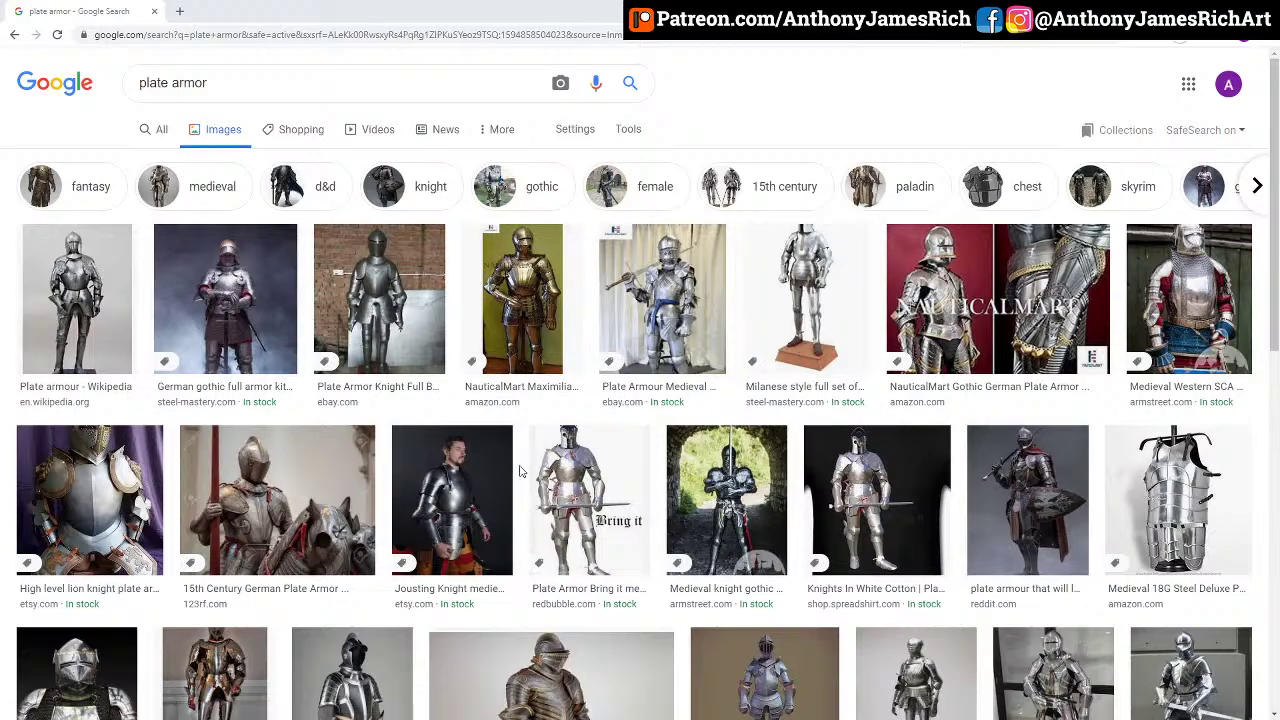
Step: Examine the plate armor image results for breastplate, pauldron and full-suit references, moving the browser aside to compare with the figure sketch
scroll(845, 395, down, 1)
scroll(845, 395, down, 2)
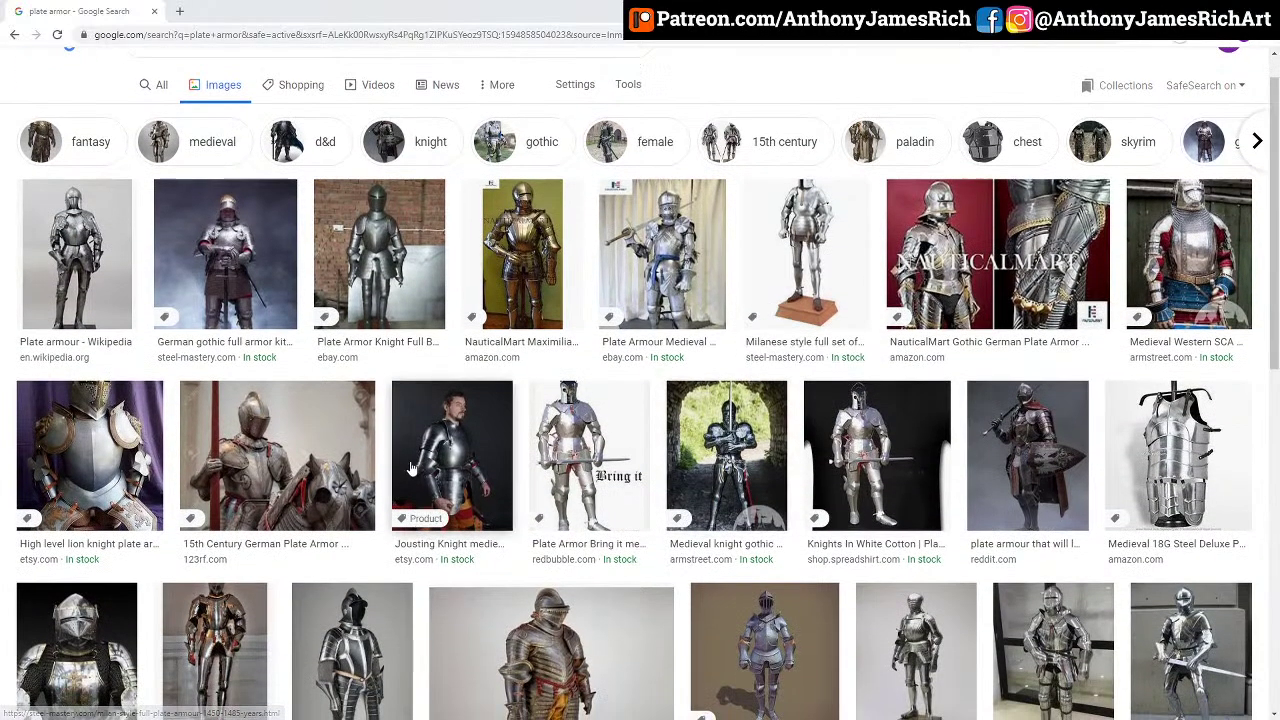
scroll(755, 635, down, 1)
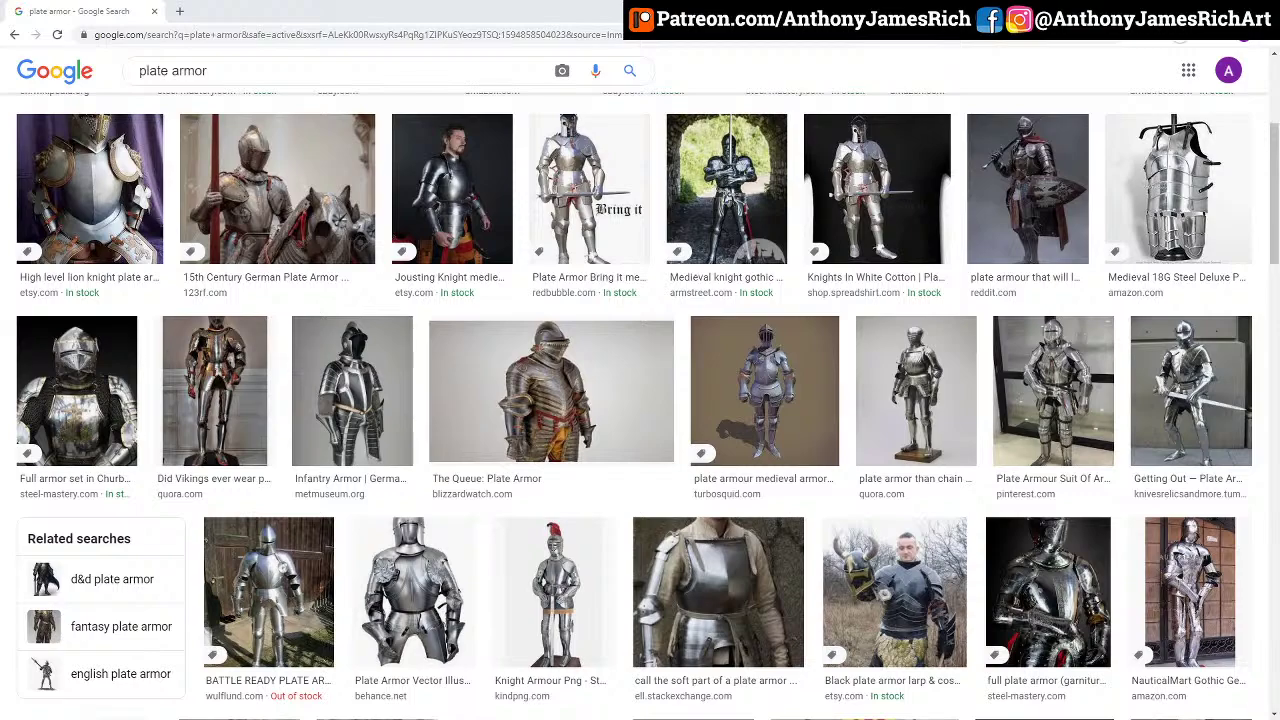
mouse_move(600, 10)
mouse_down()
mouse_move(606, 56)
mouse_move(0, 56)
mouse_up()
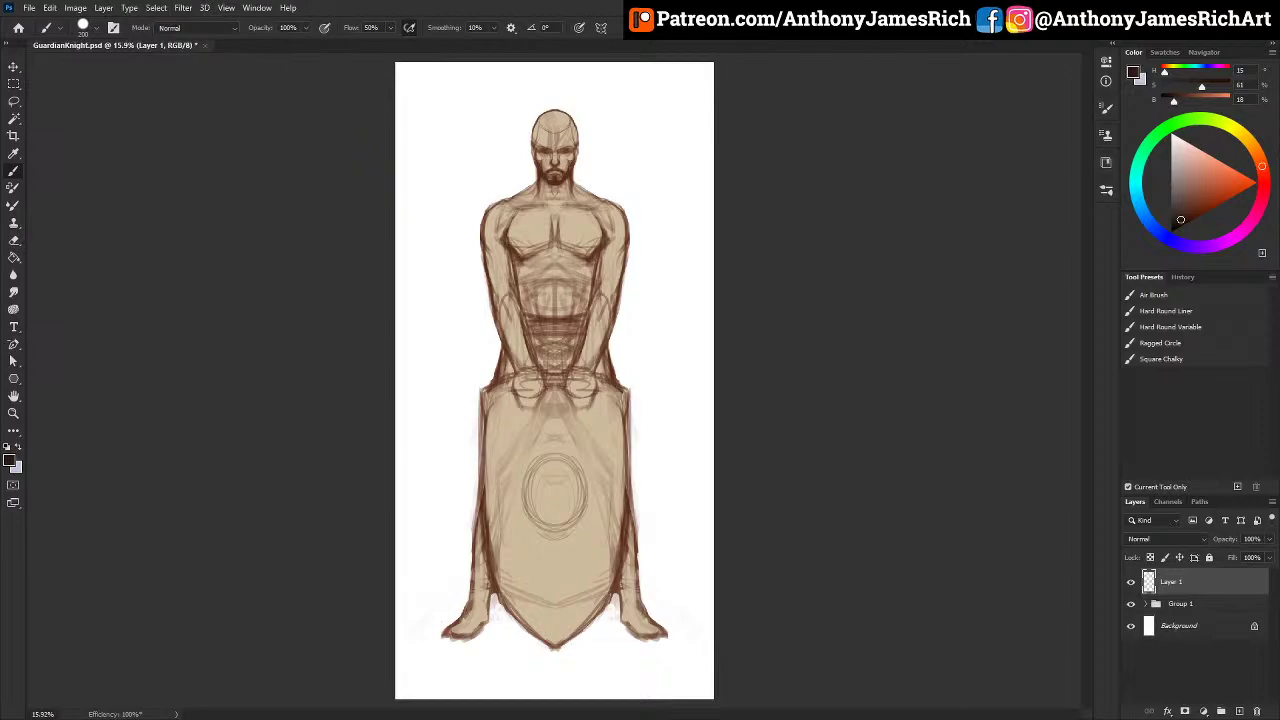
drag(0, 99, 550, 71)
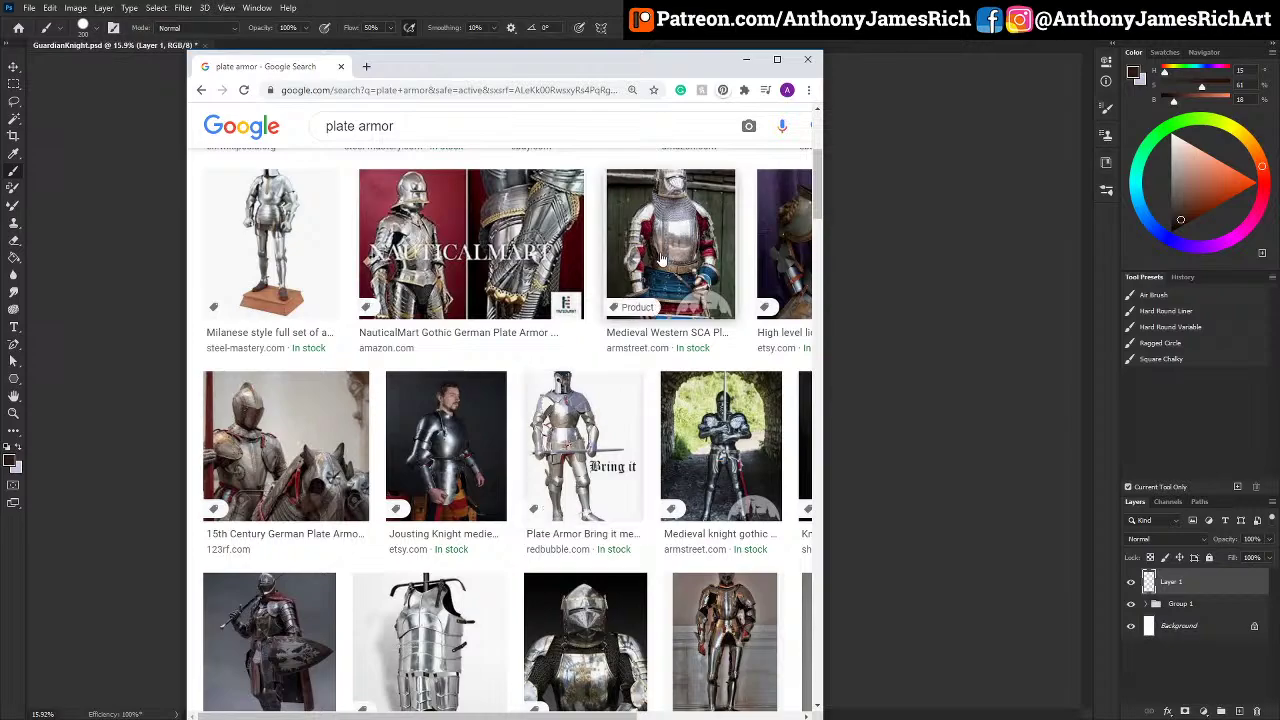
scroll(700, 605, down, 2)
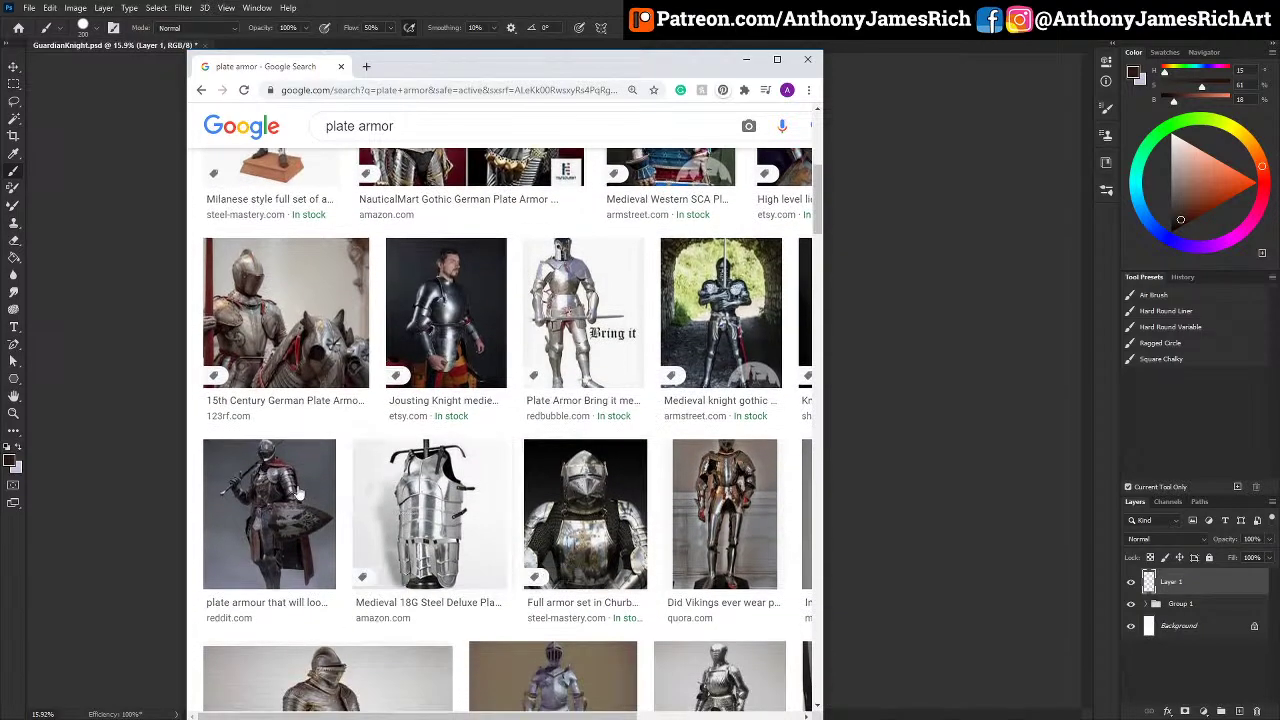
scroll(430, 530, down, 2)
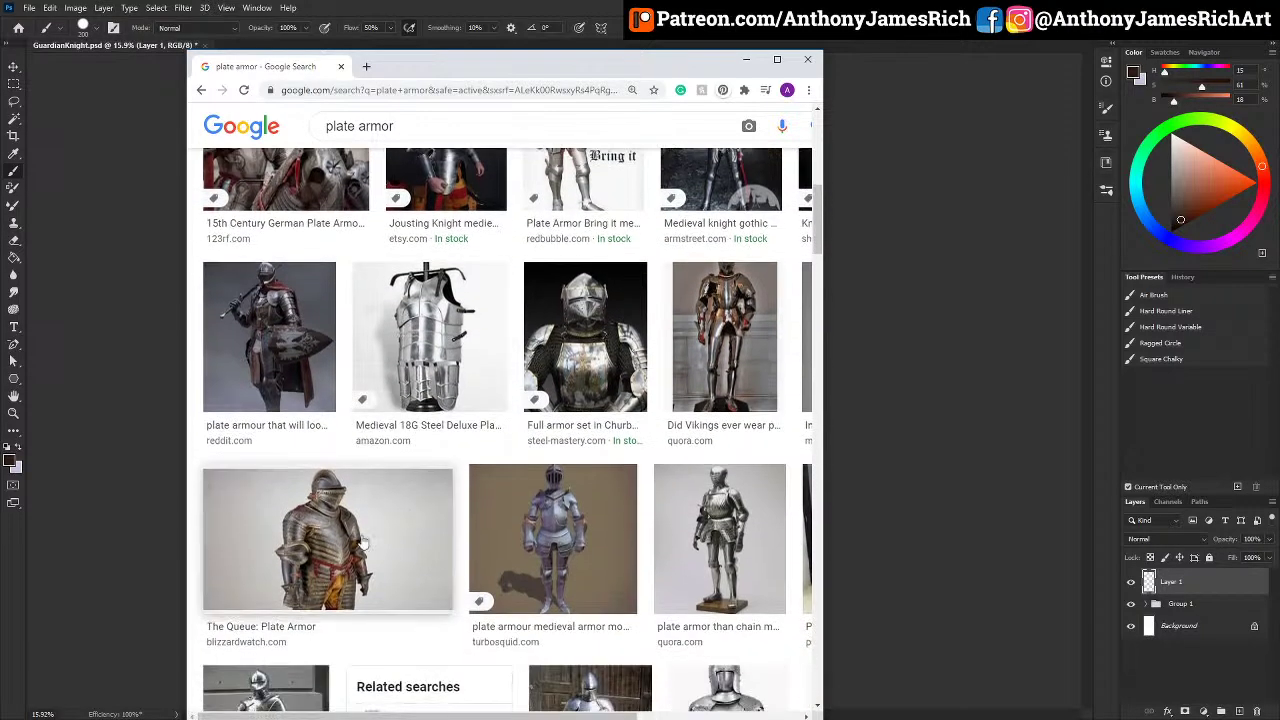
scroll(540, 480, down, 2)
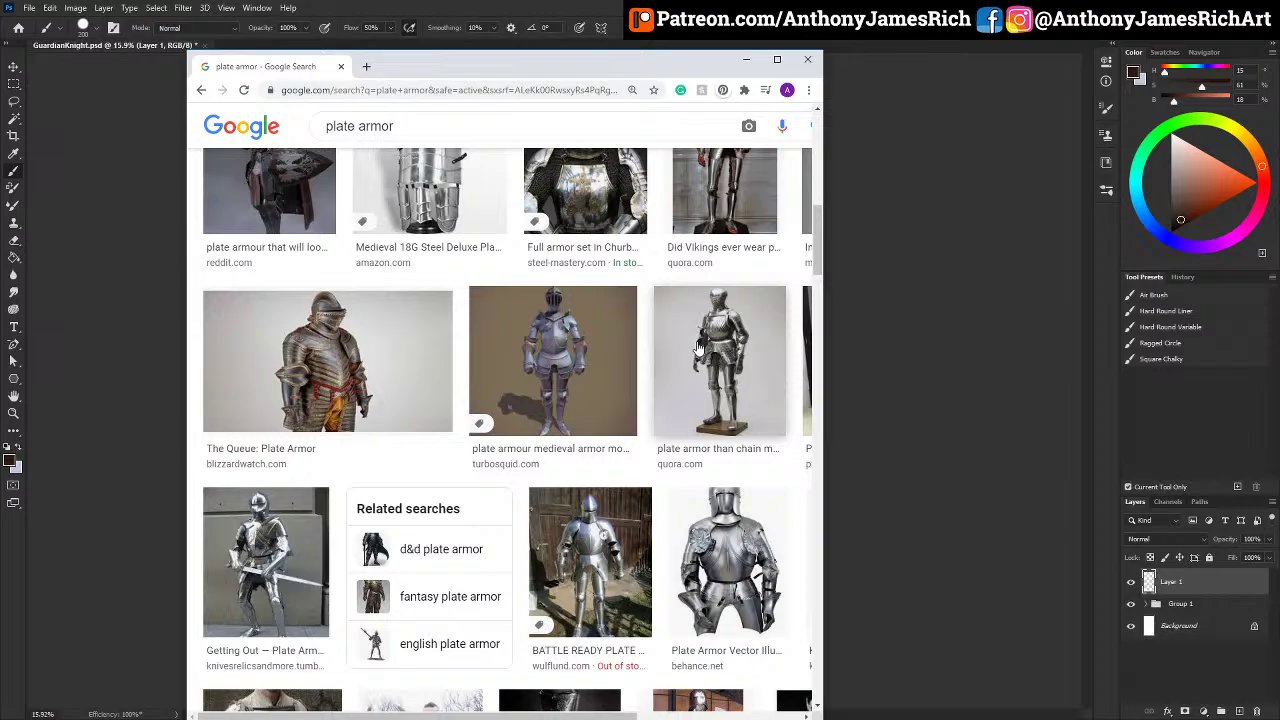
drag(578, 66, 0, 85)
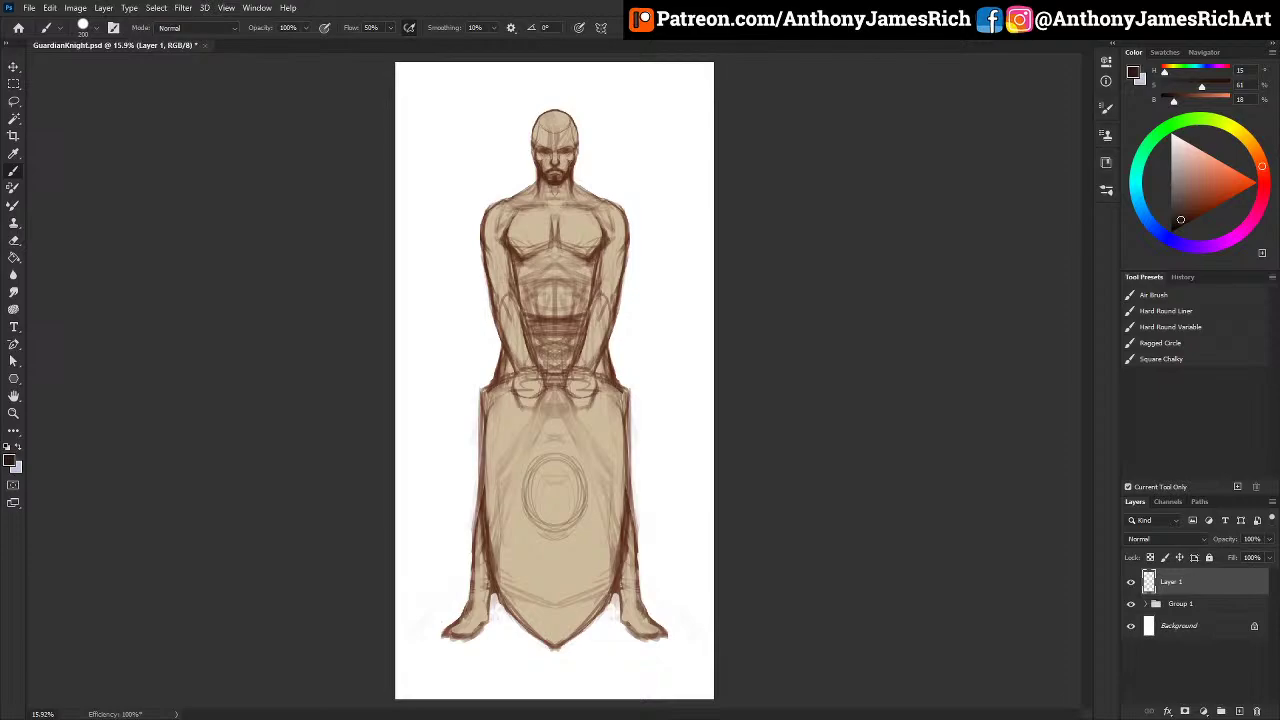
key(alt+Tab)
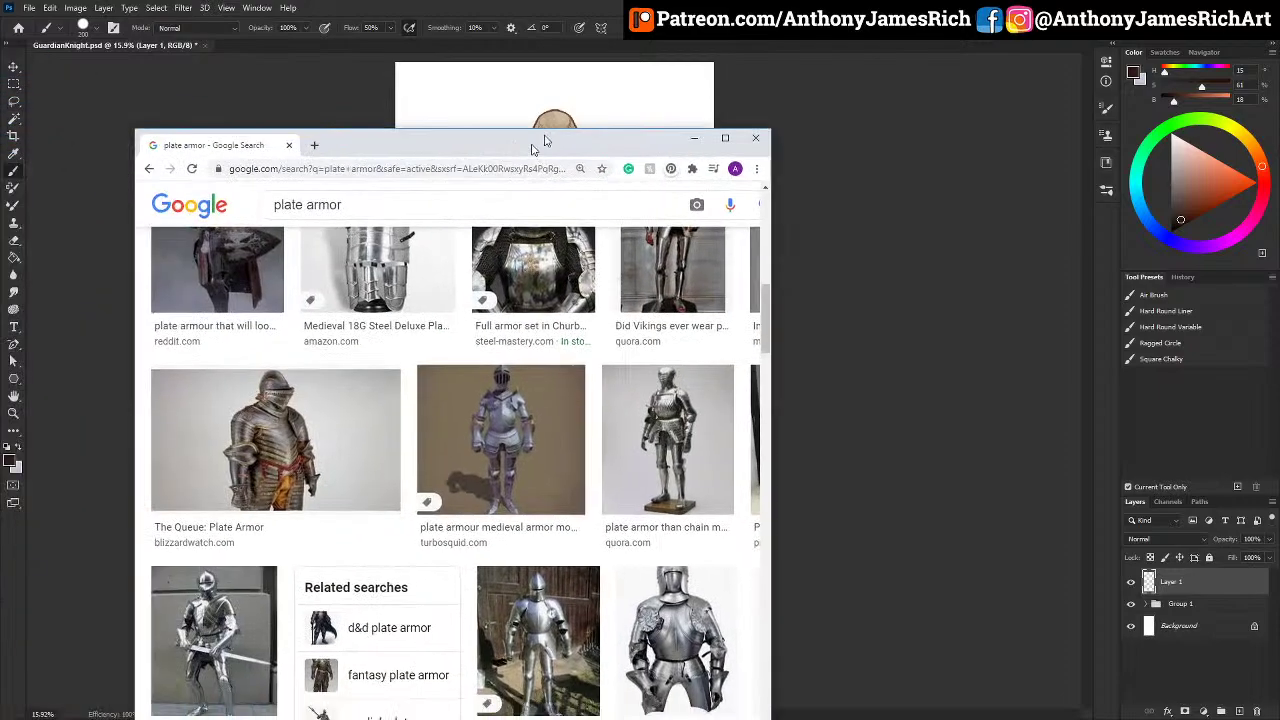
drag(543, 137, 701, 54)
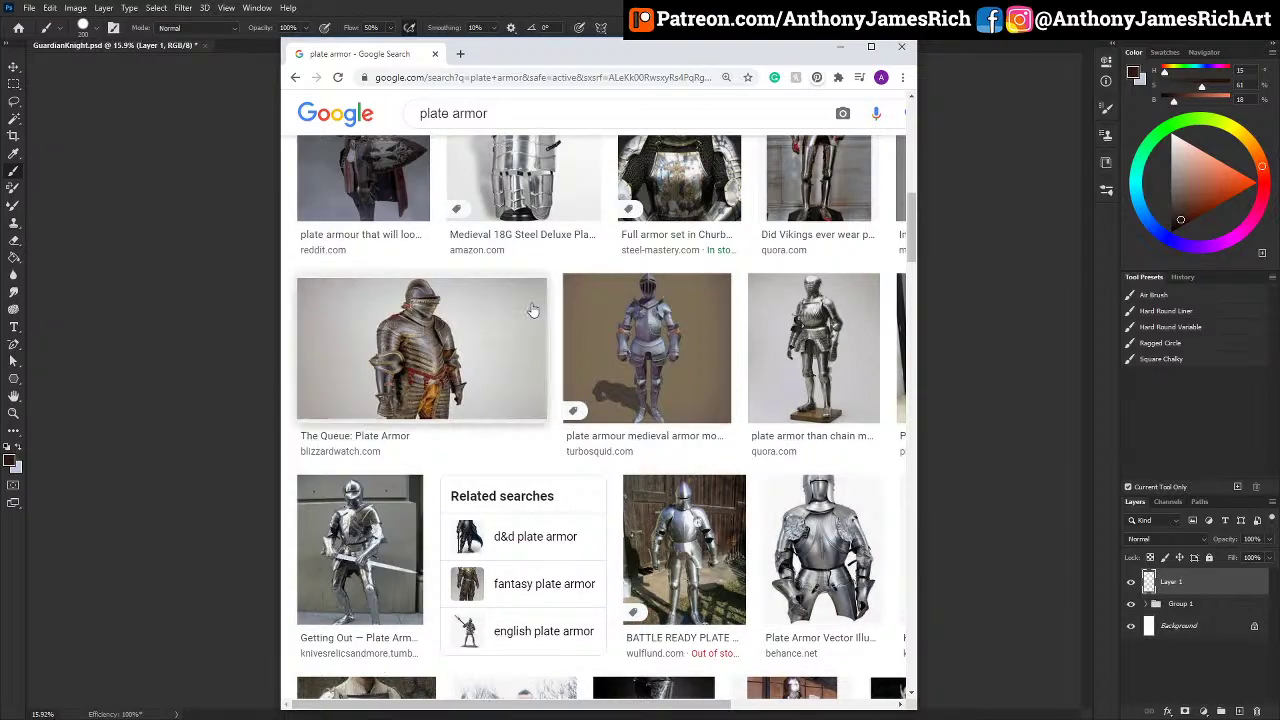
scroll(600, 380, down, 1)
scroll(287, 441, down, 2)
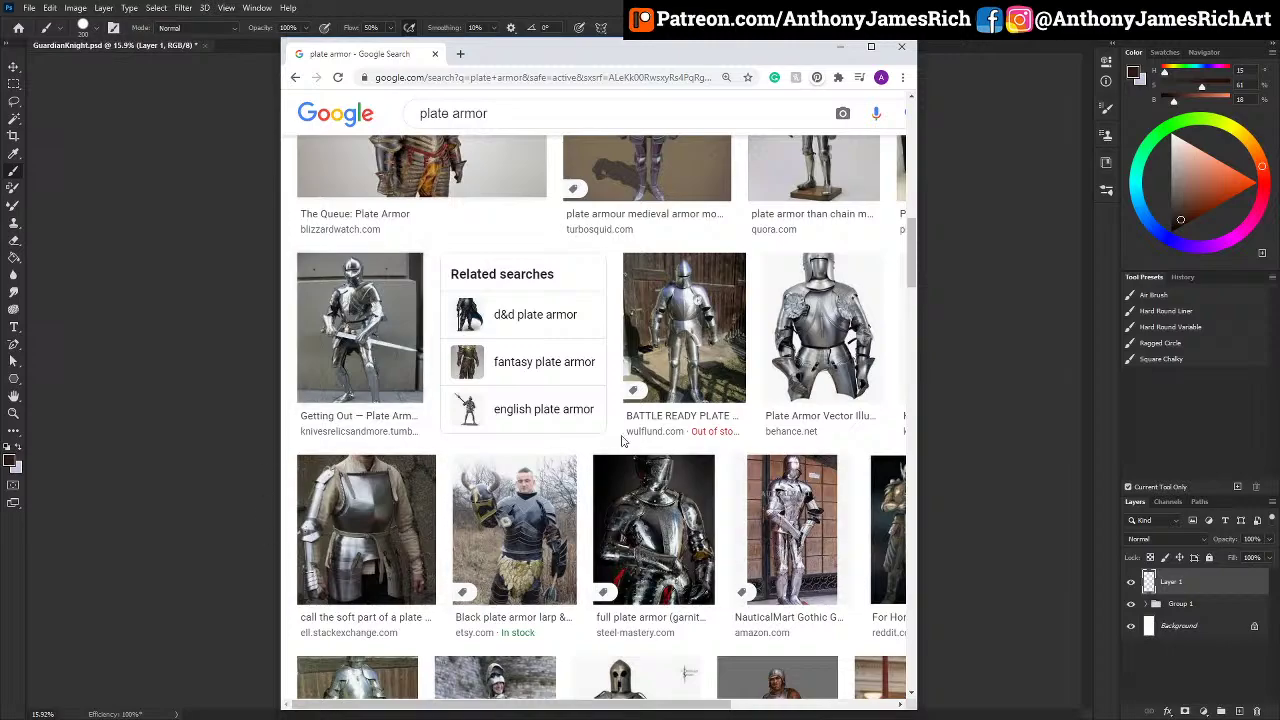
scroll(628, 396, down, 2)
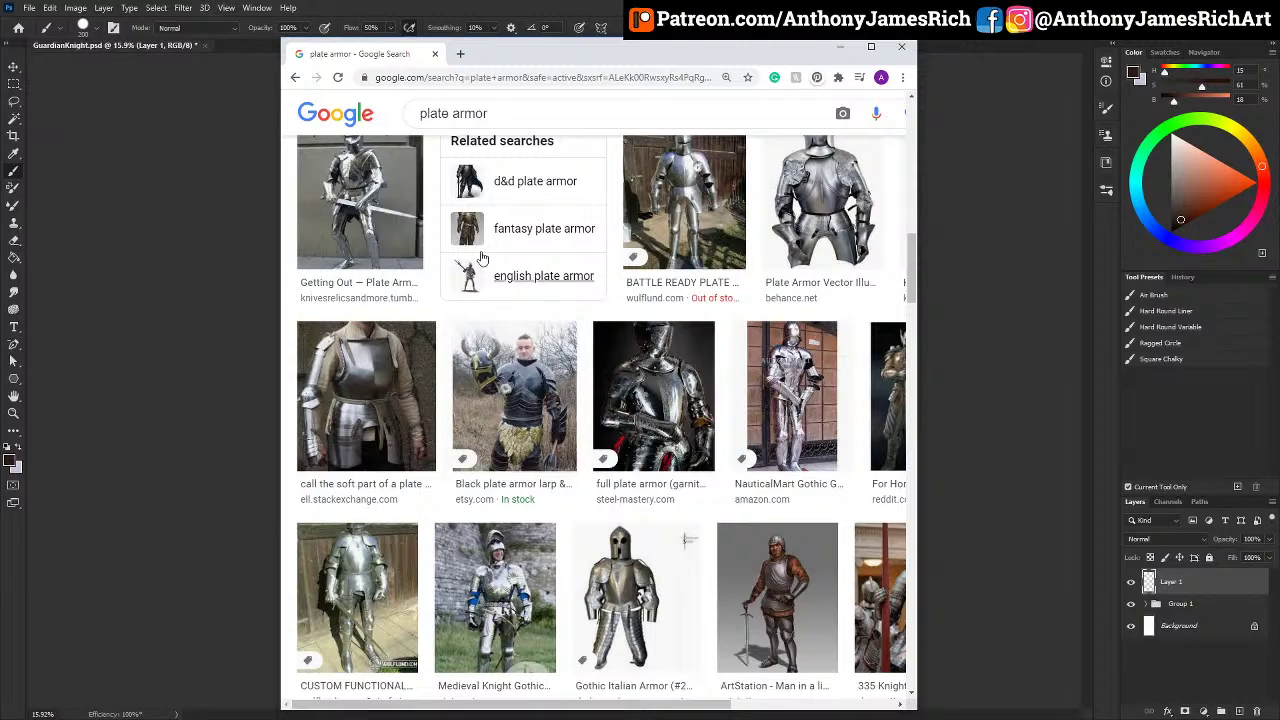
Step: Search the web images for "japanese armor", review the results and return to the knight drawing in Photoshop
drag(537, 114, 367, 94)
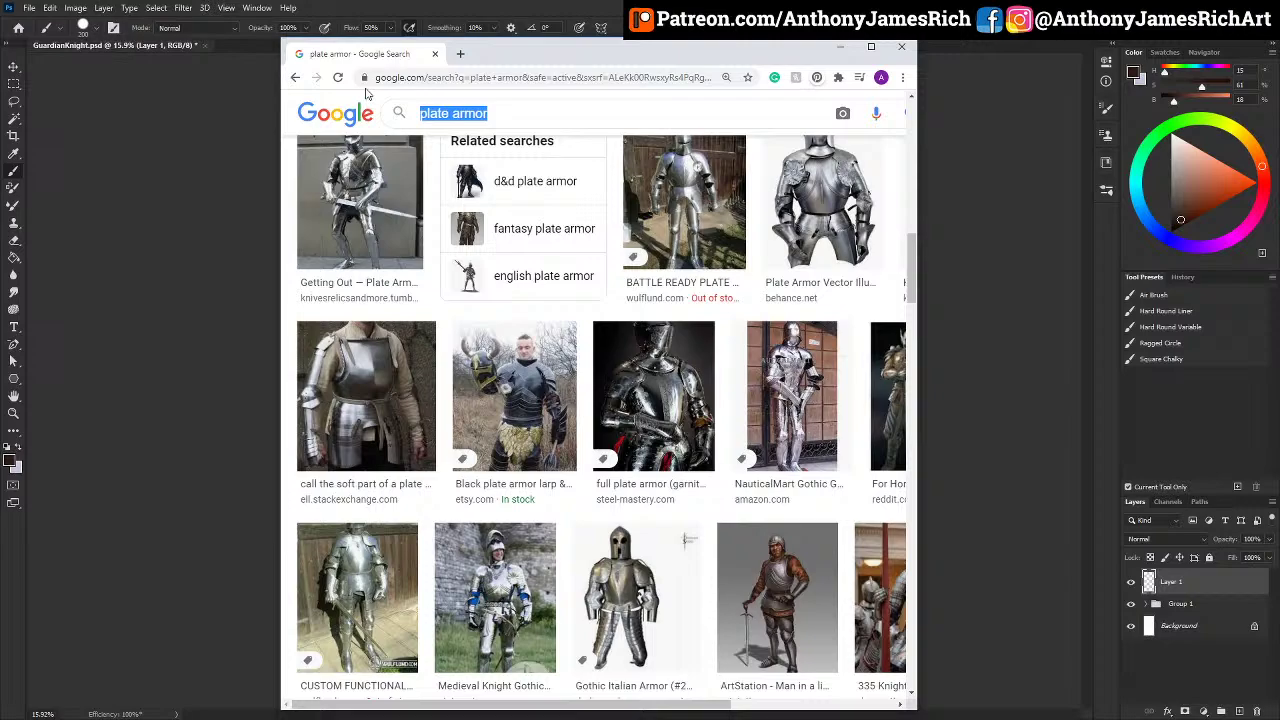
text(japane)
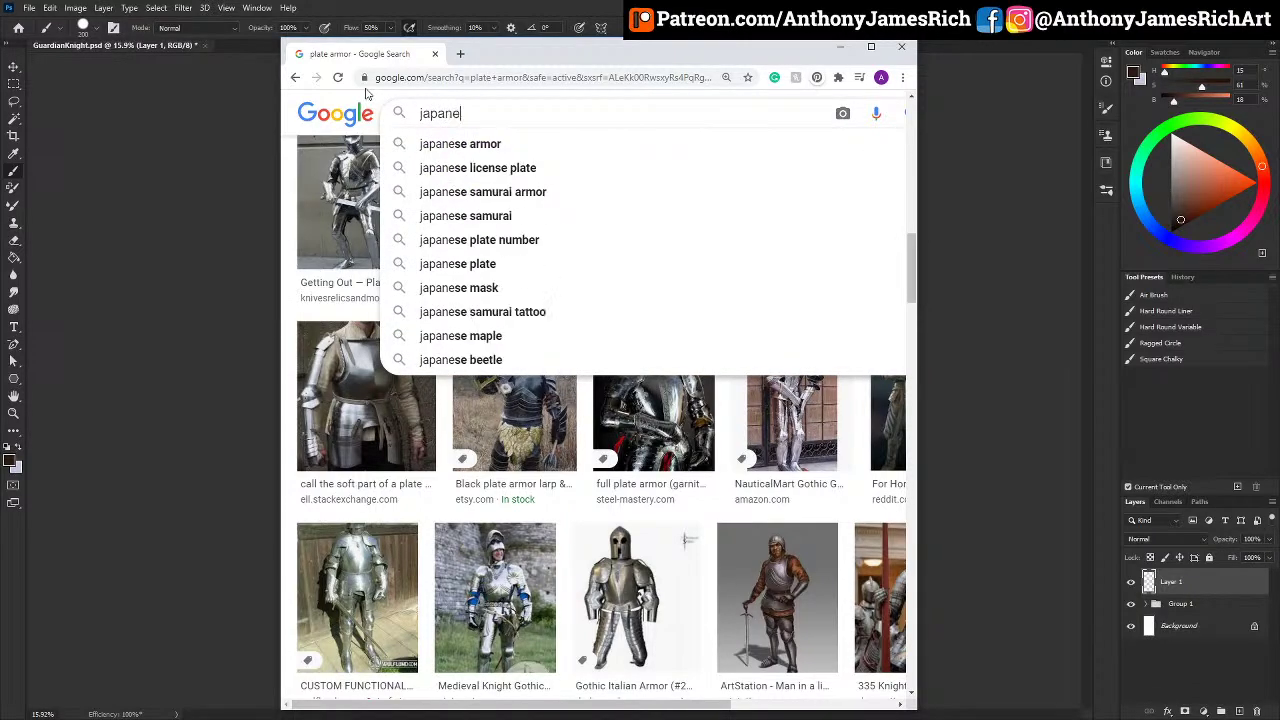
text(se armor)
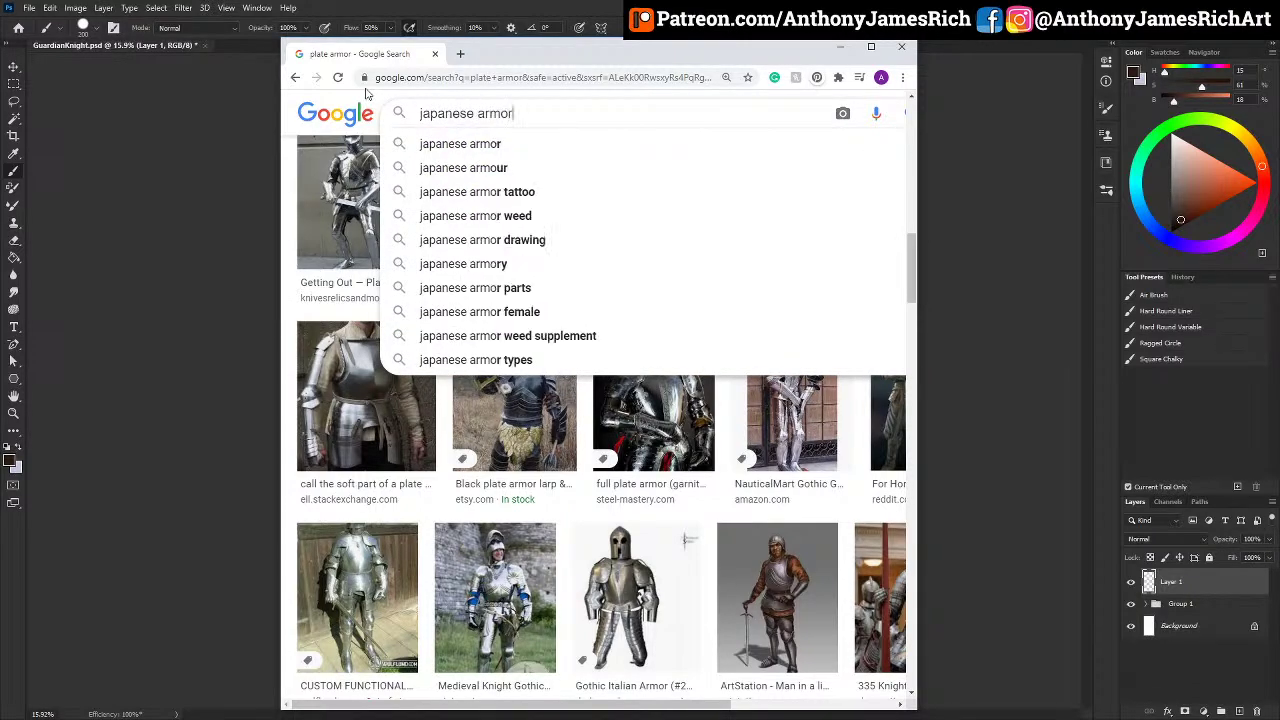
key(Return)
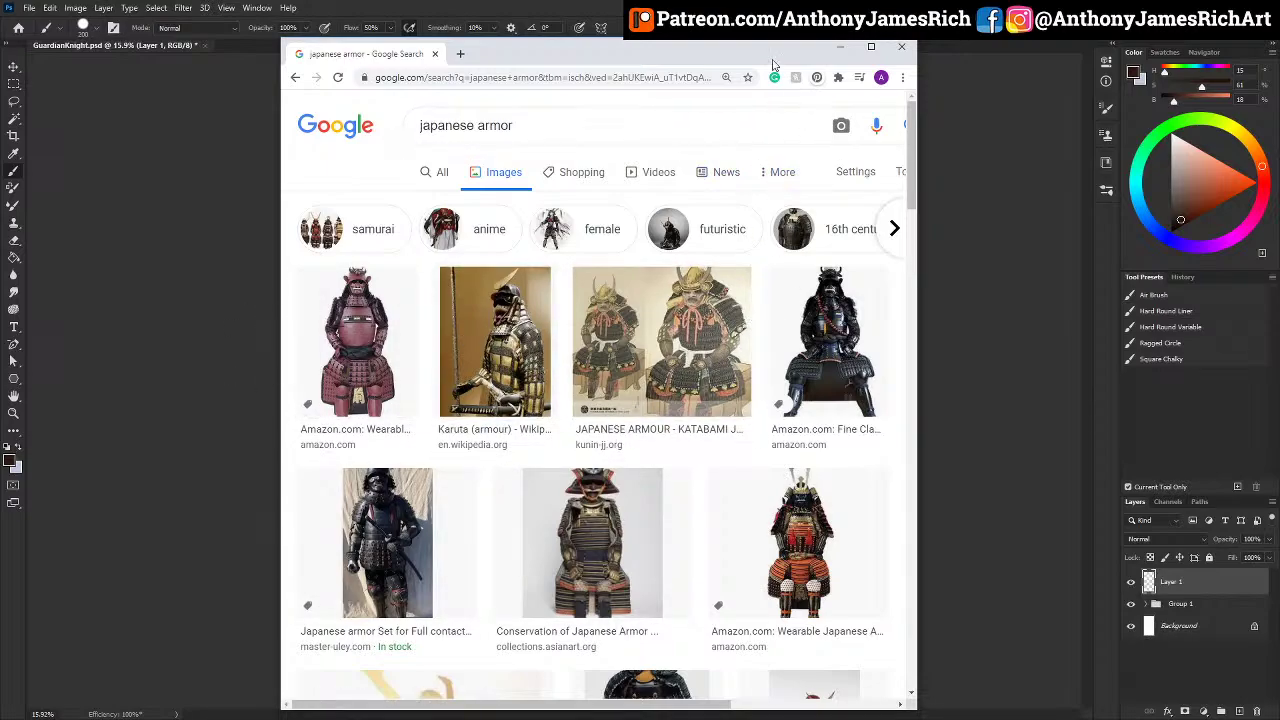
mouse_move(771, 62)
mouse_down()
mouse_move(43, 105)
mouse_move(0, 96)
mouse_move(147, 50)
mouse_move(0, 95)
mouse_up()
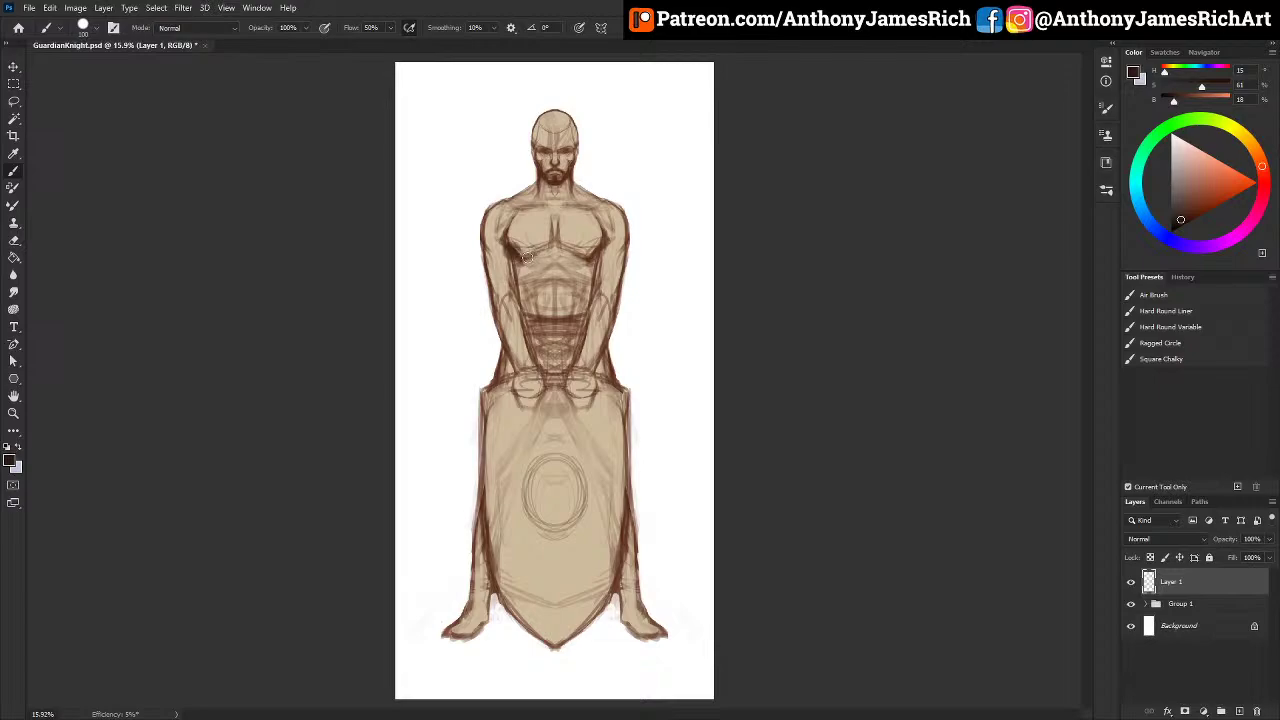
Step: Block in the breastplate as a solid dark brown shape over the figure's chest and abdomen on Layer 1
drag(512, 260, 515, 249)
key([)
key([)
key([)
mouse_move(541, 238)
mouse_down()
mouse_move(527, 277)
mouse_move(558, 240)
mouse_move(521, 278)
mouse_move(564, 246)
mouse_move(525, 278)
mouse_move(528, 301)
mouse_move(518, 229)
mouse_move(510, 245)
mouse_move(530, 222)
mouse_move(537, 245)
mouse_move(555, 230)
mouse_move(541, 229)
mouse_move(543, 252)
mouse_move(536, 231)
mouse_move(580, 298)
mouse_move(578, 248)
mouse_move(549, 225)
mouse_move(579, 217)
mouse_move(541, 220)
mouse_move(547, 203)
mouse_move(545, 233)
mouse_move(528, 216)
mouse_move(552, 241)
mouse_move(577, 219)
mouse_move(594, 235)
mouse_move(570, 232)
mouse_move(581, 268)
mouse_move(560, 280)
mouse_move(580, 262)
mouse_move(566, 277)
mouse_move(557, 246)
mouse_move(526, 257)
mouse_move(520, 277)
mouse_move(530, 310)
mouse_move(572, 310)
mouse_move(586, 270)
mouse_move(539, 287)
mouse_move(514, 229)
mouse_move(521, 240)
mouse_move(560, 231)
mouse_up()
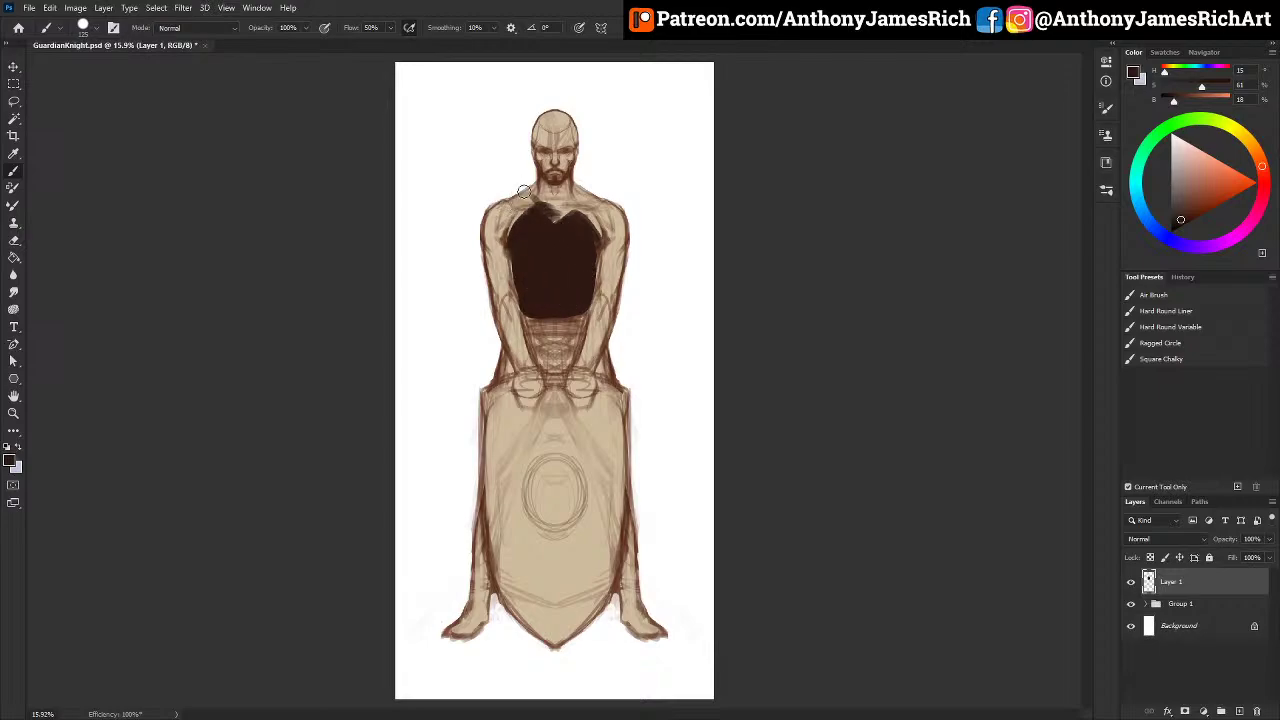
Step: Refine the breastplate silhouette with a smaller brush, straightening its sides and extending the lower edge into a rounded point at the waist
key(bracketleft)
key(bracketleft)
mouse_move(514, 241)
mouse_down()
mouse_move(530, 300)
mouse_move(544, 295)
mouse_up()
drag(505, 254, 519, 311)
drag(598, 262, 586, 323)
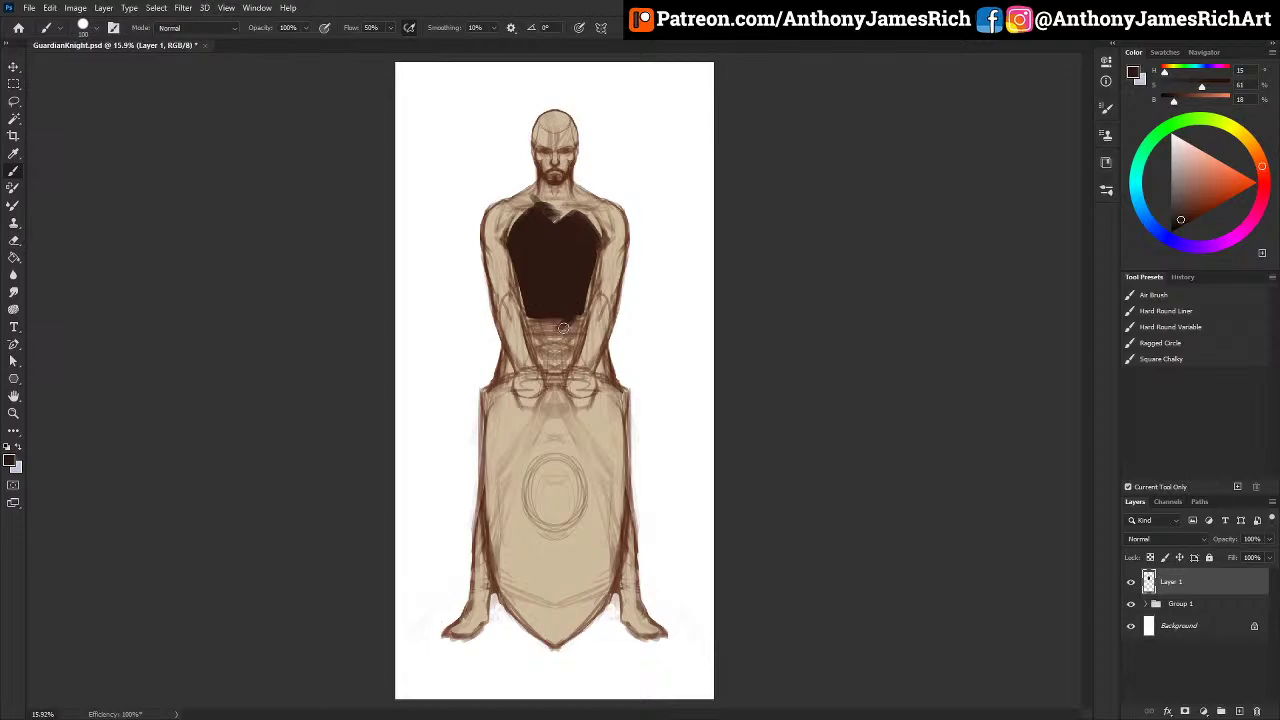
mouse_move(563, 328)
mouse_down()
mouse_move(534, 309)
mouse_move(558, 324)
mouse_move(532, 310)
mouse_move(539, 323)
mouse_move(566, 319)
mouse_move(589, 249)
mouse_up()
drag(524, 312, 519, 265)
Step: Paint a dark pauldron with a raised neck guard over the shoulder on the canvas's left side
key([)
key([)
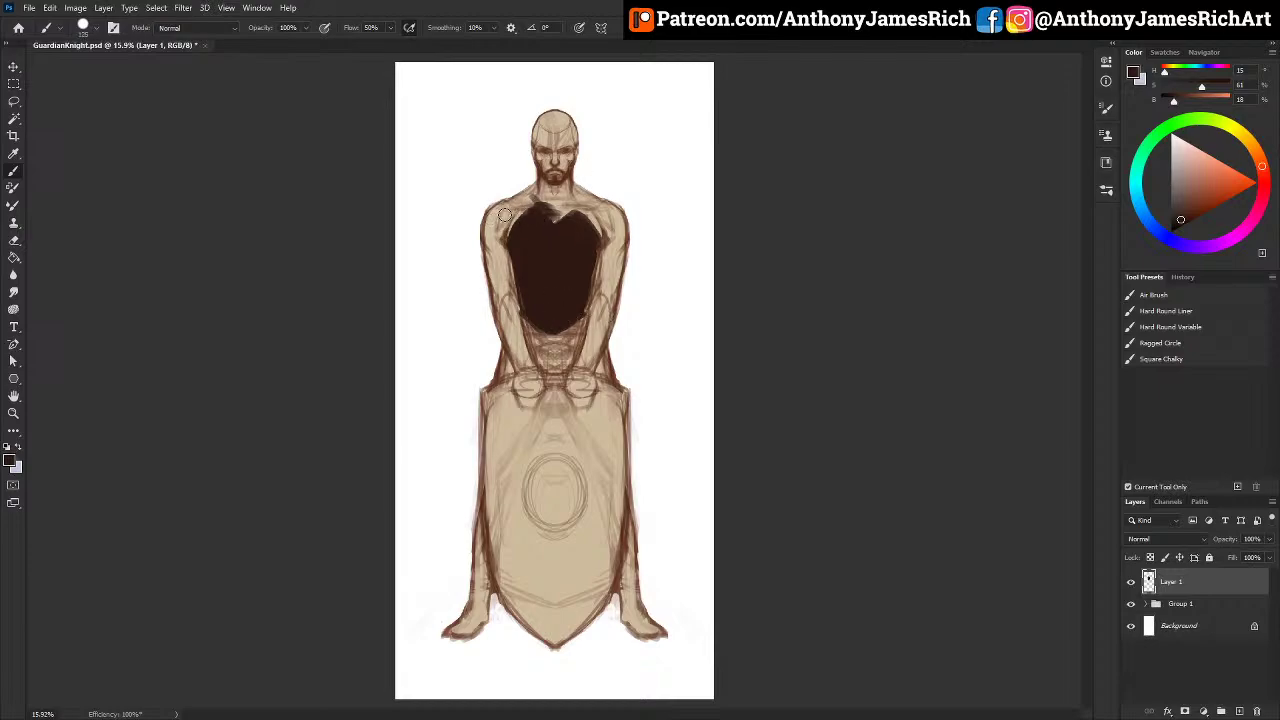
key([)
key([)
key([)
mouse_move(525, 206)
mouse_down()
mouse_move(516, 190)
mouse_move(506, 224)
mouse_move(494, 202)
mouse_move(520, 174)
mouse_move(500, 225)
mouse_move(500, 209)
mouse_move(484, 216)
mouse_move(508, 234)
mouse_move(480, 214)
mouse_move(529, 177)
mouse_up()
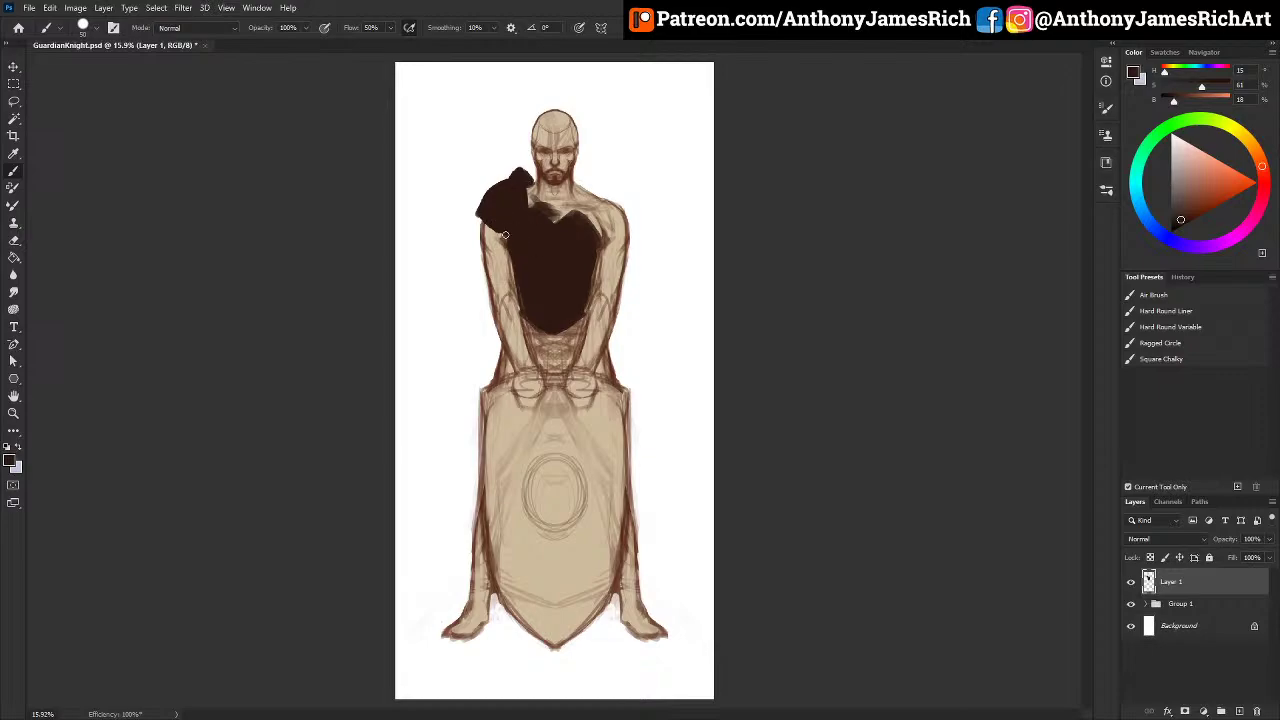
drag(498, 242, 486, 228)
Step: Paint the V-shaped collar and a matching pauldron on the opposite shoulder, and add a narrow strap around the upper arm
key([)
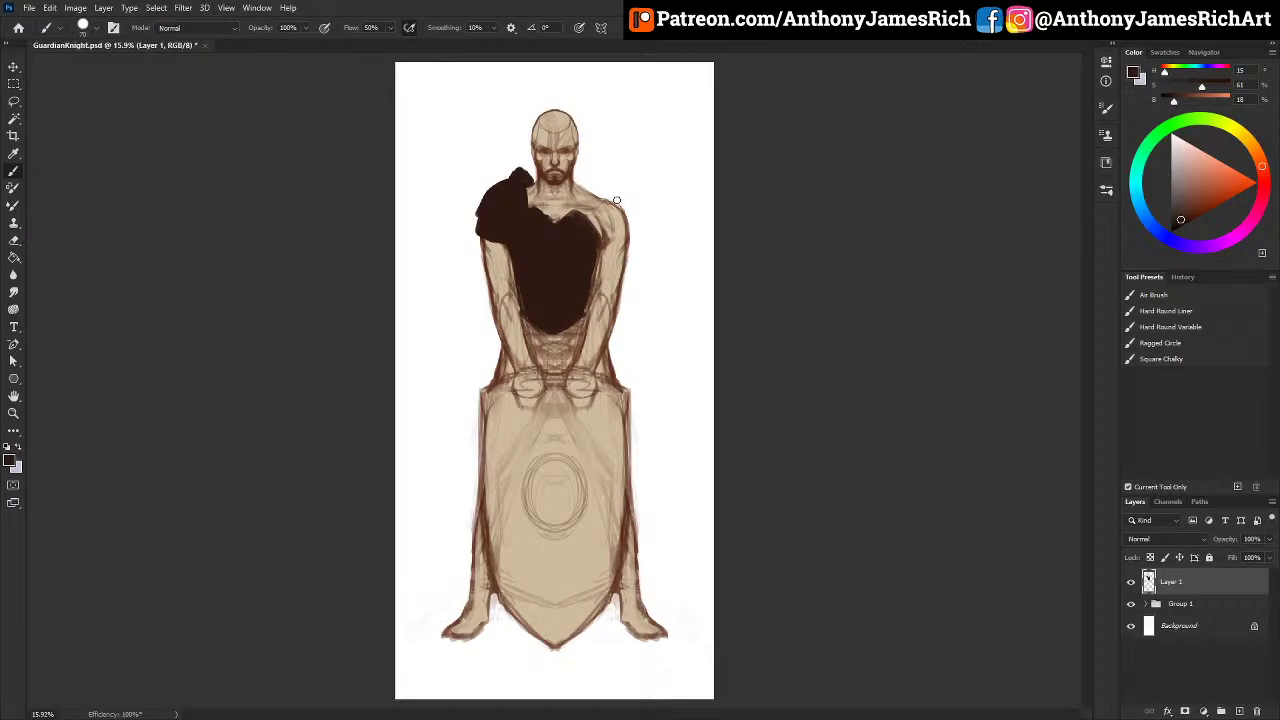
mouse_move(548, 222)
mouse_down()
mouse_move(580, 195)
mouse_move(568, 221)
mouse_move(580, 193)
mouse_move(533, 198)
mouse_move(547, 215)
mouse_up()
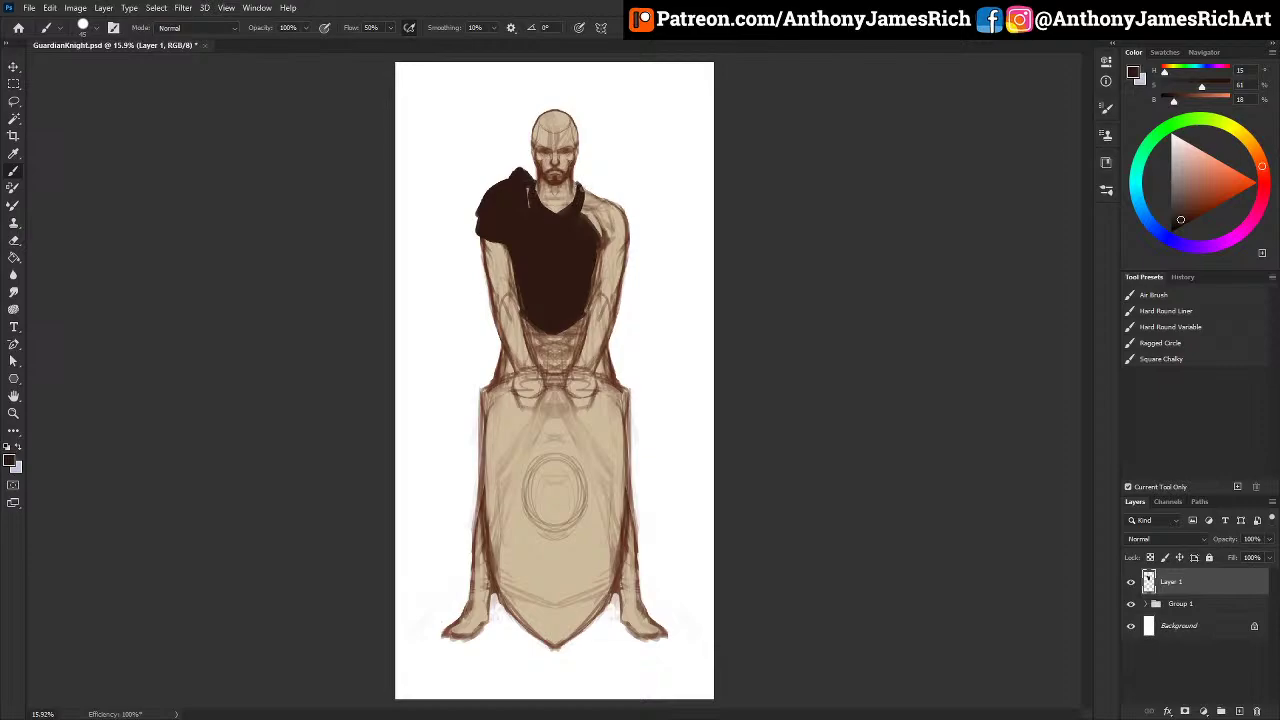
mouse_move(578, 227)
mouse_down()
mouse_move(594, 195)
mouse_move(585, 217)
mouse_move(606, 196)
mouse_move(595, 193)
mouse_move(606, 197)
mouse_move(614, 231)
mouse_up()
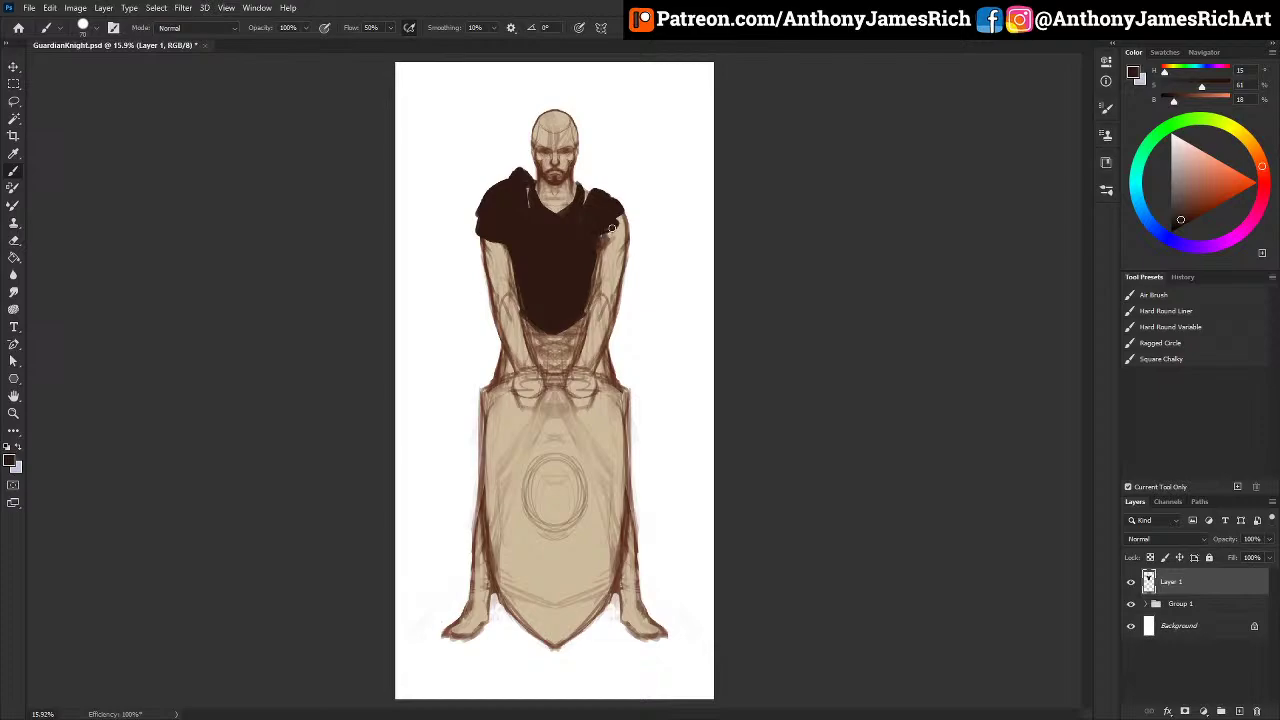
mouse_move(605, 246)
mouse_down()
mouse_move(622, 255)
mouse_move(628, 220)
mouse_move(618, 214)
mouse_move(609, 236)
mouse_move(622, 244)
mouse_move(604, 210)
mouse_move(614, 198)
mouse_move(597, 187)
mouse_move(586, 255)
mouse_move(608, 253)
mouse_up()
drag(488, 256, 507, 252)
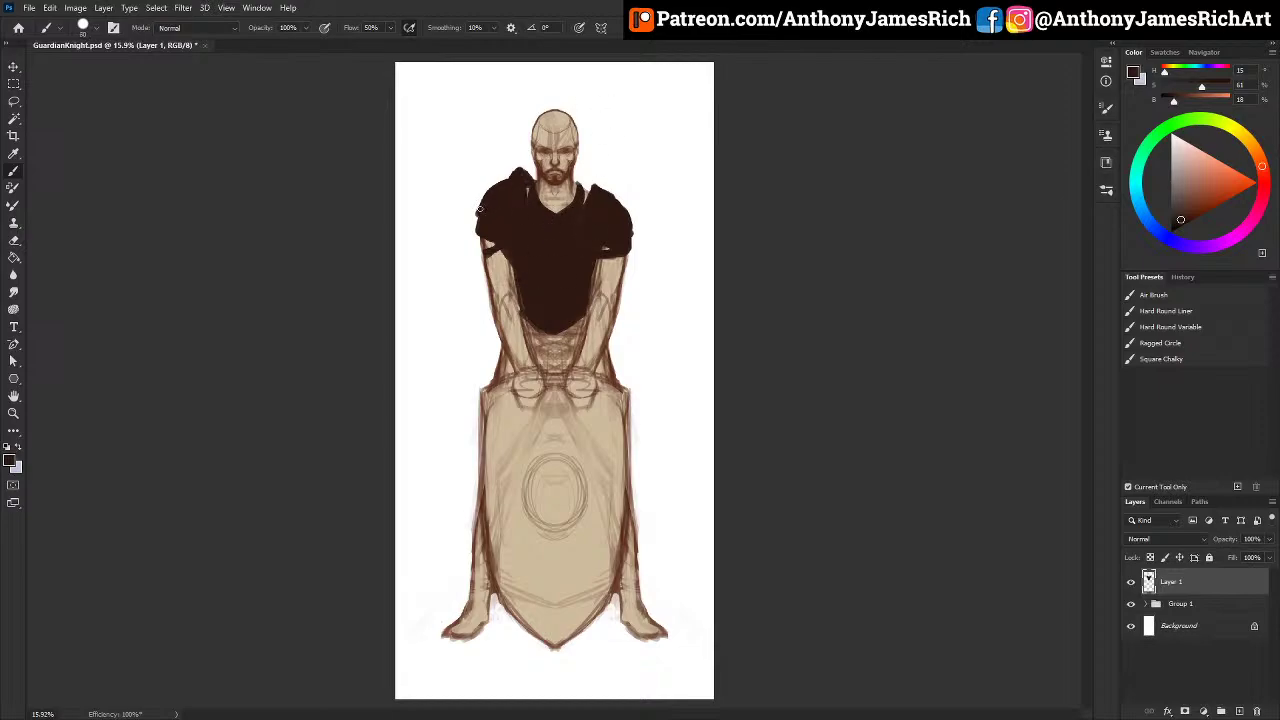
drag(476, 212, 517, 178)
Step: Paint dark gauntlets over both hands and lower forearms, and clean up the pauldron and gauntlet edges with a small brush
mouse_move(591, 372)
mouse_down()
mouse_move(608, 338)
mouse_move(583, 333)
mouse_move(568, 388)
mouse_move(580, 410)
mouse_move(596, 404)
mouse_move(602, 382)
mouse_move(582, 404)
mouse_move(597, 350)
mouse_move(526, 360)
mouse_move(530, 348)
mouse_move(510, 340)
mouse_move(526, 405)
mouse_move(534, 376)
mouse_move(528, 402)
mouse_up()
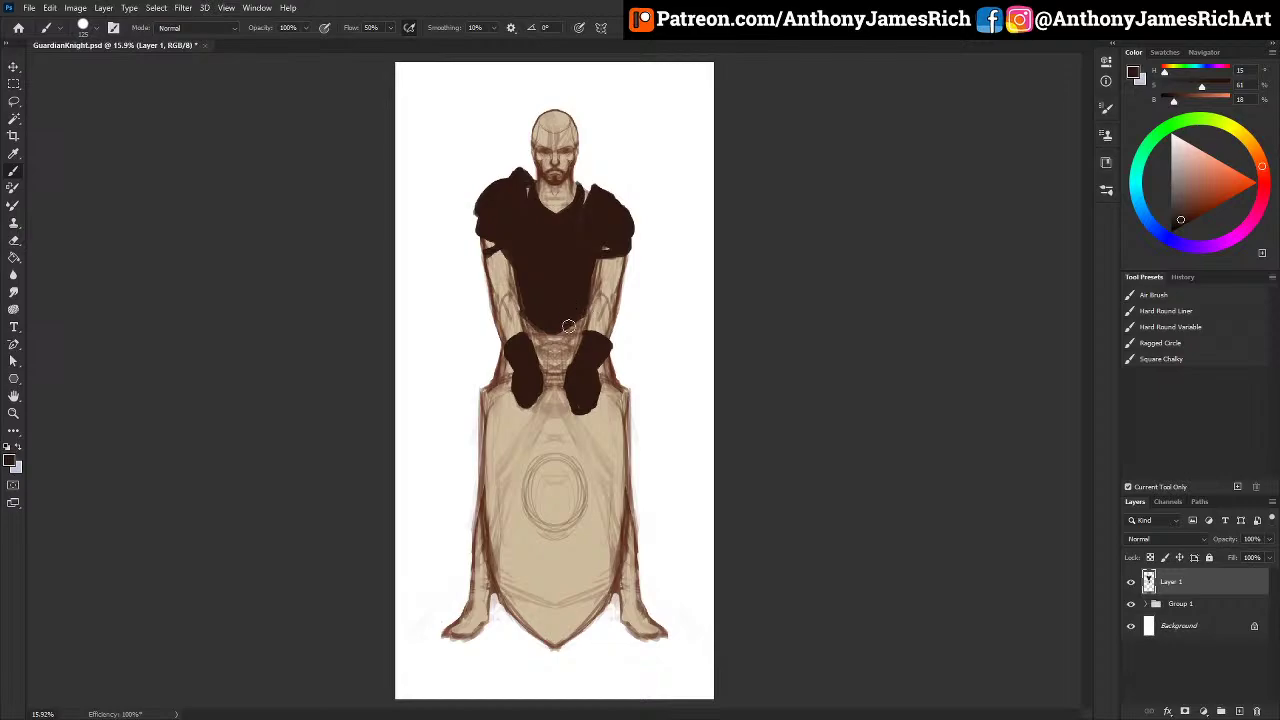
key(bracketleft)
key(bracketleft)
key(bracketleft)
drag(518, 174, 524, 168)
mouse_move(516, 391)
mouse_down()
mouse_move(516, 410)
mouse_move(541, 398)
mouse_up()
key(bracketright)
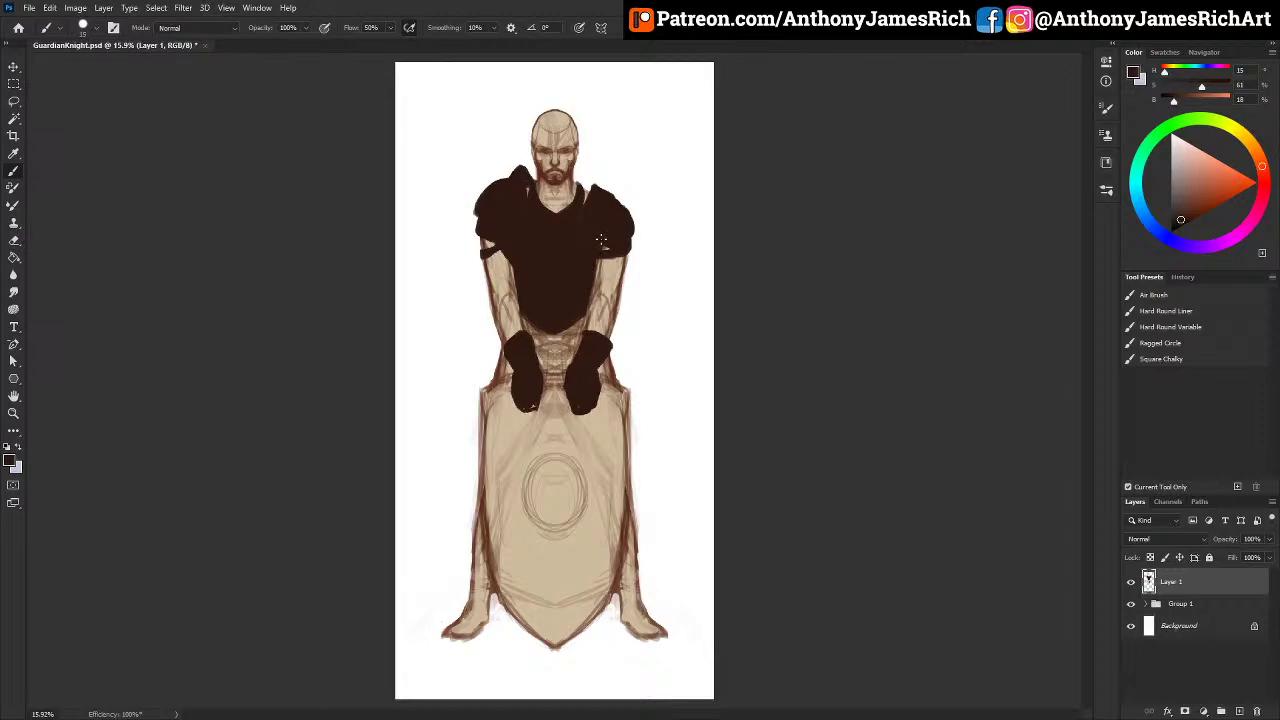
key(bracketleft)
drag(477, 206, 476, 211)
Step: Try painting a dark helmet over the figure's forehead with a guard running down the nose
key(])
key(])
key(])
mouse_move(569, 133)
mouse_down()
mouse_move(548, 131)
mouse_move(542, 114)
mouse_move(538, 138)
mouse_move(555, 146)
mouse_up()
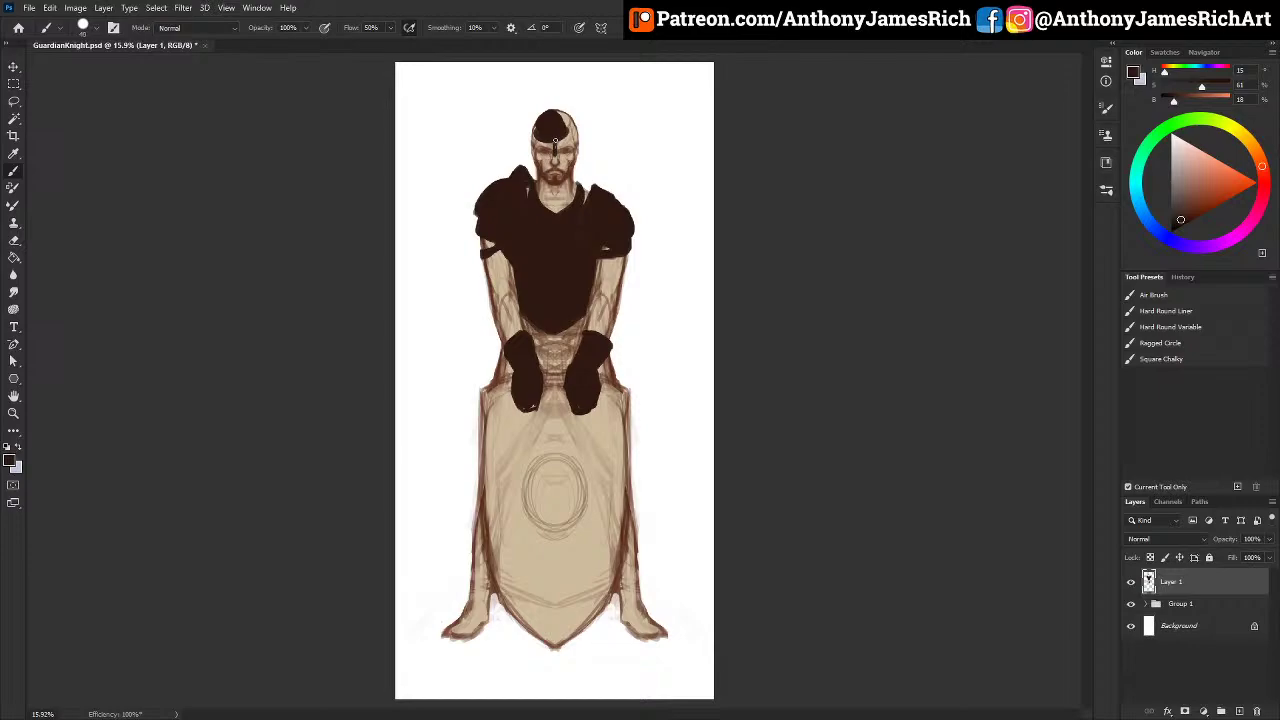
key(])
drag(553, 144, 536, 143)
mouse_move(570, 139)
mouse_down()
mouse_move(552, 114)
mouse_move(538, 130)
mouse_move(535, 145)
mouse_move(576, 118)
mouse_move(545, 156)
mouse_up()
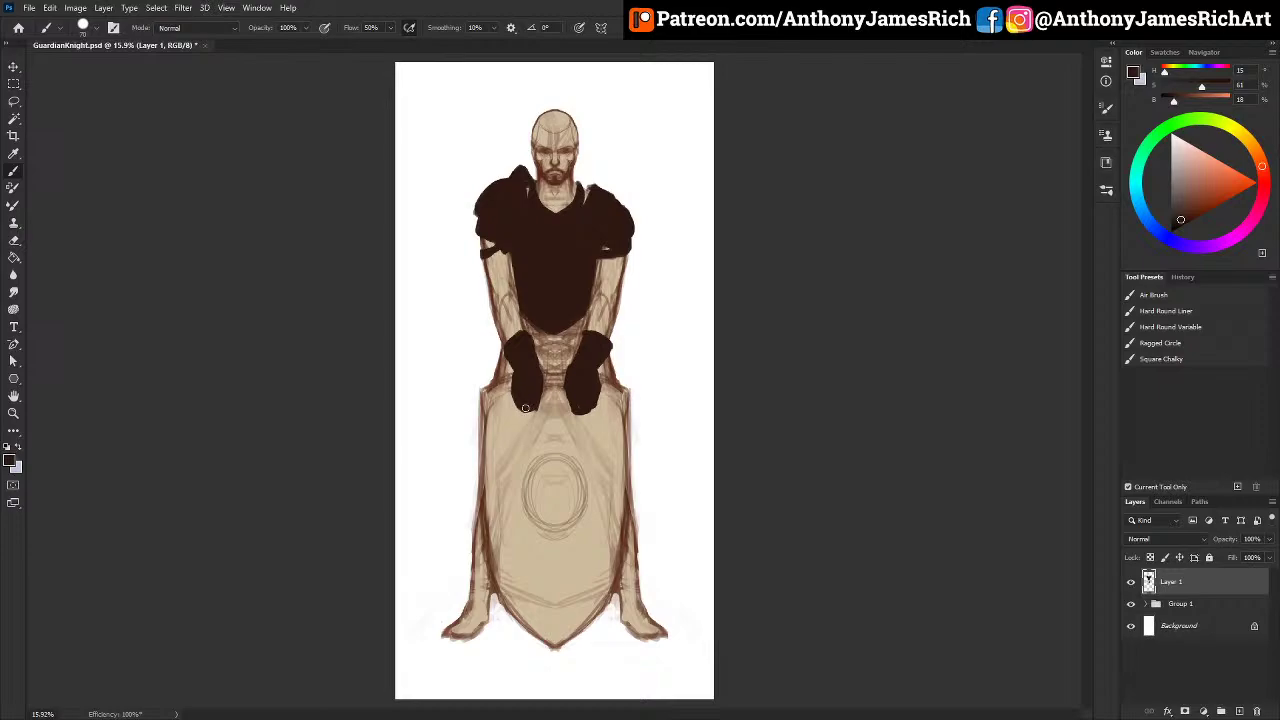
Step: Paint dark greaves and boots over both lower legs and feet beside the shield, refining their edges with a smaller brush
mouse_move(479, 528)
mouse_down()
mouse_move(489, 582)
mouse_move(481, 518)
mouse_move(478, 605)
mouse_move(482, 510)
mouse_move(491, 579)
mouse_move(484, 523)
mouse_move(492, 566)
mouse_move(476, 616)
mouse_move(479, 553)
mouse_move(467, 597)
mouse_move(478, 553)
mouse_move(480, 586)
mouse_up()
mouse_move(622, 607)
mouse_down()
mouse_move(645, 591)
mouse_move(626, 566)
mouse_move(620, 602)
mouse_move(630, 540)
mouse_move(624, 630)
mouse_move(664, 634)
mouse_move(642, 600)
mouse_move(628, 623)
mouse_move(632, 587)
mouse_move(652, 630)
mouse_up()
mouse_move(484, 600)
mouse_down()
mouse_move(478, 626)
mouse_move(442, 632)
mouse_move(478, 596)
mouse_move(458, 630)
mouse_move(486, 612)
mouse_move(484, 501)
mouse_move(489, 521)
mouse_up()
key(bracketleft)
key(bracketleft)
key(bracketleft)
key(bracketleft)
key(bracketleft)
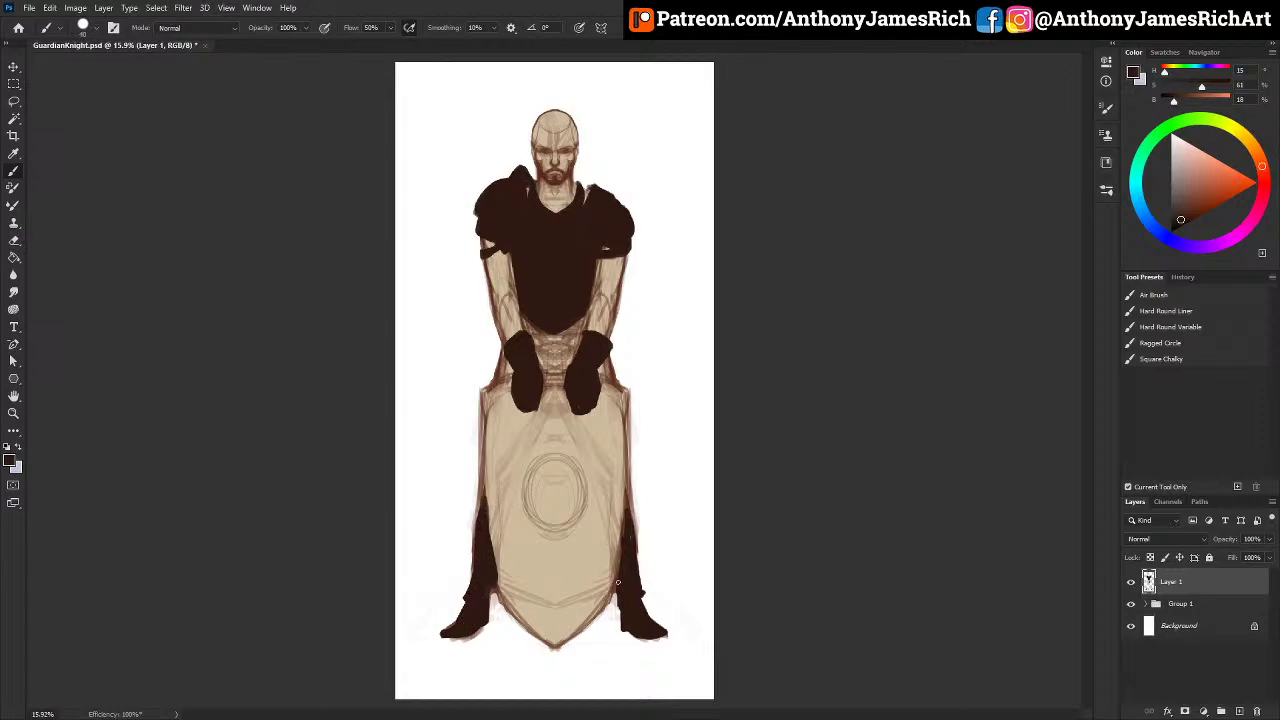
mouse_move(617, 582)
mouse_down()
mouse_move(627, 489)
mouse_move(631, 567)
mouse_up()
Step: Load the painted armor silhouette on Layer 1 as a selection
double_click(1173, 582)
ctrl+click(1234, 591)
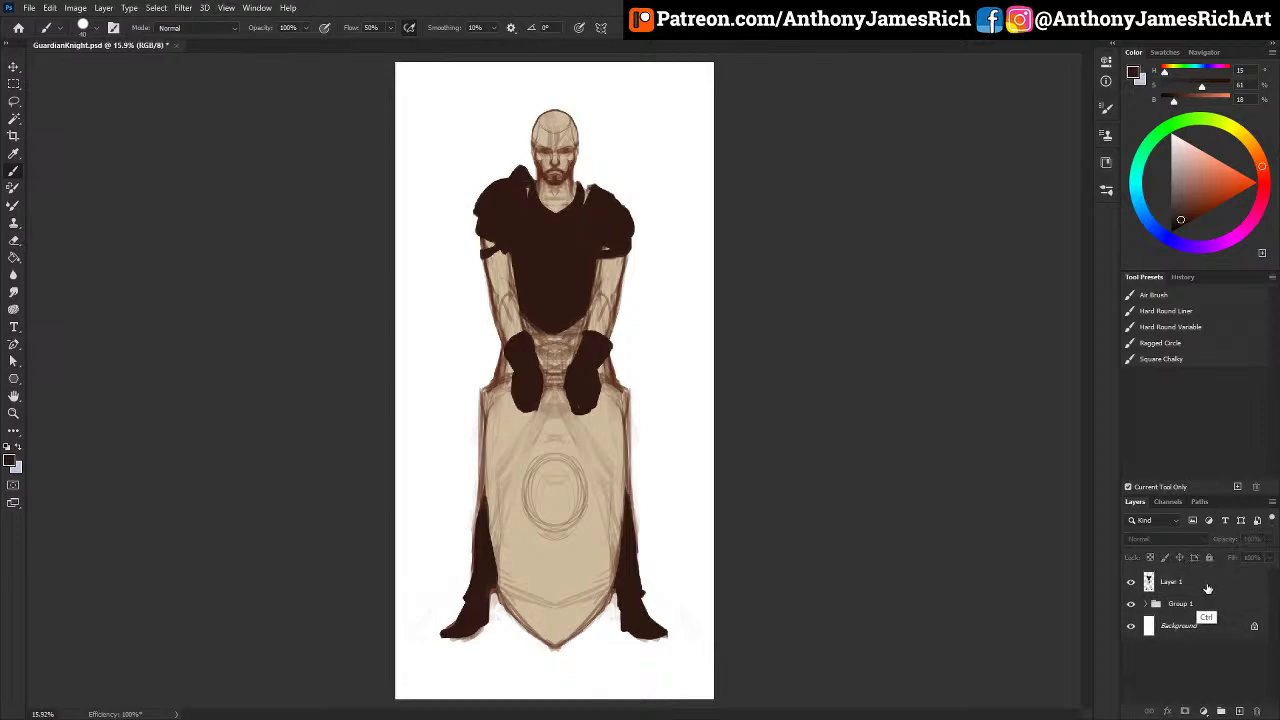
ctrl+click(1153, 590)
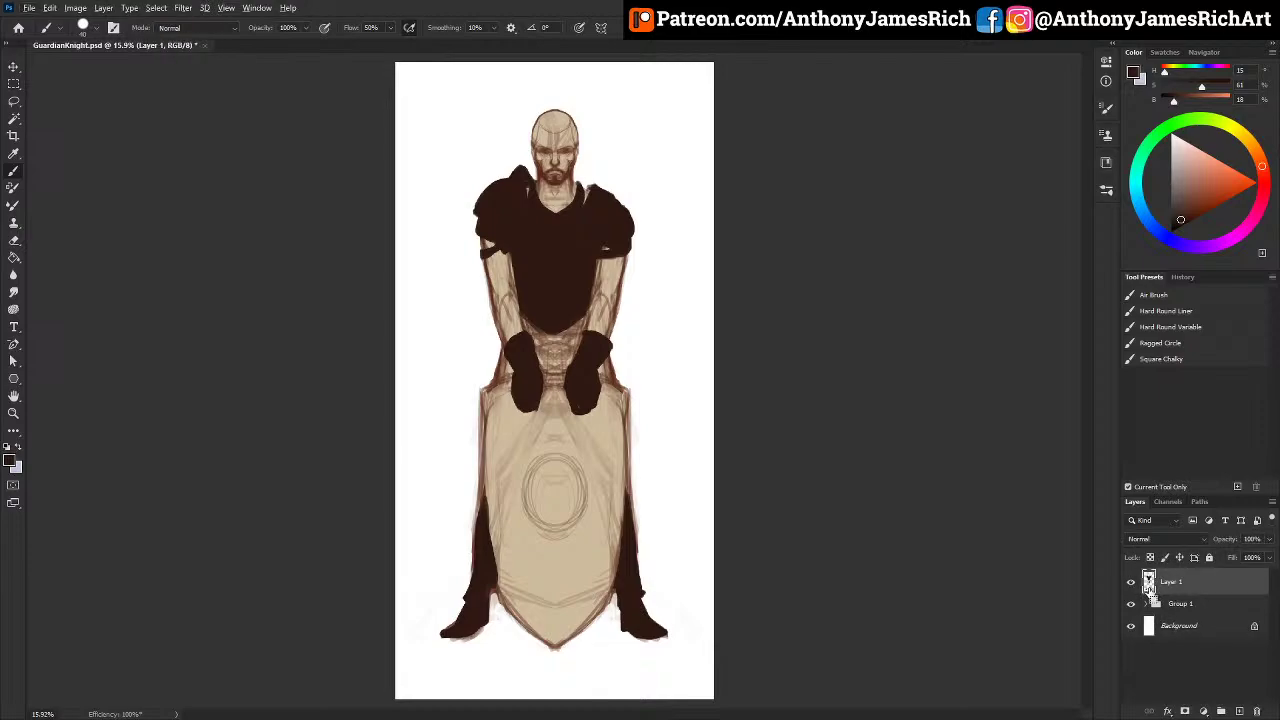
ctrl+click(1149, 585)
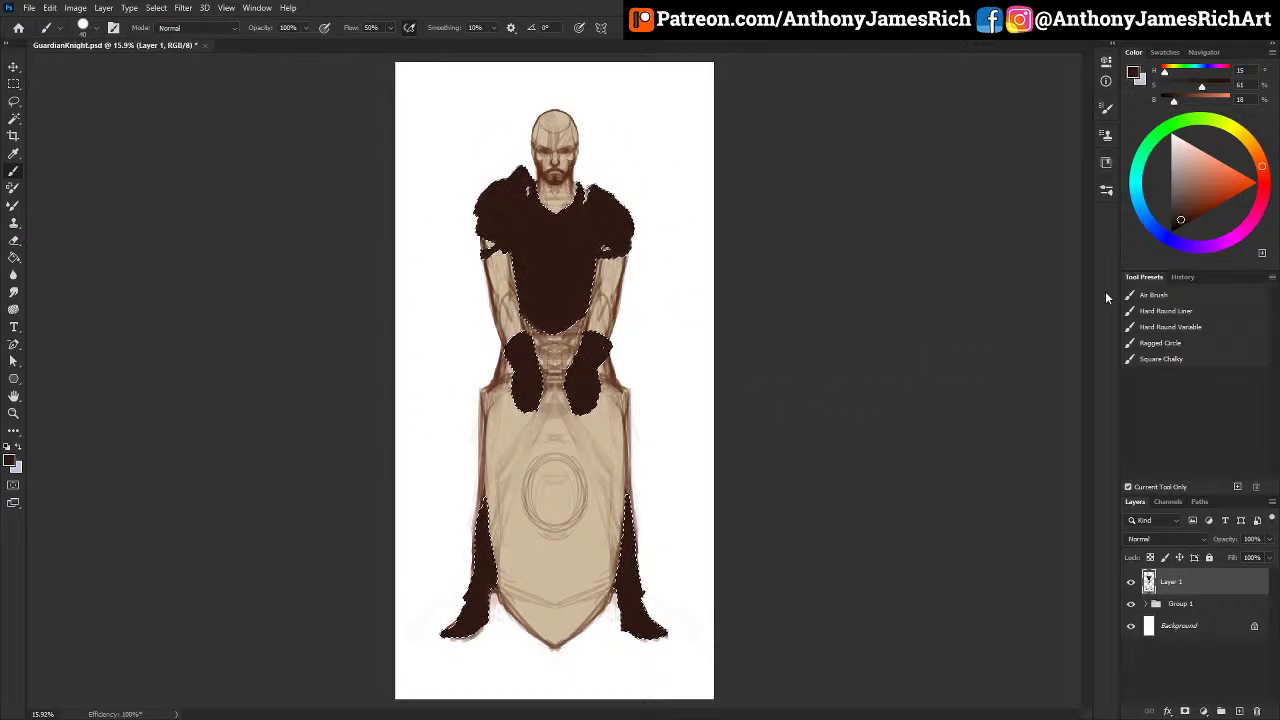
Step: Shade the pauldrons inside the selection with a warm grey (H 15, S 11, B 38), using a larger brush and 50% opacity
drag(1177, 205, 1175, 197)
key(ctrl+h)
key(bracketright)
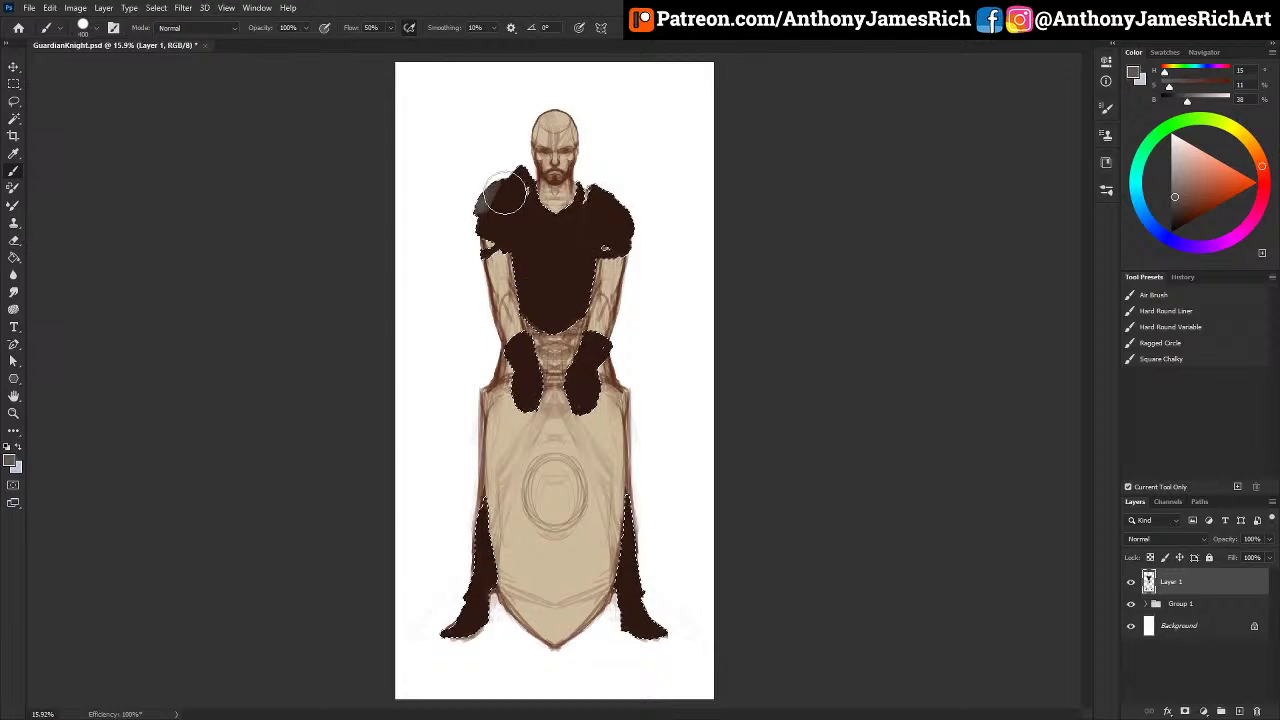
key(5)
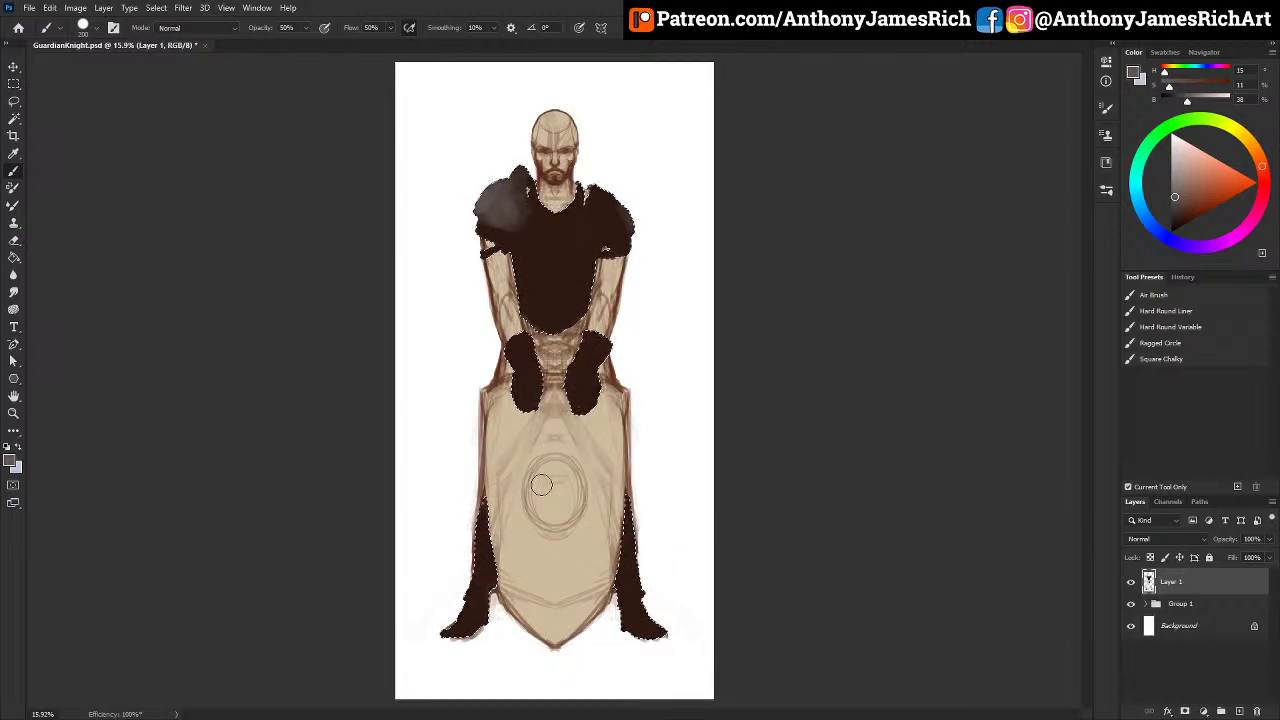
Step: Drop the selection, add a new layer above Layer 1 and clip it to the armor silhouette
key(ctrl+d)
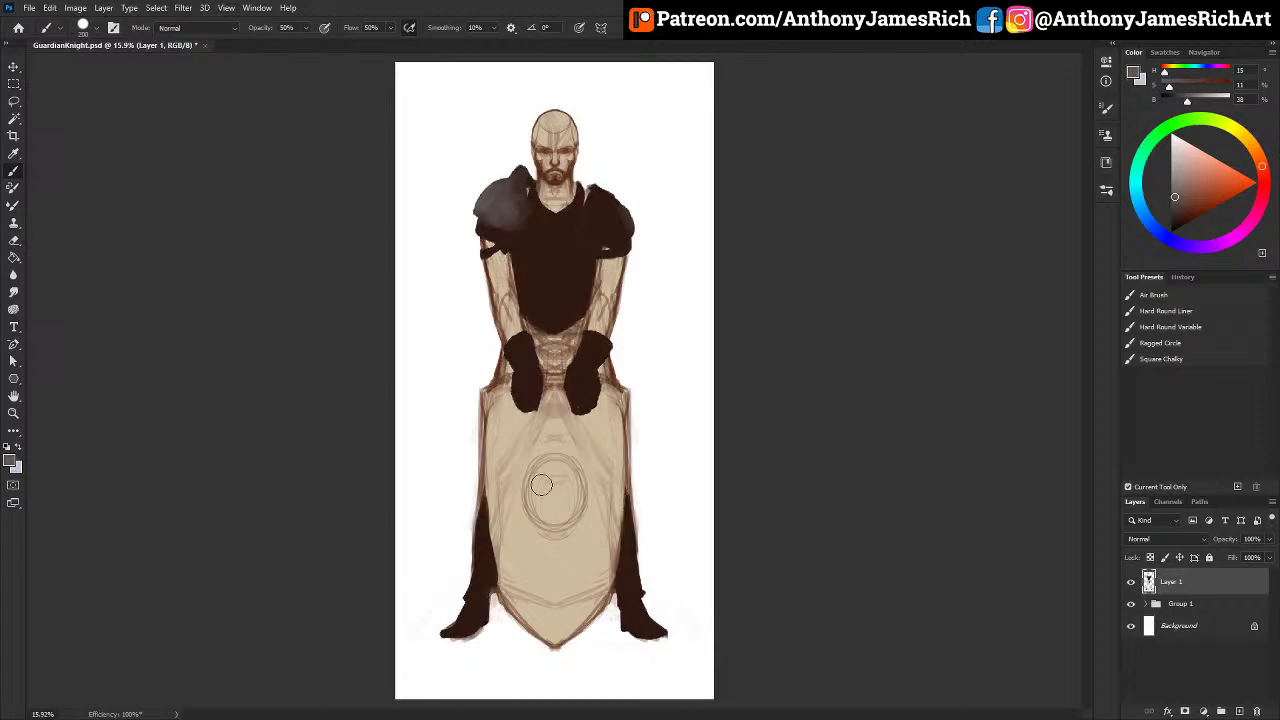
click(1240, 711)
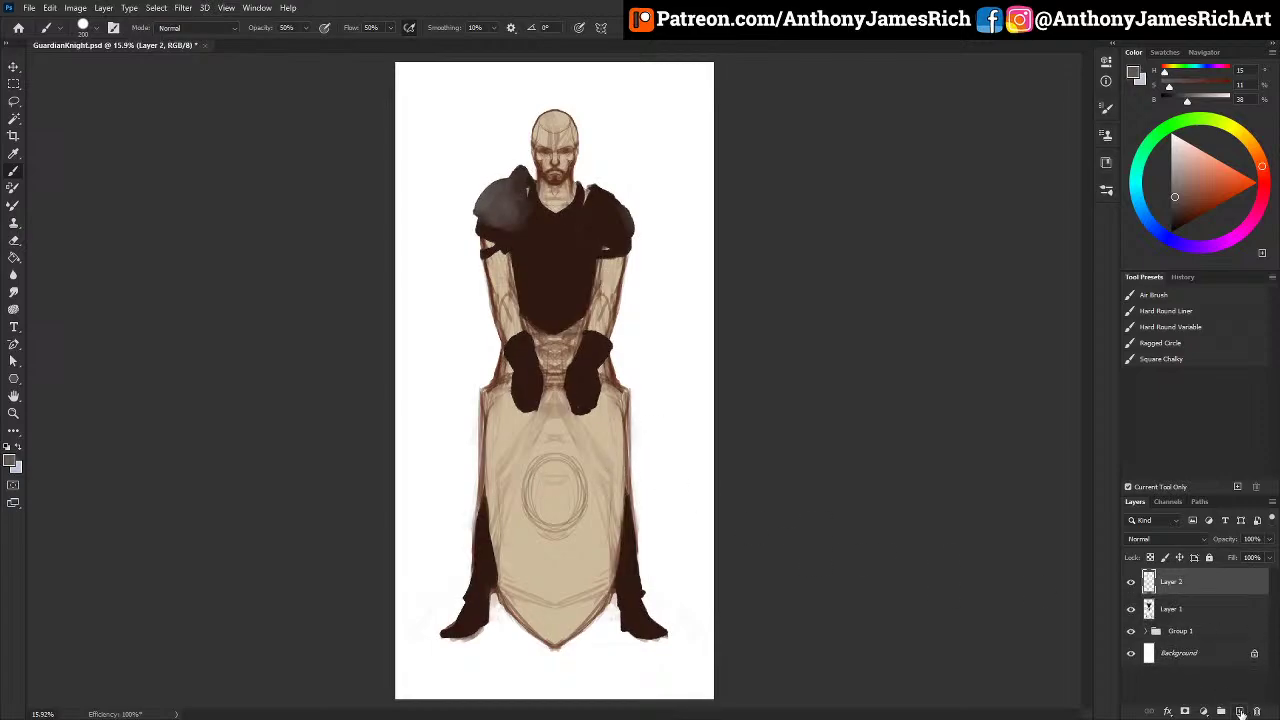
right_click(1186, 581)
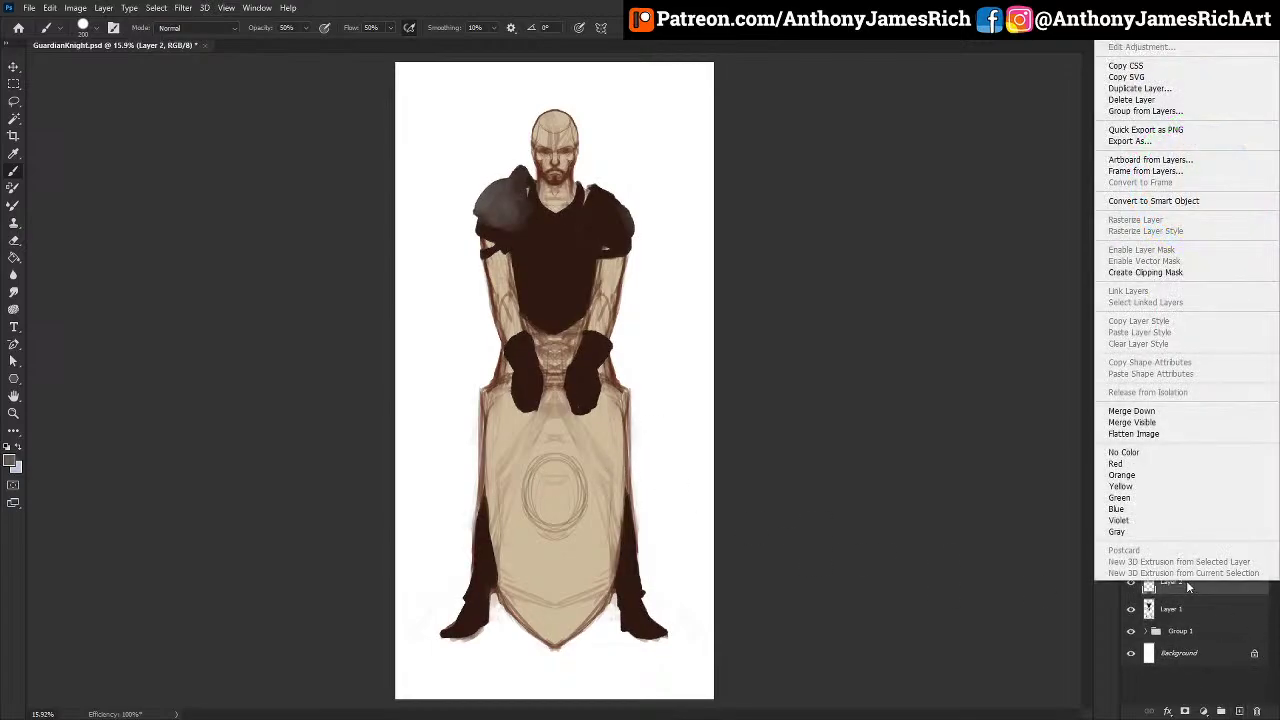
click(1150, 273)
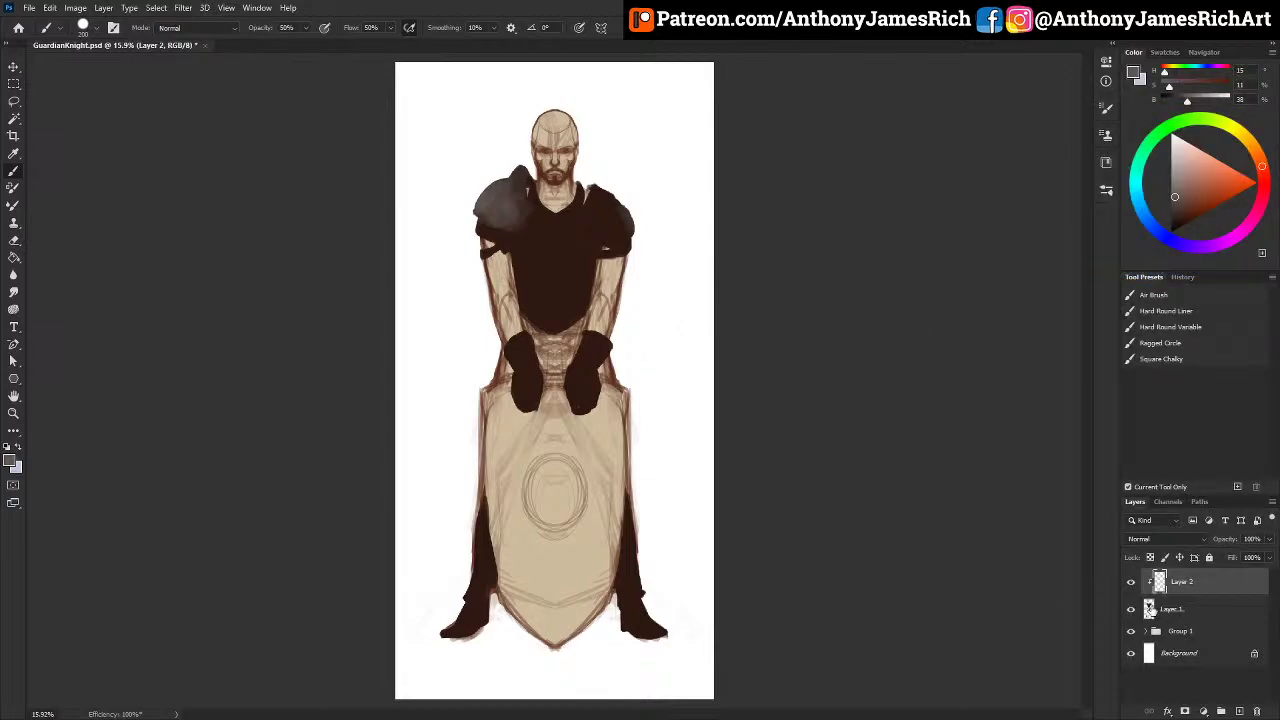
Step: Shade the knight's left pauldron with the warm grey (H 15, S 11, B 38) on the clipped layer
mouse_move(630, 177)
mouse_down()
mouse_move(561, 283)
mouse_move(624, 204)
mouse_move(610, 210)
mouse_move(627, 258)
mouse_move(626, 201)
mouse_move(601, 240)
mouse_up()
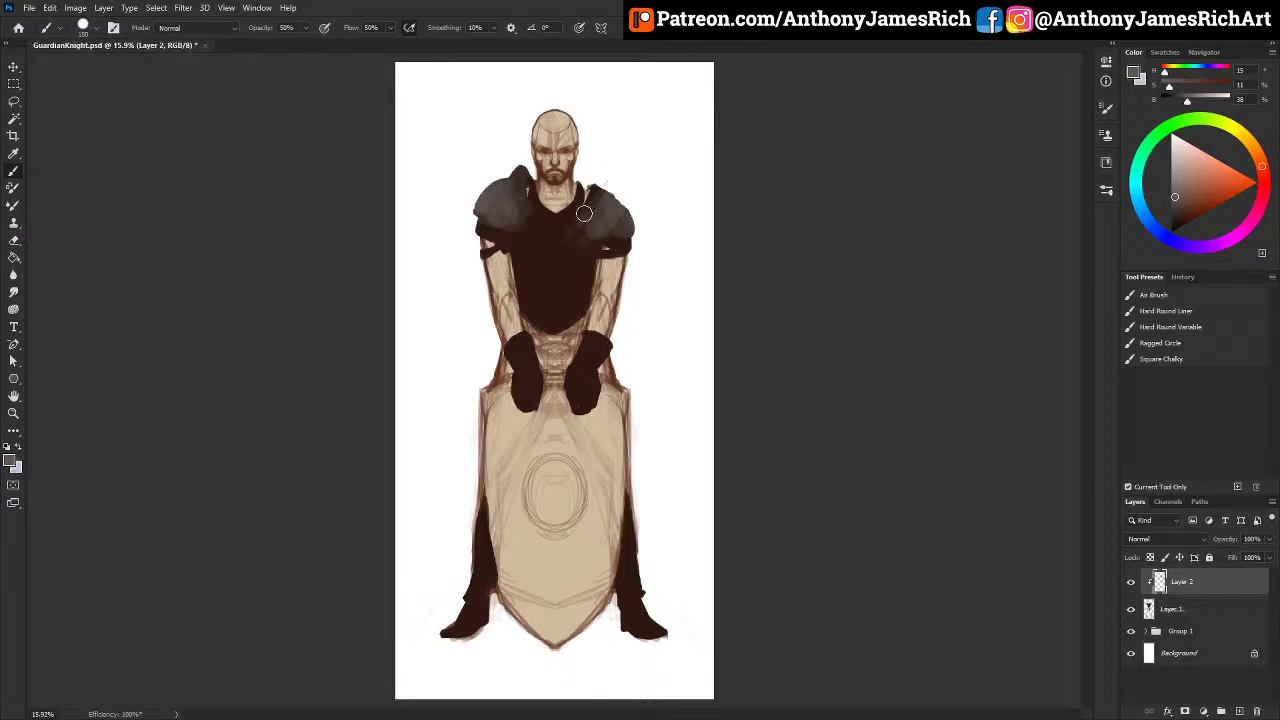
key(alt)
ctrl+click(1148, 608)
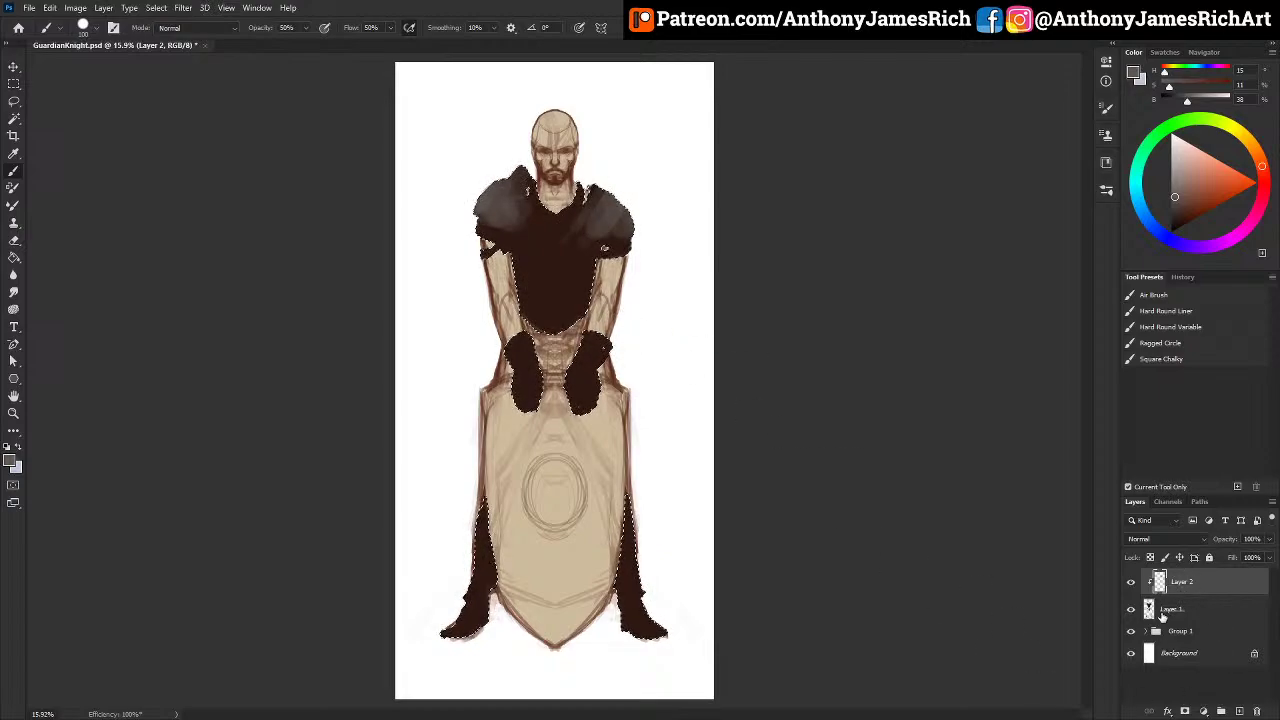
key(ctrl+d)
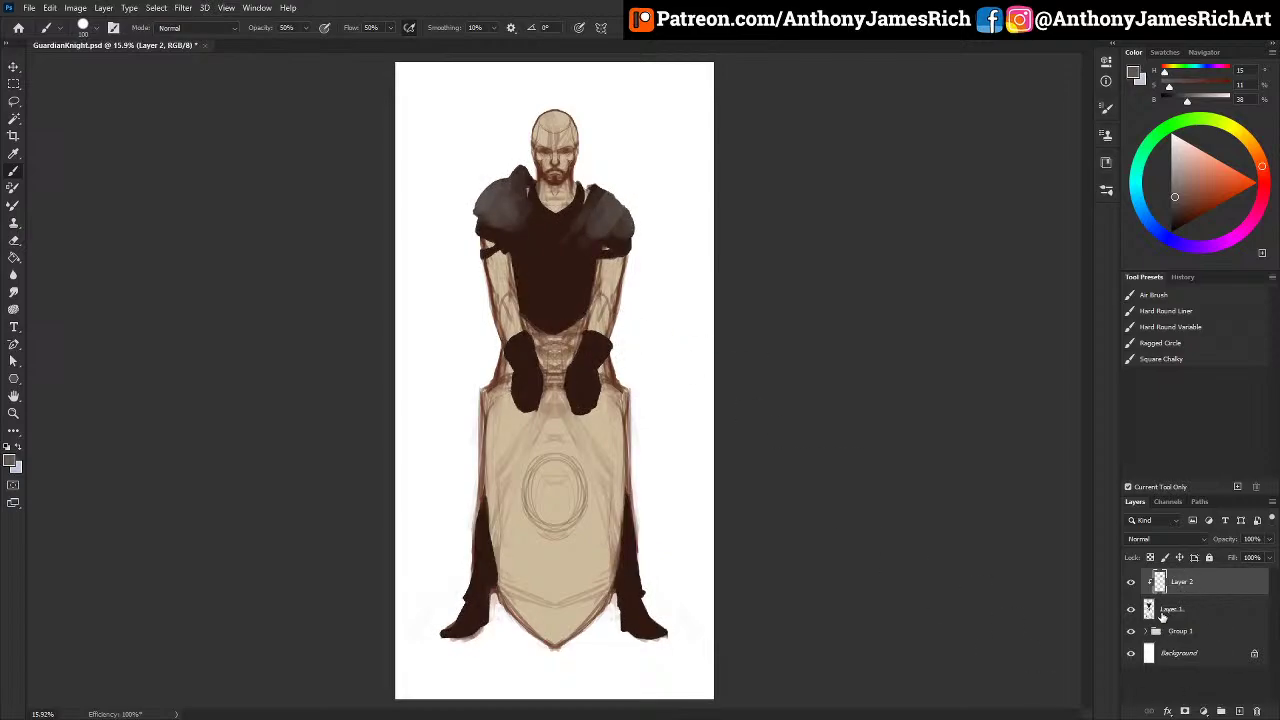
Step: Highlight the dome of the knight's right pauldron with a light warm grey (H 13, S 10, B 69), adjusting the brush size
alt+click(531, 219)
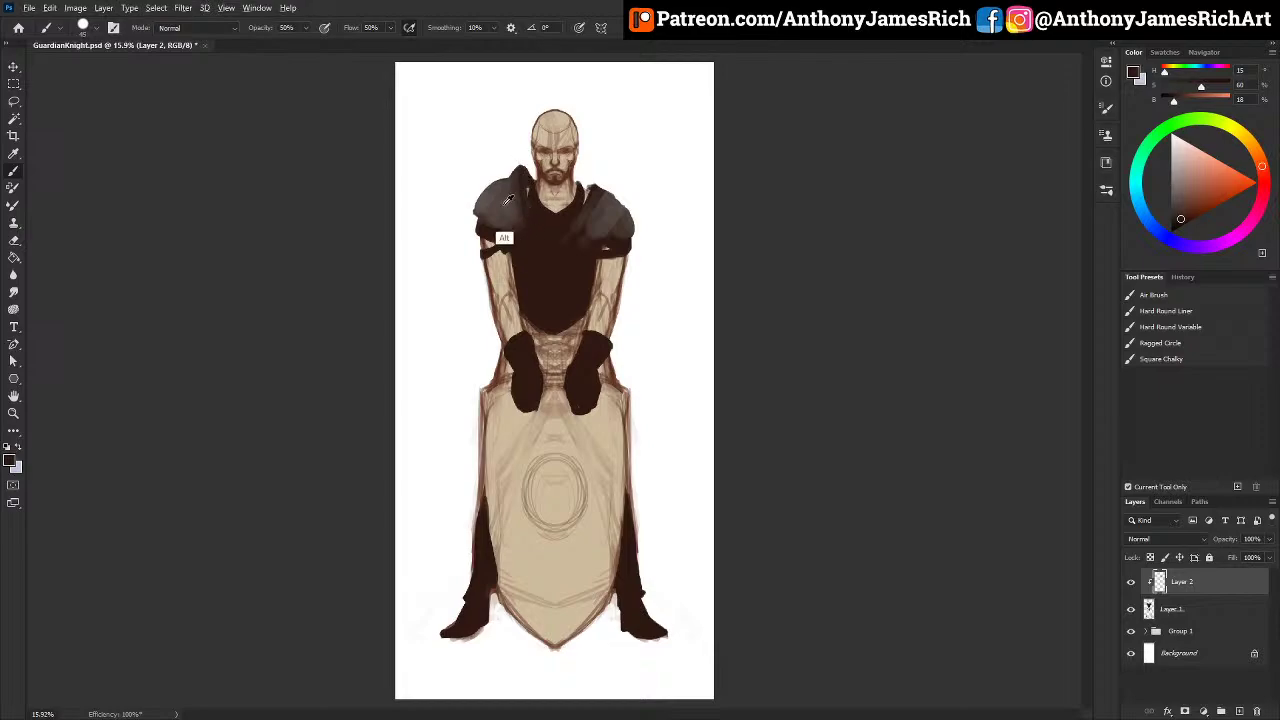
alt+click(503, 237)
click(1177, 167)
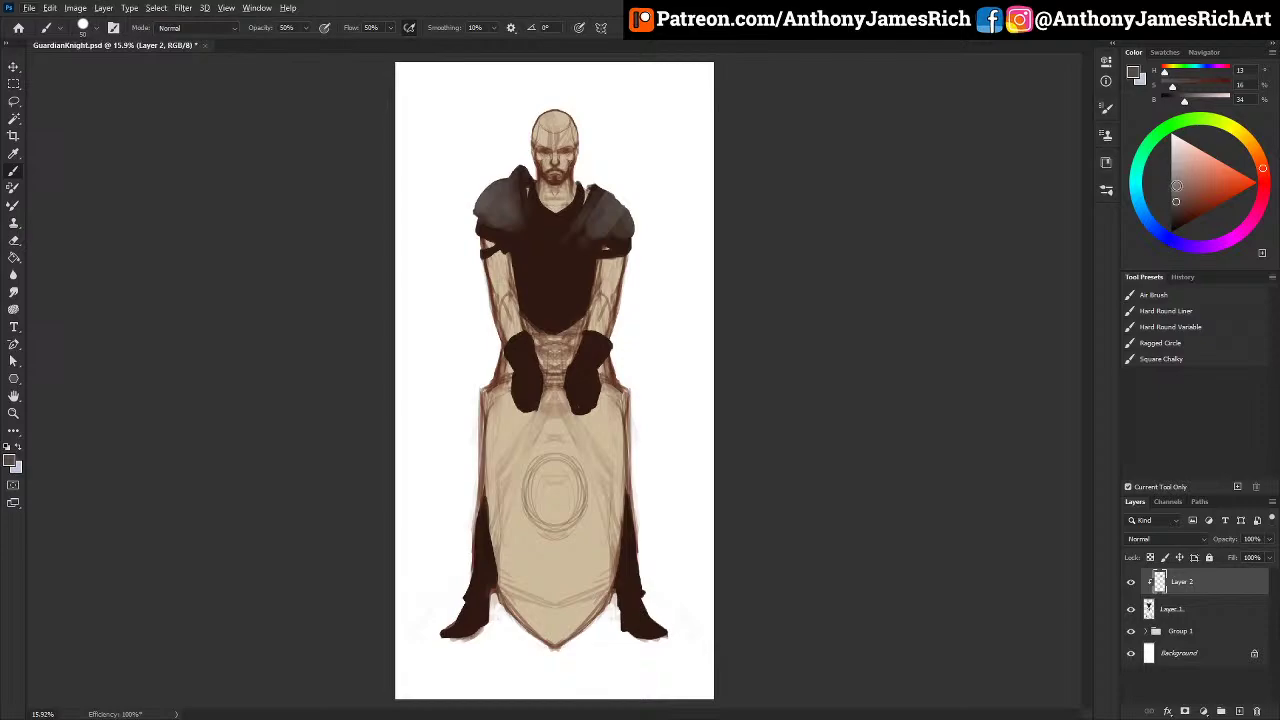
key(])
key(])
key(])
key(])
key(])
key(])
key(])
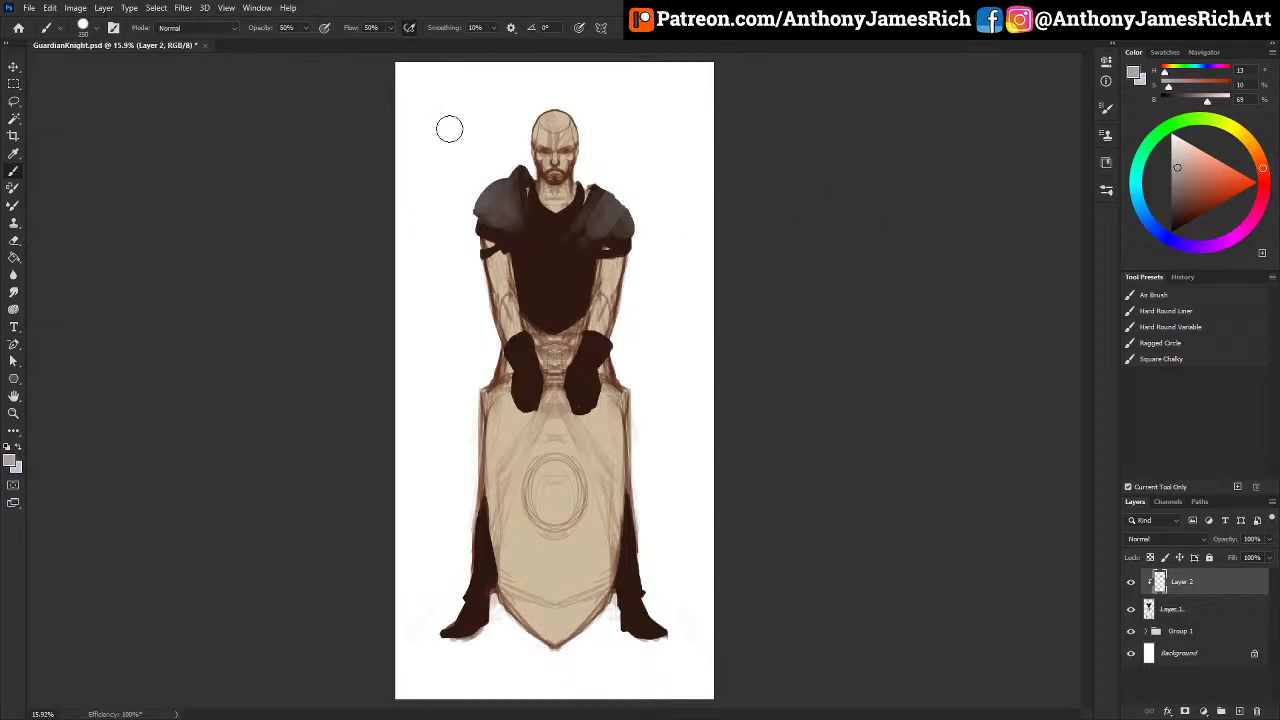
key([)
key(bracketleft)
key(bracketleft)
key(bracketright)
key(bracketright)
key(bracketright)
drag(496, 208, 496, 208)
key(bracketleft)
key(bracketleft)
key(bracketright)
key(bracketright)
drag(498, 203, 505, 188)
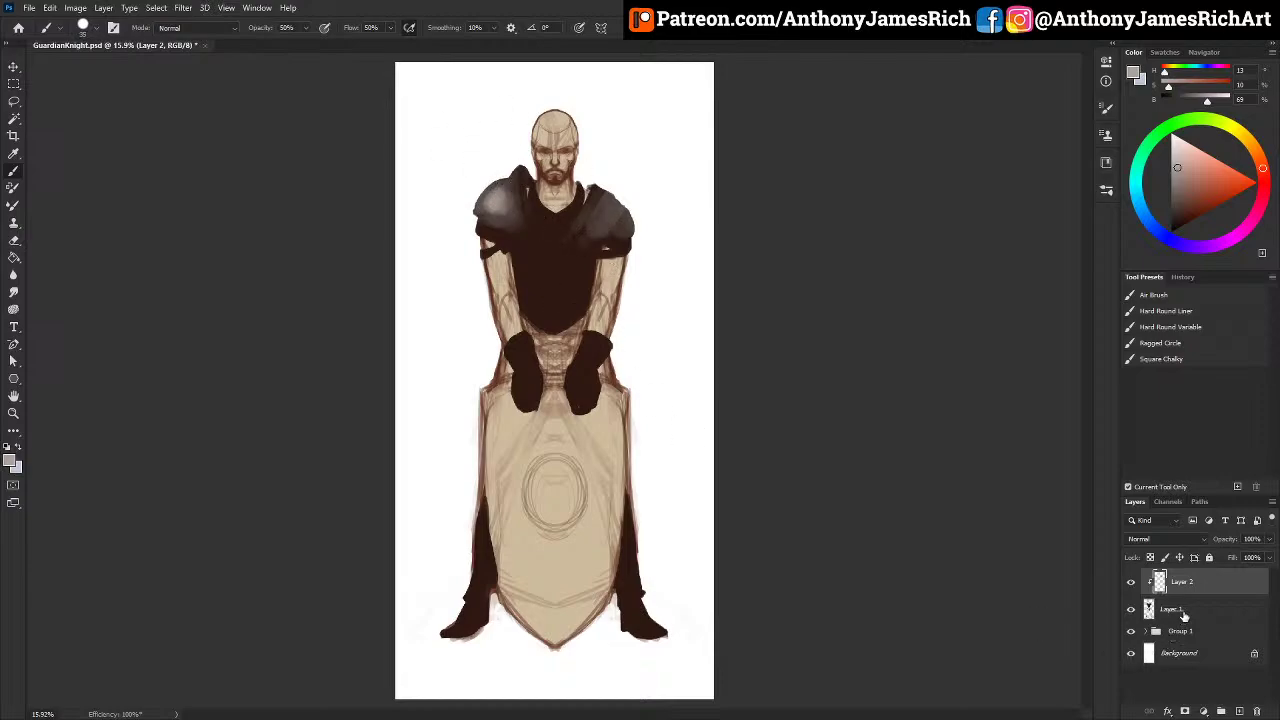
Step: Sketch a light-direction arrow on Layer 1 above the knight's right shoulder and reselect Layer 2
click(1183, 612)
drag(443, 101, 468, 138)
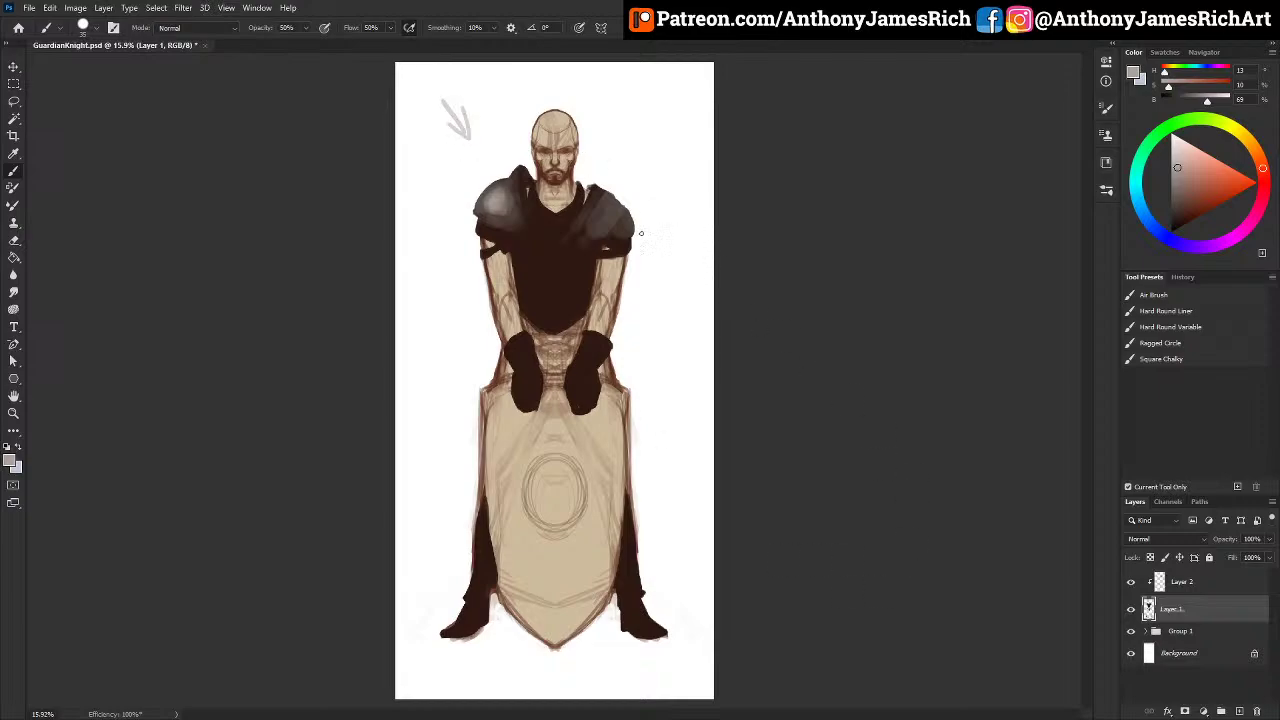
click(1198, 584)
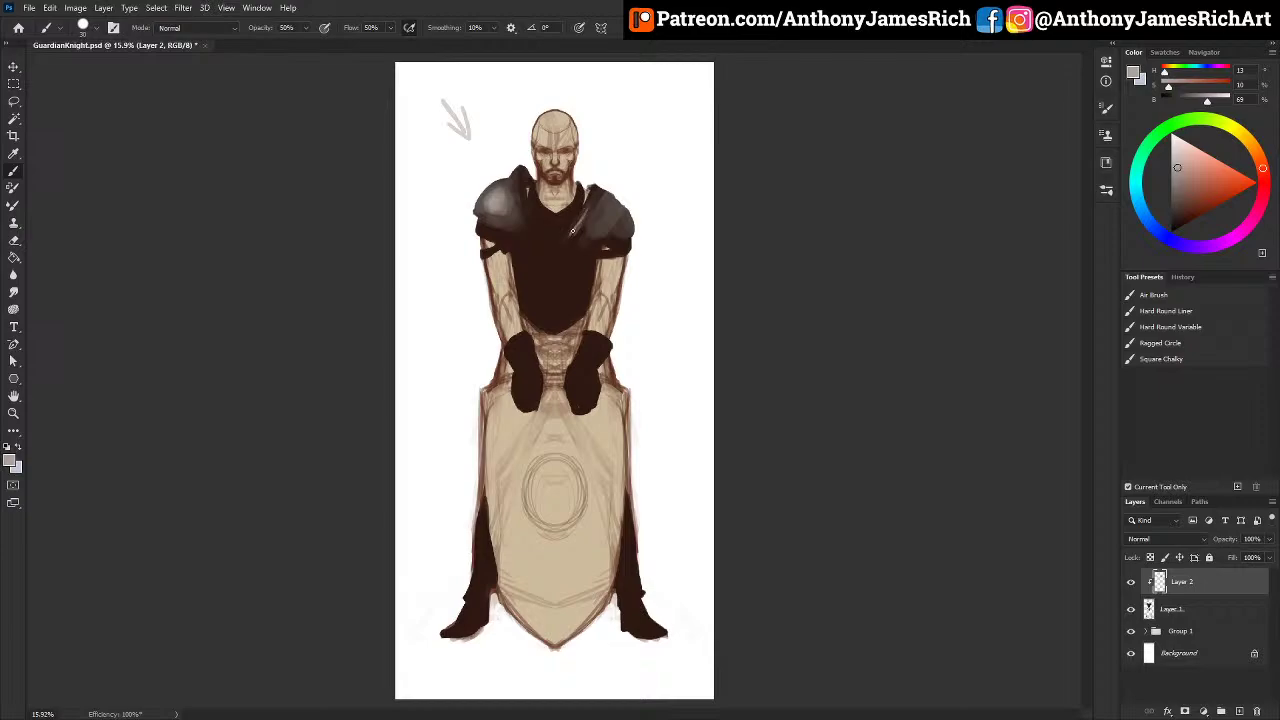
Step: Paint a light rim along the inner edge of the knight's left pauldron and soften it with sampled darker tones
key(bracketright)
key(bracketright)
key(bracketright)
drag(590, 206, 571, 234)
alt+click(580, 240)
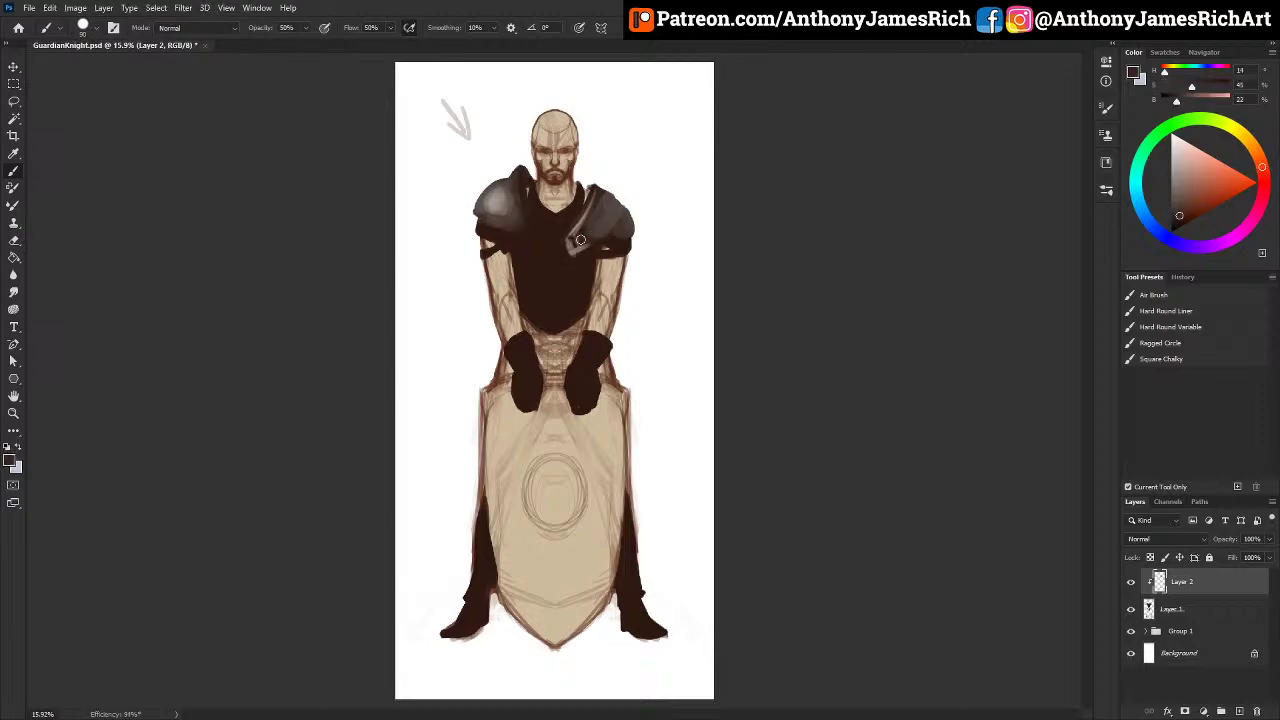
key(ctrl+z)
key(bracketright)
key(bracketright)
drag(574, 246, 591, 227)
alt+click(572, 246)
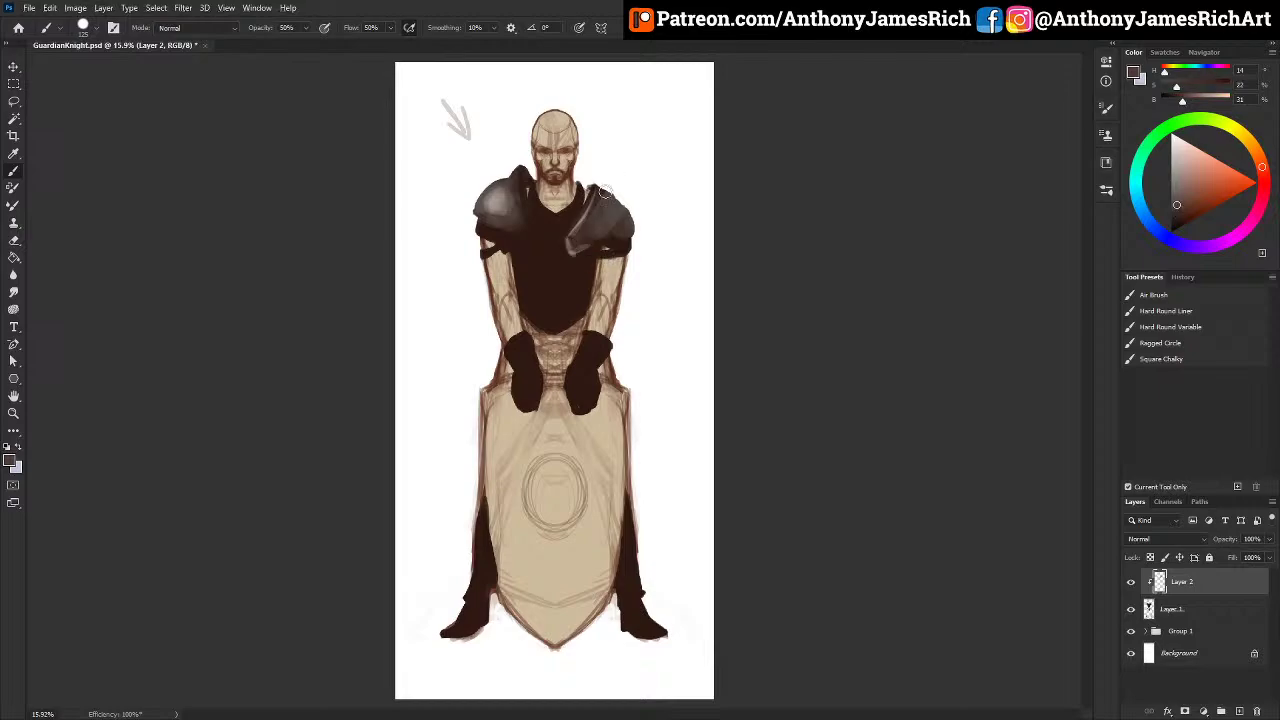
Step: Blend the highlight across the top of the knight's right pauldron using greys sampled from the painting
alt+click(505, 192)
alt+click(514, 182)
alt+click(505, 185)
drag(484, 199, 498, 187)
alt+click(499, 201)
key(bracketleft)
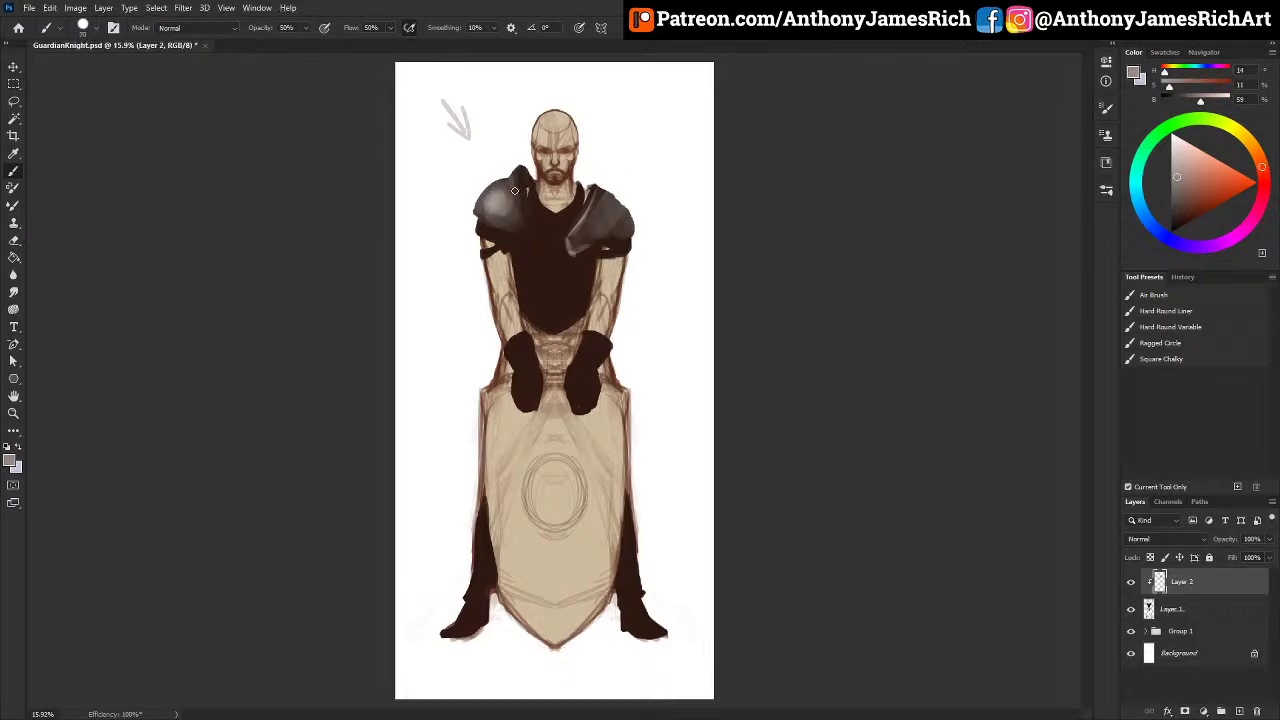
Step: Define the raised neck-side rim of the knight's right pauldron with a smaller brush and sampled tones
alt+click(508, 210)
key(bracketleft)
key(bracketleft)
key(bracketleft)
key(bracketleft)
drag(519, 170, 527, 220)
alt+click(533, 247)
alt+click(528, 245)
drag(522, 172, 528, 218)
Step: Pick out the lower edge of the knight's right pauldron with sampled light greys such as H 14, S 11, B 63
alt+click(511, 218)
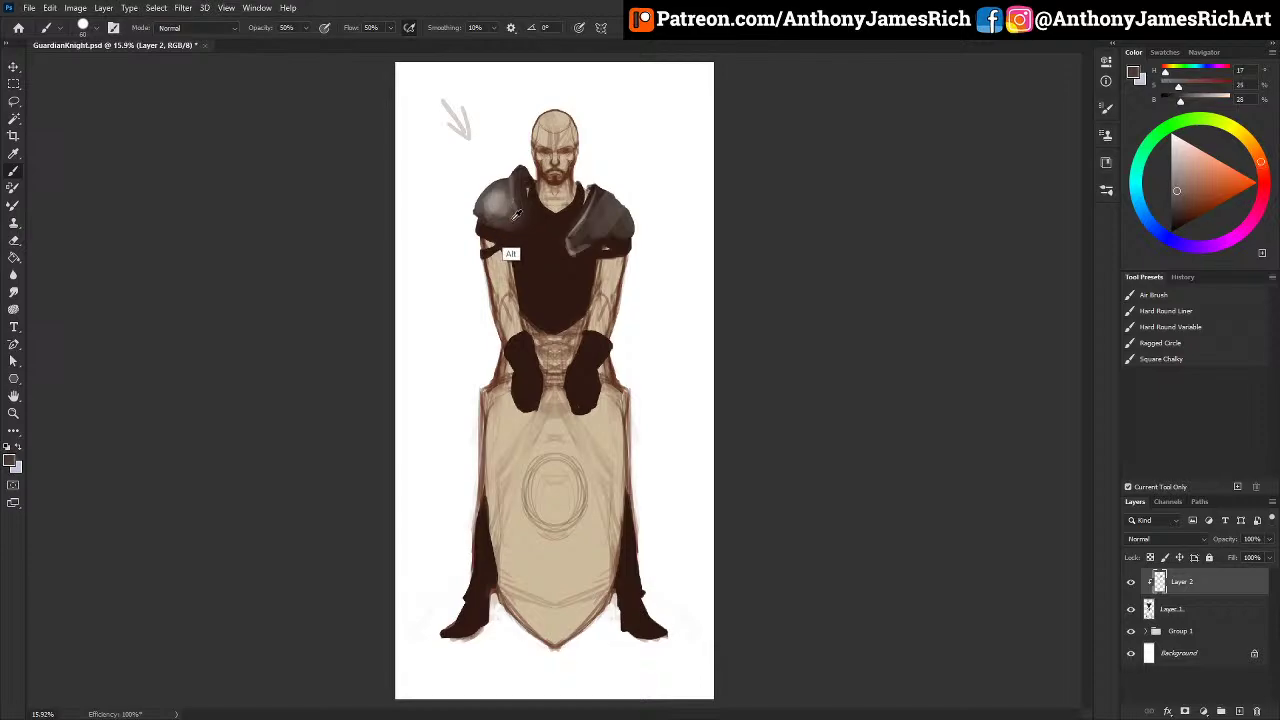
alt+click(506, 203)
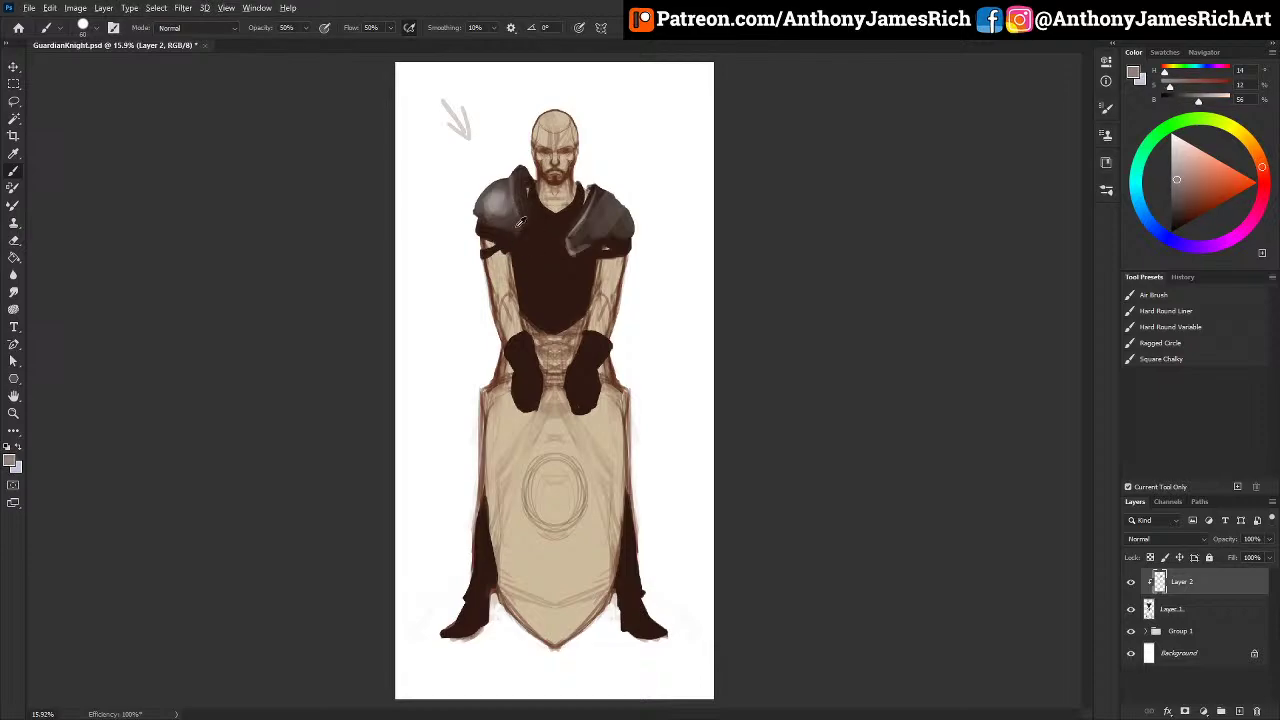
alt+click(505, 203)
alt+click(496, 200)
key(])
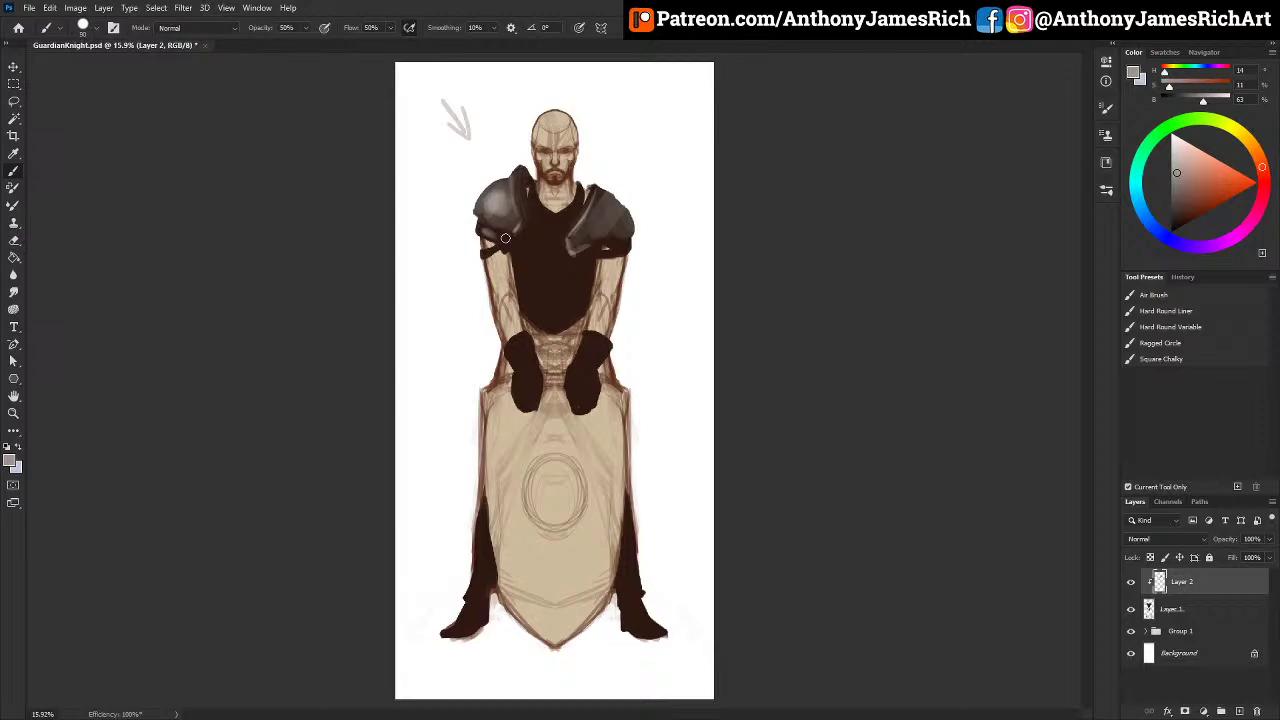
Step: Shade the upper chest below the collar with a sampled dark brown (H 18, S 28, B 28), adjusting the brush size
alt+click(506, 258)
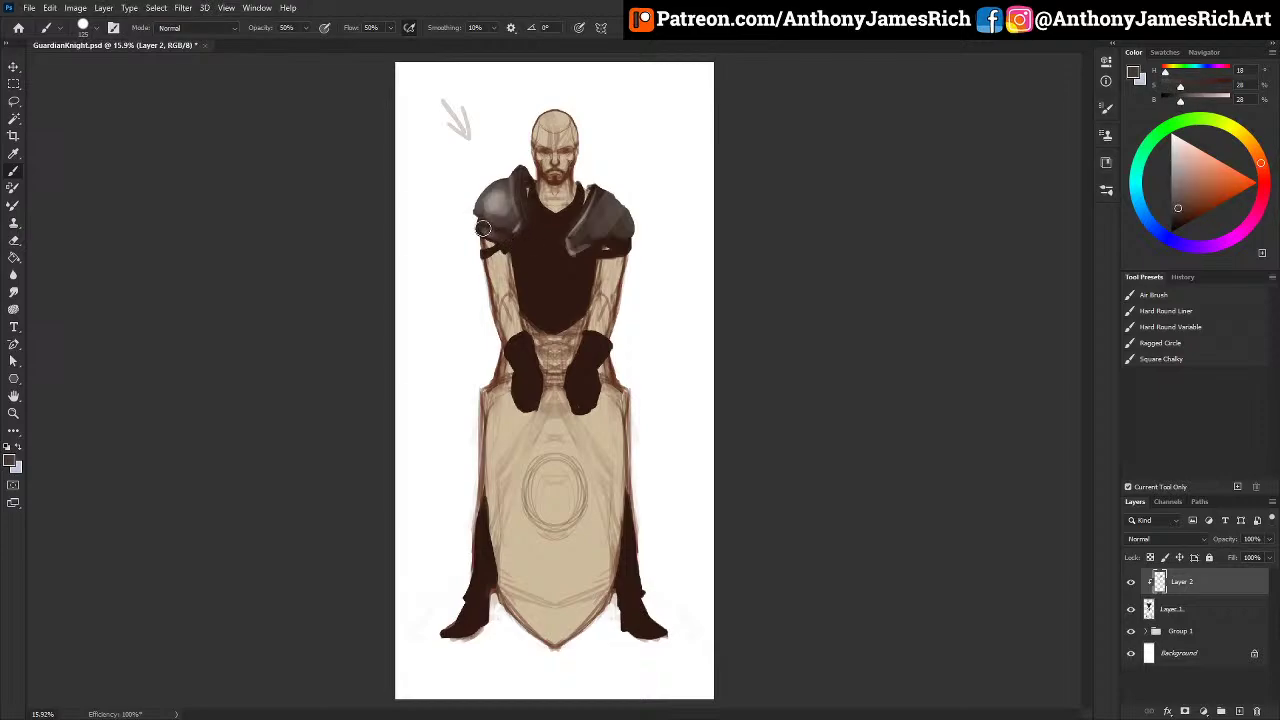
drag(542, 233, 545, 255)
key([)
key([)
key([)
key([)
key([)
key([)
key(bracketright)
key(bracketright)
key(bracketright)
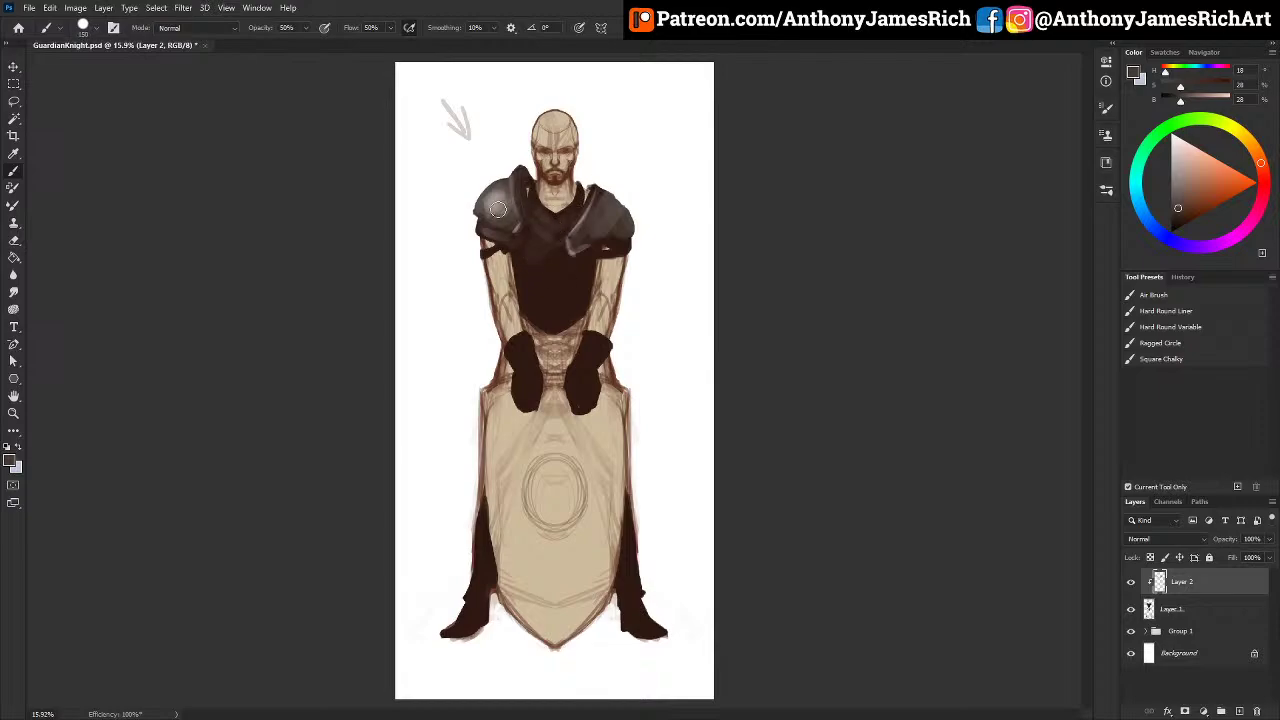
Step: Add white specular highlights to the dome and rim of the knight's right pauldron with a smaller brush
key(x)
key(bracketleft)
drag(495, 203, 496, 200)
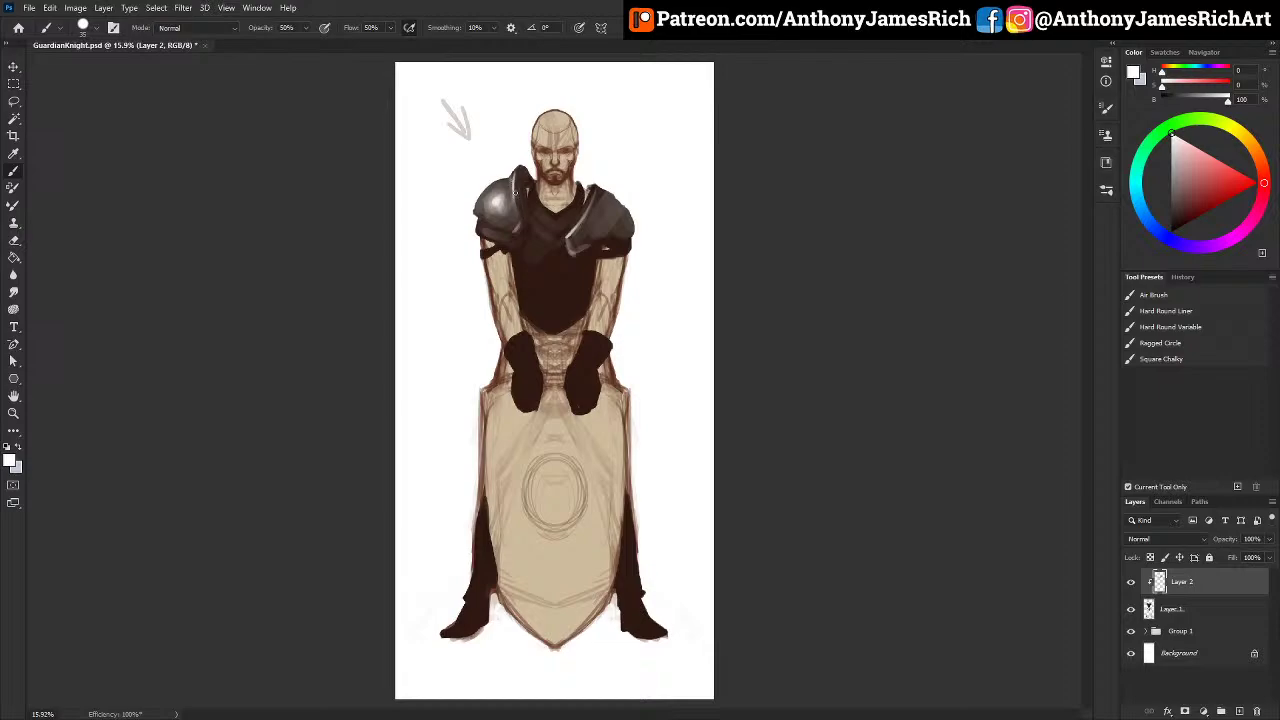
Step: Darken the recesses around the knight's right pauldron and brighten its dome with a sampled near-white (H 20, S 1, B 93)
alt+click(527, 192)
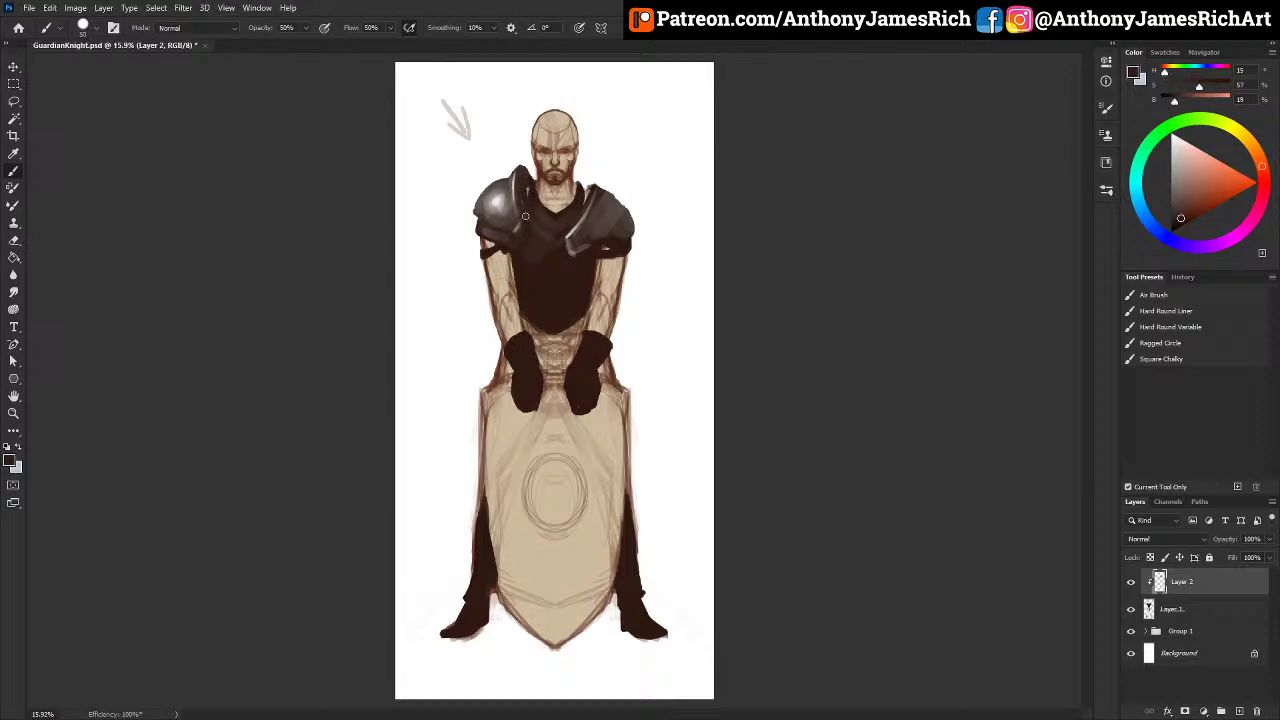
key([)
alt+click(497, 245)
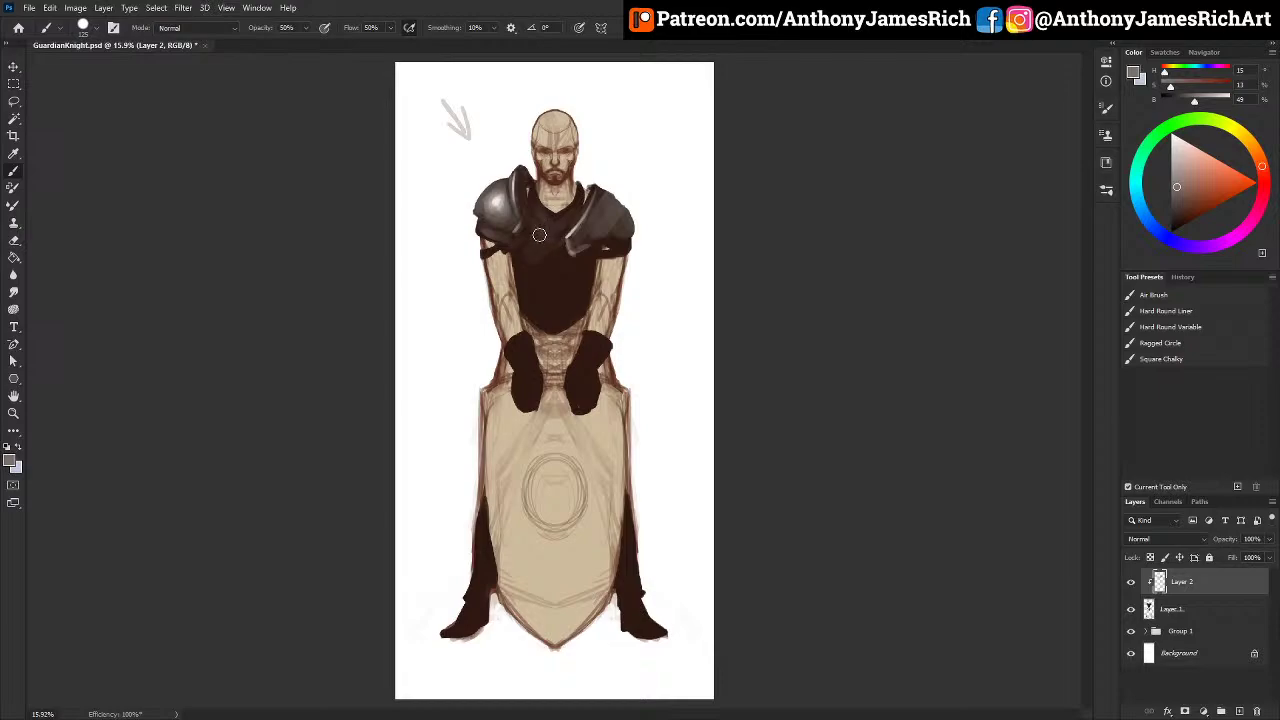
alt+click(492, 200)
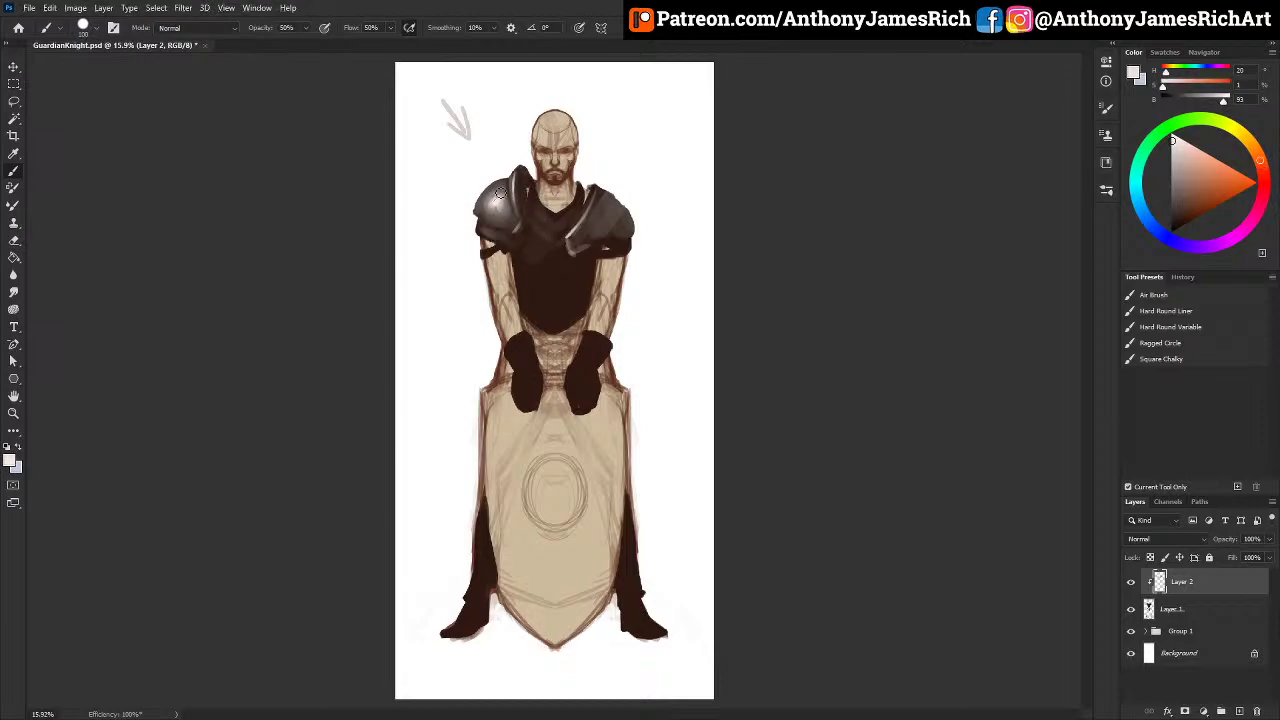
mouse_move(490, 208)
mouse_down()
mouse_move(500, 190)
mouse_move(515, 200)
mouse_move(505, 235)
mouse_up()
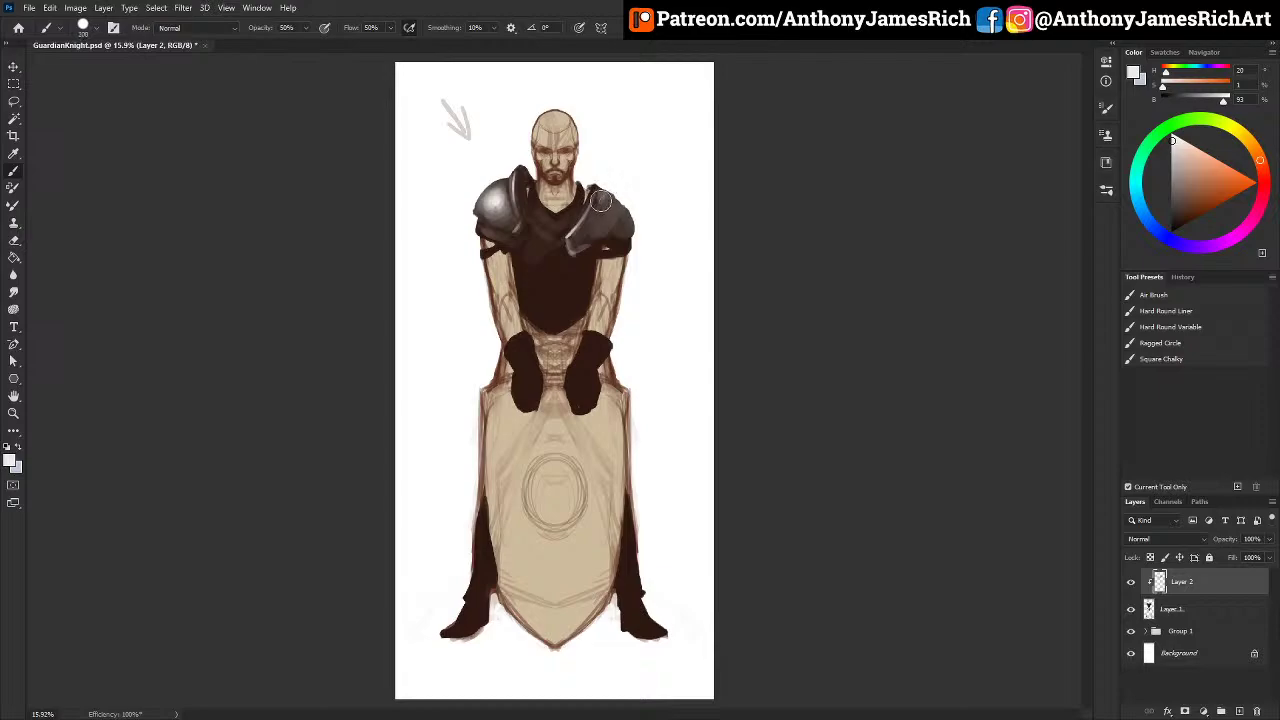
Step: Paint dark grooves across the knight's left pauldron with a sampled dark brown (H 15, S 61, B 18)
alt+click(612, 238)
alt+click(576, 245)
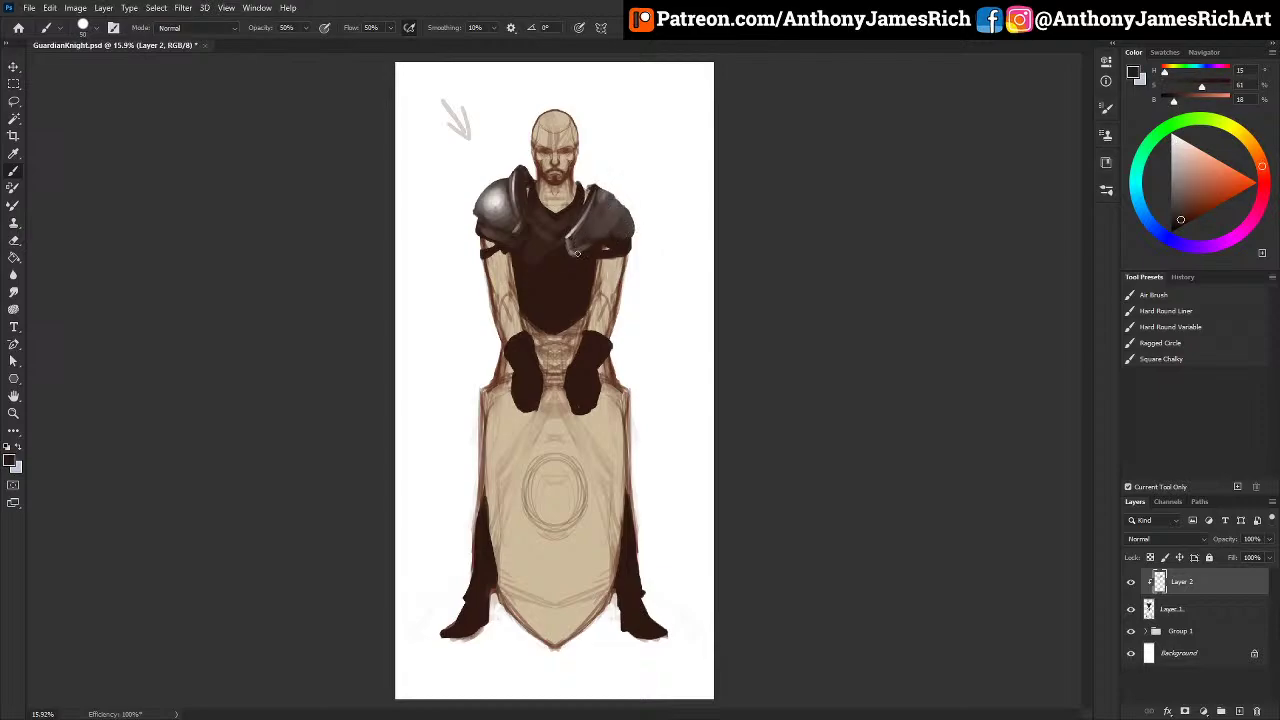
mouse_move(600, 234)
mouse_down()
mouse_move(623, 184)
mouse_move(618, 197)
mouse_up()
drag(601, 246, 609, 235)
Step: Highlight the ridge on the knight's left pauldron with a light tone sampled from the opposite pauldron
alt+click(497, 206)
drag(603, 198, 588, 222)
alt+click(585, 230)
alt+click(595, 214)
alt+click(569, 236)
alt+click(572, 234)
Step: Blend the plates and refine the lower tip of the knight's left pauldron with sampled greys and a smaller brush
alt+click(608, 200)
key([)
key([)
key([)
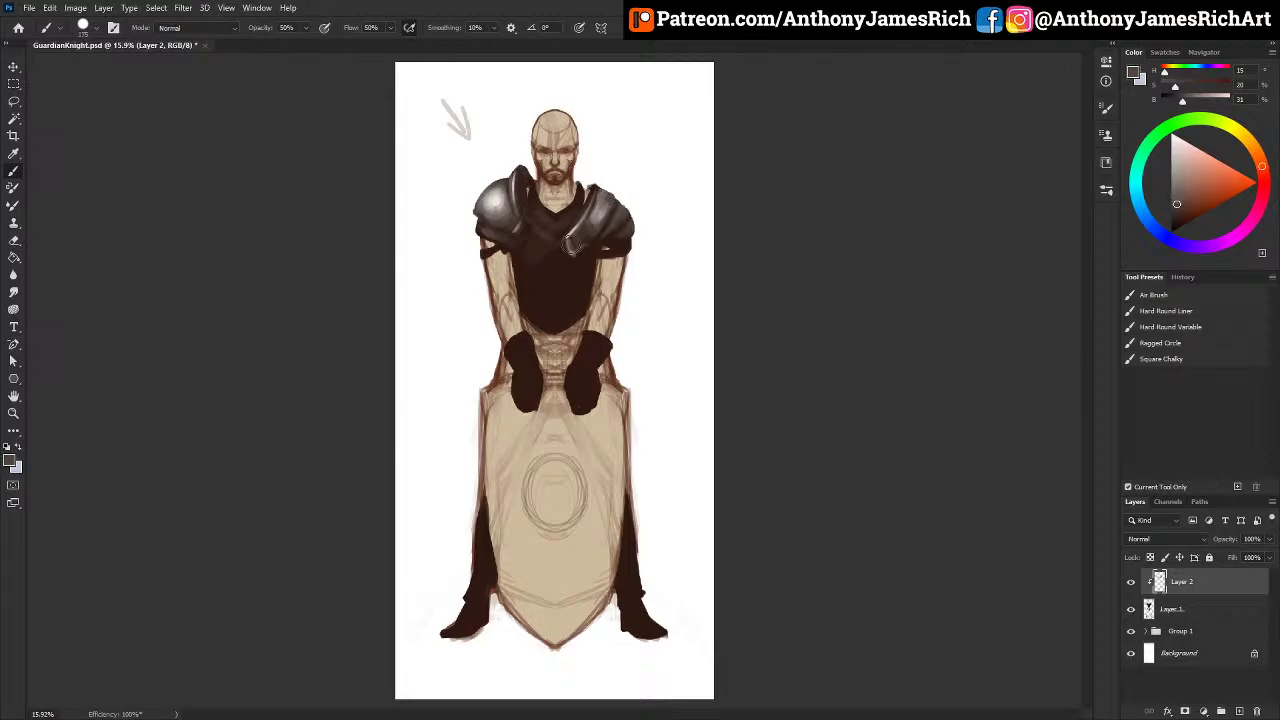
alt+click(596, 210)
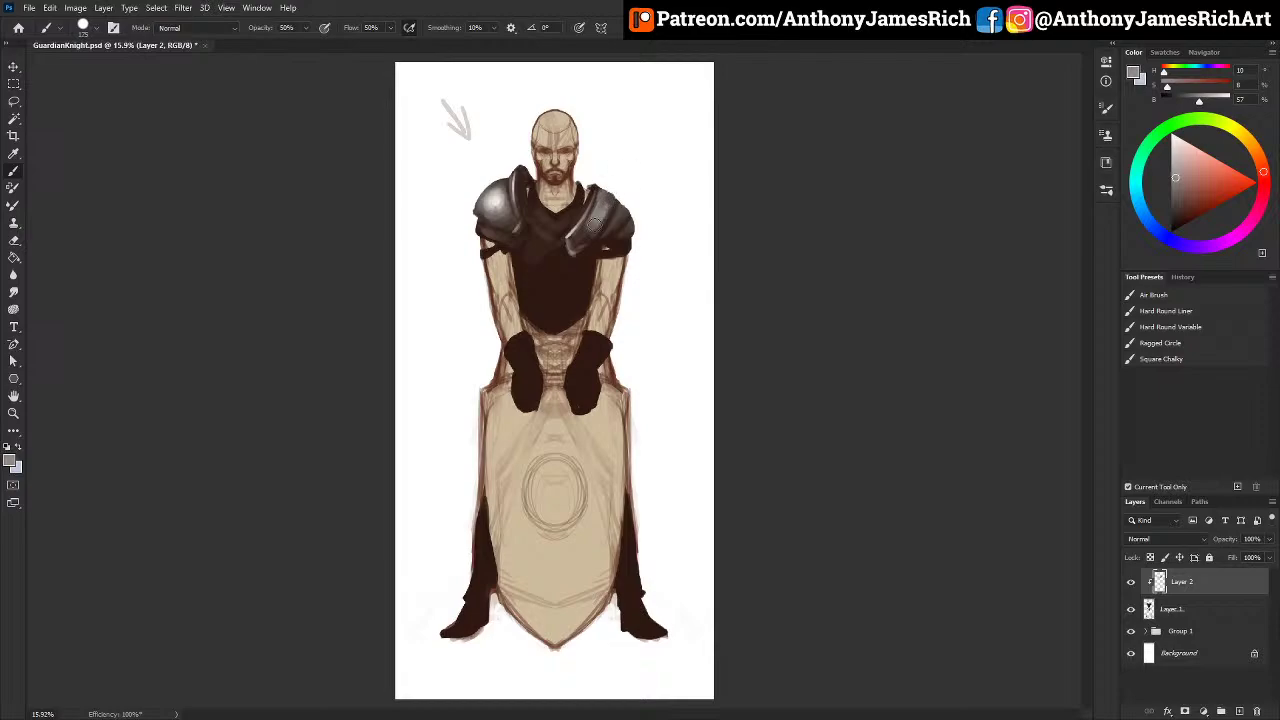
alt+click(586, 264)
alt+click(600, 222)
alt+click(482, 246)
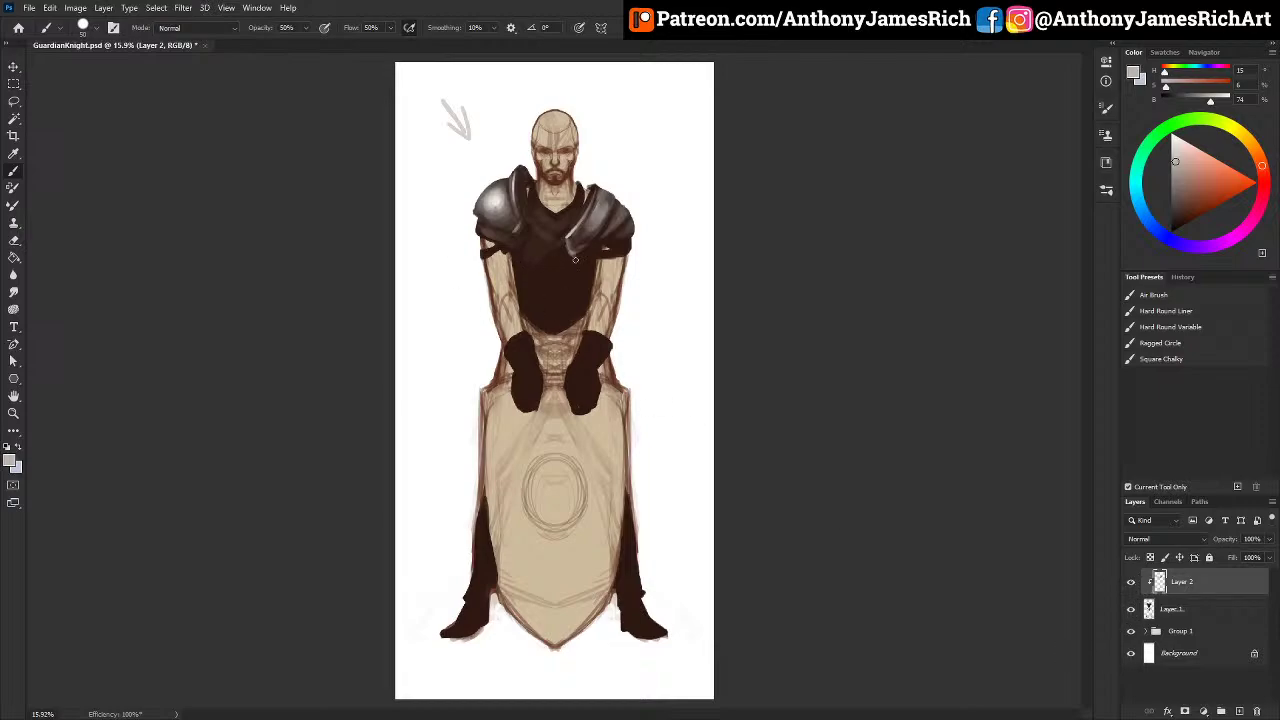
Step: Shade the knight's right half of the breastplate with broad soft strokes of grey using a larger brush
key(bracketright)
key(bracketright)
key(bracketright)
key(bracketright)
mouse_move(525, 243)
mouse_down()
mouse_move(528, 308)
mouse_move(507, 230)
mouse_move(527, 263)
mouse_move(533, 326)
mouse_move(543, 245)
mouse_move(537, 278)
mouse_up()
alt+click(520, 271)
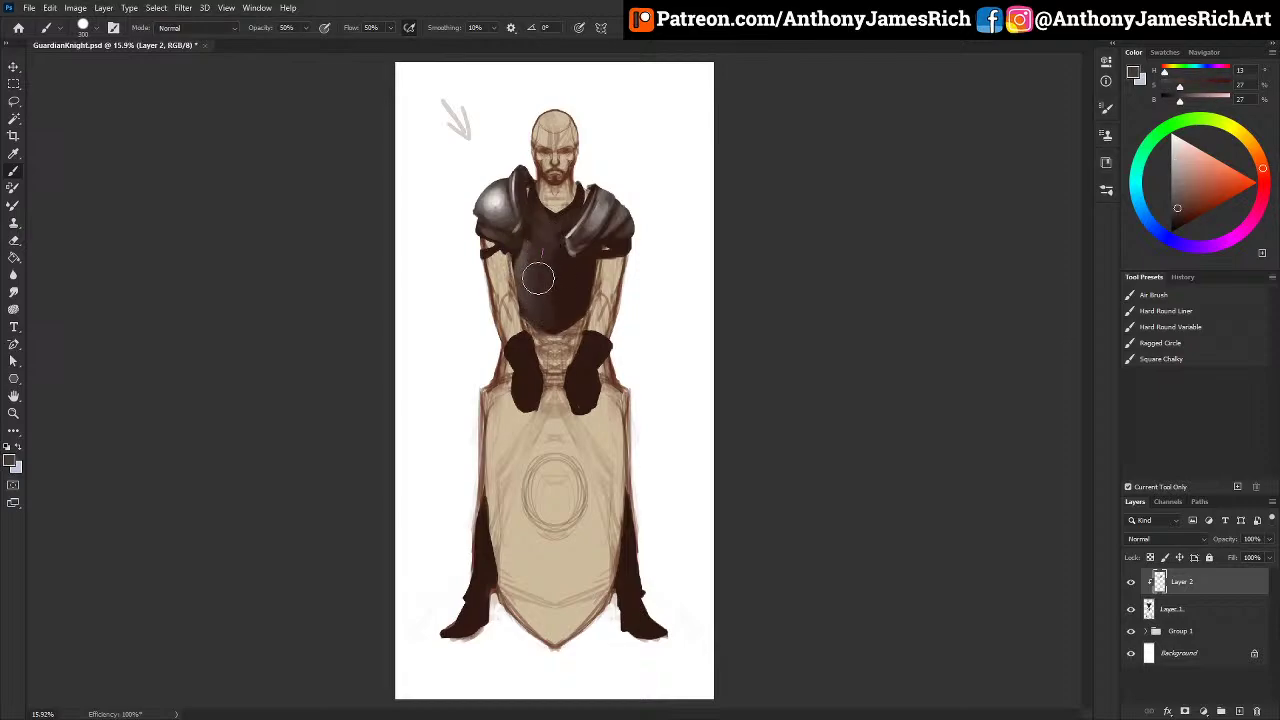
Step: Draw a thin light grey (H 15, S 4, B 78) ridge line down the center of the breastplate
alt+click(572, 236)
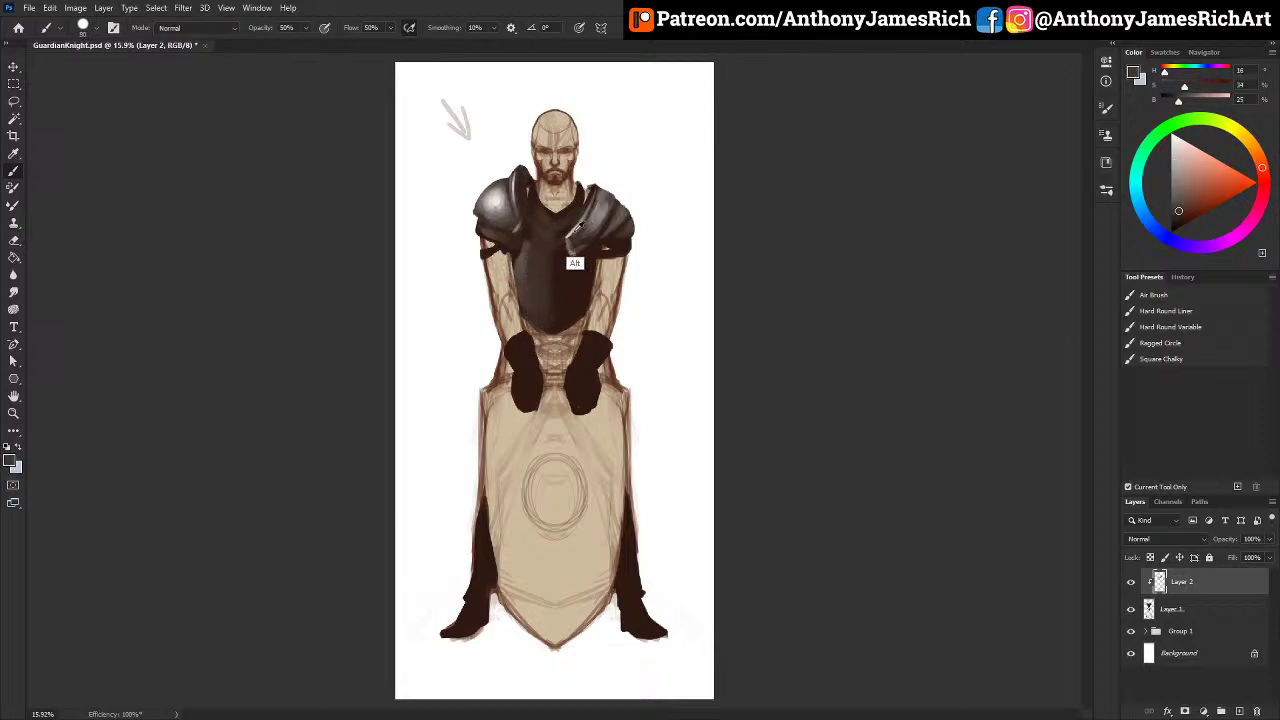
alt+click(571, 236)
key(bracketleft)
key(bracketleft)
key(bracketleft)
drag(552, 242, 551, 325)
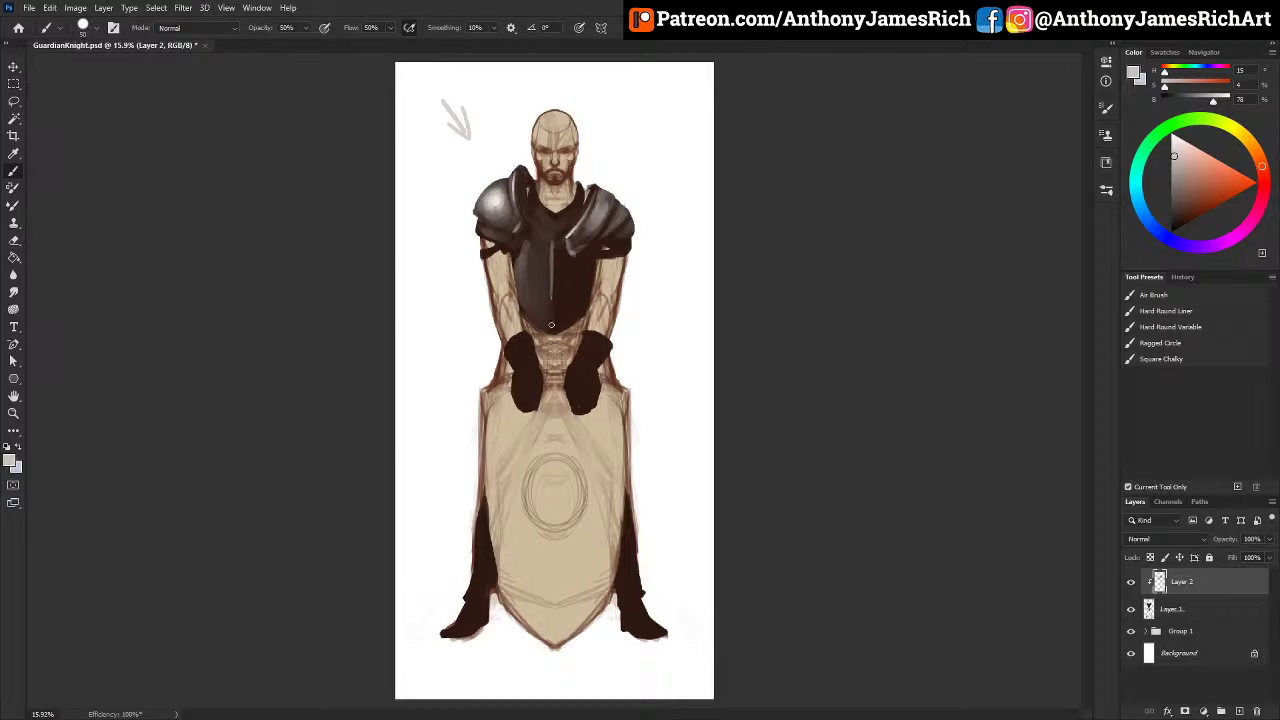
Step: Brighten the upper chest and the knight's right half of the breastplate with broad light grey strokes from a larger brush
key(bracketright)
key(bracketright)
key(bracketright)
drag(540, 217, 546, 222)
key(bracketright)
drag(543, 310, 528, 255)
key(bracketleft)
key(bracketleft)
key(bracketleft)
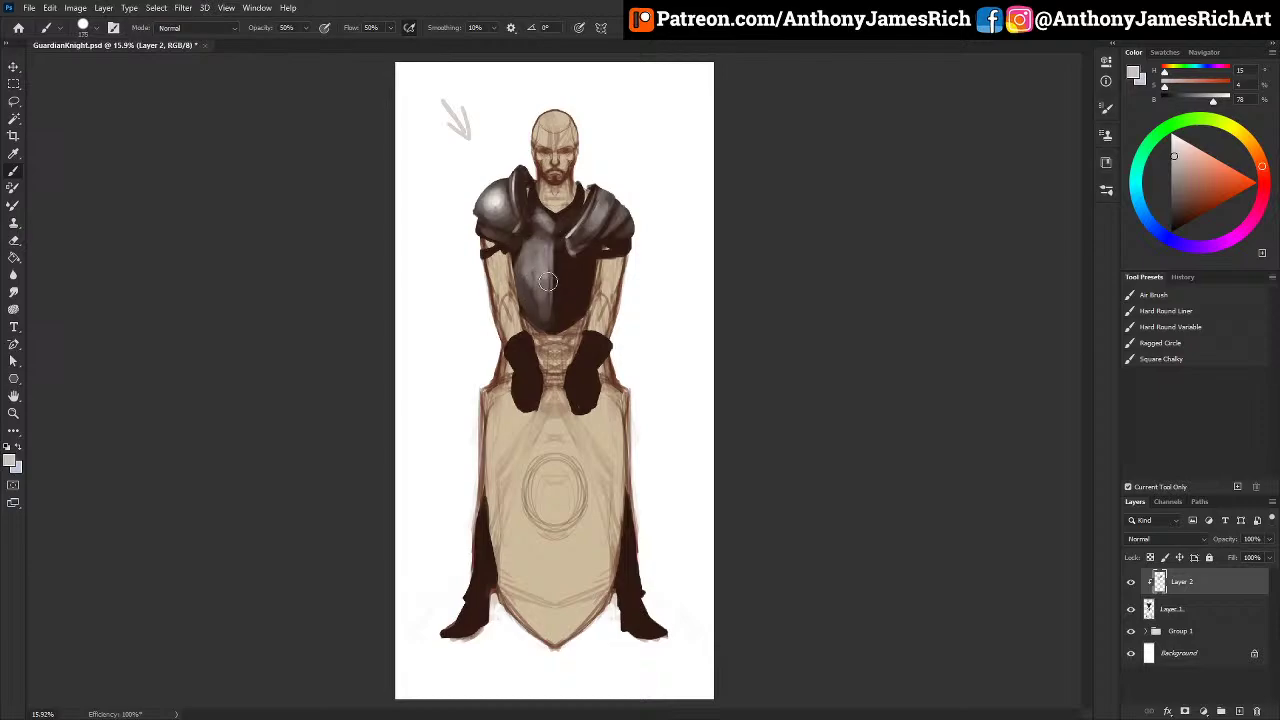
Step: Define the collar plate below the neck with a smaller brush, using mid greys and dark browns sampled from the breastplate
alt+click(540, 288)
alt+click(536, 292)
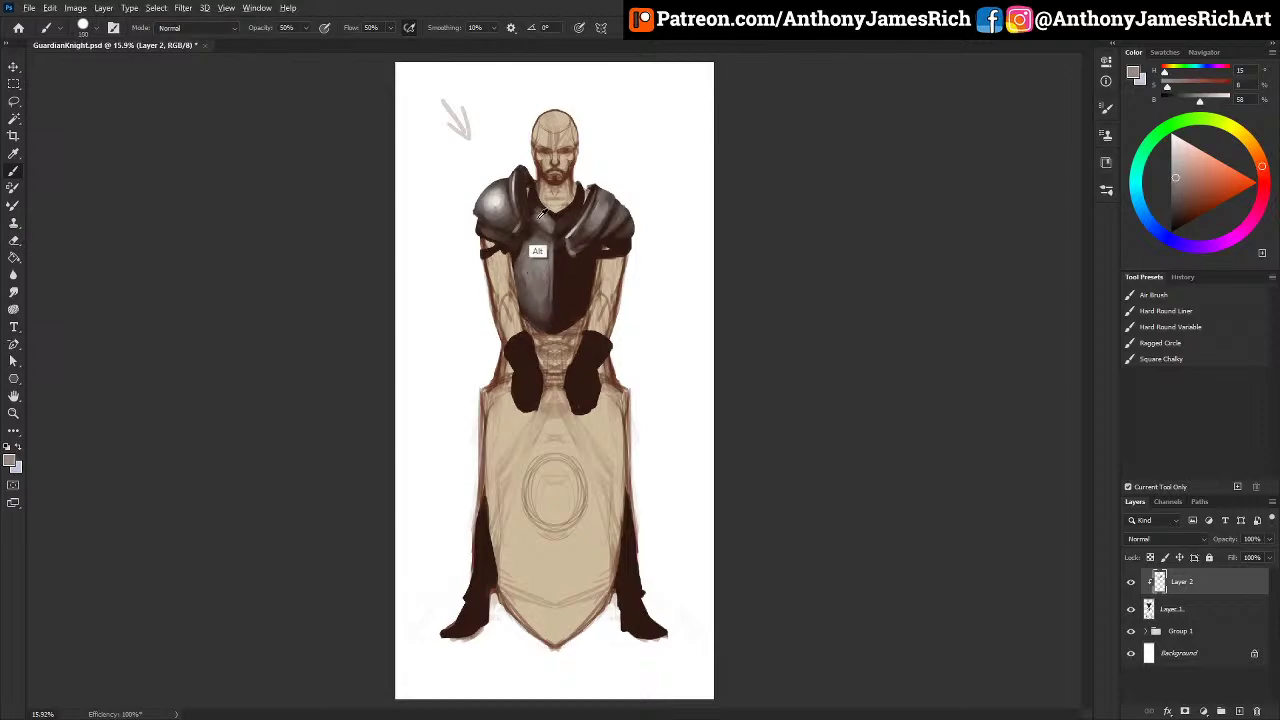
alt+click(549, 231)
drag(549, 231, 546, 212)
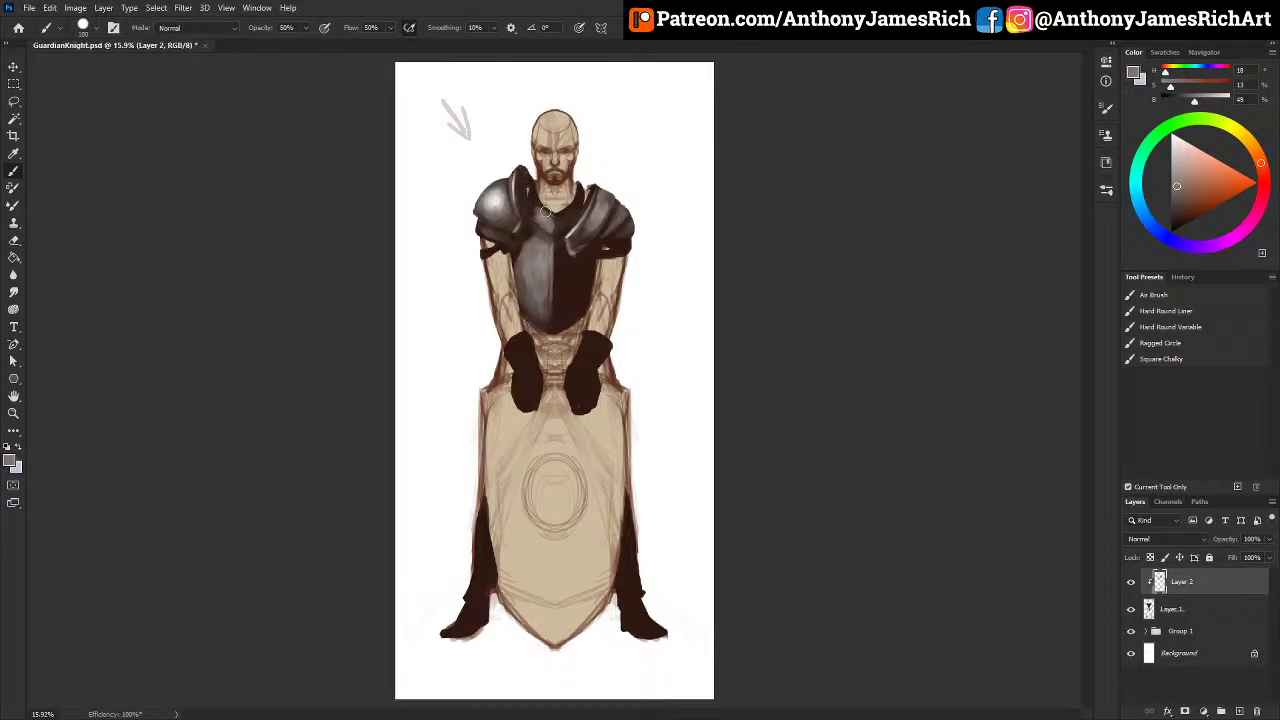
key([)
alt+click(558, 256)
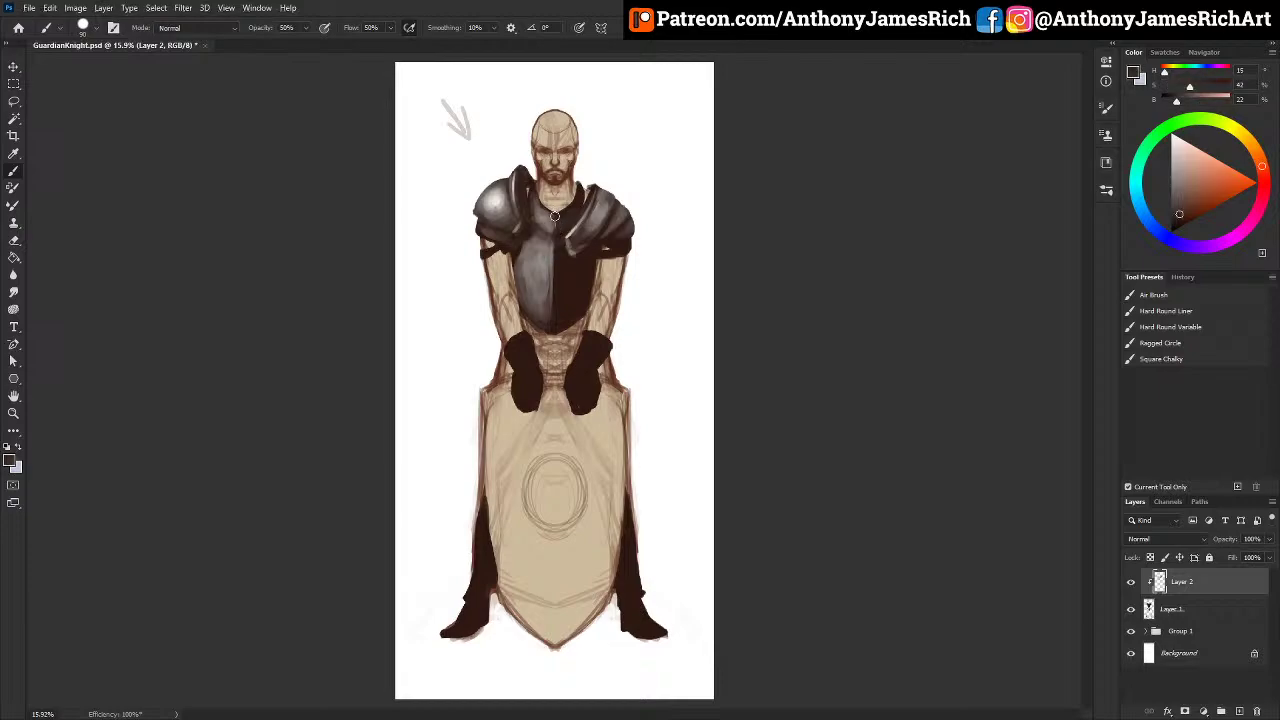
alt+click(559, 262)
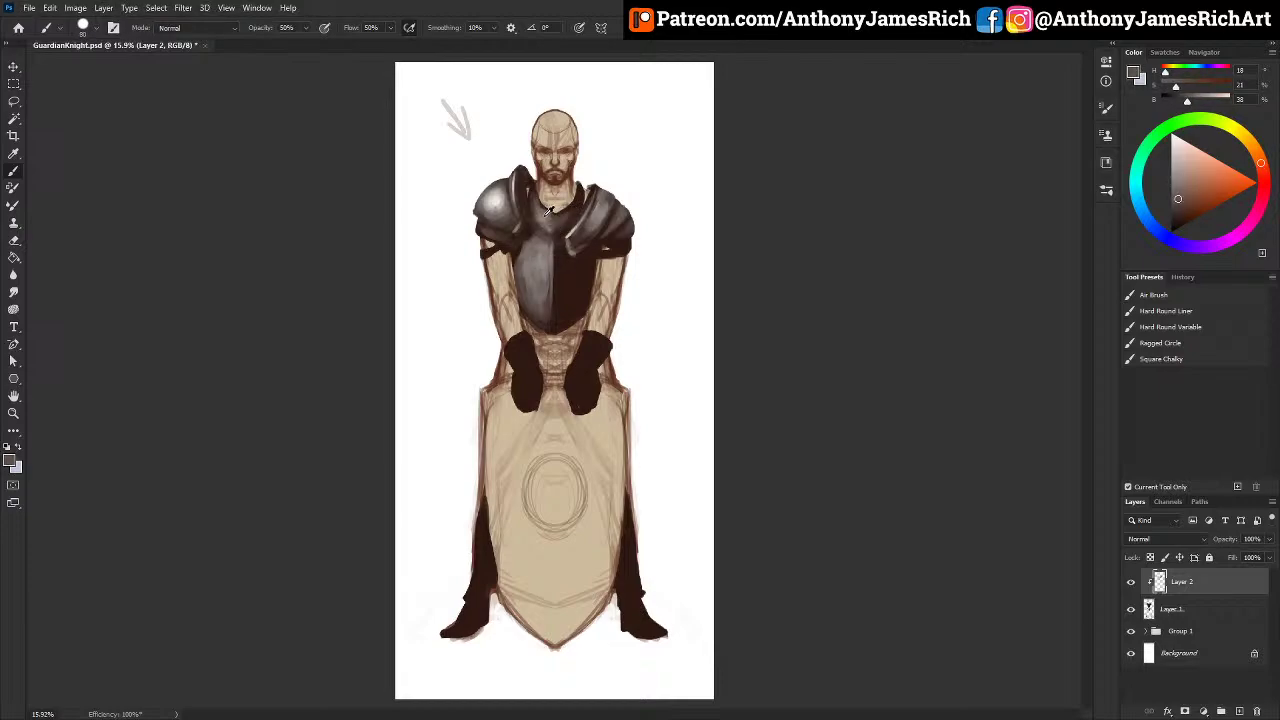
alt+click(546, 251)
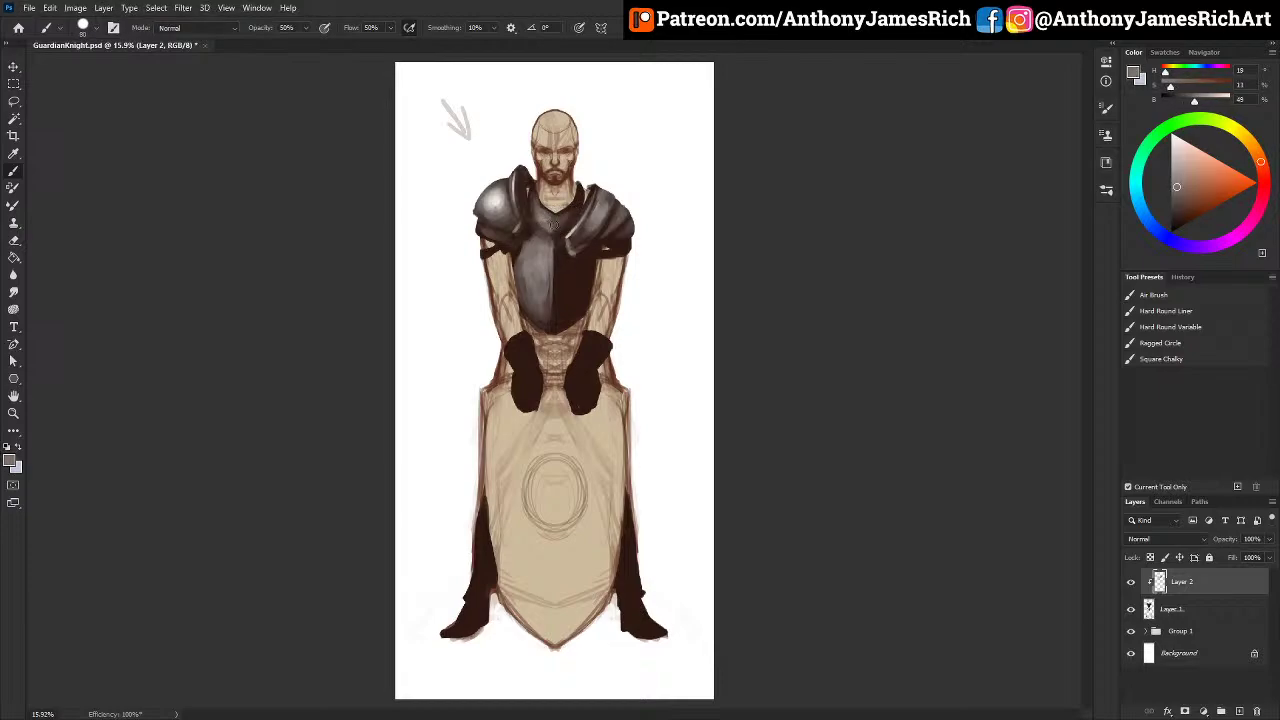
Step: Sharpen the raised collar of the knight's right pauldron with a near-white highlight (H 15, S 2, B 93) and a sampled dark brown
alt+click(483, 215)
alt+click(476, 210)
alt+click(505, 188)
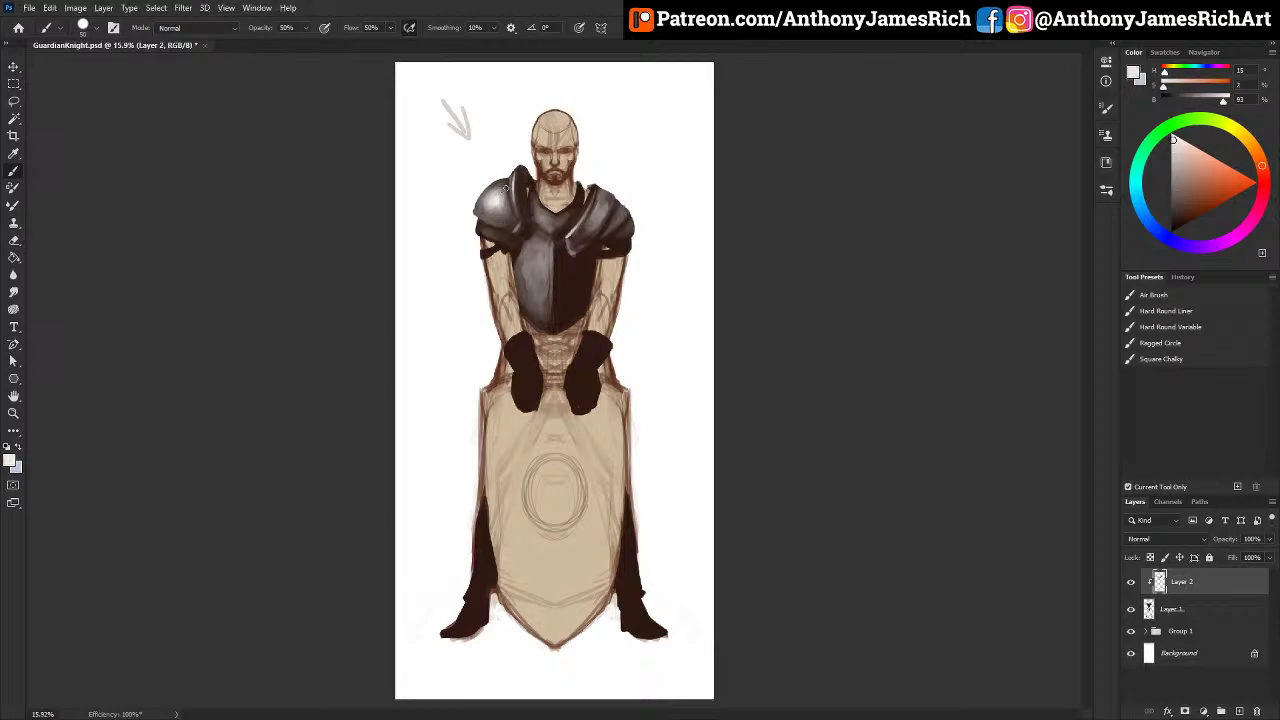
drag(512, 196, 519, 215)
alt+click(527, 222)
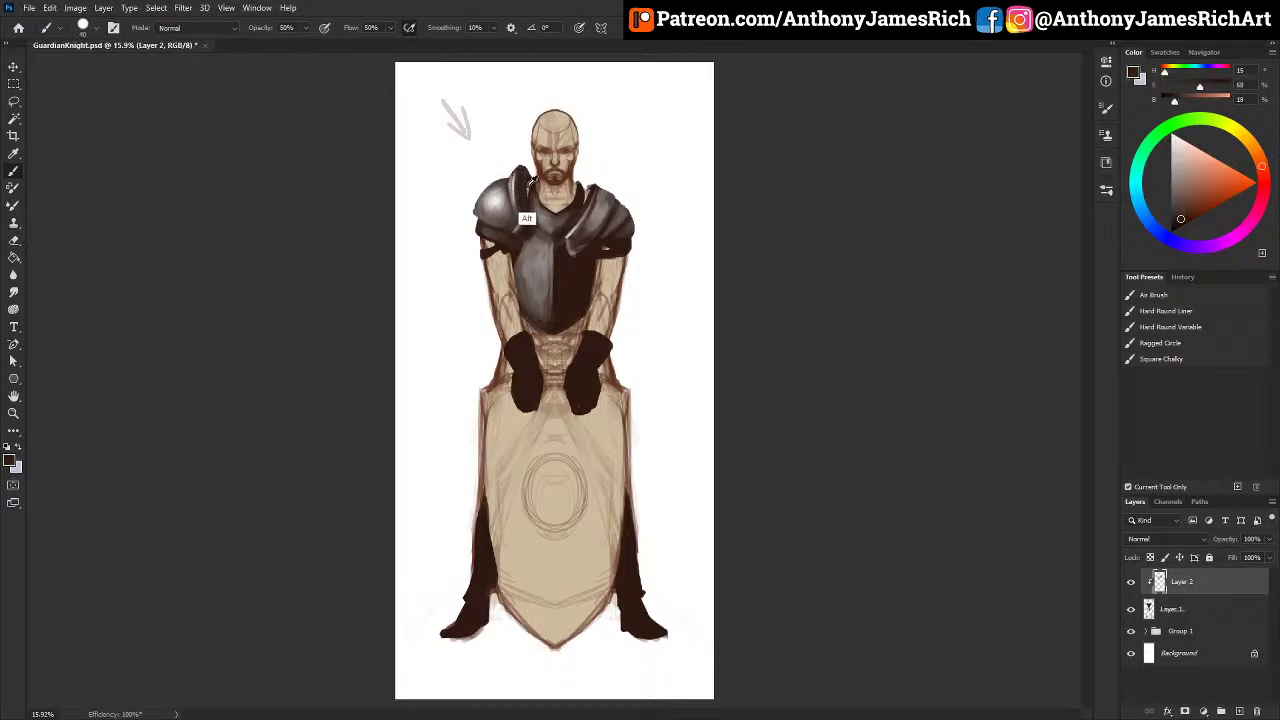
Step: Darken the plates of the knight's left pauldron with a sampled dark brown (H 17, S 45, B 22) and a much larger brush
alt+click(580, 240)
alt+click(582, 250)
key(])
key(])
key(])
key(])
key(])
key(])
key(])
key(])
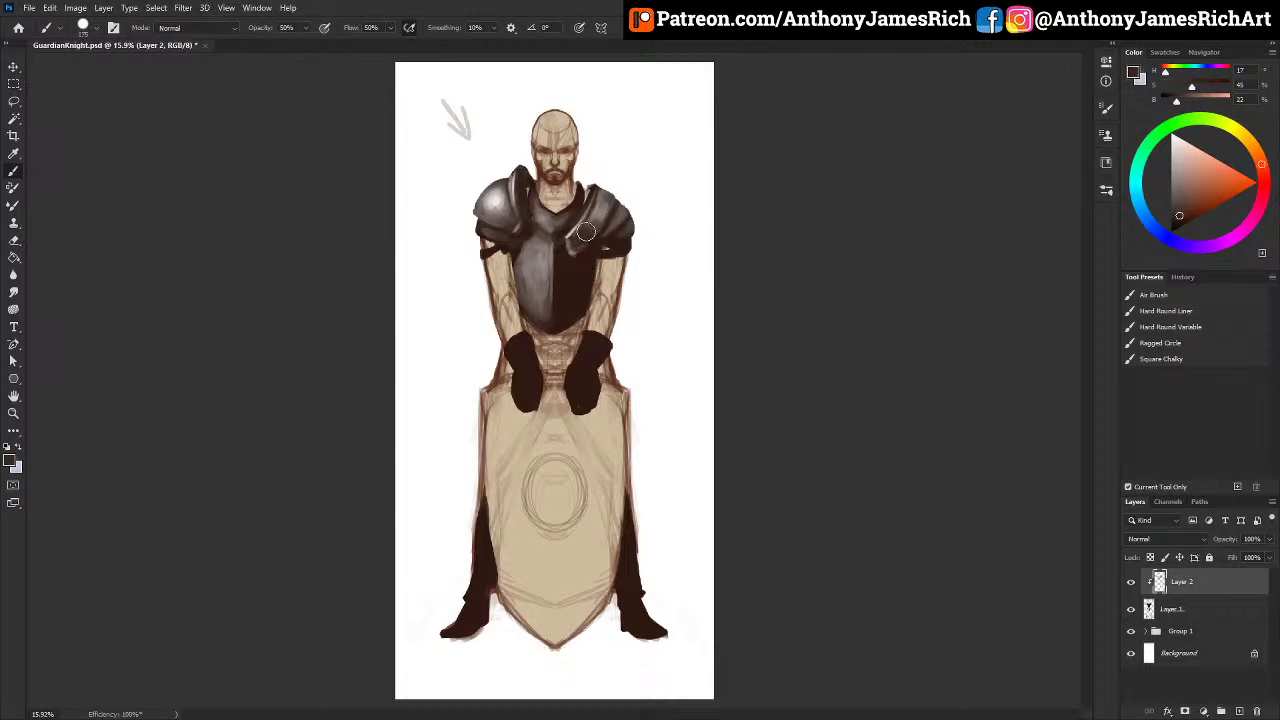
drag(586, 232, 606, 204)
Step: Paint a dark diagonal groove across the knight's right half of the breastplate and edge it with sampled greys using a smaller brush
key([)
key([)
alt+click(517, 252)
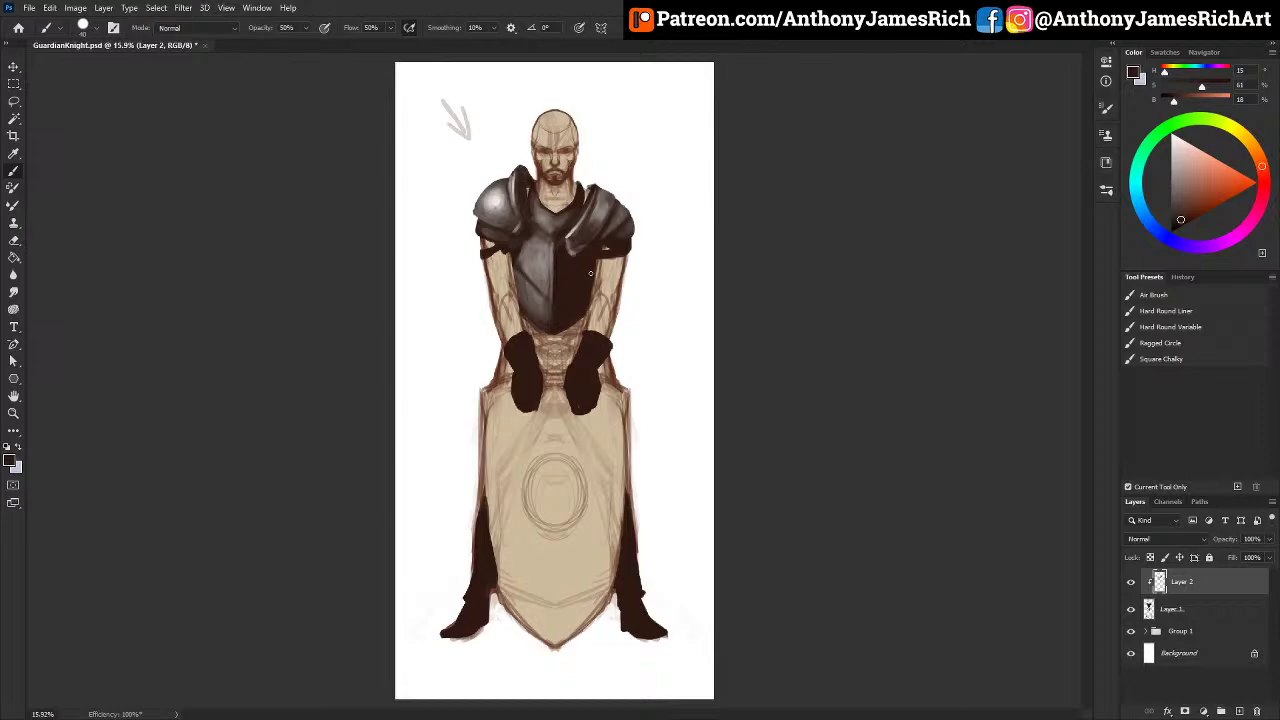
alt+click(538, 326)
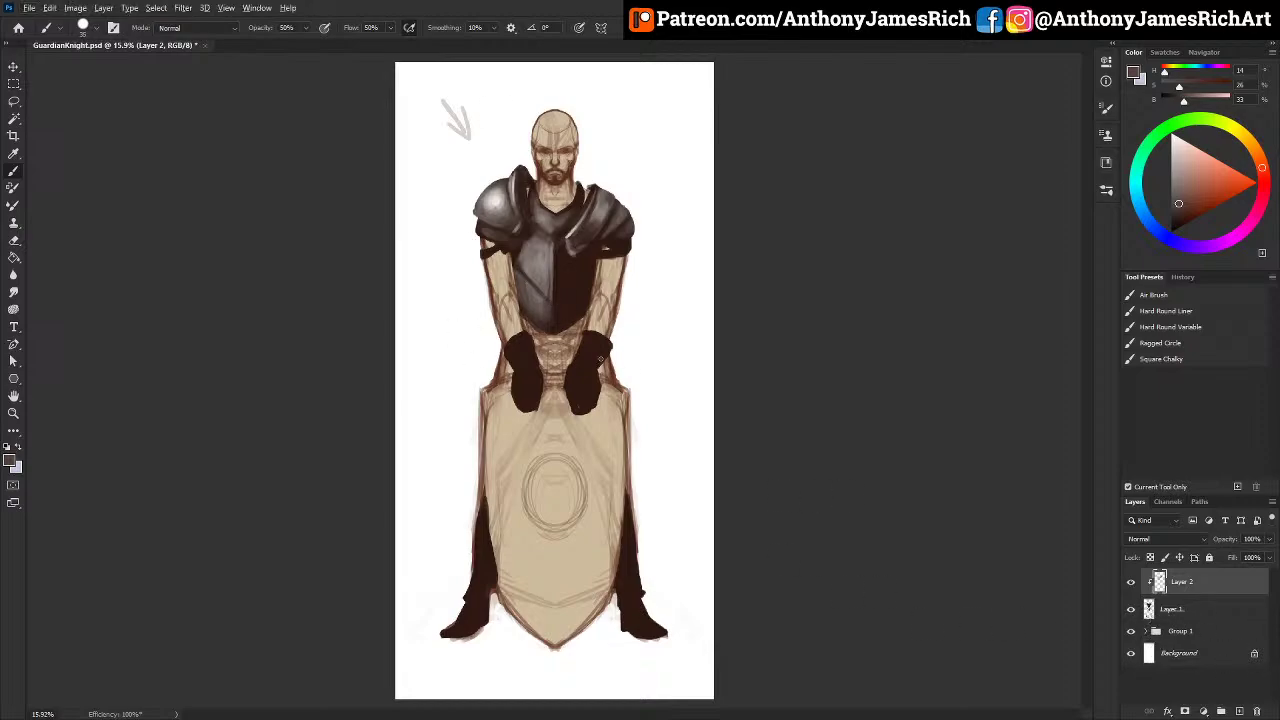
alt+click(537, 300)
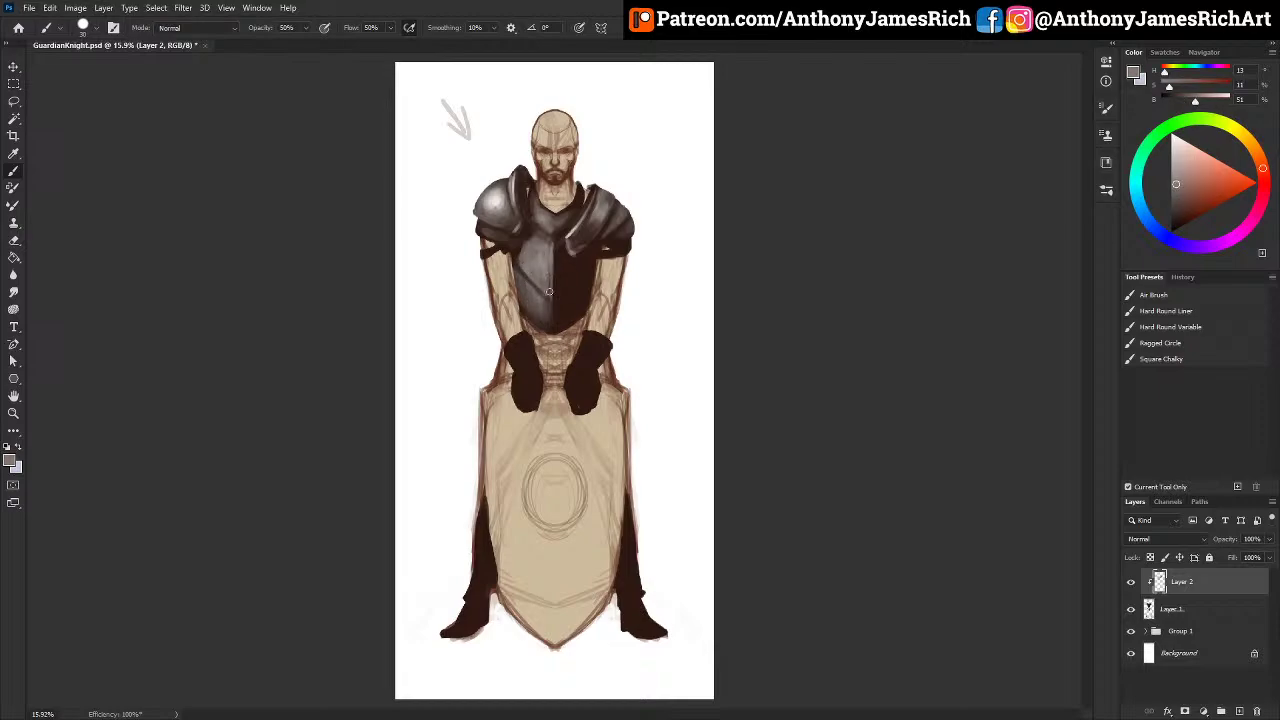
Step: Highlight the upper edge of the breastplate and the neck-side rim of the knight's right pauldron with sampled light and mid greys
alt+click(497, 222)
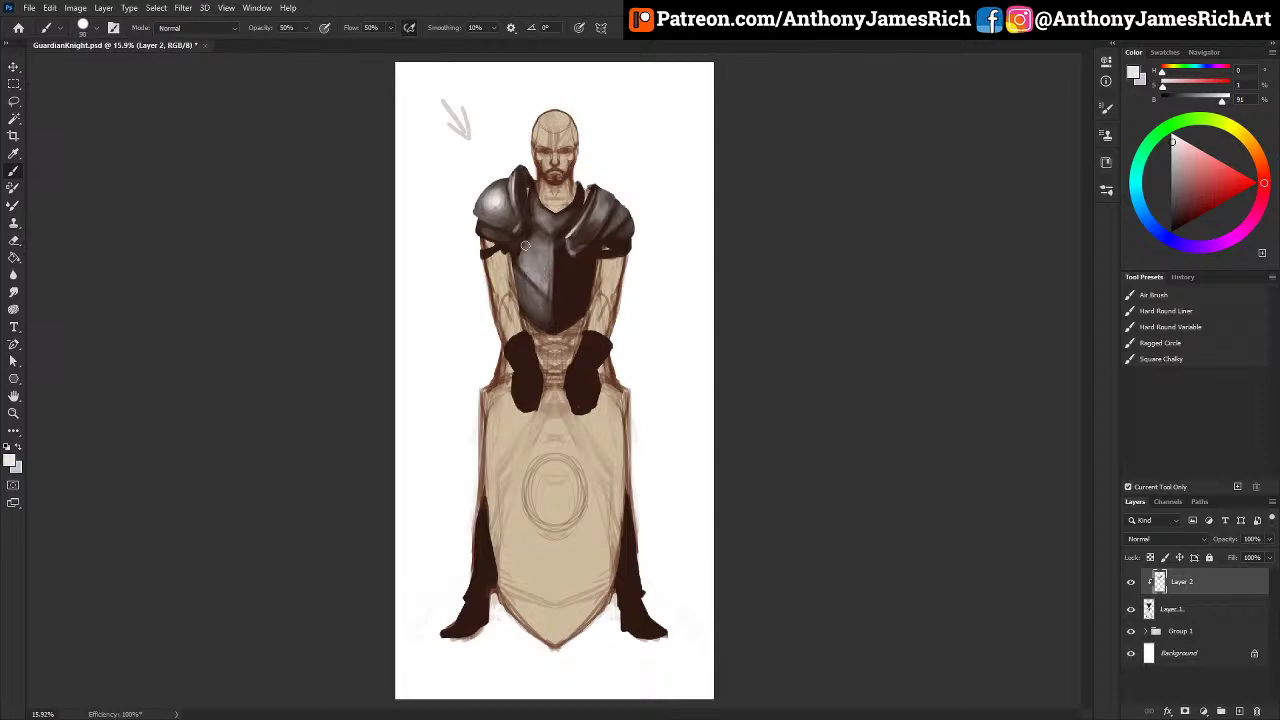
alt+click(540, 259)
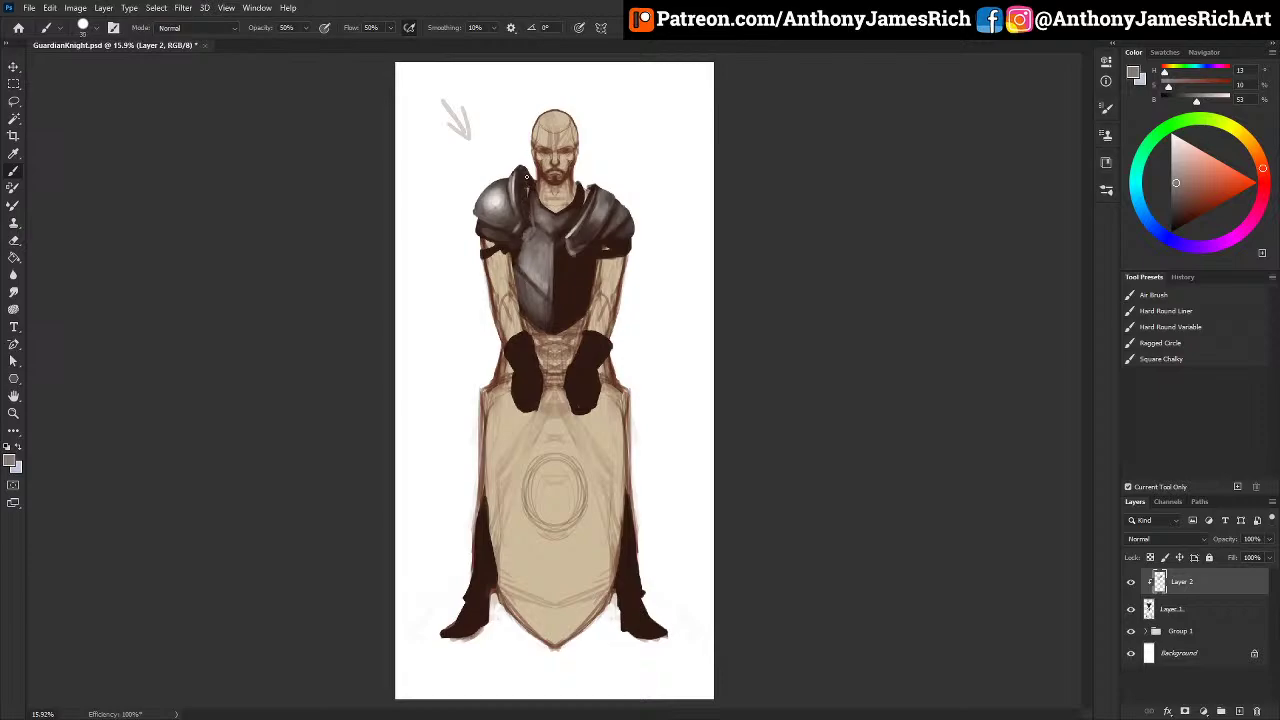
drag(527, 177, 524, 186)
Step: Glaze the shaded half of the breastplate with a much larger brush, blending it with sampled dark brown and grey tones
key(])
key(])
key(])
key(])
key(])
key(])
key(])
key(])
key(])
key(])
mouse_move(580, 271)
mouse_down()
mouse_move(562, 323)
mouse_move(585, 263)
mouse_move(571, 269)
mouse_move(569, 308)
mouse_move(576, 262)
mouse_move(574, 295)
mouse_move(556, 255)
mouse_move(538, 288)
mouse_up()
alt+click(576, 265)
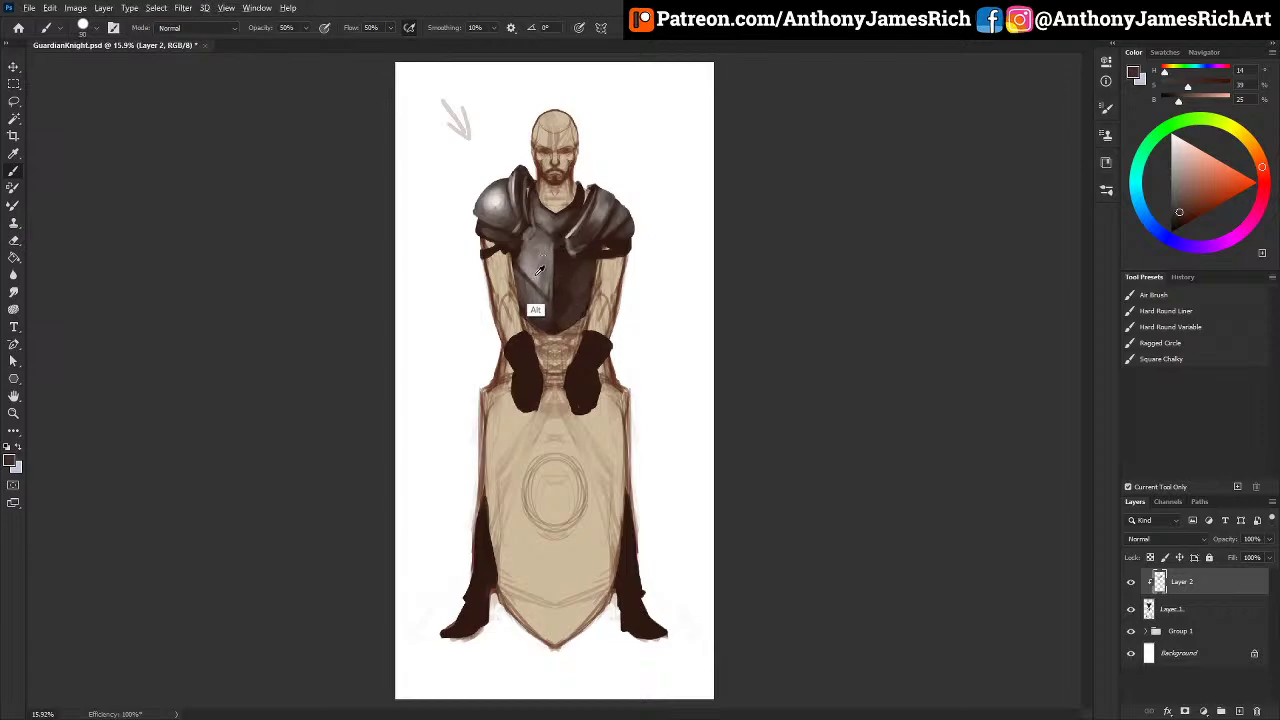
alt+click(536, 308)
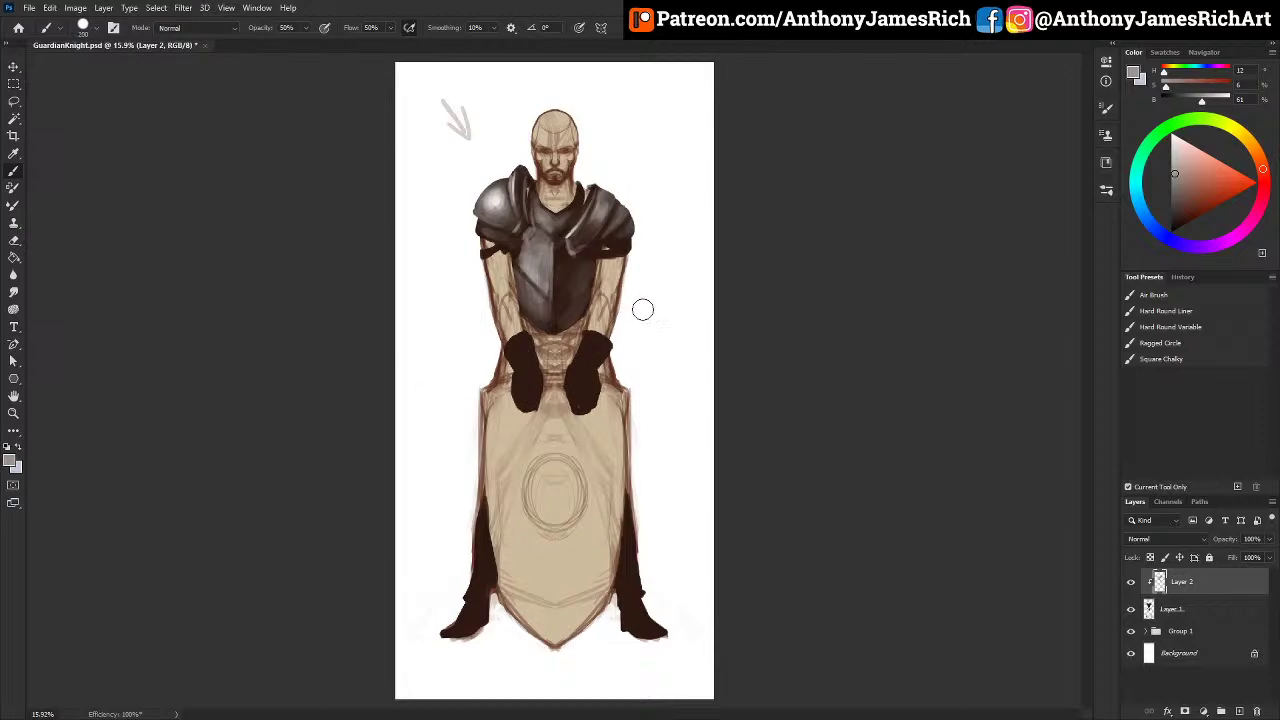
Step: Render the cuff of the knight's right gauntlet as metal with near-white highlights and dark brown edges sampled from the armor
alt+click(492, 200)
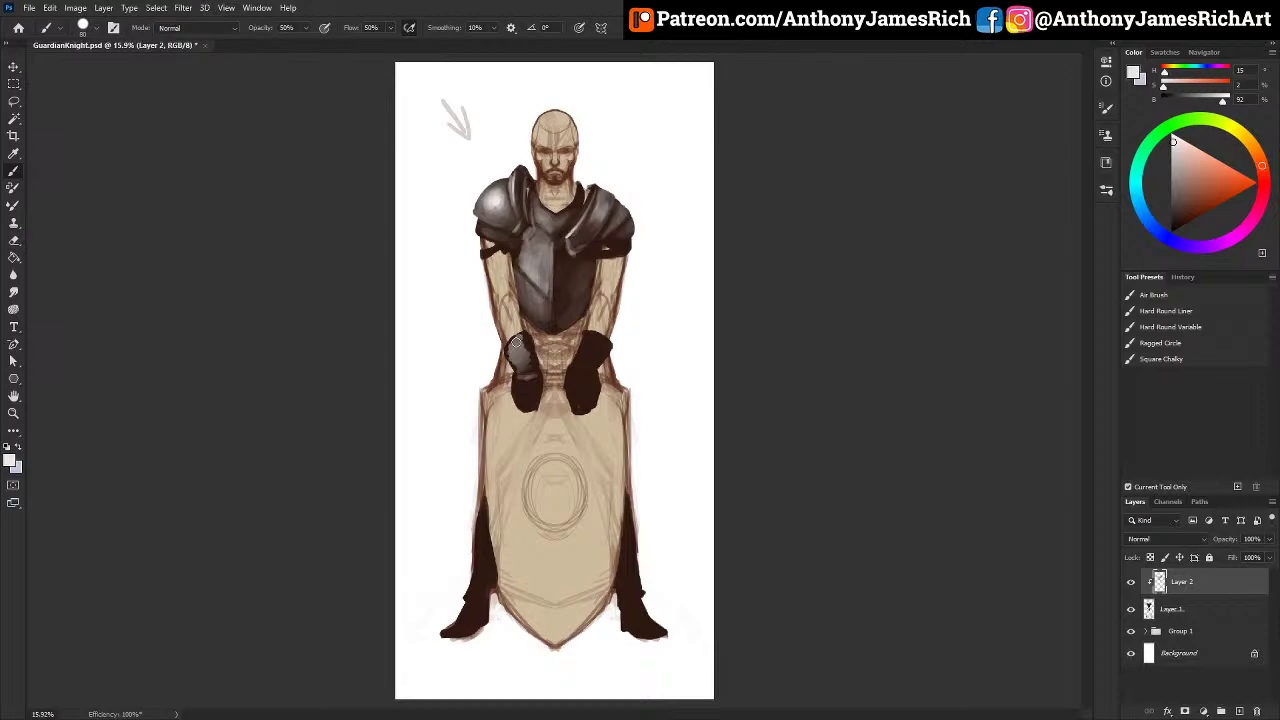
alt+click(528, 378)
drag(527, 347, 531, 357)
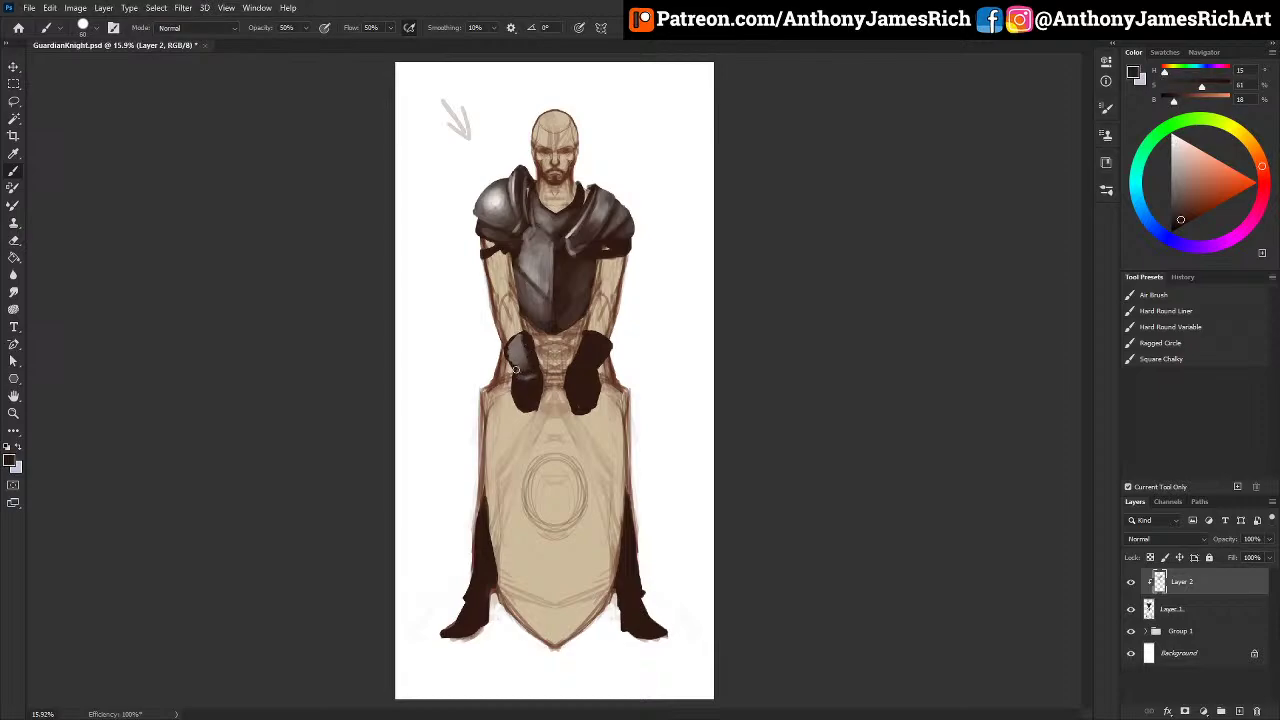
alt+click(492, 235)
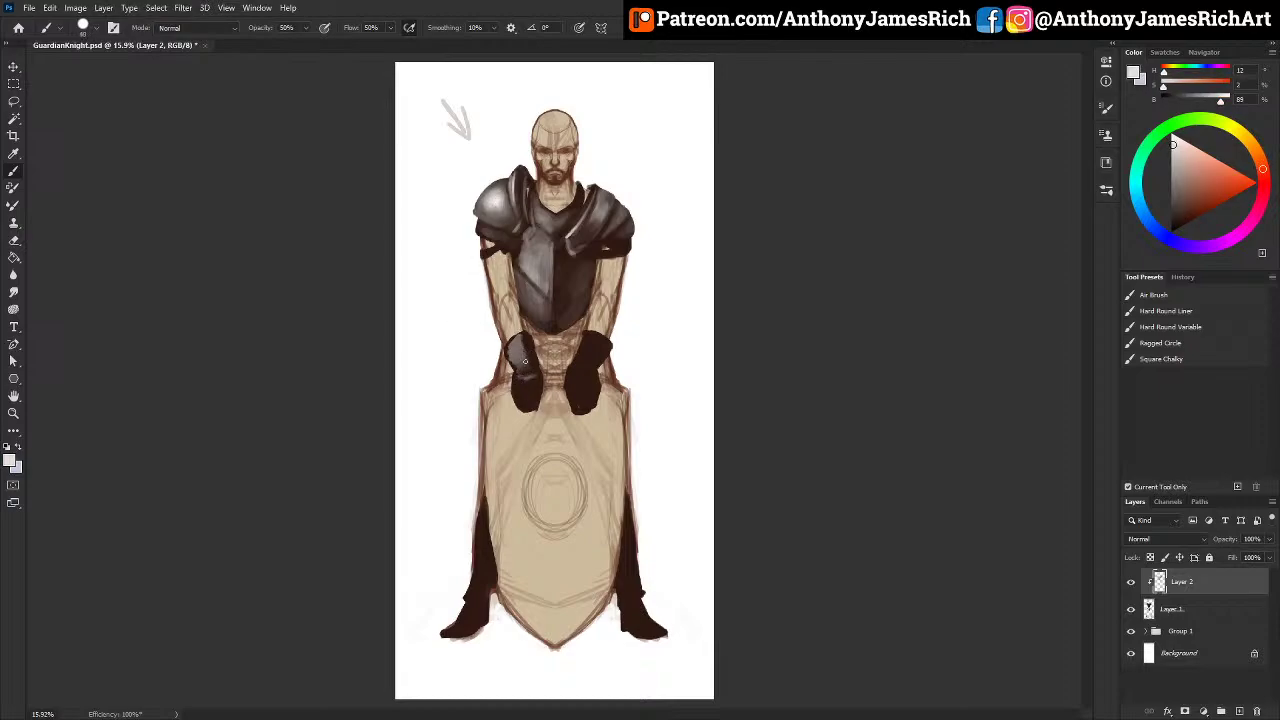
drag(525, 361, 517, 341)
Step: Render the cuff of the knight's left gauntlet with mid grey strokes and touch up the breastplate with sampled dark tones
alt+click(526, 380)
key(])
key(])
key(])
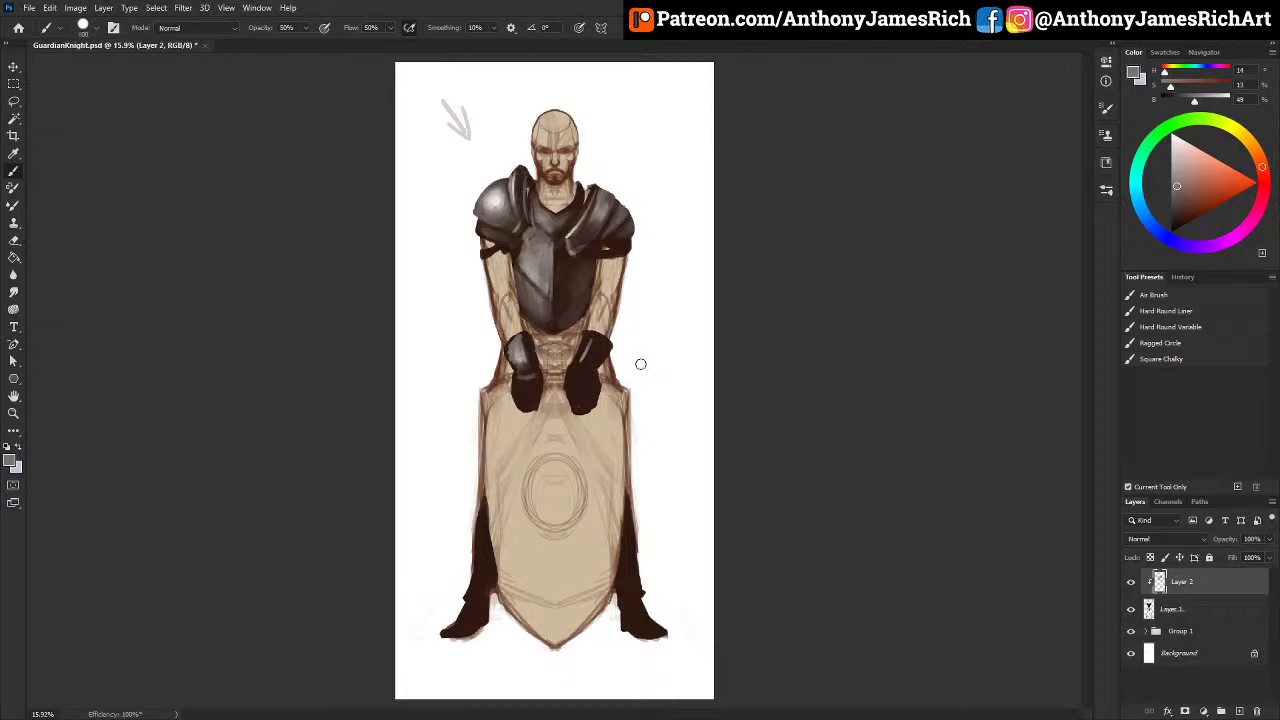
key([)
key([)
mouse_move(589, 354)
mouse_down()
mouse_move(601, 364)
mouse_move(596, 350)
mouse_up()
alt+click(512, 206)
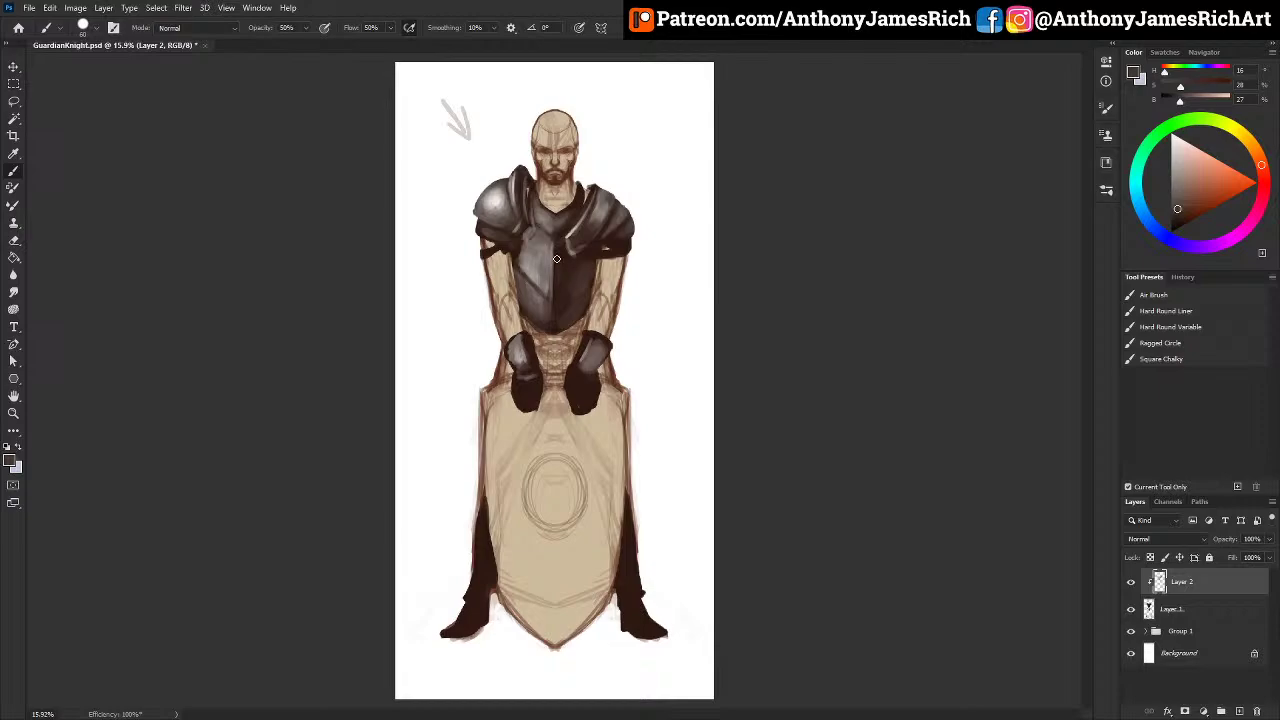
alt+click(517, 283)
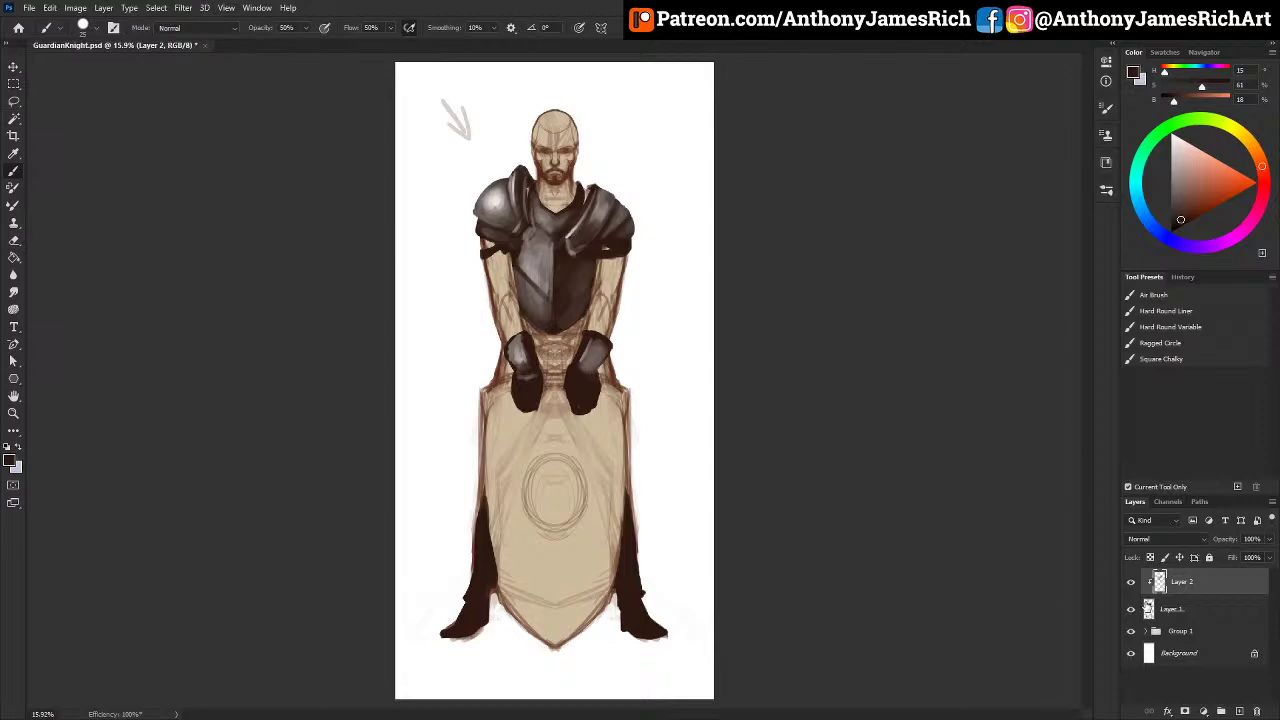
Step: Toggle the visibility of Layer 2 and Layer 1 to compare the metal rendering, the flat silhouettes and the body sketch
click(1131, 581)
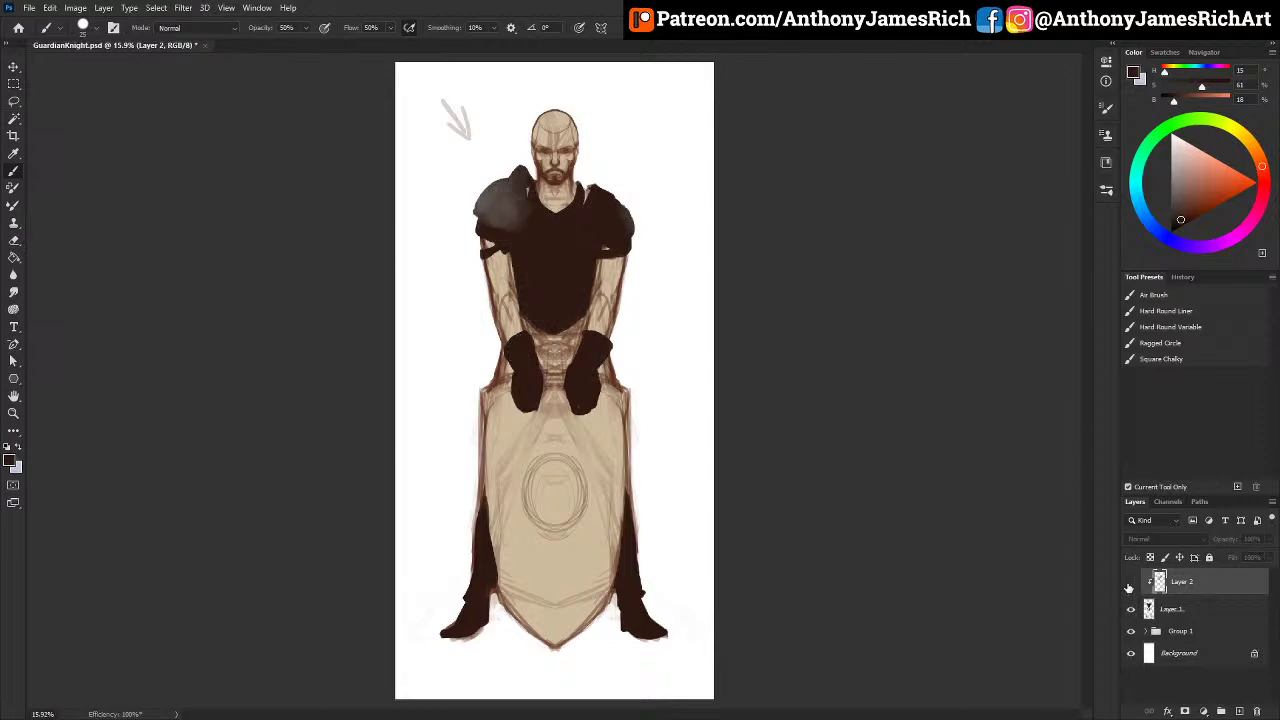
click(1131, 609)
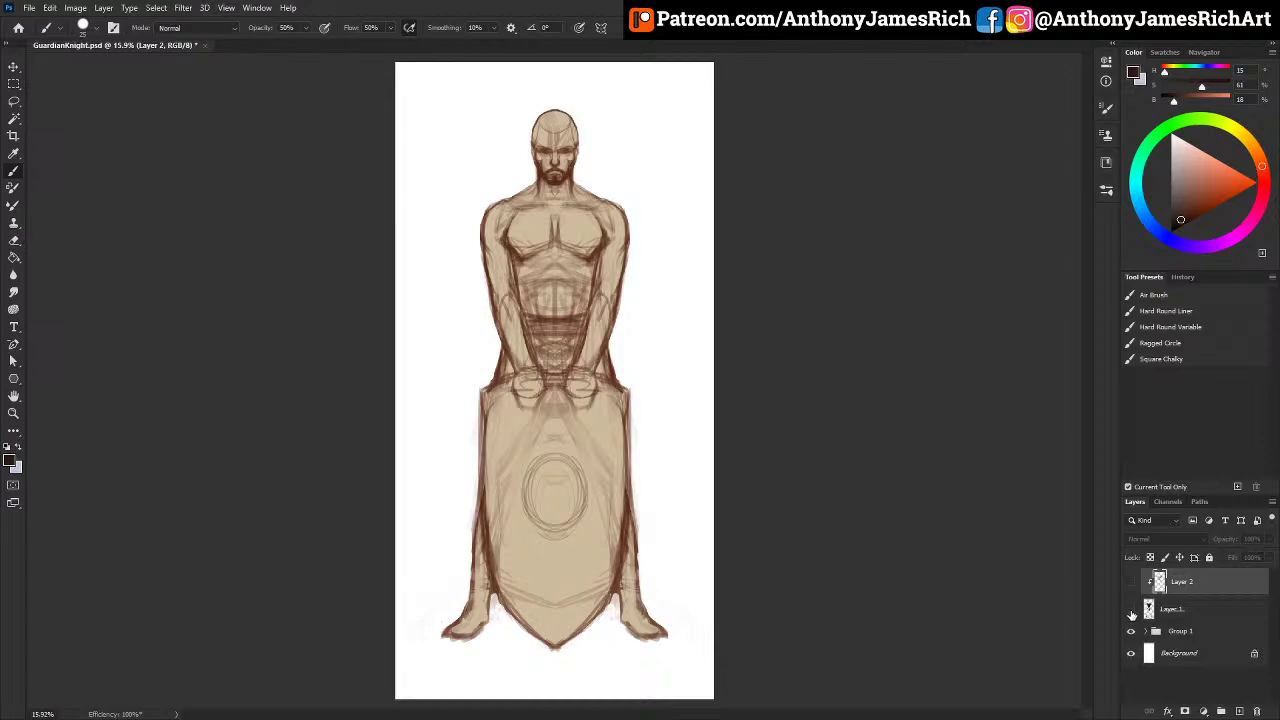
click(1131, 610)
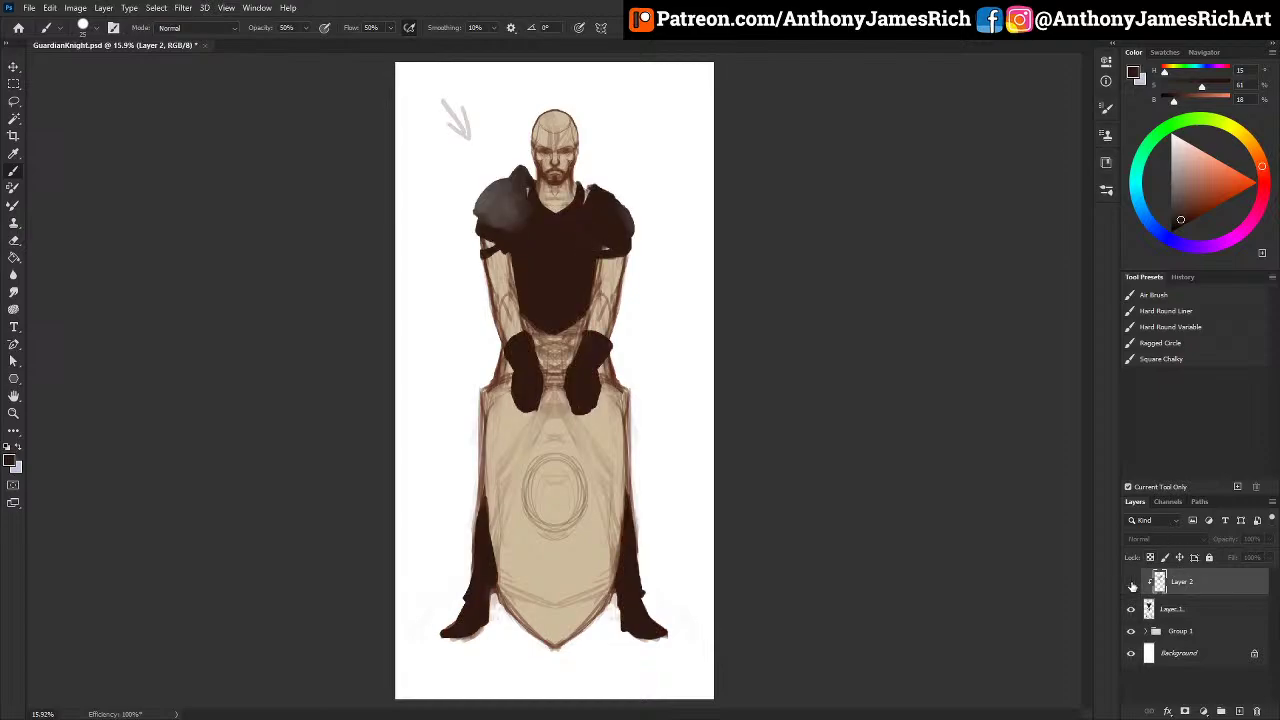
click(1131, 583)
click(1131, 583)
Step: Load Layer 1's silhouettes as a selection, compare it with the layers hidden and shown, and deselect with both layers visible
ctrl+click(1150, 610)
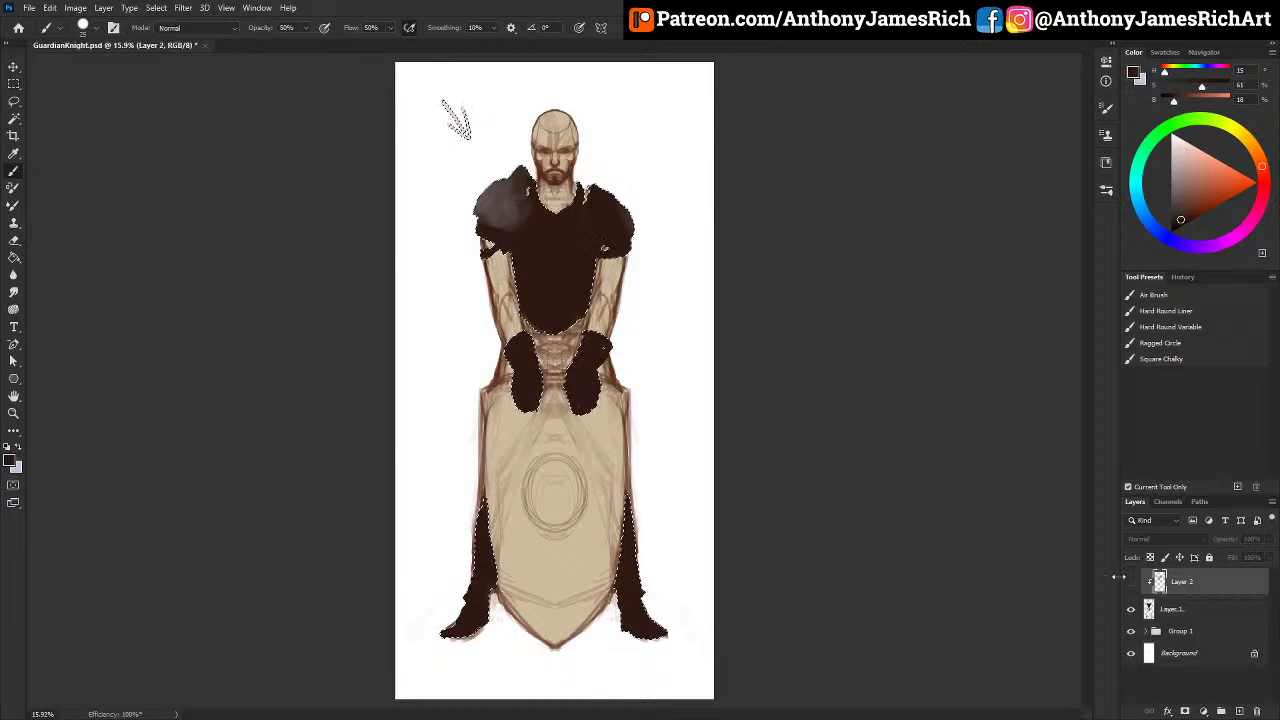
click(1131, 610)
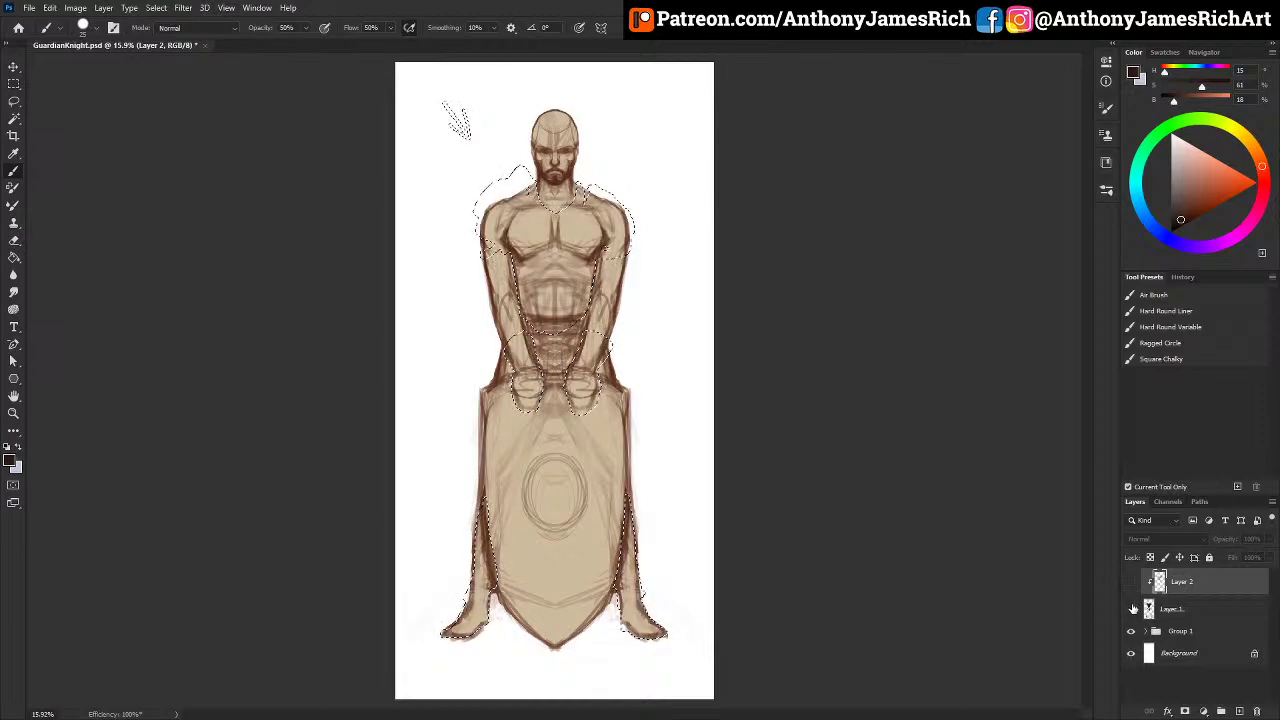
click(1131, 610)
click(1131, 582)
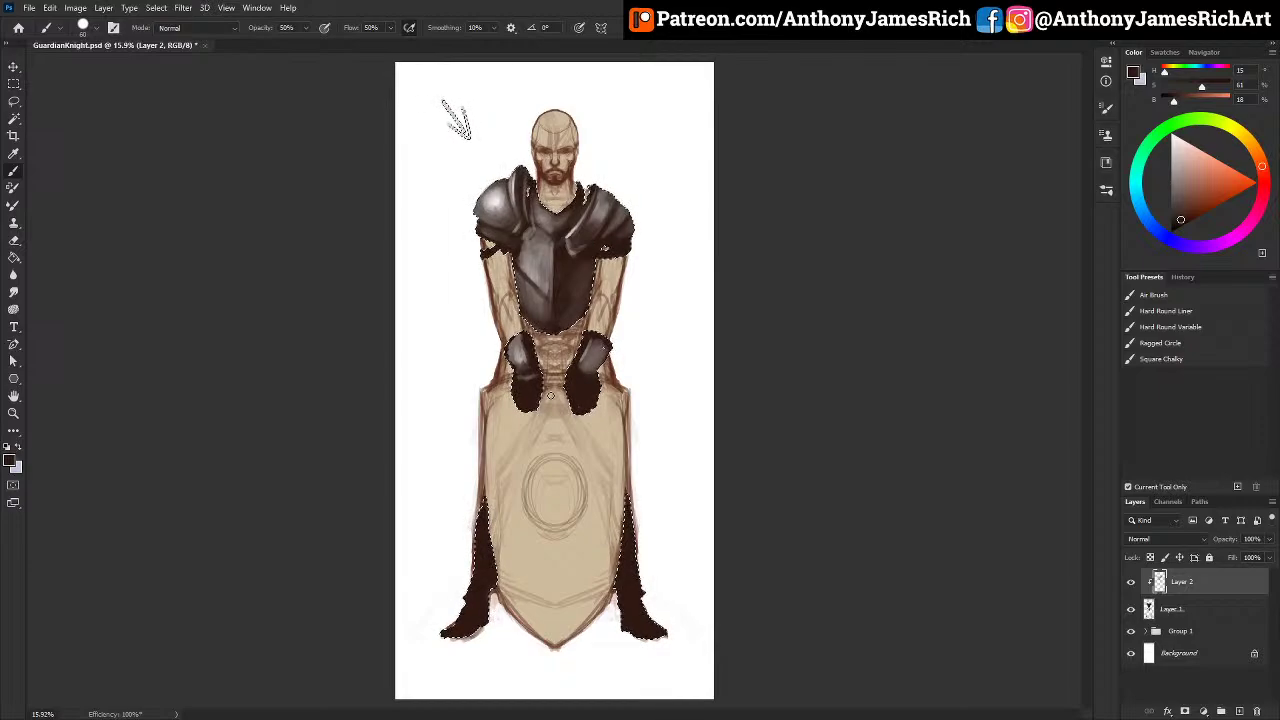
key(ctrl+d)
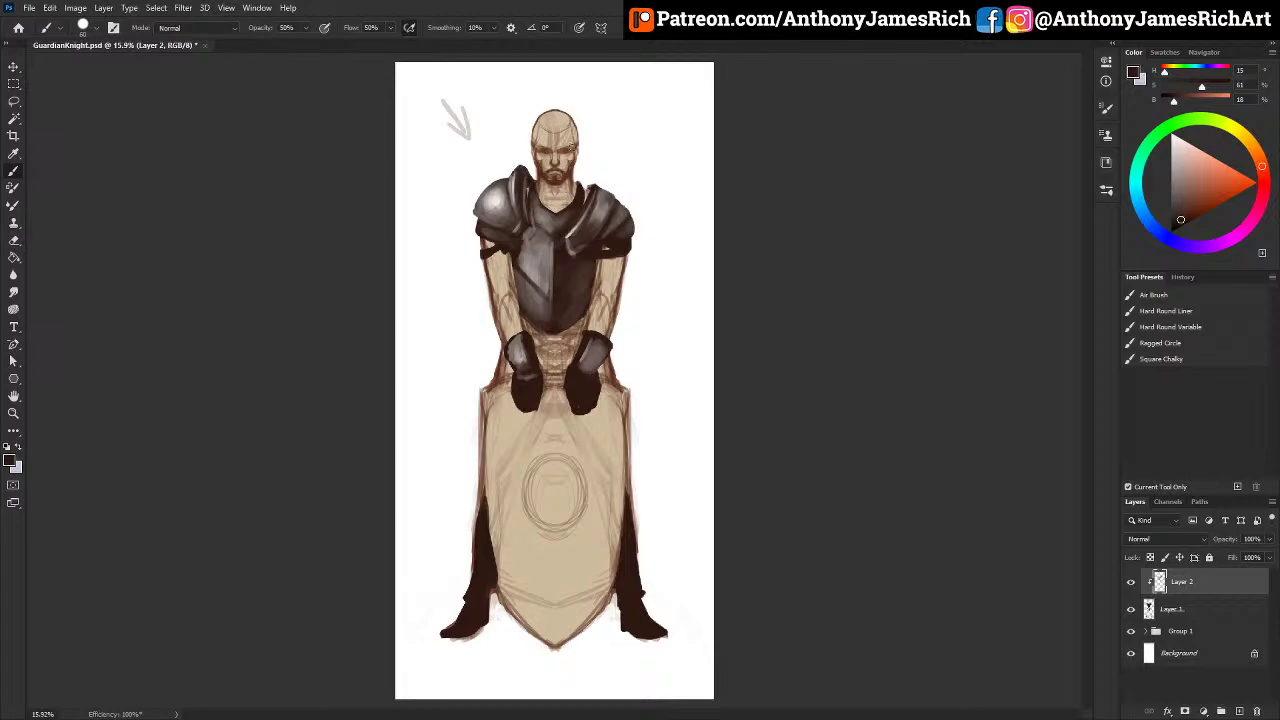
Step: Add a new layer above Layer 2 and paint a thin, dark, spiked circlet across the knight's forehead
click(1239, 711)
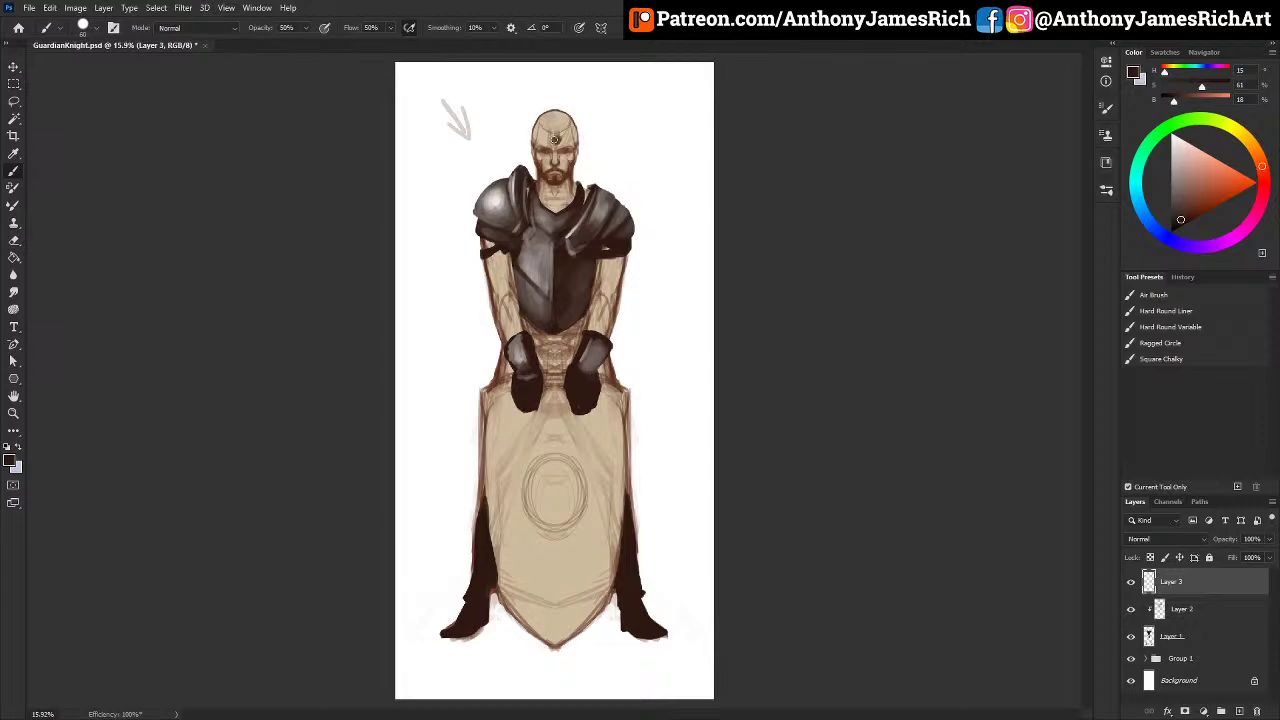
drag(554, 140, 556, 140)
ctrl+click(1163, 590)
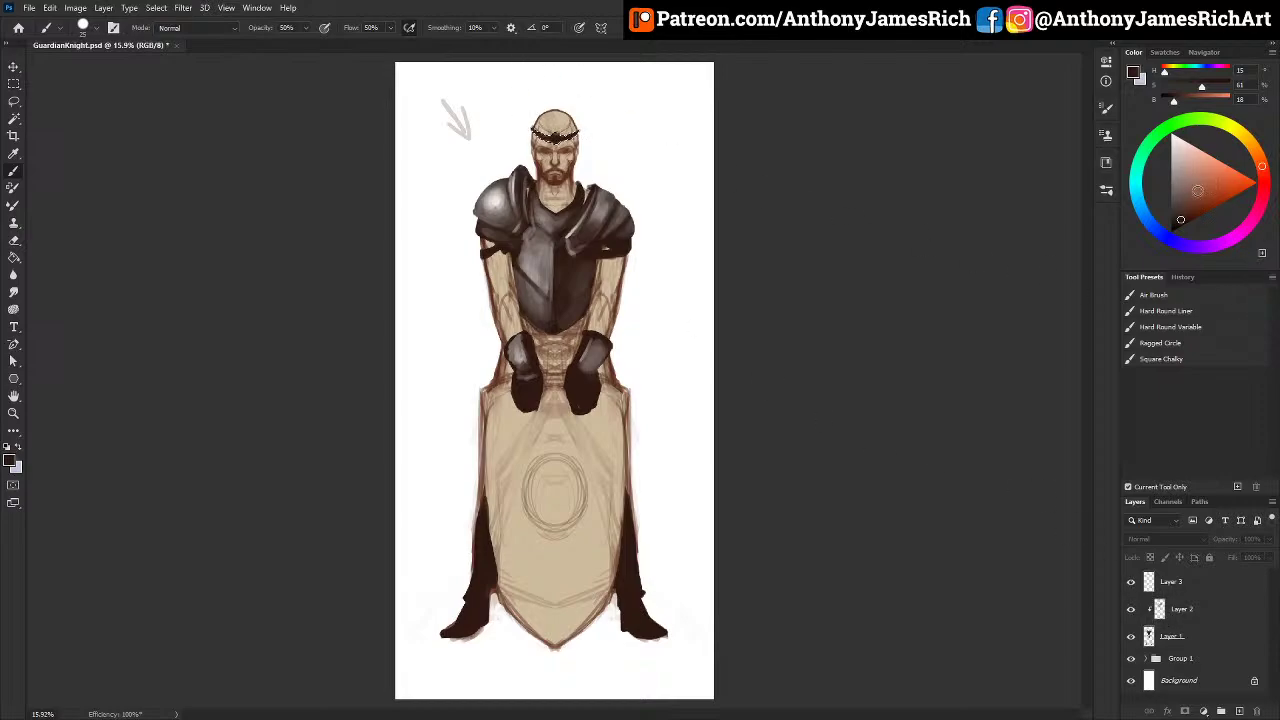
Step: Choose a golden orange (H 32, S 68, B 72) and select Layer 3 to color the circlet
drag(1200, 206, 1212, 185)
click(536, 158)
key(Return)
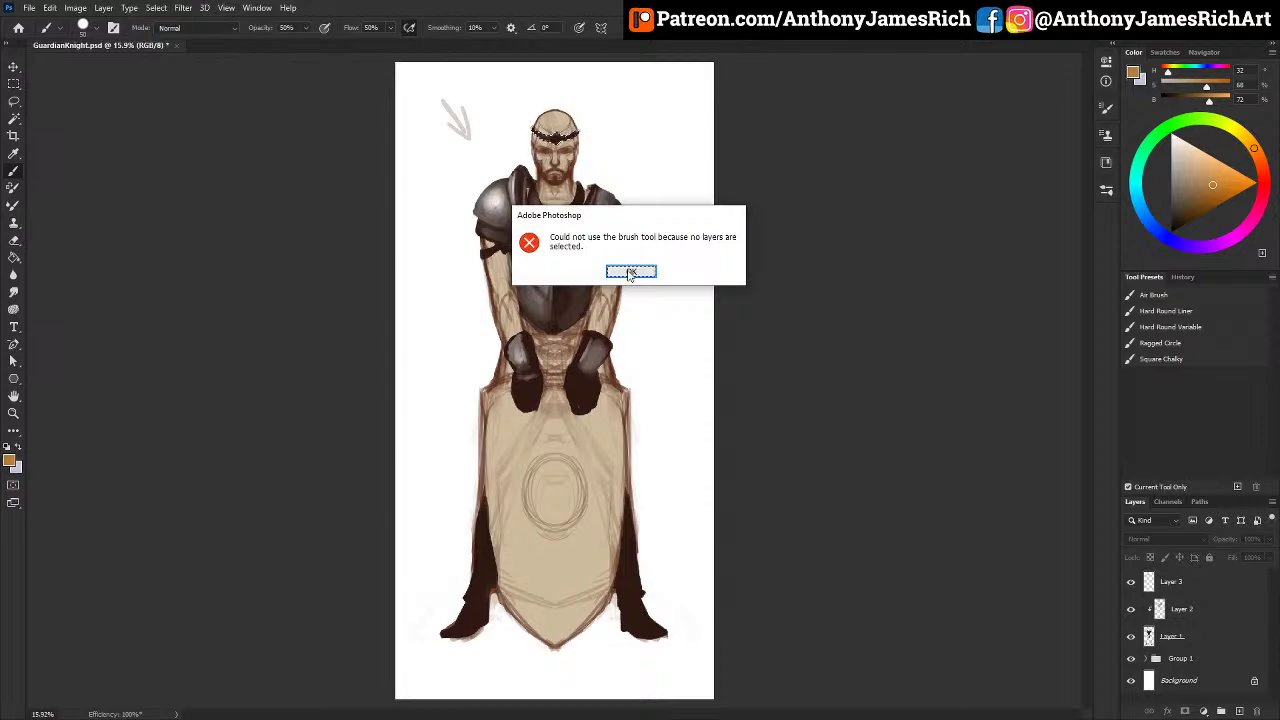
click(790, 340)
click(633, 271)
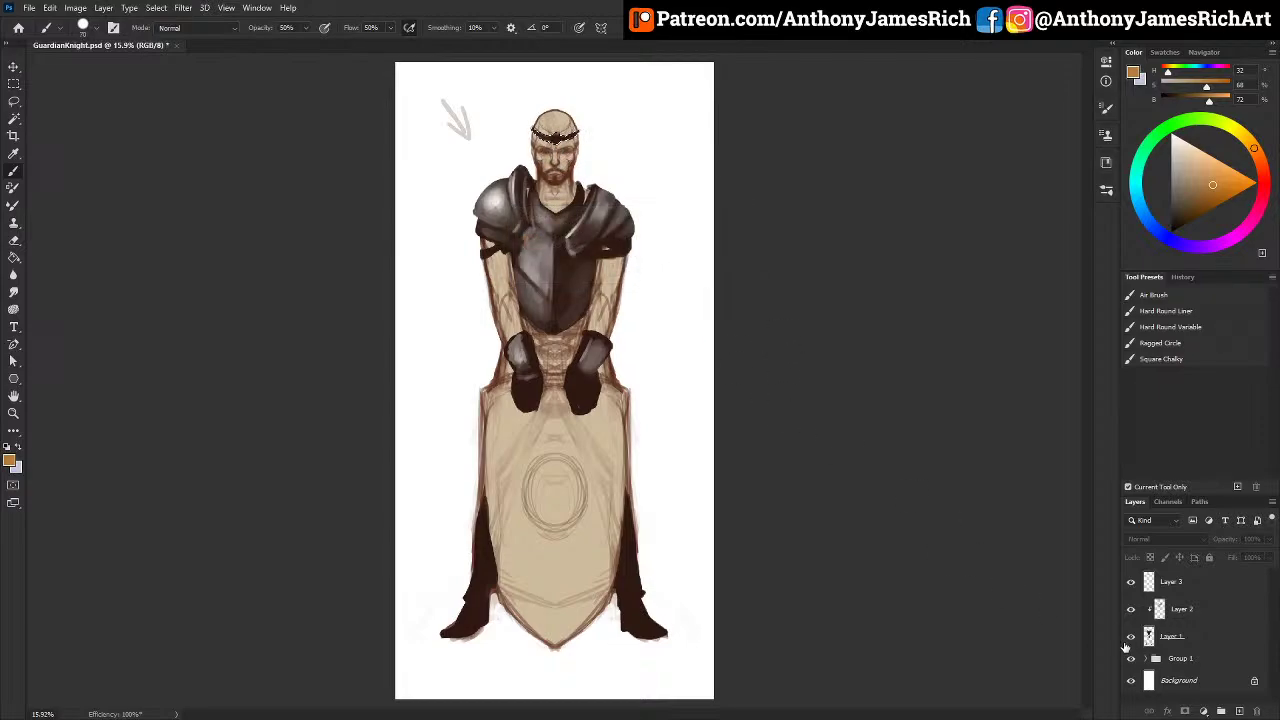
click(1180, 583)
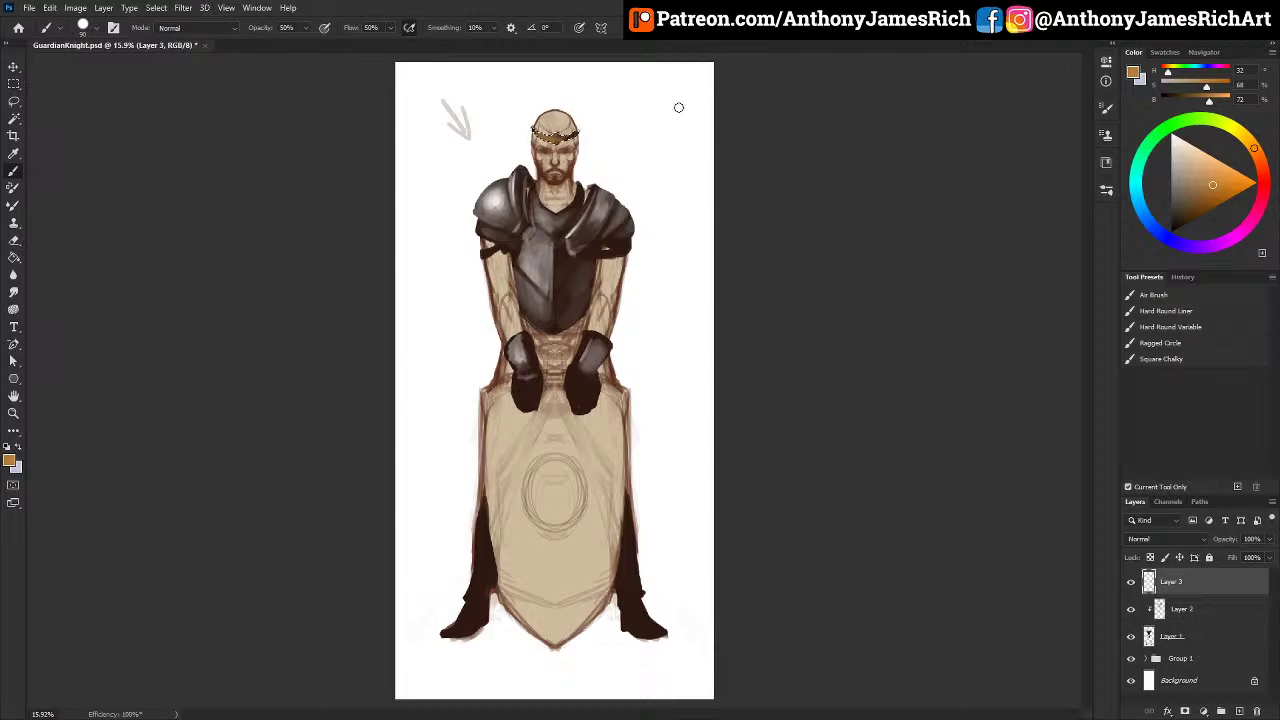
Step: Highlight the circlet in yellow (H 47, S 63, B 100) and pale yellow (H 47, S 25, B 100), and undo the circlet painting
drag(1199, 201, 1208, 166)
click(1239, 141)
click(1243, 136)
key(bracketright)
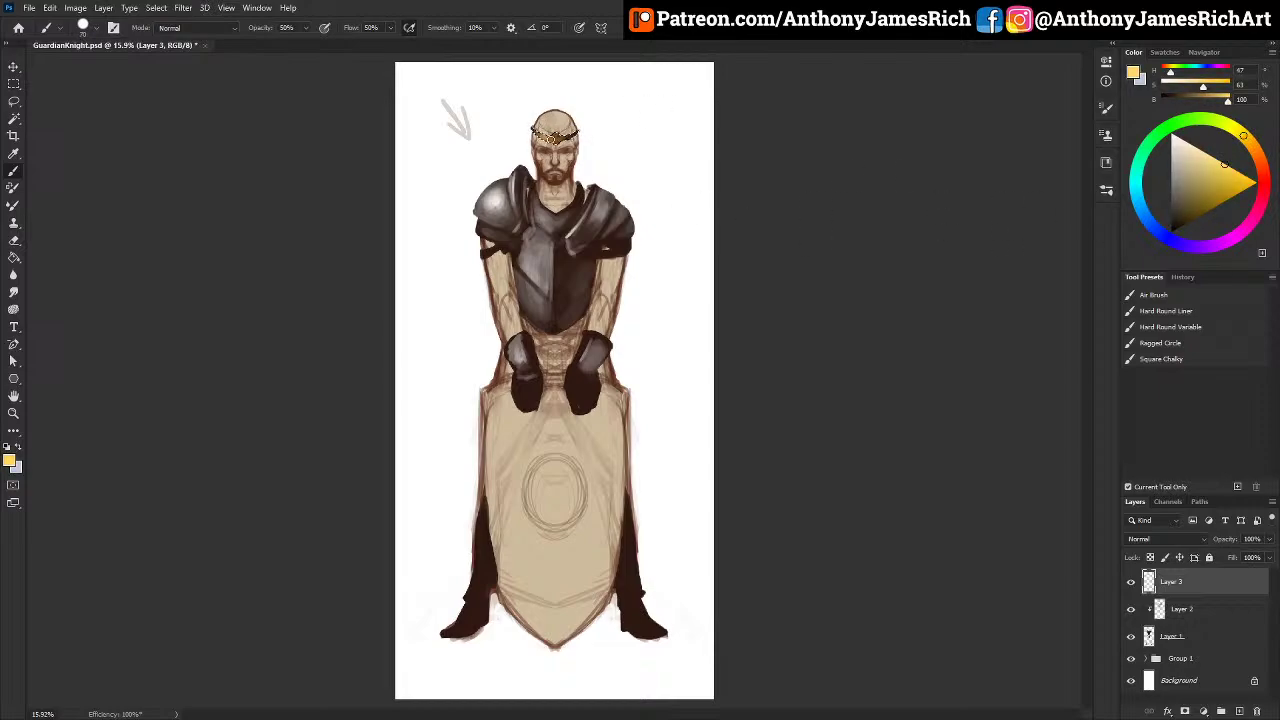
drag(1187, 166, 1198, 149)
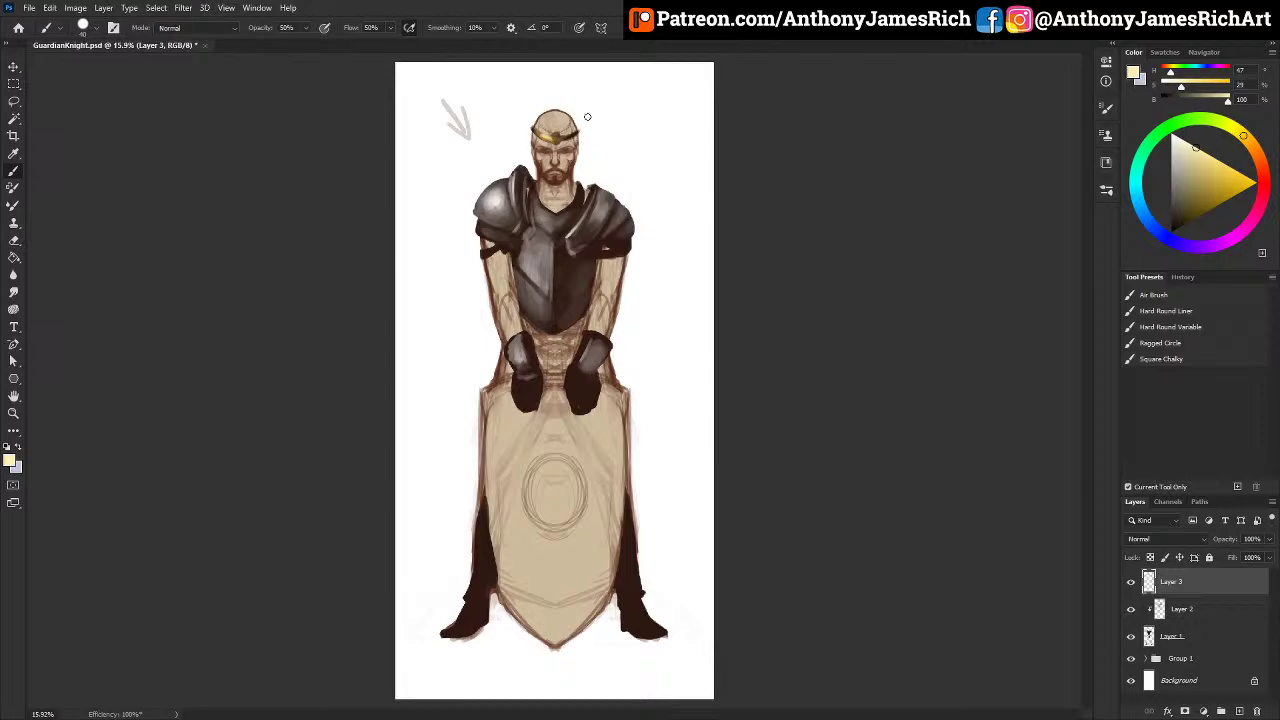
key(ctrl+z)
Step: On Layer 1, touch up the armor with sampled whites, greys and dark browns, switching to the Square Chalky brush for the collar area
click(1199, 638)
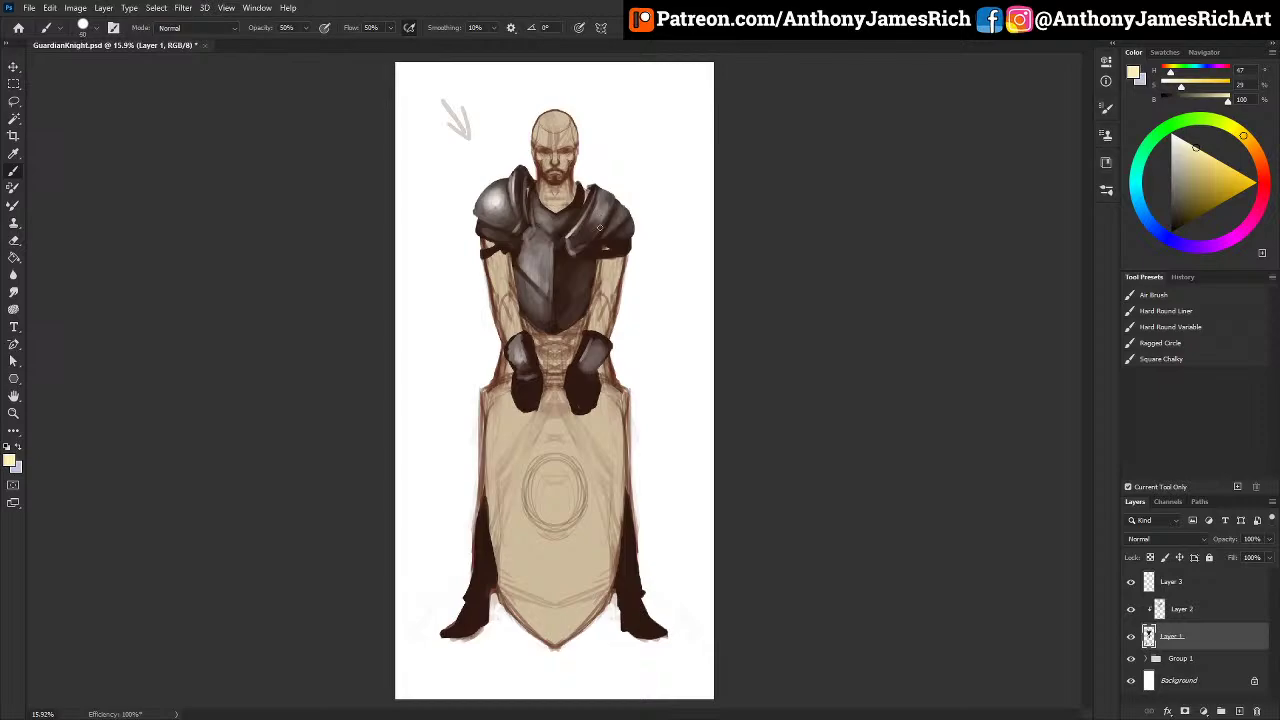
alt+click(495, 208)
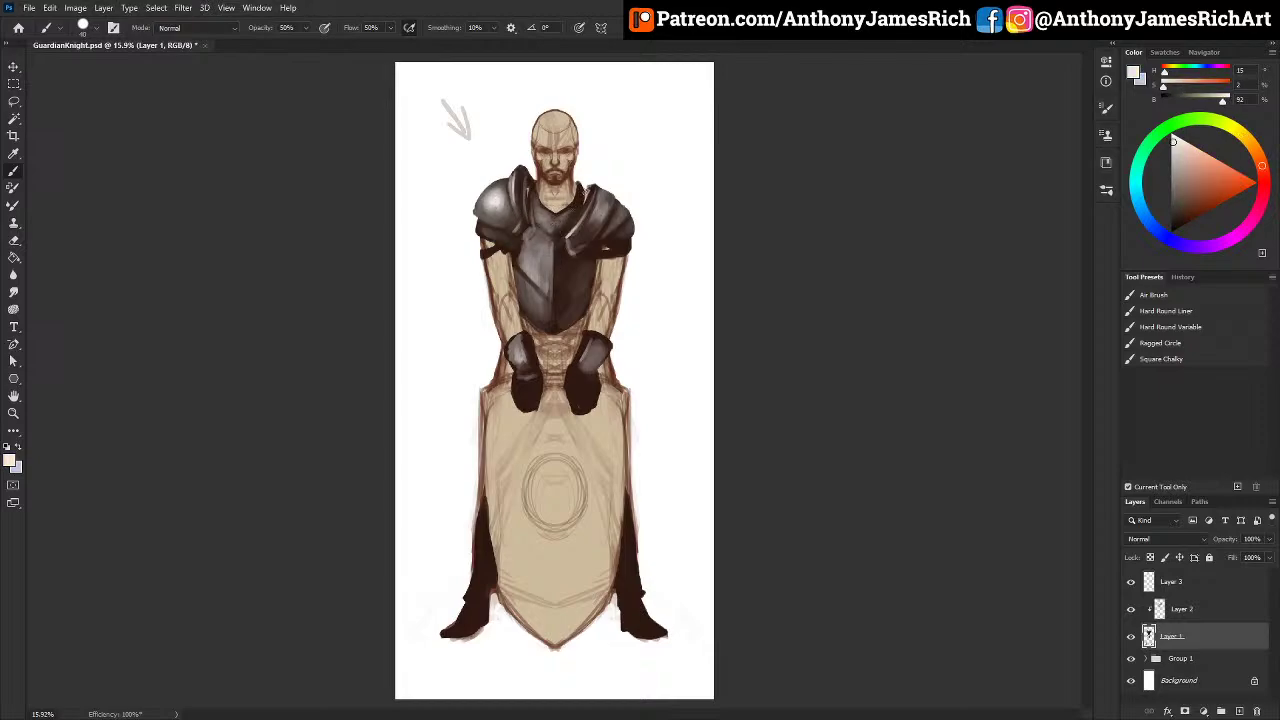
alt+click(497, 197)
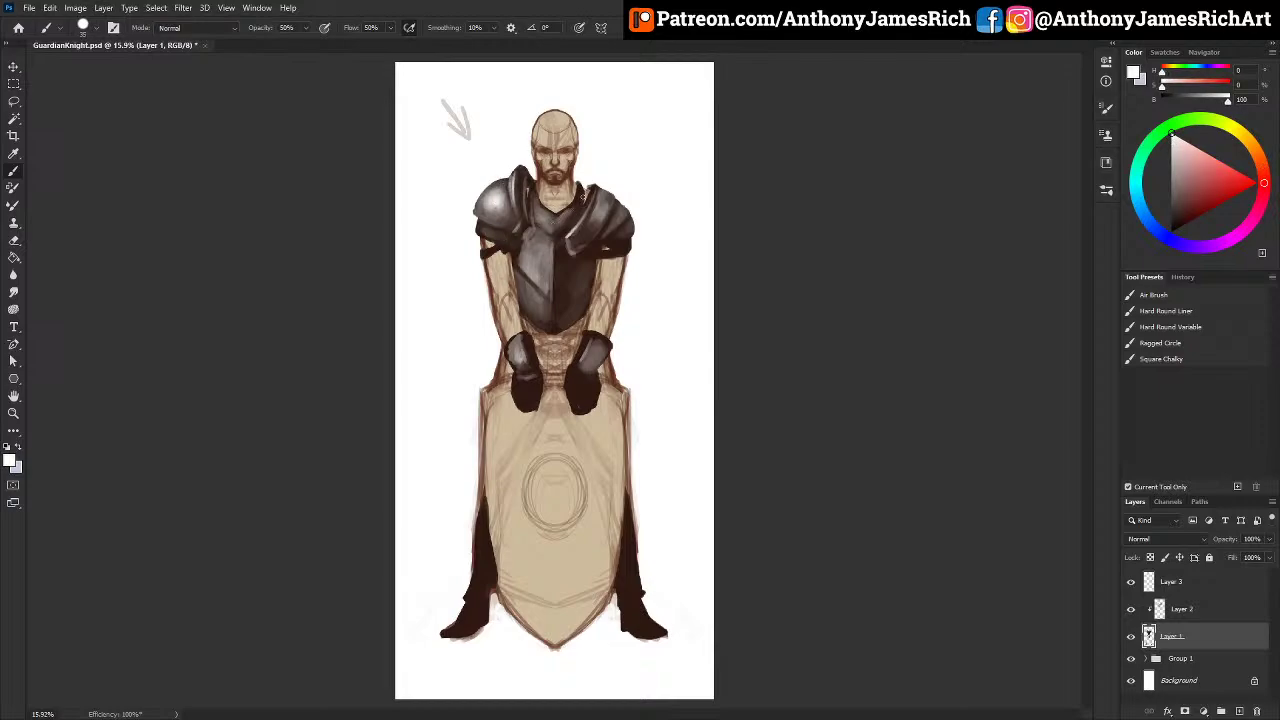
alt+click(514, 262)
alt+click(532, 310)
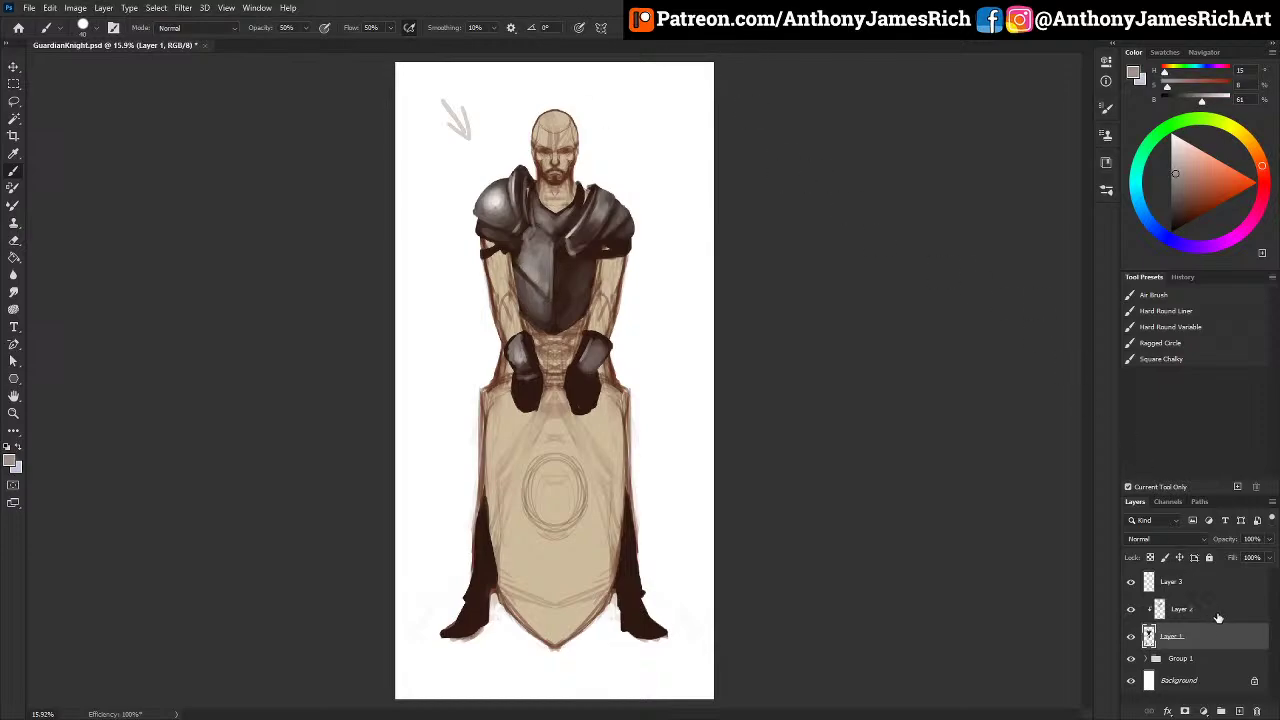
click(1150, 362)
alt+click(568, 210)
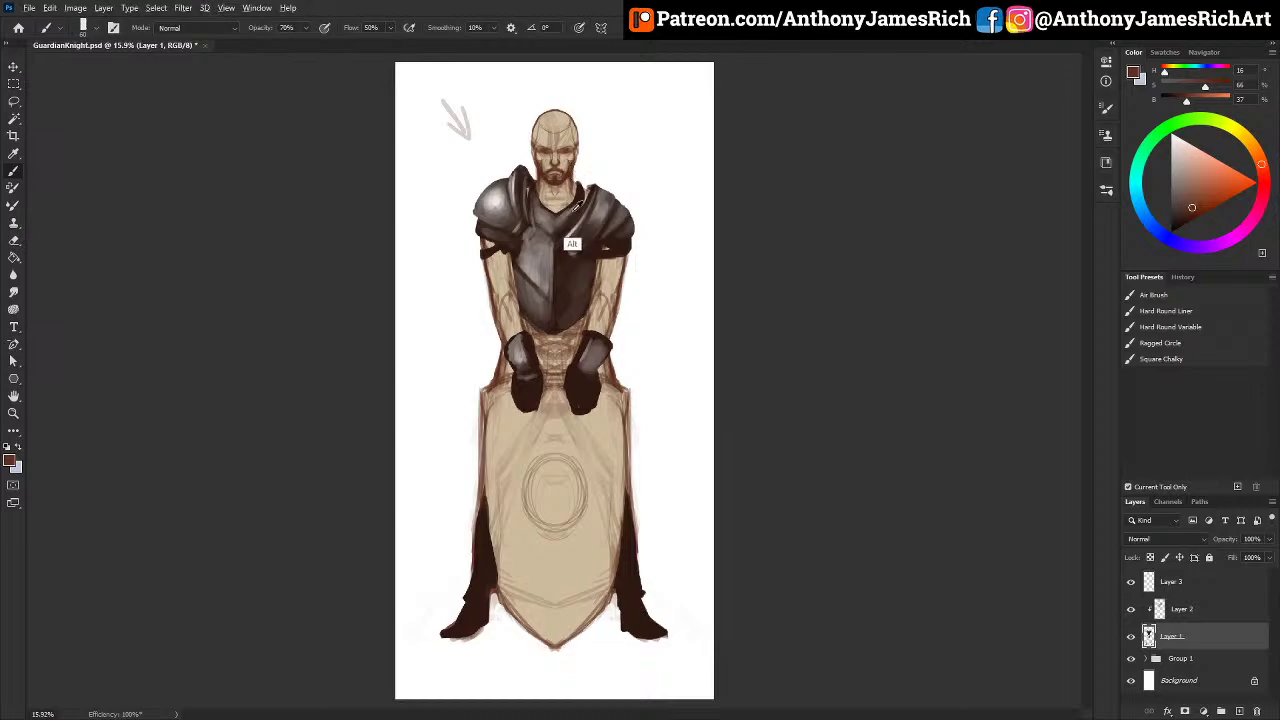
alt+click(591, 175)
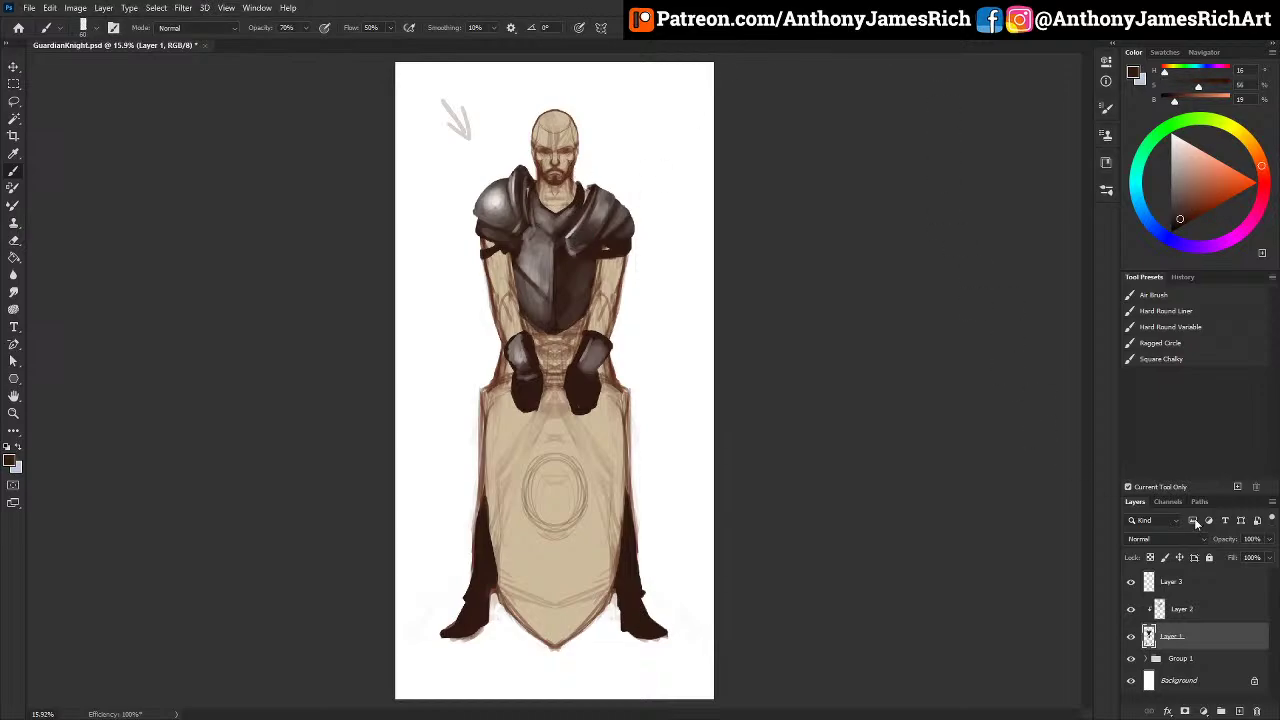
Step: Merge Layer 2 down into Layer 1 and sample a medium brown (H 24, S 38, B 56) beside the gauntlet
click(1192, 612)
right_click(1192, 614)
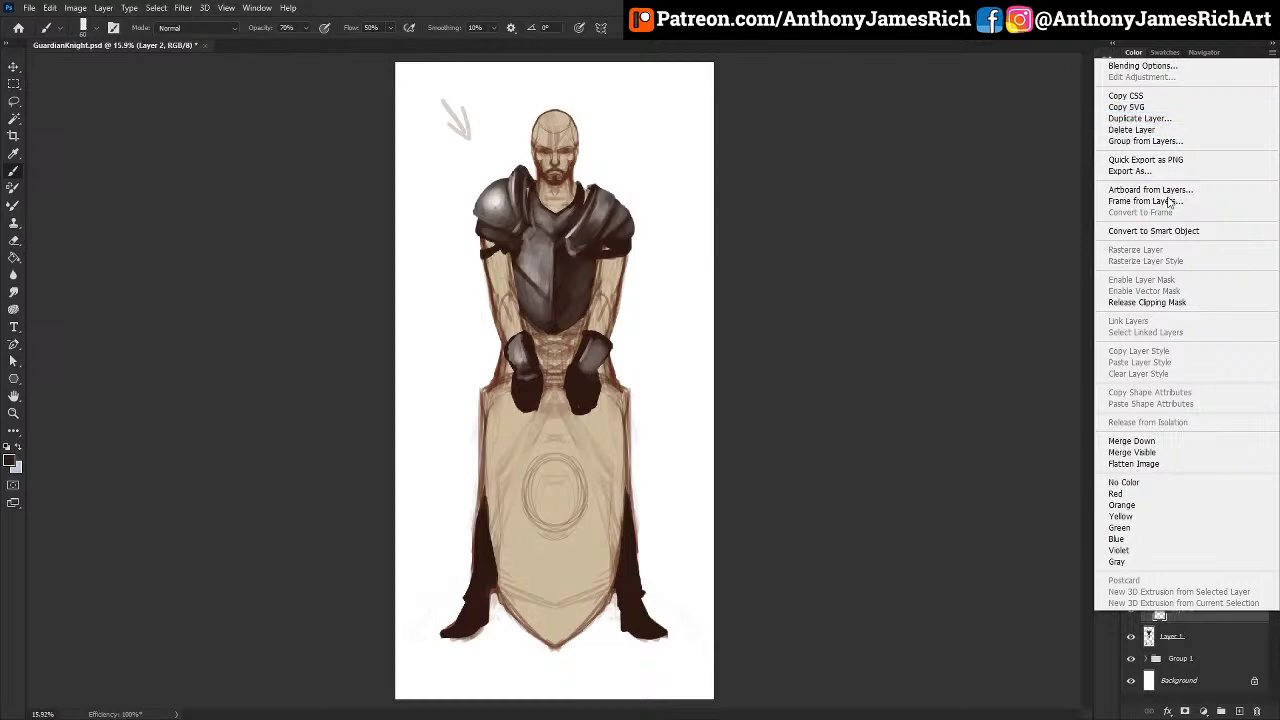
click(1163, 441)
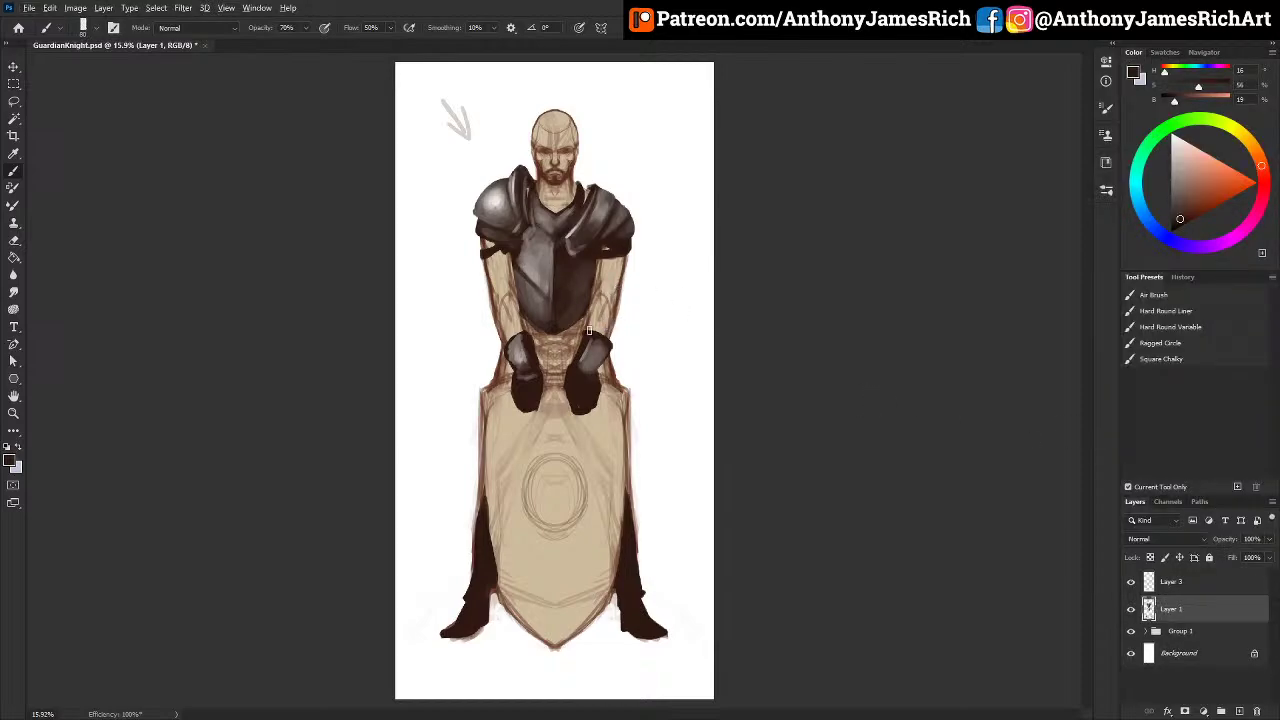
alt+click(612, 330)
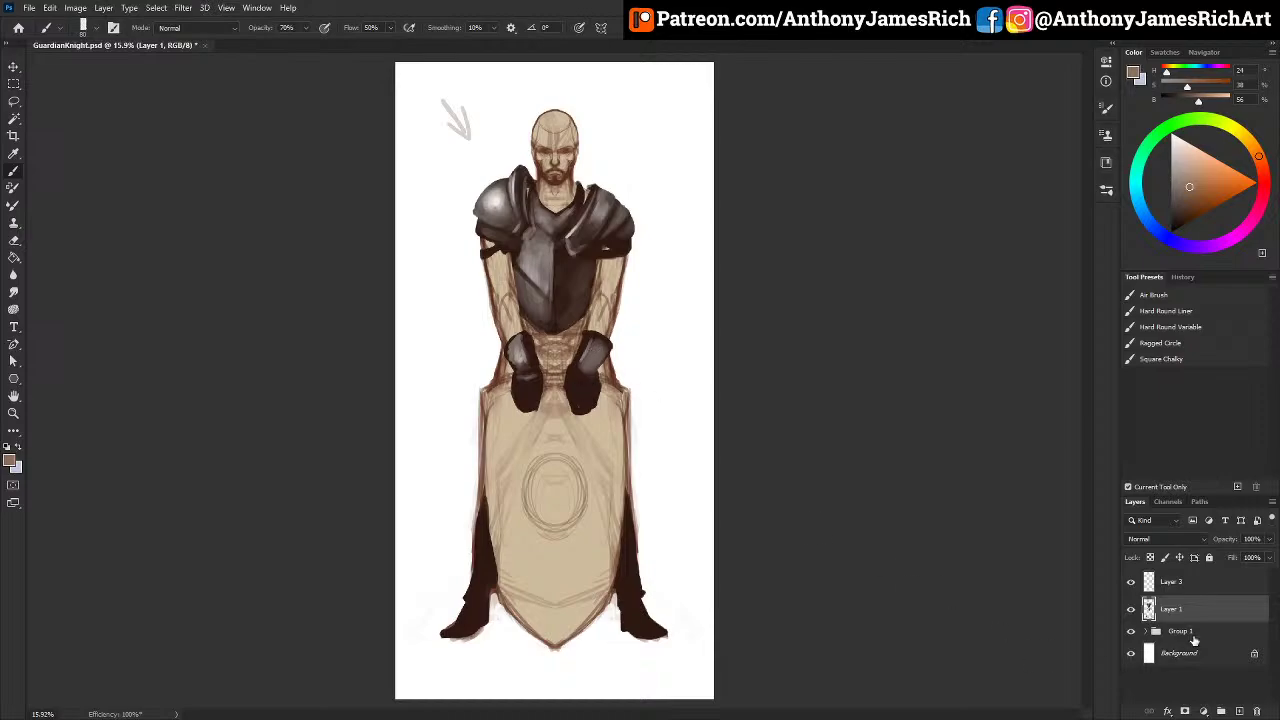
click(1170, 636)
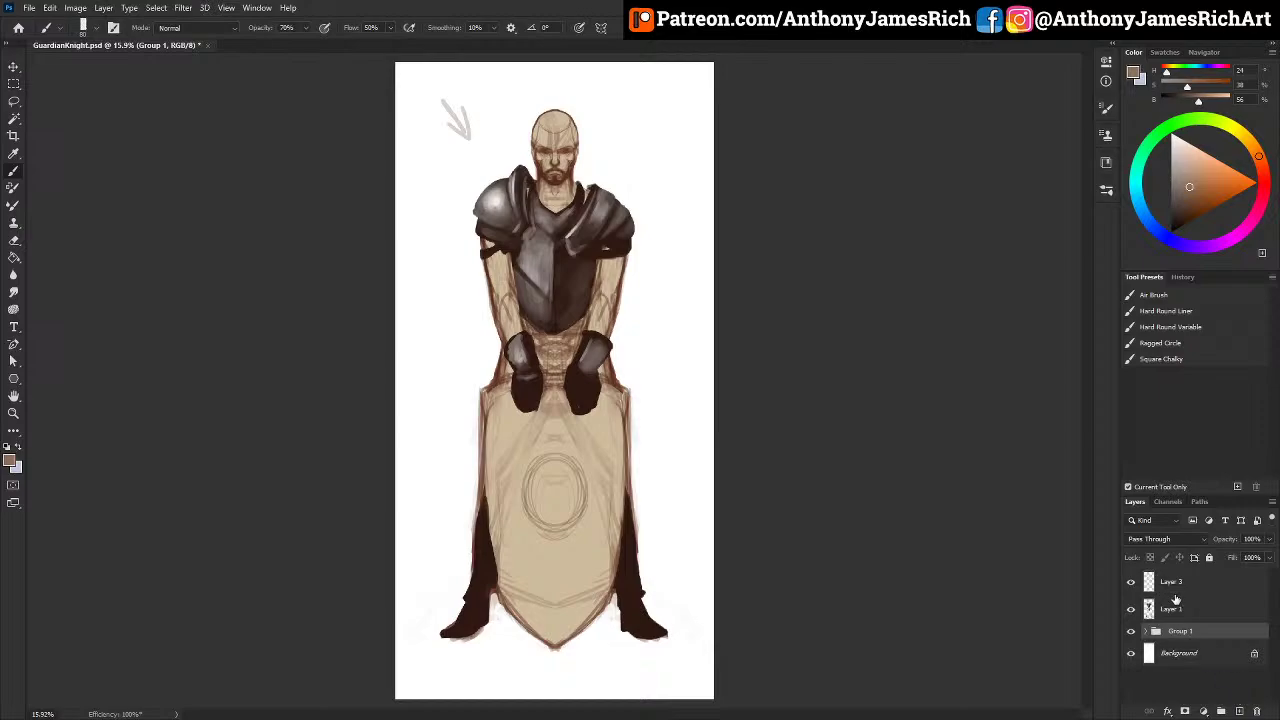
click(1175, 609)
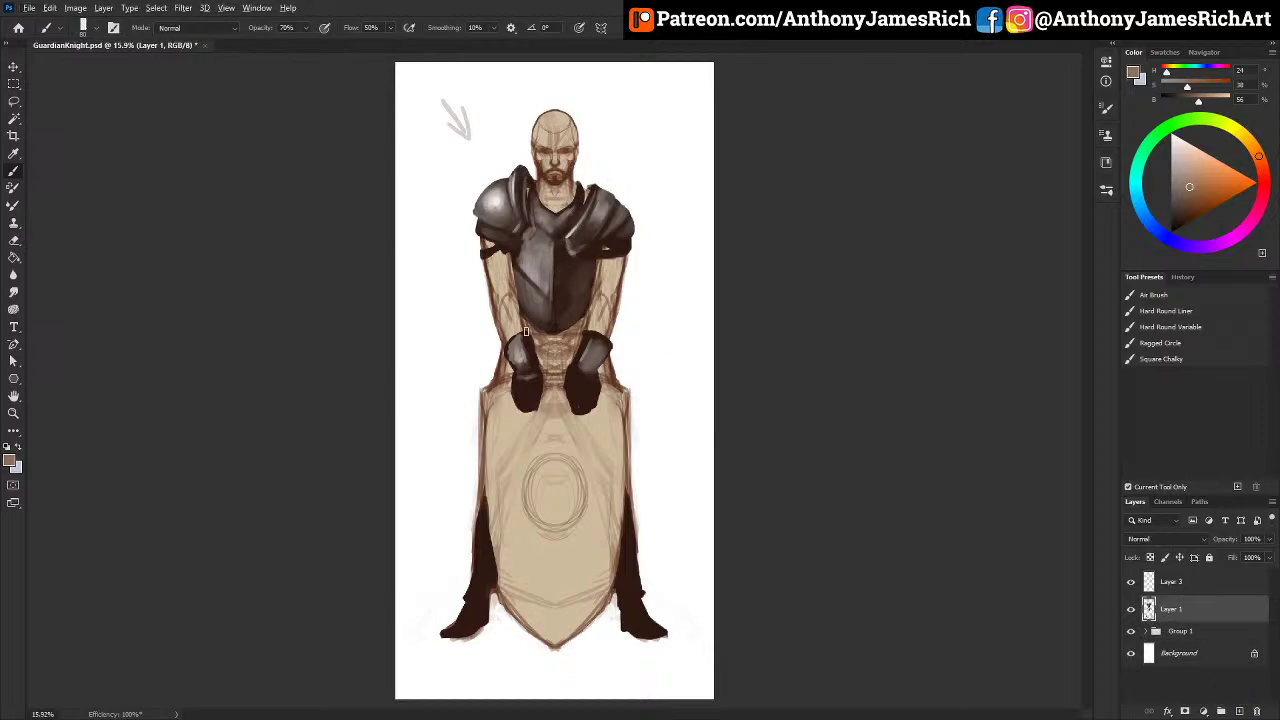
Step: Toggle Layer 1's visibility repeatedly to compare the rendered armor with the body sketch, leaving the layer visible
click(1131, 609)
click(1131, 609)
click(1132, 609)
click(1131, 609)
click(1131, 609)
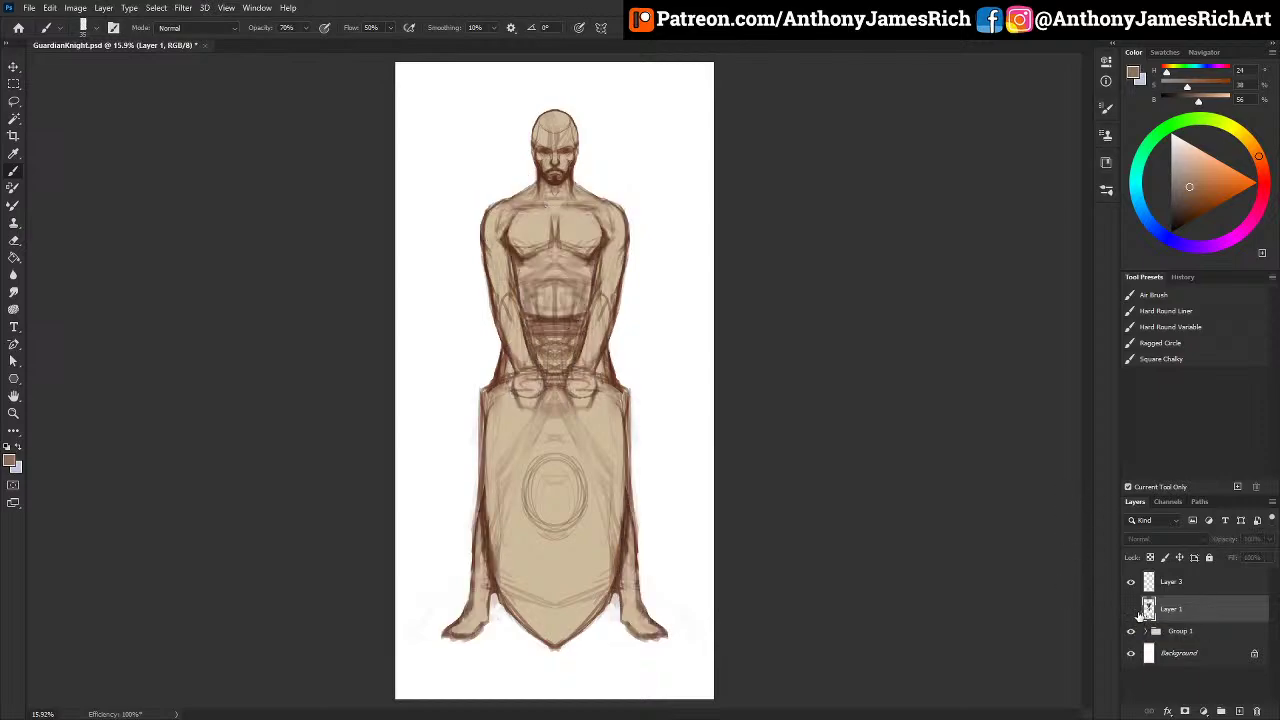
click(1131, 609)
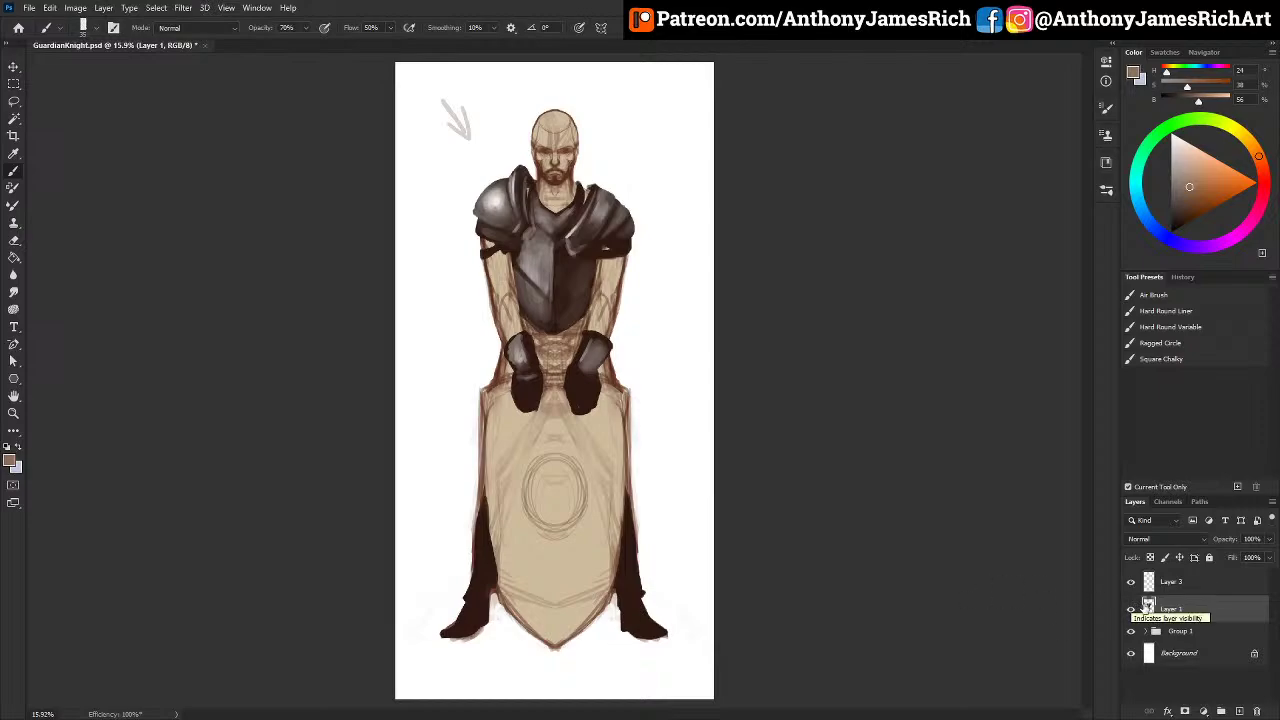
click(1132, 610)
click(1131, 610)
click(1131, 610)
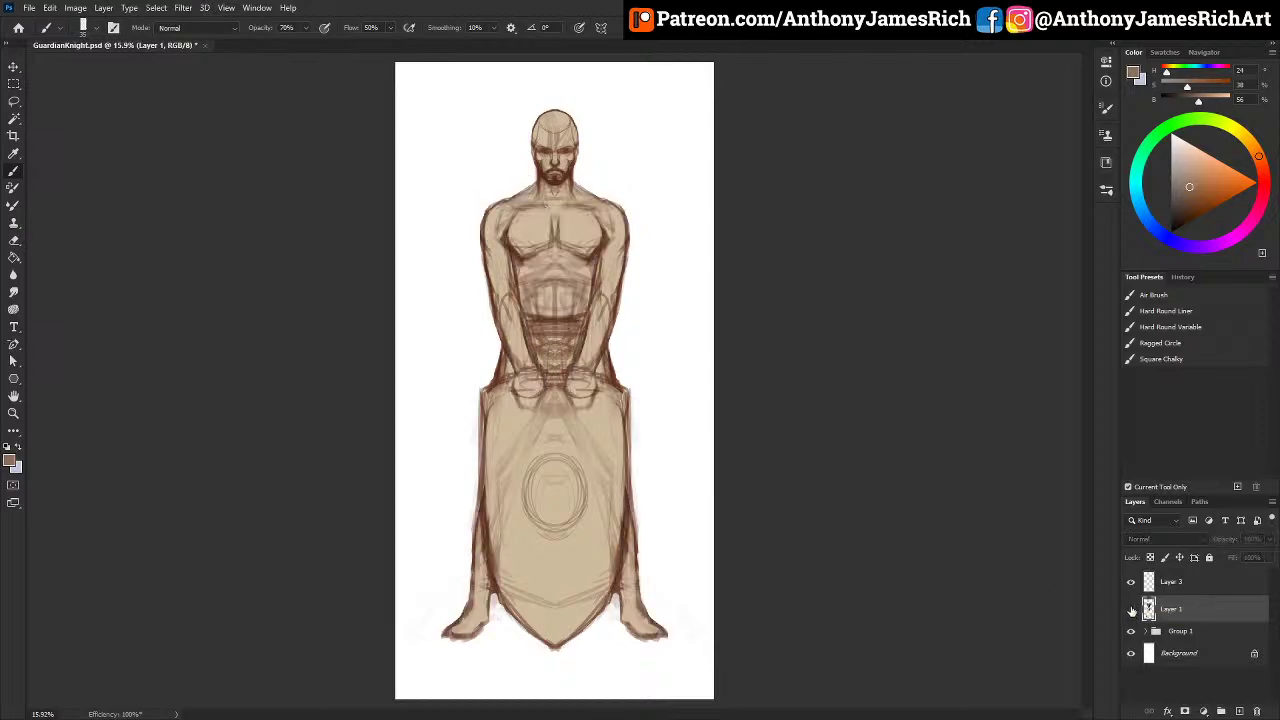
click(1131, 610)
click(1131, 610)
click(1131, 610)
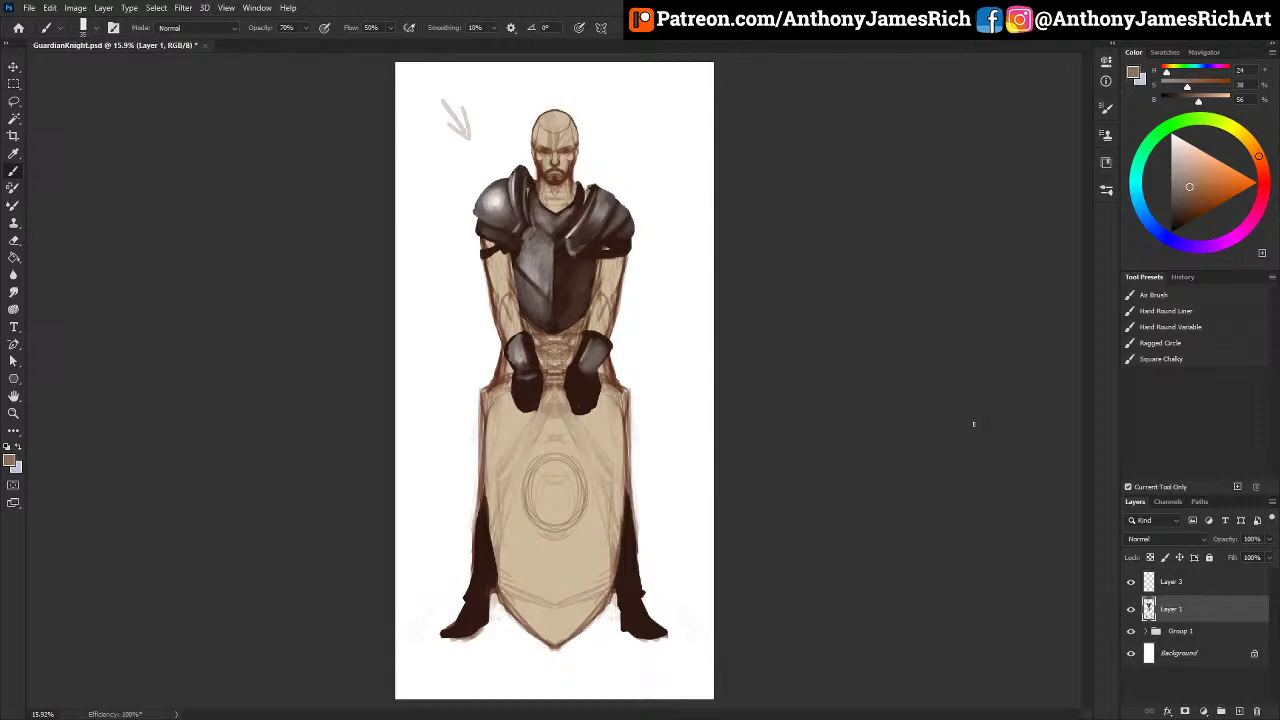
Step: Add a new layer directly above Group 1 and choose a muted plum color (H 333, S 55, B 43)
double_click(1183, 632)
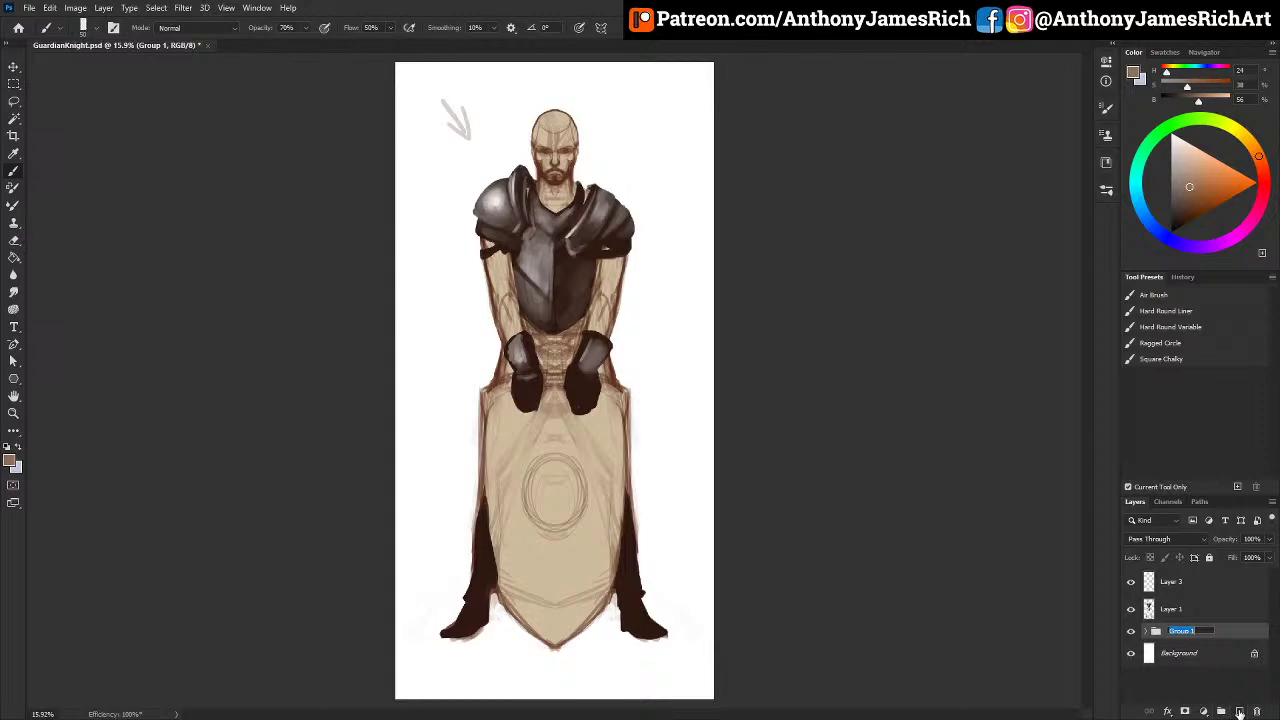
click(1240, 712)
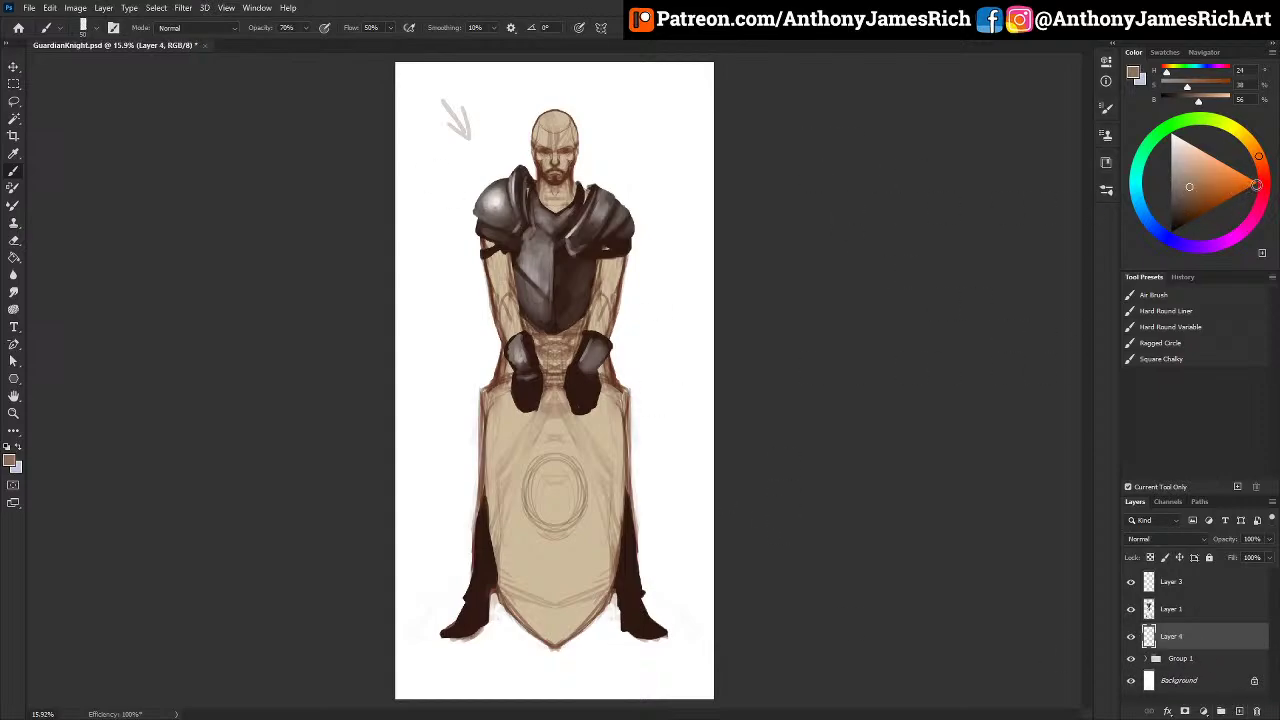
mouse_move(1262, 178)
mouse_down()
mouse_move(1197, 189)
mouse_move(1188, 215)
mouse_move(1191, 185)
mouse_move(1177, 200)
mouse_move(1191, 201)
mouse_up()
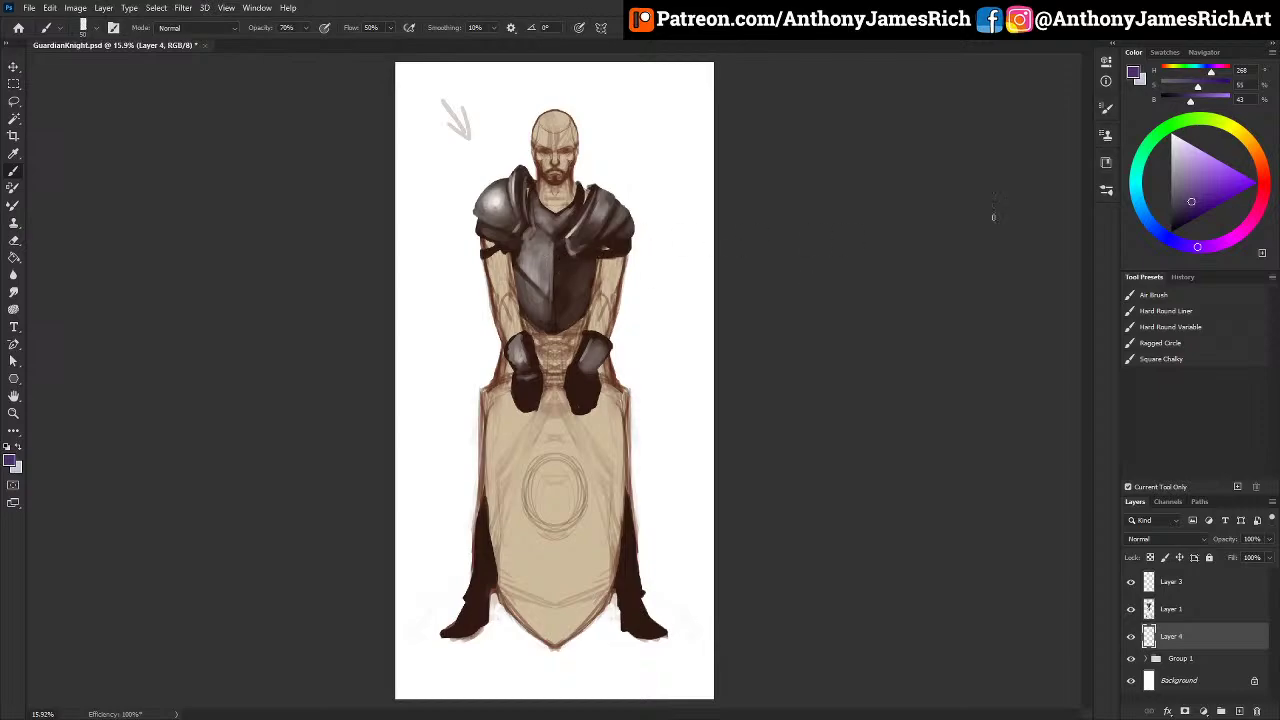
click(1257, 211)
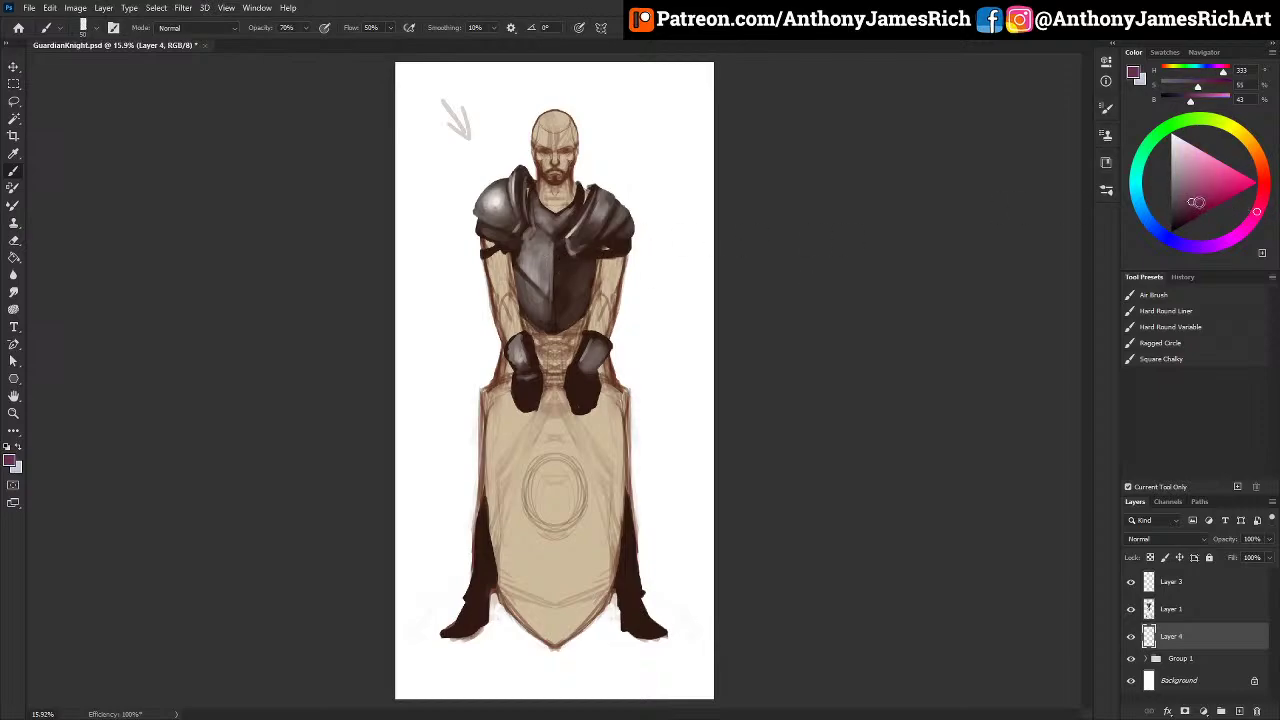
Step: Paint a first plum patch of sleeve under the right-hand pauldron and clip Layer 4 to Group 1
key(bracketright)
drag(600, 258, 618, 264)
key(bracketright)
key(bracketright)
key(bracketright)
key(bracketright)
key(bracketright)
key(bracketright)
right_click(1205, 638)
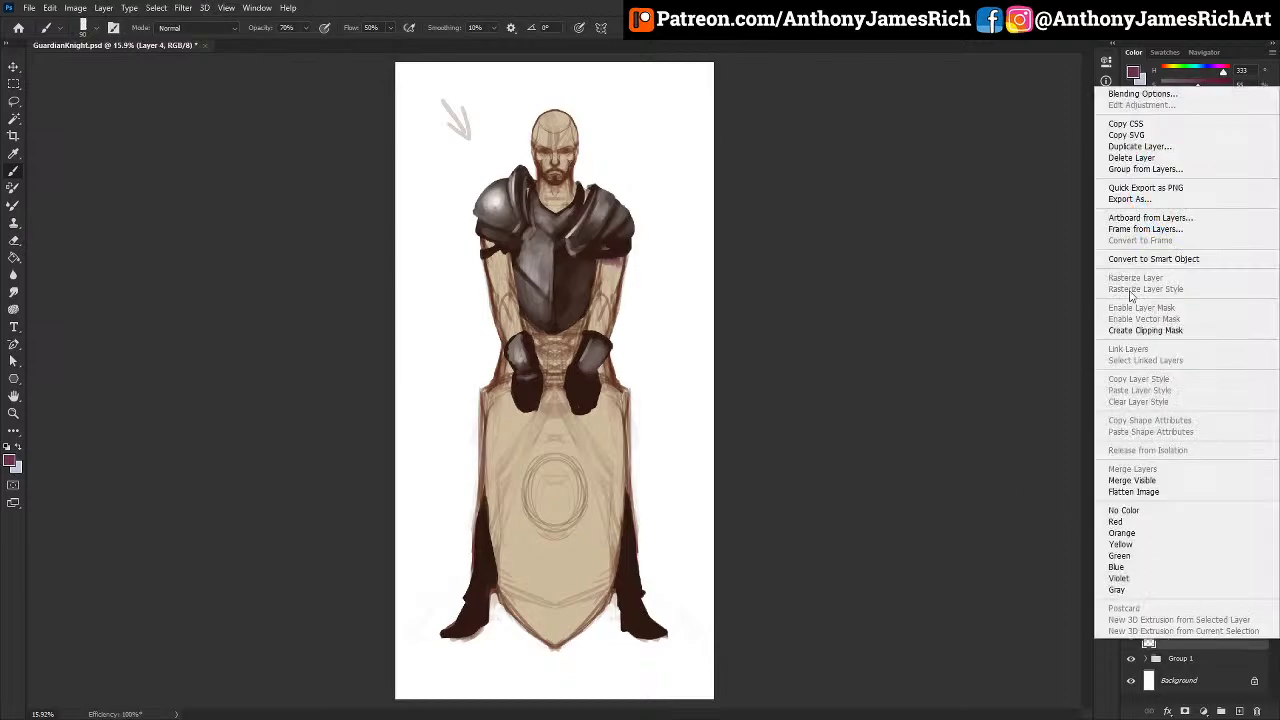
click(1156, 330)
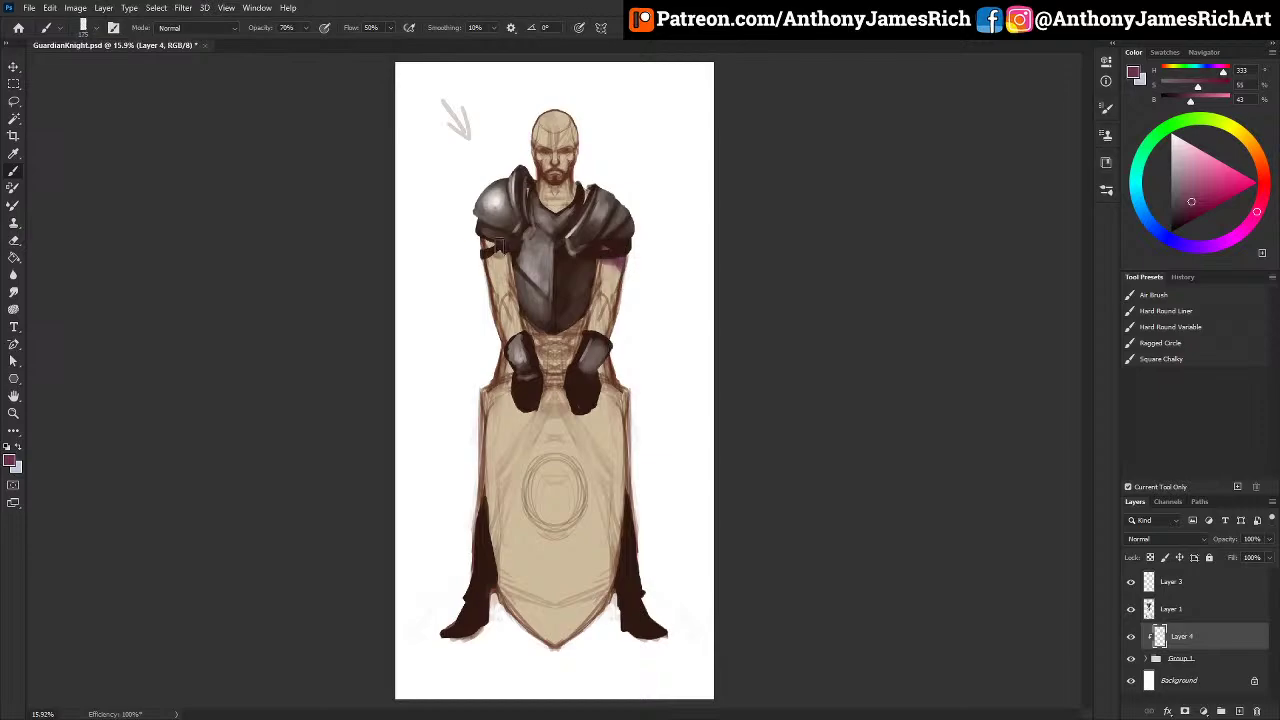
Step: Paint plum cloth on the left-hand sleeve, across the waist below the breastplate, and around the neck
drag(502, 247, 496, 256)
key(bracketright)
key(bracketright)
key(bracketright)
mouse_move(566, 352)
mouse_down()
mouse_move(534, 324)
mouse_move(573, 352)
mouse_move(499, 353)
mouse_move(501, 373)
mouse_move(519, 367)
mouse_move(502, 361)
mouse_move(517, 372)
mouse_move(537, 328)
mouse_move(539, 357)
mouse_move(583, 353)
mouse_move(593, 365)
mouse_move(542, 358)
mouse_move(588, 343)
mouse_move(560, 354)
mouse_move(584, 332)
mouse_move(556, 360)
mouse_up()
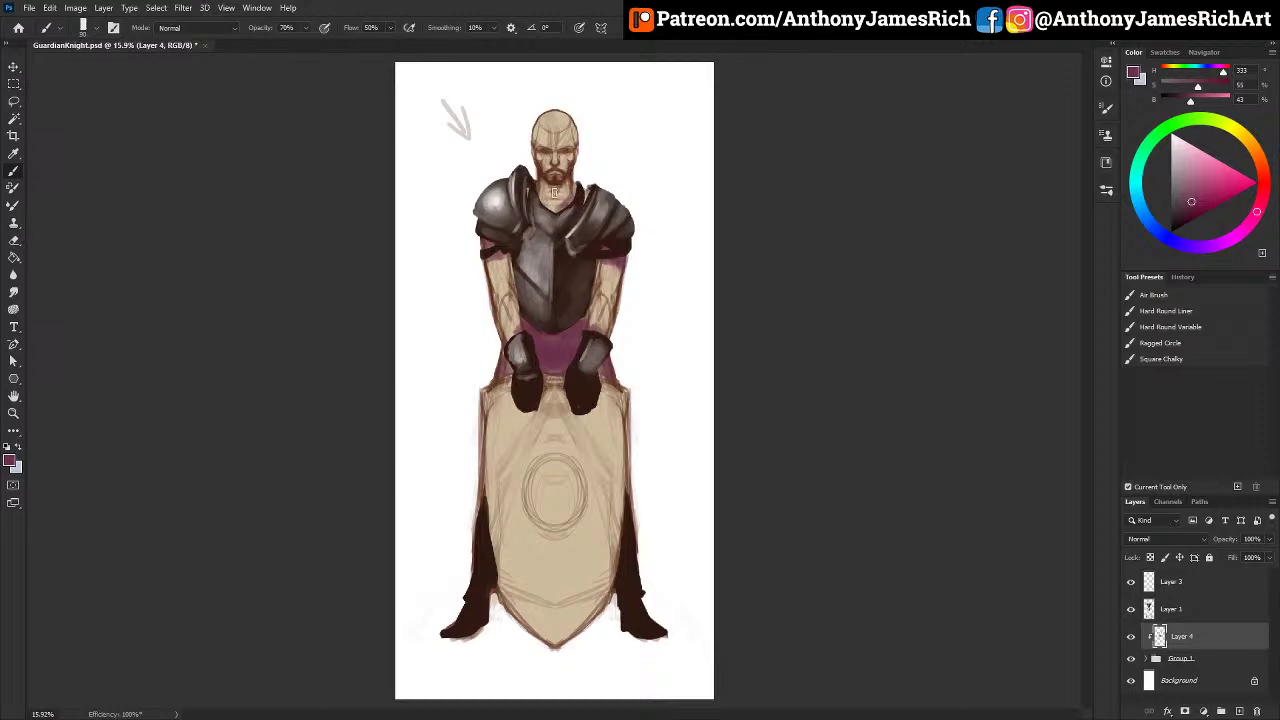
mouse_move(551, 188)
mouse_down()
mouse_move(568, 178)
mouse_move(553, 189)
mouse_up()
Step: Paint dark vertical folds into the plum waist cloth on Layer 4 with a dark brown (H 15, S 61, B 18) sampled from Layer 1
click(1199, 609)
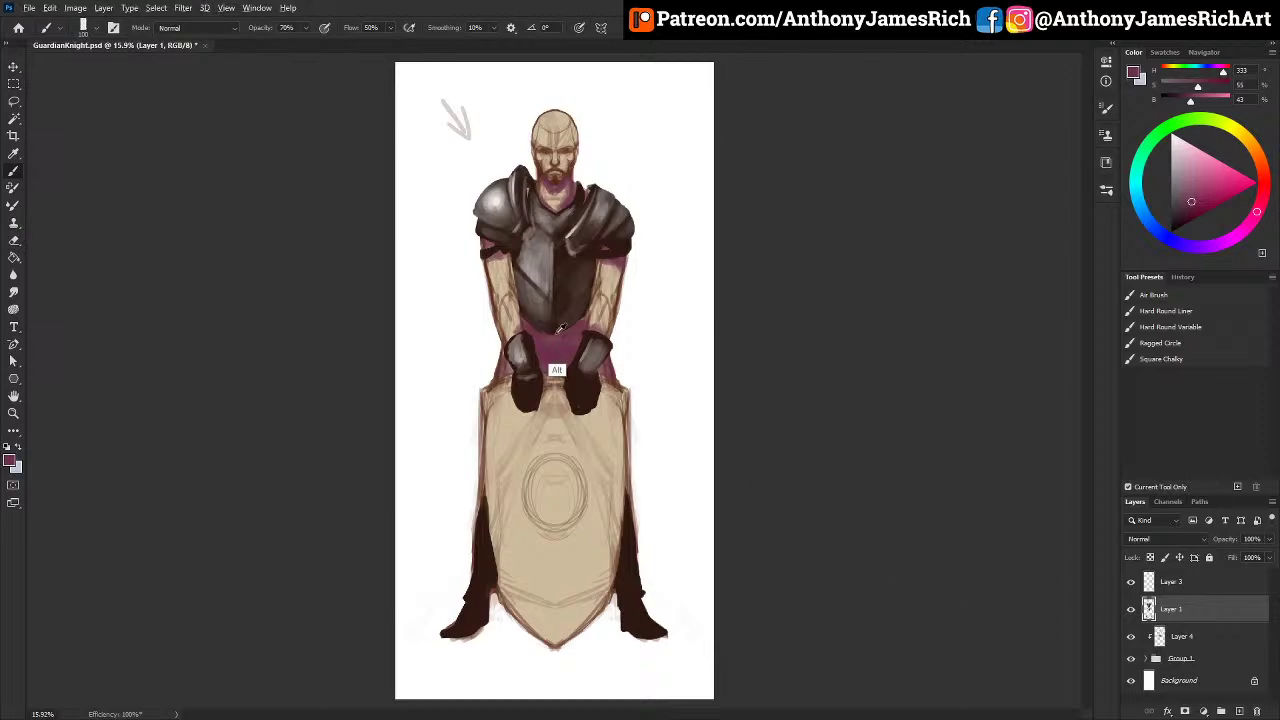
alt+click(556, 368)
click(1194, 641)
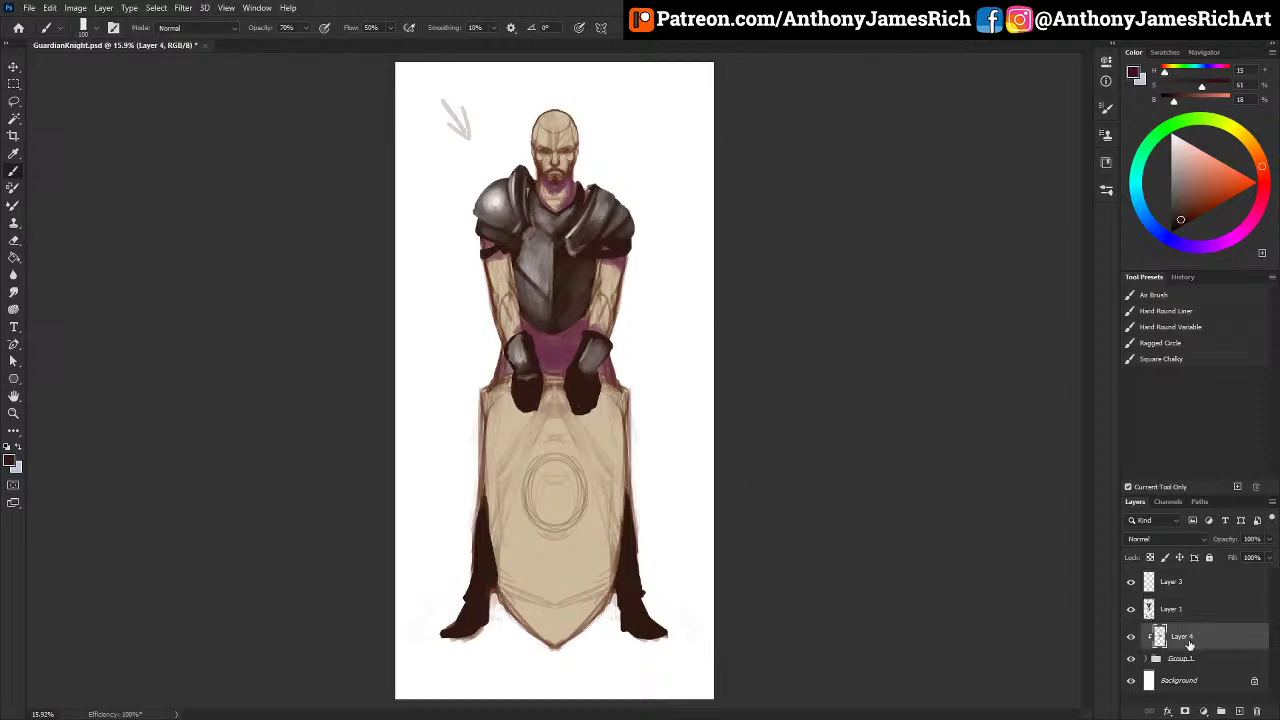
key([)
key([)
mouse_move(555, 332)
mouse_down()
mouse_move(559, 378)
mouse_move(559, 335)
mouse_move(571, 369)
mouse_move(571, 323)
mouse_move(581, 361)
mouse_move(583, 319)
mouse_move(530, 346)
mouse_move(515, 318)
mouse_move(493, 391)
mouse_move(512, 352)
mouse_up()
key(ctrl+z)
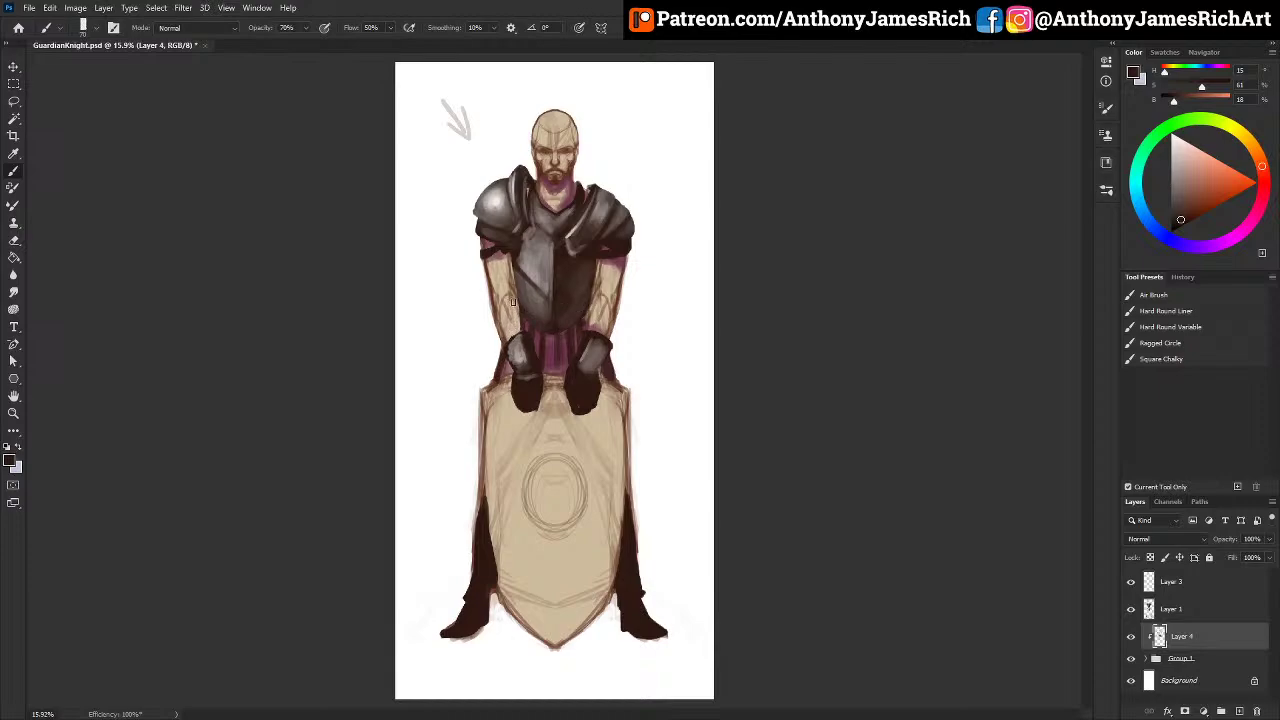
Step: Shade the right-hand arm with red (H 2, S 57, B 68) and blend it with sampled skin tones using the Ragged Circle brush
mouse_move(1232, 195)
mouse_down()
mouse_move(1204, 184)
mouse_move(1264, 181)
mouse_up()
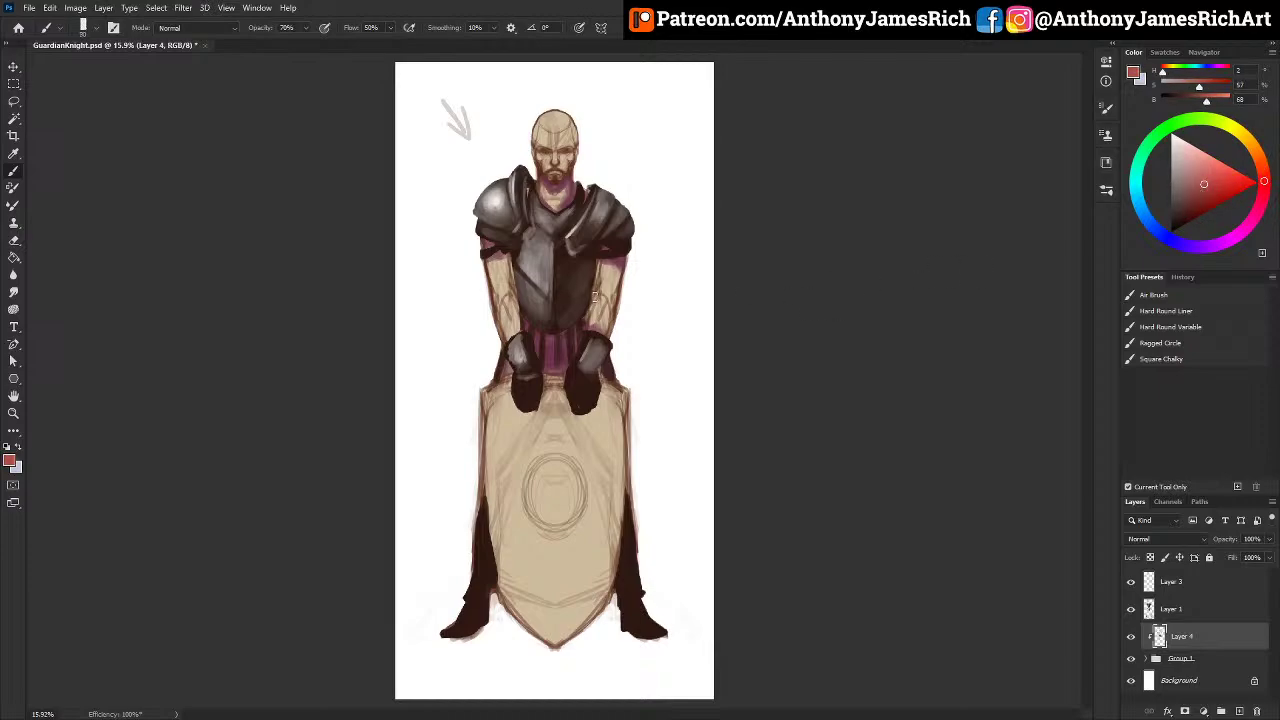
mouse_move(618, 295)
mouse_down()
mouse_move(609, 327)
mouse_move(617, 275)
mouse_up()
click(1168, 345)
alt+click(610, 268)
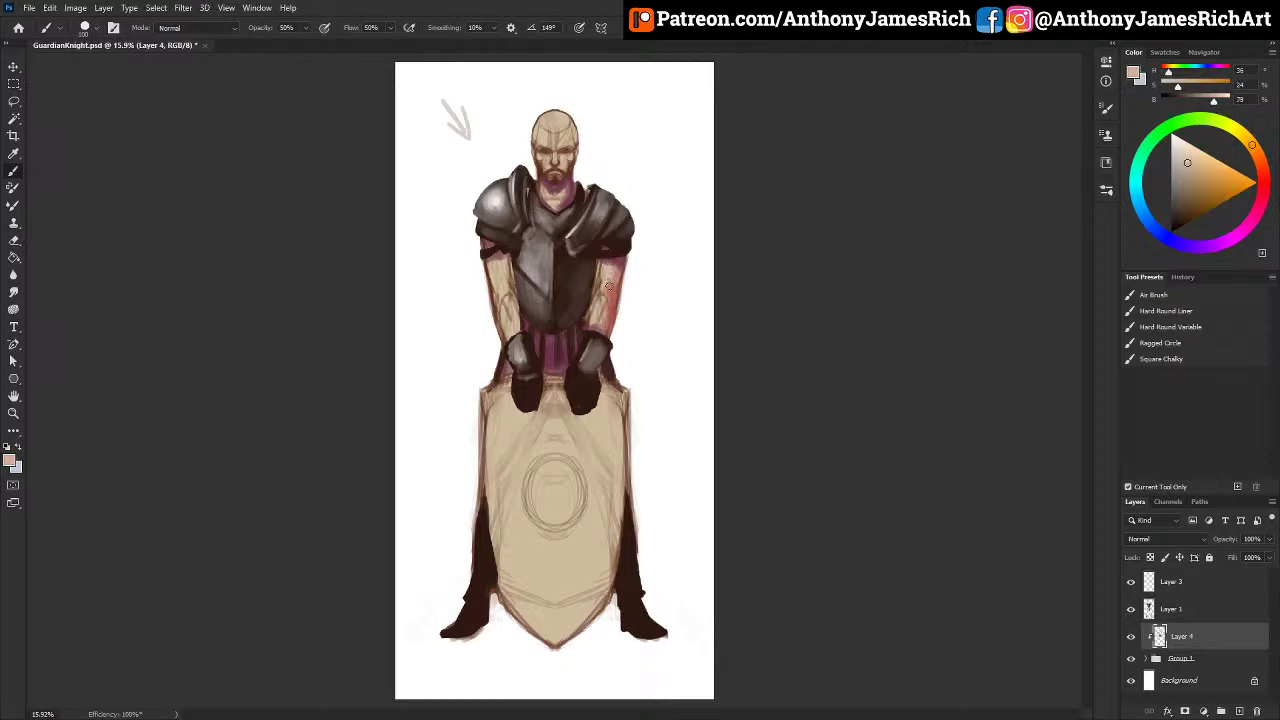
alt+click(614, 300)
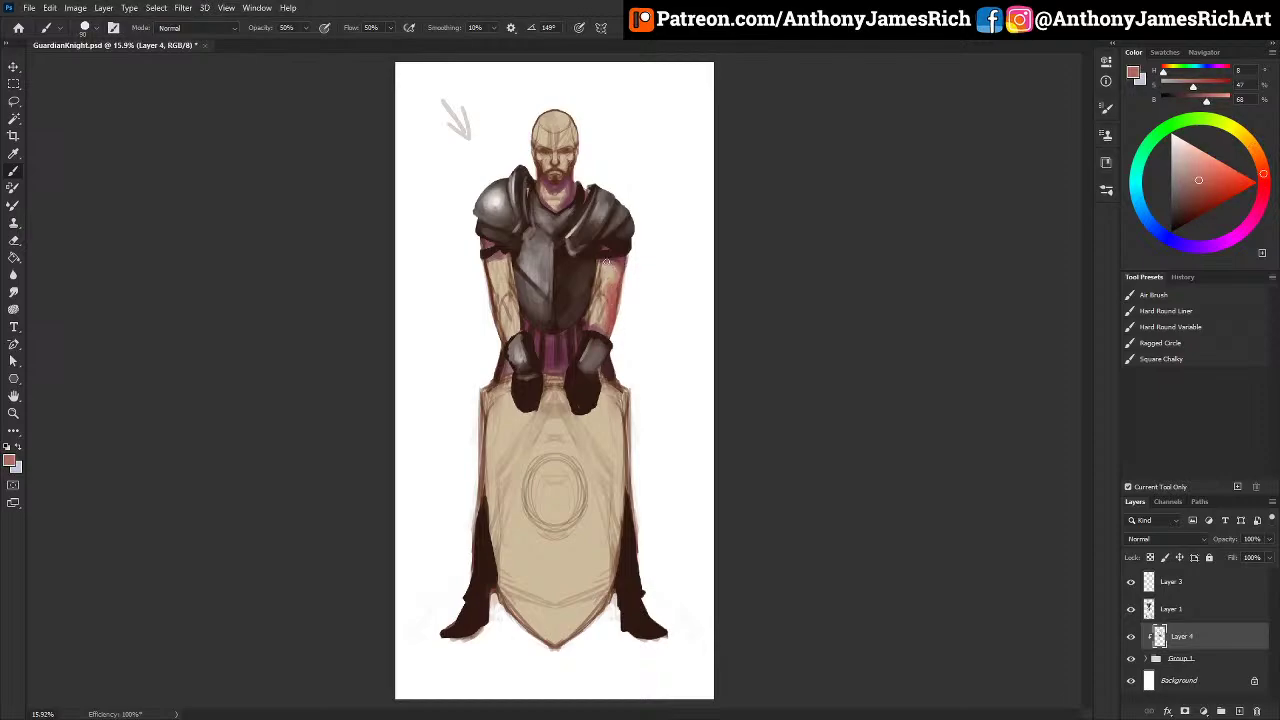
alt+click(603, 308)
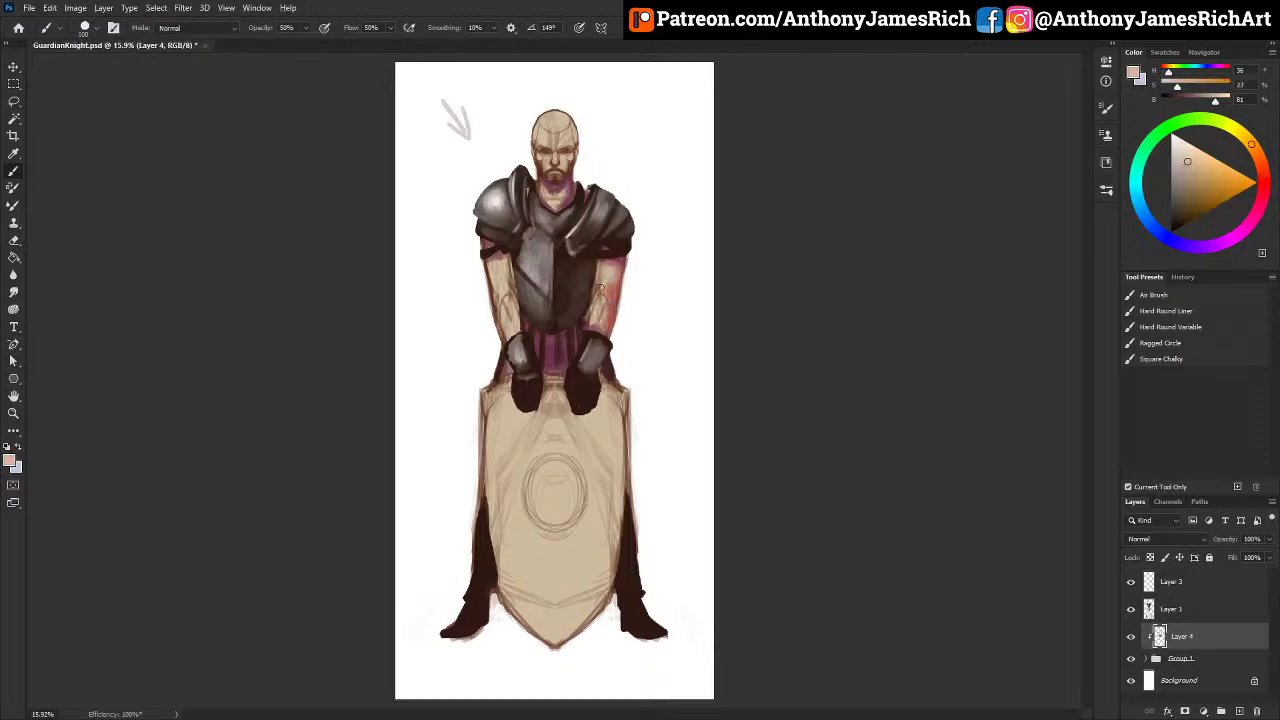
mouse_move(600, 300)
mouse_down()
mouse_move(607, 327)
mouse_move(609, 287)
mouse_move(598, 310)
mouse_up()
Step: Shade the left-hand arm with a smaller brush, using reds and skin tones sampled from both arms
key(bracketleft)
key(bracketleft)
key(bracketleft)
alt+click(614, 306)
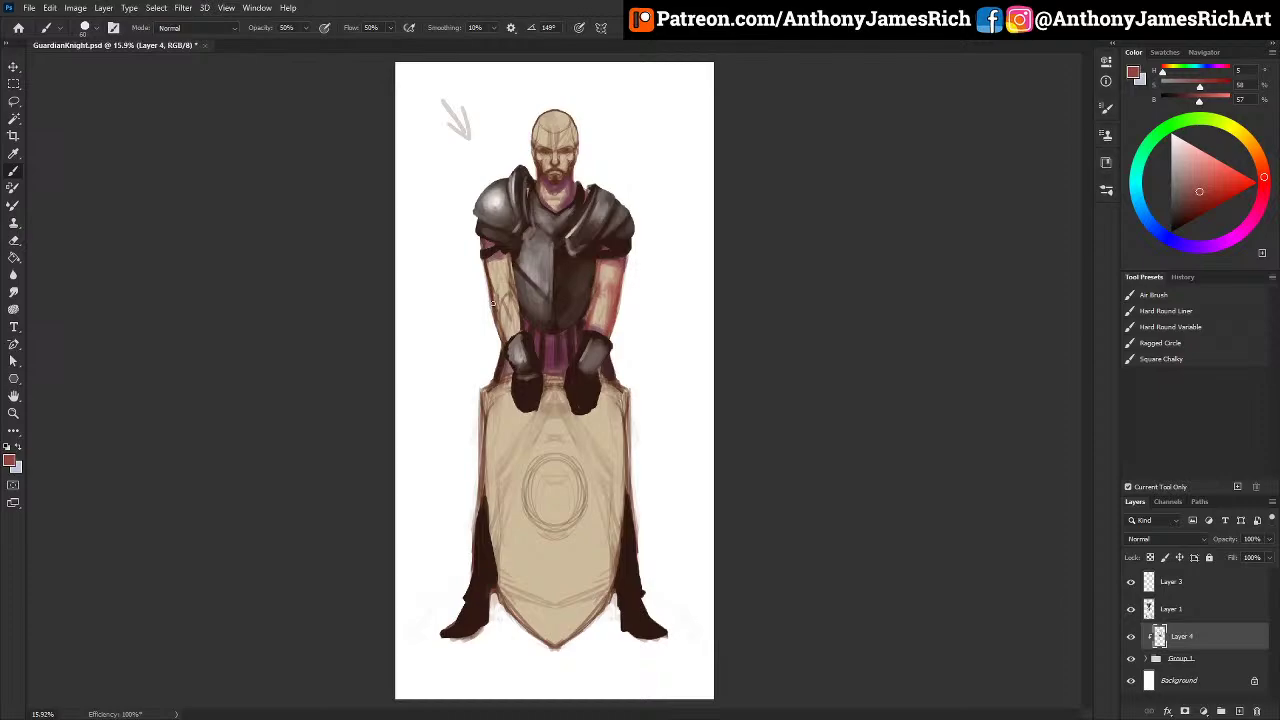
mouse_move(490, 292)
mouse_down()
mouse_move(488, 262)
mouse_move(506, 322)
mouse_move(499, 261)
mouse_move(520, 332)
mouse_up()
alt+click(503, 308)
alt+click(500, 331)
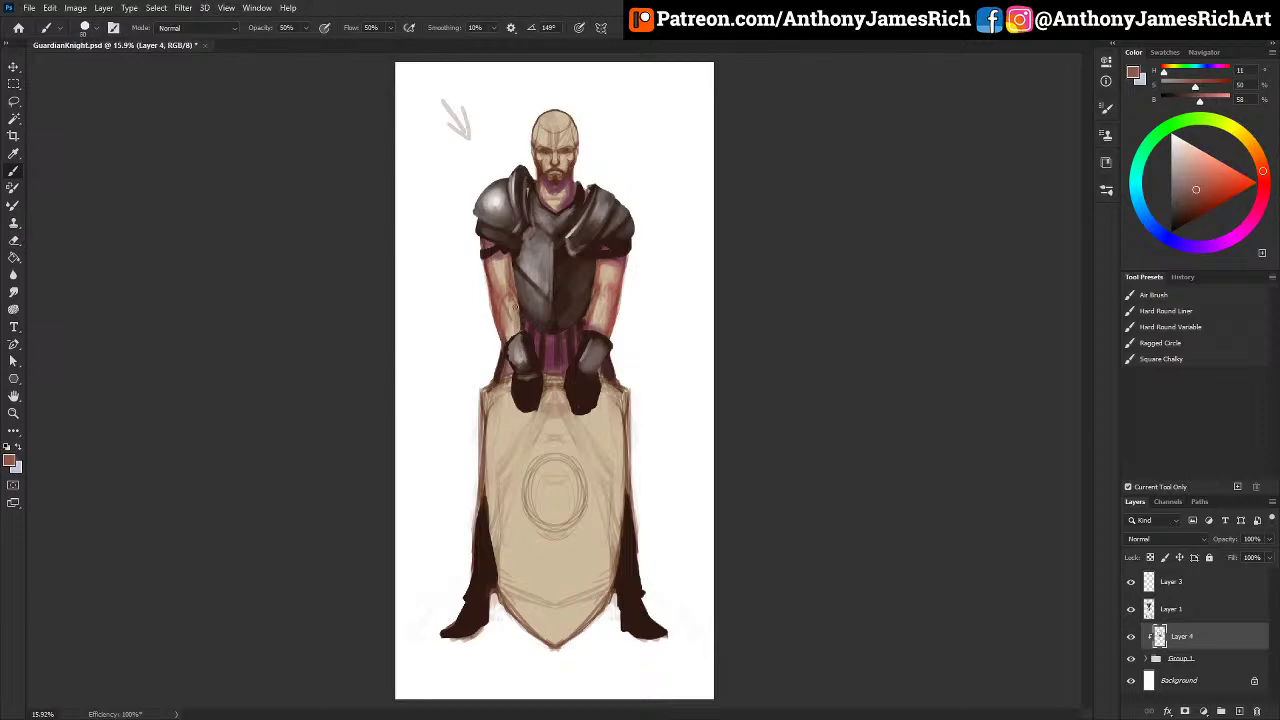
alt+click(518, 287)
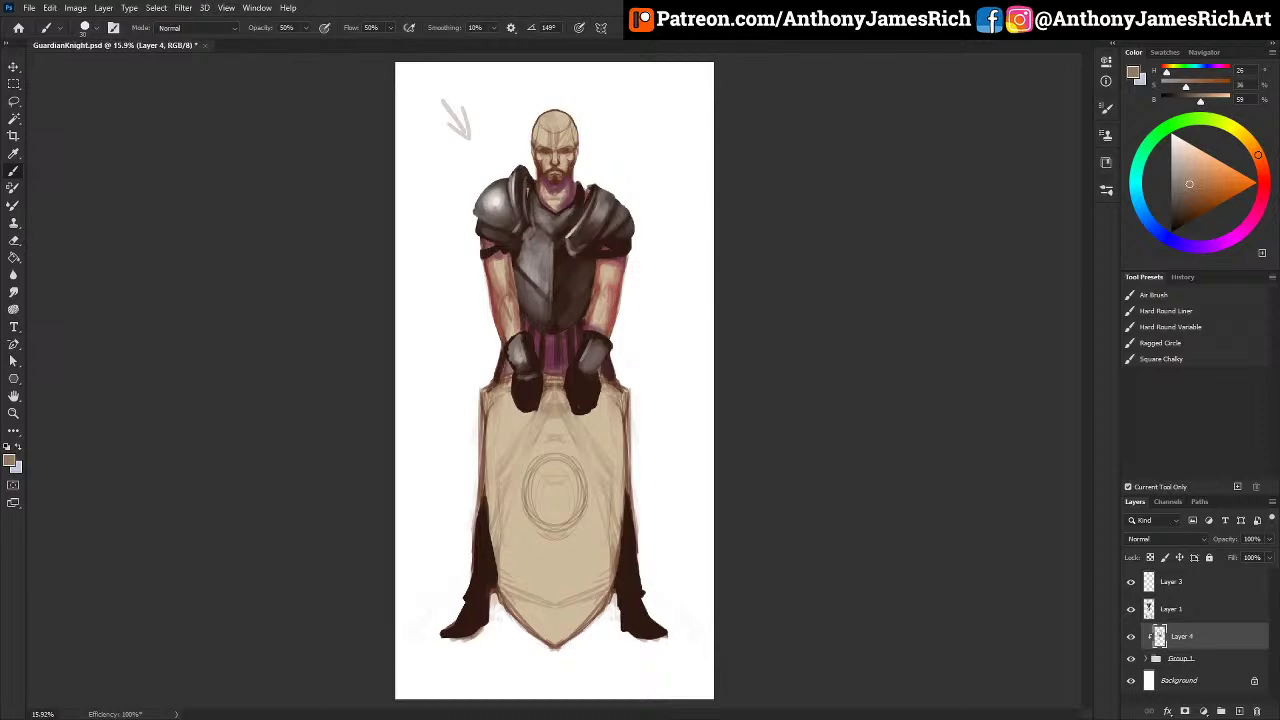
alt+click(612, 326)
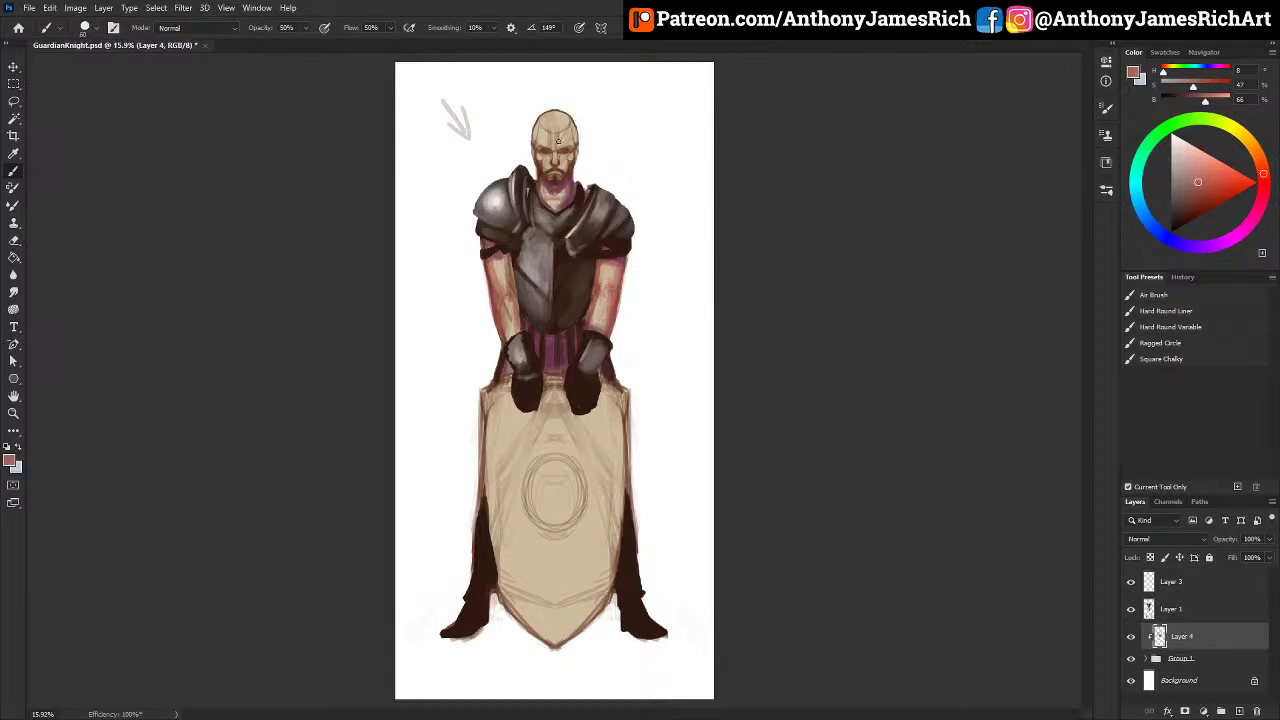
Step: Tint the bald scalp with the muted red (H 8, S 47, B 66) and sample the plum cloth colour beside the neck
mouse_move(547, 133)
mouse_down()
mouse_move(541, 120)
mouse_move(574, 114)
mouse_move(531, 129)
mouse_move(548, 120)
mouse_up()
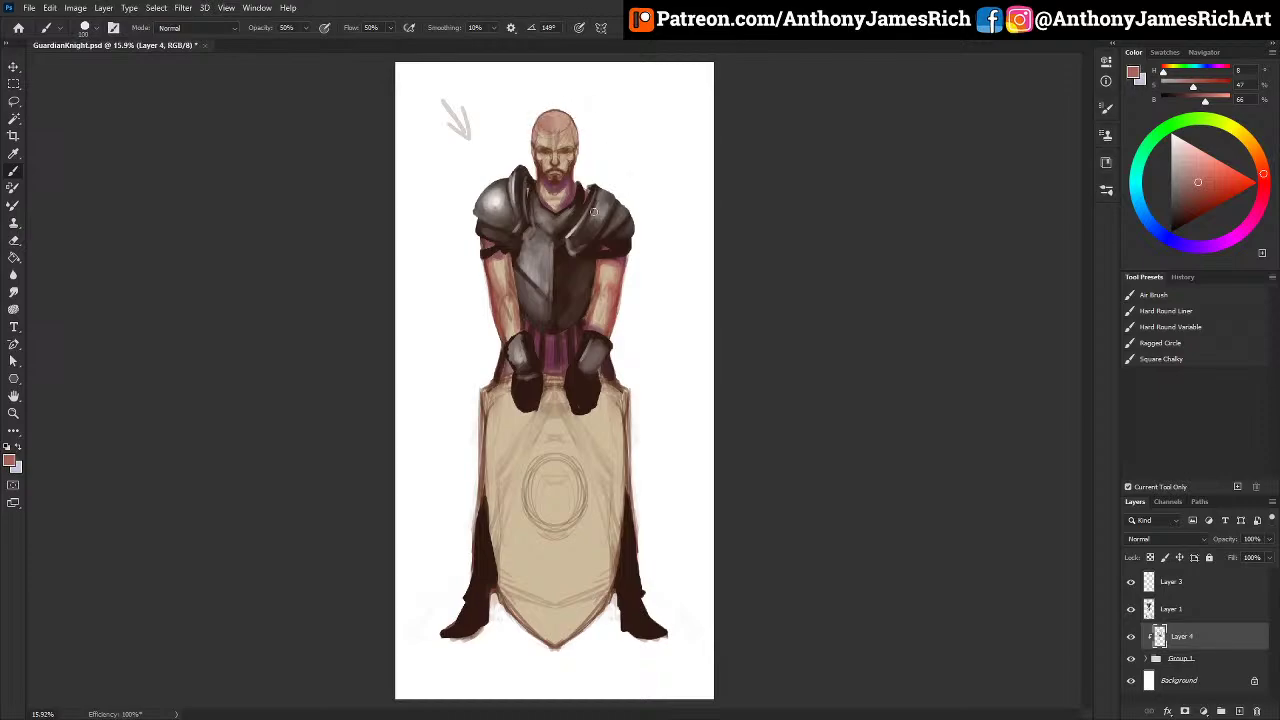
alt+click(580, 212)
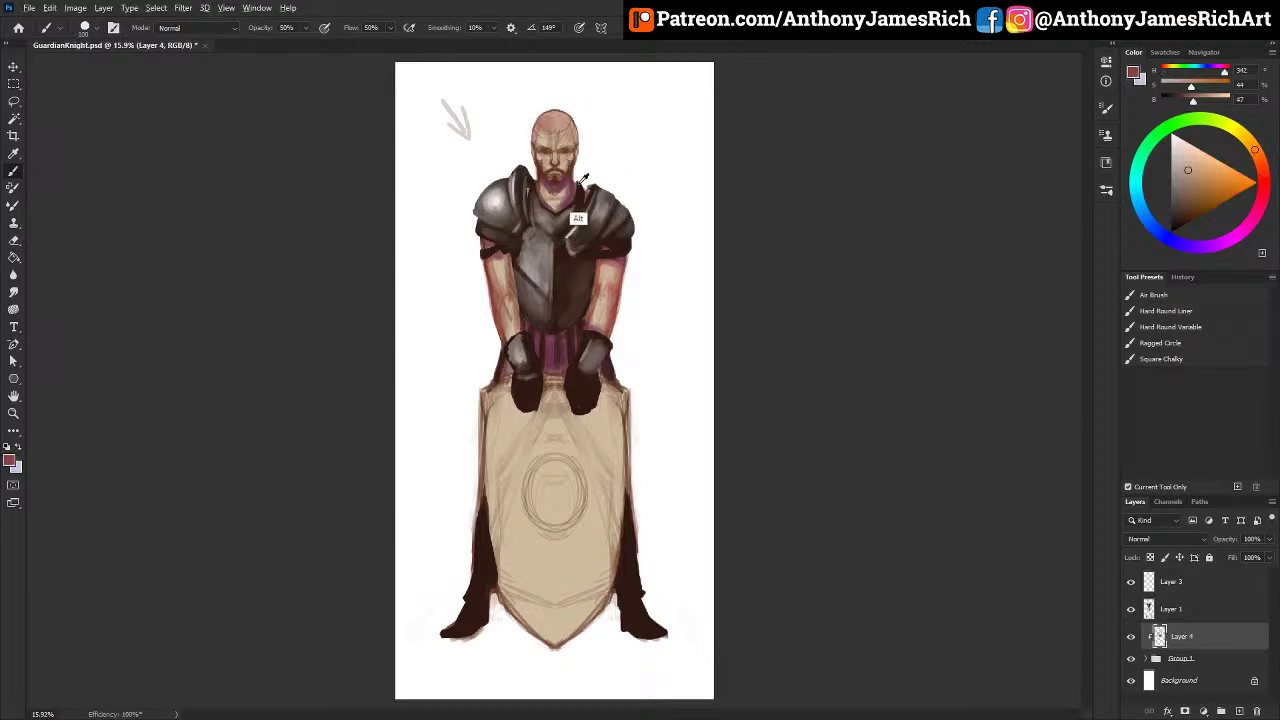
Step: Put Layer 1, Layer 4 and Group 1 together into a new group and hide the Background layer
click(1195, 613)
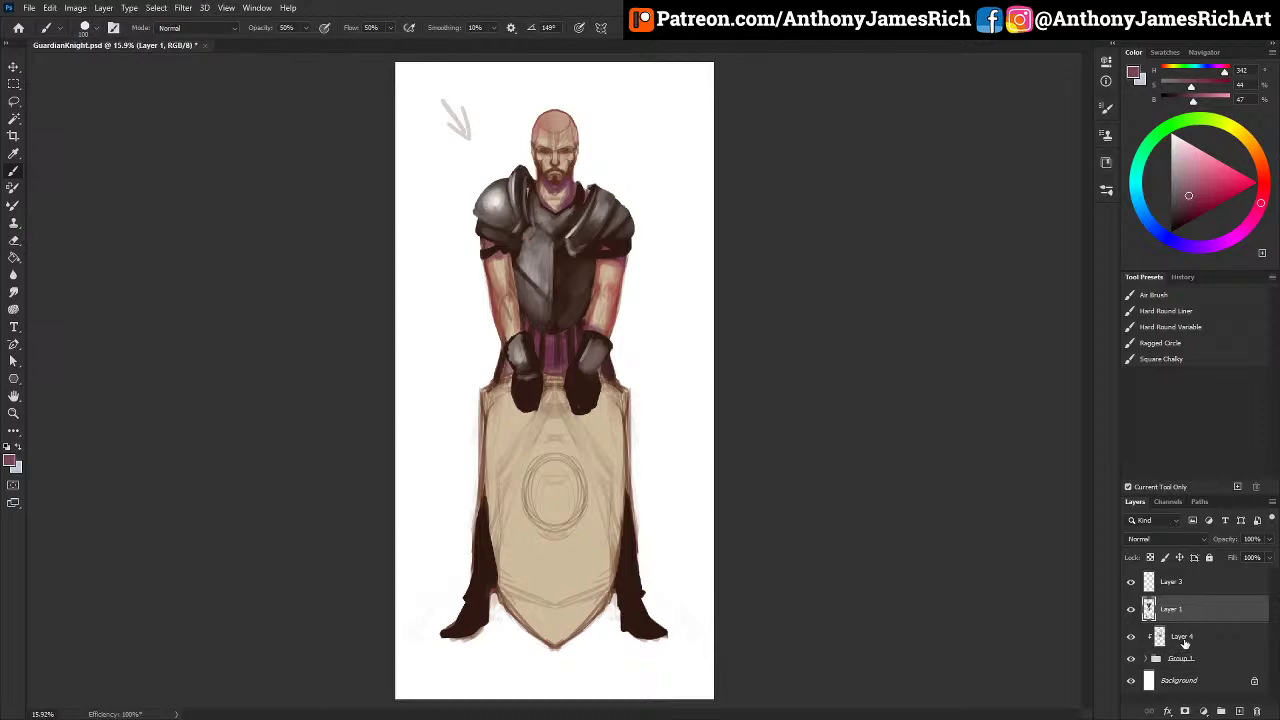
click(1195, 660)
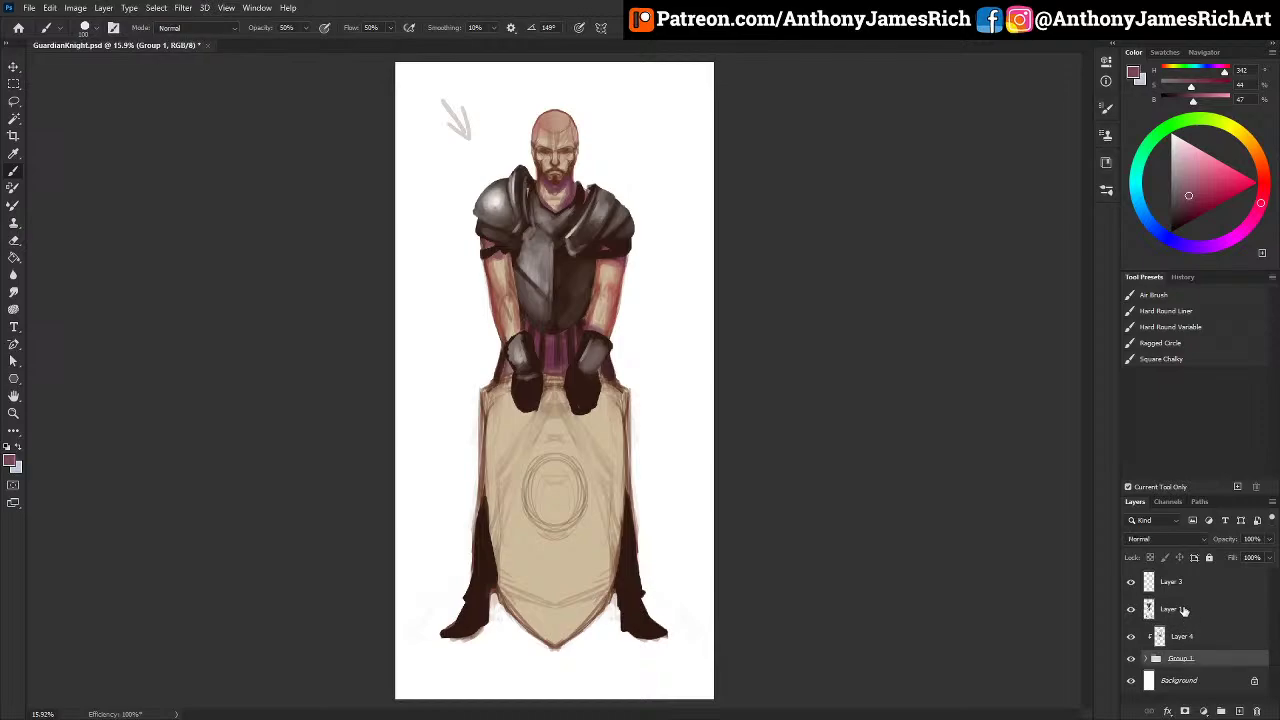
shift+click(1183, 610)
click(1221, 709)
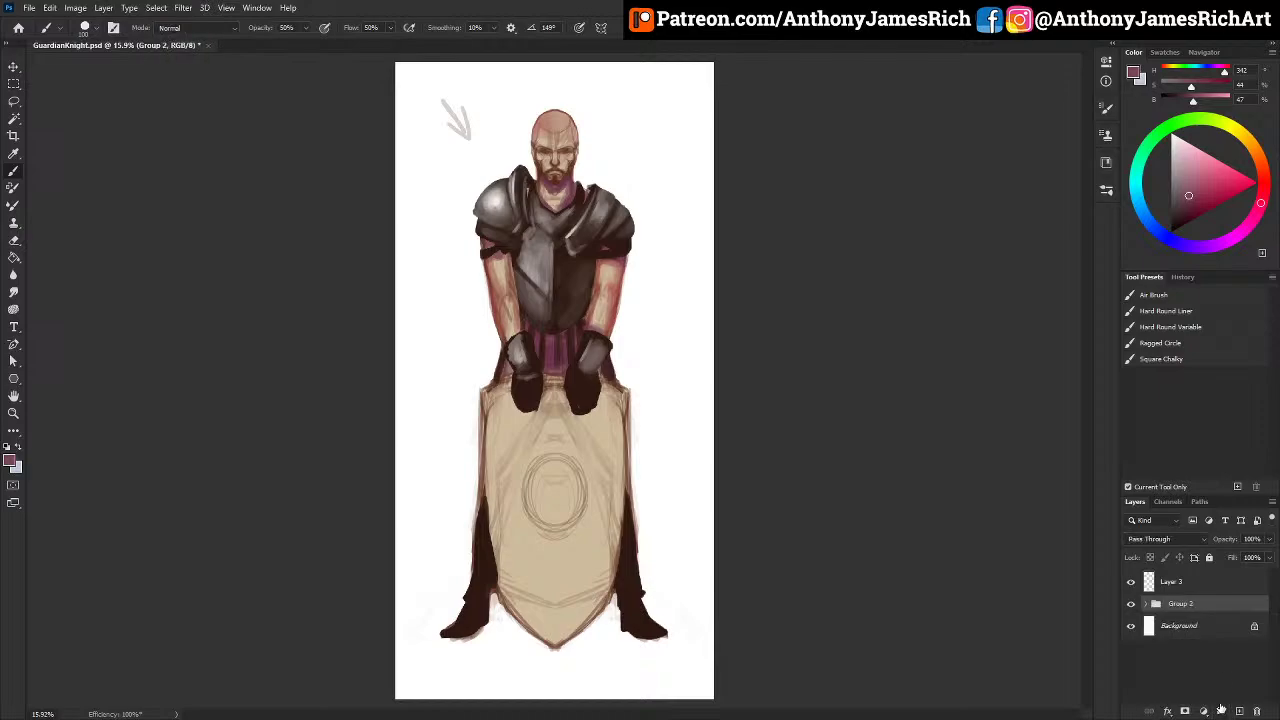
click(1131, 626)
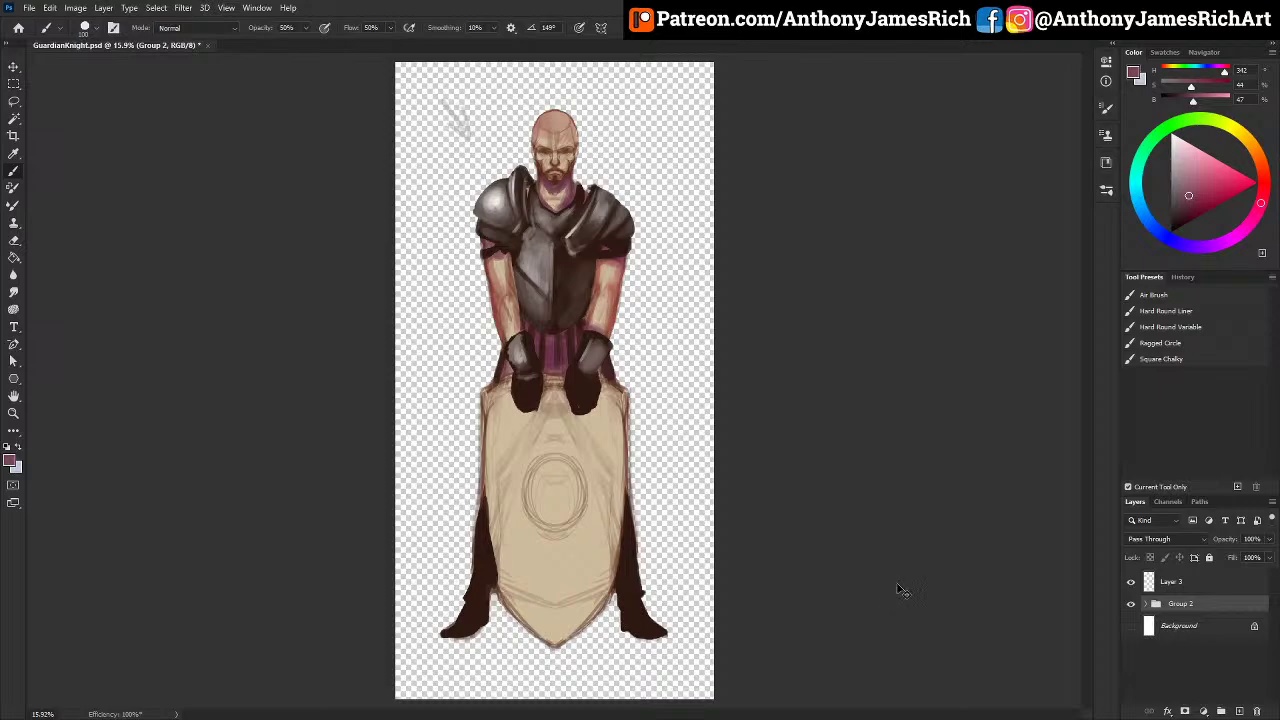
key(ctrl+v)
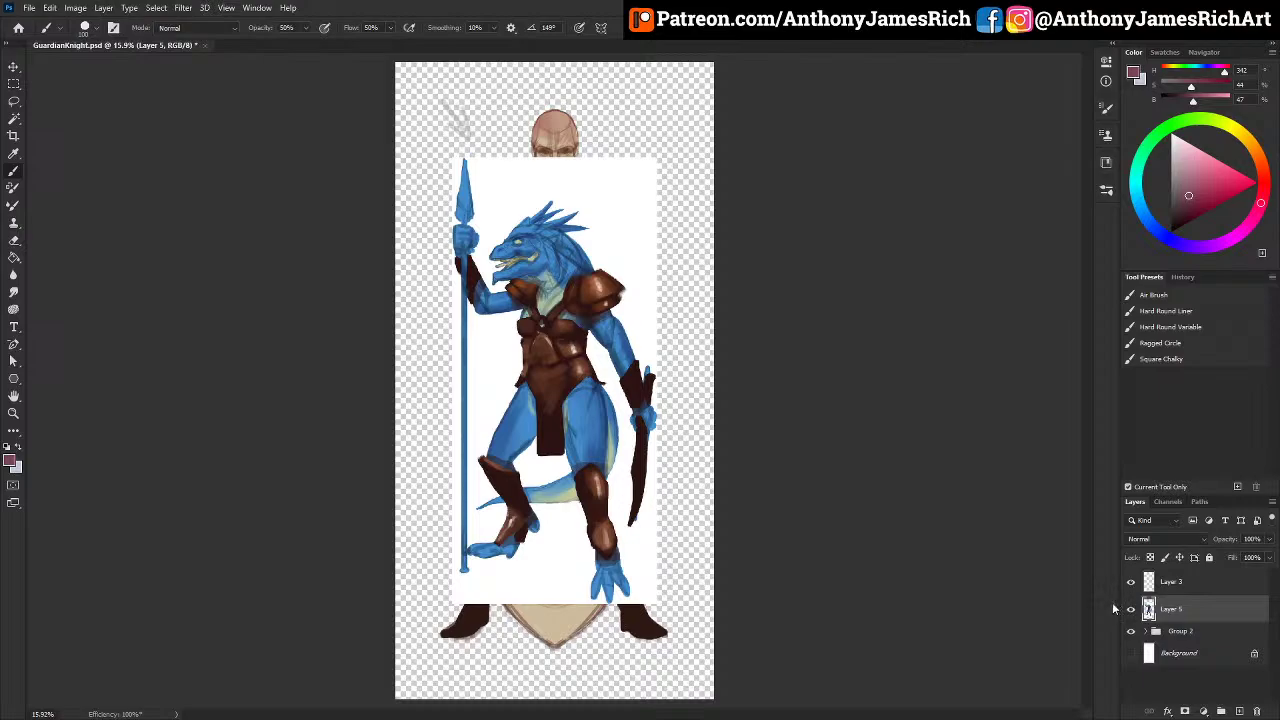
key(Delete)
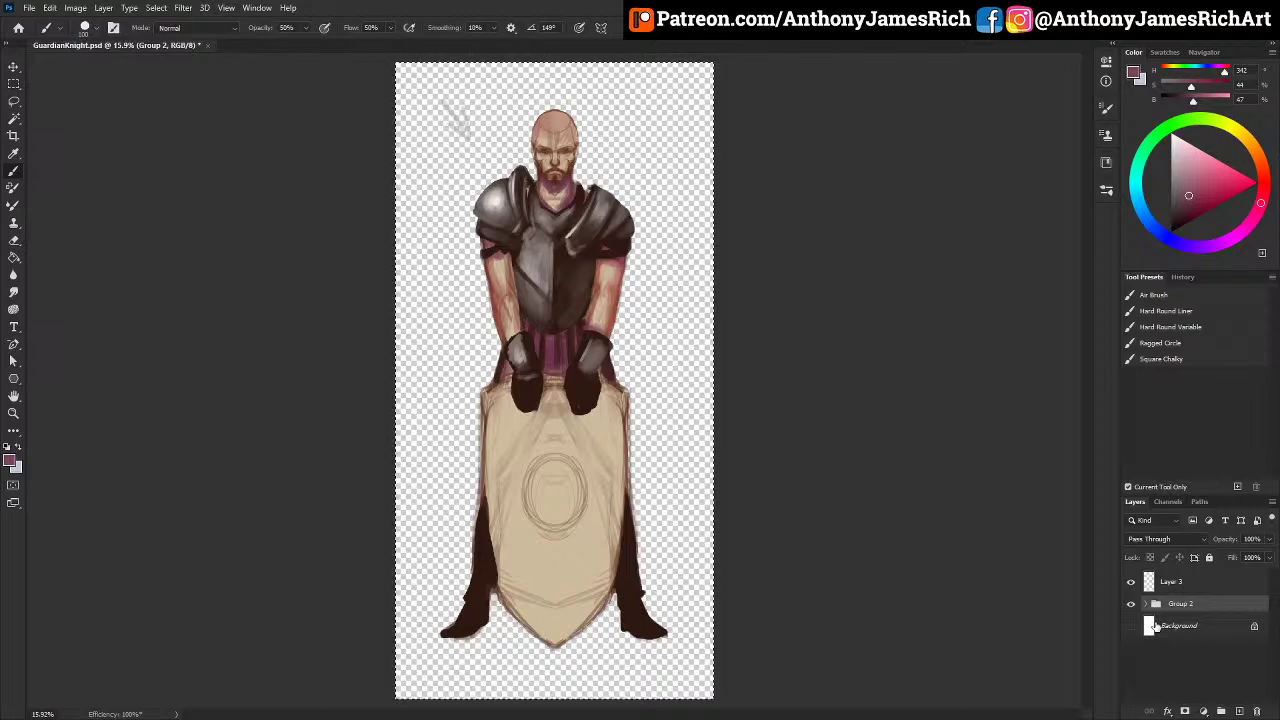
key(ctrl+z)
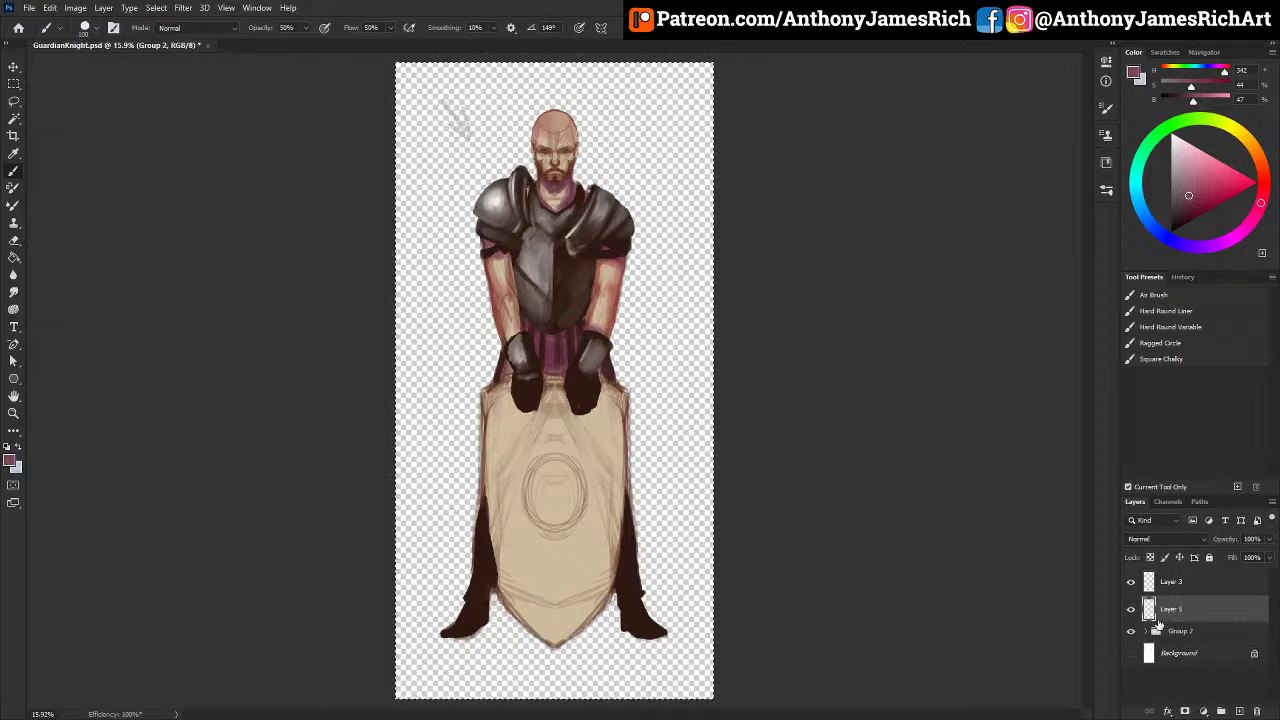
click(1131, 633)
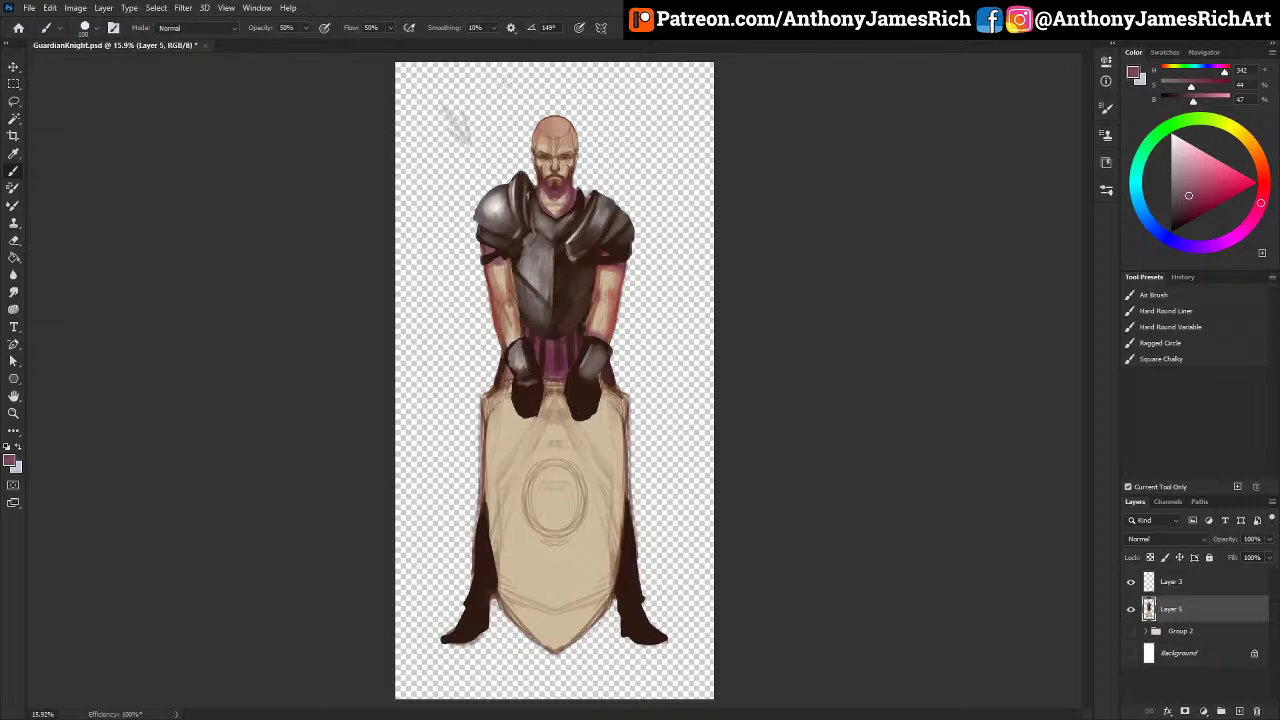
key(ctrl+z)
click(462, 134)
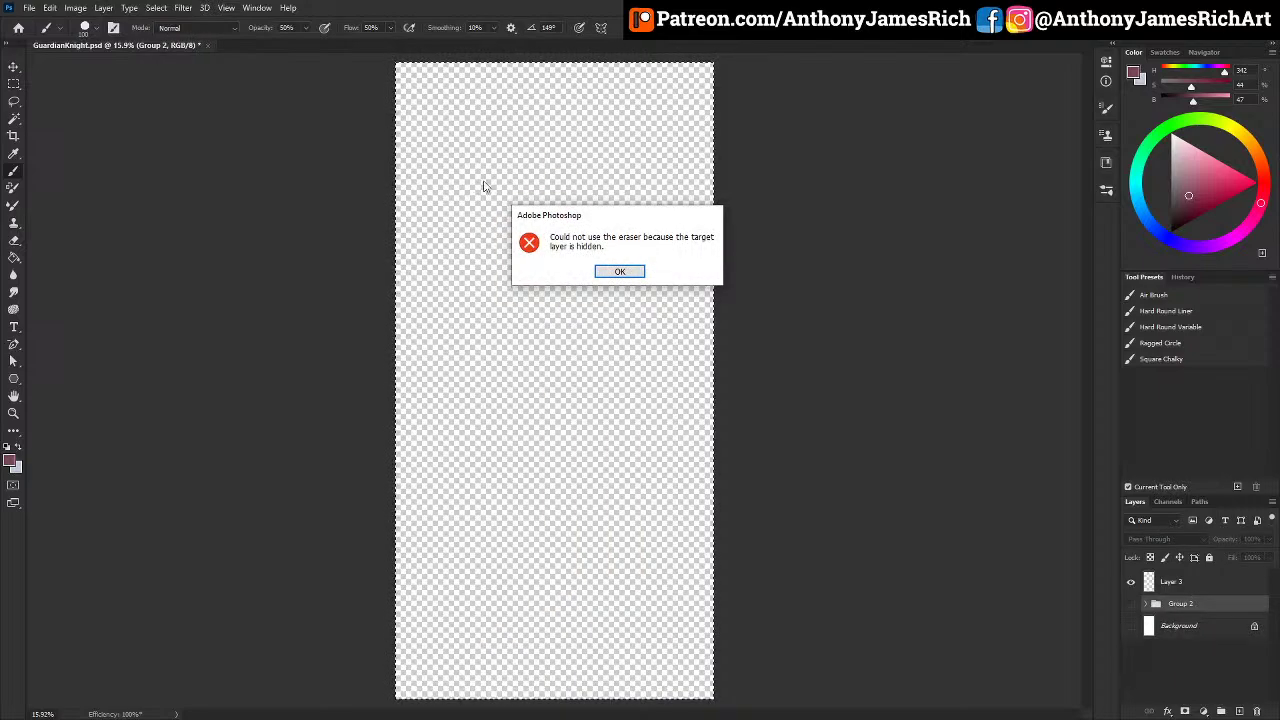
click(620, 271)
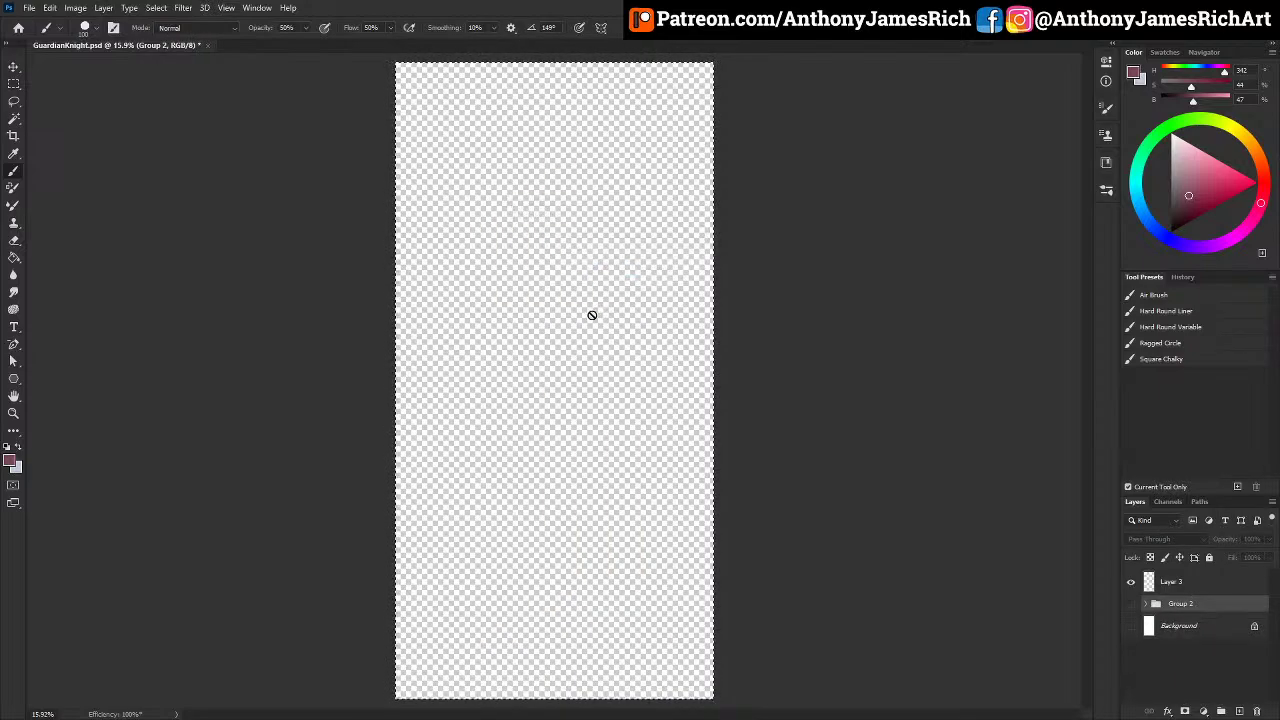
key(ctrl+z)
key(ctrl+z)
key(ctrl+z)
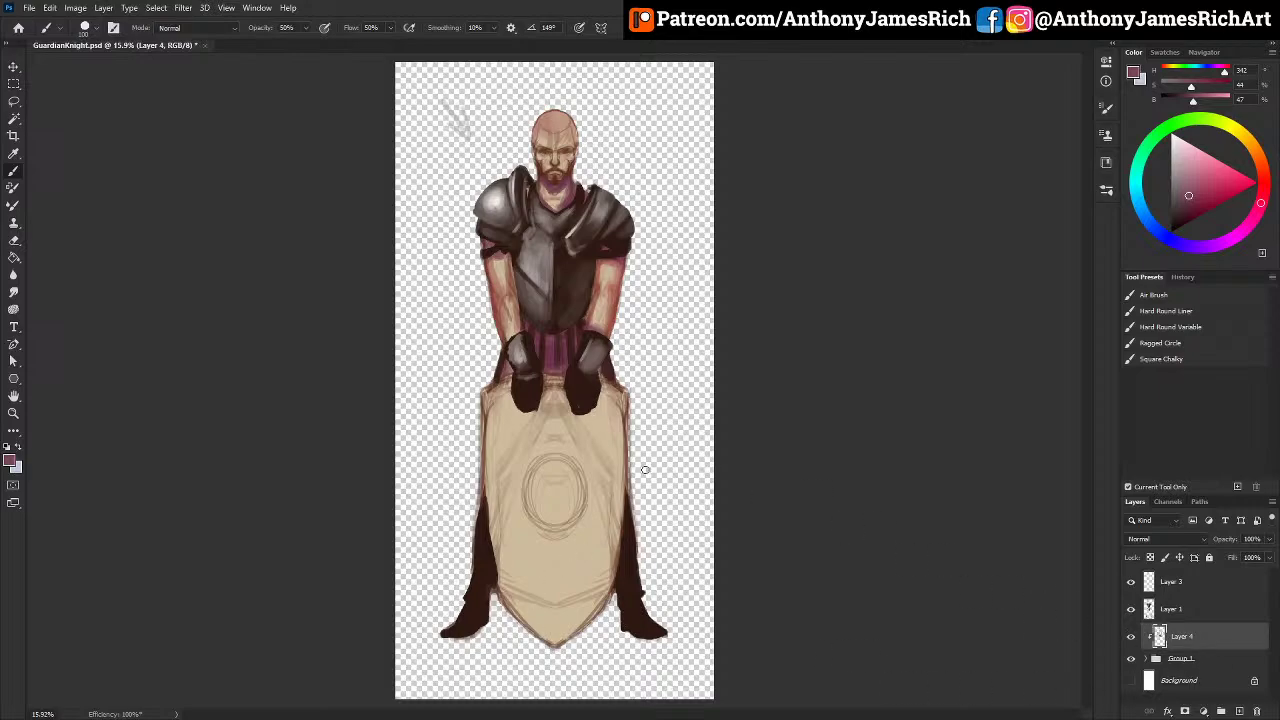
key(ctrl+z)
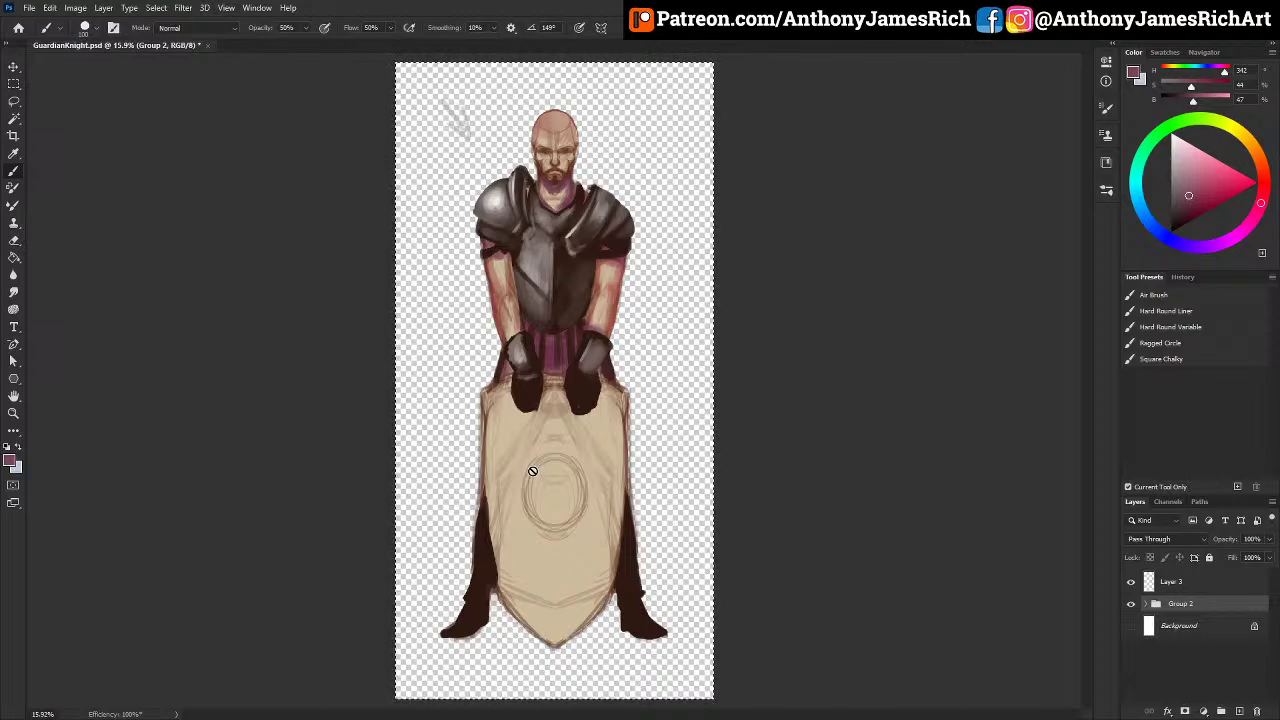
Step: Create a merged copy of the visible knight on a new layer above Group 2, hide Group 2 and show the Background
key(ctrl+shift+alt+e)
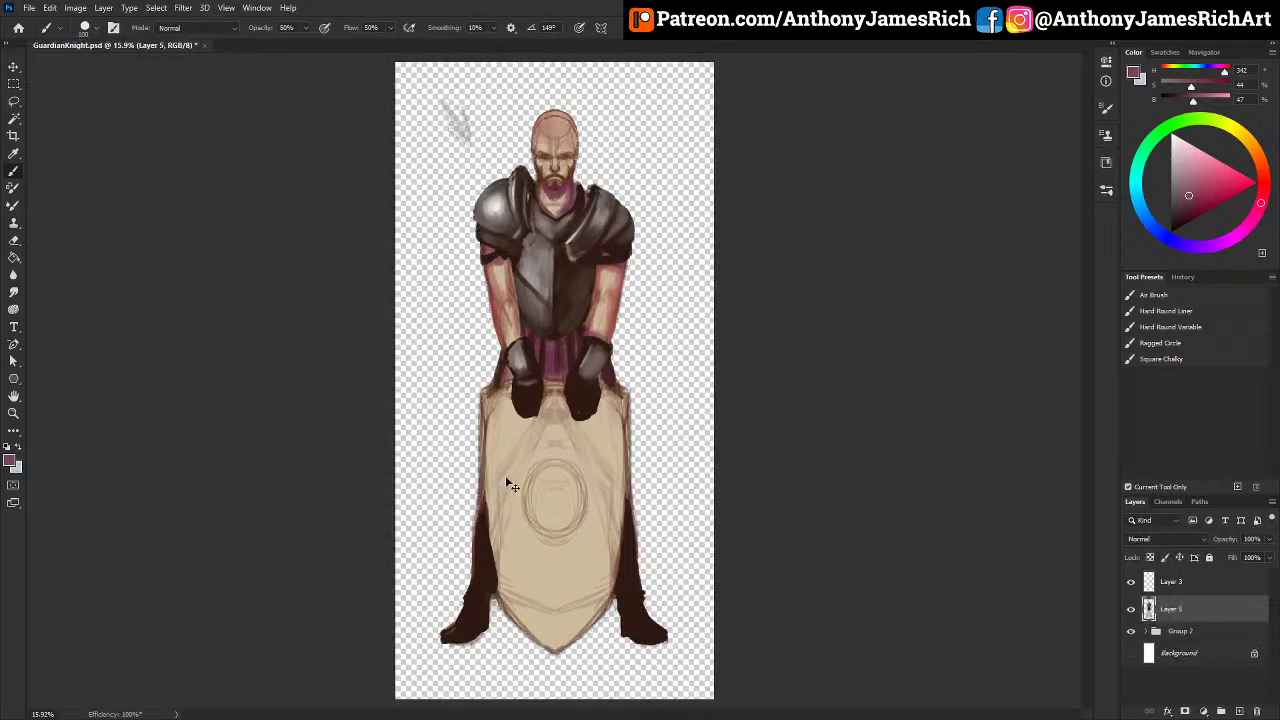
click(1130, 631)
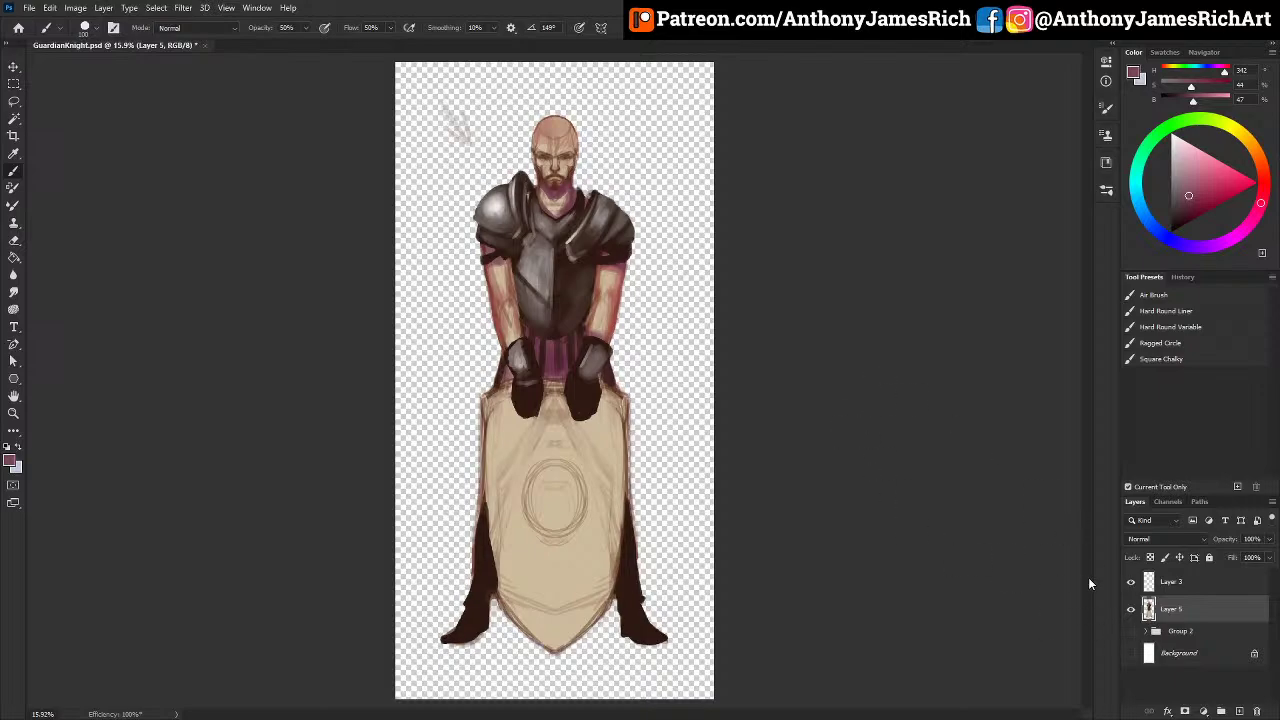
click(1130, 653)
click(1131, 631)
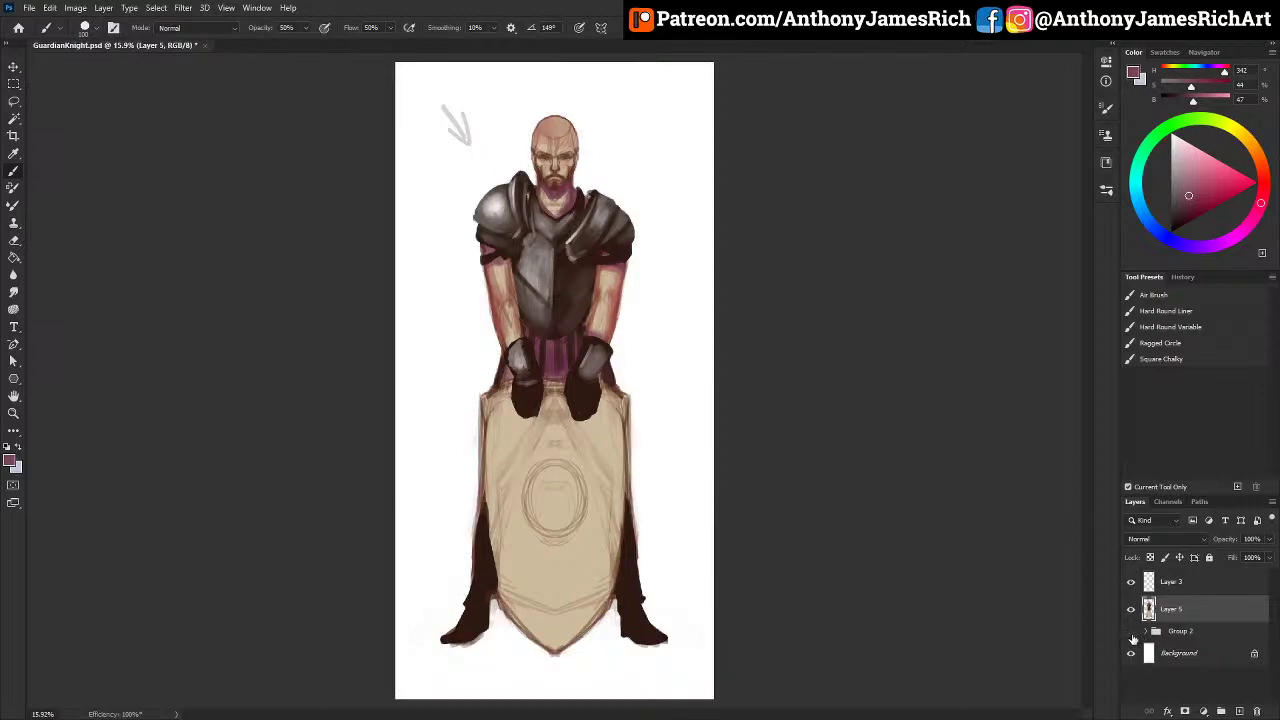
click(1145, 631)
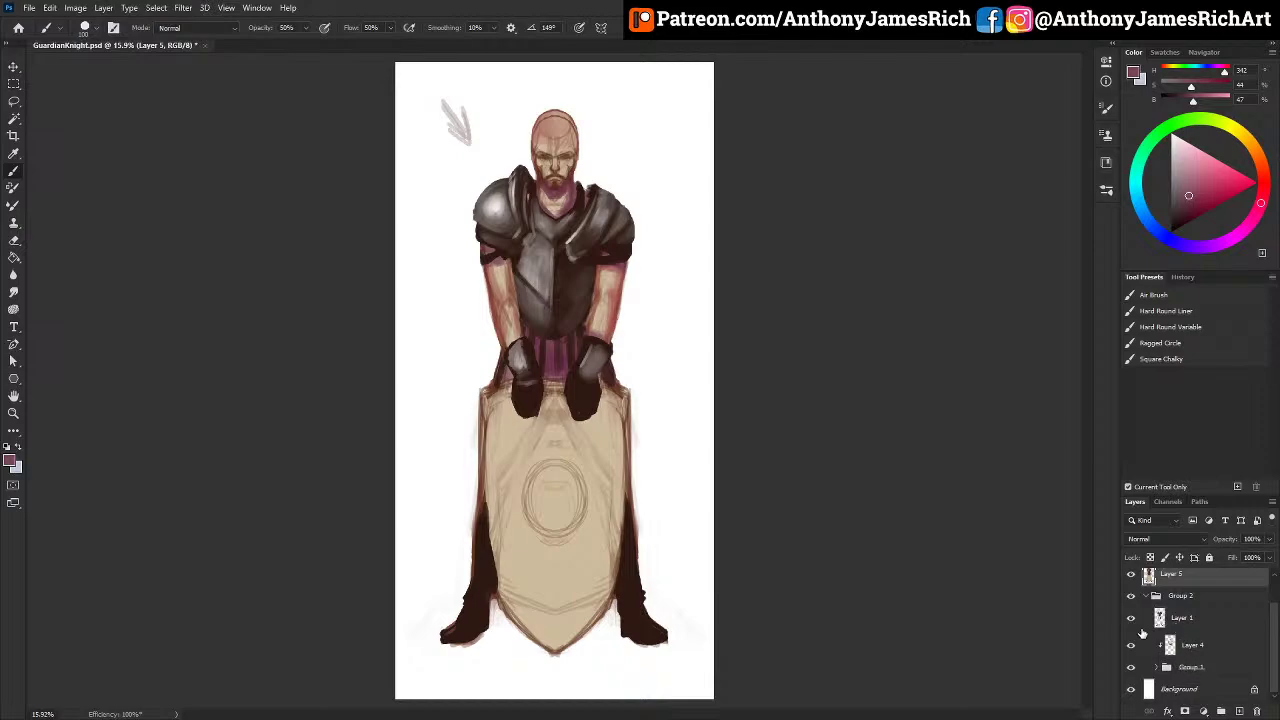
click(1147, 596)
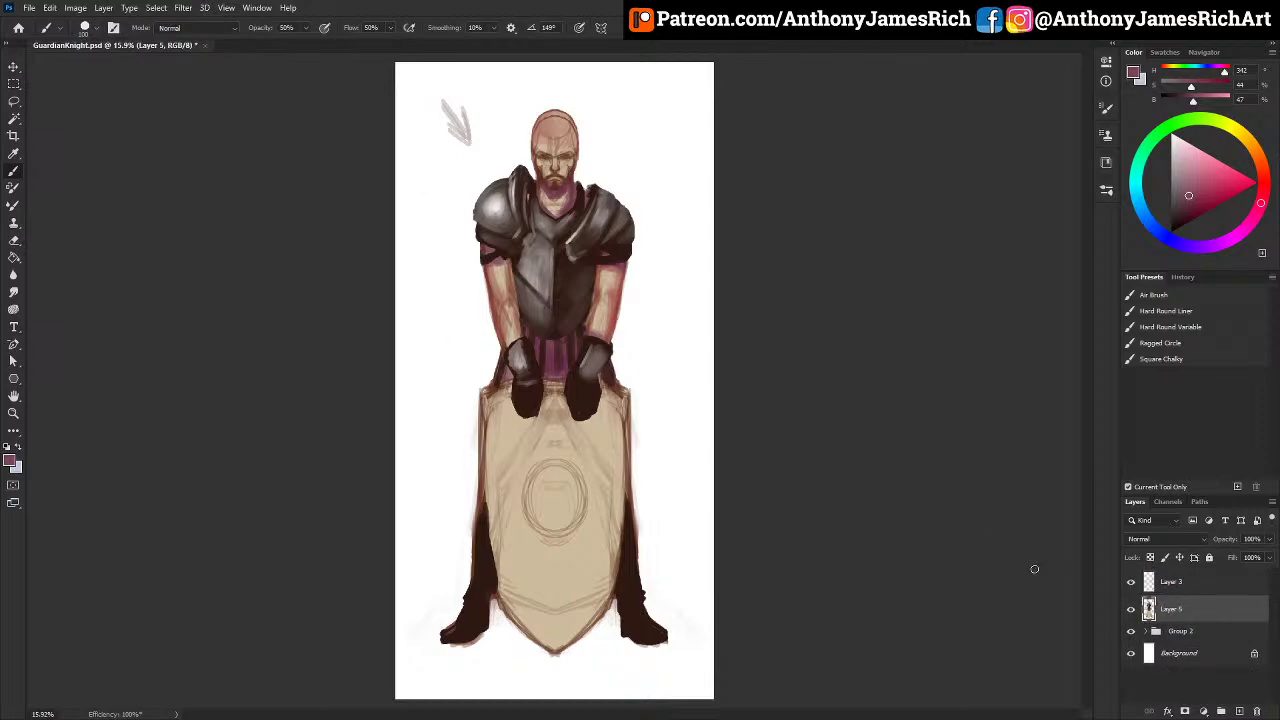
click(1131, 632)
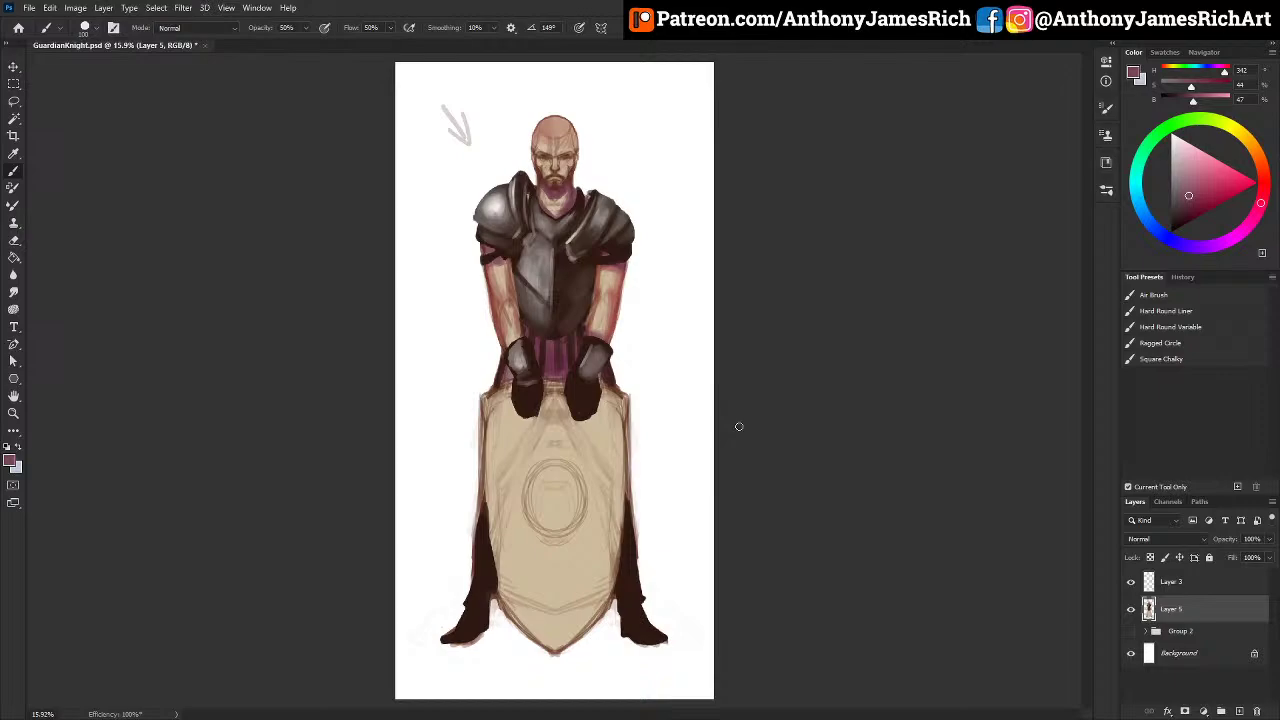
Step: Erase the light-direction arrow beside the knight's head on the merged layer using an enlarged eraser
key(])
key(])
key(e)
key(])
key(])
mouse_move(480, 103)
mouse_down()
mouse_move(463, 140)
mouse_move(448, 112)
mouse_up()
key(b)
Step: Darken the moustache, beard and eye sockets with a dark brown (H 15, S 60, B 18) sampled from the armor beside the neck
key(ctrl+plus)
key(ctrl+plus)
key(ctrl+plus)
key(ctrl+plus)
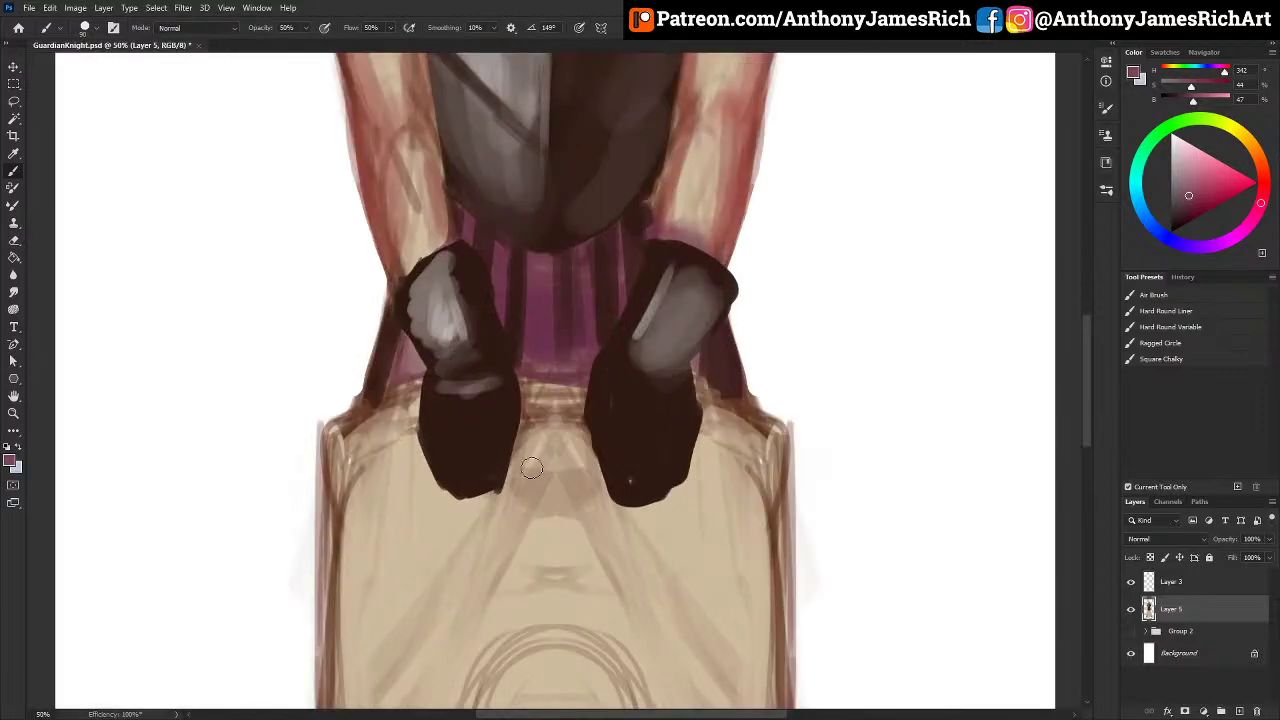
scroll(436, 445, up, 5)
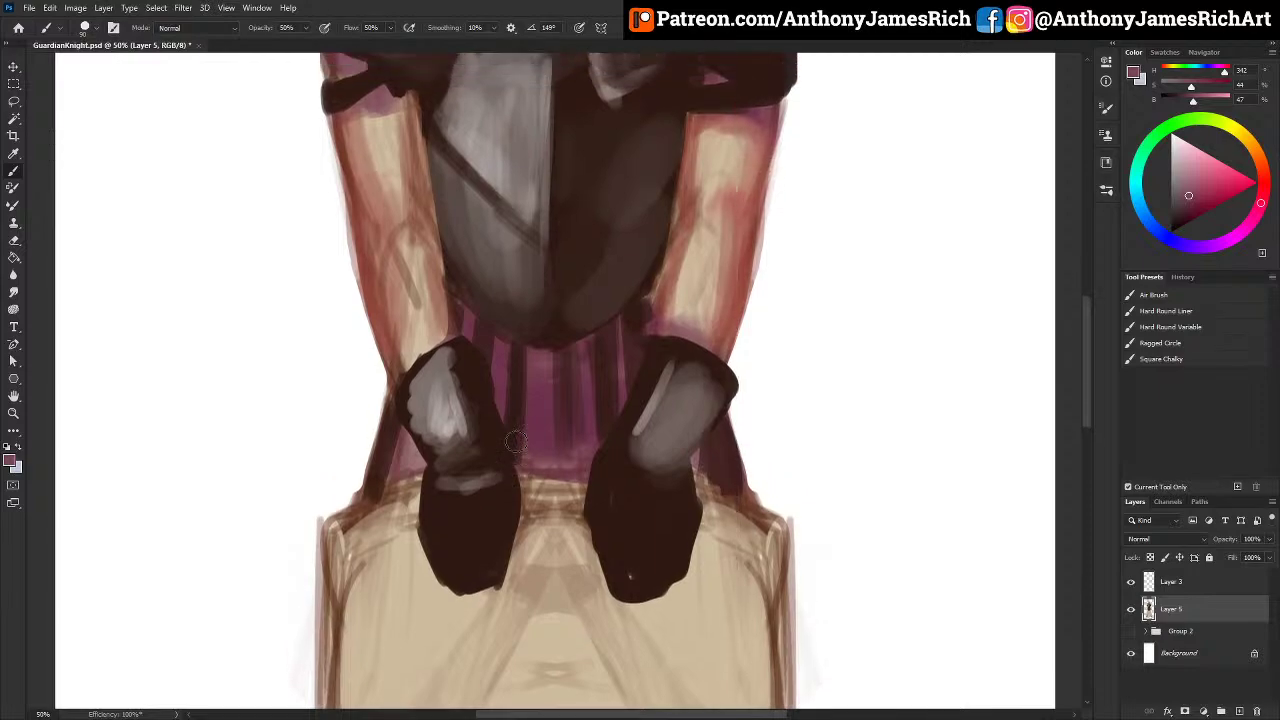
key(ctrl+minus)
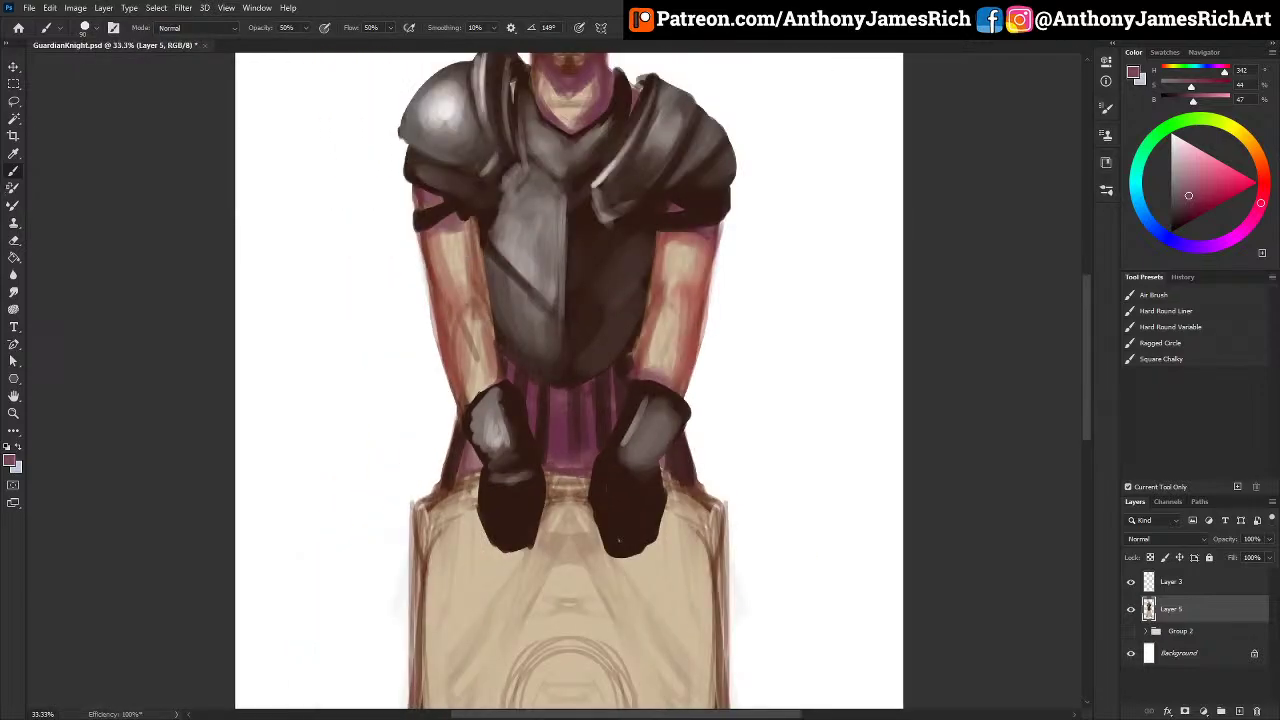
click(72, 8)
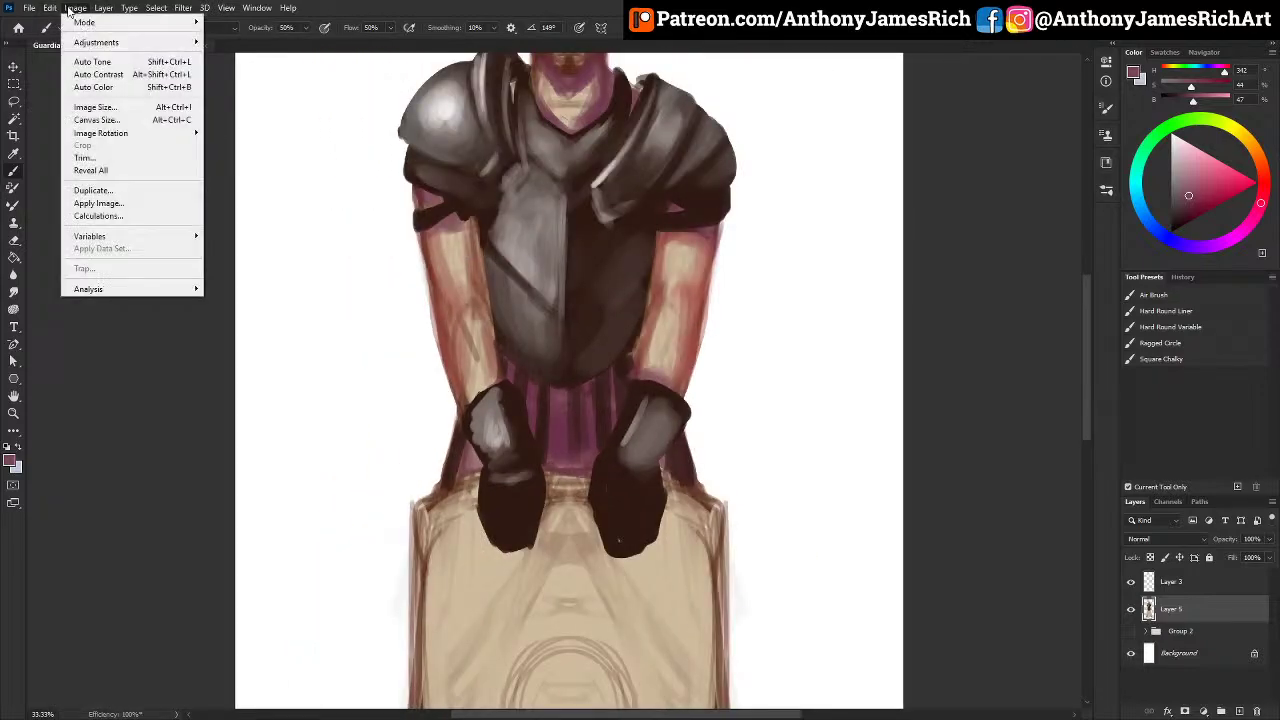
click(165, 362)
scroll(178, 386, up, 6)
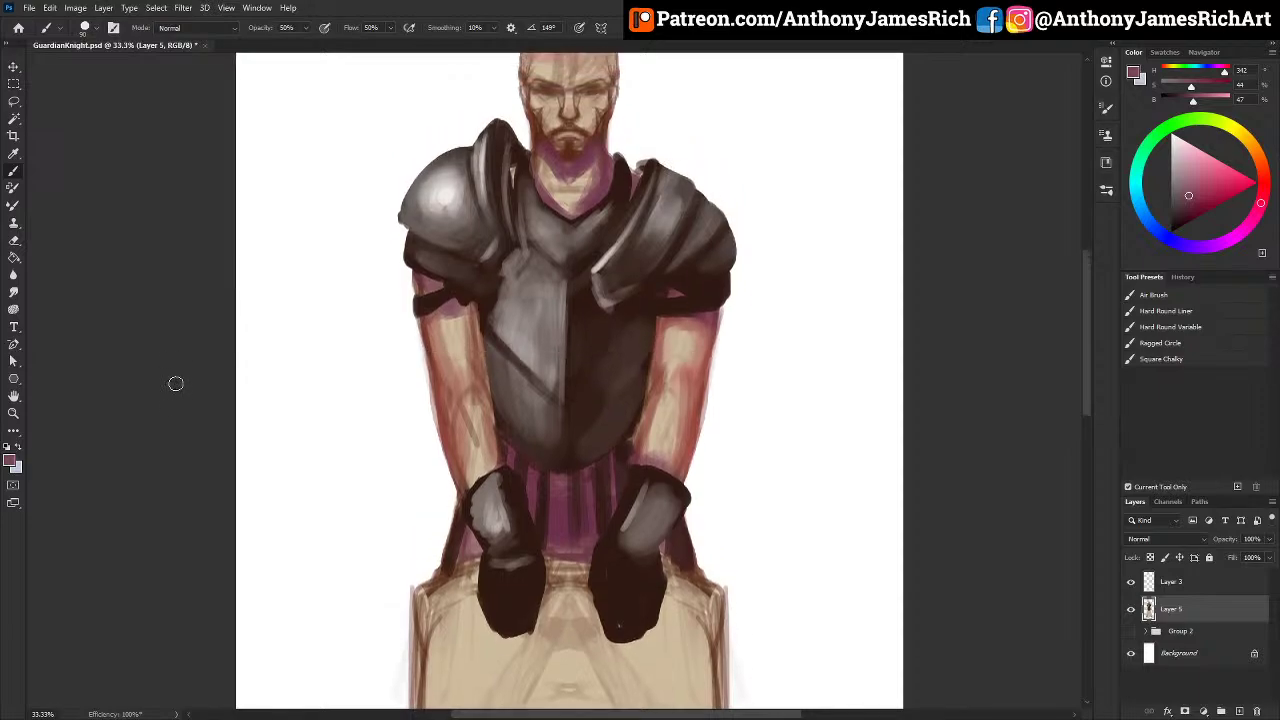
scroll(175, 382, up, 2)
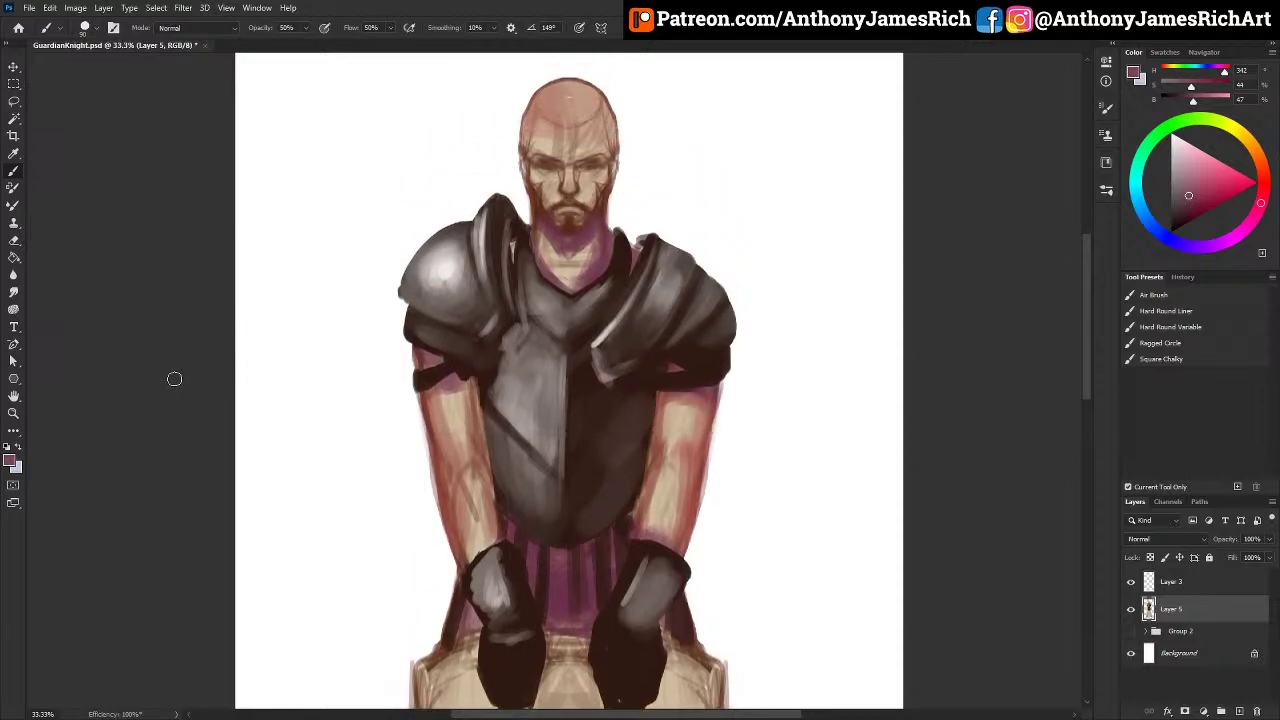
alt+click(625, 262)
drag(632, 246, 628, 270)
mouse_move(580, 221)
mouse_down()
mouse_move(562, 230)
mouse_move(582, 232)
mouse_move(585, 209)
mouse_up()
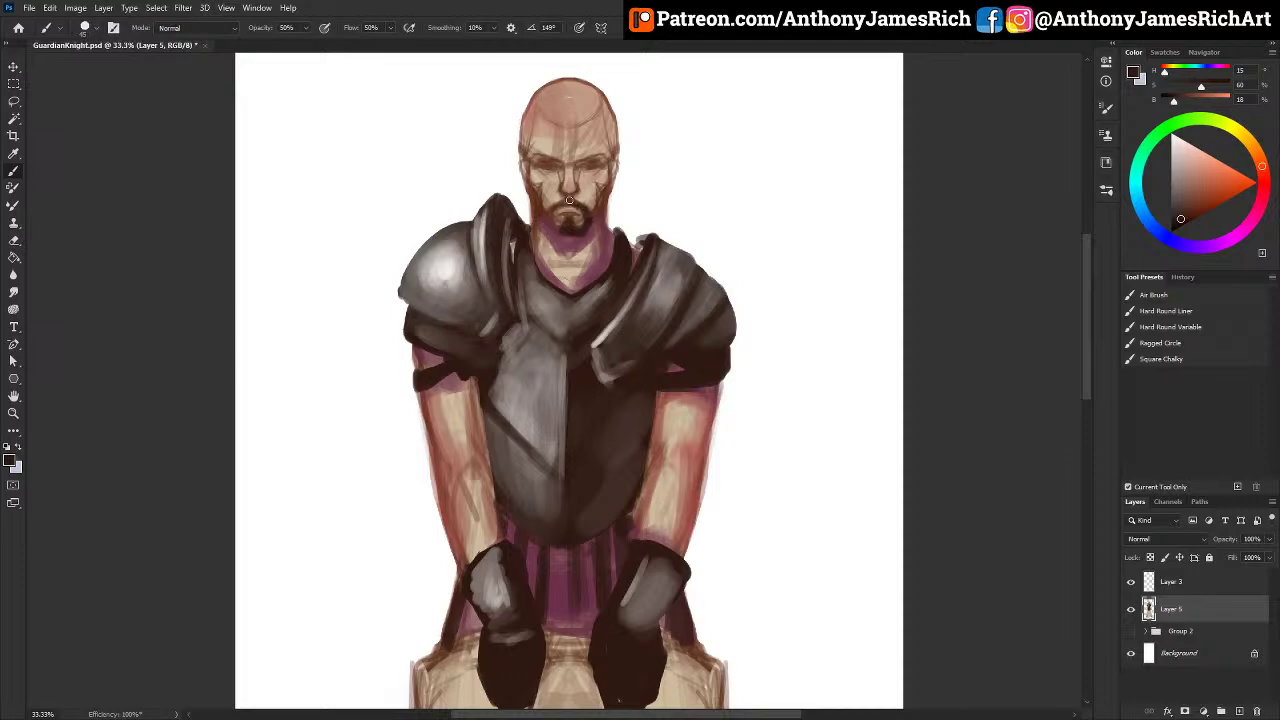
drag(551, 220, 572, 234)
mouse_move(553, 163)
mouse_down()
mouse_move(532, 164)
mouse_move(595, 165)
mouse_up()
Step: Refine the shading around the eyes, nose and cheeks with skin and brown tones sampled from the face
alt+click(598, 195)
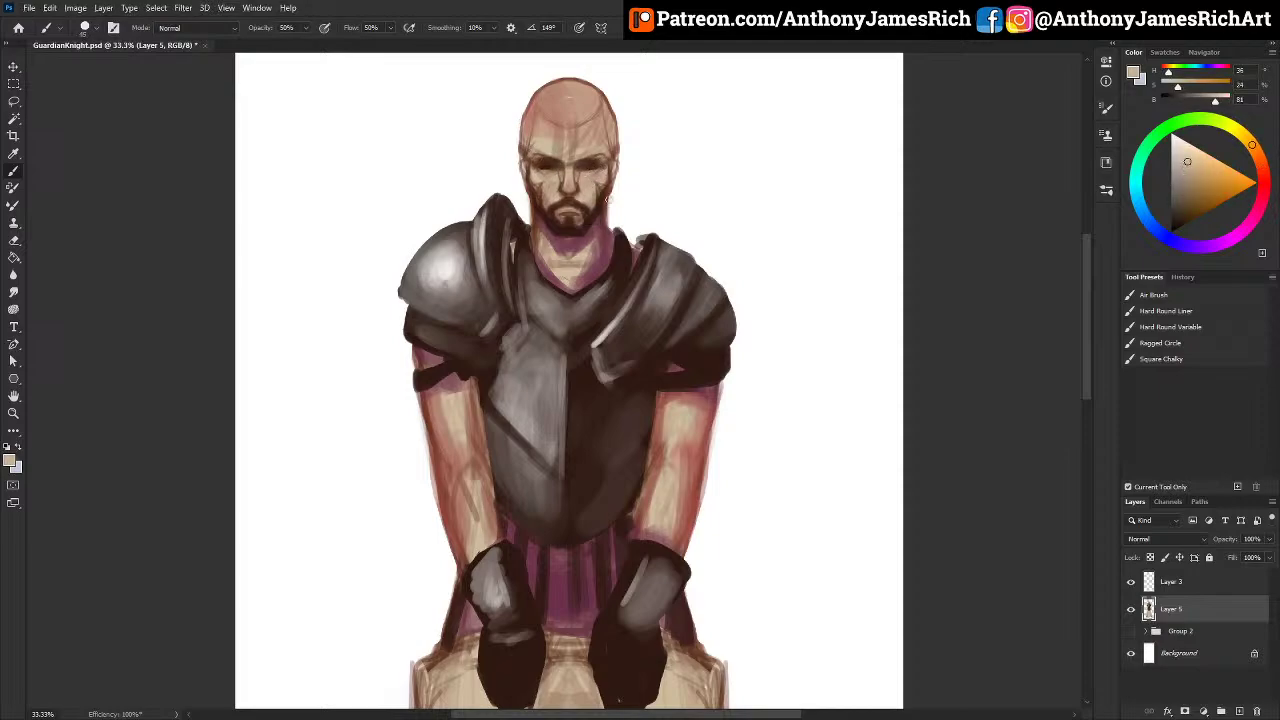
alt+click(582, 165)
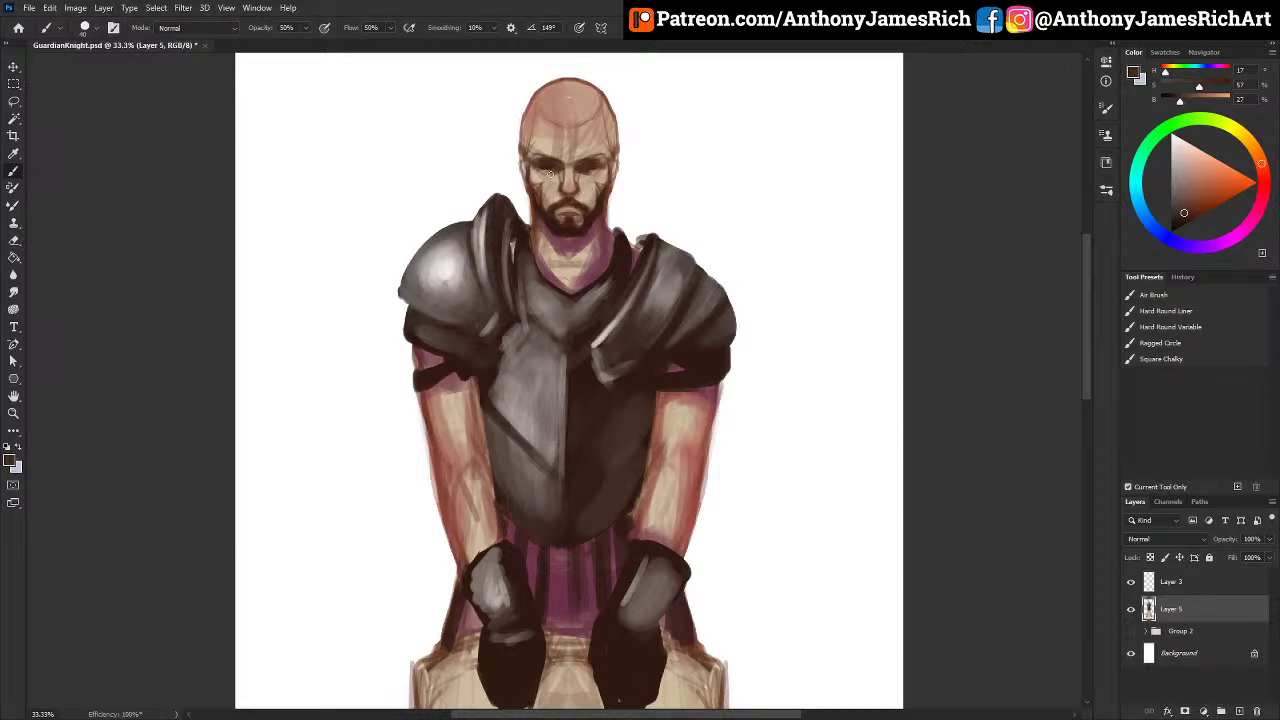
alt+click(554, 181)
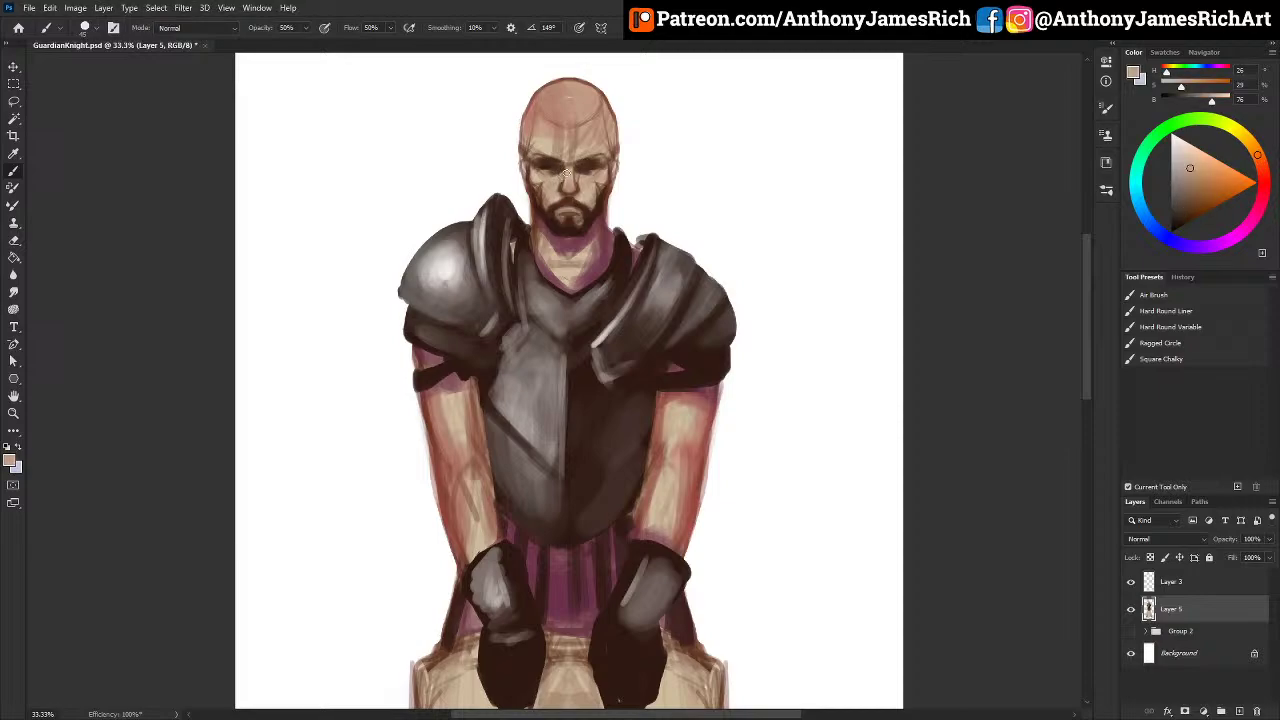
alt+click(563, 176)
alt+click(561, 182)
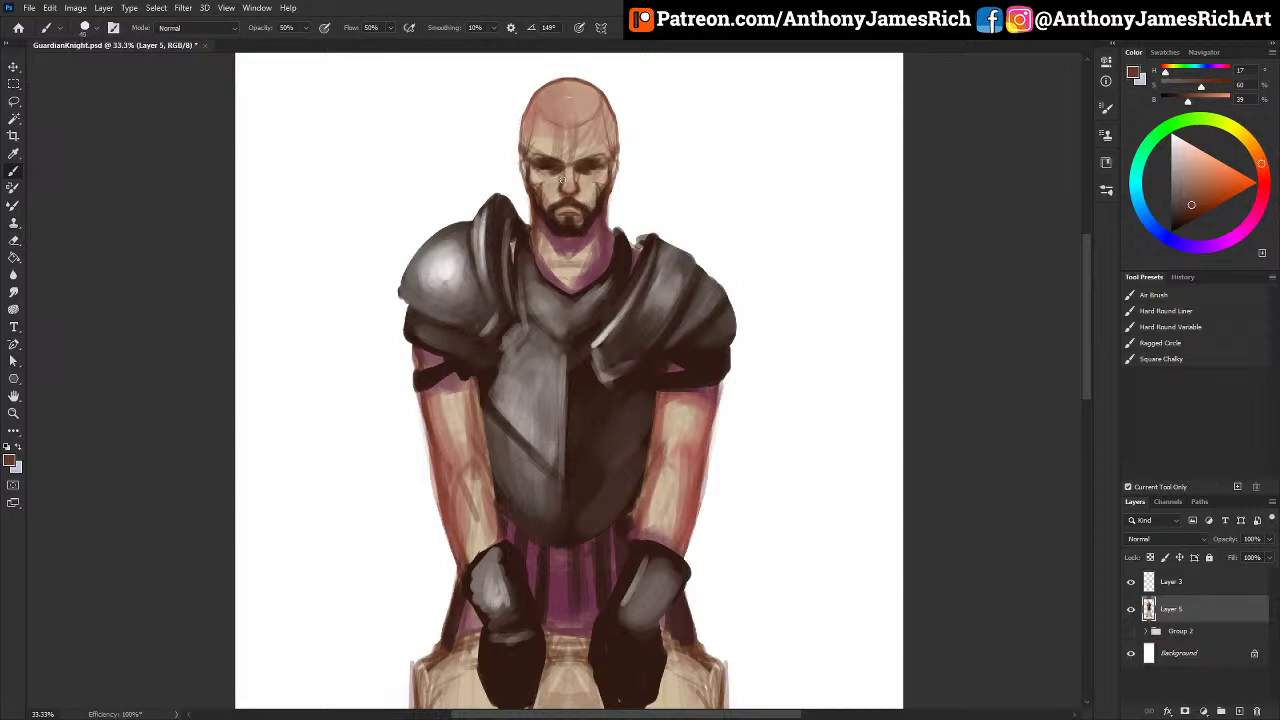
alt+click(585, 183)
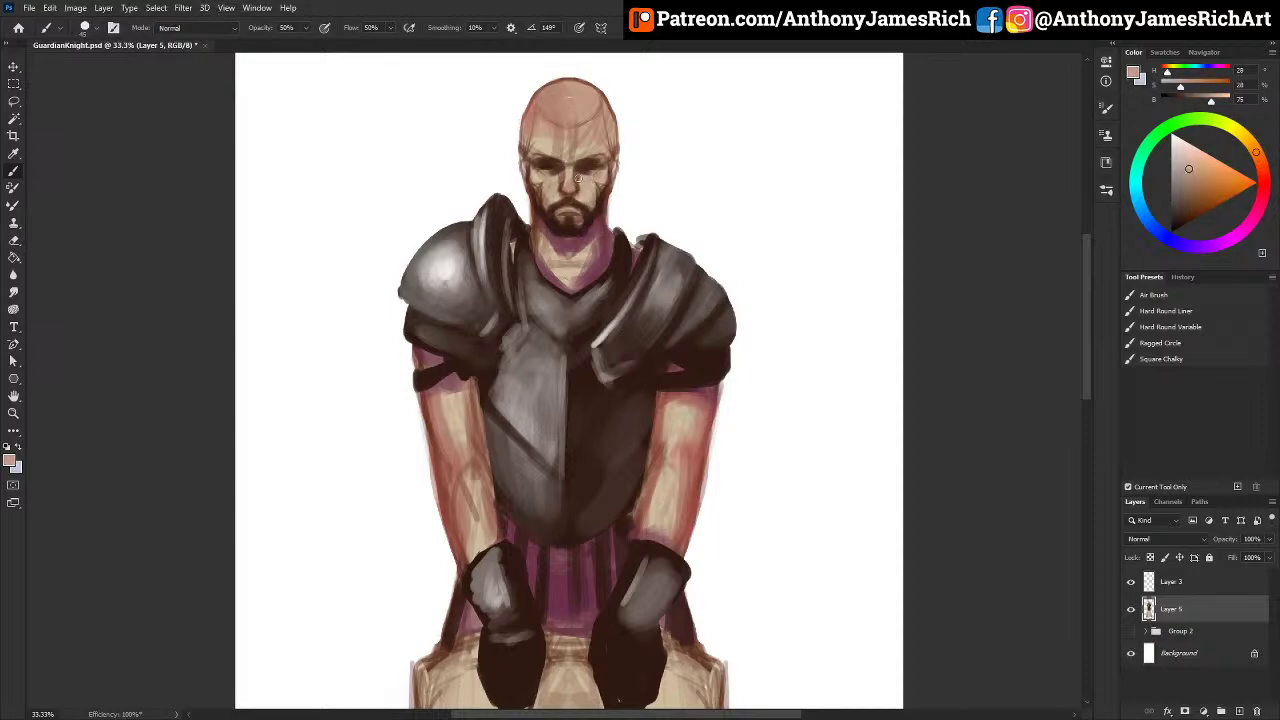
alt+click(576, 176)
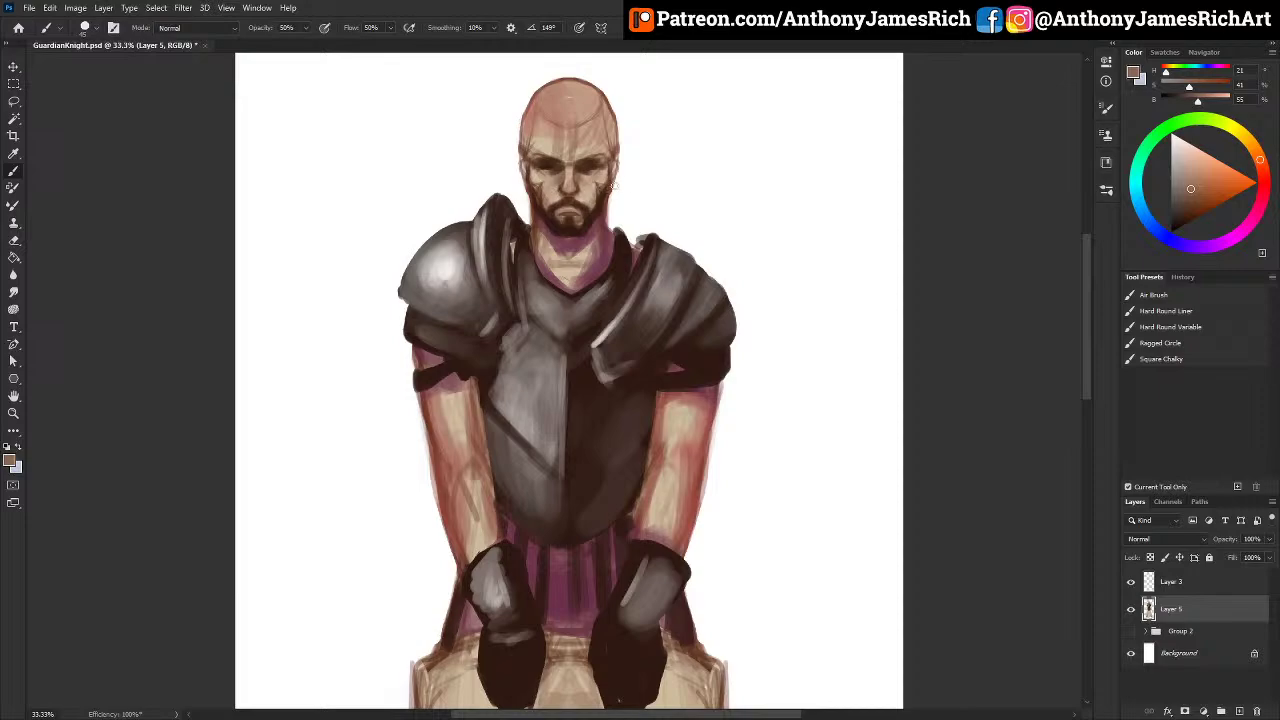
alt+click(620, 218)
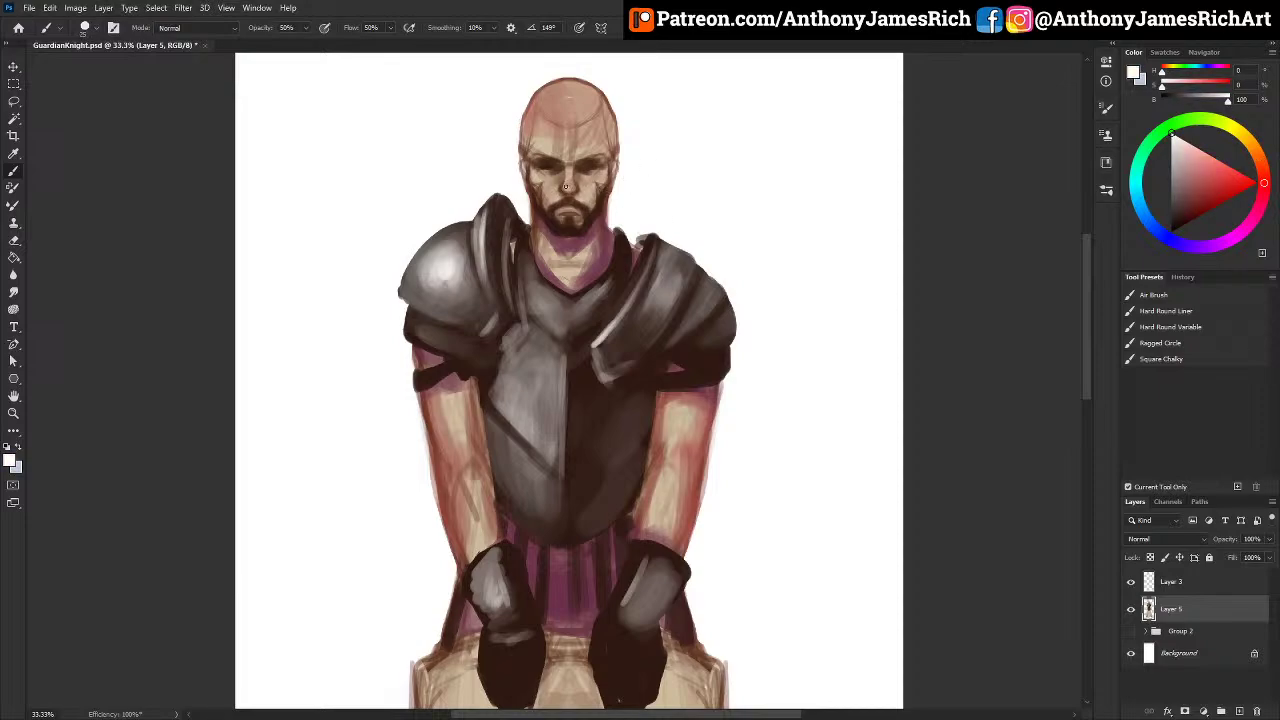
alt+click(571, 186)
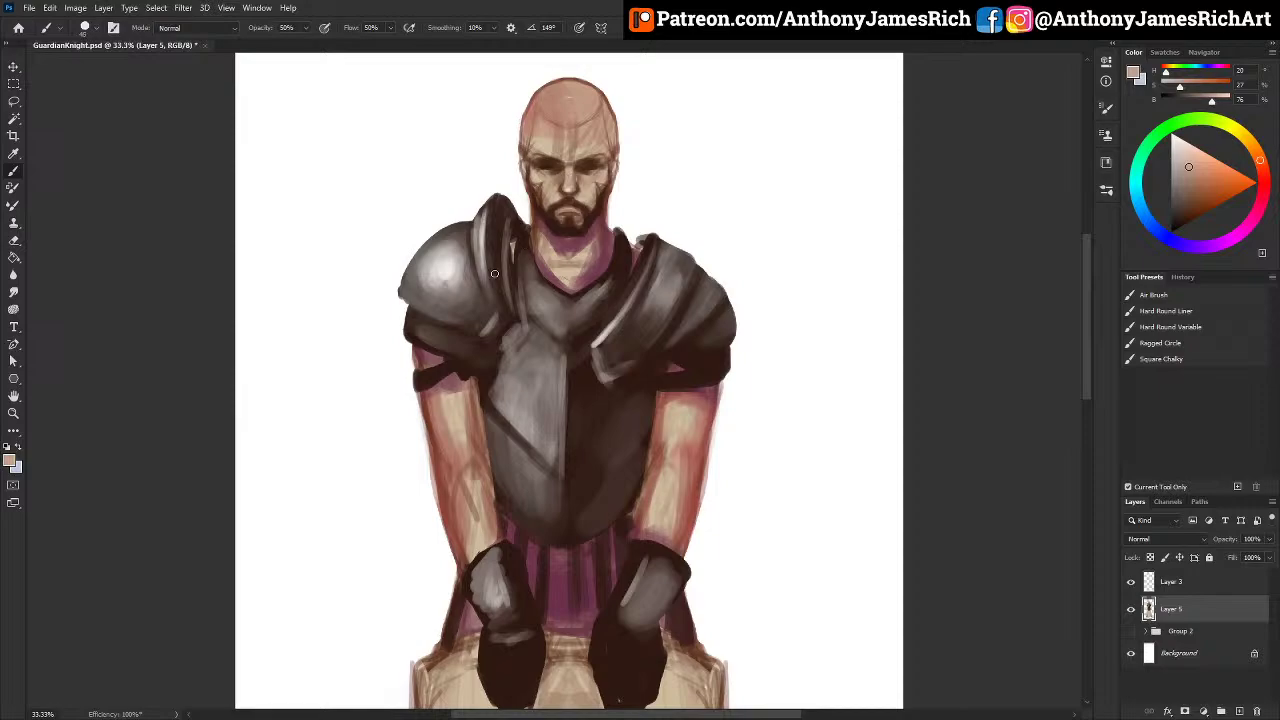
Step: Shade the scalp as cropped hair with a dark reddish brown (H 8, S 57, B 25) sampled from the beard and blended with scalp tones
alt+click(541, 205)
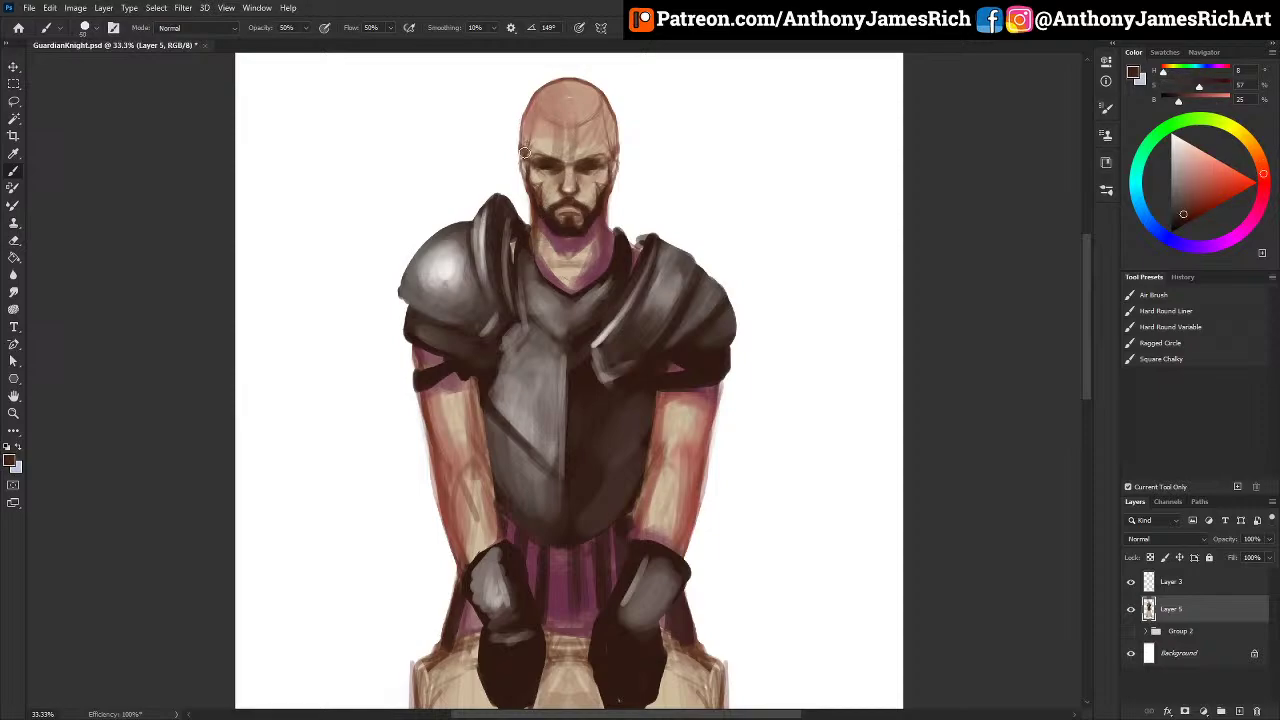
mouse_move(549, 90)
mouse_down()
mouse_move(586, 91)
mouse_move(535, 104)
mouse_move(556, 94)
mouse_move(572, 105)
mouse_move(567, 96)
mouse_move(574, 114)
mouse_move(598, 104)
mouse_move(575, 88)
mouse_move(589, 92)
mouse_move(613, 141)
mouse_move(599, 106)
mouse_move(548, 107)
mouse_move(580, 115)
mouse_up()
key(bracketright)
key(bracketright)
key(bracketright)
alt+click(556, 95)
key(bracketleft)
key(bracketleft)
alt+click(596, 102)
key(alt)
Step: Deepen the hair along both temples and the sides of the head with a dark brown (H 15, S 58, B 21) sampled from the beard
alt+click(601, 197)
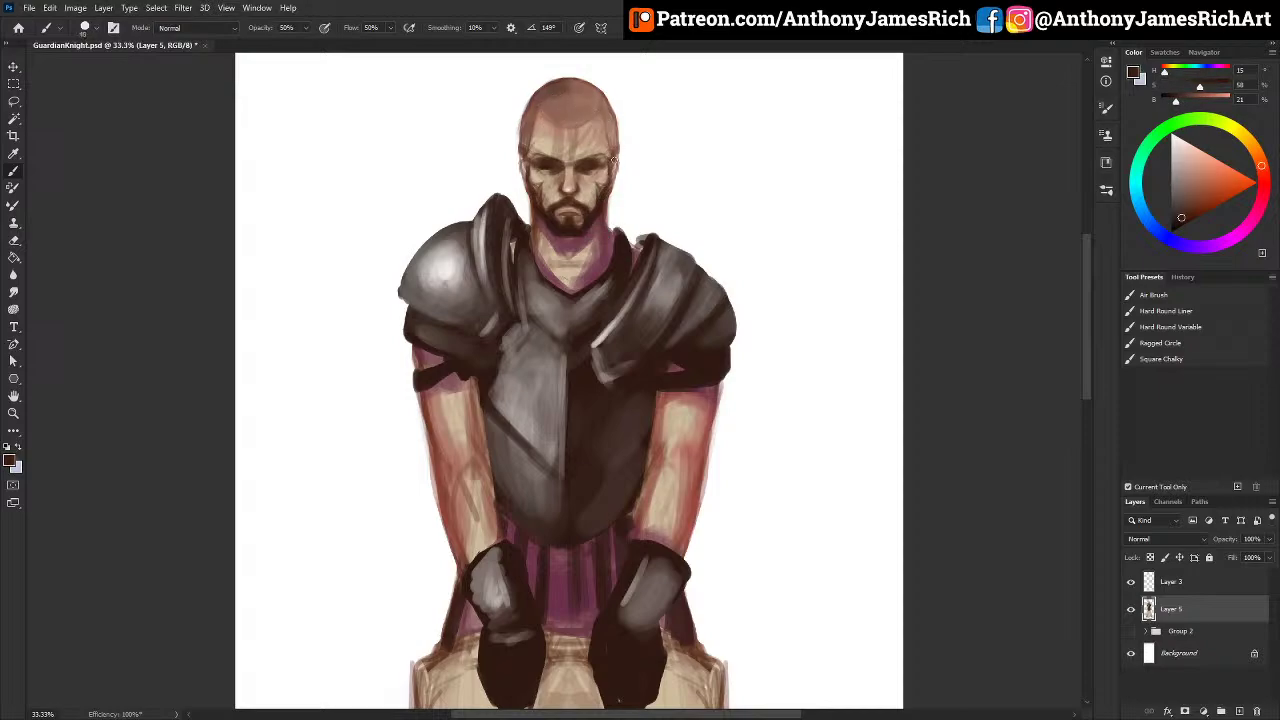
mouse_move(614, 160)
mouse_down()
mouse_move(613, 97)
mouse_move(613, 132)
mouse_up()
key(])
mouse_move(523, 152)
mouse_down()
mouse_move(529, 110)
mouse_move(521, 148)
mouse_move(557, 78)
mouse_move(541, 93)
mouse_move(579, 85)
mouse_move(604, 102)
mouse_move(557, 89)
mouse_move(611, 147)
mouse_up()
key(])
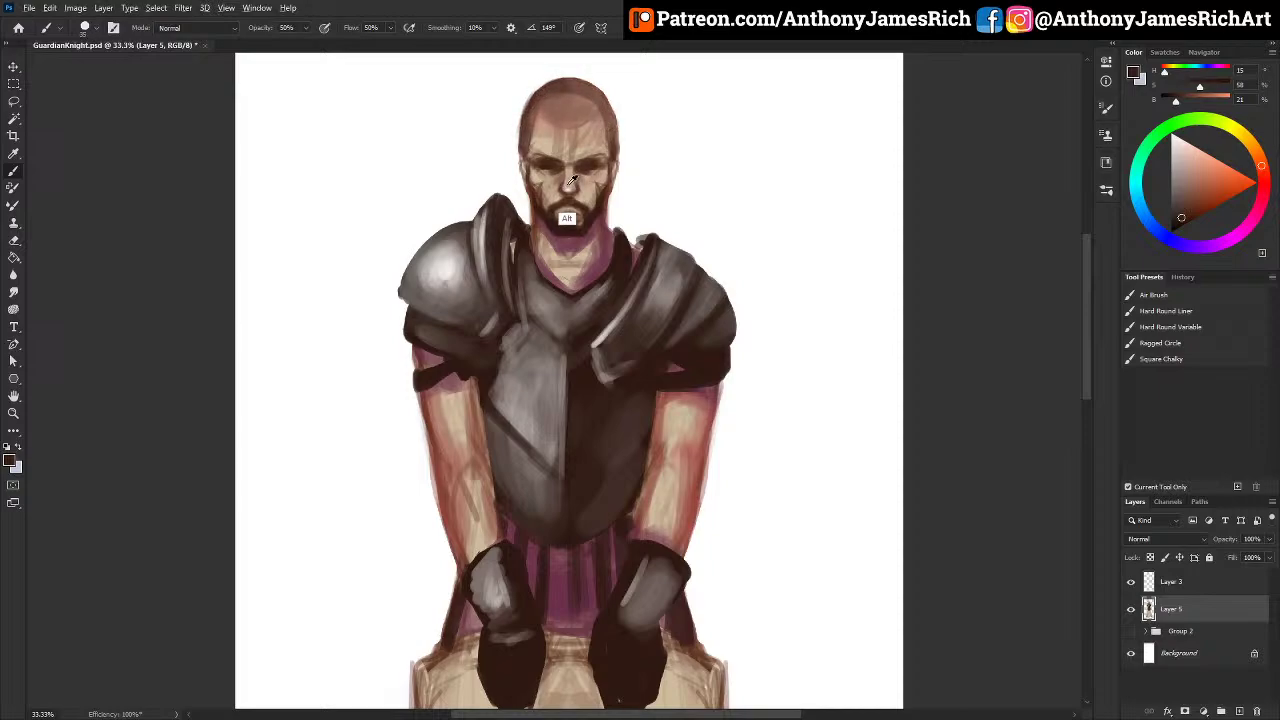
Step: Smooth the forehead below the hairline with a light skin tone (H 27, S 26, B 78) and add a white highlight above the brow
key(])
key(])
key(])
key(])
key(])
alt+click(566, 190)
alt+click(547, 142)
mouse_move(546, 141)
mouse_down()
mouse_move(594, 124)
mouse_move(562, 150)
mouse_up()
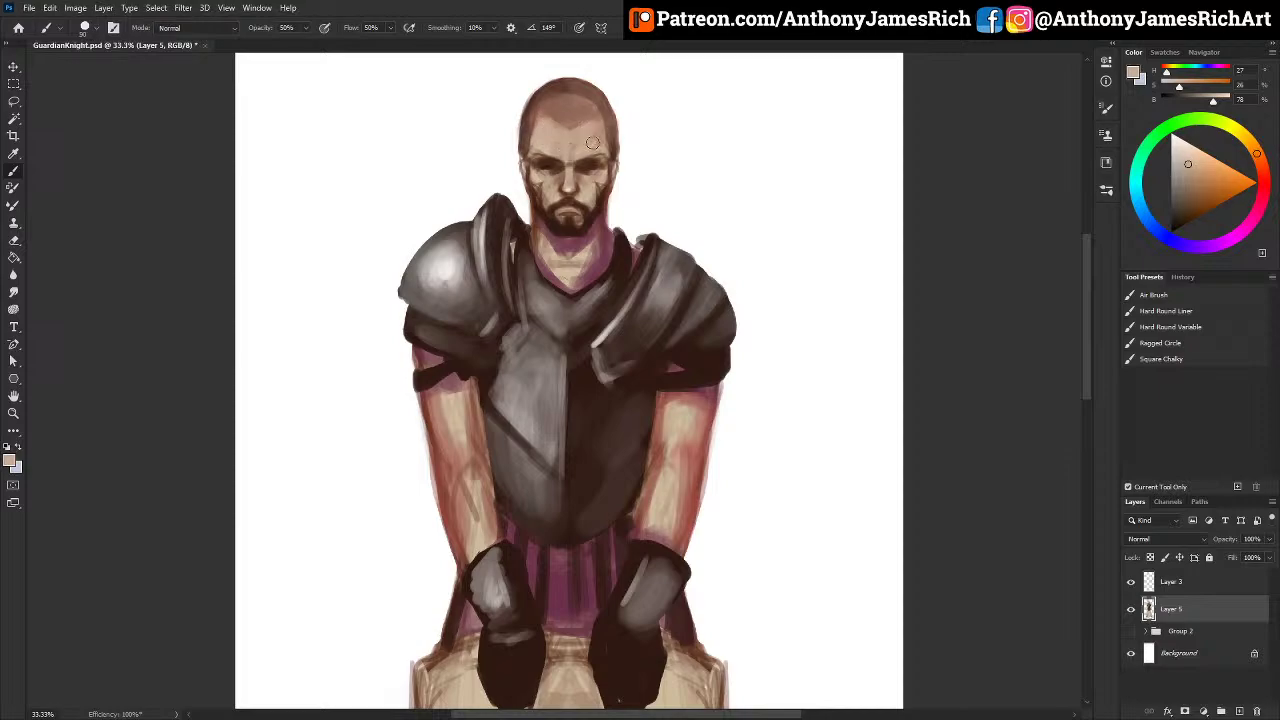
alt+click(648, 197)
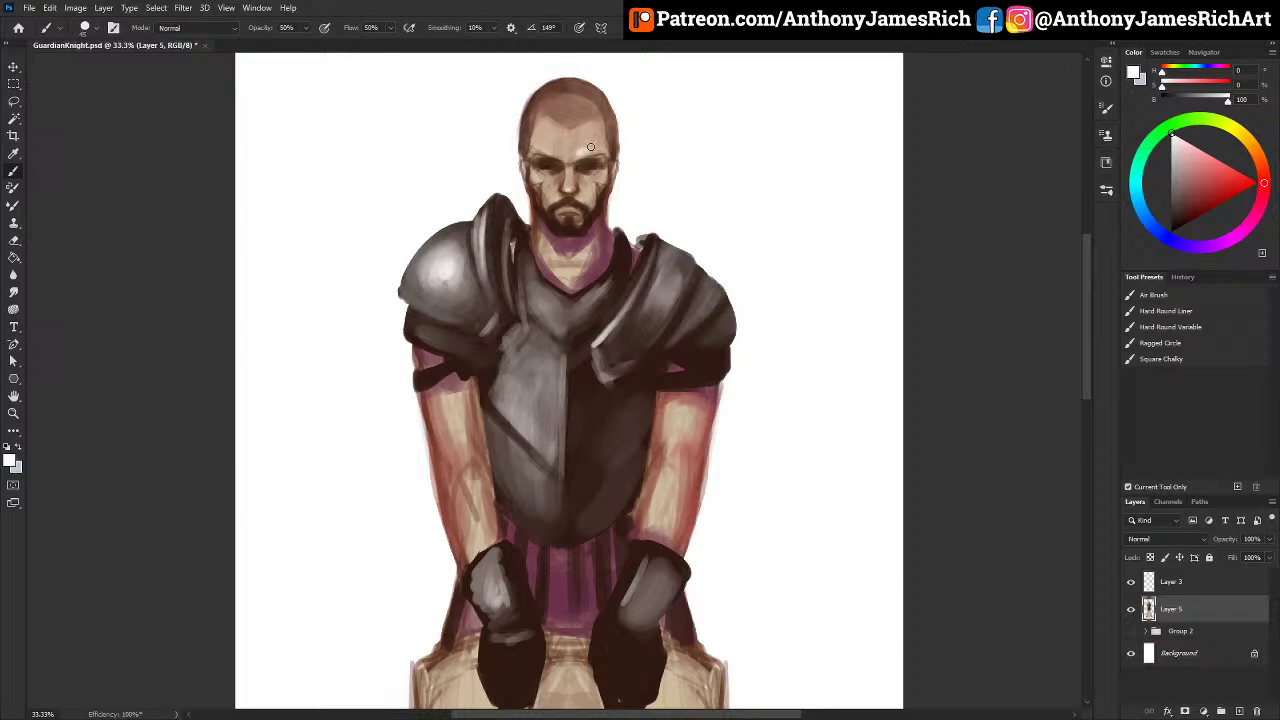
Step: Cover the sketchy neck area with a mid-brown skin tone (H 16, S 38, B 59) sampled from the head, using an enlarged brush
alt+click(575, 239)
alt+click(574, 261)
alt+click(576, 249)
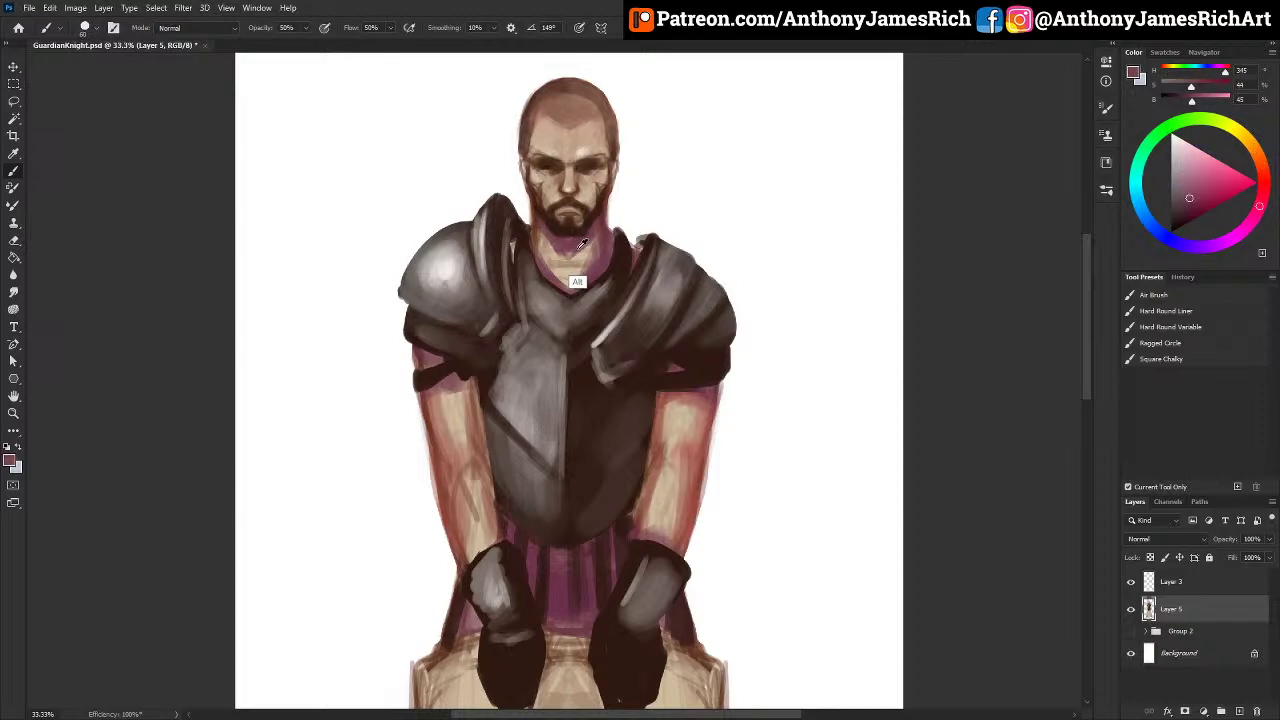
alt+click(592, 117)
key(bracketright)
key(bracketright)
key(bracketright)
key(bracketright)
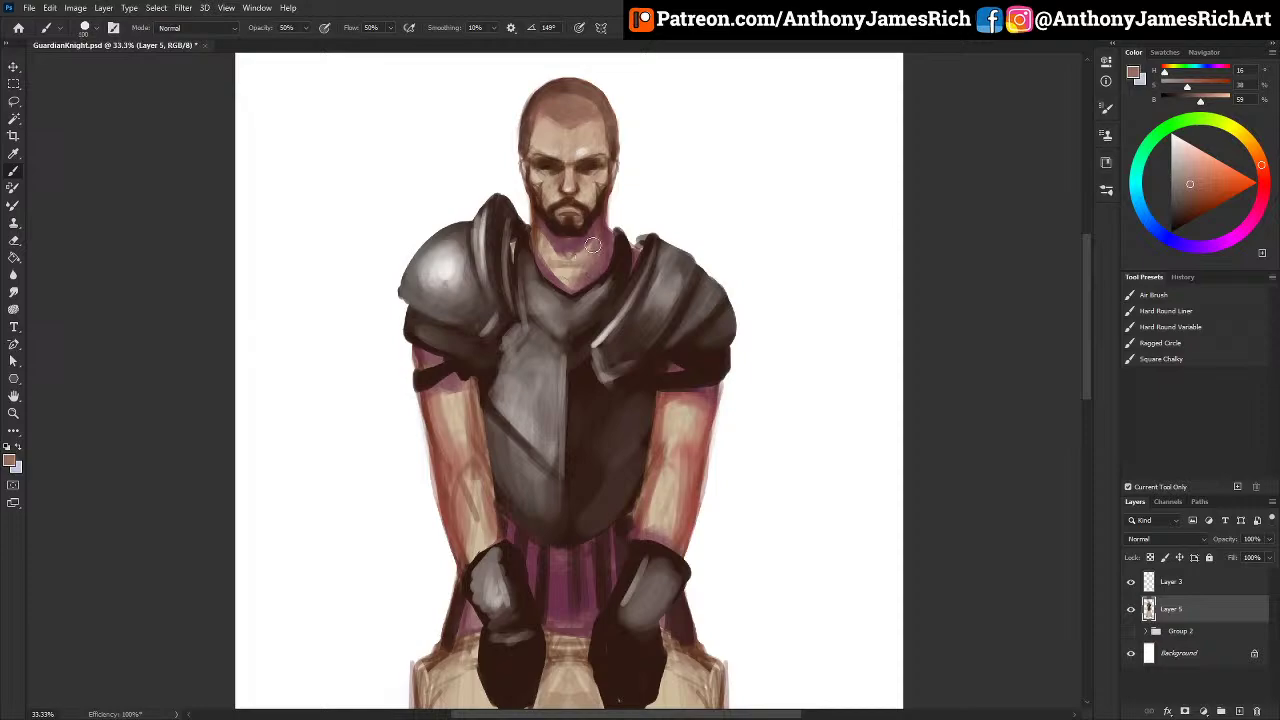
mouse_move(592, 245)
mouse_down()
mouse_move(541, 234)
mouse_move(563, 217)
mouse_move(569, 238)
mouse_move(552, 229)
mouse_move(549, 255)
mouse_move(585, 278)
mouse_move(539, 245)
mouse_move(592, 277)
mouse_move(626, 261)
mouse_move(601, 272)
mouse_move(564, 216)
mouse_move(534, 257)
mouse_move(556, 280)
mouse_move(580, 287)
mouse_move(536, 251)
mouse_move(589, 282)
mouse_move(540, 254)
mouse_up()
Step: Paint a dark brown (H 15, S 61, B 18) band across the base of the neck and retouch the skin above it
alt+click(528, 226)
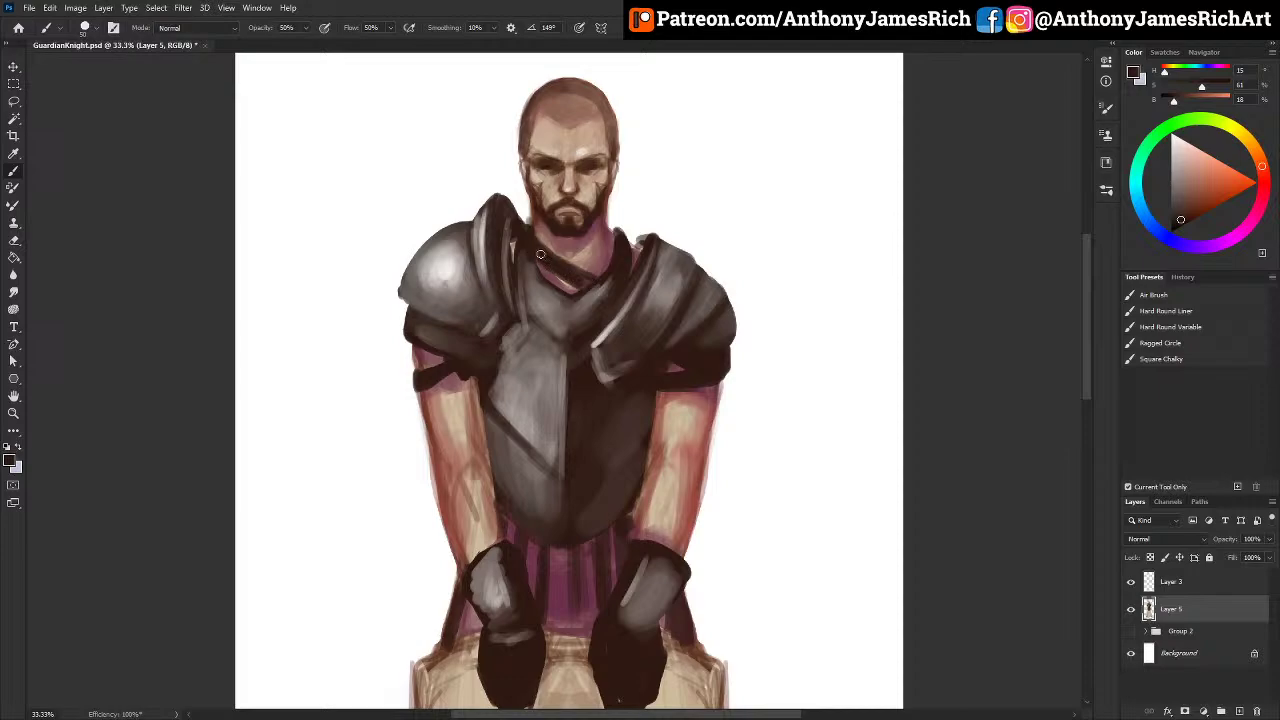
alt+click(554, 247)
key([)
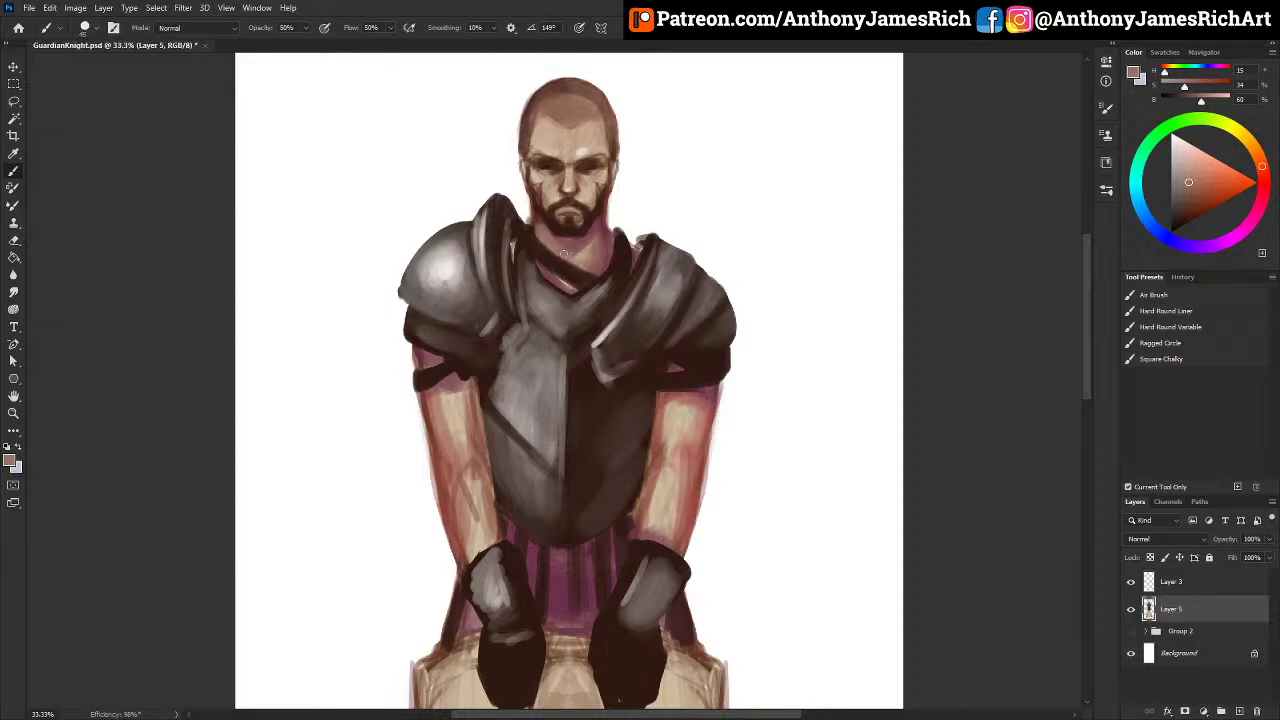
Step: Blend the top of the scalp with its sampled brown and darken the shadow beneath the beard with dark brown (H 15, S 58, B 19)
alt+click(598, 171)
alt+click(592, 98)
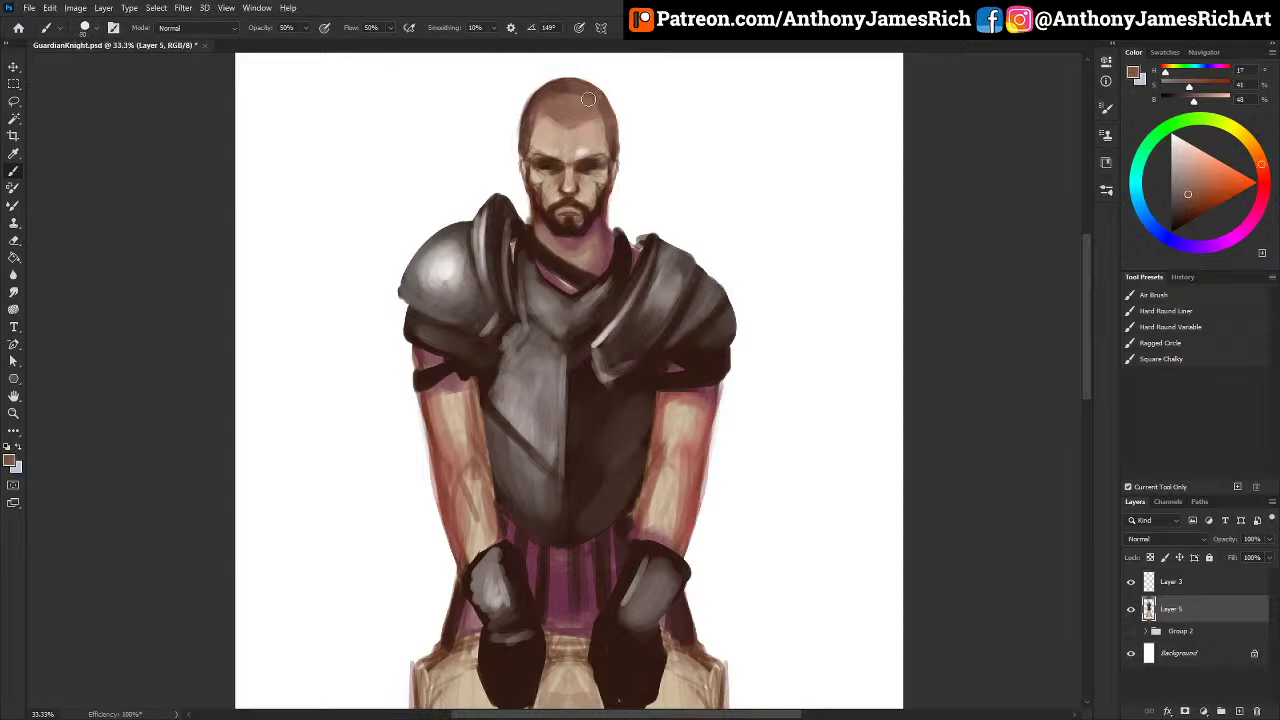
alt+click(584, 228)
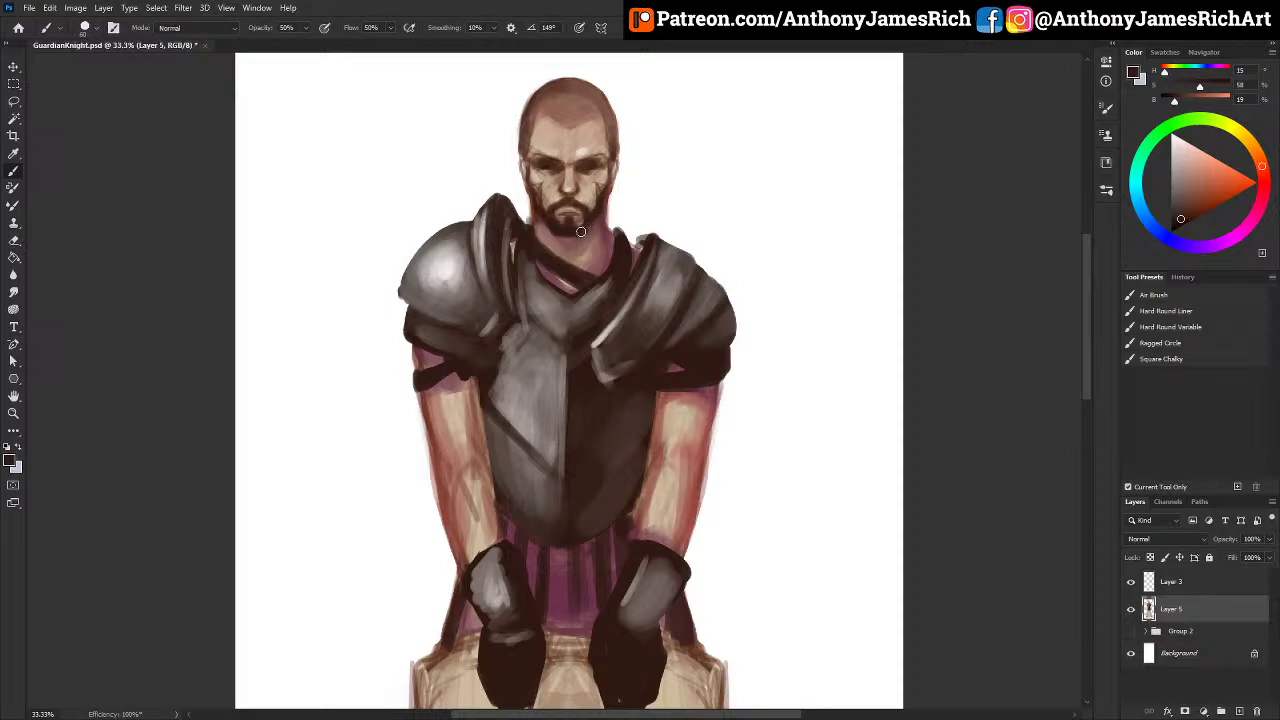
mouse_move(589, 225)
mouse_down()
mouse_move(556, 239)
mouse_move(592, 238)
mouse_up()
Step: Retouch the armor collar below the neckline with a gray (H 18, S 15, B 44) sampled from the chest plate, using a smaller brush
key(bracketleft)
key(bracketleft)
key(bracketleft)
key(bracketleft)
key(bracketleft)
key(bracketleft)
key(bracketleft)
key(bracketleft)
key(bracketleft)
alt+click(584, 343)
mouse_move(588, 290)
mouse_down()
mouse_move(558, 278)
mouse_move(590, 296)
mouse_up()
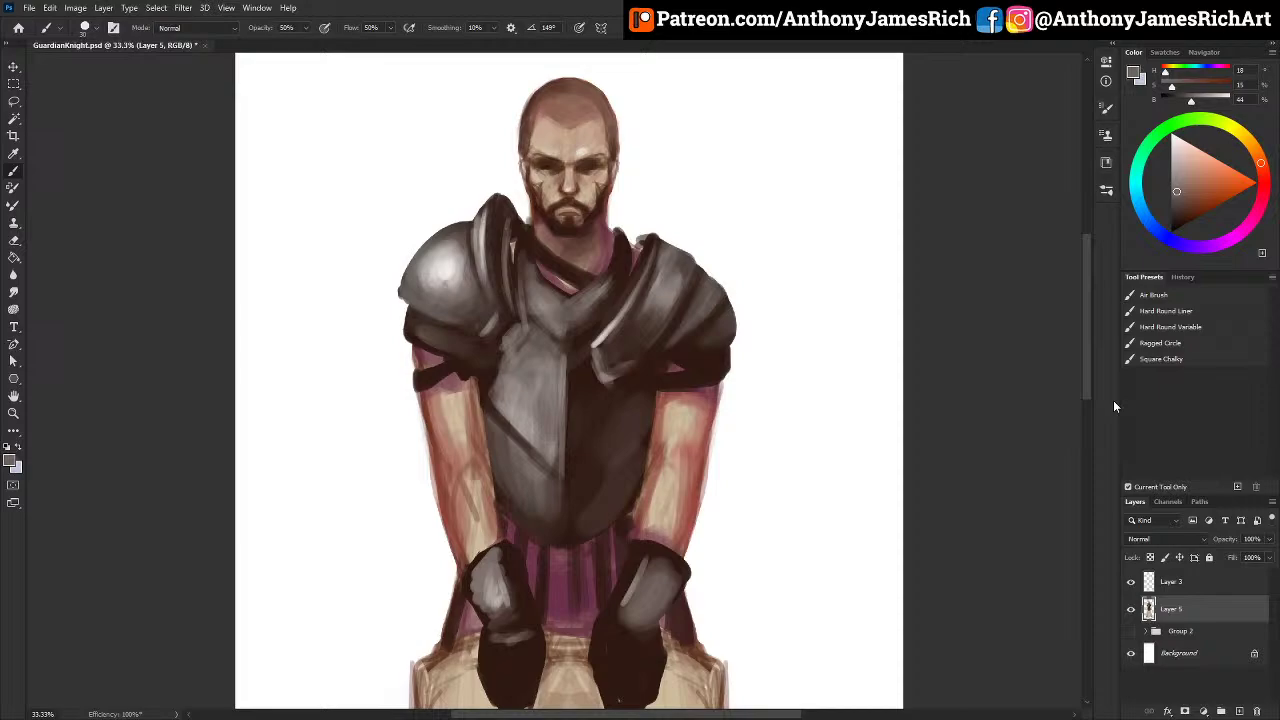
Step: Shape the rounded shoulder plate with the Square Chalky brush, blending light and mid grays sampled from its highlight and outer edge
click(1160, 359)
alt+click(450, 266)
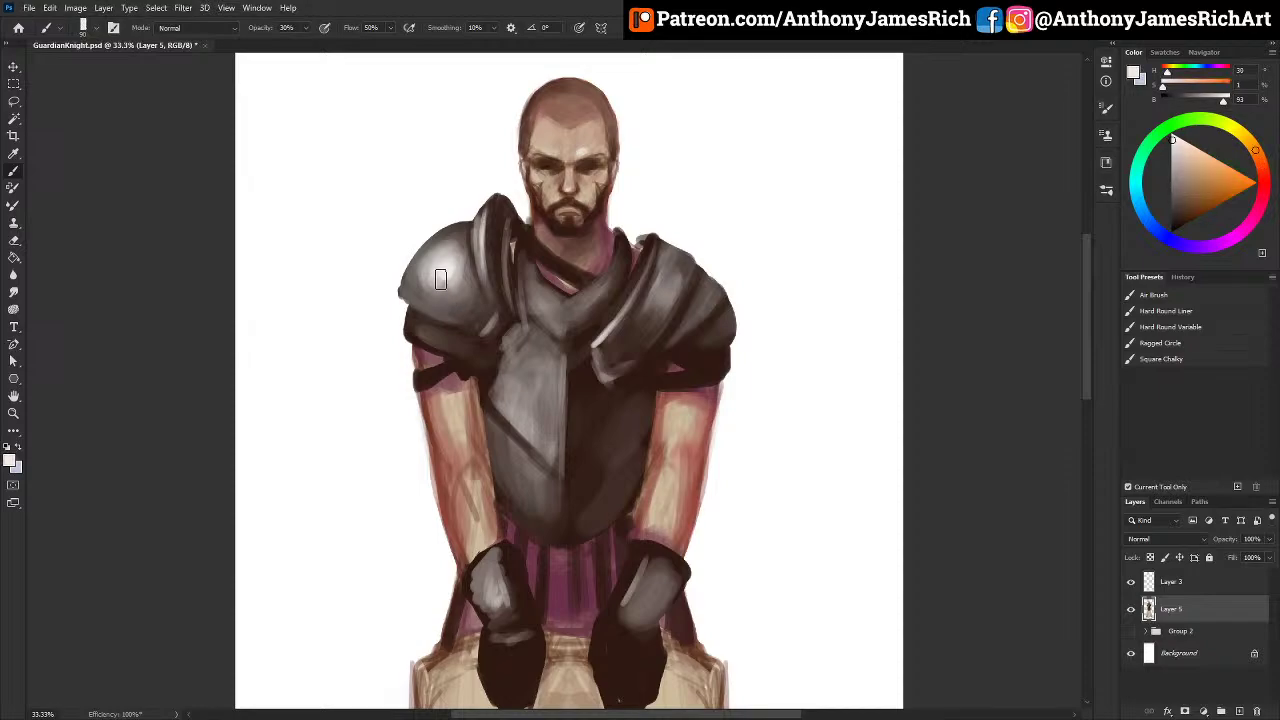
alt+click(438, 284)
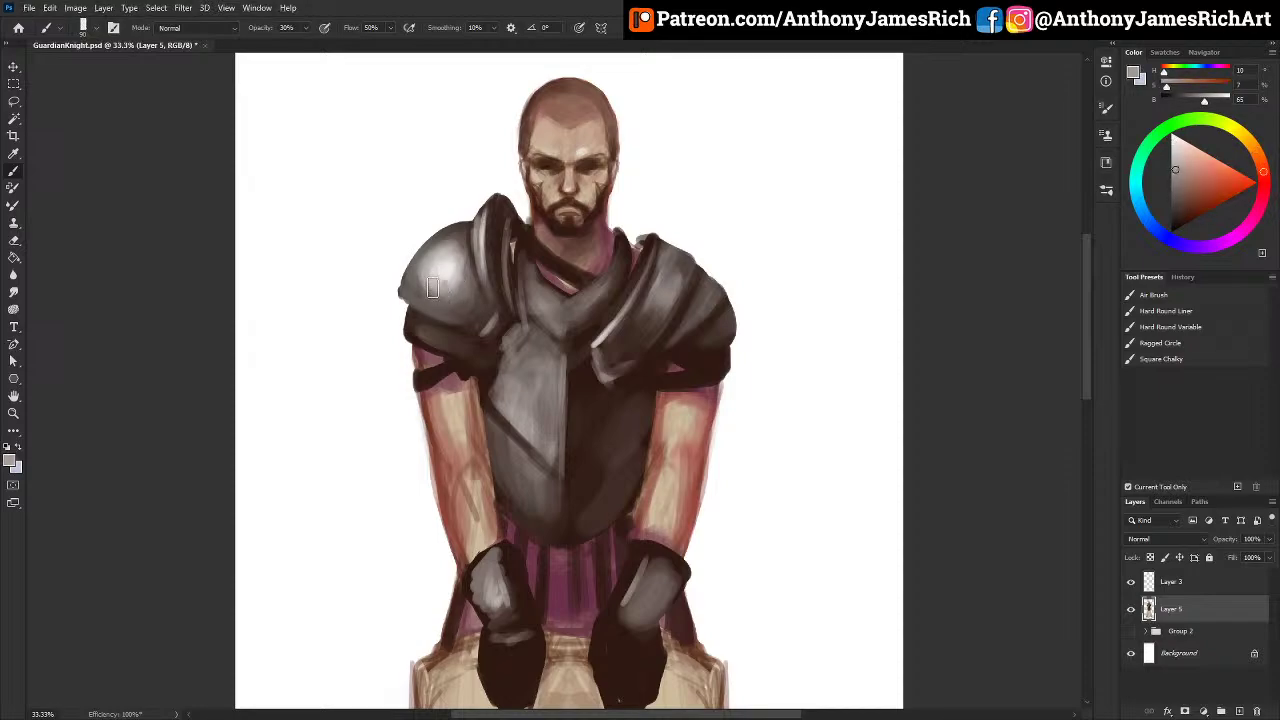
key(bracketright)
key(bracketright)
key(bracketright)
drag(424, 287, 433, 261)
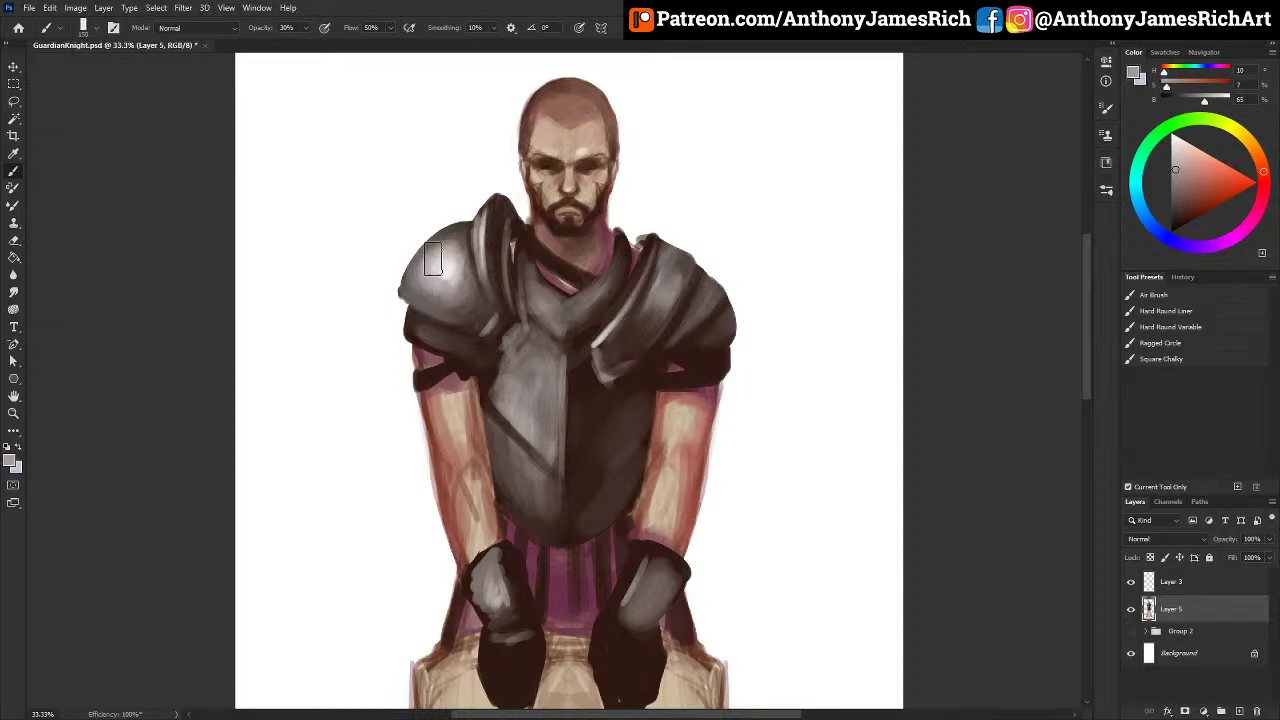
alt+click(412, 292)
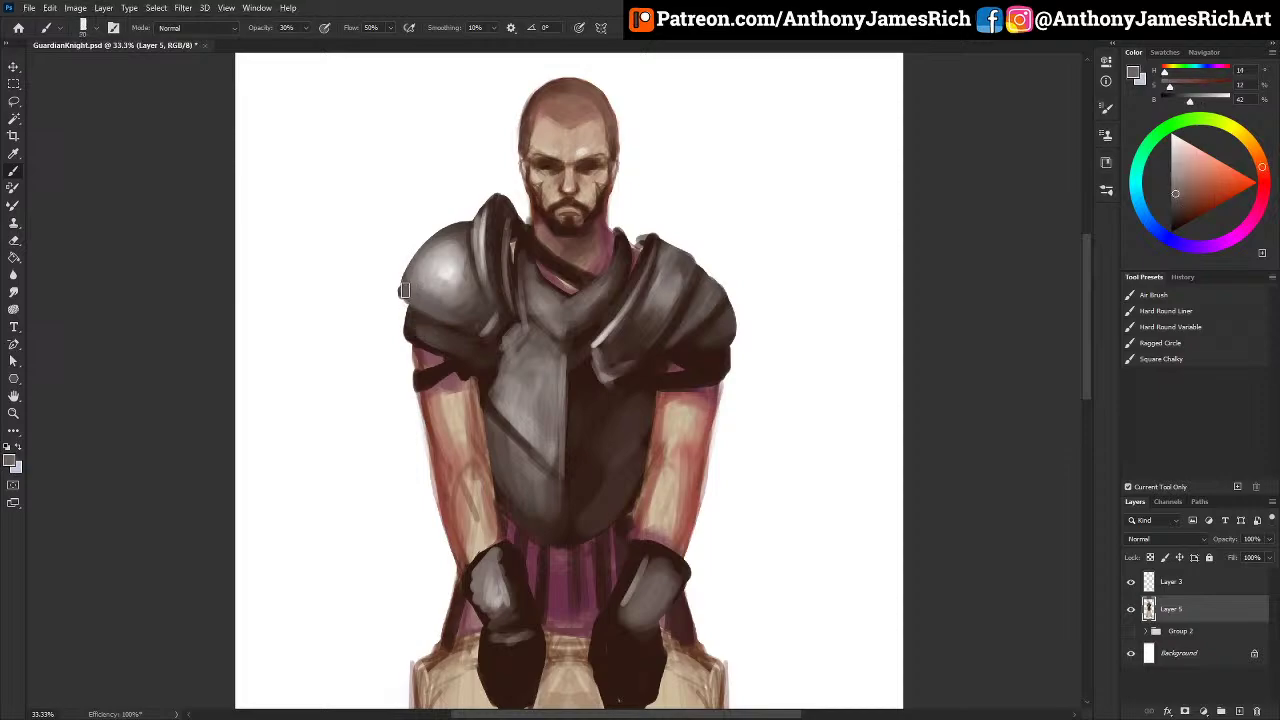
mouse_move(408, 276)
mouse_down()
mouse_move(450, 228)
mouse_move(418, 271)
mouse_move(429, 252)
mouse_move(425, 291)
mouse_move(429, 264)
mouse_move(421, 271)
mouse_move(422, 283)
mouse_move(464, 236)
mouse_move(428, 272)
mouse_move(449, 314)
mouse_up()
Step: Brighten the lit half of the breastplate and the collar with a near-white gray sampled from the shoulder highlight, using a larger brush
key(bracketright)
key(bracketright)
key(bracketright)
key(bracketright)
key(bracketright)
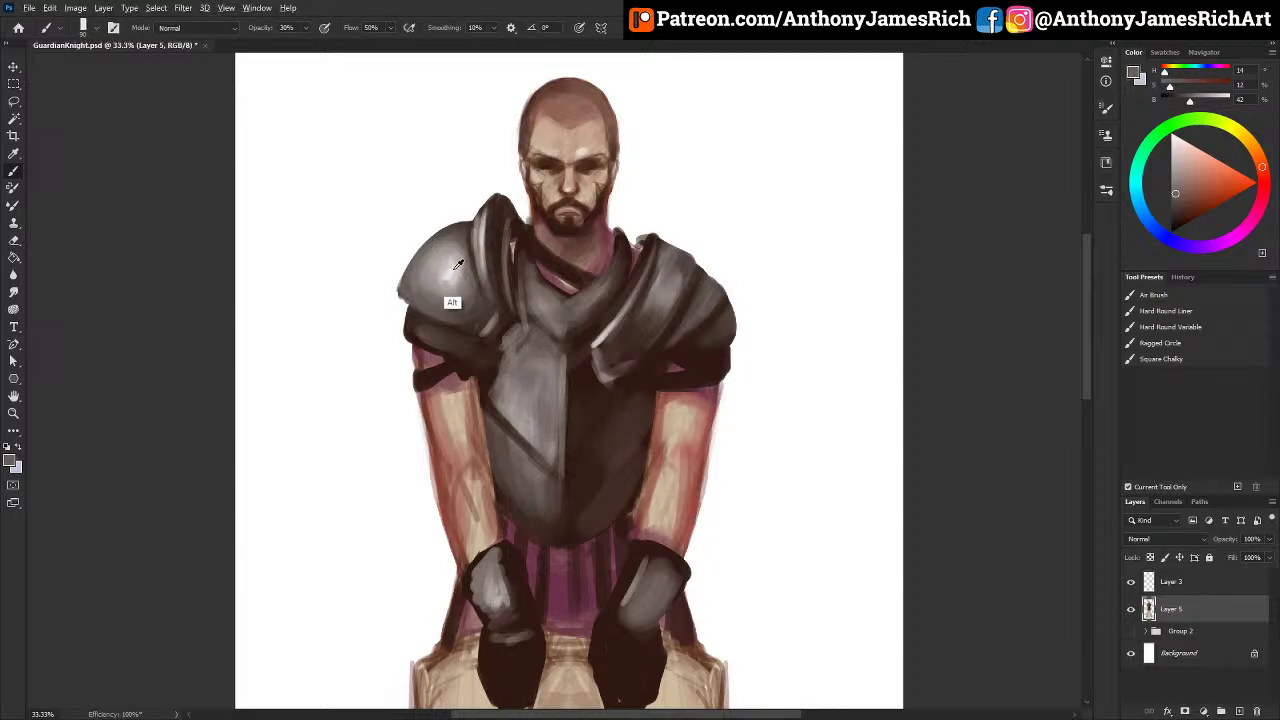
alt+click(457, 263)
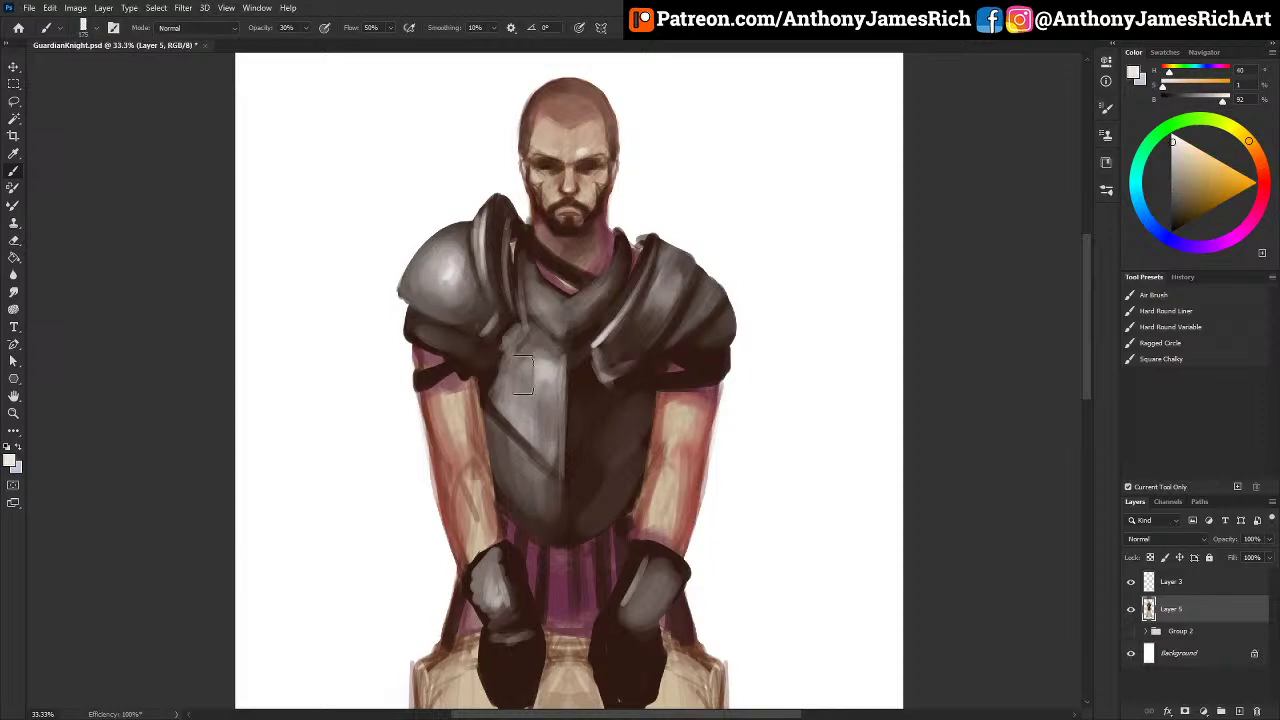
mouse_move(523, 375)
mouse_down()
mouse_move(551, 414)
mouse_move(539, 378)
mouse_move(558, 313)
mouse_up()
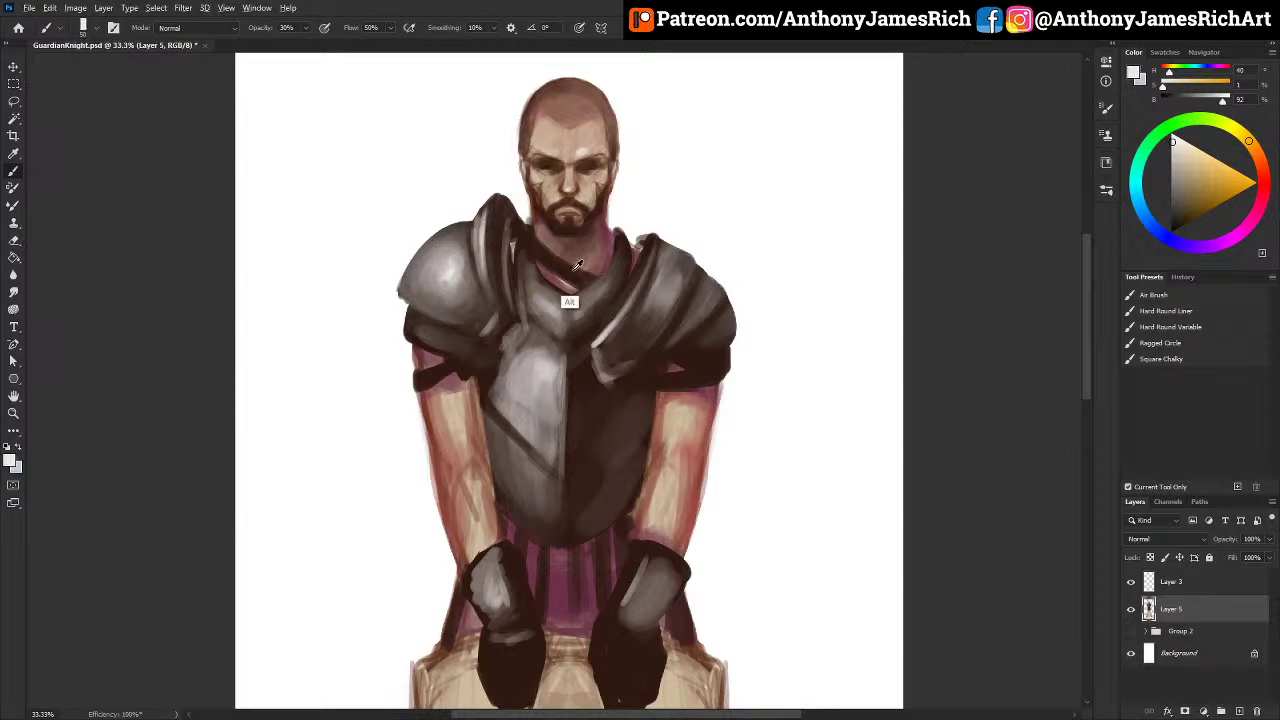
Step: Darken the shaded side of the neck and the gap between the highlighted shoulder plate and breastplate with sampled dark browns, raising brush opacity to 70%
alt+click(577, 264)
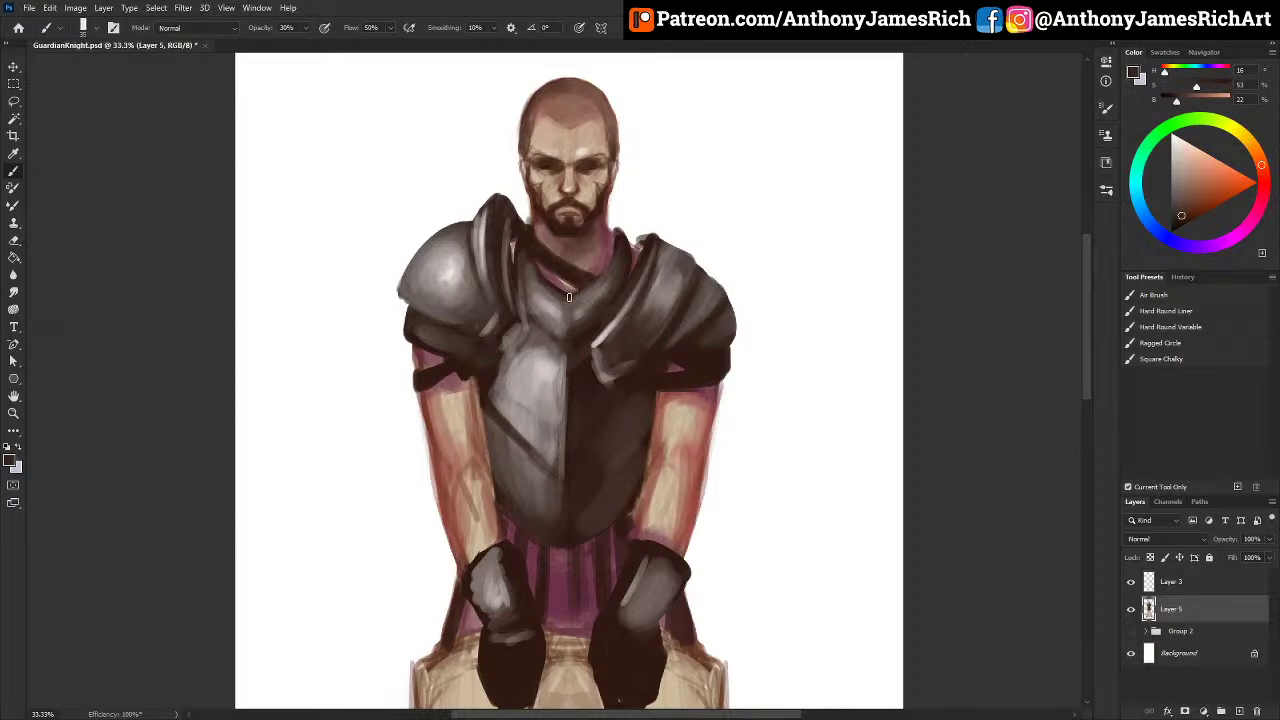
mouse_move(604, 228)
mouse_down()
mouse_move(592, 264)
mouse_move(600, 240)
mouse_up()
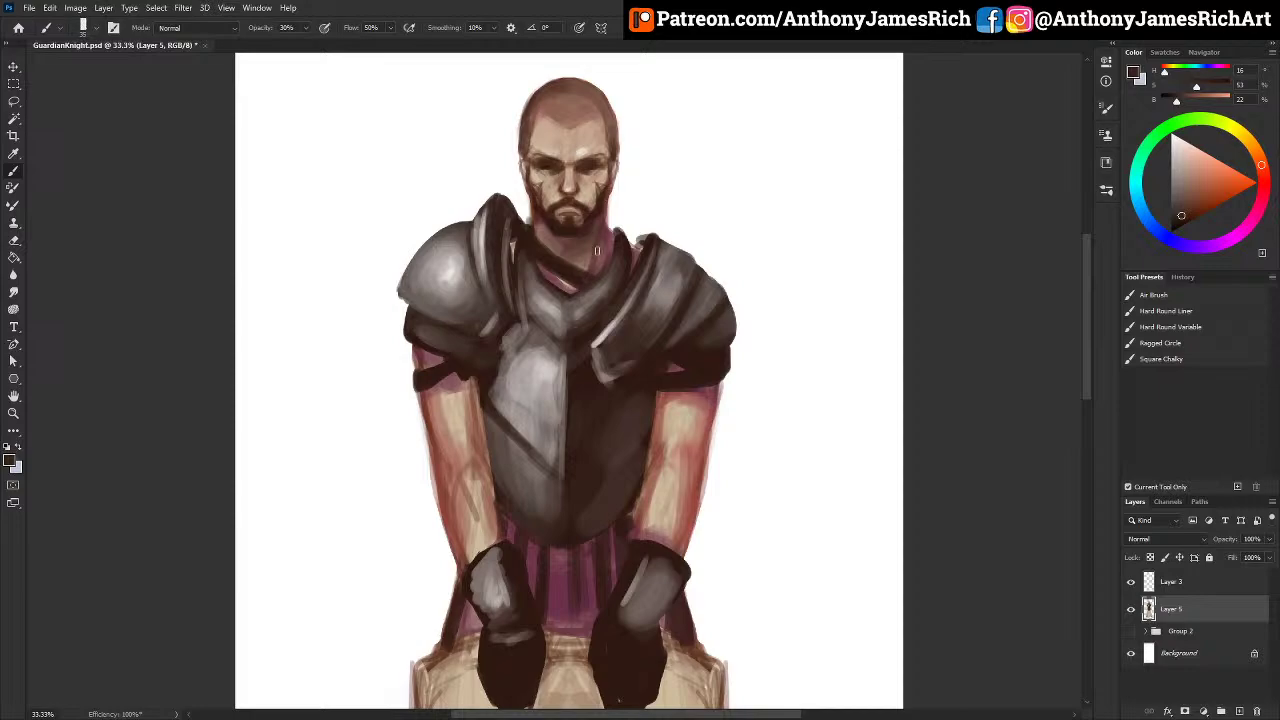
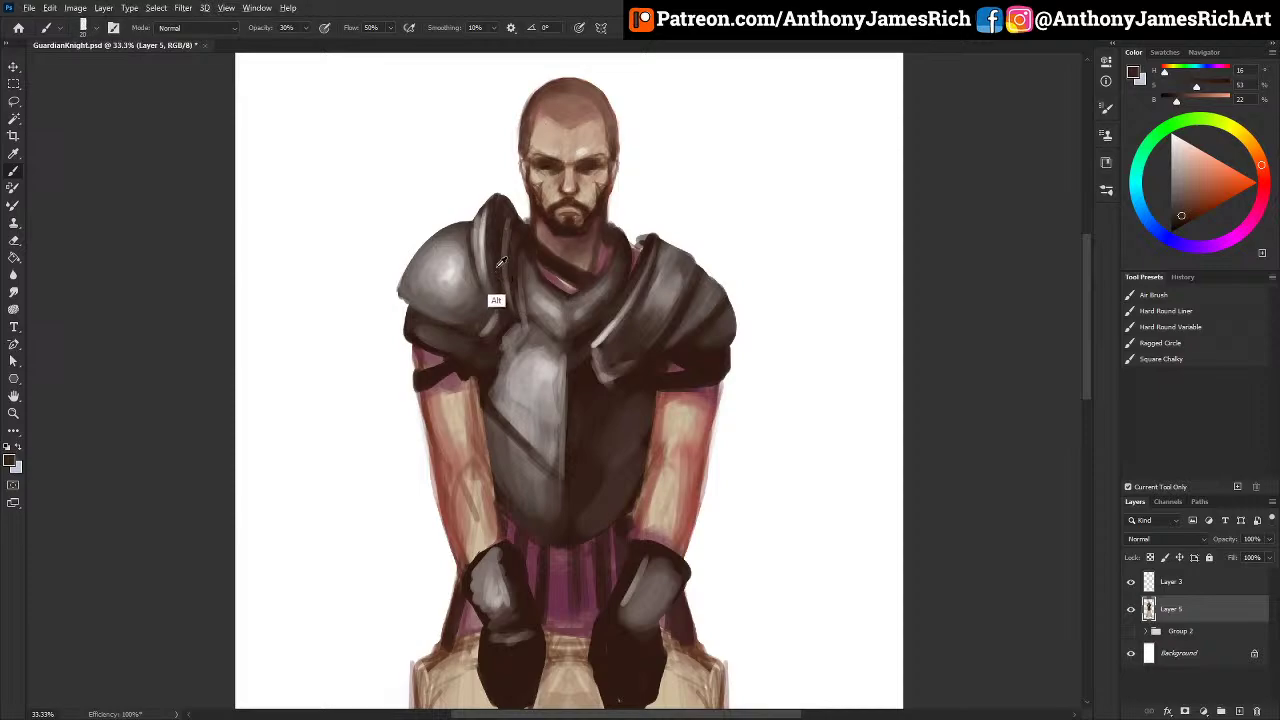
alt+click(519, 326)
alt+click(523, 593)
key(bracketleft)
key(bracketleft)
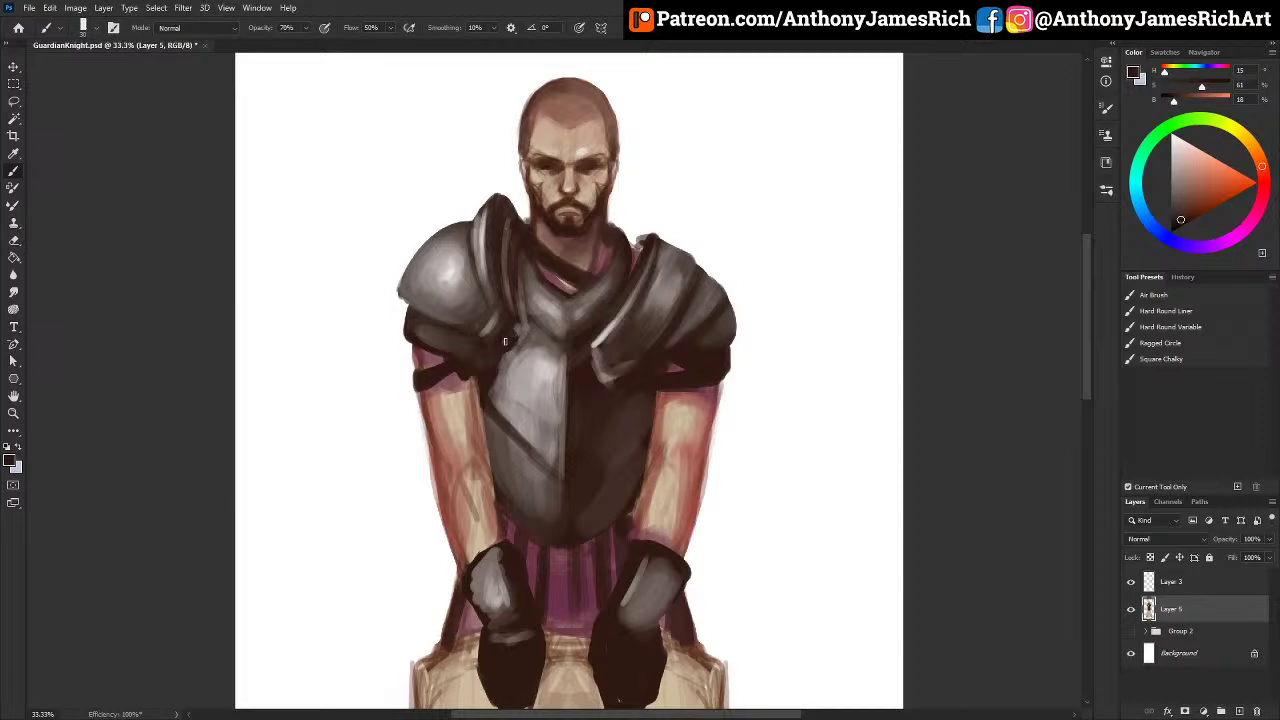
alt+click(492, 340)
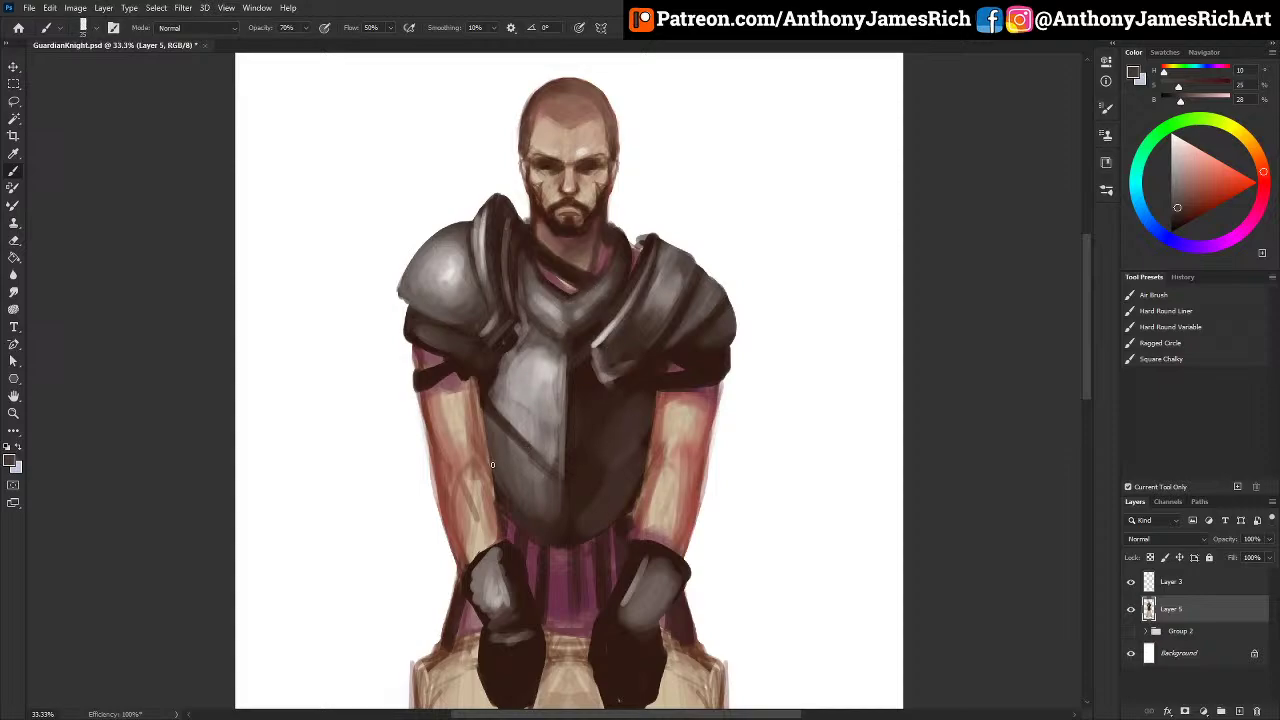
Step: Define the breastplate's side edge with dark brown (H 15, S 61, B 18) and narrow its diagonal groove with a sampled light gray
alt+click(491, 420)
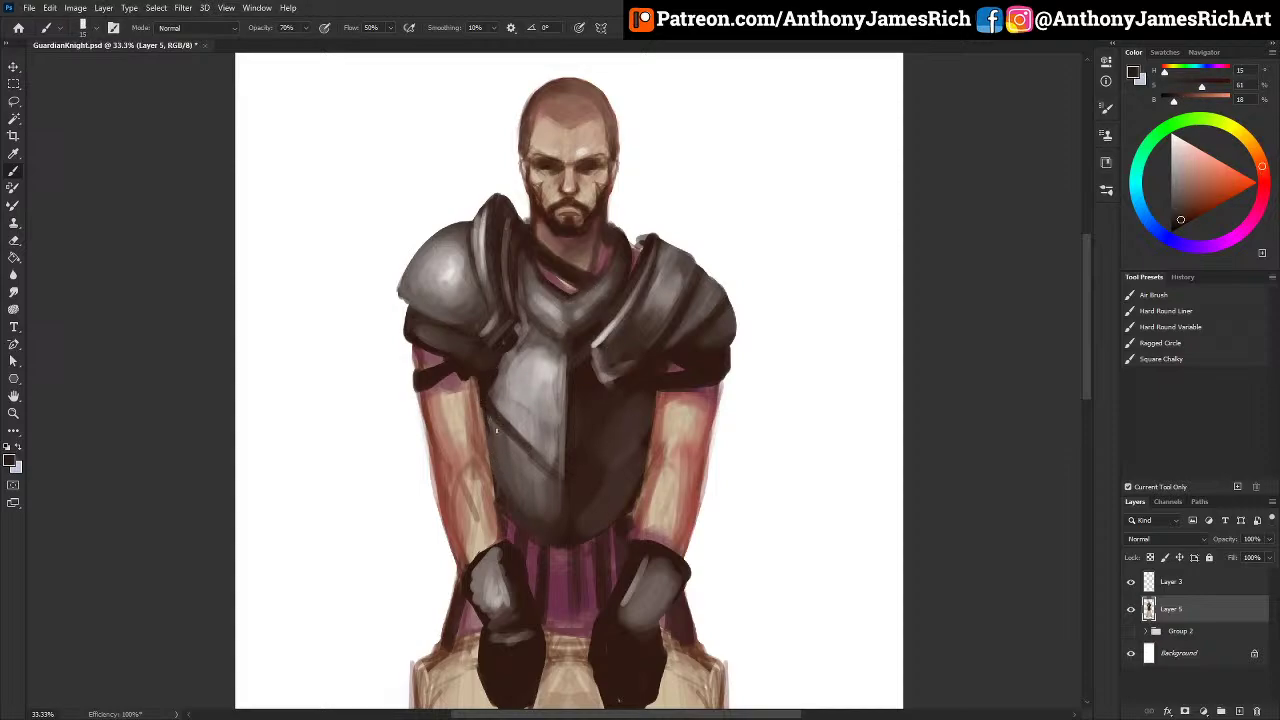
drag(494, 418, 500, 498)
alt+click(522, 420)
mouse_move(496, 406)
mouse_down()
mouse_move(552, 464)
mouse_move(540, 447)
mouse_up()
Step: Fill out the lit breastplate surface above the diagonal groove with light gray (H 12, S 6, B 64) using a larger brush
key(bracketright)
key(bracketright)
key(bracketright)
key(bracketright)
key(bracketright)
key(bracketright)
key(bracketright)
key(bracketright)
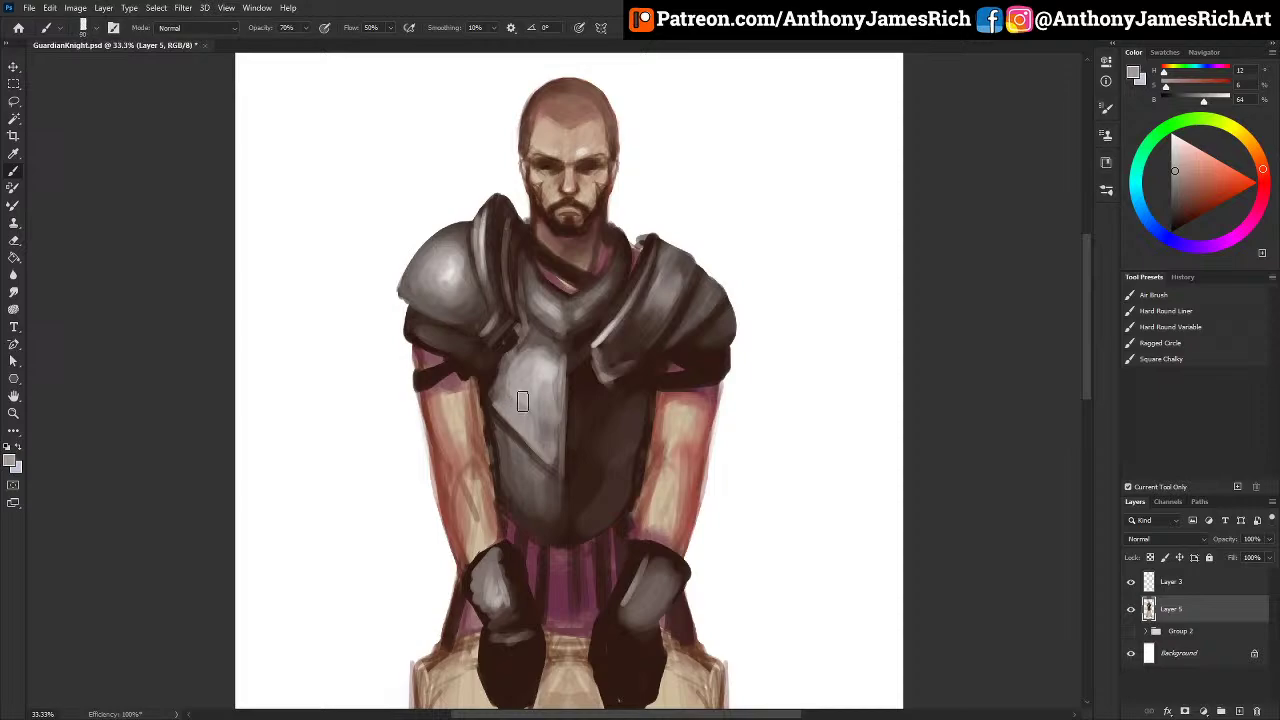
drag(530, 404, 553, 429)
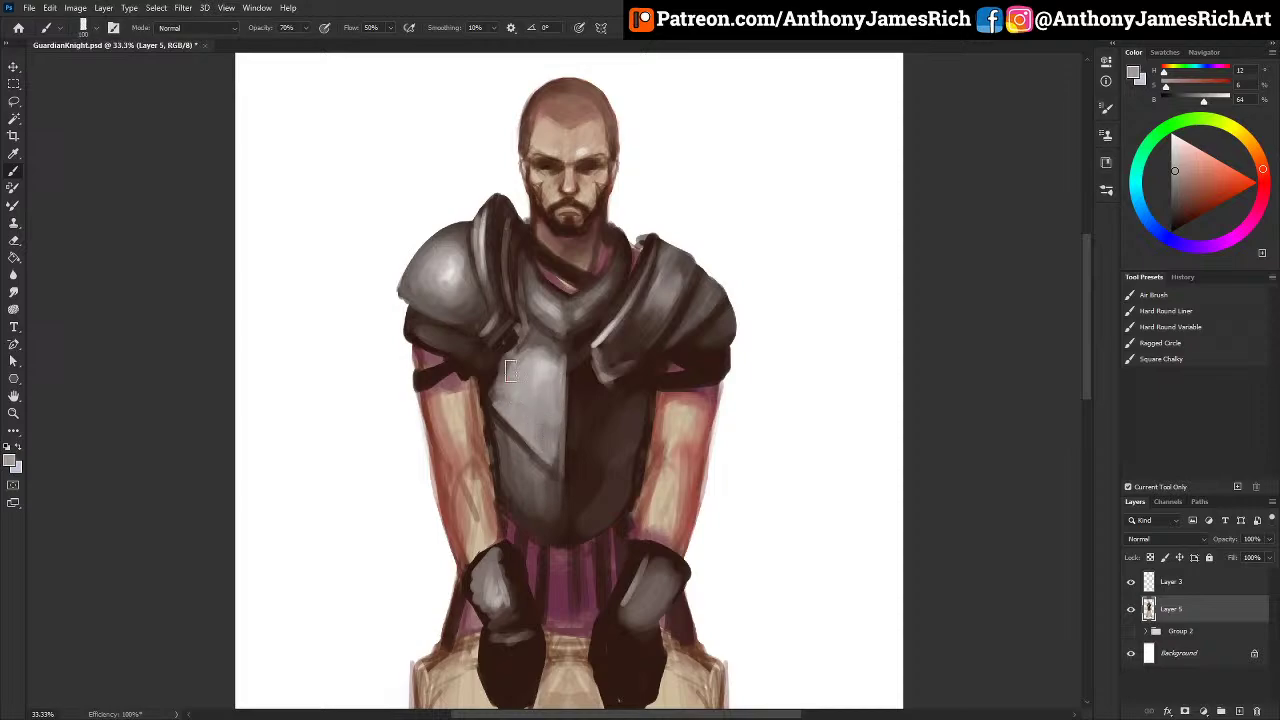
Step: Clean up the collar's shaded side and the purple area beside the neck with grays and dark browns sampled nearby, using a smaller brush
key(bracketleft)
key(bracketleft)
key(bracketleft)
key(bracketleft)
key(bracketleft)
alt+click(599, 282)
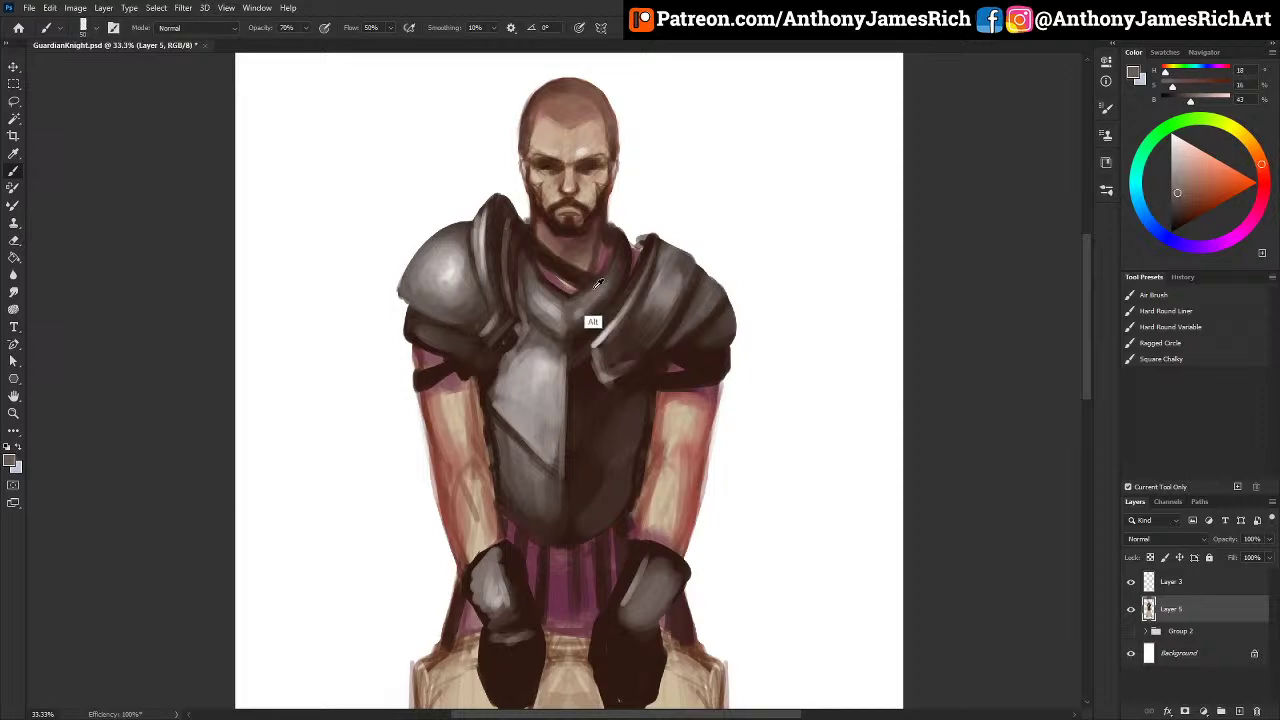
alt+click(603, 270)
alt+click(574, 298)
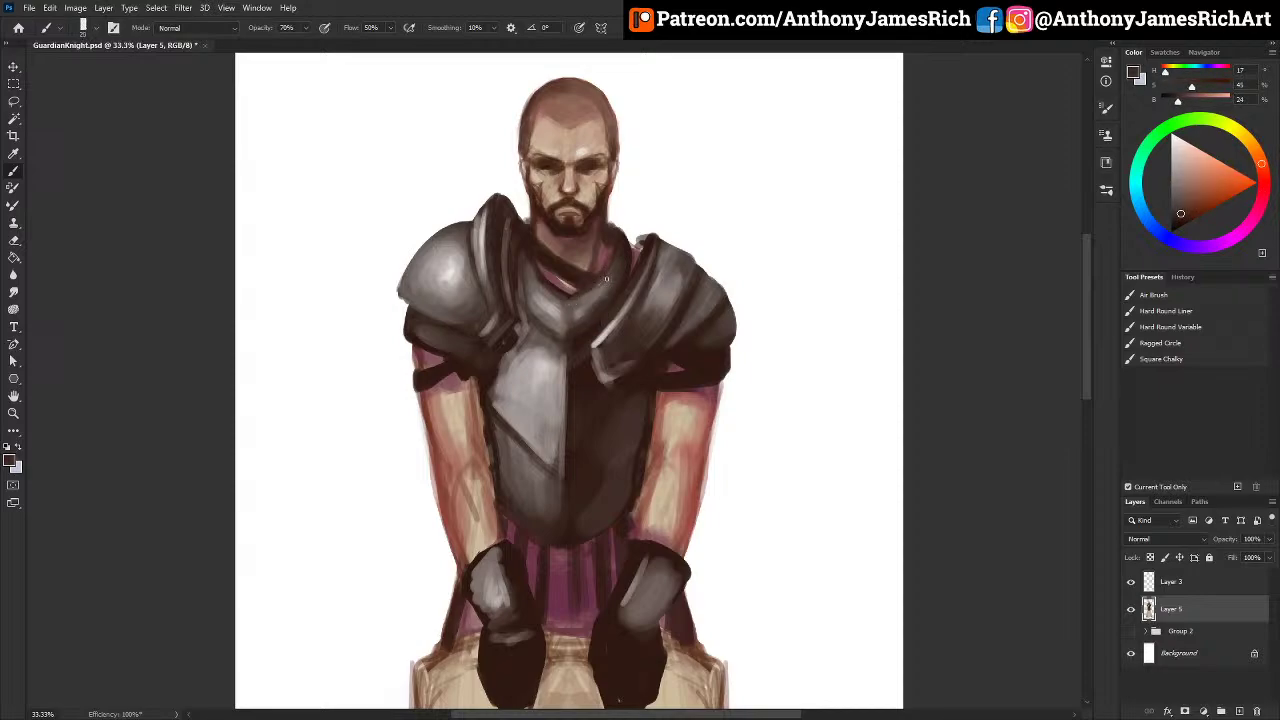
alt+click(617, 326)
alt+click(601, 265)
drag(602, 269, 606, 233)
alt+click(609, 226)
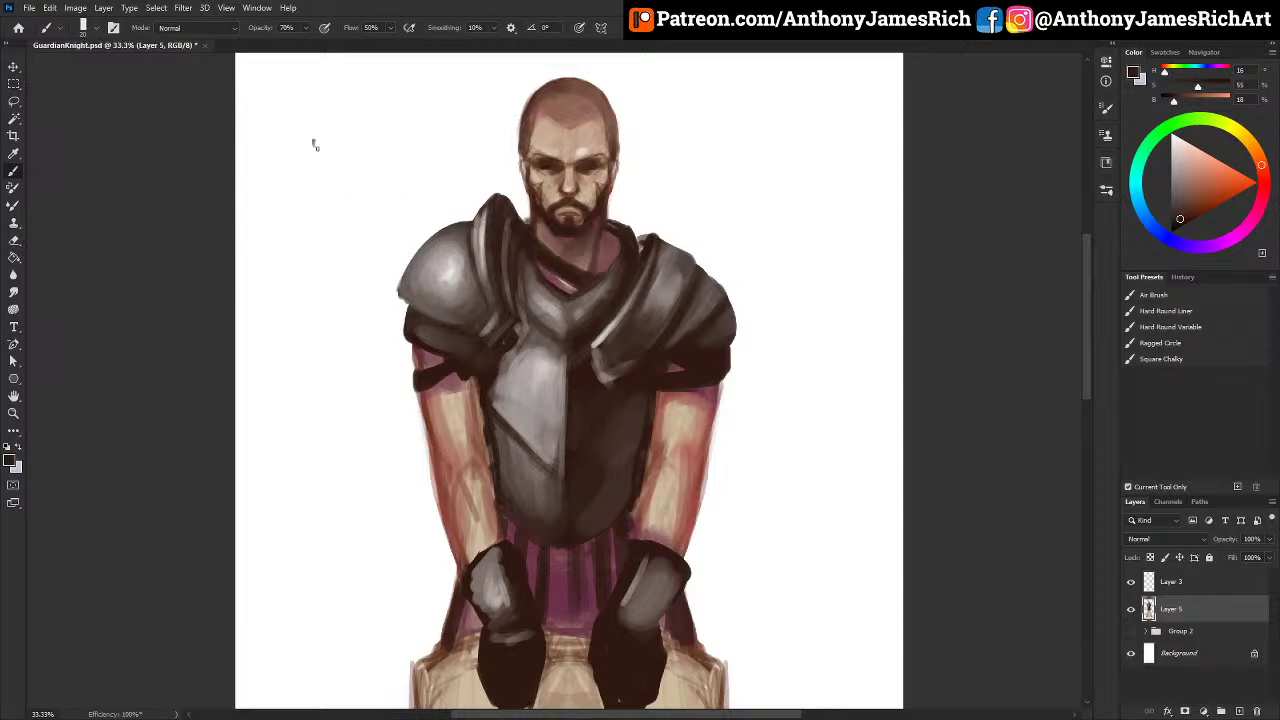
Step: Sketch a small diagram beside the knight: a rounded head with two side shapes and an arrow pointing down to a stick figure
mouse_move(314, 144)
mouse_down()
mouse_move(350, 159)
mouse_move(374, 126)
mouse_move(328, 121)
mouse_move(314, 141)
mouse_move(313, 214)
mouse_move(319, 157)
mouse_move(368, 208)
mouse_move(372, 143)
mouse_up()
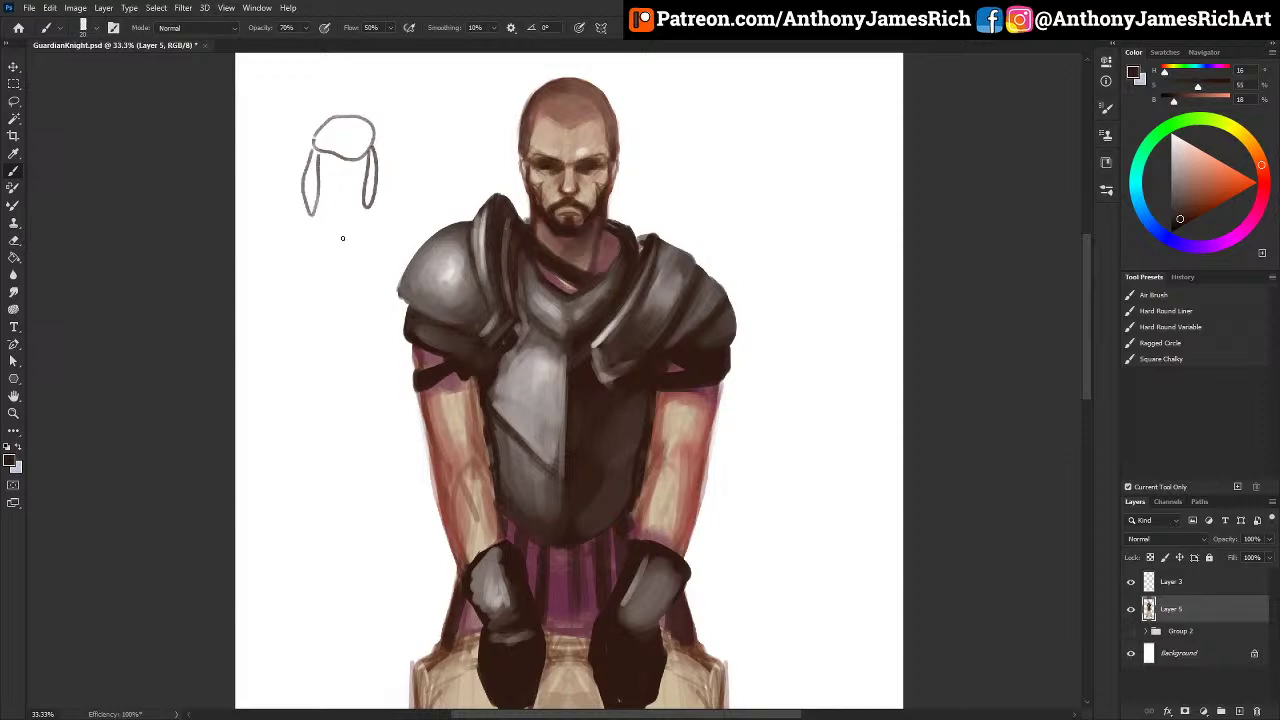
drag(341, 180, 338, 244)
mouse_move(332, 232)
mouse_down()
mouse_move(346, 231)
mouse_move(334, 280)
mouse_move(344, 274)
mouse_up()
mouse_move(336, 306)
mouse_down()
mouse_move(336, 344)
mouse_move(316, 332)
mouse_move(352, 346)
mouse_up()
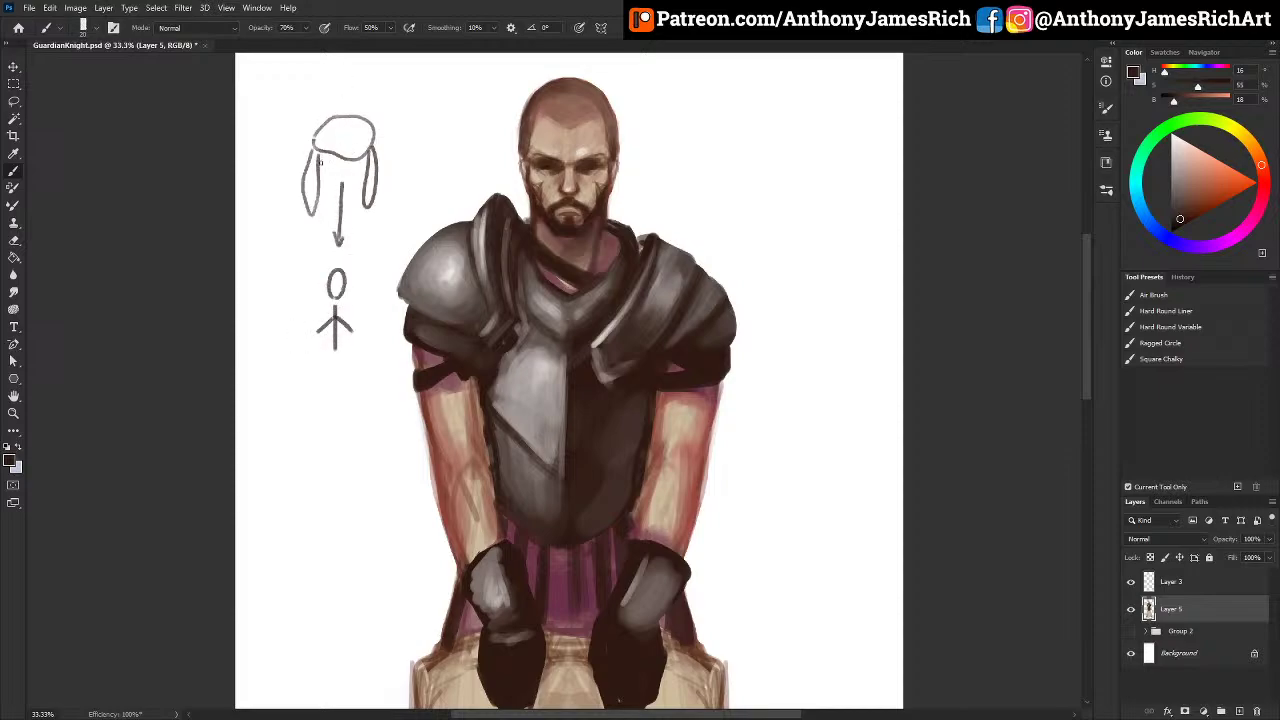
mouse_move(320, 122)
mouse_down()
mouse_move(310, 148)
mouse_move(376, 202)
mouse_up()
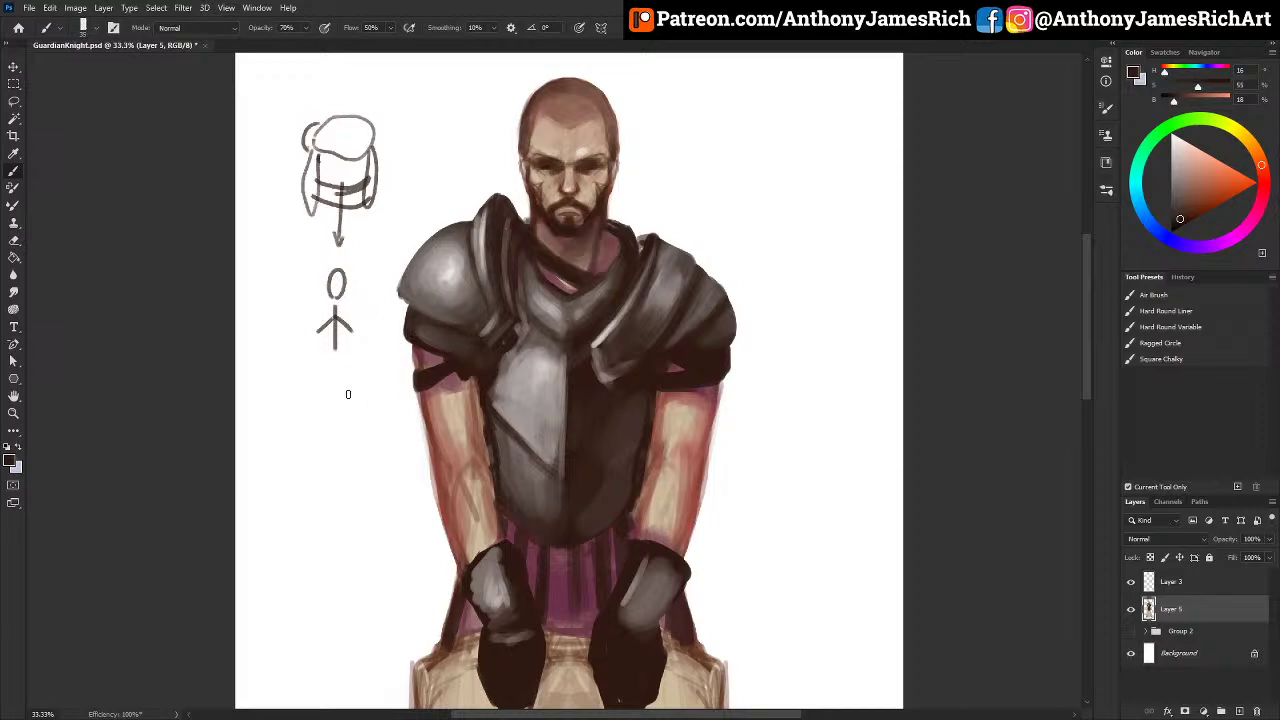
Step: Remove the explanatory diagram from the blank canvas beside the knight
key(bracketright)
key(bracketright)
mouse_move(386, 271)
mouse_down()
mouse_move(337, 276)
mouse_move(343, 308)
mouse_move(313, 254)
mouse_move(311, 120)
mouse_move(371, 180)
mouse_up()
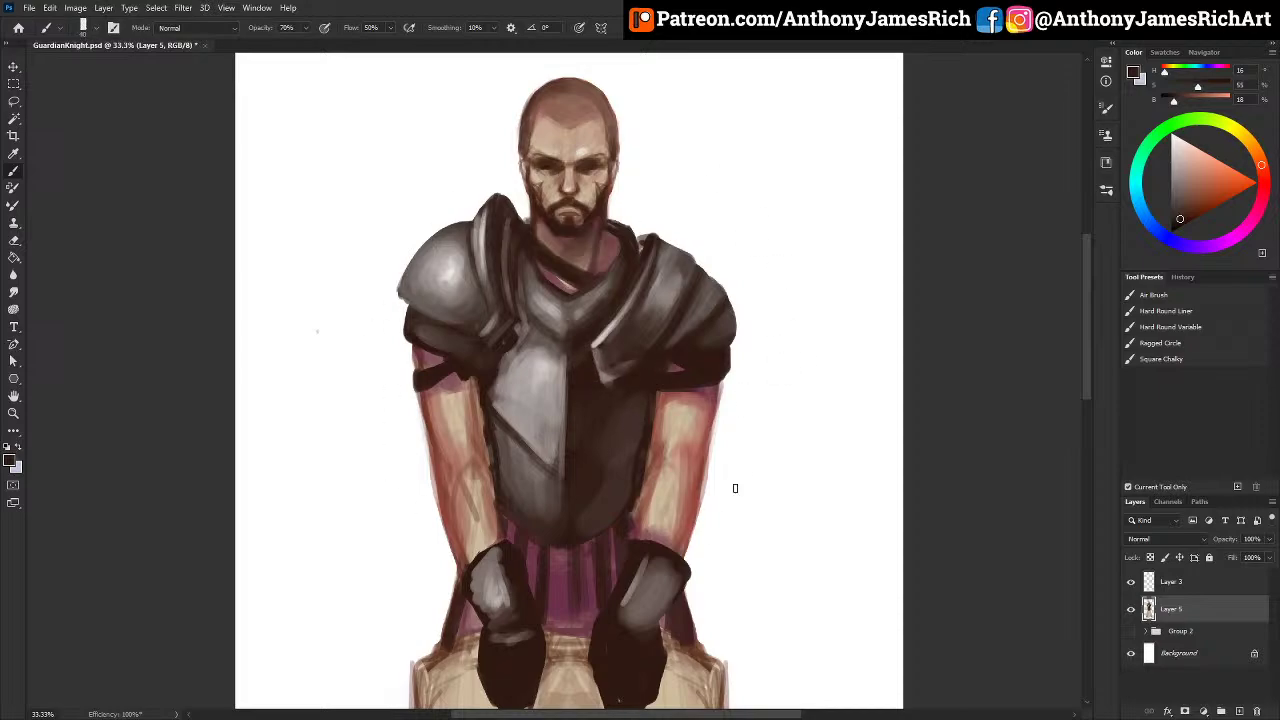
Step: Cover the purple cloth inside the neck opening with sampled dark brown (H 15, S 60, B 18)
alt+click(524, 292)
key(bracketleft)
key(bracketleft)
key(bracketleft)
key(bracketleft)
alt+click(548, 278)
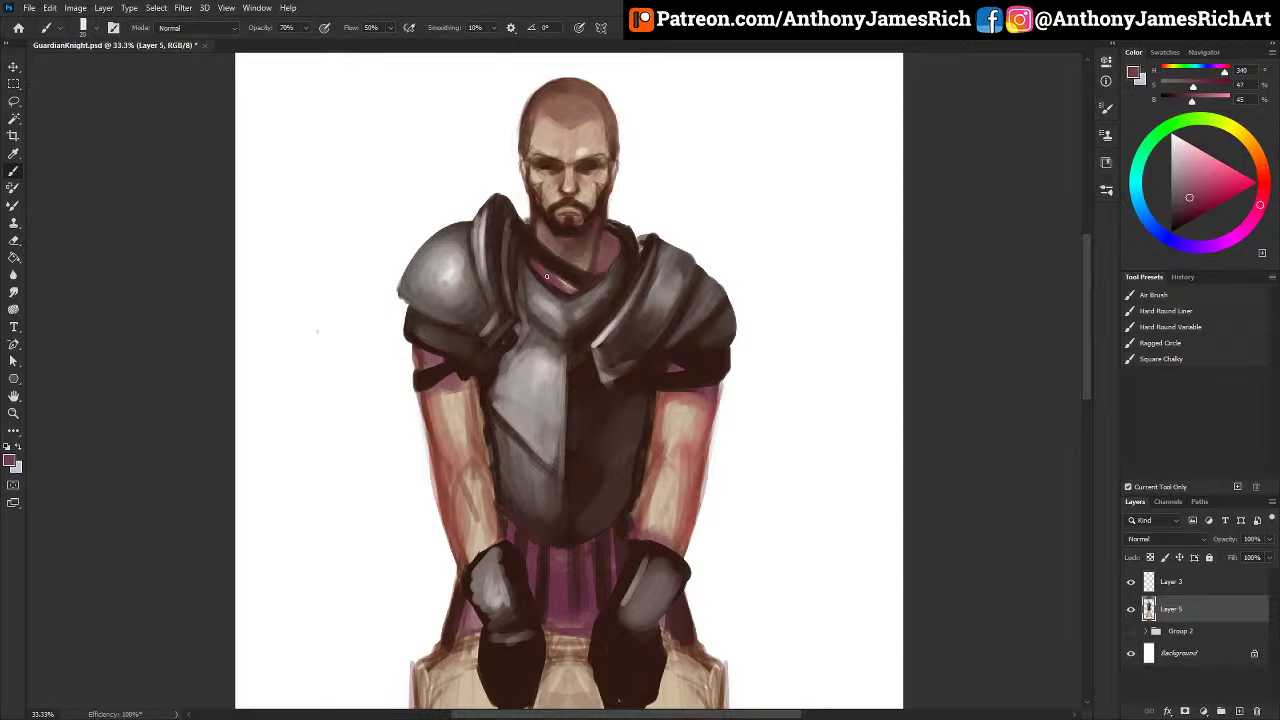
alt+click(562, 284)
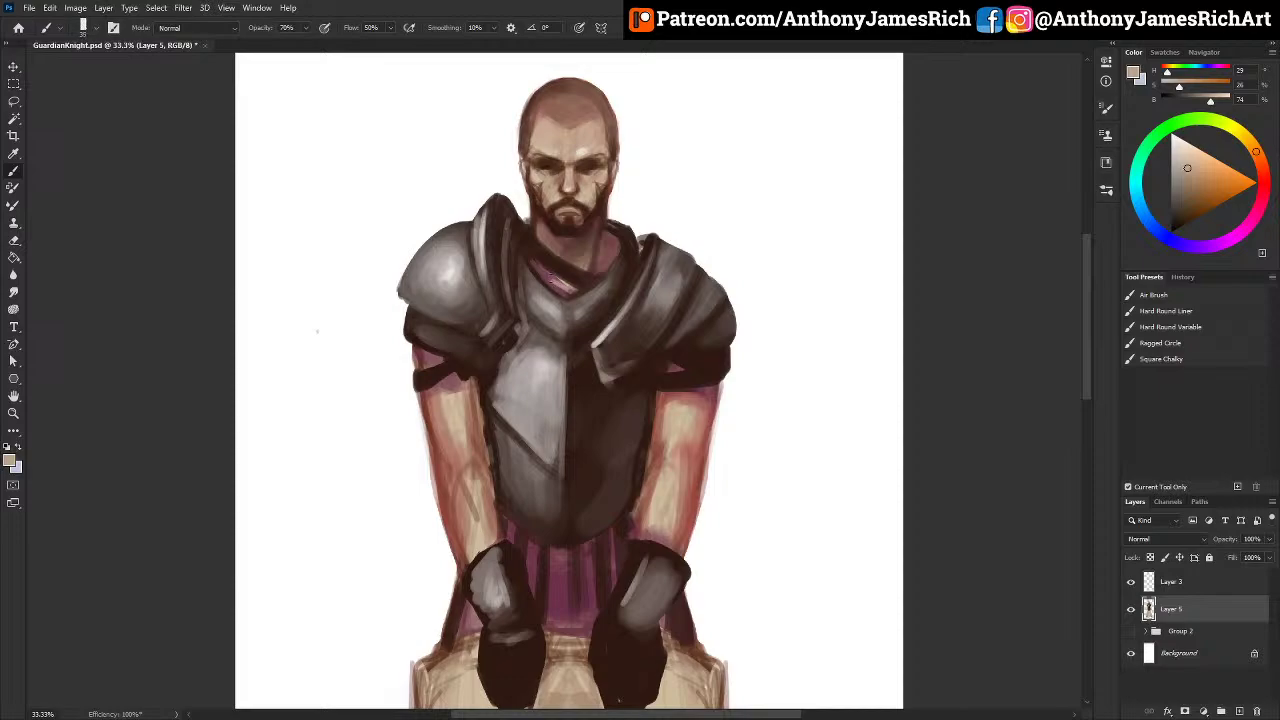
alt+click(547, 268)
mouse_move(547, 268)
mouse_down()
mouse_move(570, 290)
mouse_move(538, 267)
mouse_move(547, 276)
mouse_move(571, 256)
mouse_move(630, 273)
mouse_move(578, 275)
mouse_move(597, 259)
mouse_move(564, 272)
mouse_move(604, 251)
mouse_move(593, 274)
mouse_move(609, 265)
mouse_move(608, 240)
mouse_move(620, 249)
mouse_move(589, 272)
mouse_up()
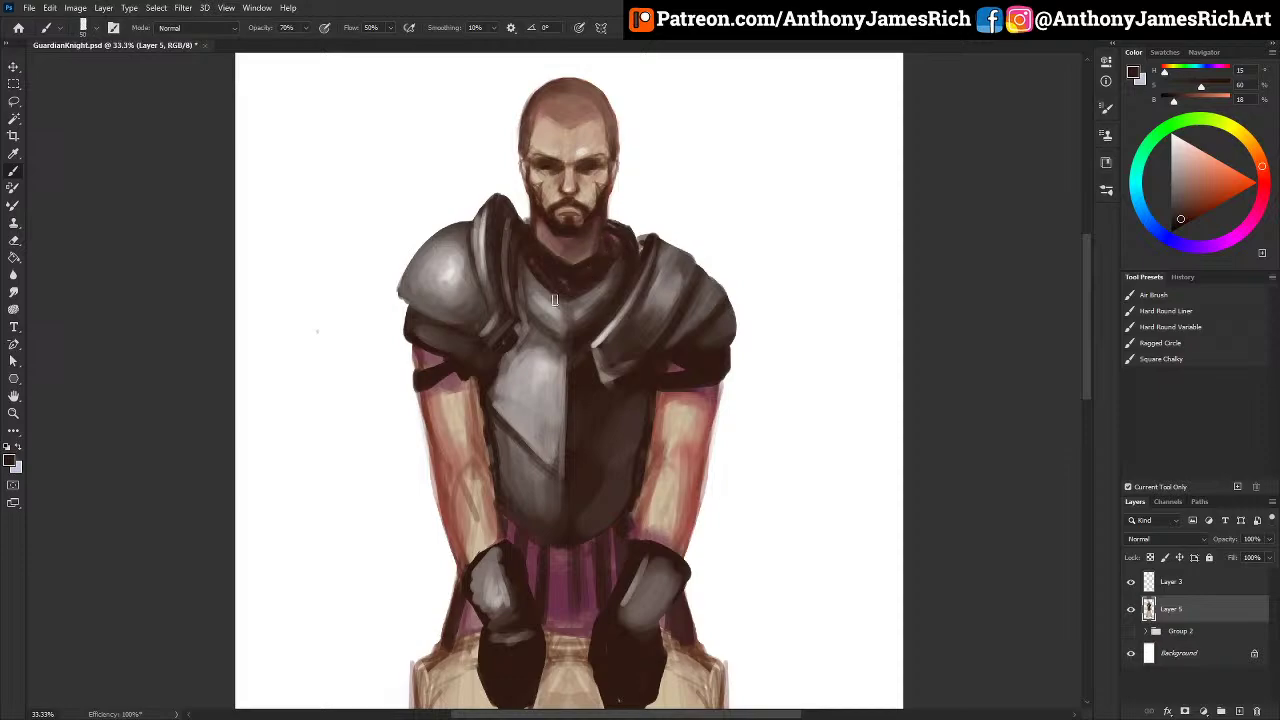
Step: Darken the breastplate's shaded edge beside the arm and refine the lit pauldron's outer edge with sampled dark brown
key([)
drag(632, 530, 648, 470)
alt+click(415, 360)
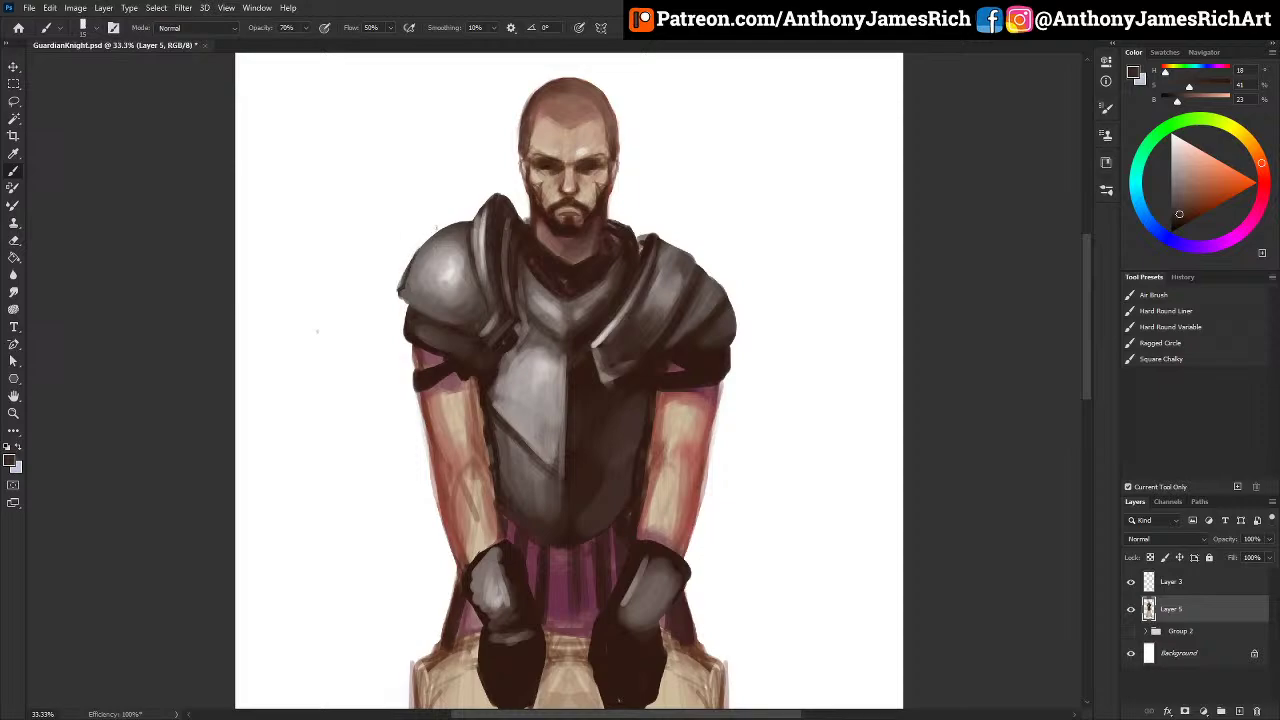
key(])
mouse_move(409, 270)
mouse_down()
mouse_move(460, 225)
mouse_move(414, 266)
mouse_move(414, 250)
mouse_up()
mouse_move(397, 128)
mouse_down()
mouse_move(380, 155)
mouse_move(343, 151)
mouse_move(357, 124)
mouse_move(344, 148)
mouse_move(351, 212)
mouse_move(376, 179)
mouse_move(373, 147)
mouse_move(403, 190)
mouse_move(410, 128)
mouse_up()
mouse_move(378, 168)
mouse_down()
mouse_move(415, 135)
mouse_move(396, 136)
mouse_move(377, 192)
mouse_up()
key(ctrl+z)
key(ctrl+z)
key(ctrl+z)
Step: Define the collar plate's lit side with sampled dark brown and paint its lower edge in gray (H 11, S 13, B 47)
alt+click(426, 256)
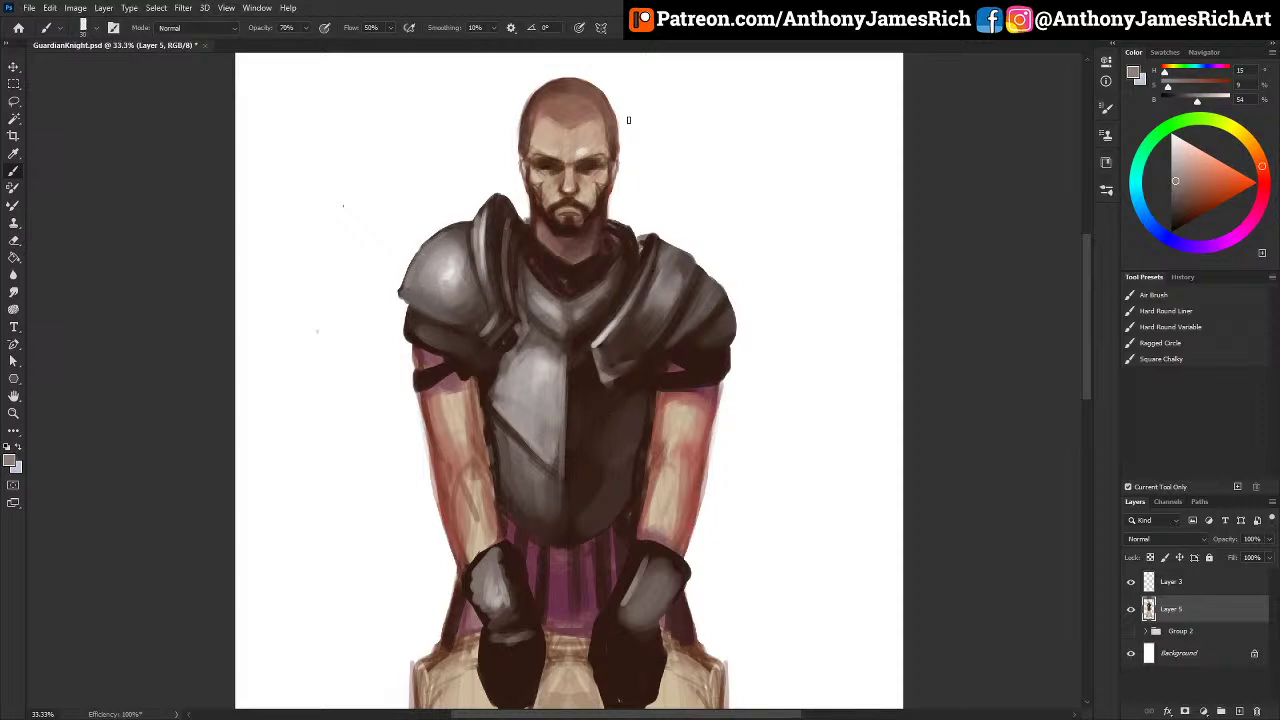
alt+click(522, 262)
alt+click(526, 282)
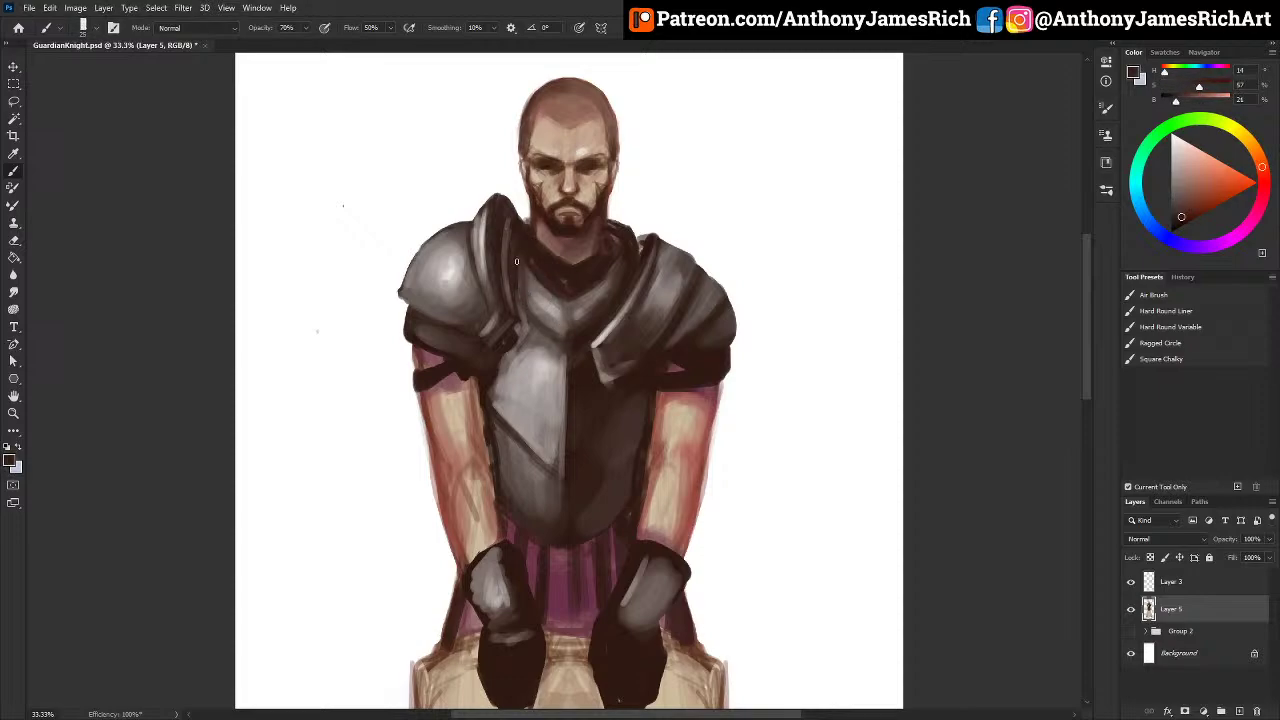
alt+click(538, 318)
drag(531, 301, 573, 340)
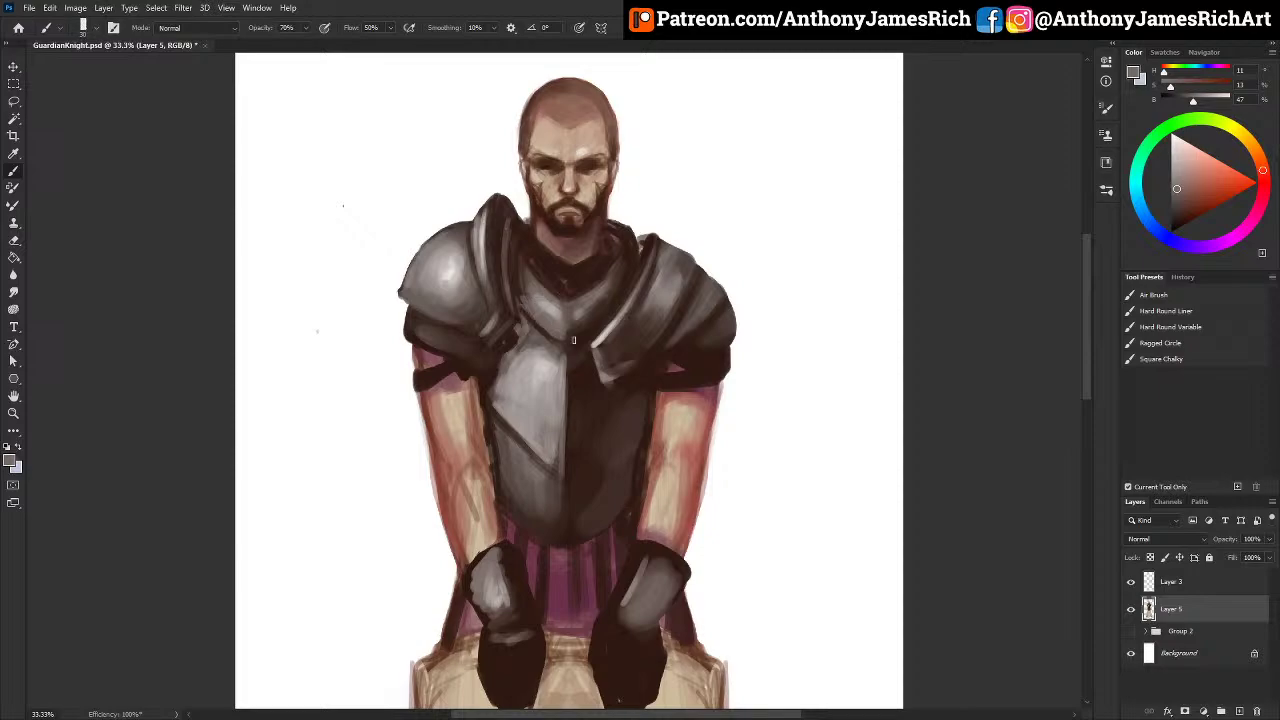
Step: Blend grays on the shaded-side pauldron and paint white highlights on both pauldrons with a larger brush
alt+click(665, 321)
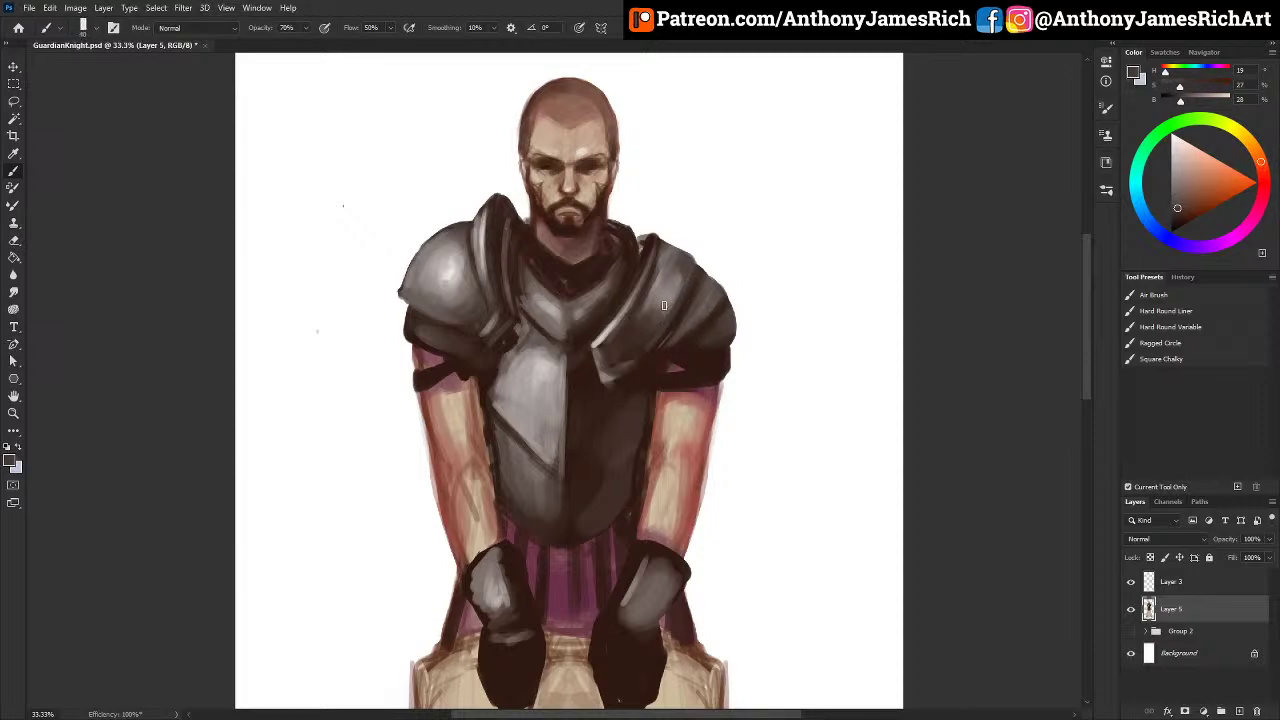
alt+click(667, 316)
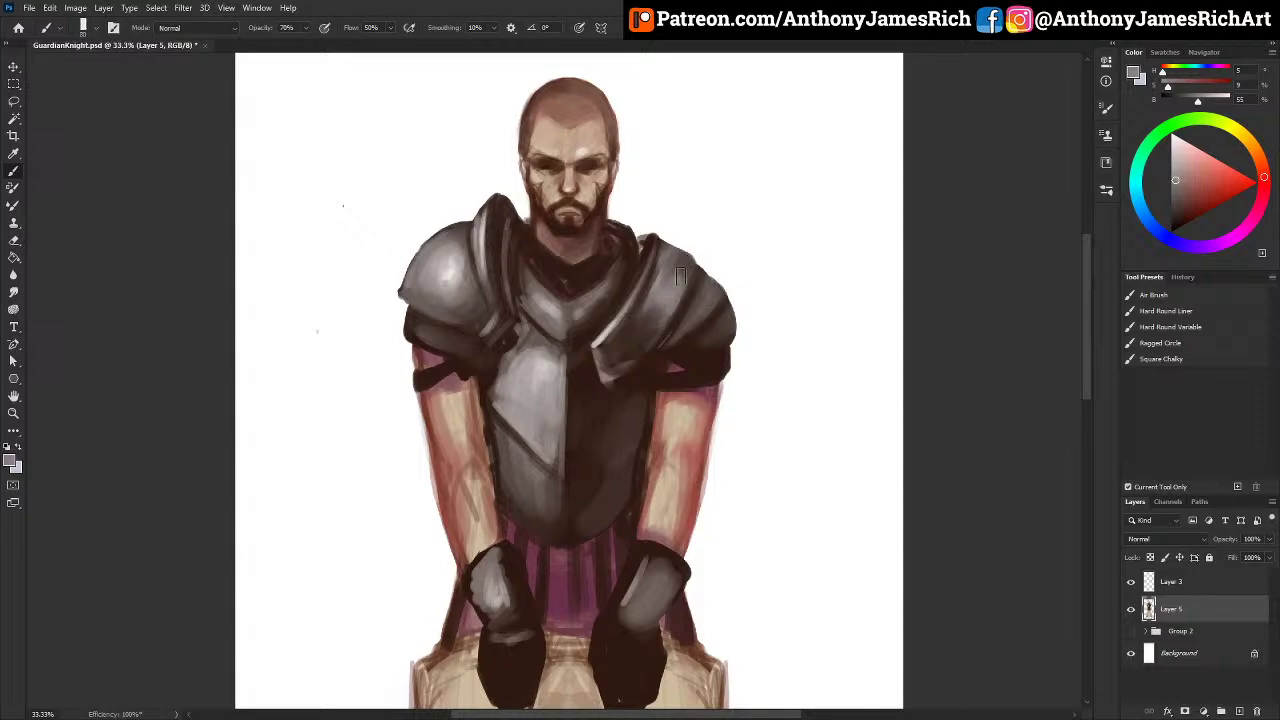
alt+click(731, 241)
key(bracketright)
key(bracketright)
key(bracketright)
key(bracketright)
key(bracketright)
key(bracketright)
mouse_move(668, 307)
mouse_down()
mouse_move(676, 278)
mouse_move(632, 338)
mouse_up()
mouse_move(438, 280)
mouse_down()
mouse_move(451, 246)
mouse_move(482, 236)
mouse_move(481, 247)
mouse_move(478, 225)
mouse_move(483, 269)
mouse_move(480, 228)
mouse_up()
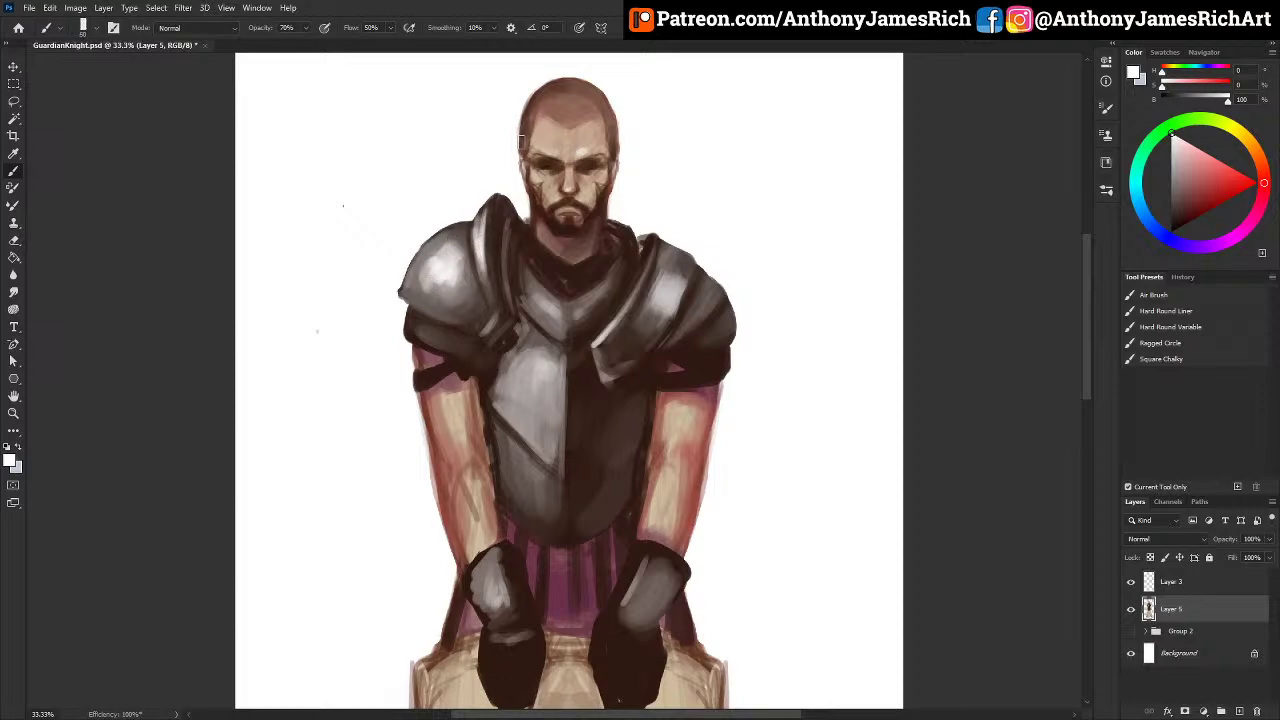
Step: Paint a bright highlight on the lit front facet of the collar plate using an enlarged brush
key(bracketright)
key(bracketright)
key(bracketright)
key(bracketright)
key(bracketright)
key(bracketright)
mouse_move(547, 320)
mouse_down()
mouse_move(540, 289)
mouse_move(561, 320)
mouse_move(557, 307)
mouse_move(545, 330)
mouse_move(517, 287)
mouse_move(538, 331)
mouse_move(517, 270)
mouse_move(519, 288)
mouse_move(533, 258)
mouse_move(523, 307)
mouse_up()
alt+click(560, 322)
key(bracketright)
key(bracketright)
key(bracketright)
alt+click(543, 309)
Step: Deepen the shadow between the lit pauldron's raised flange and the collar with dark brown (H 14, S 55, B 21), adjusting the brush size
alt+click(545, 364)
key(bracketleft)
key(bracketleft)
key(bracketleft)
key(bracketleft)
key(bracketleft)
key(bracketleft)
key(bracketleft)
key(bracketleft)
alt+click(526, 248)
key(bracketright)
key(bracketright)
key(bracketright)
key(bracketright)
key(bracketright)
key(bracketleft)
key(bracketleft)
key(bracketleft)
key(bracketleft)
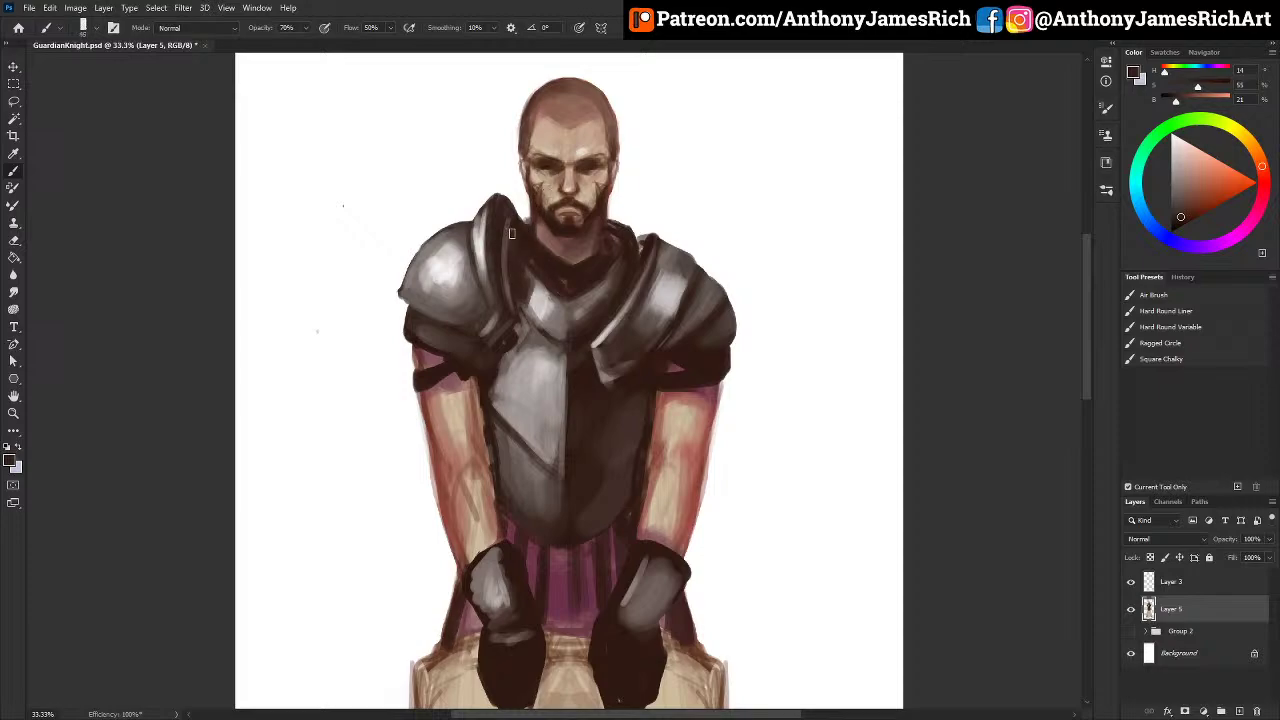
Step: Paint a muted brown-gray strip (H 13, S 26, B 35) down the inner face of the lit pauldron's raised flange
alt+click(499, 288)
mouse_move(506, 260)
mouse_down()
mouse_move(505, 218)
mouse_move(507, 286)
mouse_move(510, 228)
mouse_move(498, 264)
mouse_up()
alt+click(507, 280)
alt+click(501, 283)
drag(499, 205, 509, 304)
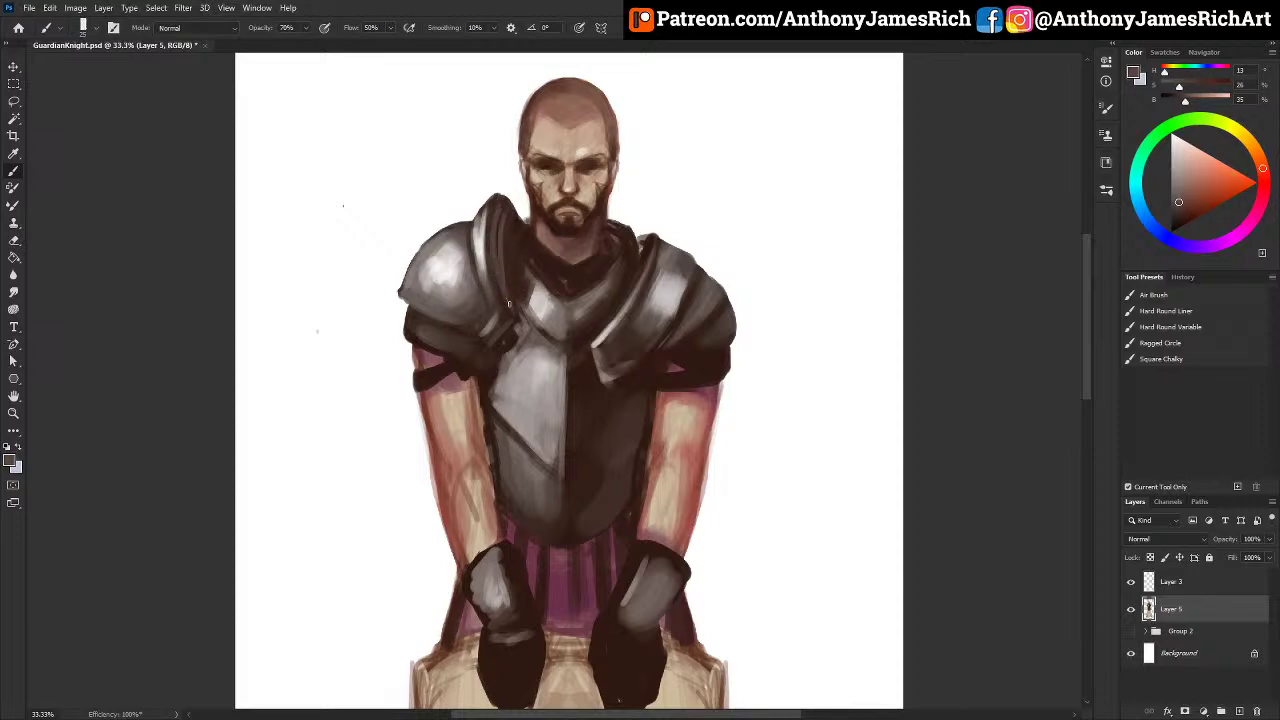
Step: Rework the flange's inner face and the adjoining side of the collar with dark brown and a brown-gray (H 15, S 30, B 32)
alt+click(508, 276)
mouse_move(503, 214)
mouse_down()
mouse_move(508, 289)
mouse_move(503, 229)
mouse_up()
alt+click(506, 245)
key(bracketright)
key(bracketright)
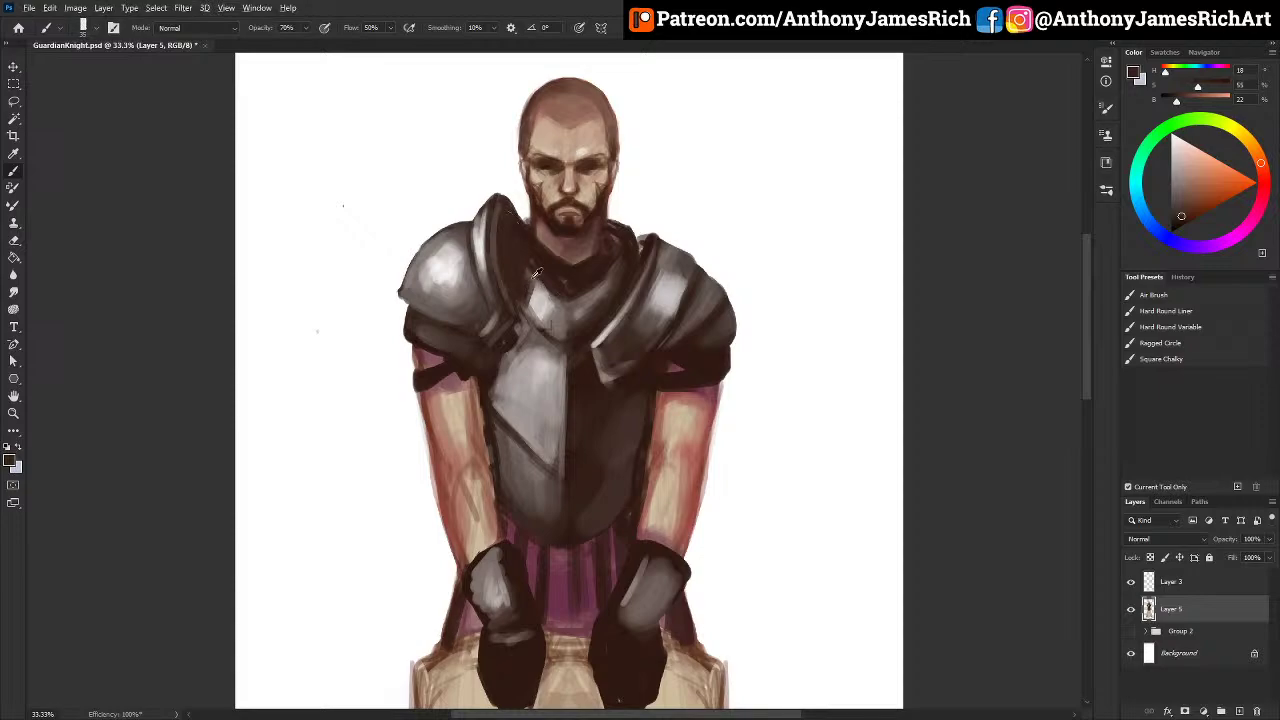
alt+click(530, 285)
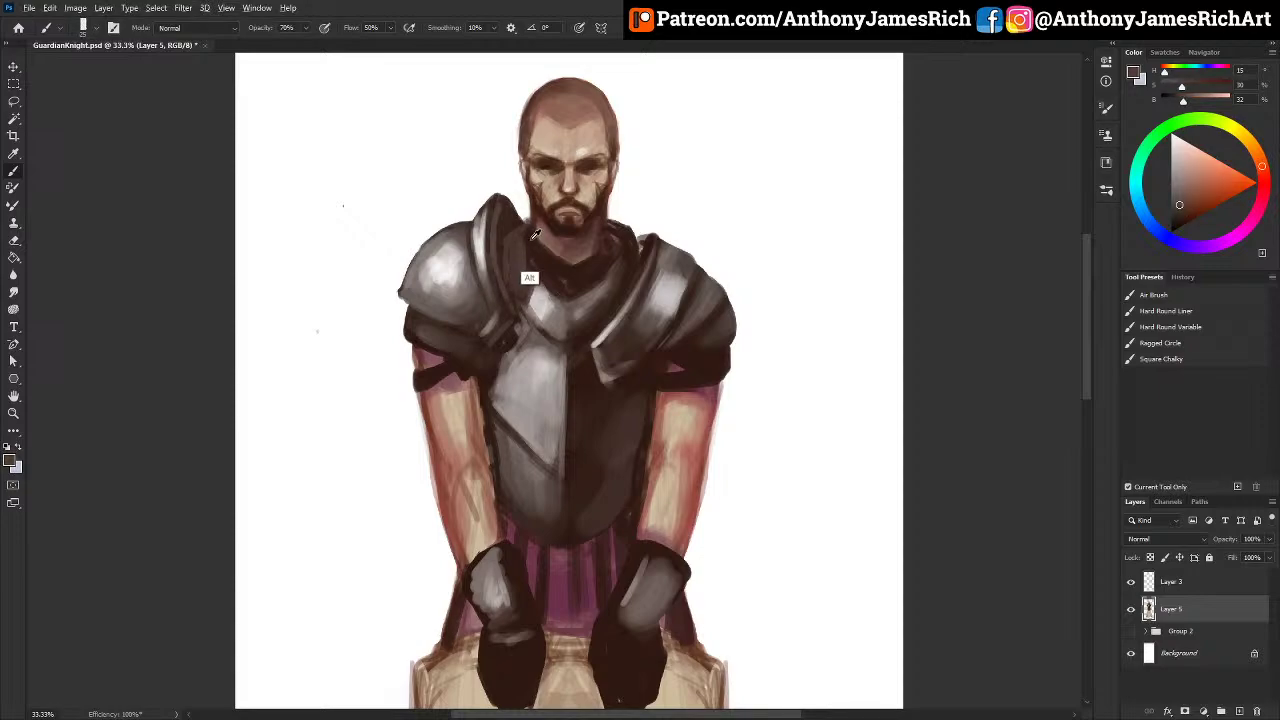
alt+click(525, 268)
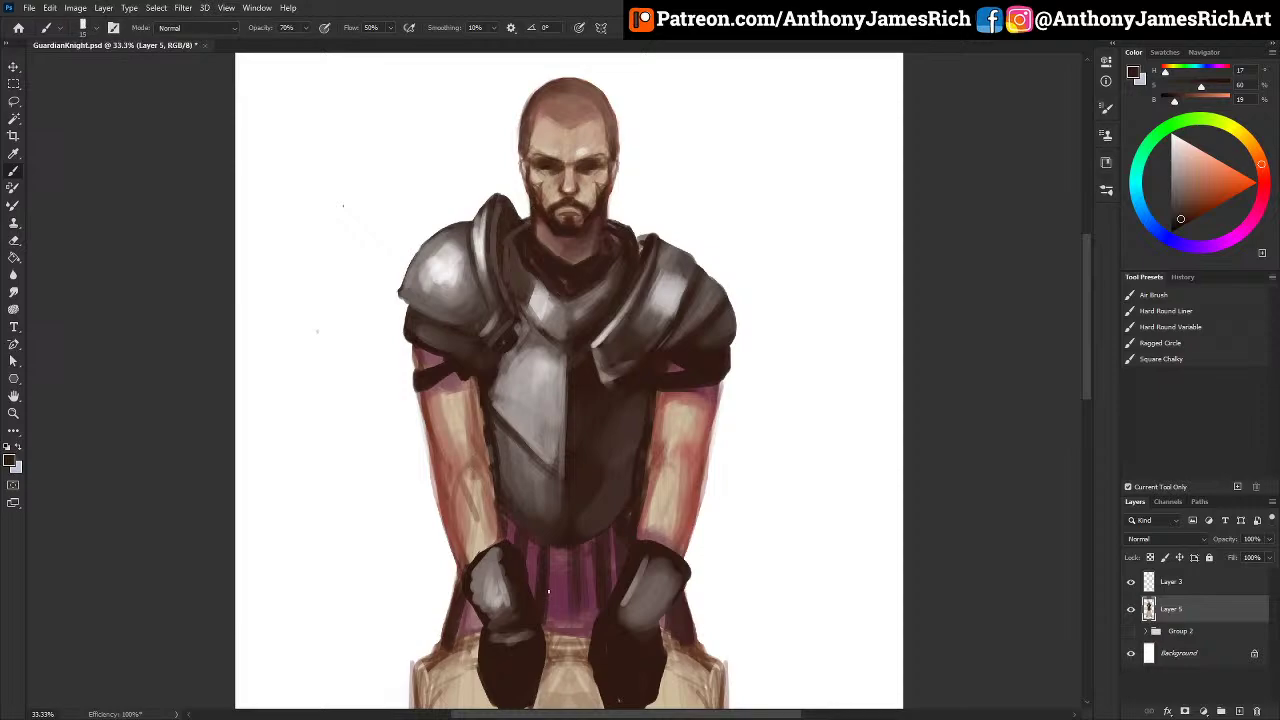
Step: Paint light gray highlights (H 15, S 4, B 78) along the collar's upper rim and on the shaded-side pauldron plates
scroll(637, 459, down, 2)
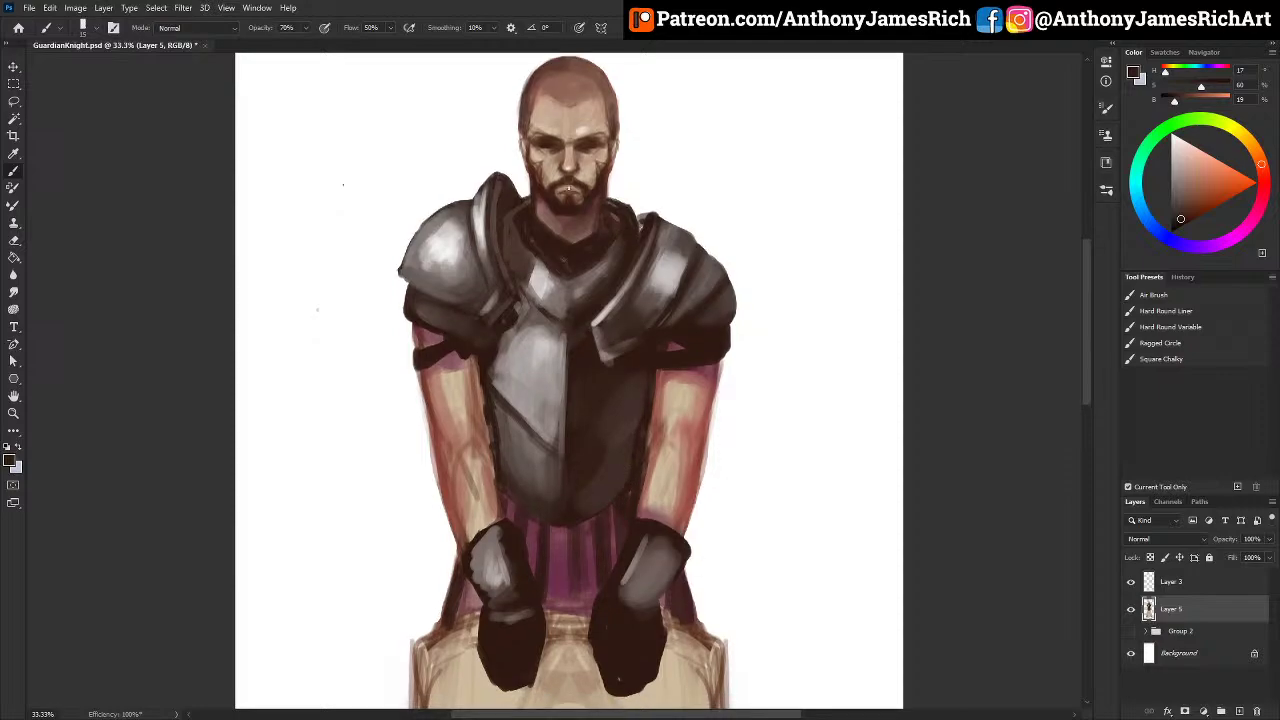
alt+click(545, 308)
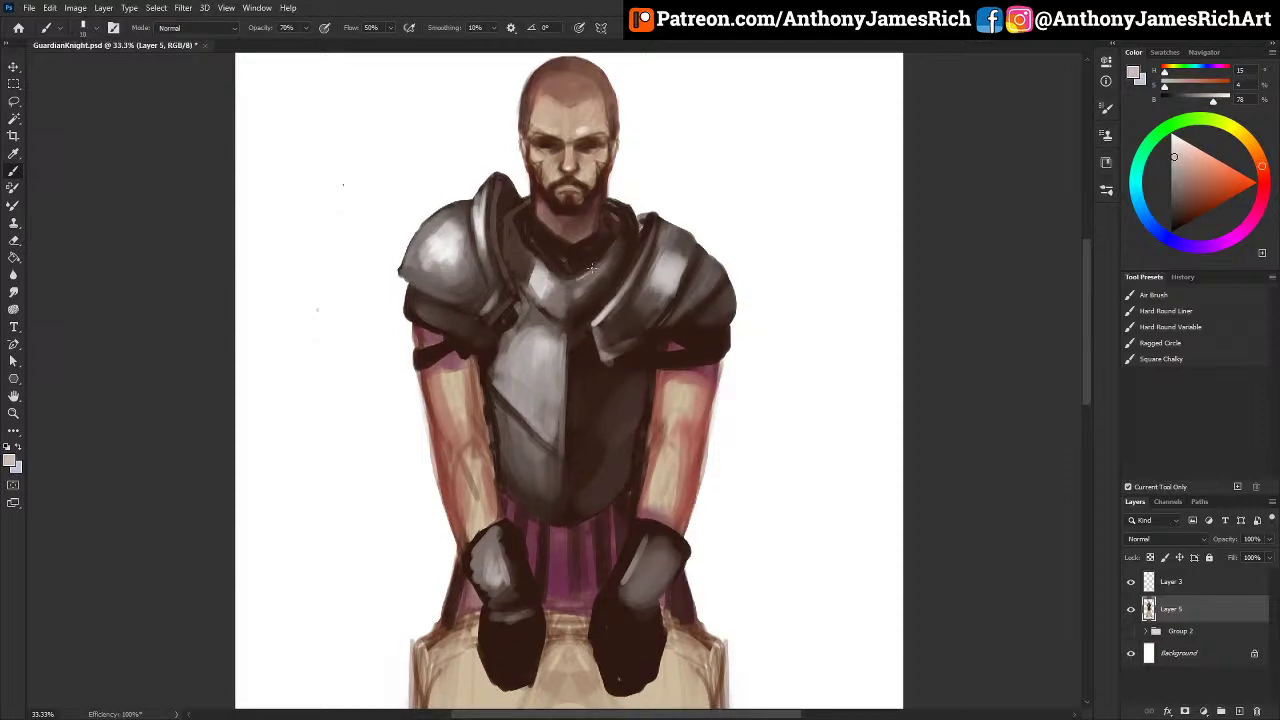
drag(574, 280, 628, 216)
drag(626, 283, 650, 236)
alt+click(686, 292)
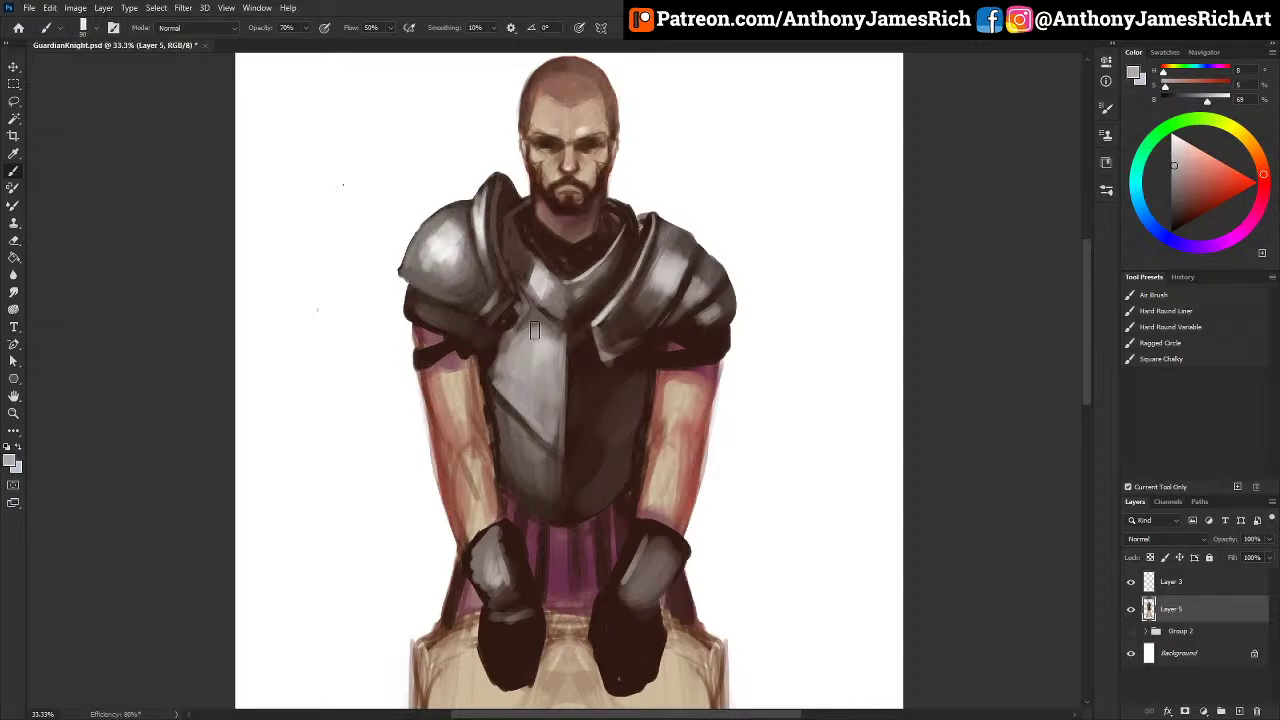
Step: Refine the collar's lit side with sampled grays and clean its neckline edge with dark brown (H 13, S 57, B 19)
key(alt)
alt+click(516, 310)
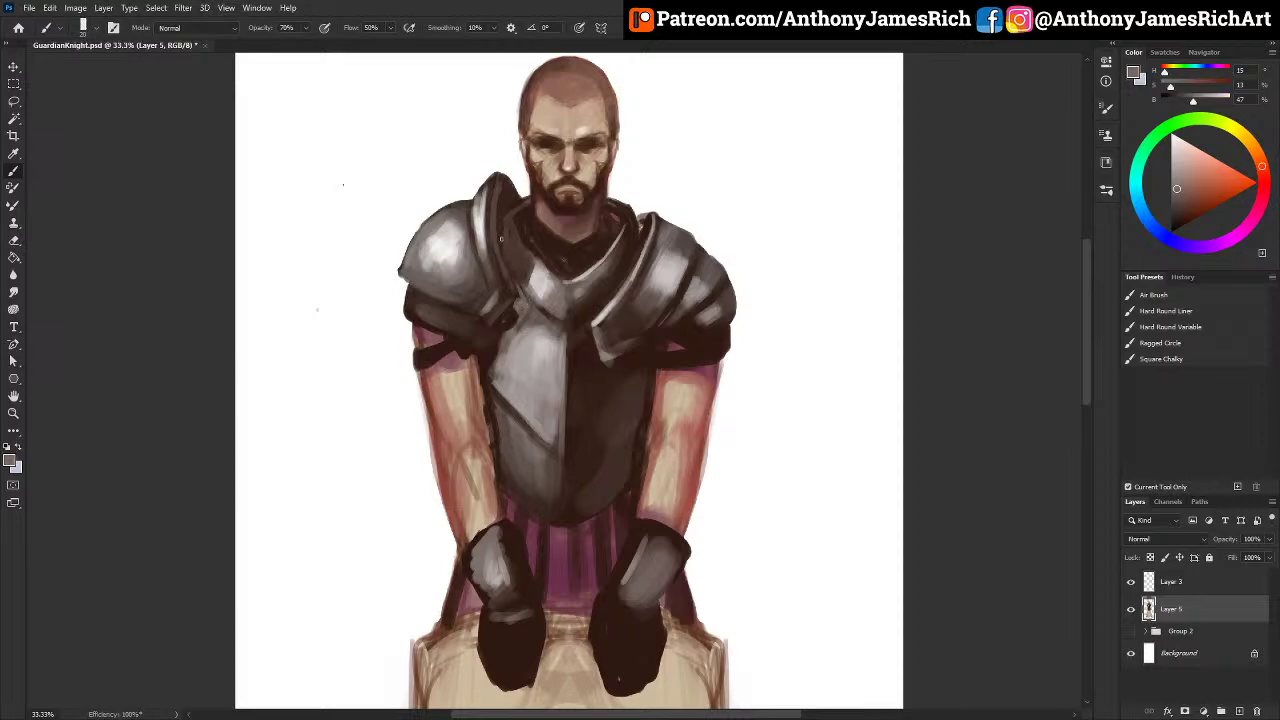
alt+click(522, 295)
alt+click(540, 320)
alt+click(526, 239)
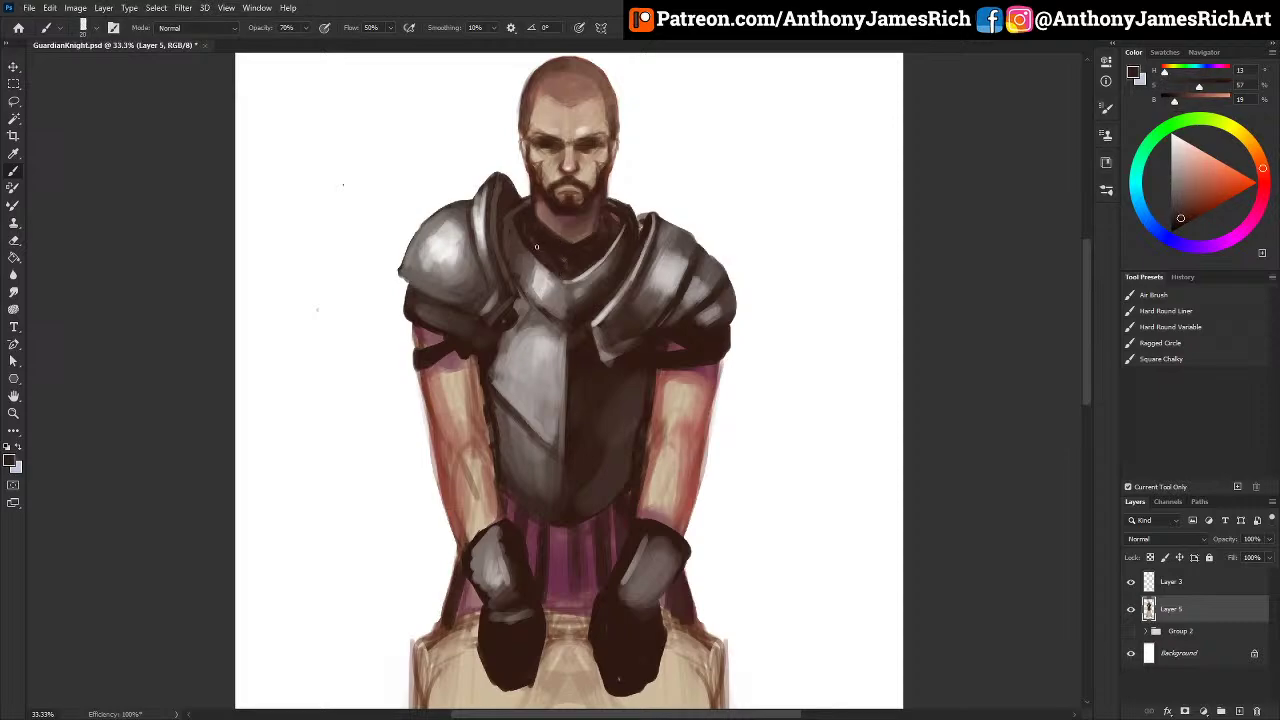
Step: Highlight the lit pauldron's raised flange with gray (H 16, S 11, B 53) and white
alt+click(476, 232)
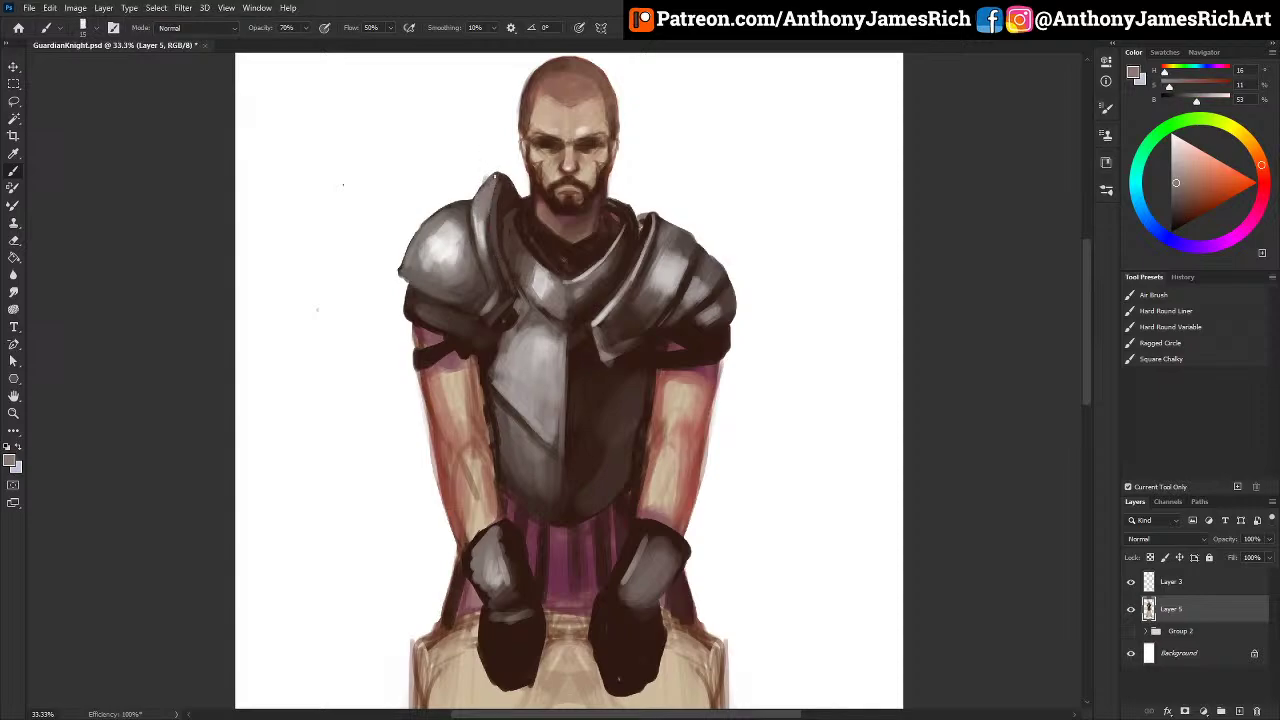
alt+click(497, 145)
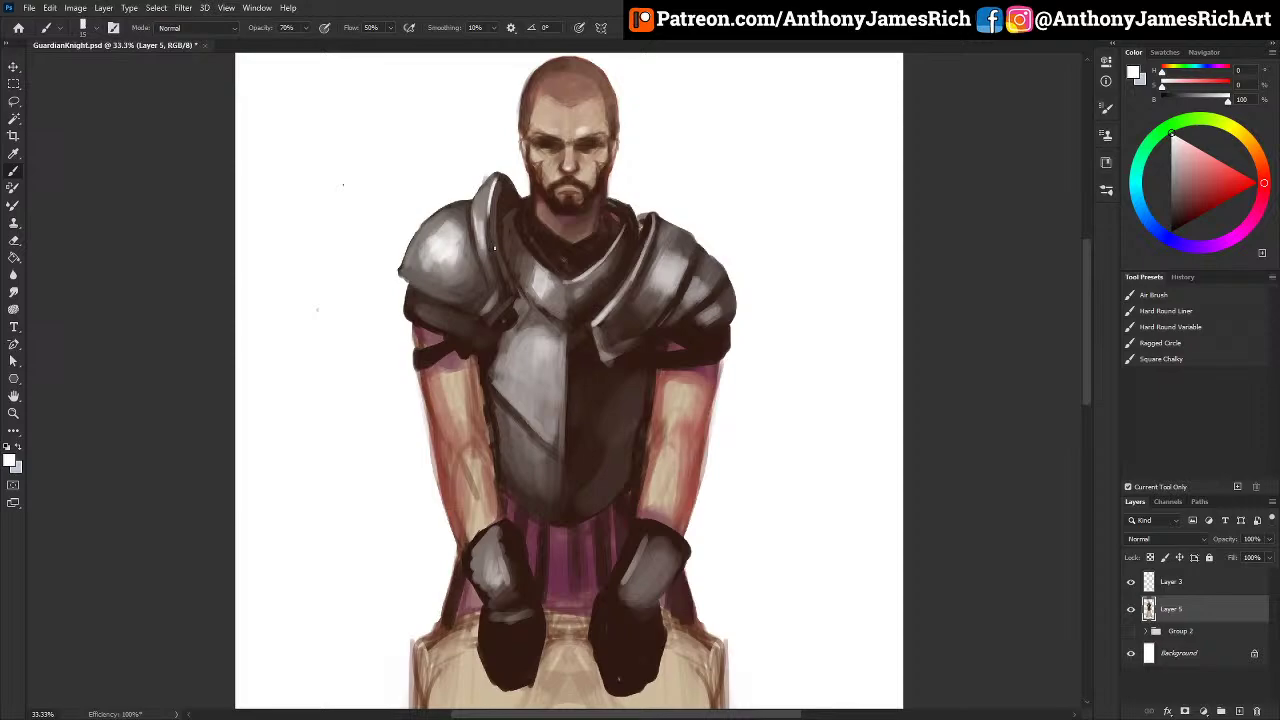
drag(453, 198, 459, 172)
Step: Show the navigator preview and open a second window of GuardianKnight.psd
scroll(437, 188, down, 5)
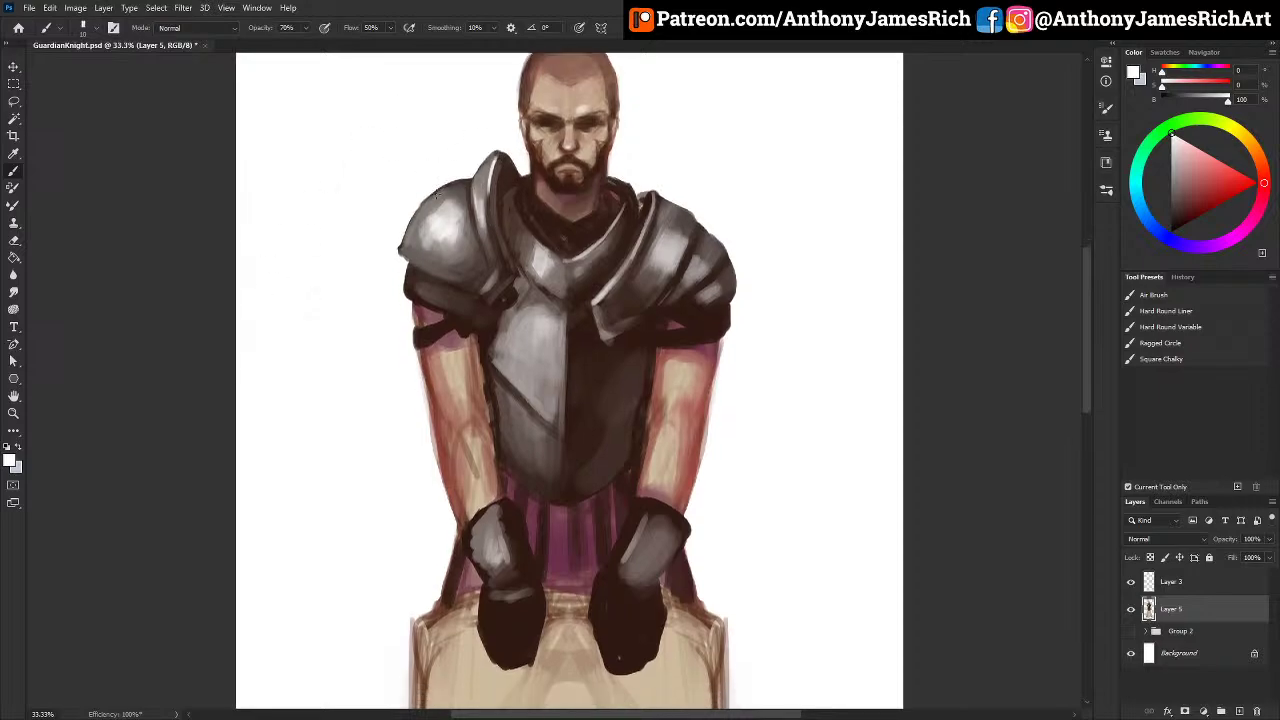
scroll(450, 195, up, 4)
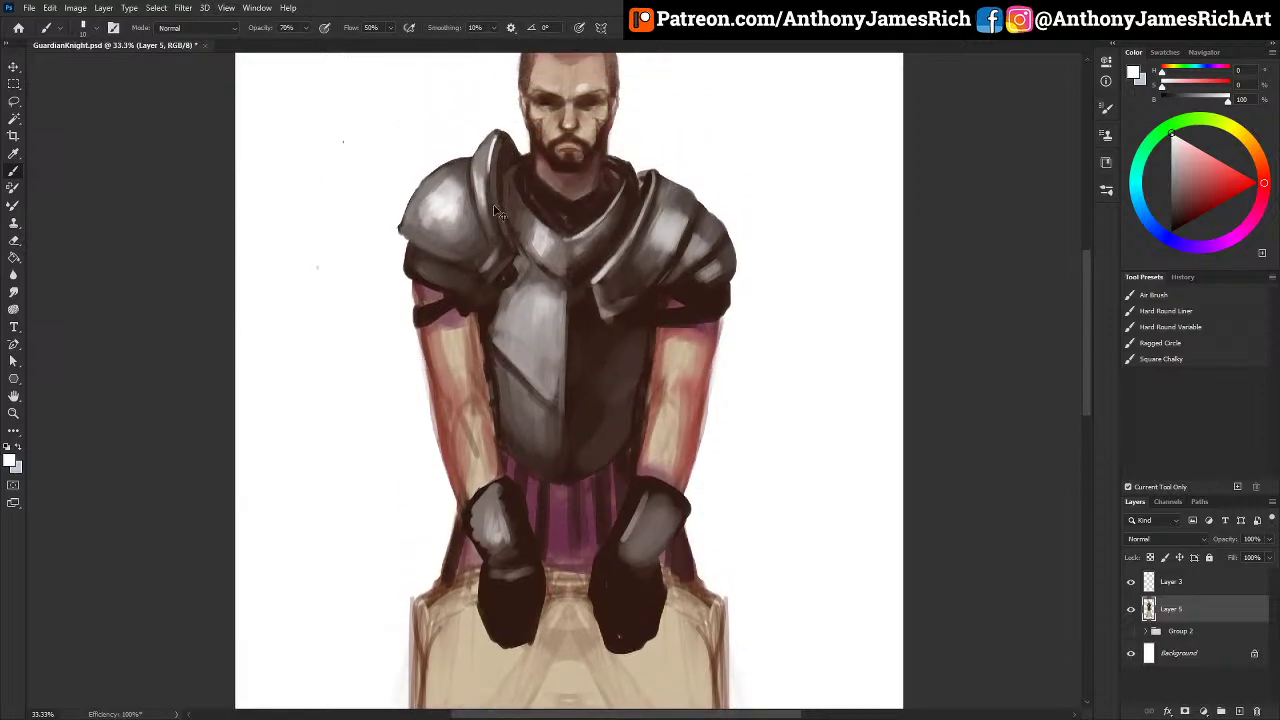
key(ctrl+minus)
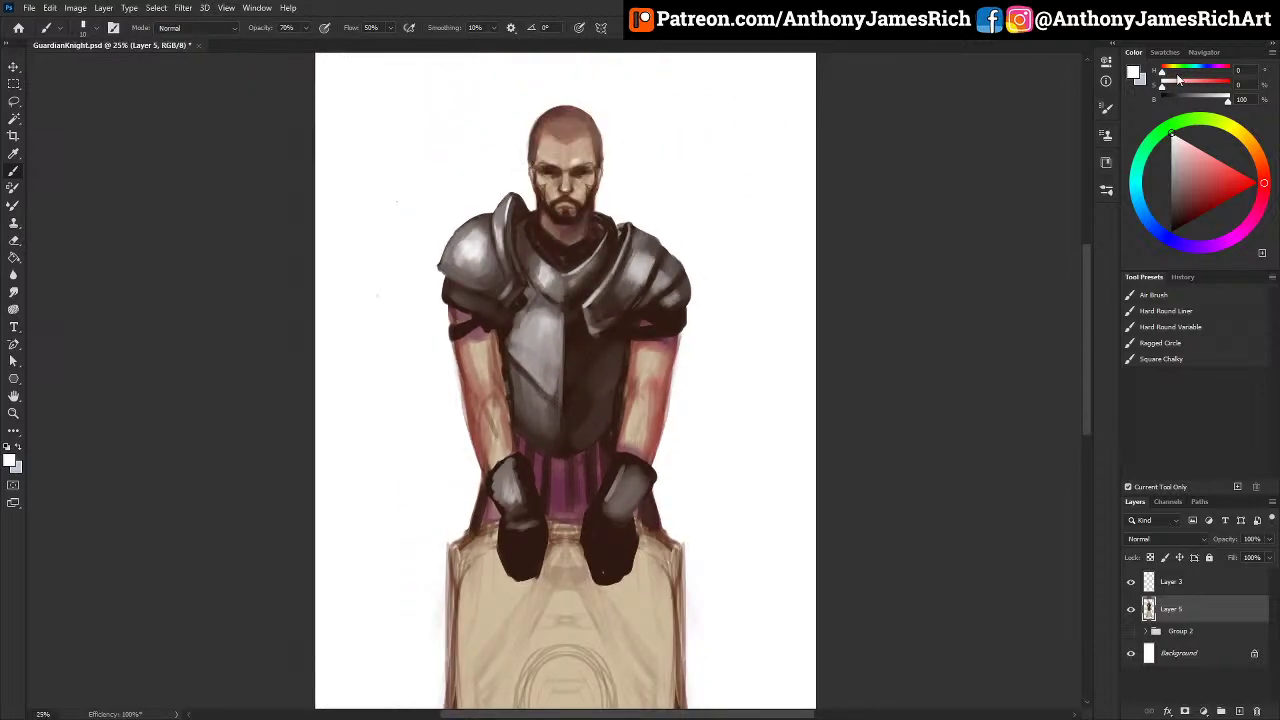
click(1203, 53)
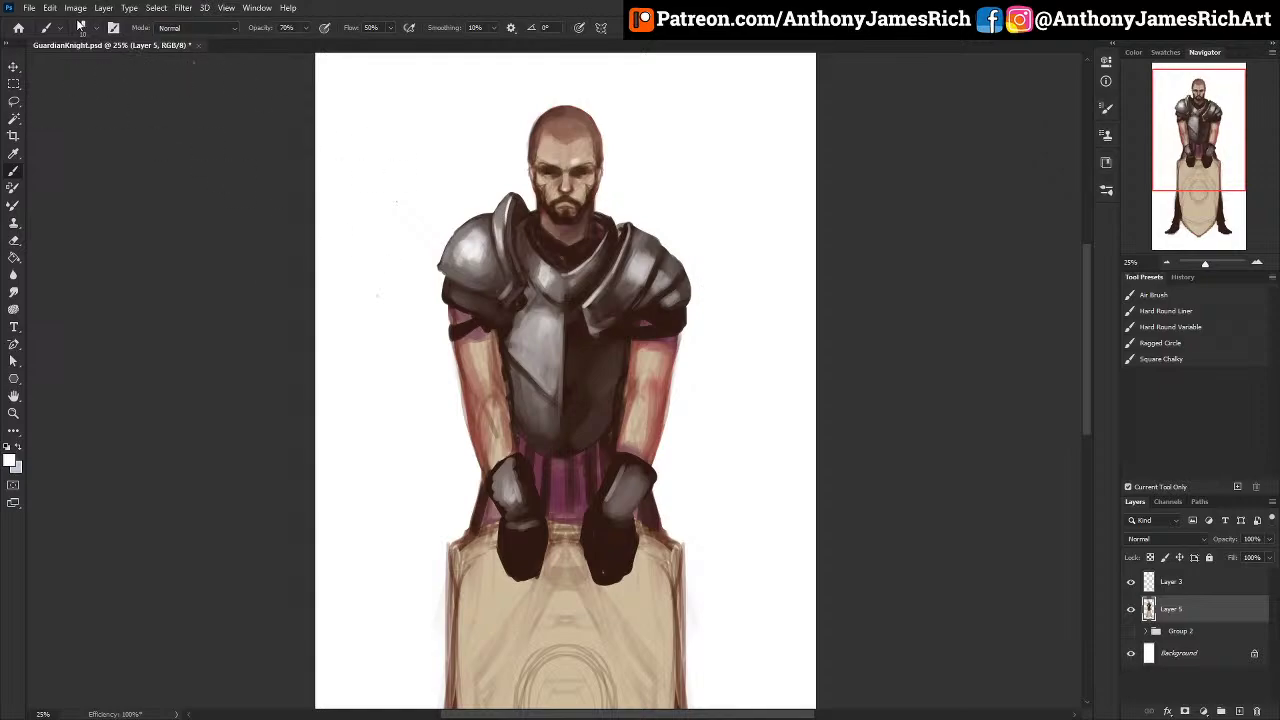
click(257, 8)
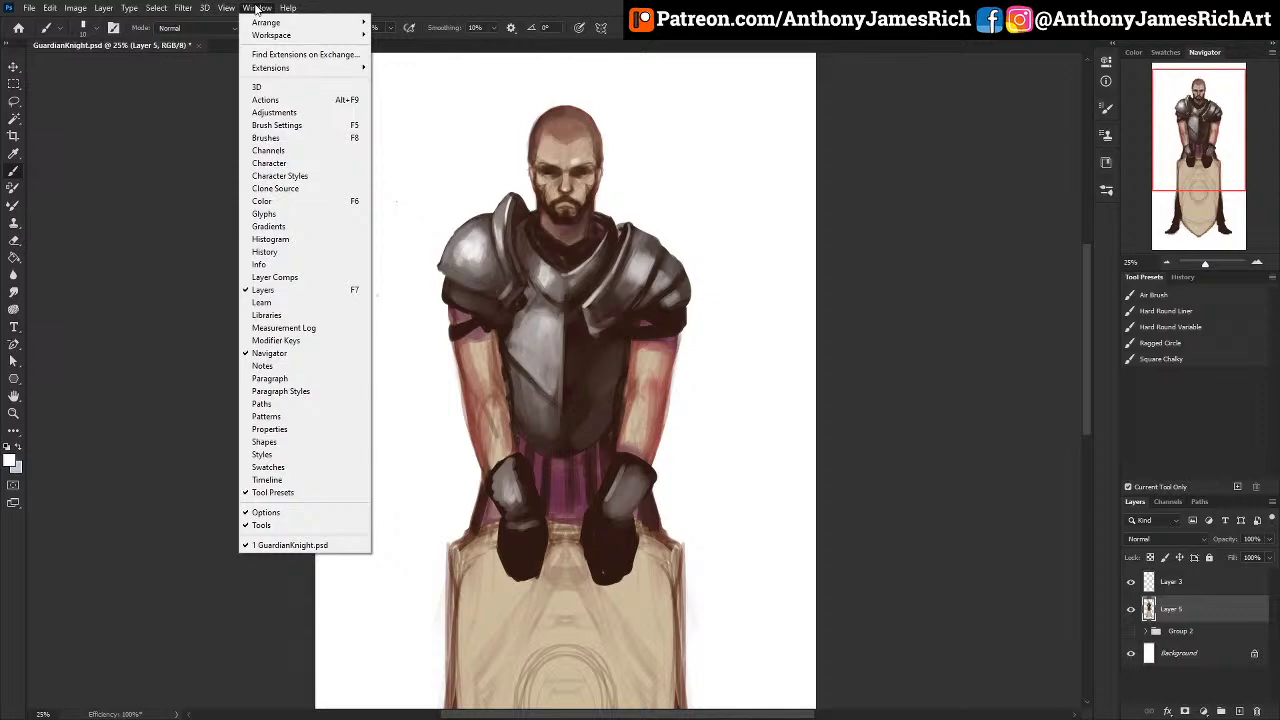
mouse_move(278, 34)
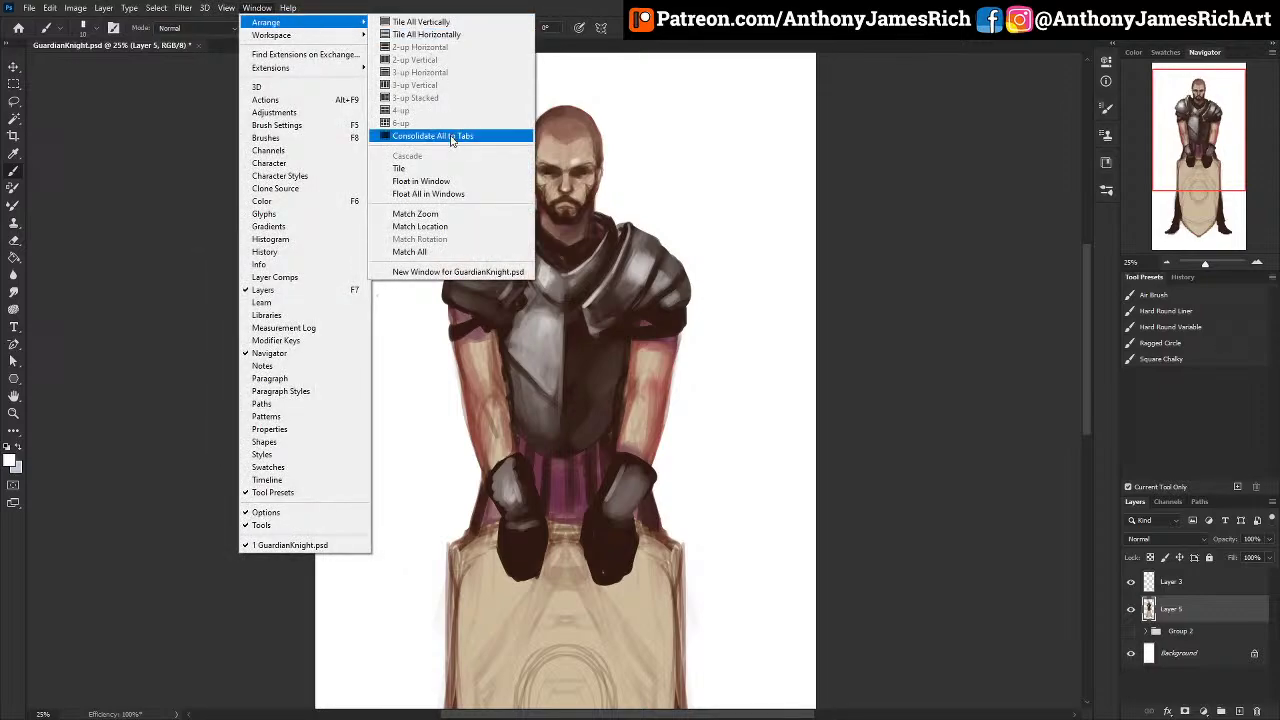
click(459, 273)
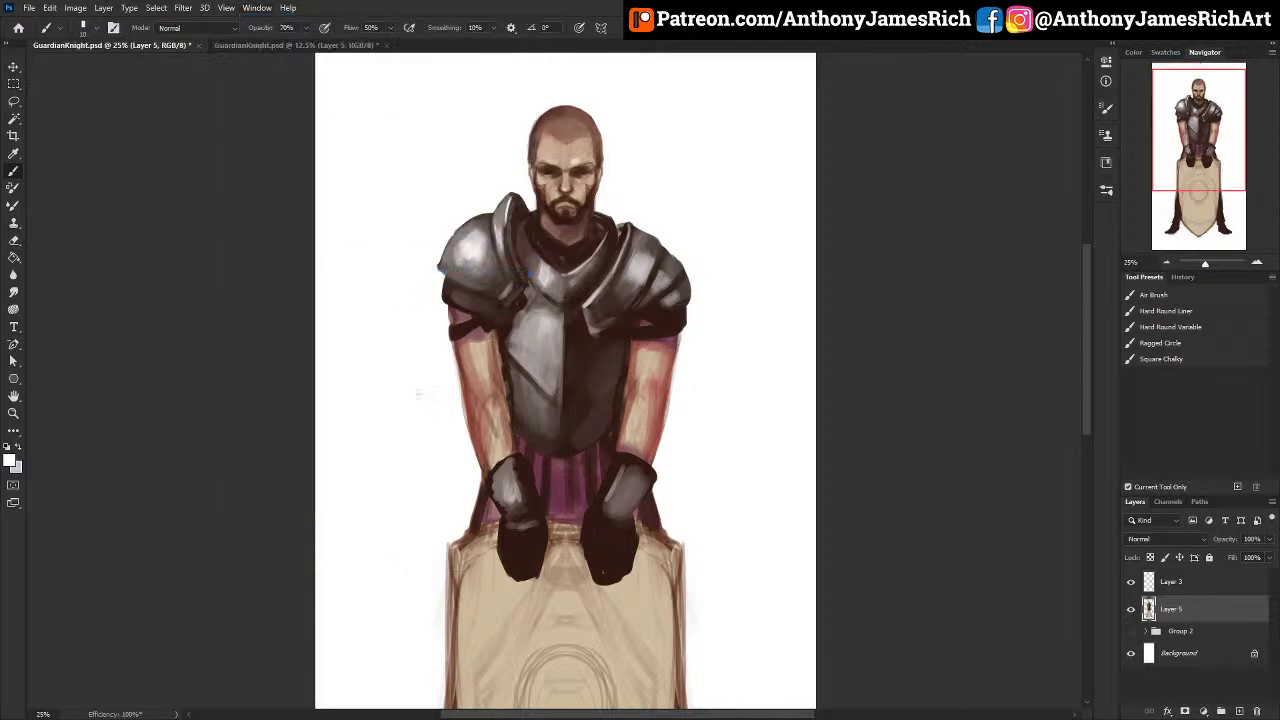
Step: Detach the second GuardianKnight.psd window and place it beside the main painting as a full-figure overview at 12.5%
click(251, 46)
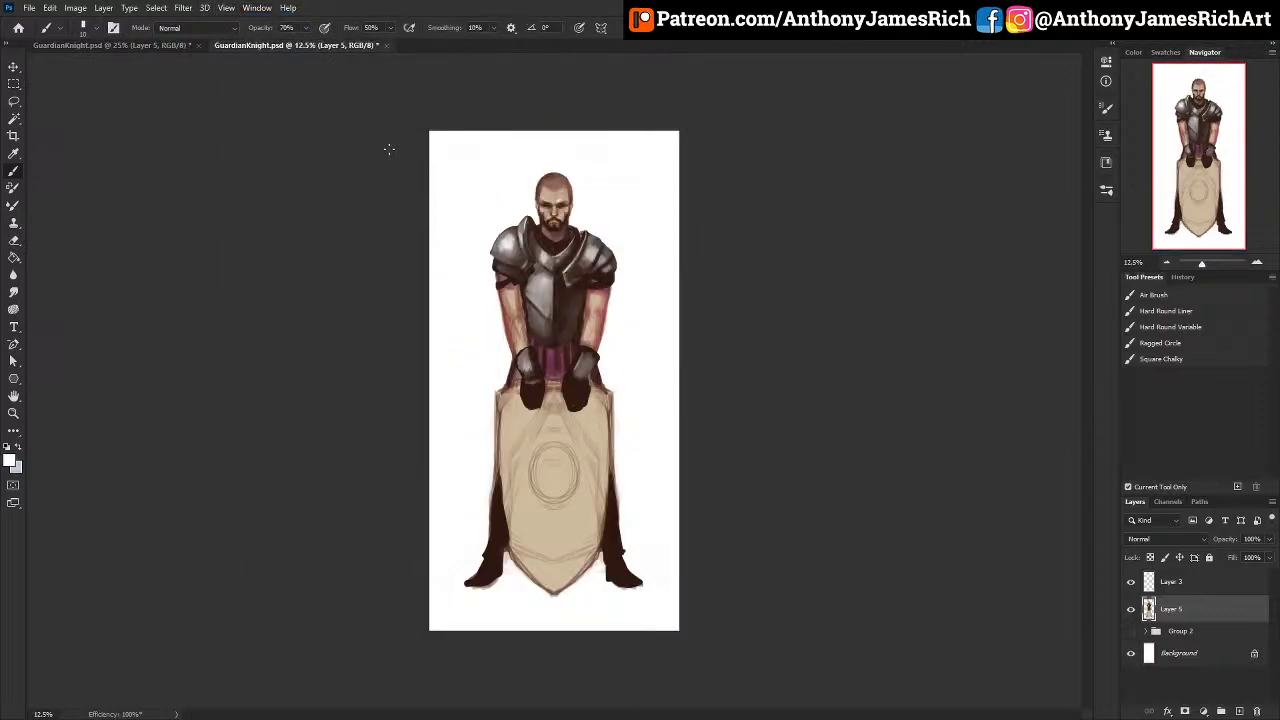
key(ctrl+minus)
key(ctrl+plus)
drag(286, 42, 171, 68)
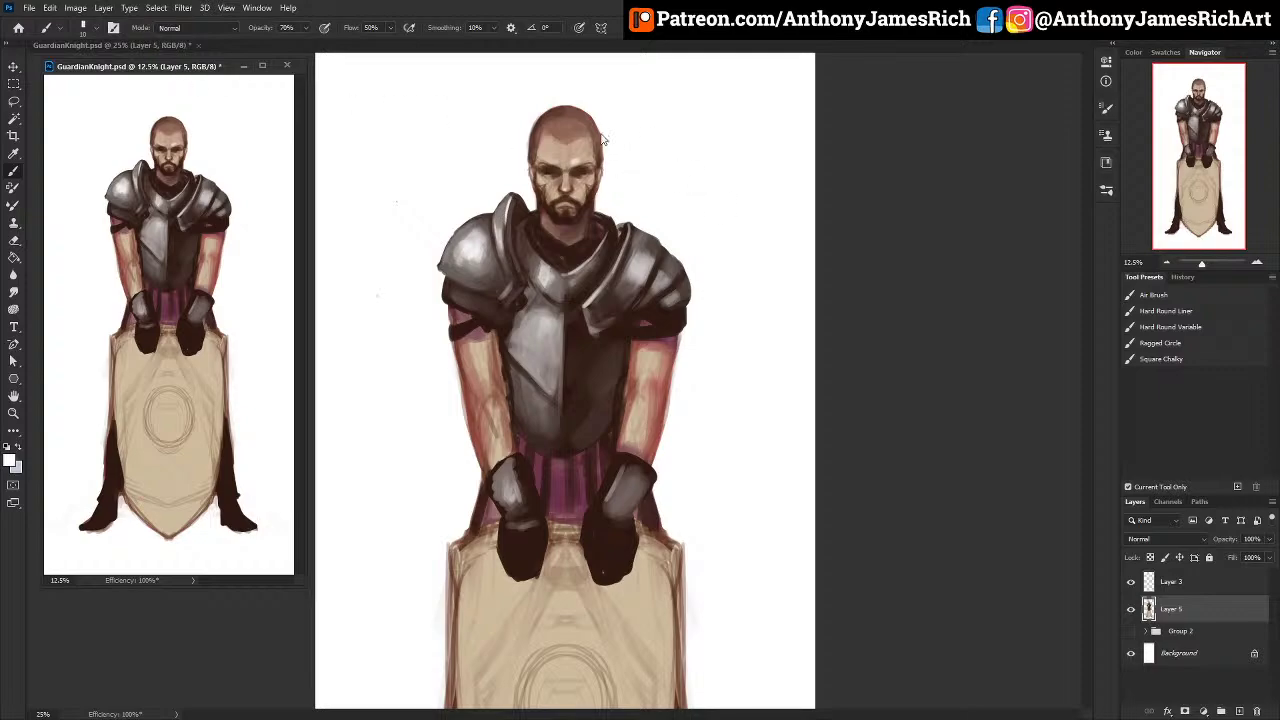
Step: Return to the main painting window and bring back the color wheel for close-up work on the upper body
click(957, 177)
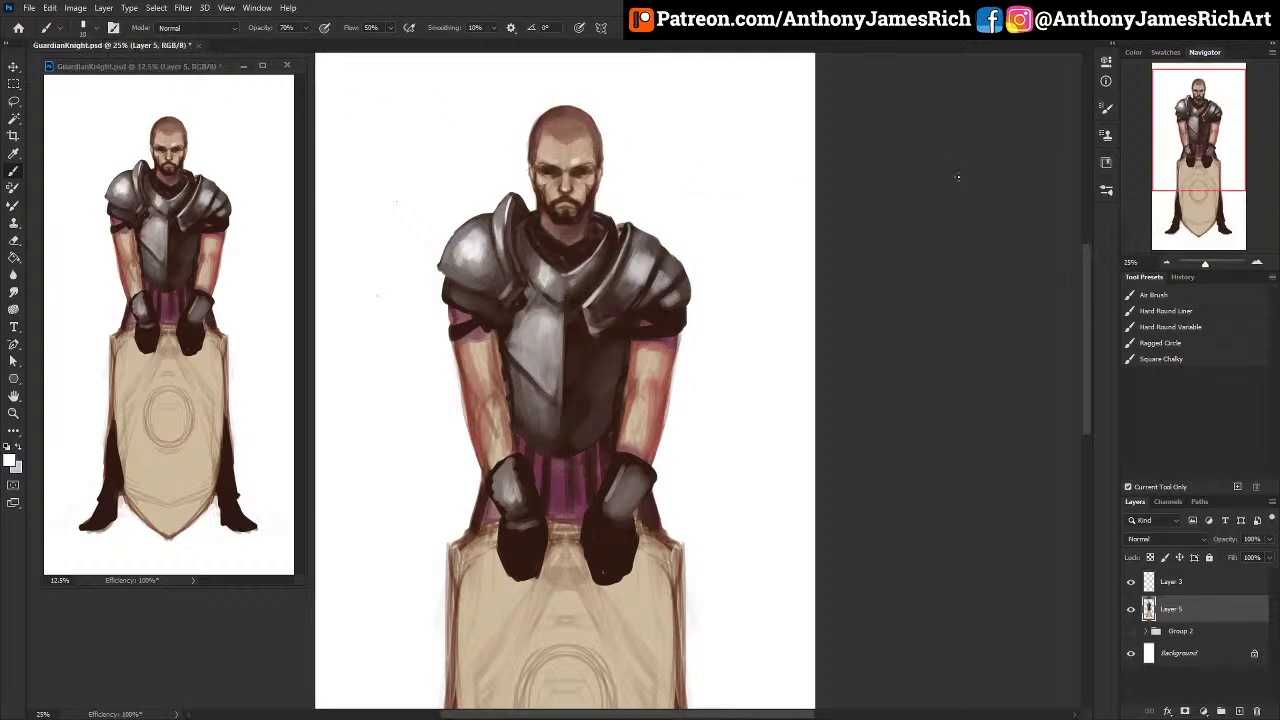
key(ctrl+plus)
key(ctrl+plus)
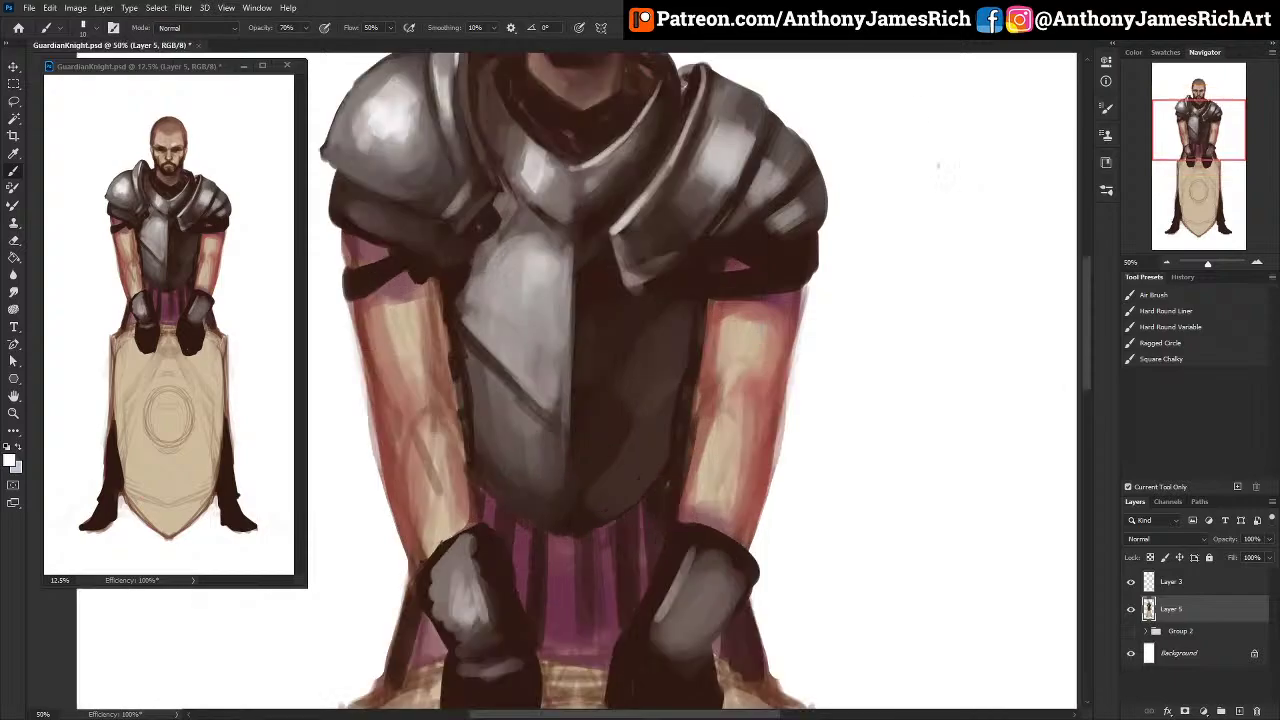
click(1133, 52)
scroll(790, 236, up, 3)
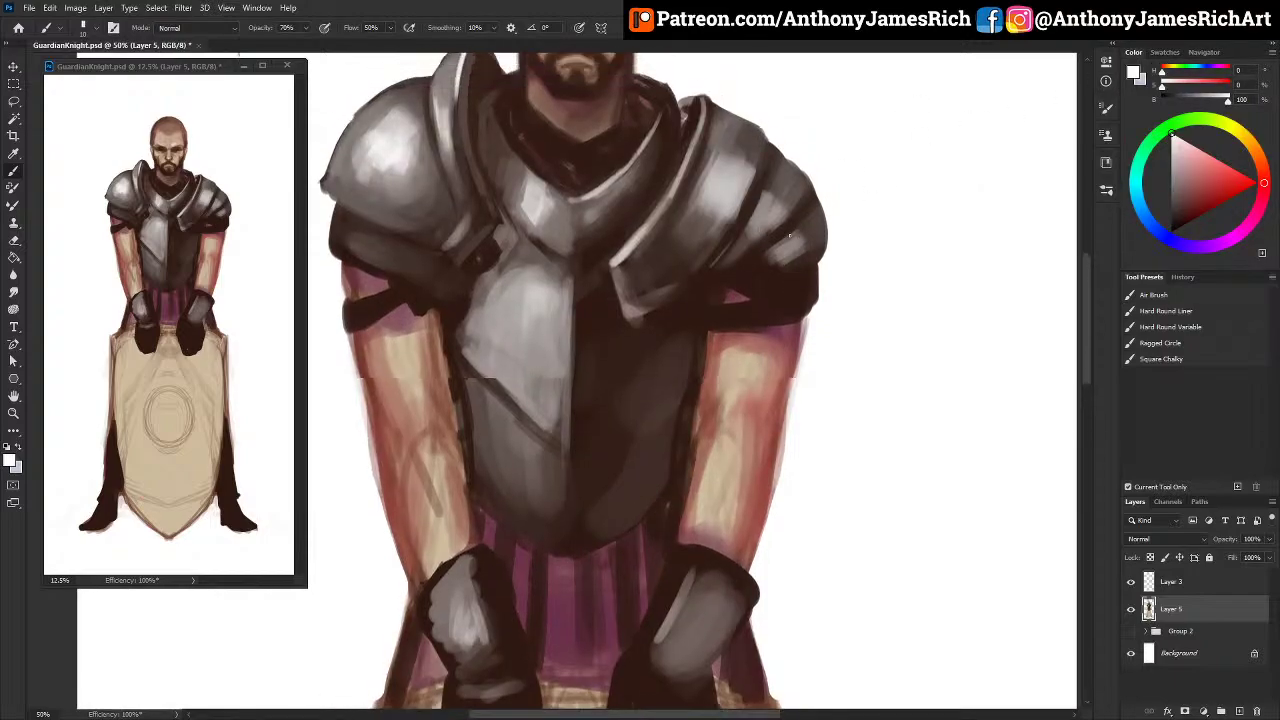
scroll(790, 236, up, 4)
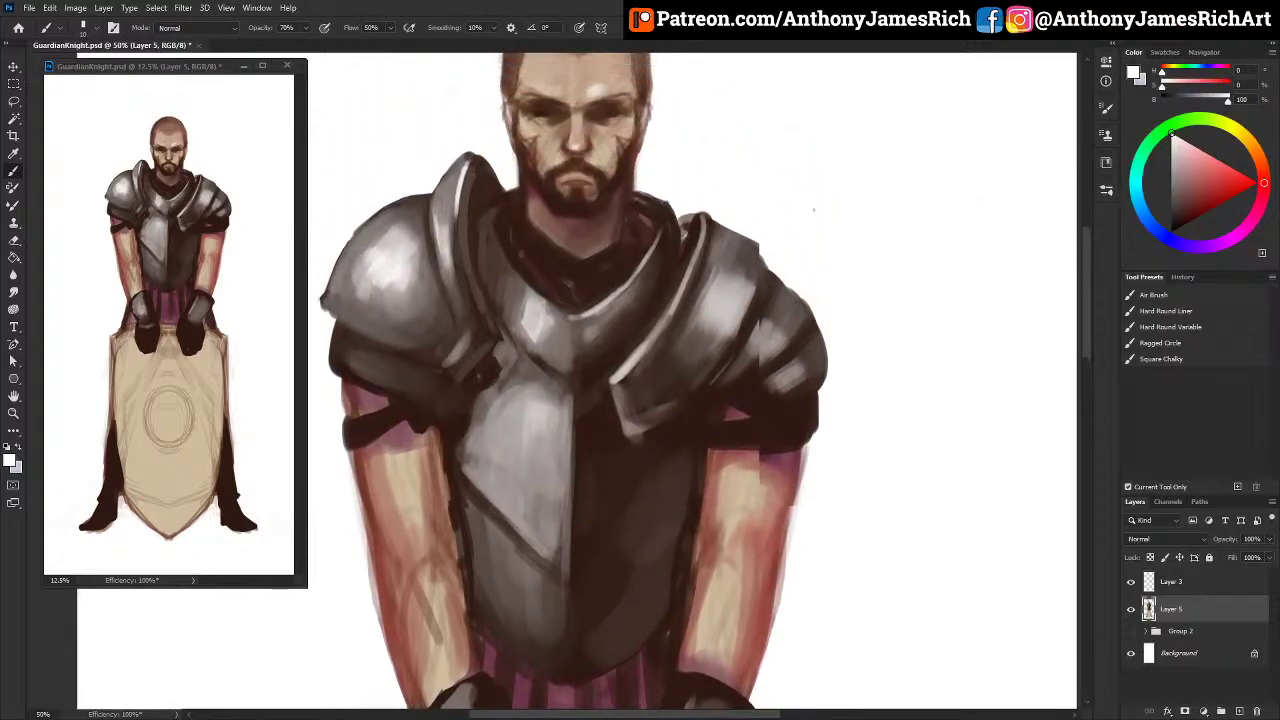
Step: Look over the knight's head, collar and pauldrons at 50% zoom and sample the collar's dark brown (H 15, S 60, B 18)
scroll(816, 208, up, 4)
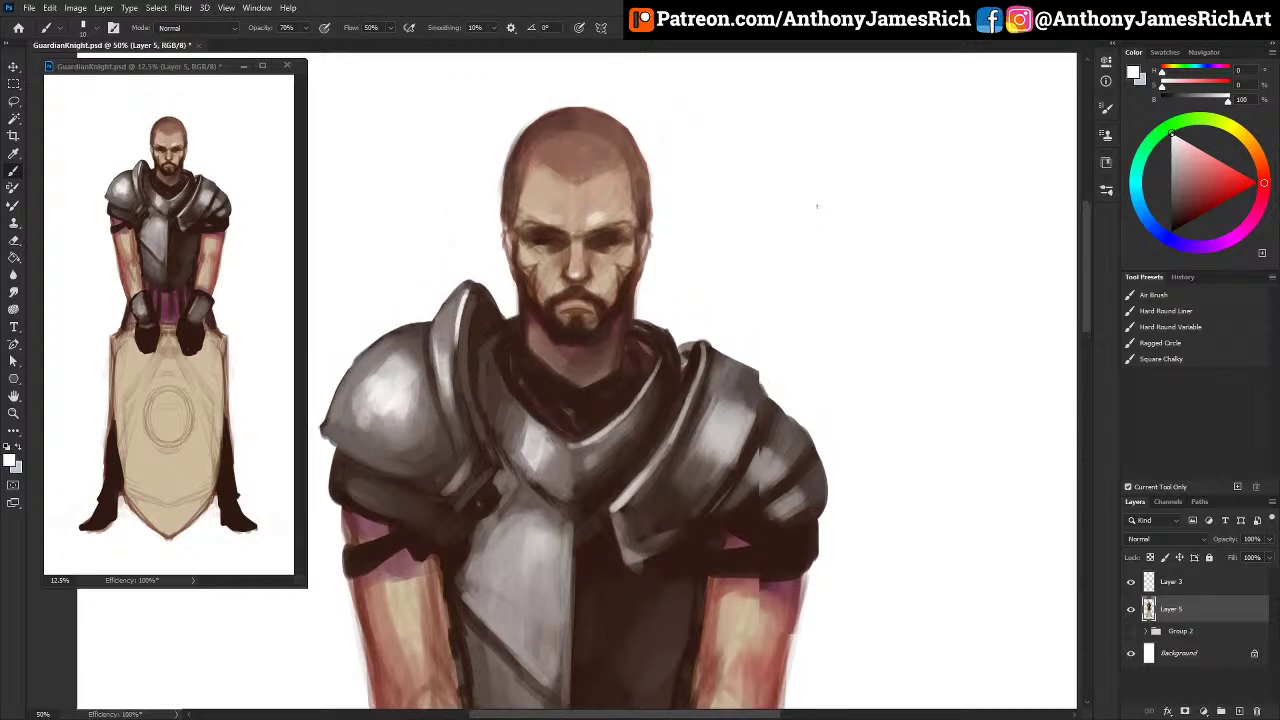
scroll(820, 201, up, 5)
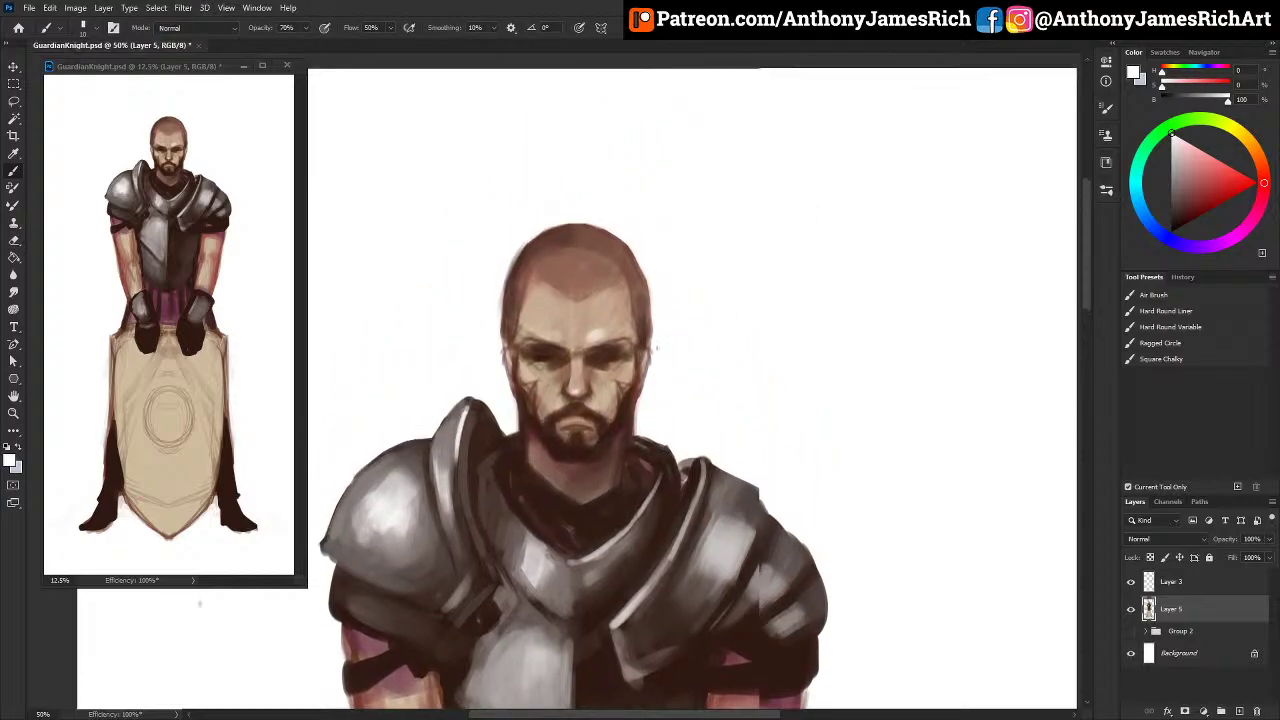
scroll(664, 312, up, 3)
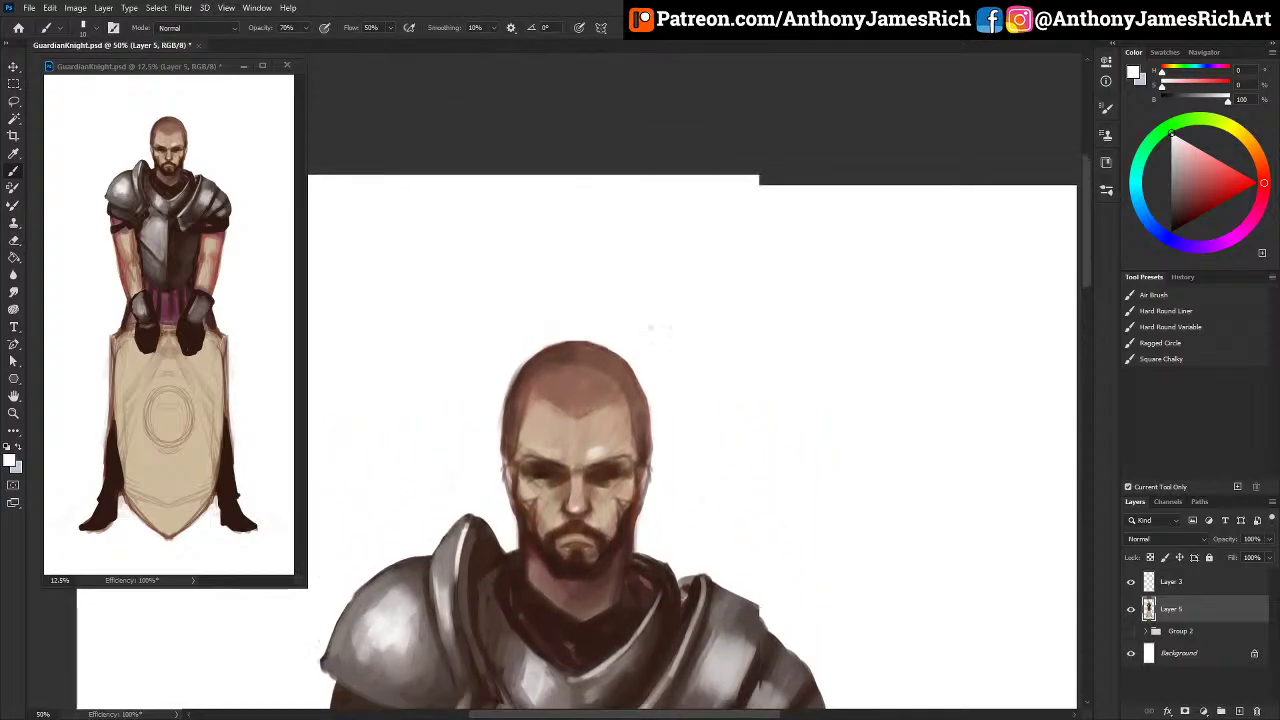
scroll(649, 327, down, 1)
scroll(649, 327, down, 2)
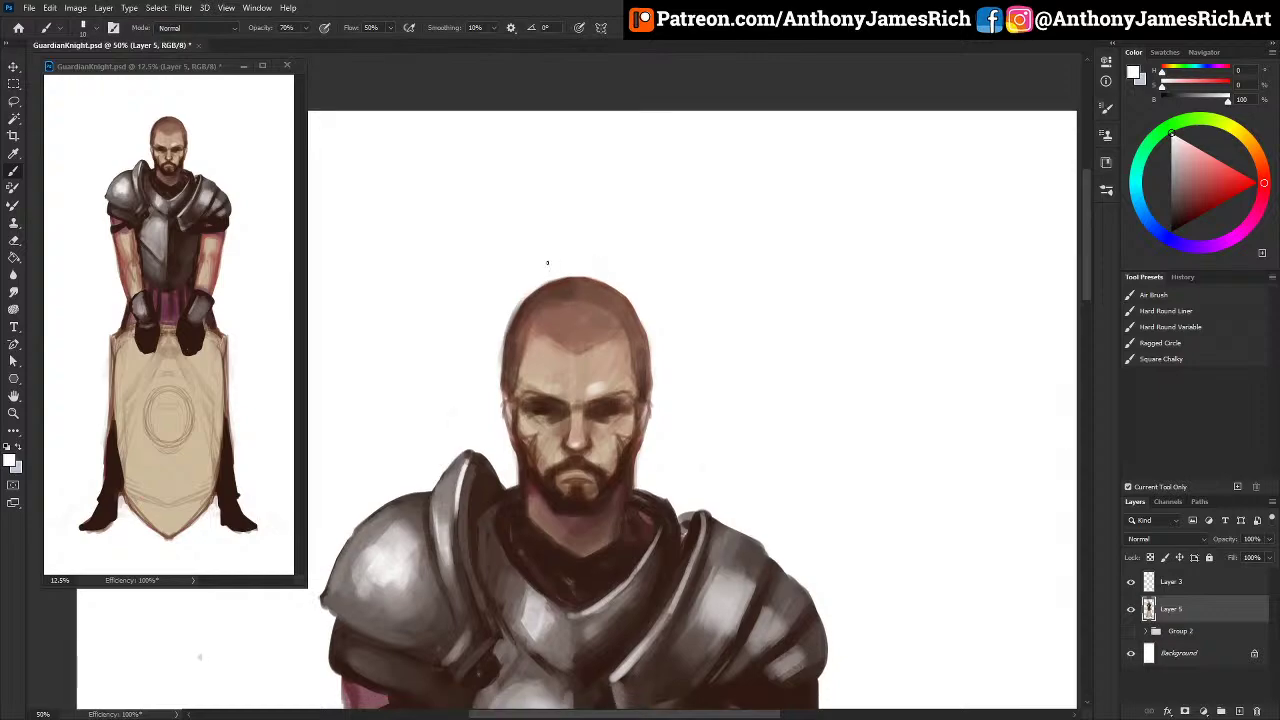
scroll(493, 218, down, 4)
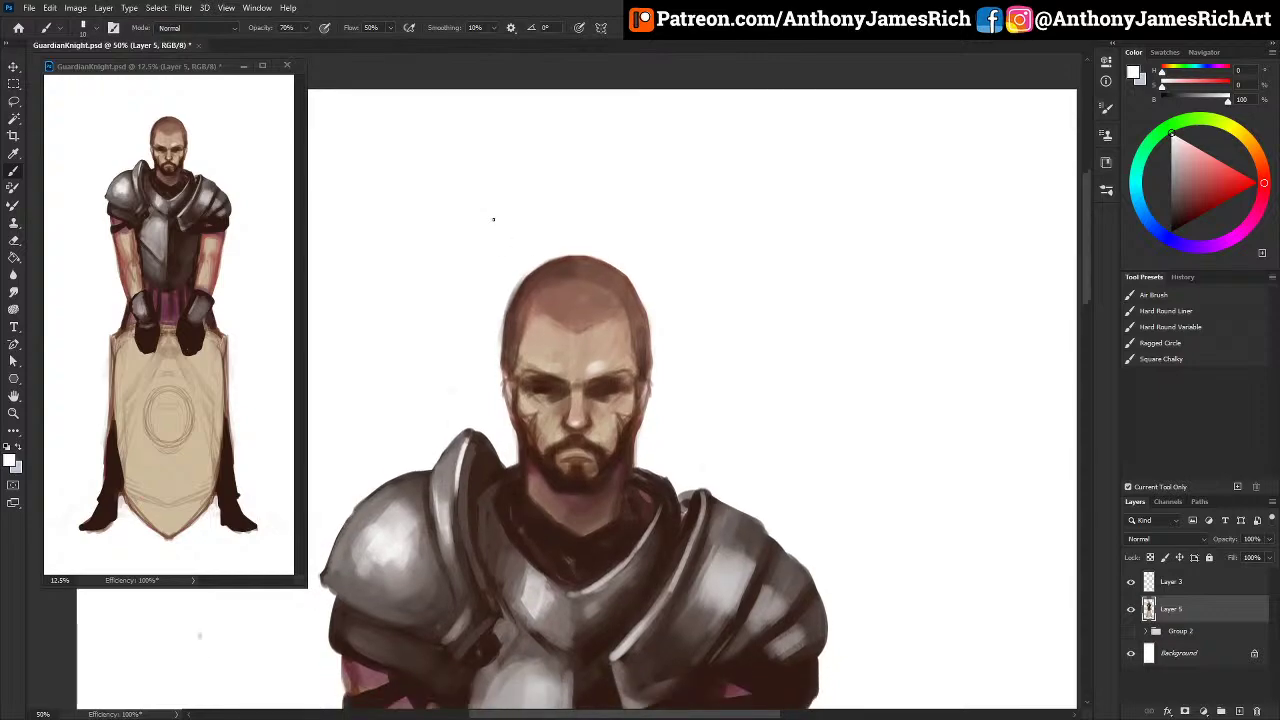
scroll(493, 218, down, 1)
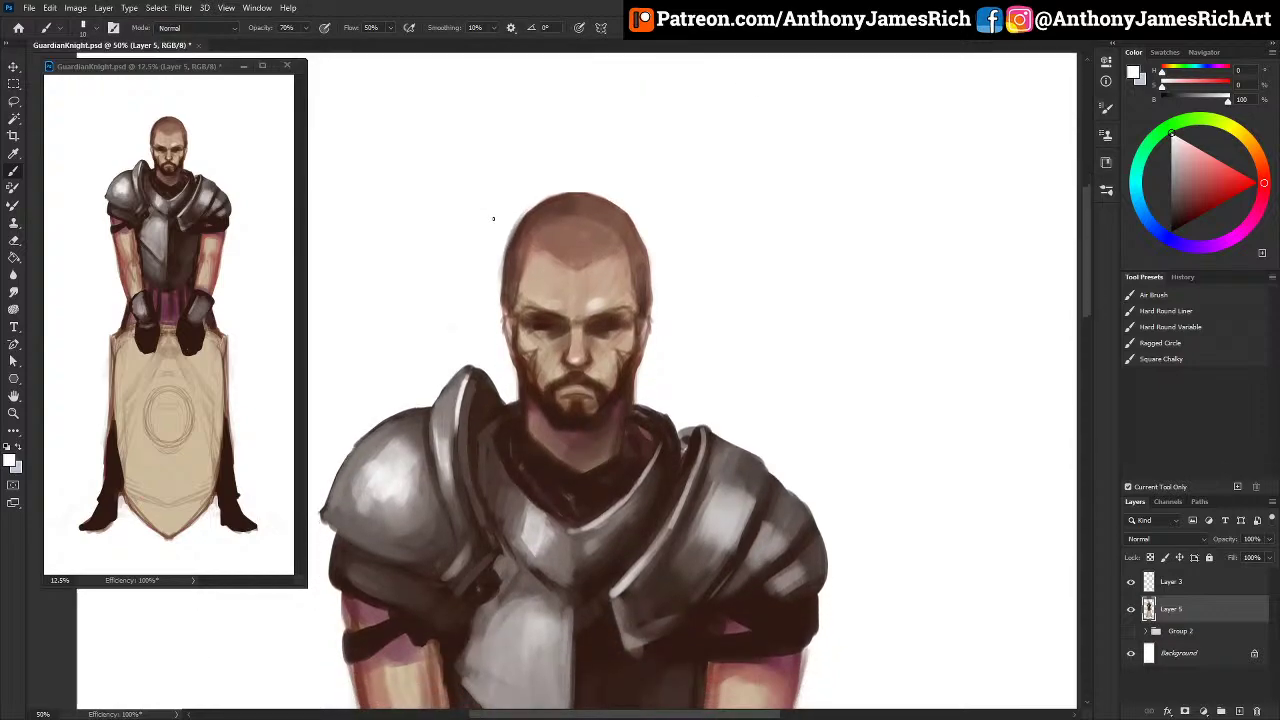
alt+click(588, 520)
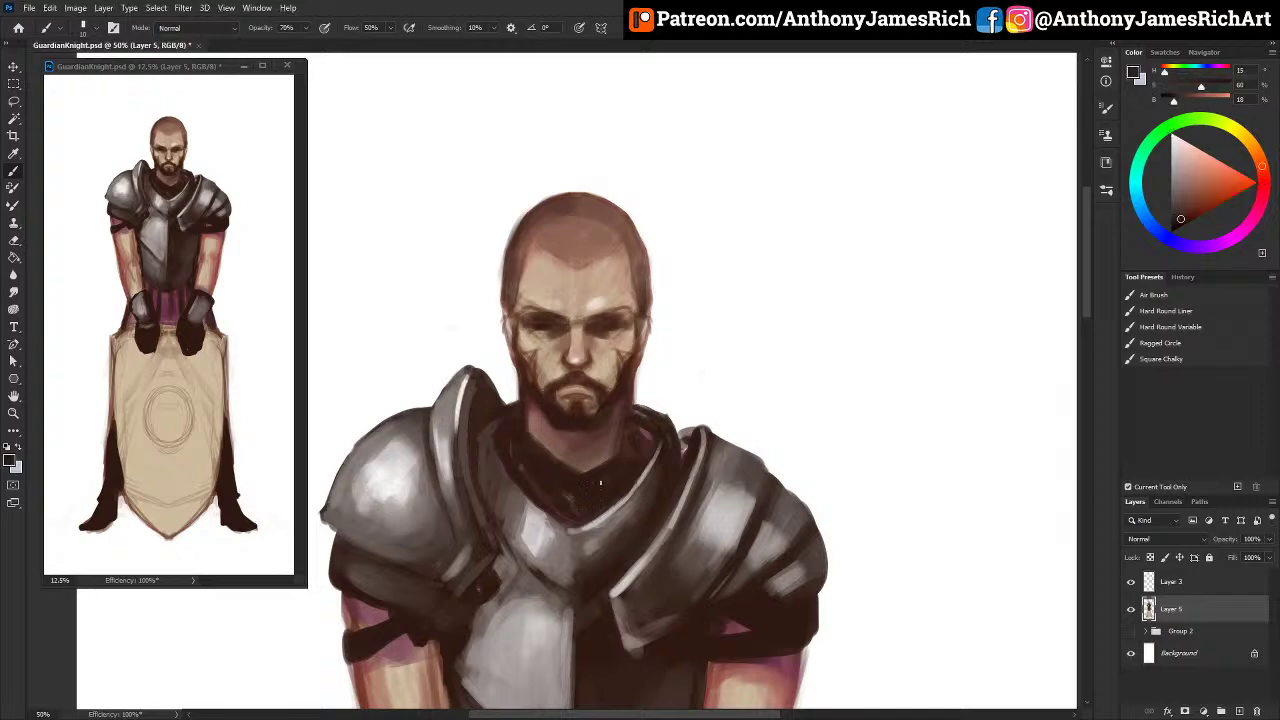
Step: Resize the image to 5 inches wide by 10 inches high at 300 pixels per inch
click(77, 8)
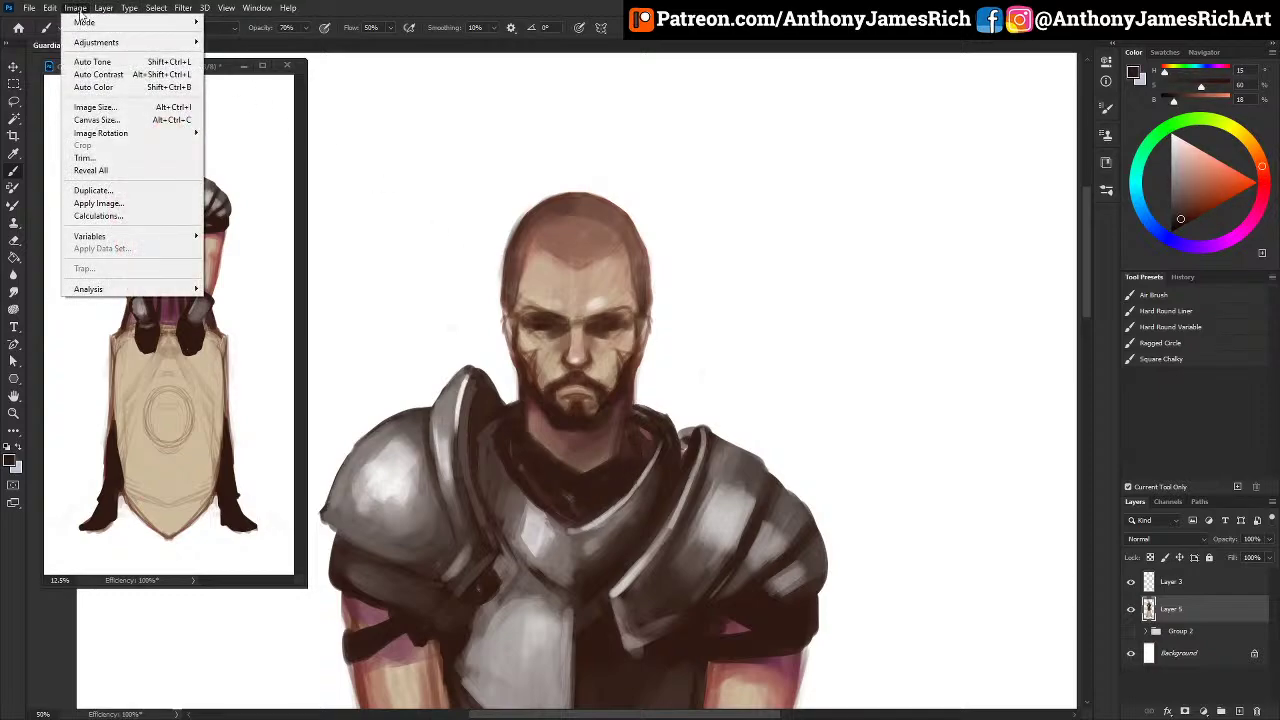
click(100, 107)
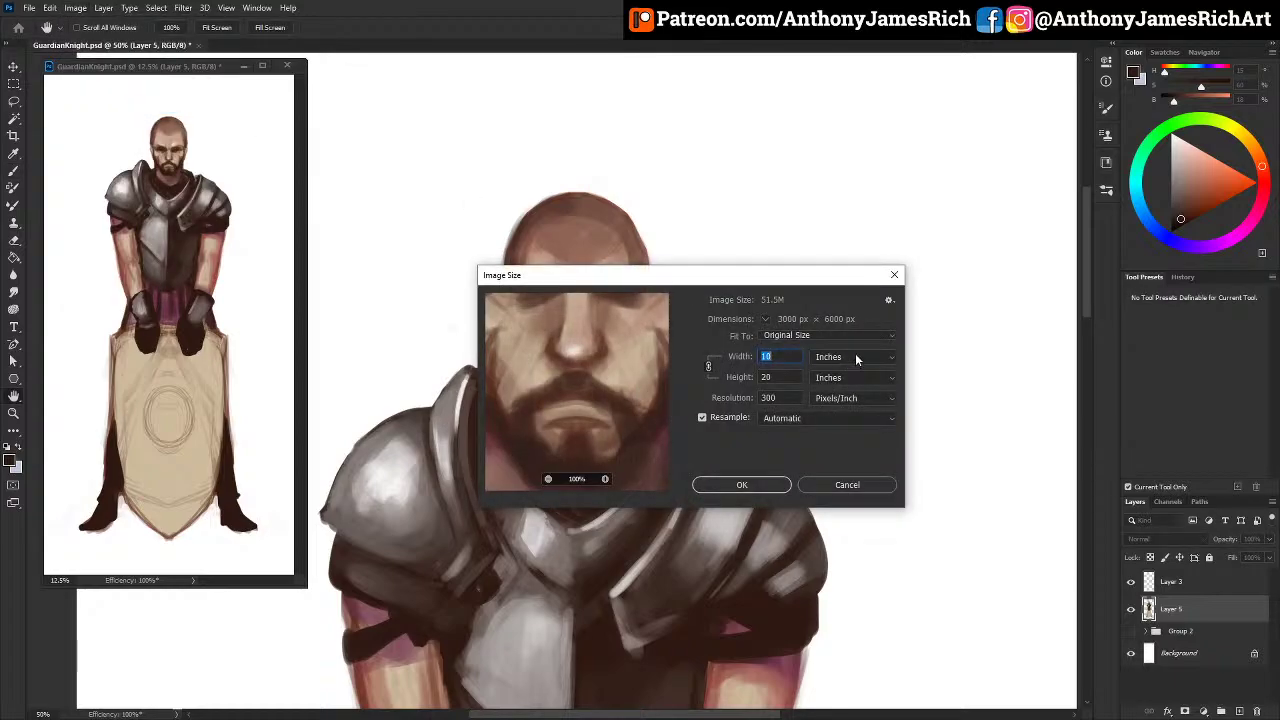
text(5)
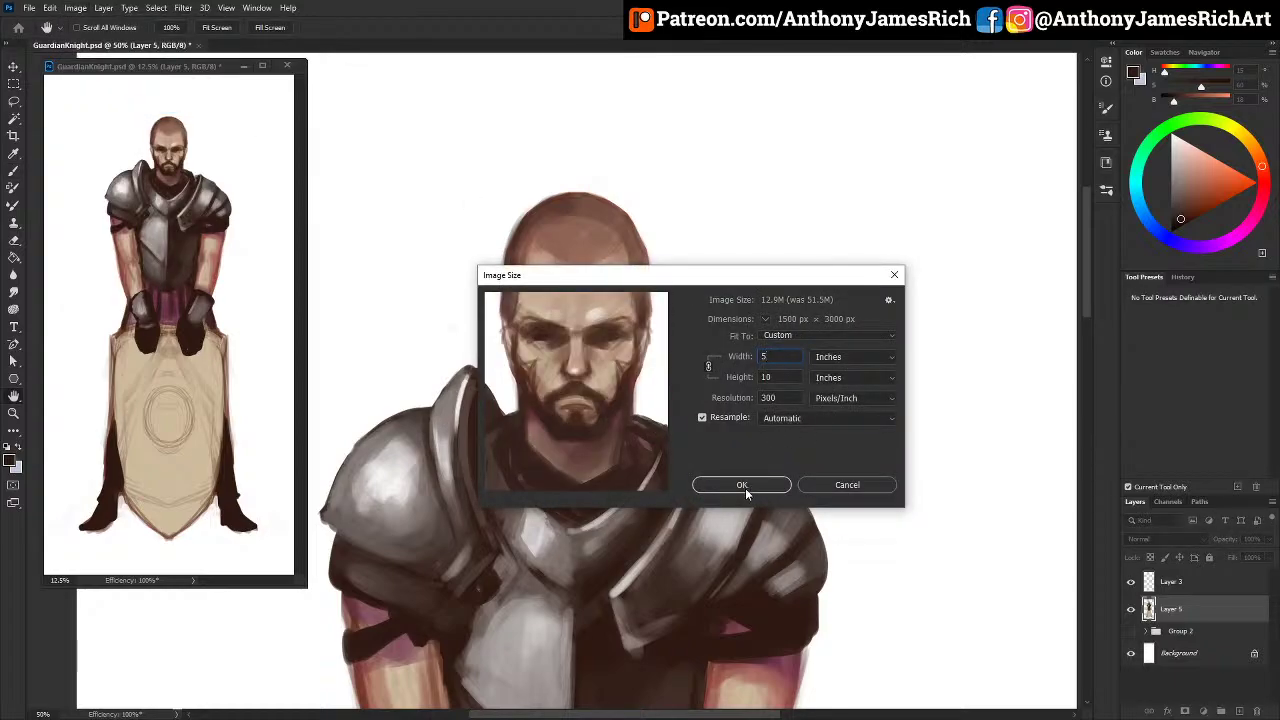
click(742, 485)
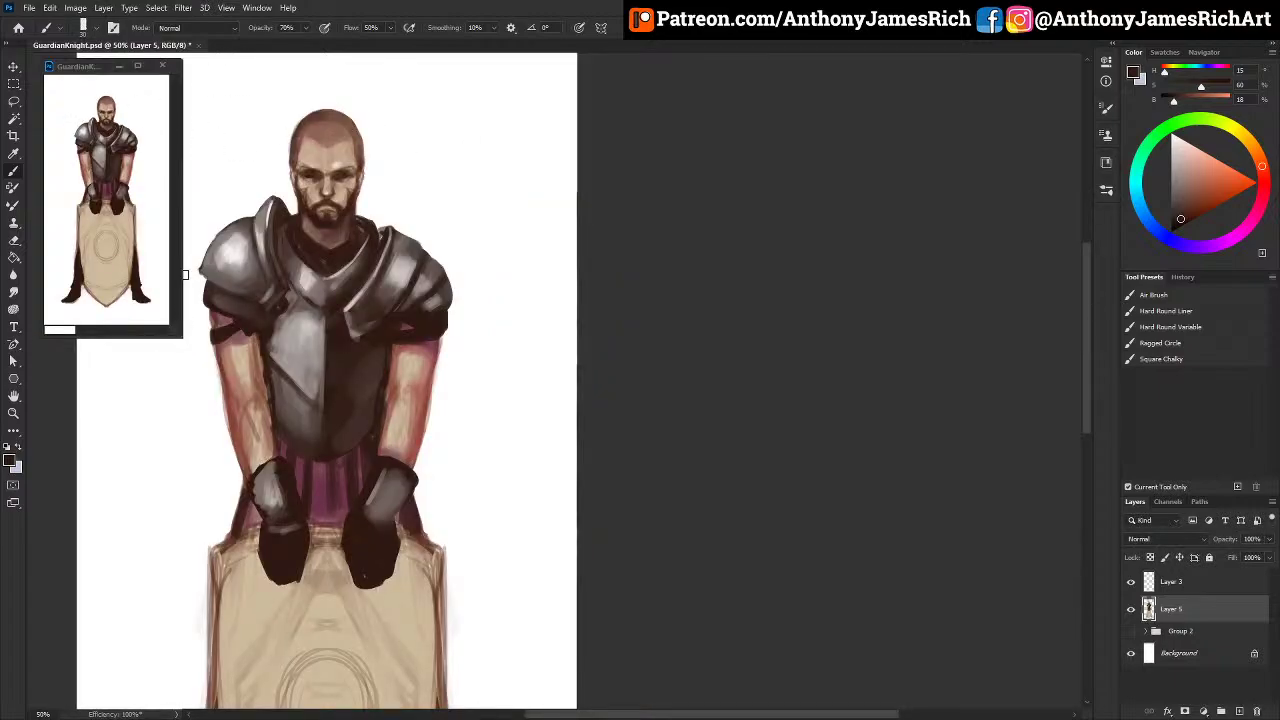
Step: Refit the overview window around the full figure at 16.67% zoom and return to the main painting window
drag(176, 334, 287, 478)
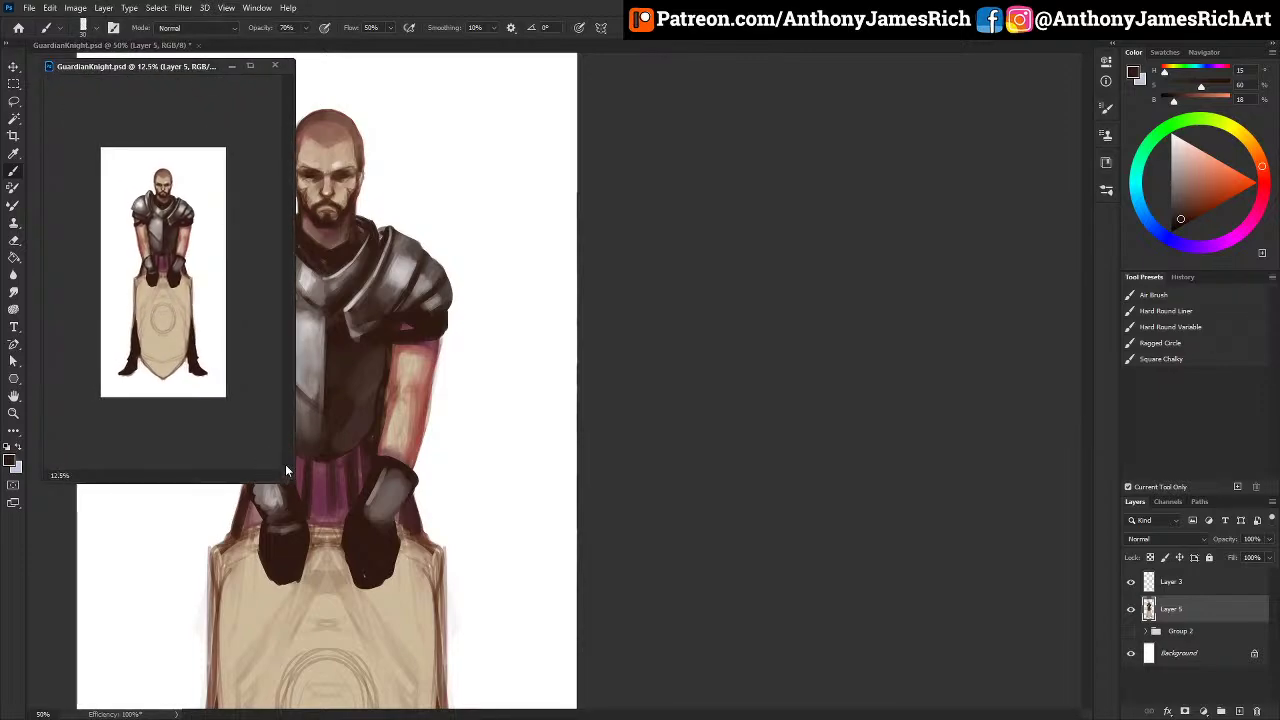
key(ctrl+plus)
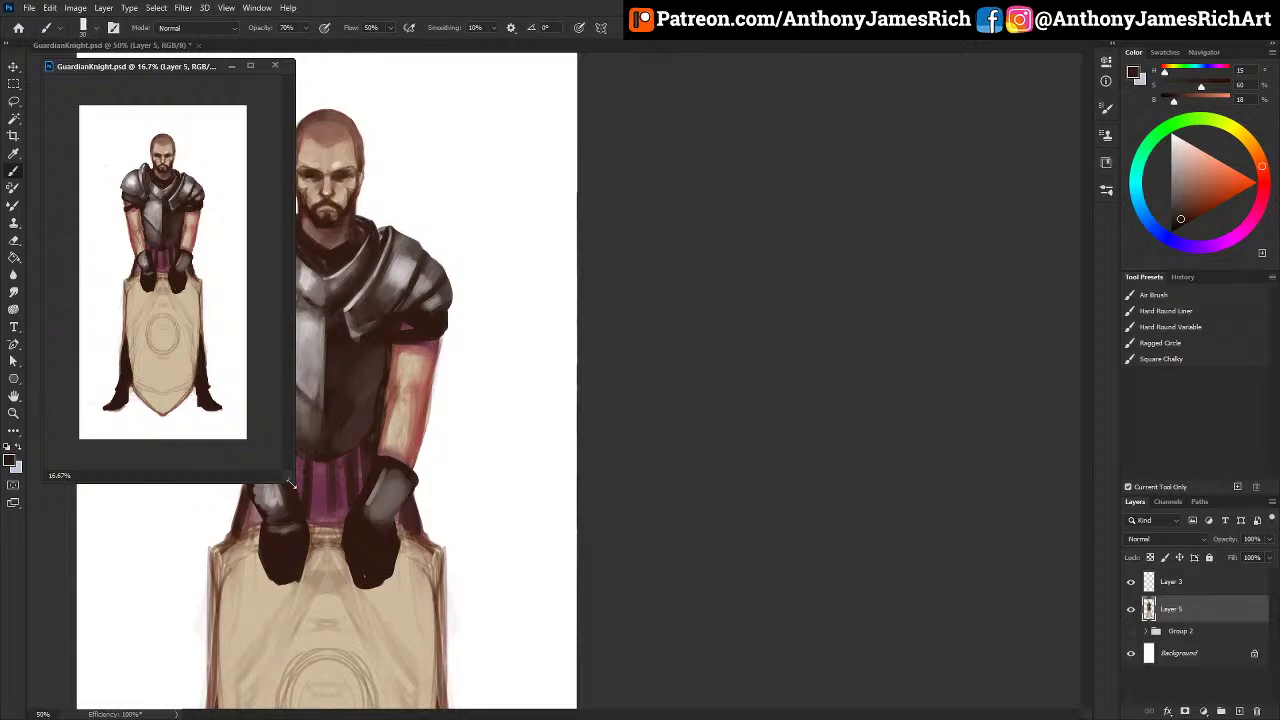
drag(287, 477, 219, 418)
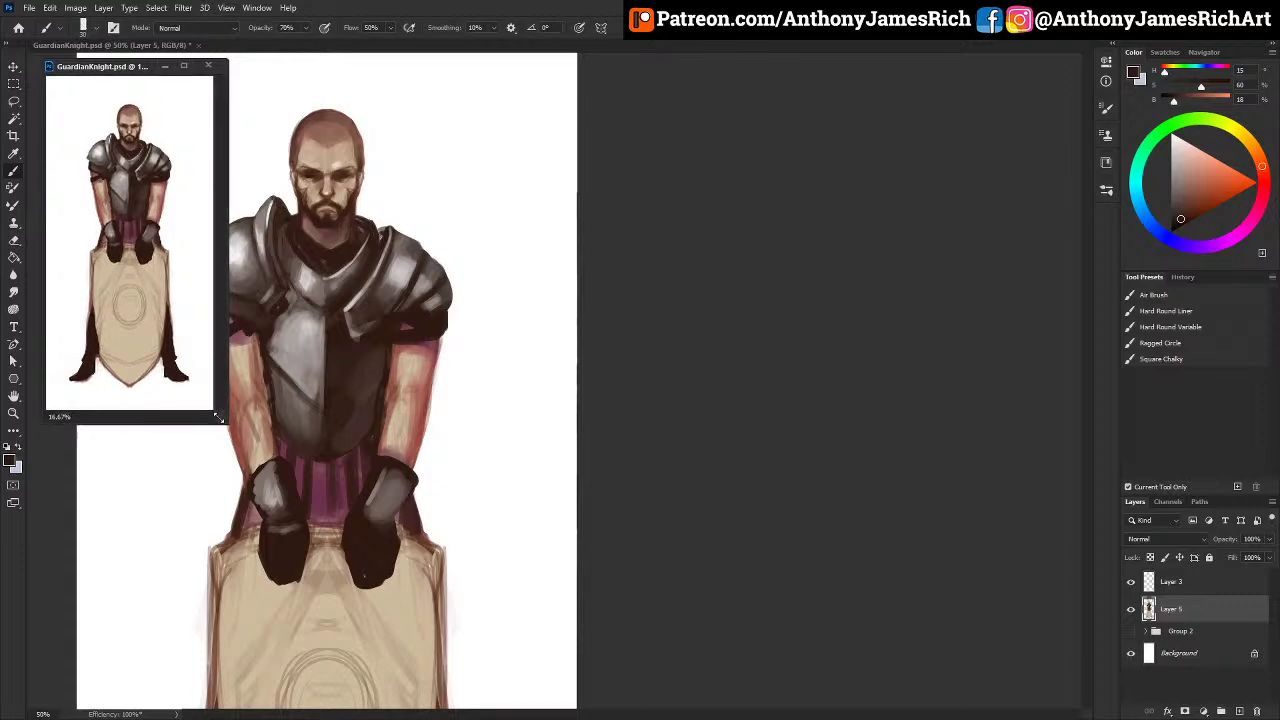
click(665, 331)
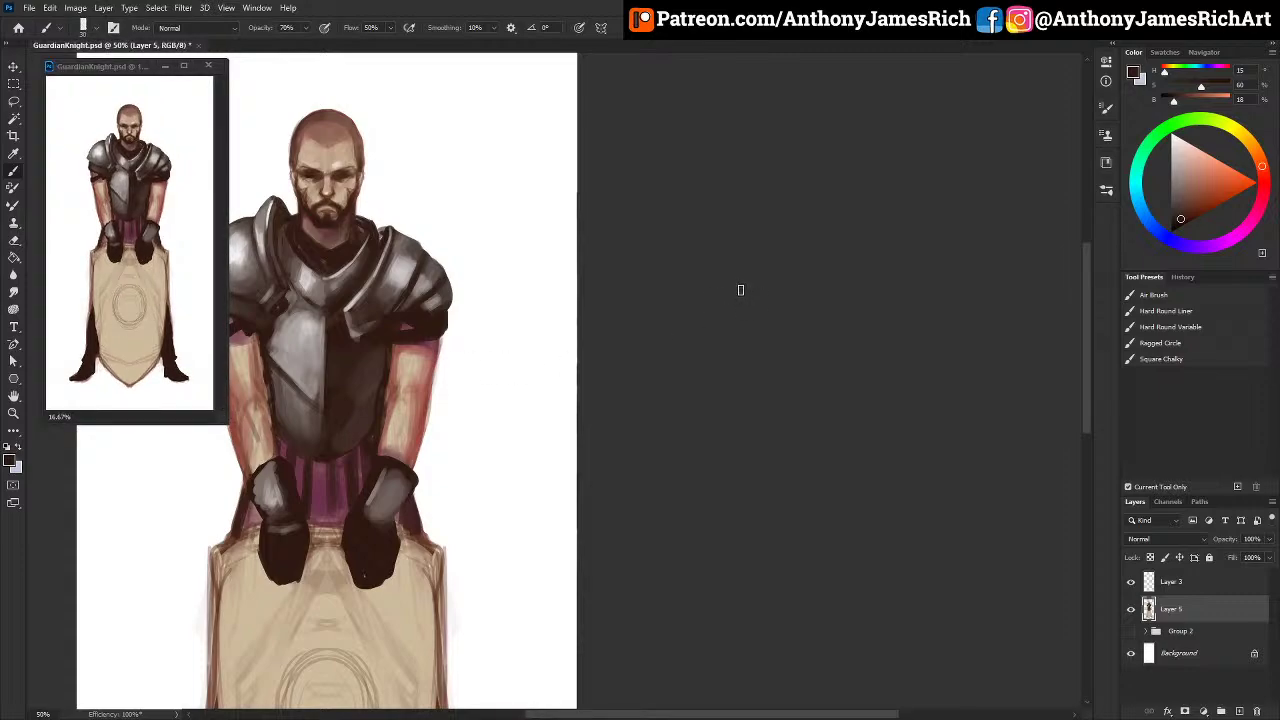
Step: Center the knight in the main painting window, cycling through full-screen view and back to the standard screen mode
drag(466, 306, 670, 316)
key(f)
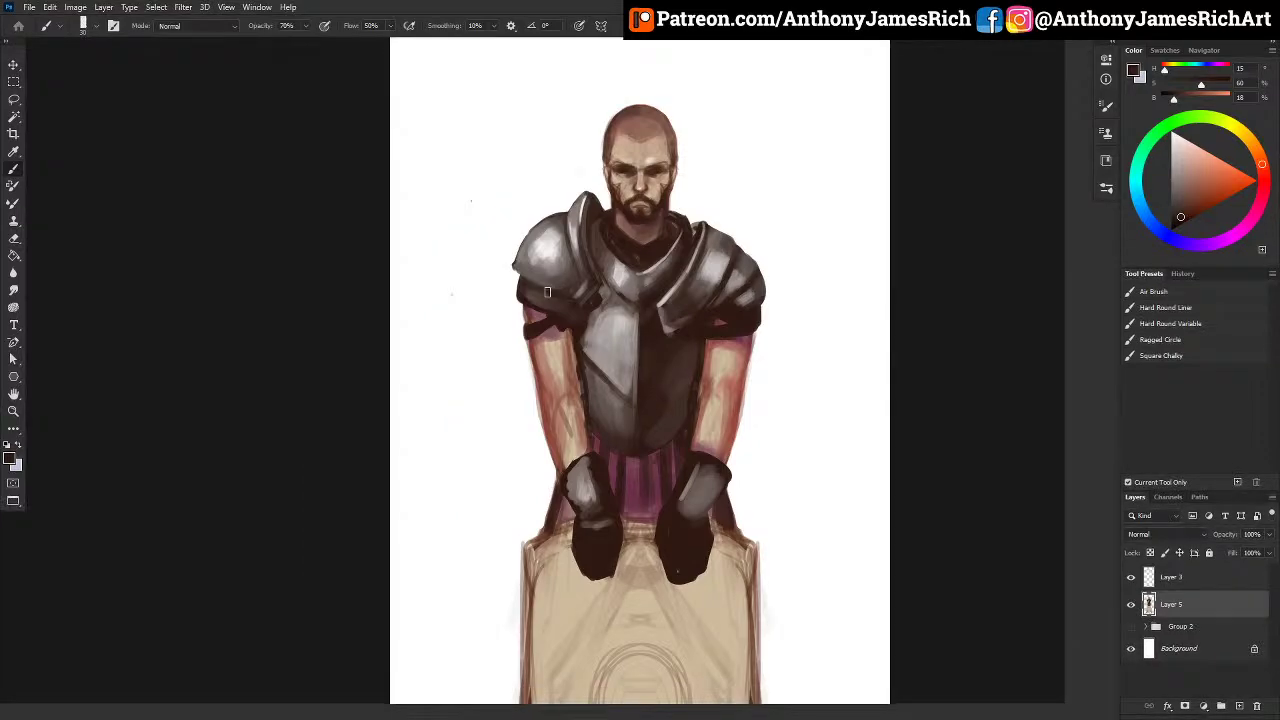
key(f)
key(f)
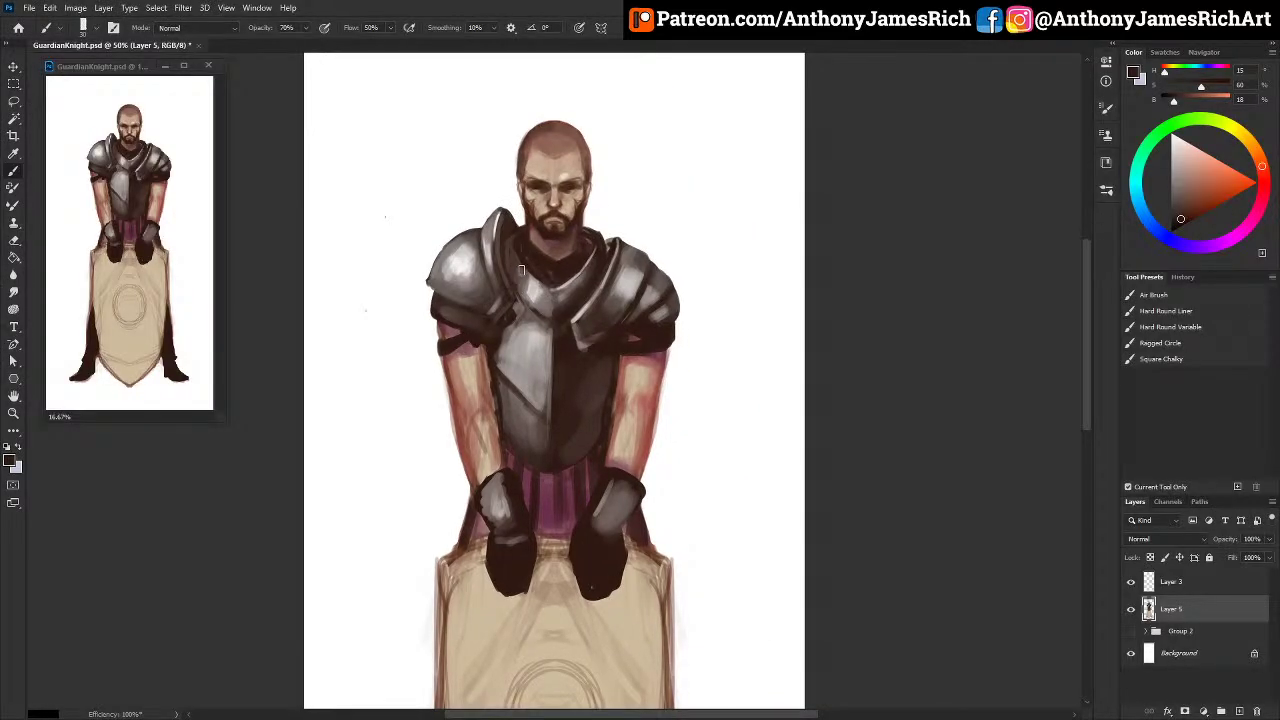
Step: Refine the face around the nose and moustache at 100% zoom with sampled brown (H 19, S 53, B 31) and light skin (H 36, S 23, B 81)
key(ctrl+plus)
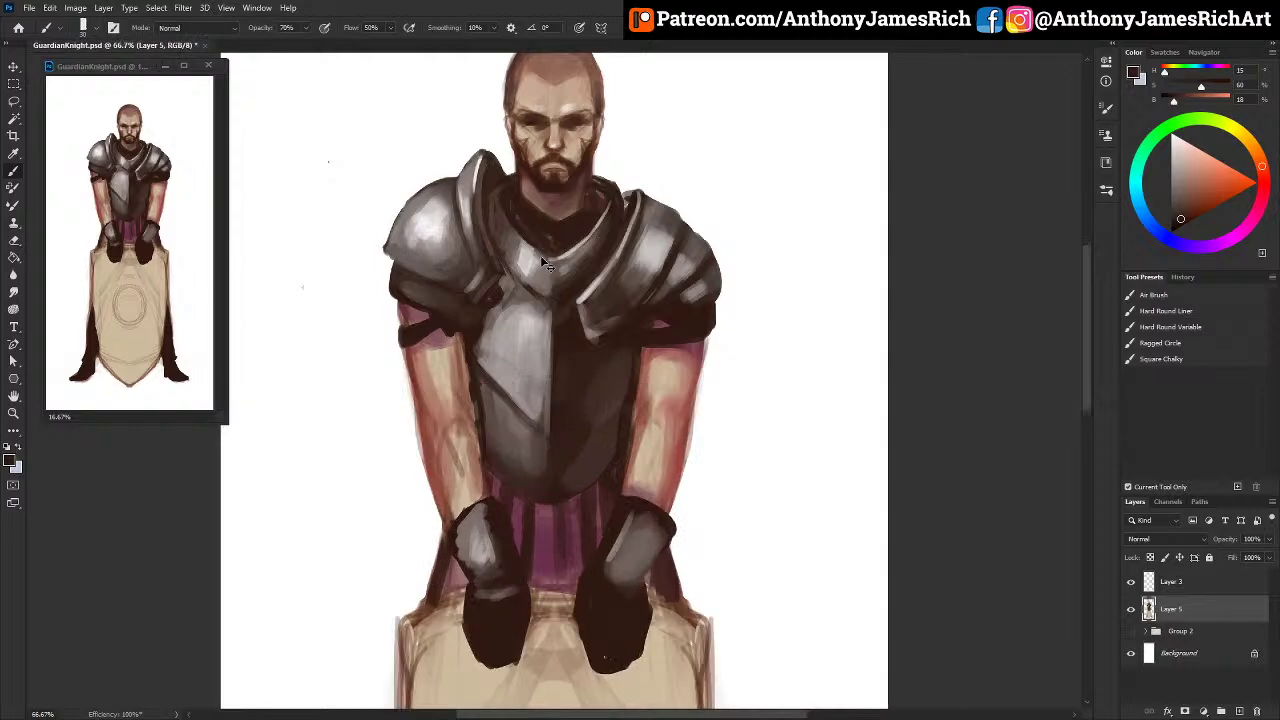
key(ctrl+plus)
scroll(600, 277, up, 2)
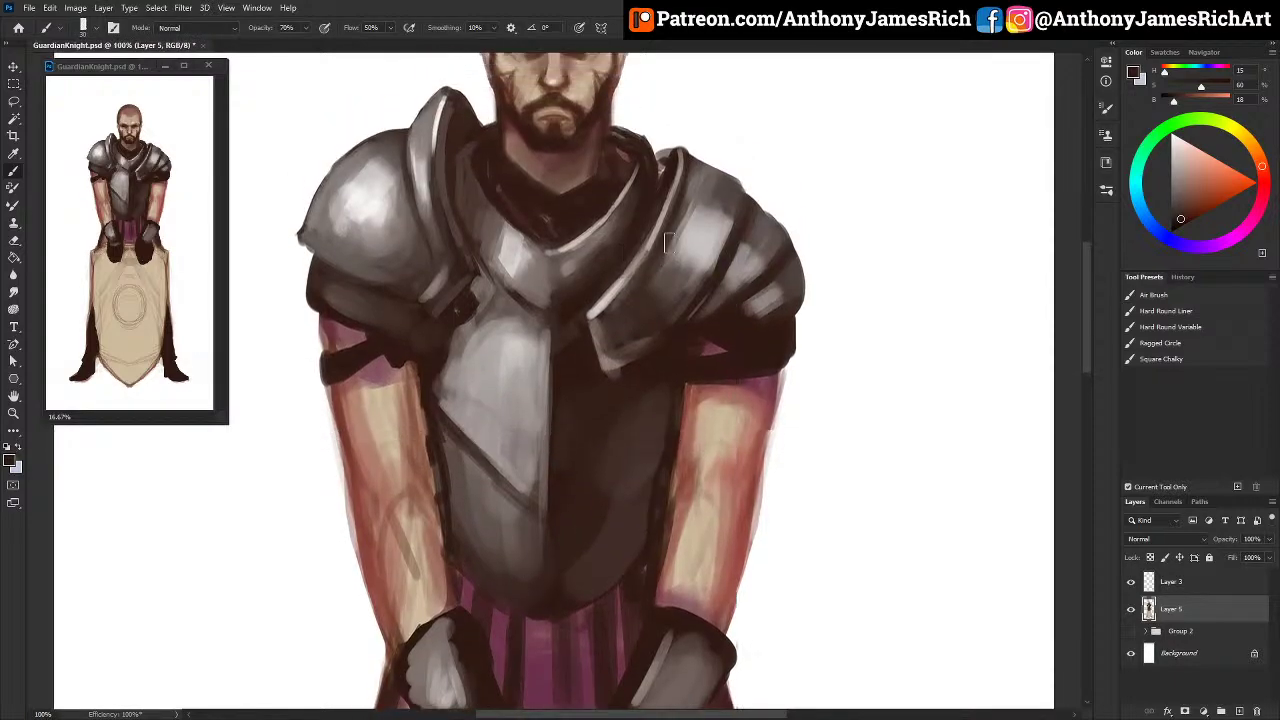
scroll(665, 243, up, 4)
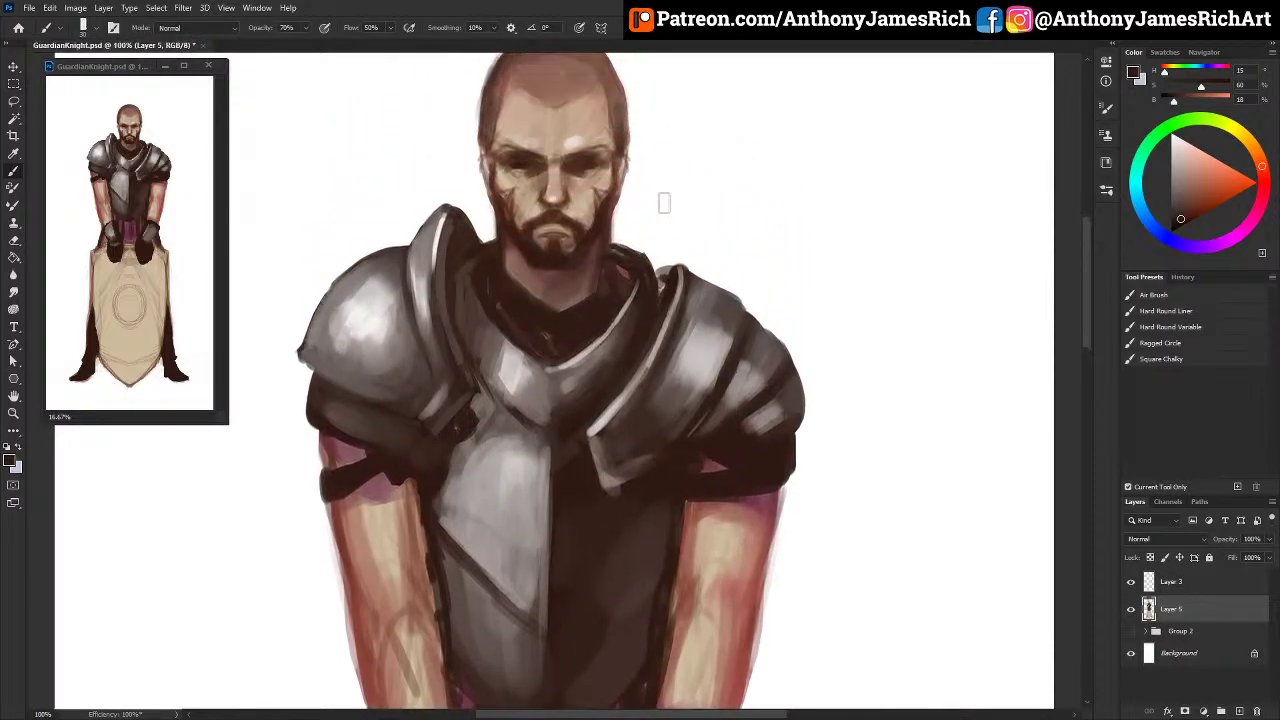
scroll(664, 203, up, 3)
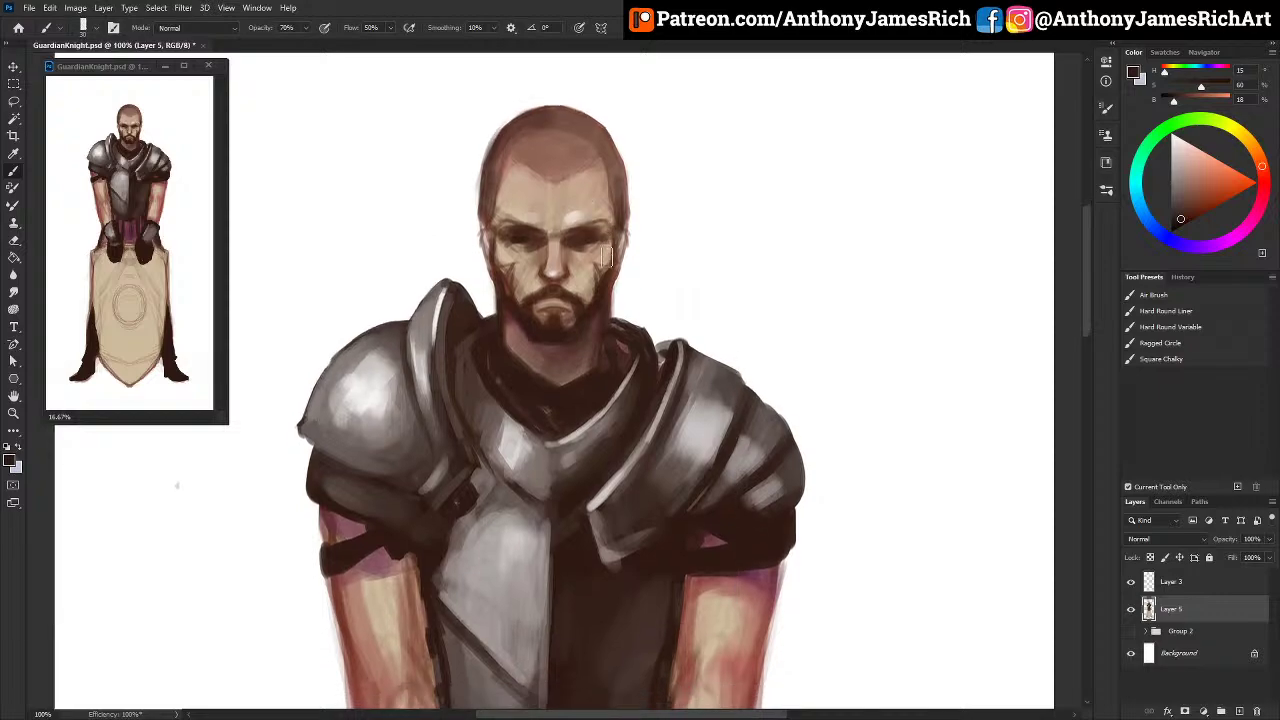
scroll(606, 258, down, 2)
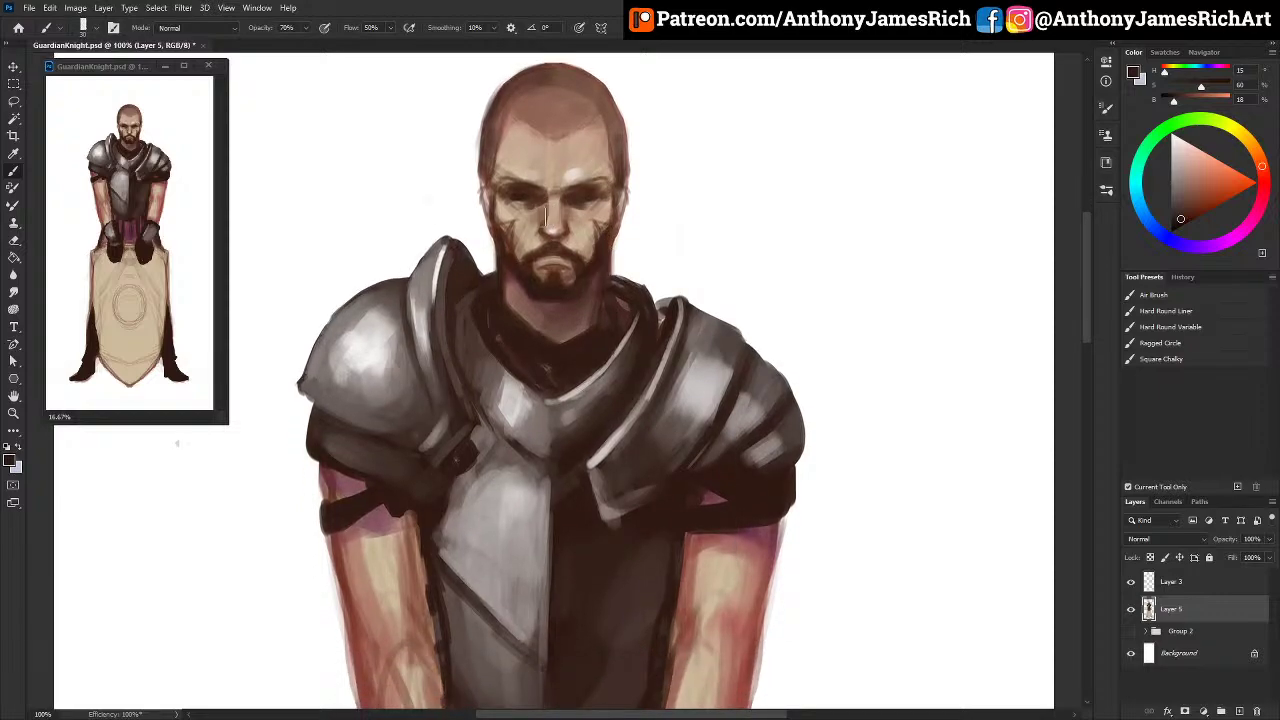
alt+click(542, 238)
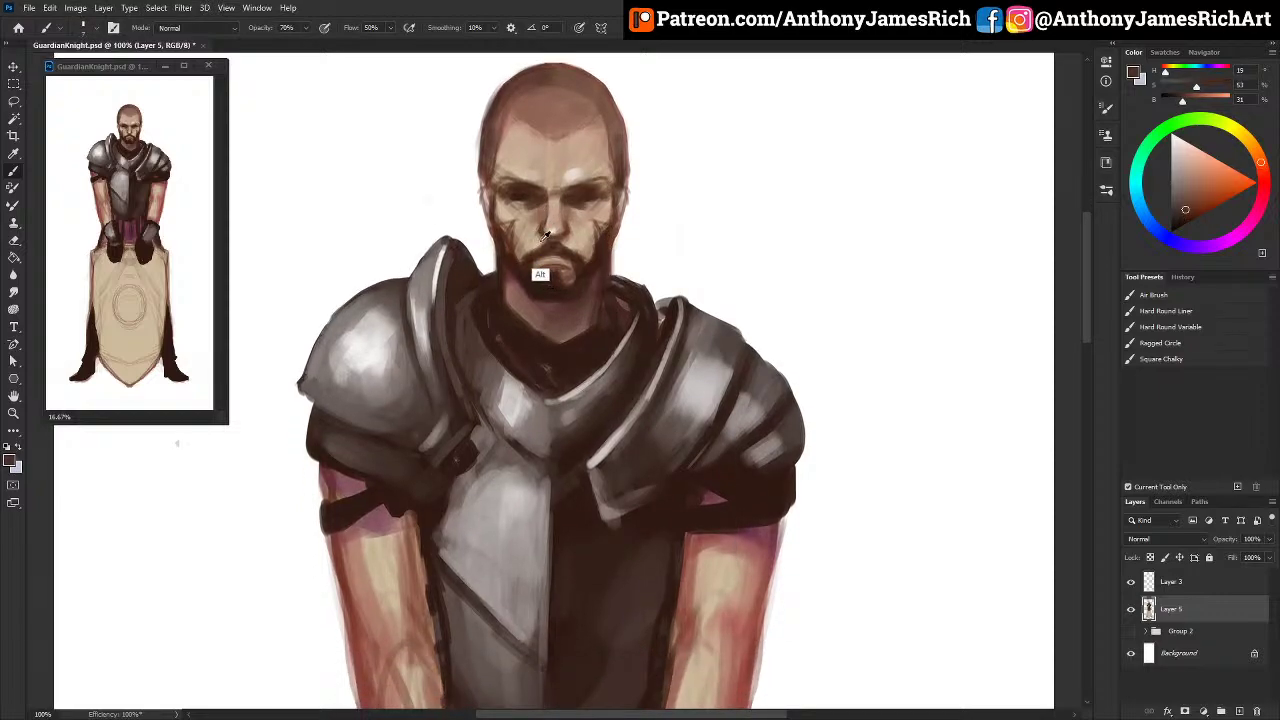
alt+click(538, 240)
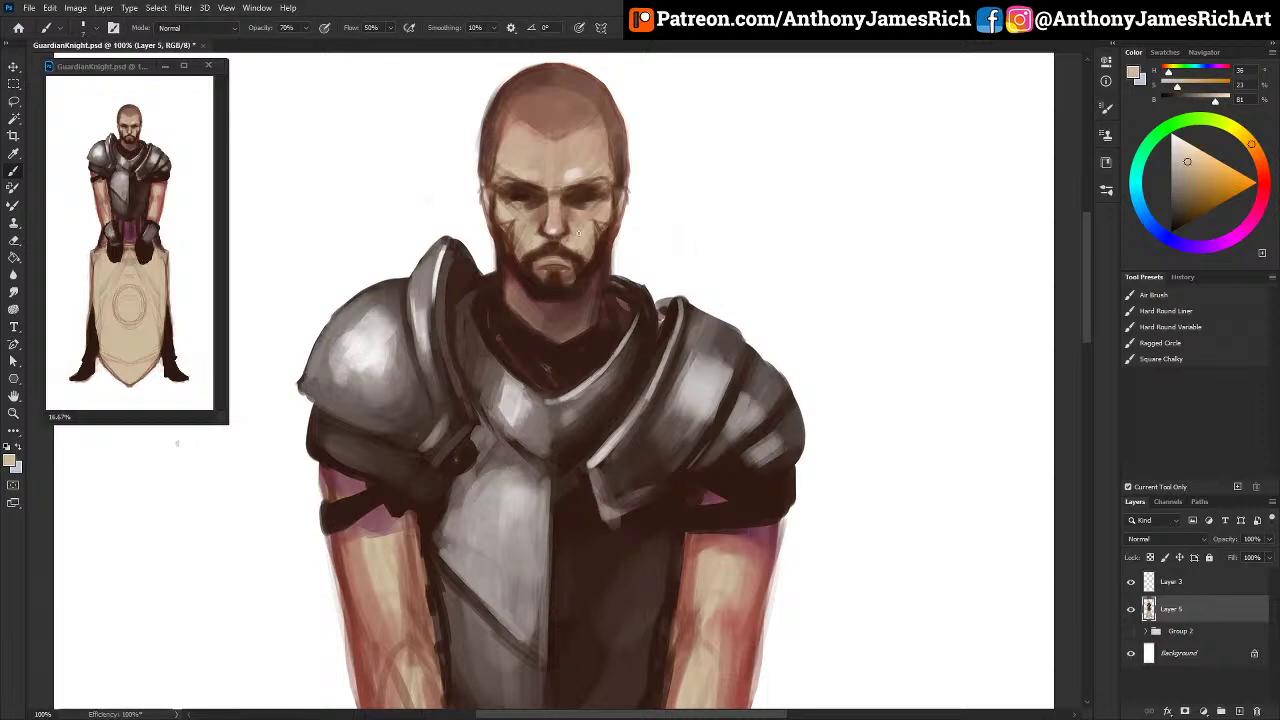
alt+click(530, 256)
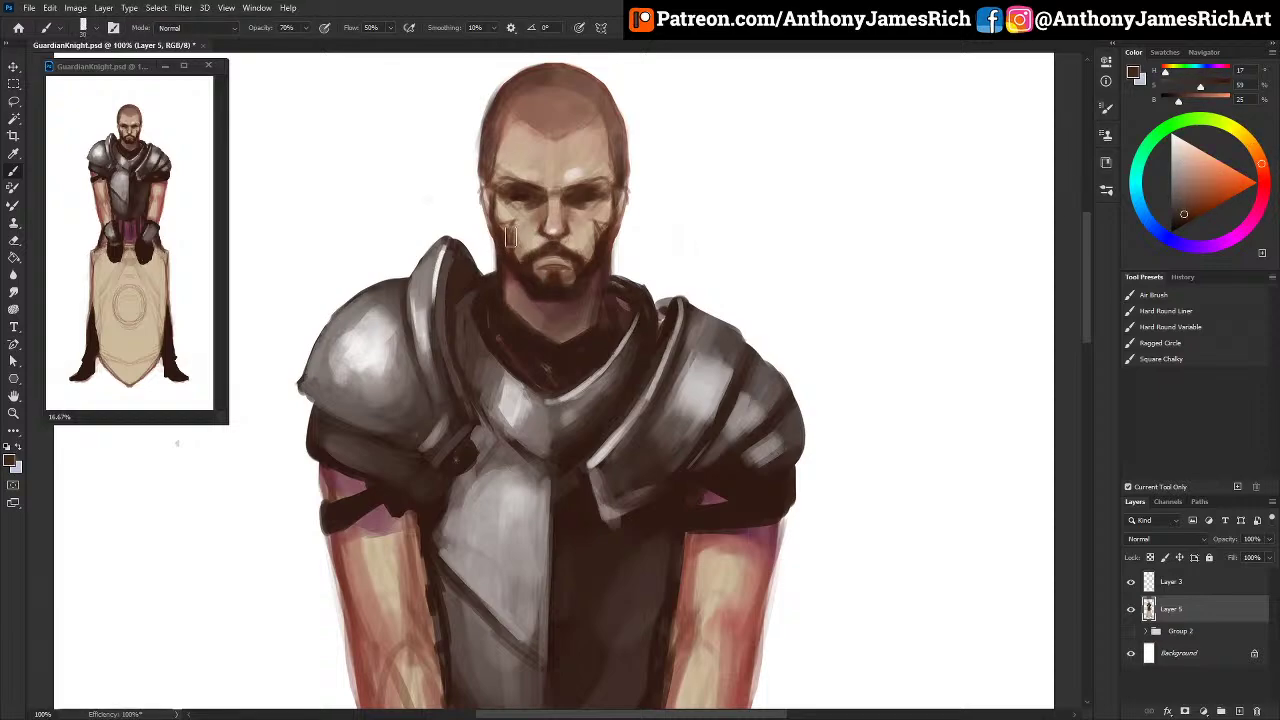
Step: Soften the shadow marks on both cheeks with a smaller brush in mid skin brown (H 21, S 41, B 55)
alt+click(549, 206)
drag(508, 223, 510, 243)
key(bracketleft)
key(bracketleft)
key(bracketleft)
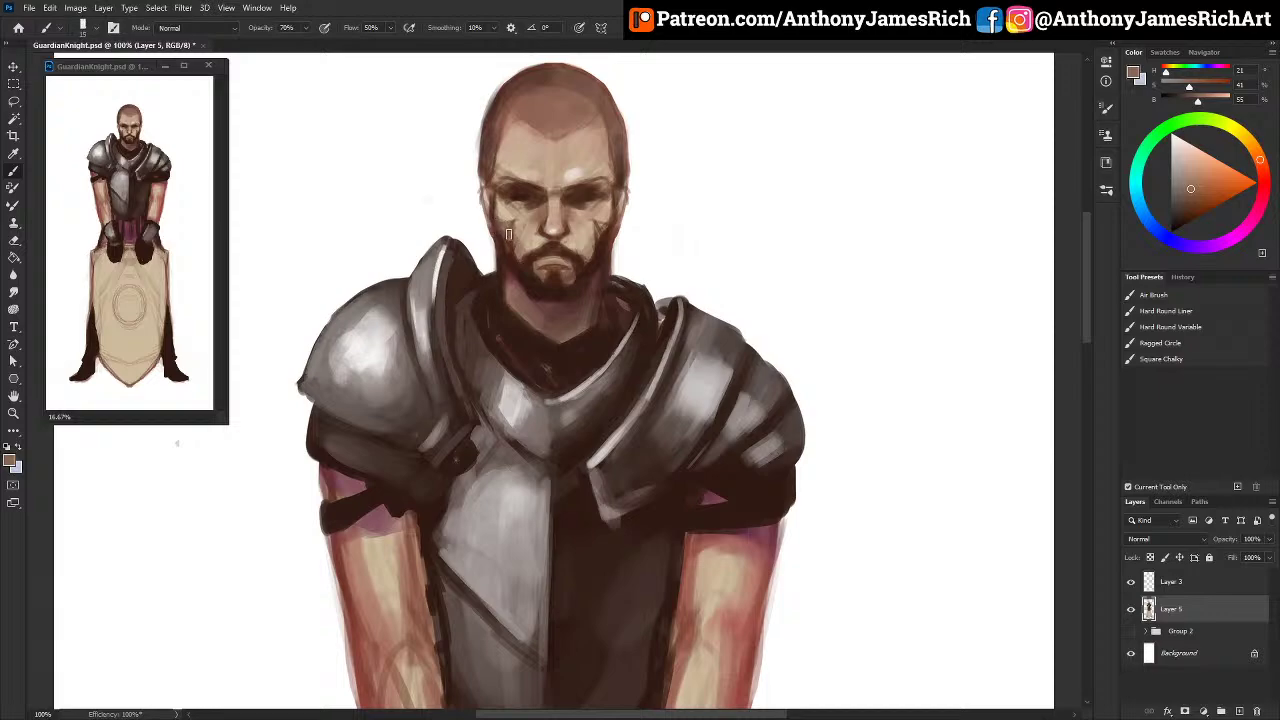
key(bracketright)
drag(611, 213, 606, 229)
drag(494, 219, 512, 213)
Step: Touch up the area under the eyes with sampled skin tone (H 31, S 28, B 70) and dark brown (H 16, S 61, B 24)
alt+click(514, 212)
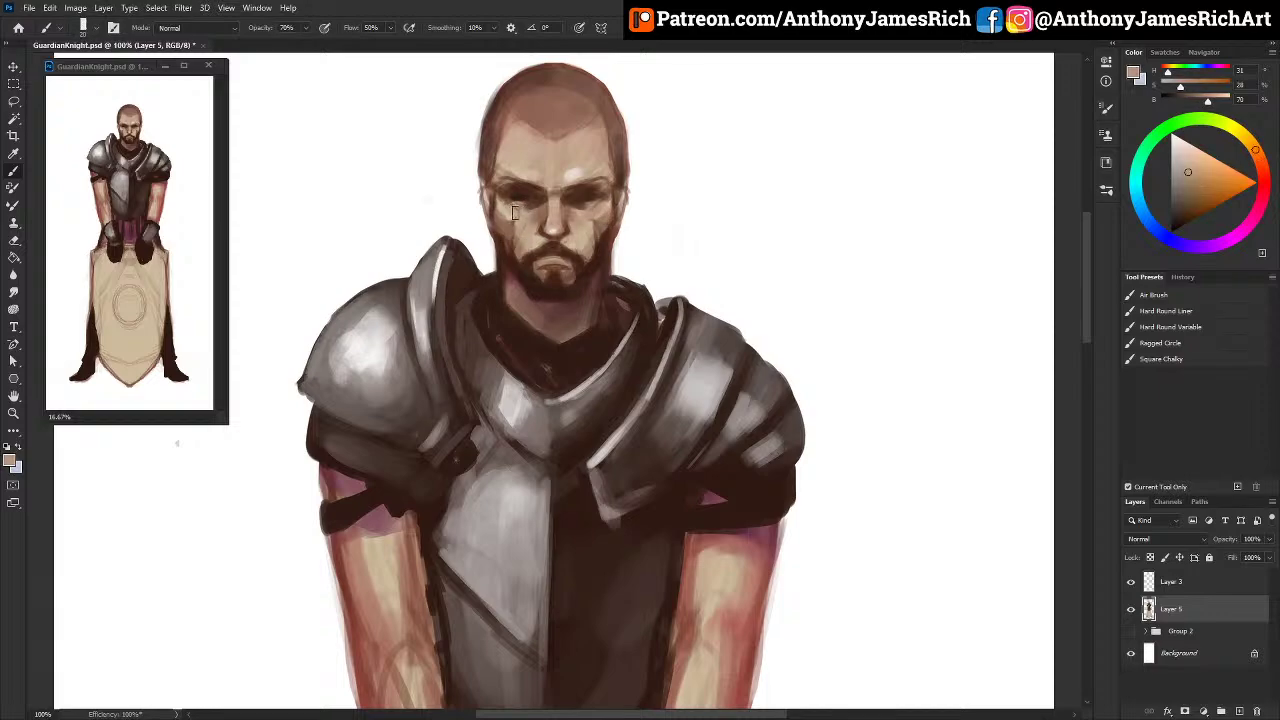
key(bracketleft)
key(bracketleft)
alt+click(518, 191)
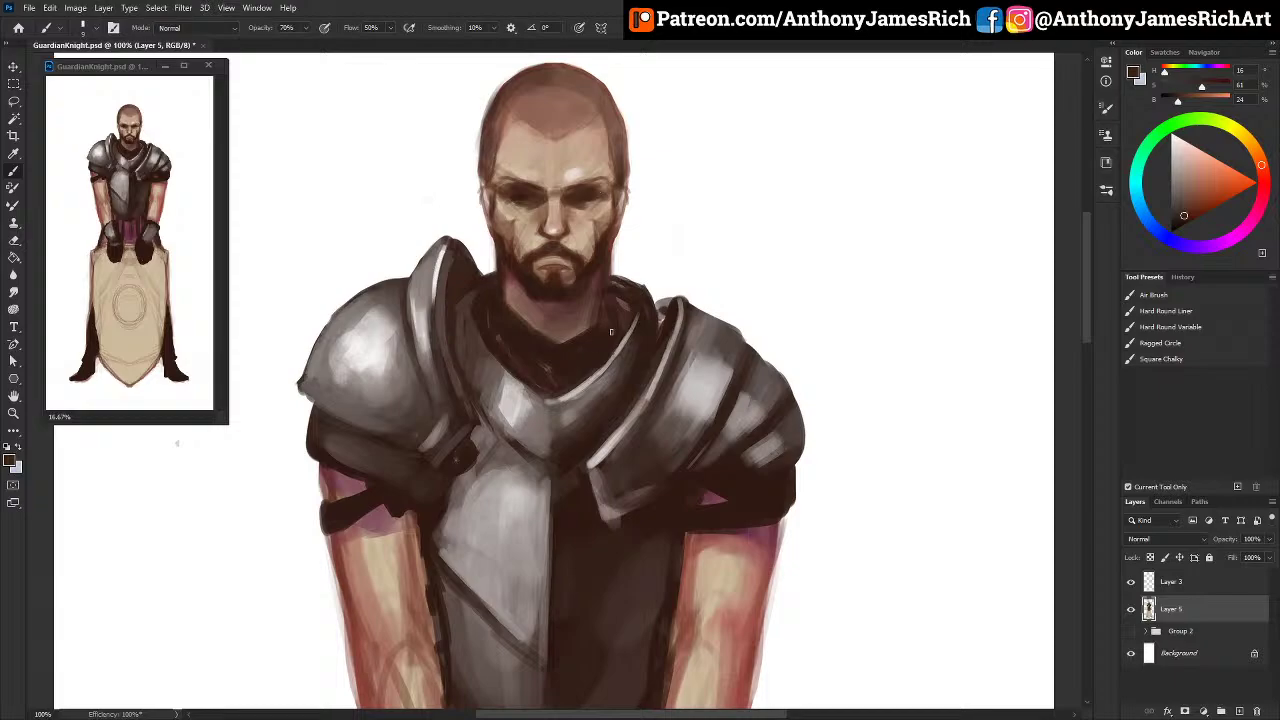
Step: Darken the seams around the collar and the top of the breastplate with near-black brown (H 15, S 61, B 18) at 66.7% zoom
scroll(610, 332, down, 3)
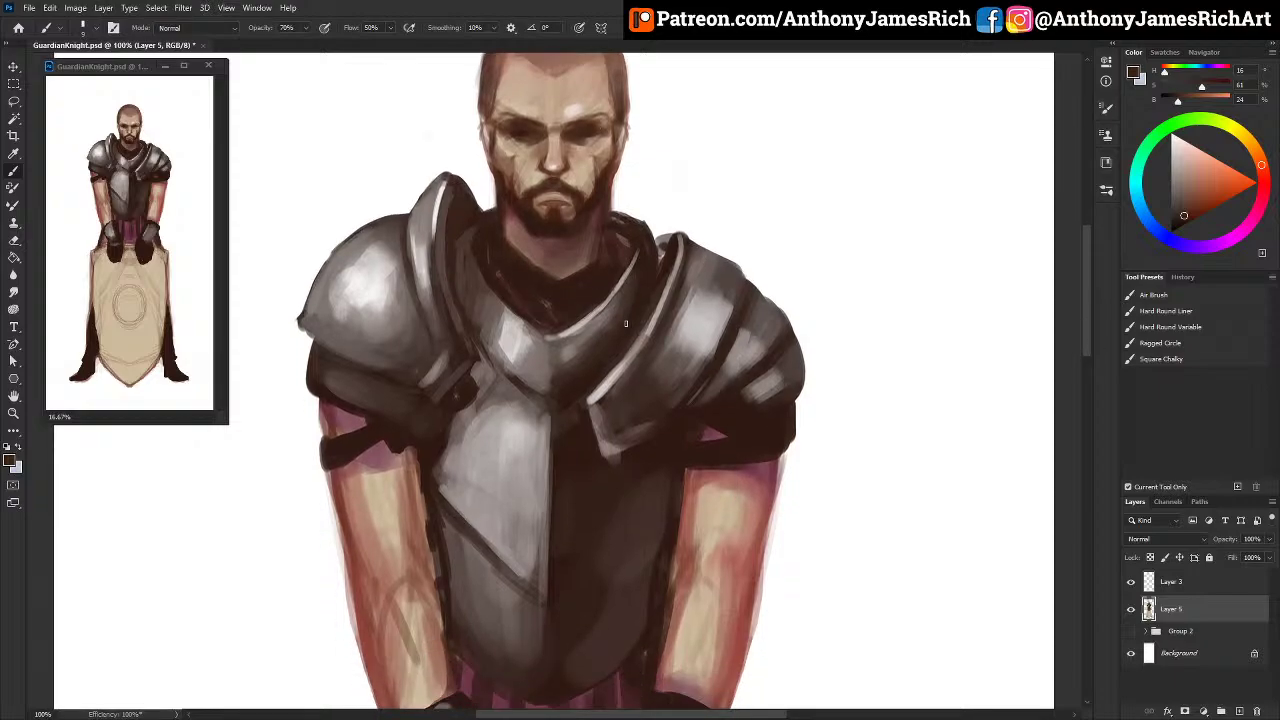
key(ctrl+minus)
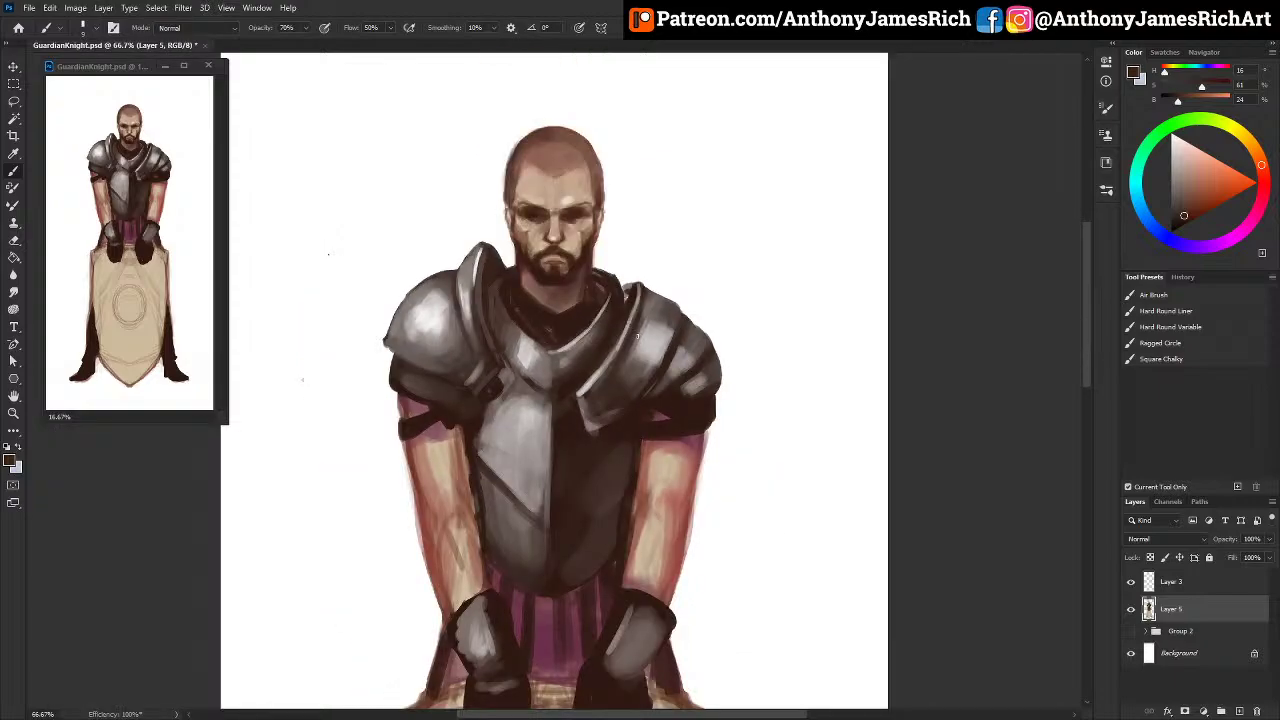
scroll(637, 337, down, 3)
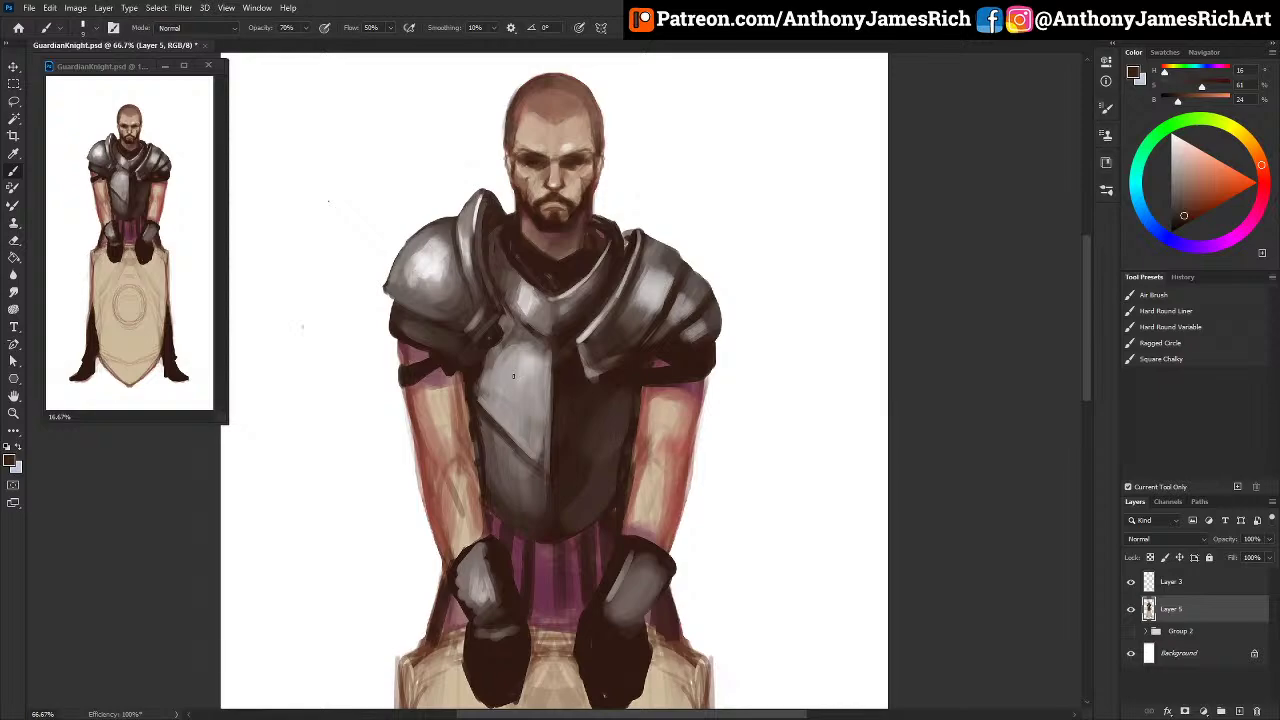
alt+click(471, 408)
alt+click(557, 384)
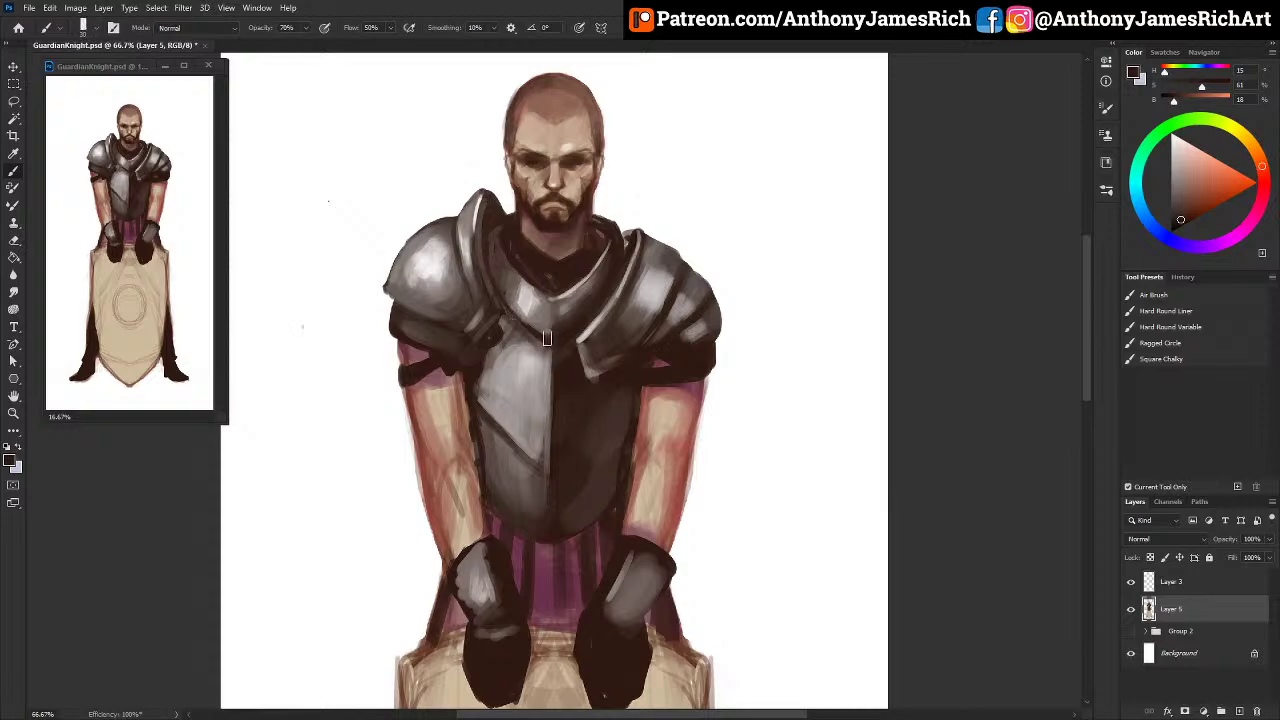
key(bracketleft)
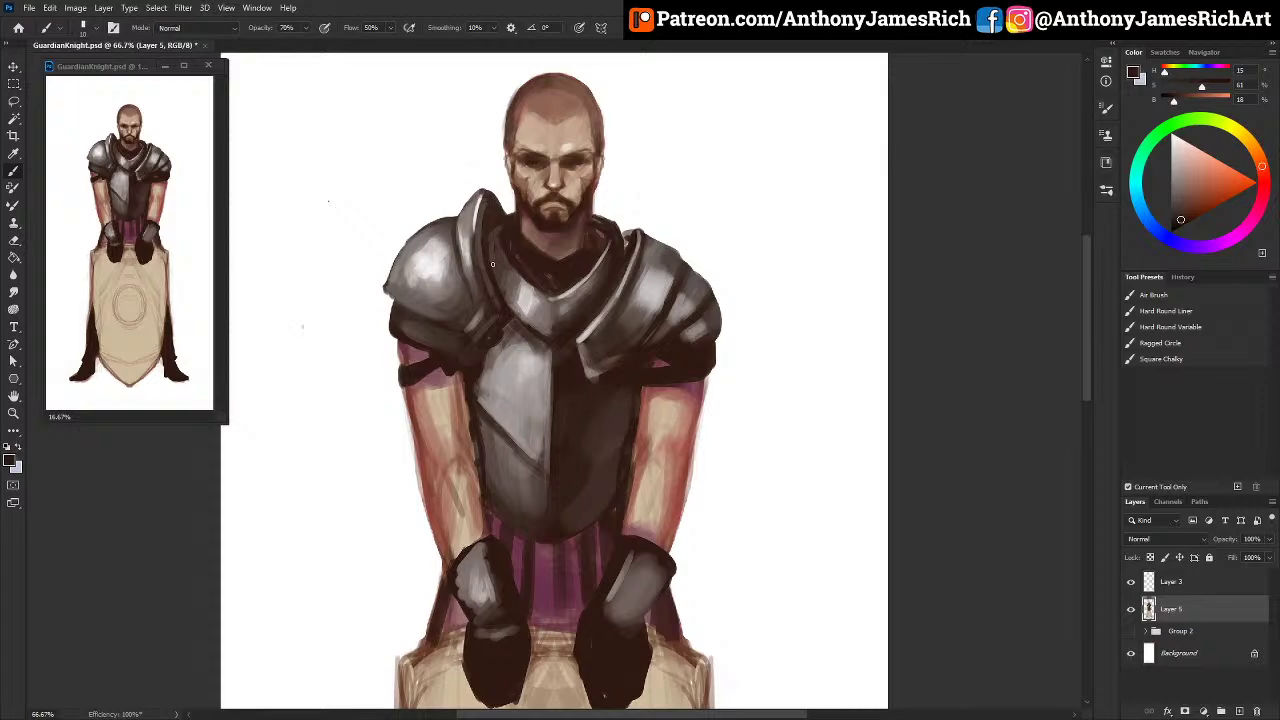
Step: Refine the collar rim beside the right-hand side of the neck with sampled grey (H 15, S 18, B 44) and dark brown (H 14, S 58, B 20)
alt+click(512, 308)
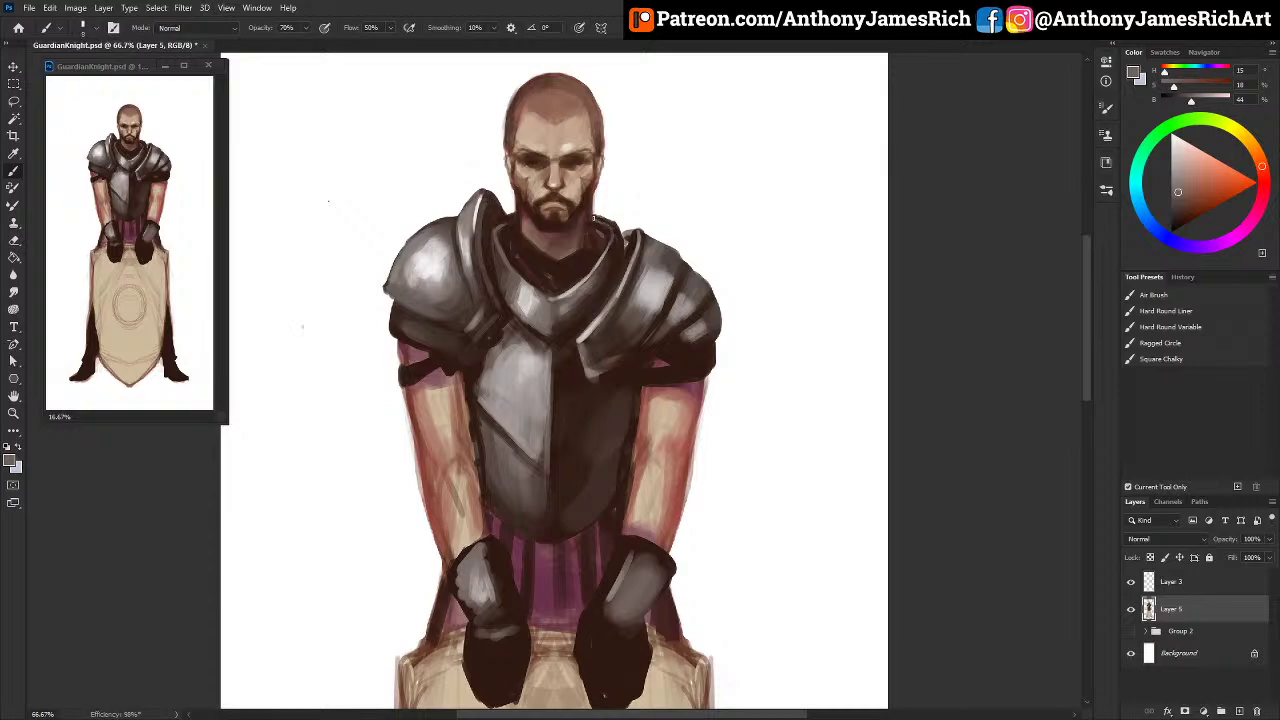
drag(597, 219, 612, 224)
alt+click(603, 221)
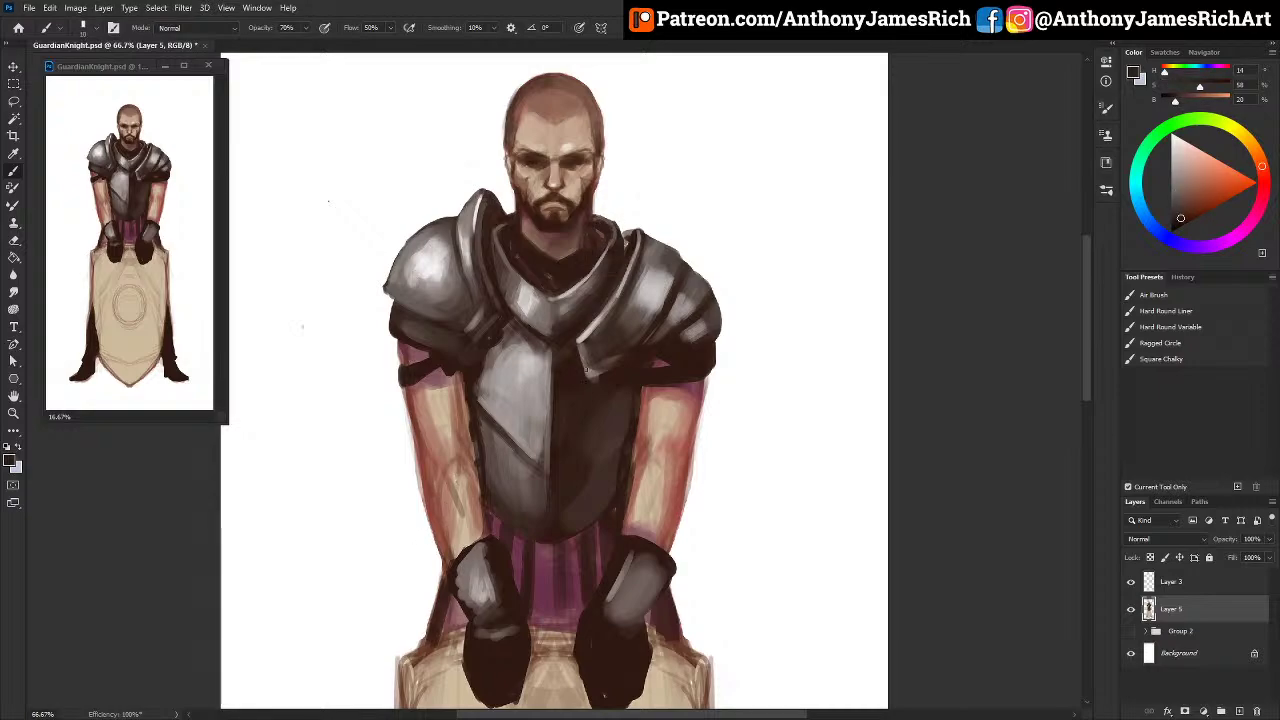
Step: Shade the inner plate and edge of the right-hand pauldron with sampled dark brown (H 16, S 33, B 26) and grey-brown (H 13, S 20, B 37)
key(])
alt+click(587, 380)
drag(585, 345, 631, 291)
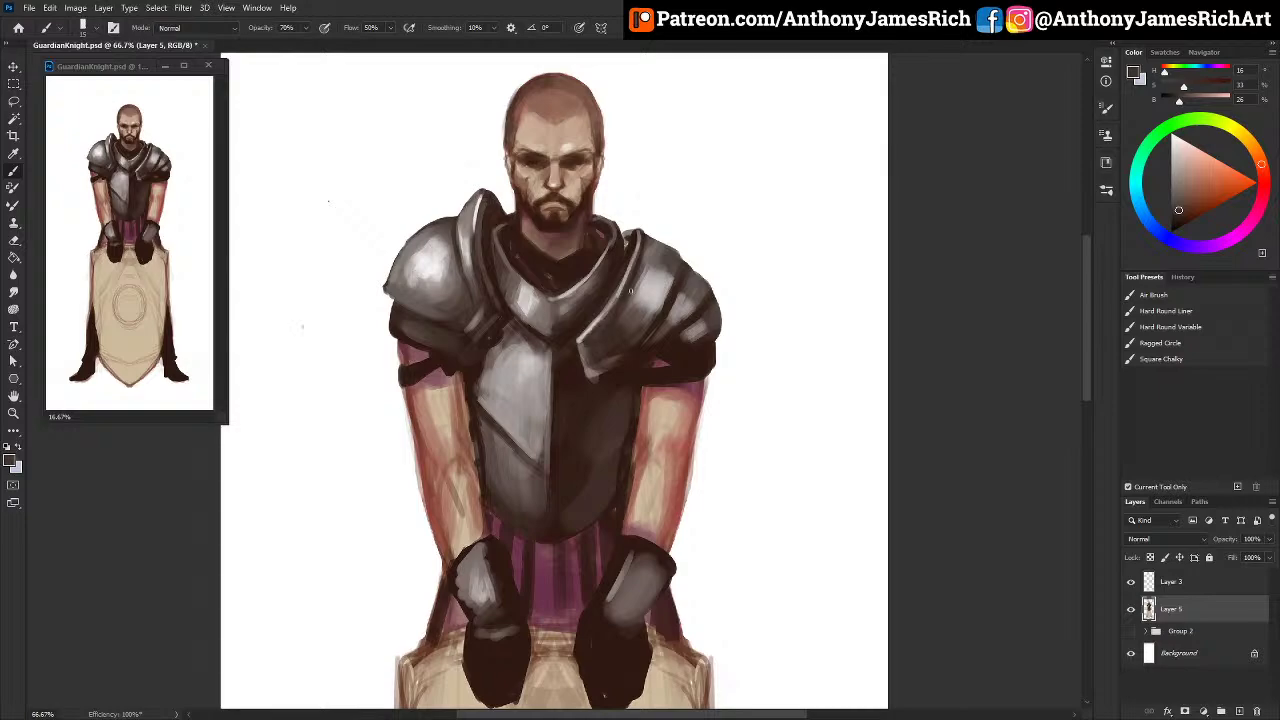
alt+click(637, 345)
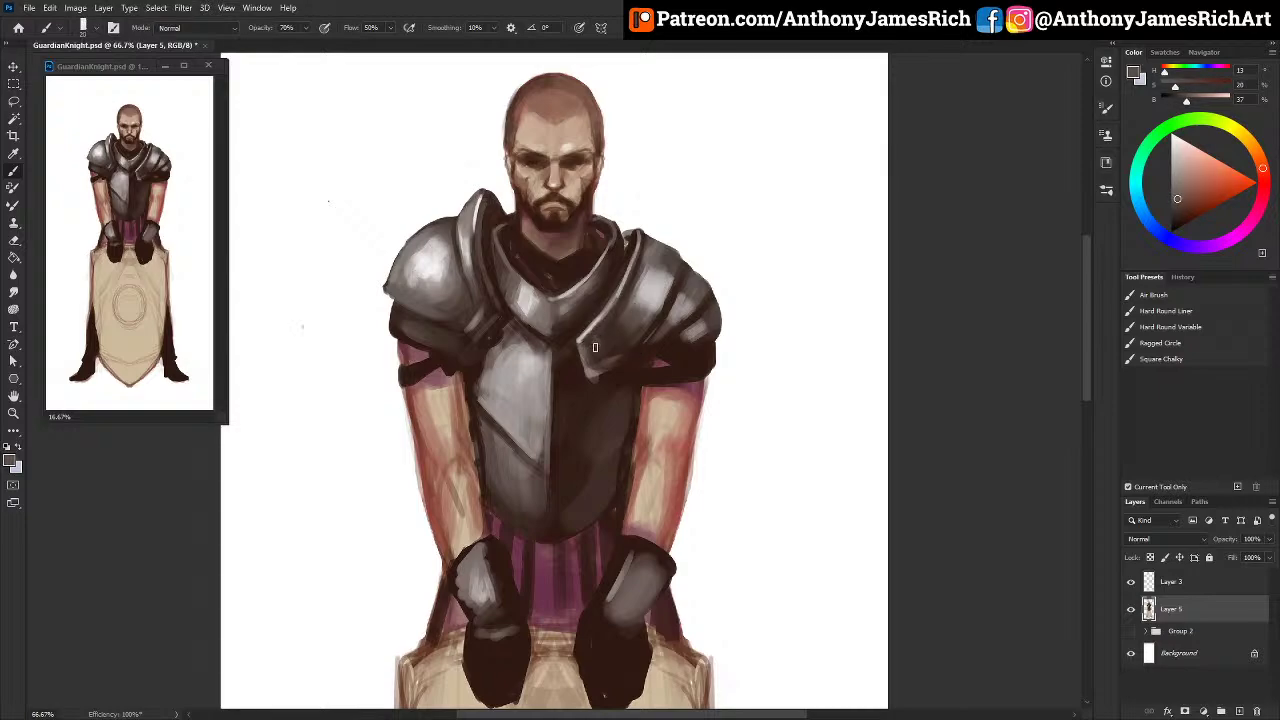
key(bracketleft)
key(bracketleft)
key(bracketleft)
key(bracketleft)
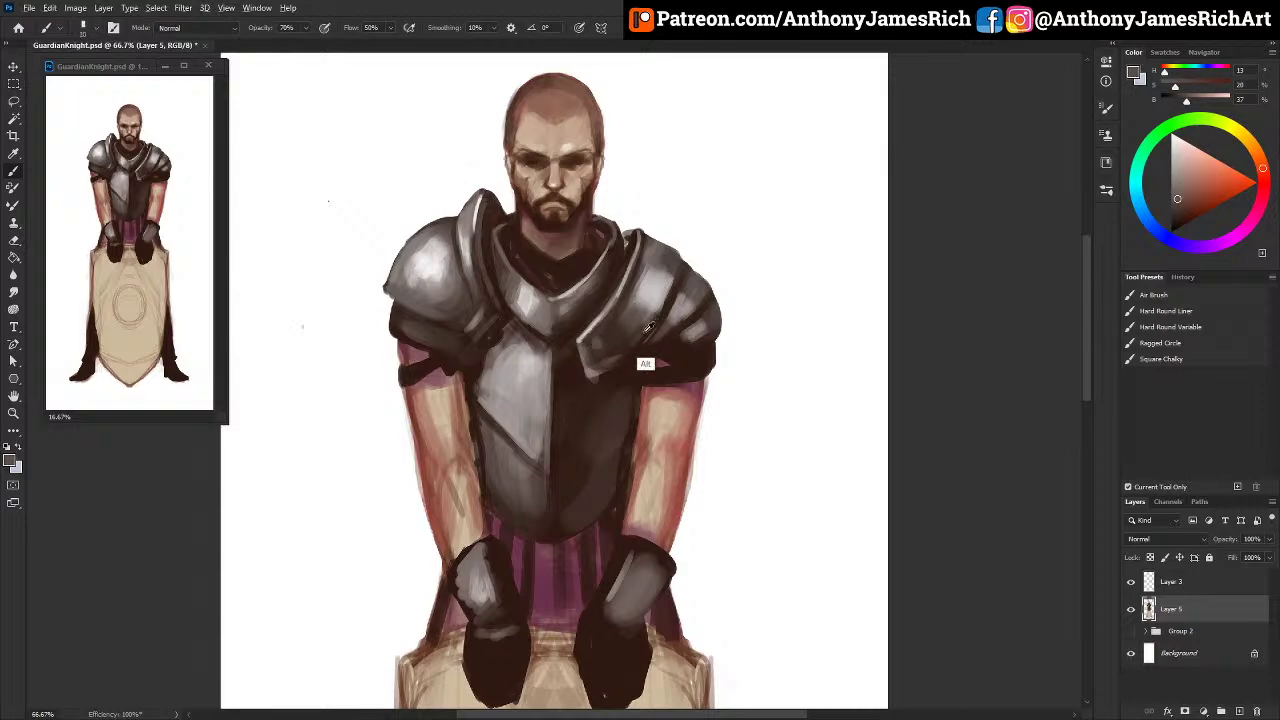
Step: Paint a rivet on the right-hand pauldron's inner corner with a white highlight (H 0, S 0, B 100) and near-black brown shadow (H 15, S 61, B 18)
alt+click(713, 219)
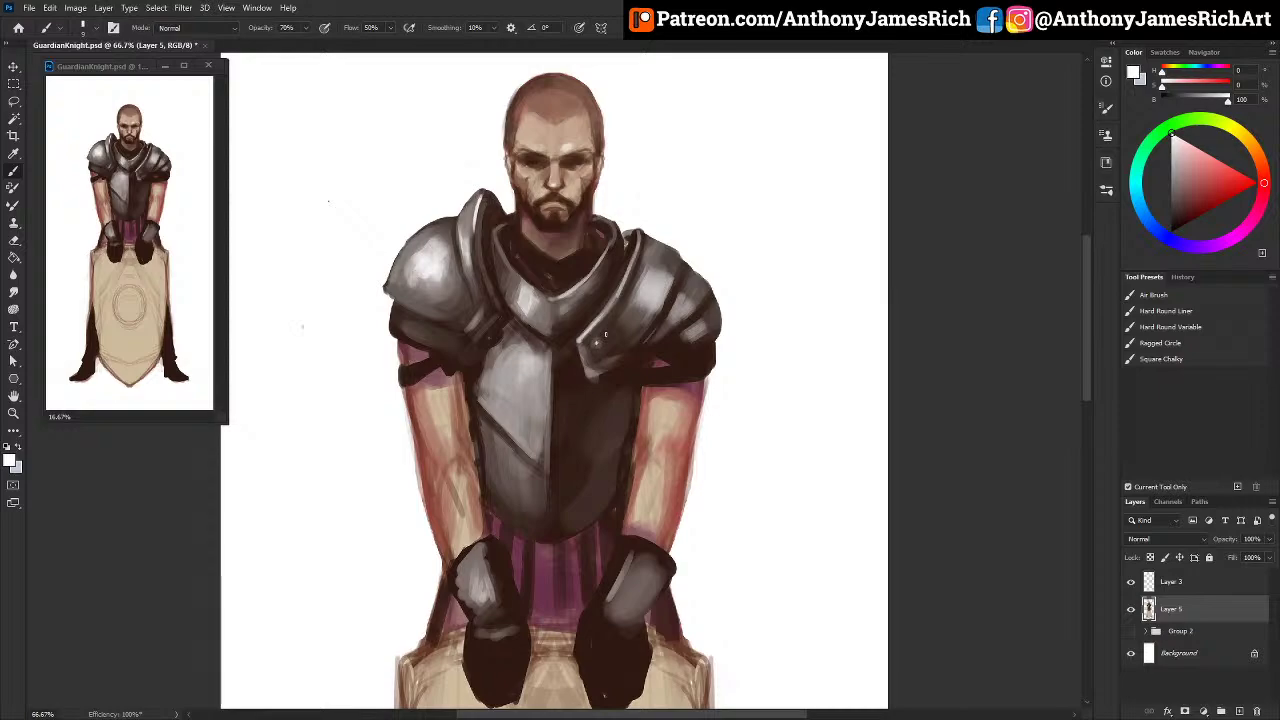
alt+click(625, 390)
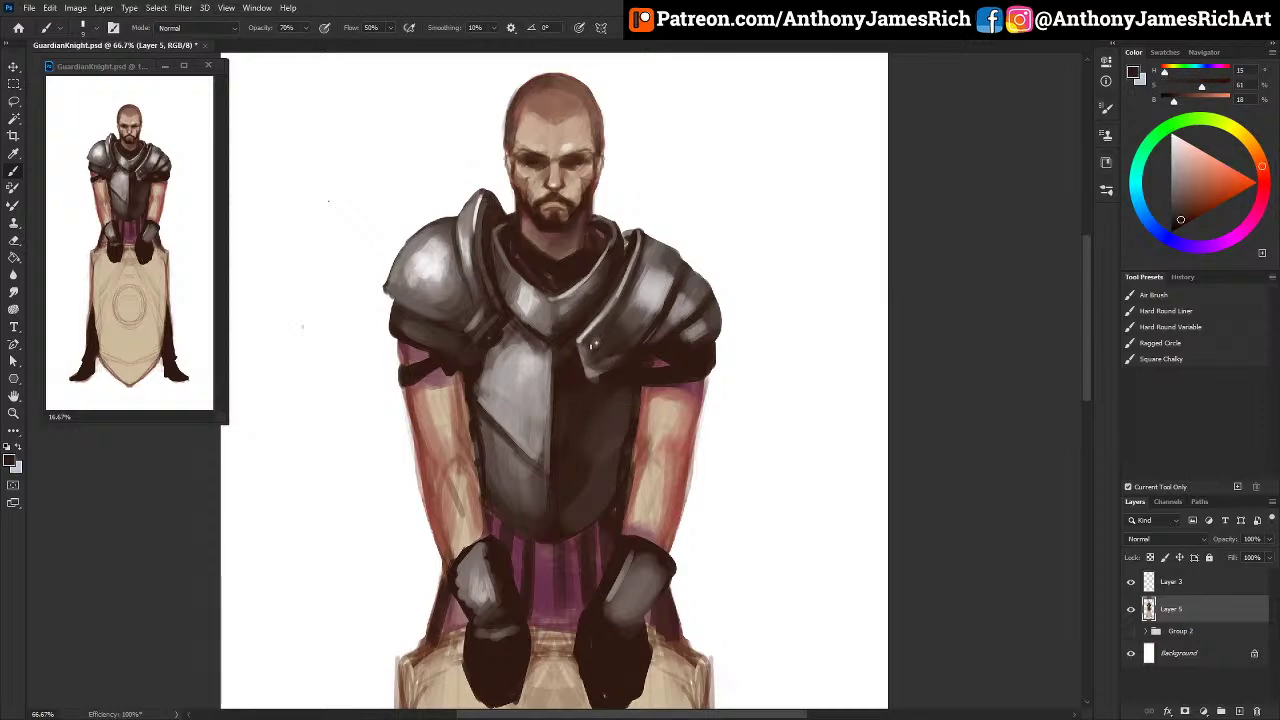
alt+click(596, 343)
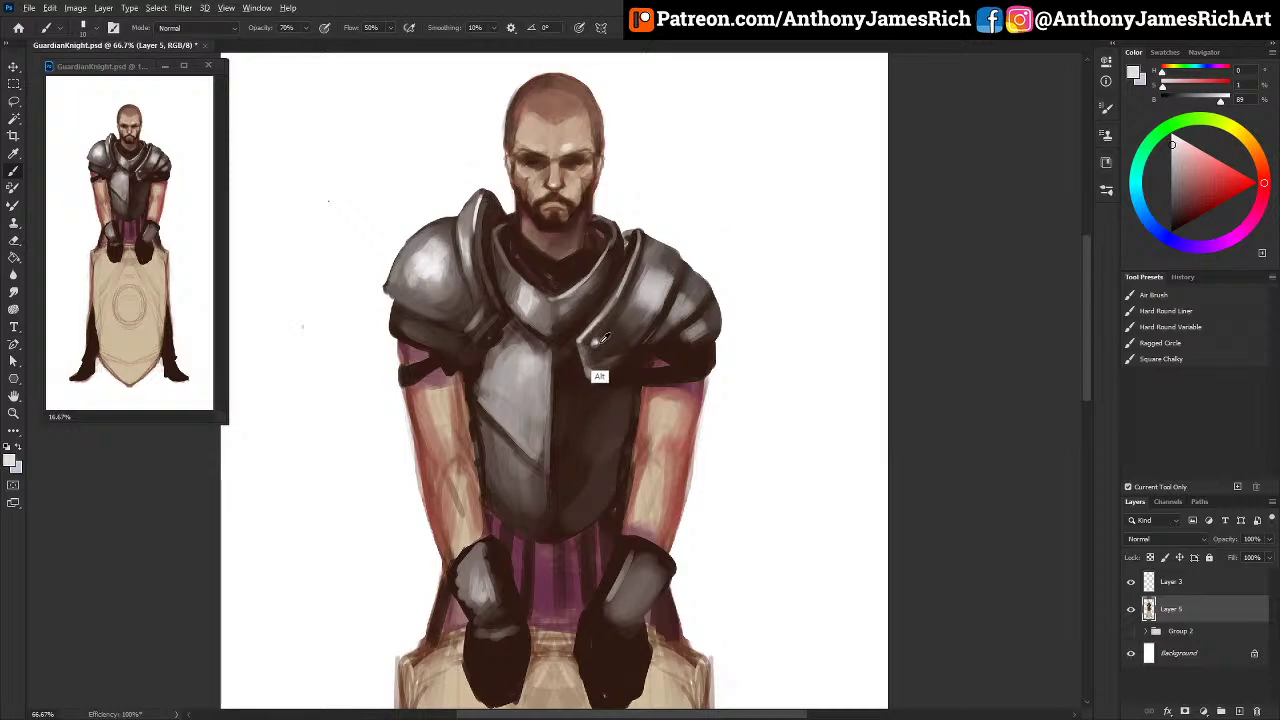
alt+click(634, 320)
alt+click(632, 323)
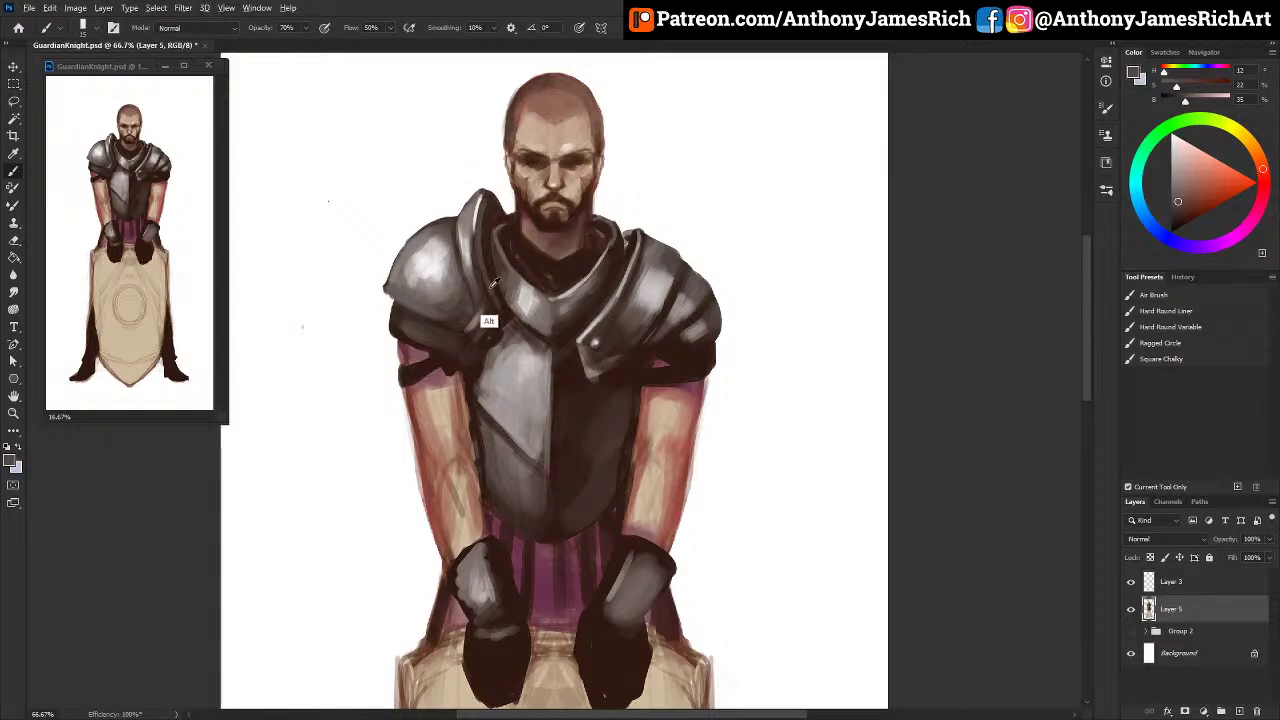
Step: Paint a matching rivet on the left-hand pauldron's lower inner edge with near-black brown (H 15, S 61, B 18) and grey (H 11, S 13, B 49)
alt+click(468, 315)
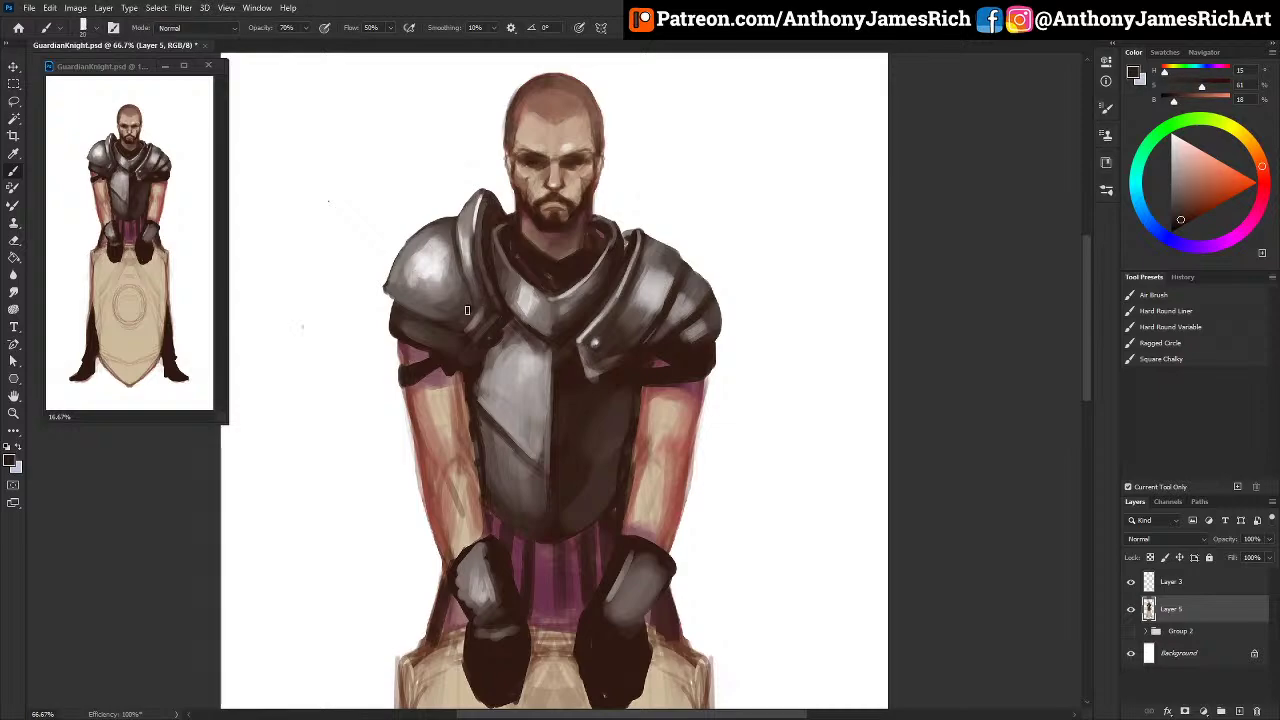
alt+click(466, 307)
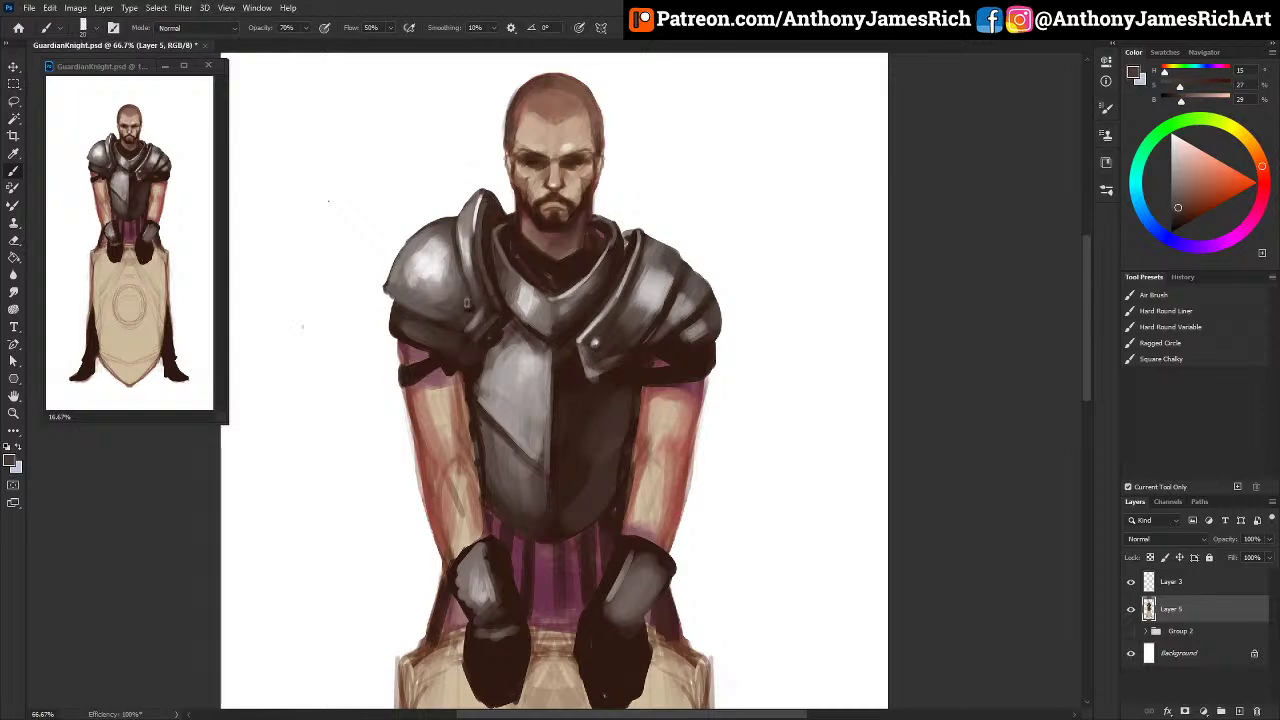
alt+click(447, 320)
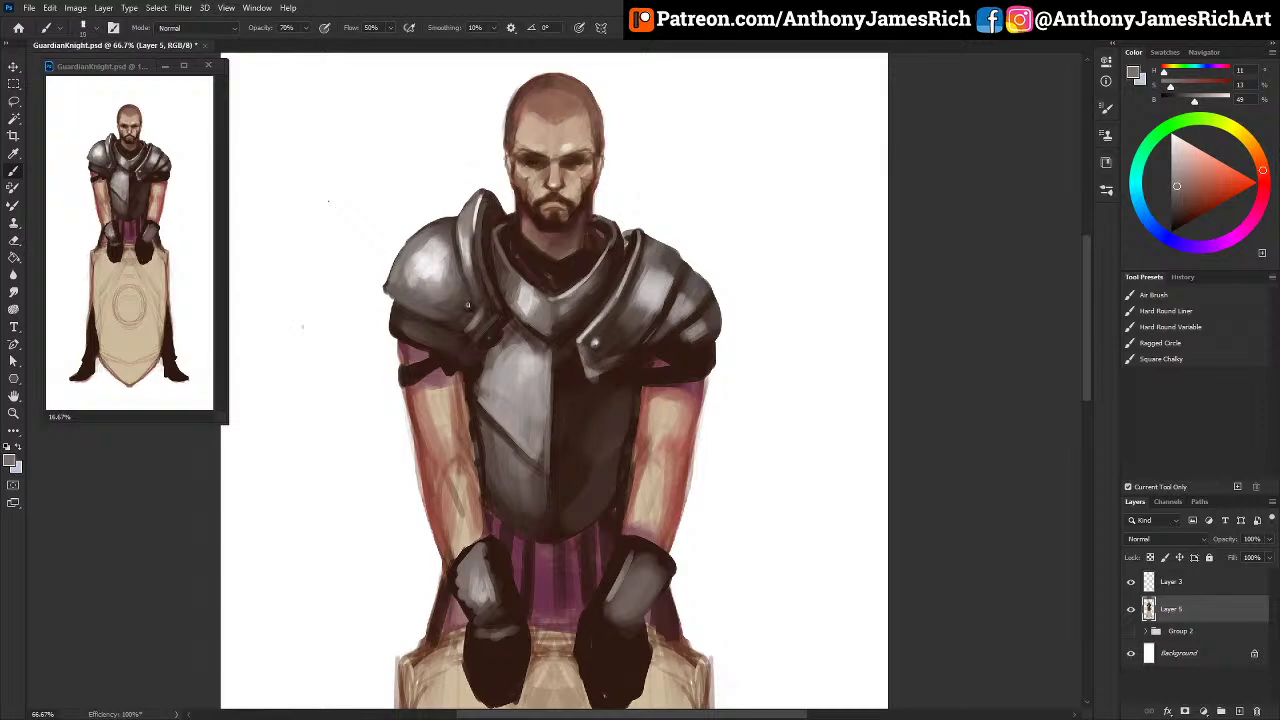
key(bracketright)
Step: Paint a diagonal seam on the breastplate's shadowed half and sharpen its bottom point with dark browns (H 15, S 41, B 23 and H 15, S 61, B 18)
alt+click(632, 398)
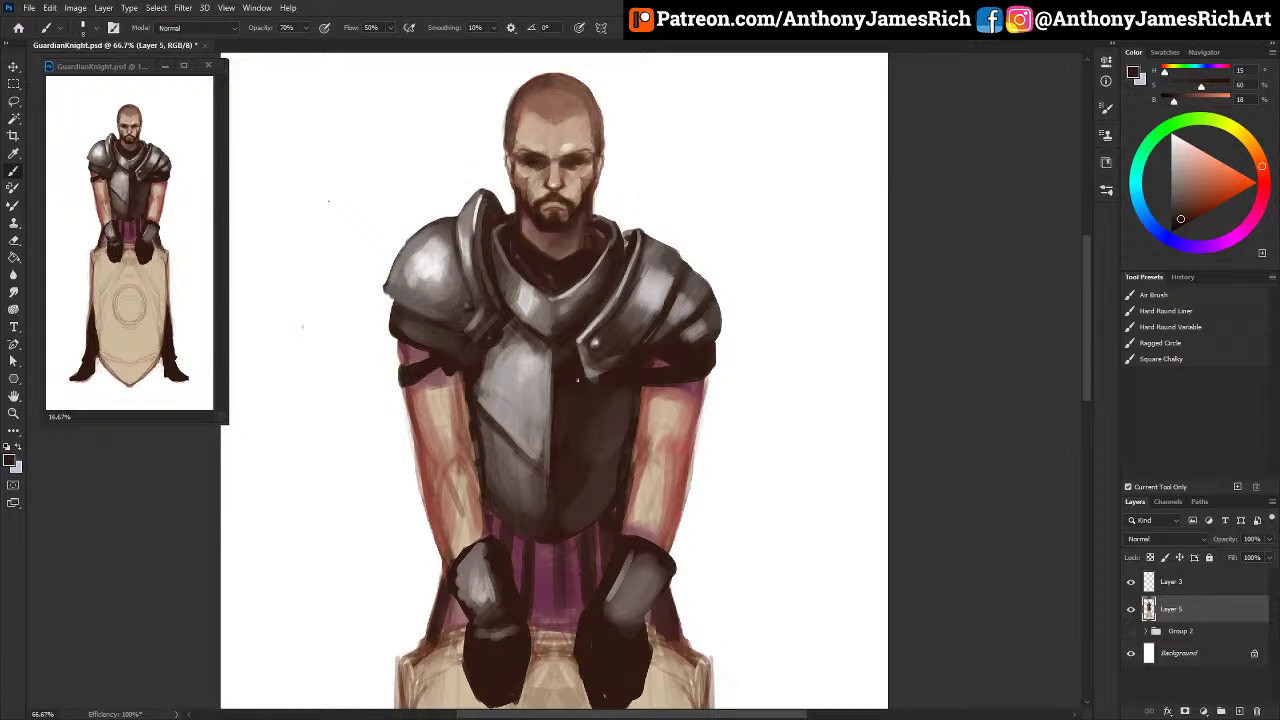
alt+click(555, 396)
key(])
key(])
key(])
key(])
key(])
key(])
key(])
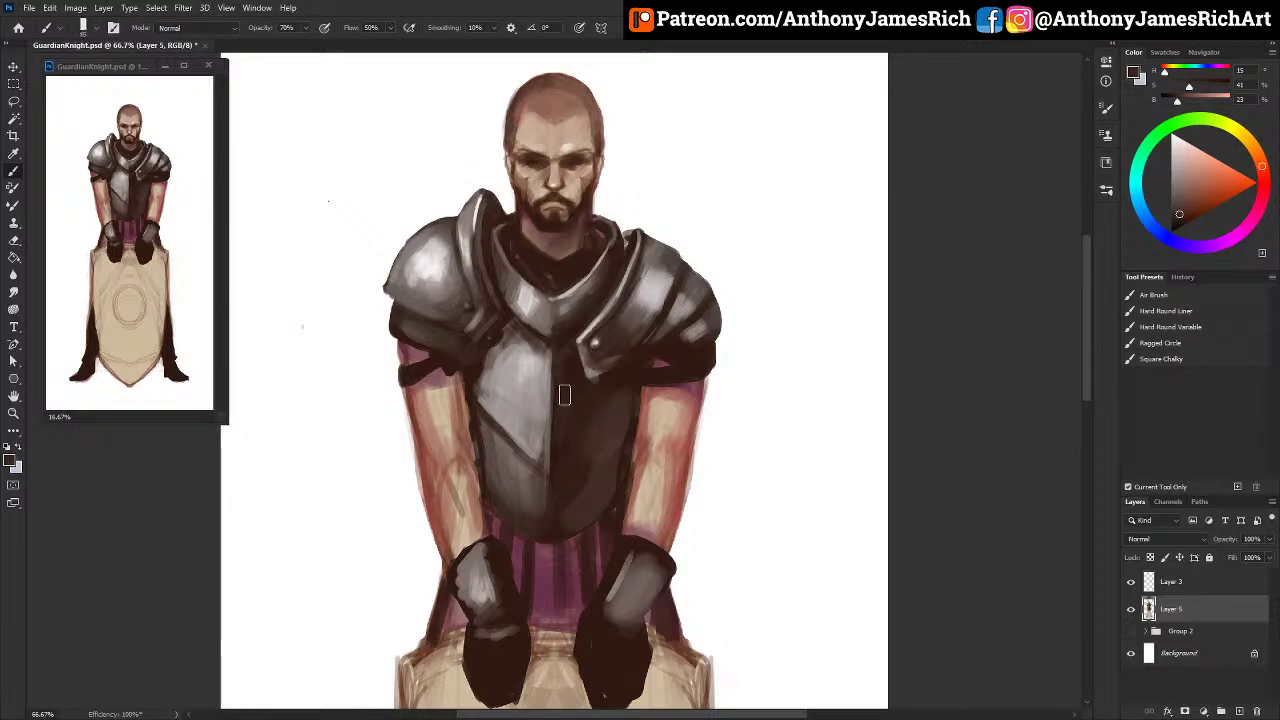
alt+click(634, 398)
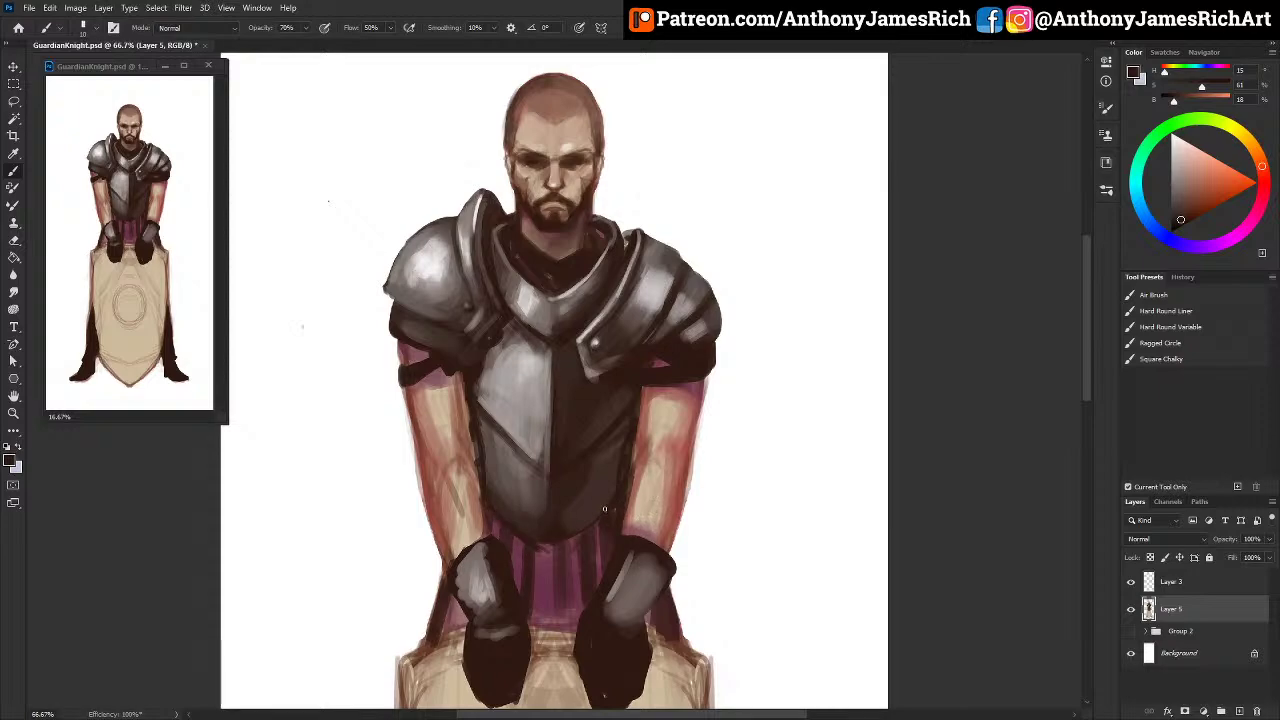
mouse_move(547, 553)
mouse_down()
mouse_move(608, 509)
mouse_move(551, 543)
mouse_up()
Step: Sketch a small armour diagram with head, pauldrons, pointed breastplate and hanging thigh plates on the blank canvas beside the knight's head
key(])
key(])
key(])
key(])
key(bracketleft)
key(bracketleft)
key(bracketleft)
key(bracketleft)
mouse_move(290, 140)
mouse_down()
mouse_move(317, 220)
mouse_move(343, 199)
mouse_move(363, 147)
mouse_move(310, 131)
mouse_move(288, 147)
mouse_move(309, 117)
mouse_move(271, 137)
mouse_move(295, 148)
mouse_move(387, 118)
mouse_move(322, 130)
mouse_up()
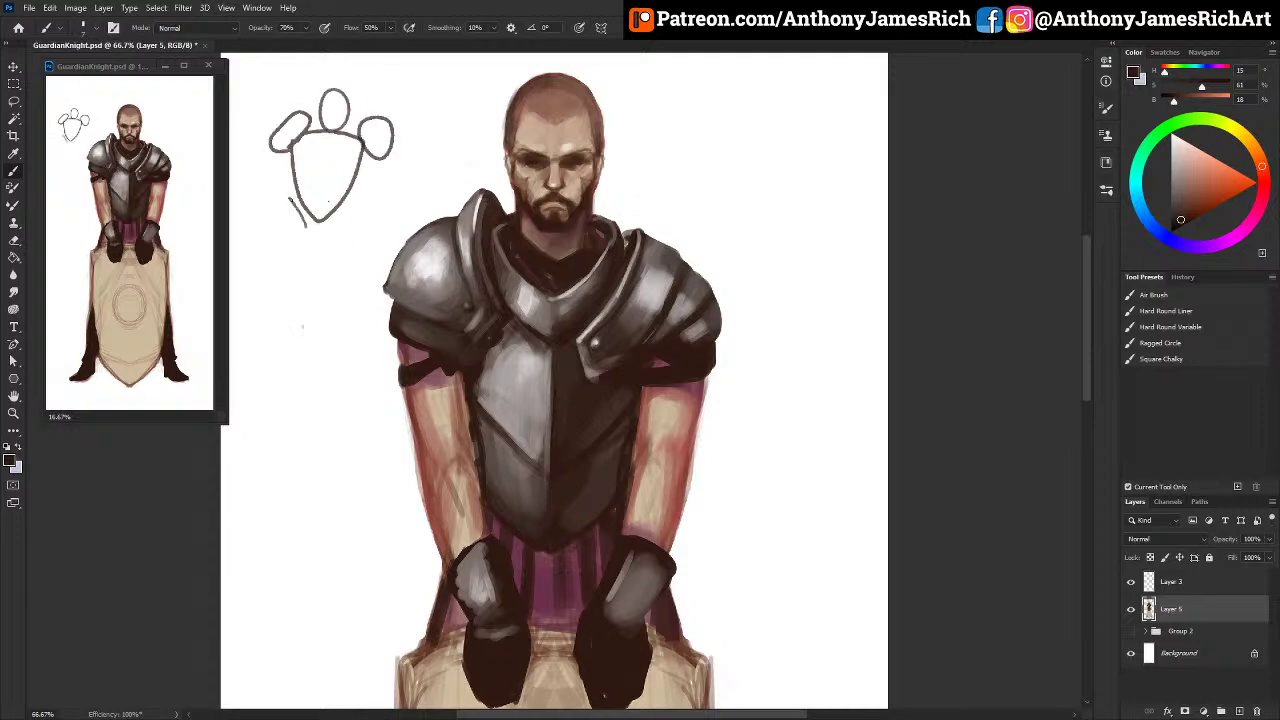
mouse_move(291, 199)
mouse_down()
mouse_move(266, 254)
mouse_move(266, 288)
mouse_up()
drag(304, 222, 272, 286)
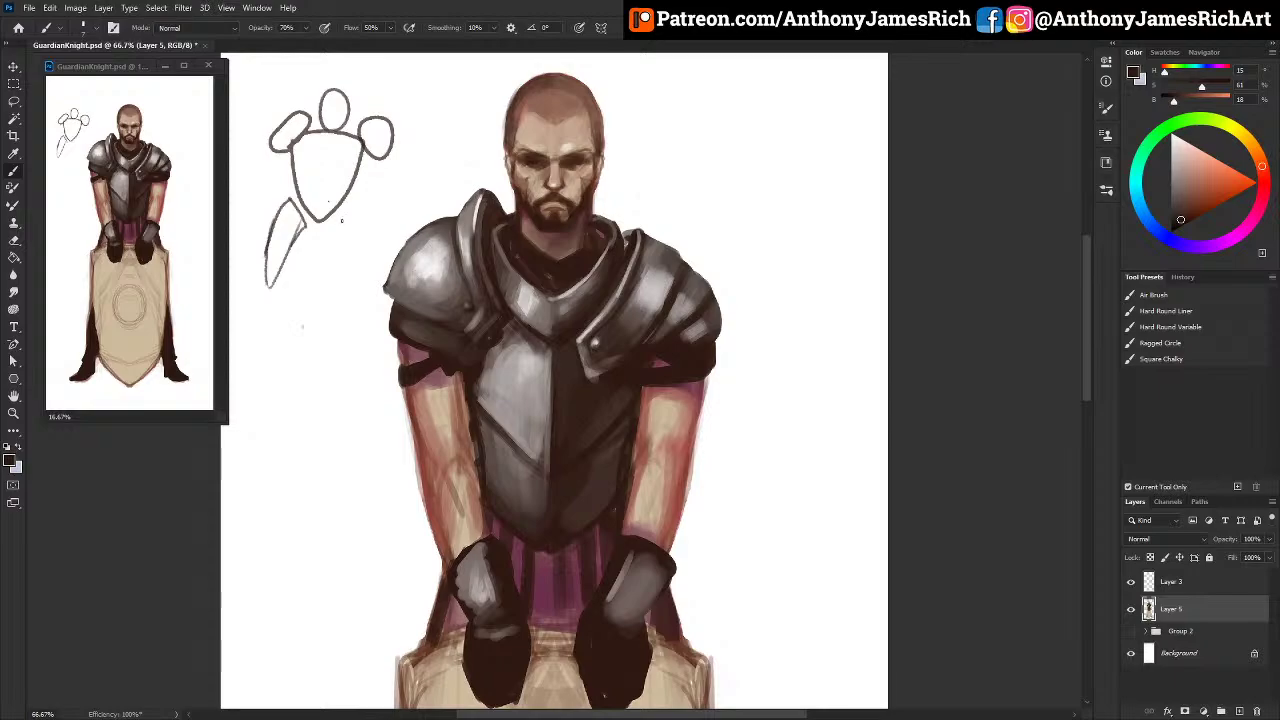
mouse_move(338, 205)
mouse_down()
mouse_move(342, 262)
mouse_move(366, 238)
mouse_move(362, 205)
mouse_up()
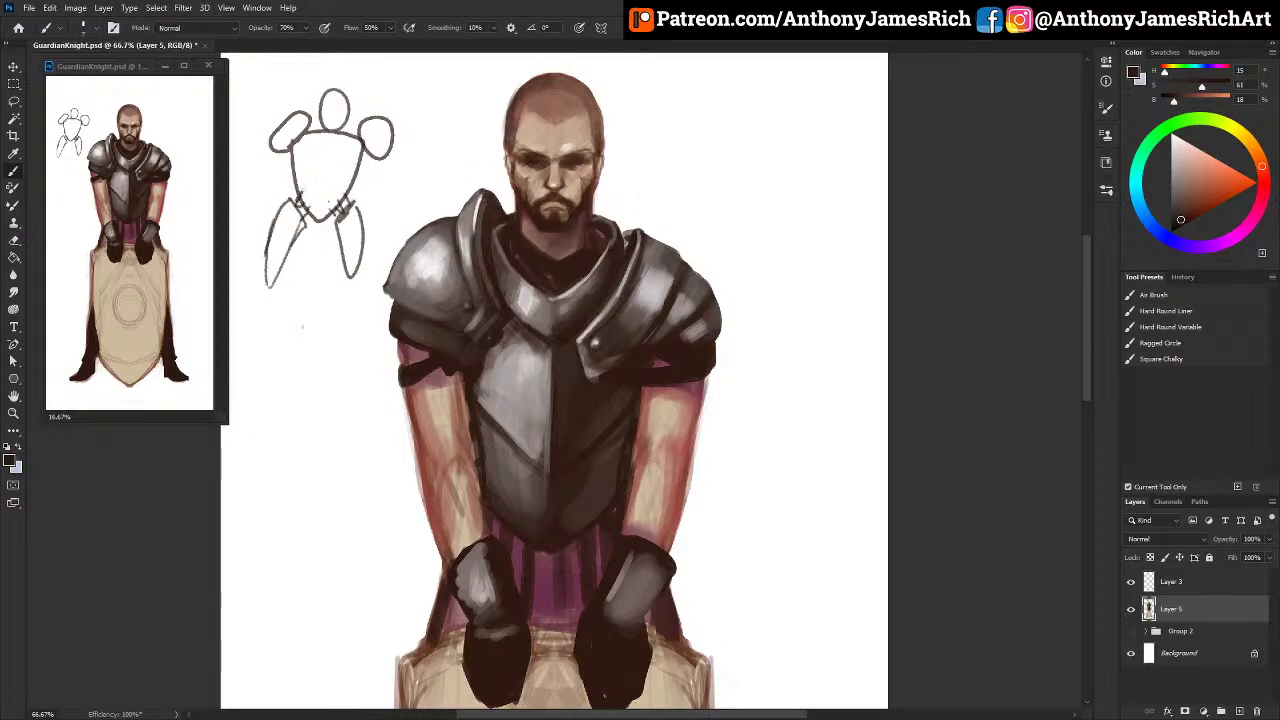
drag(282, 266, 295, 272)
Step: Erase the diagram's thigh plates, sketch a flared waist rim in their place, and clear the whole diagram
key(bracketright)
key(e)
drag(270, 295, 276, 206)
mouse_move(343, 280)
mouse_down()
mouse_move(334, 243)
mouse_move(367, 223)
mouse_up()
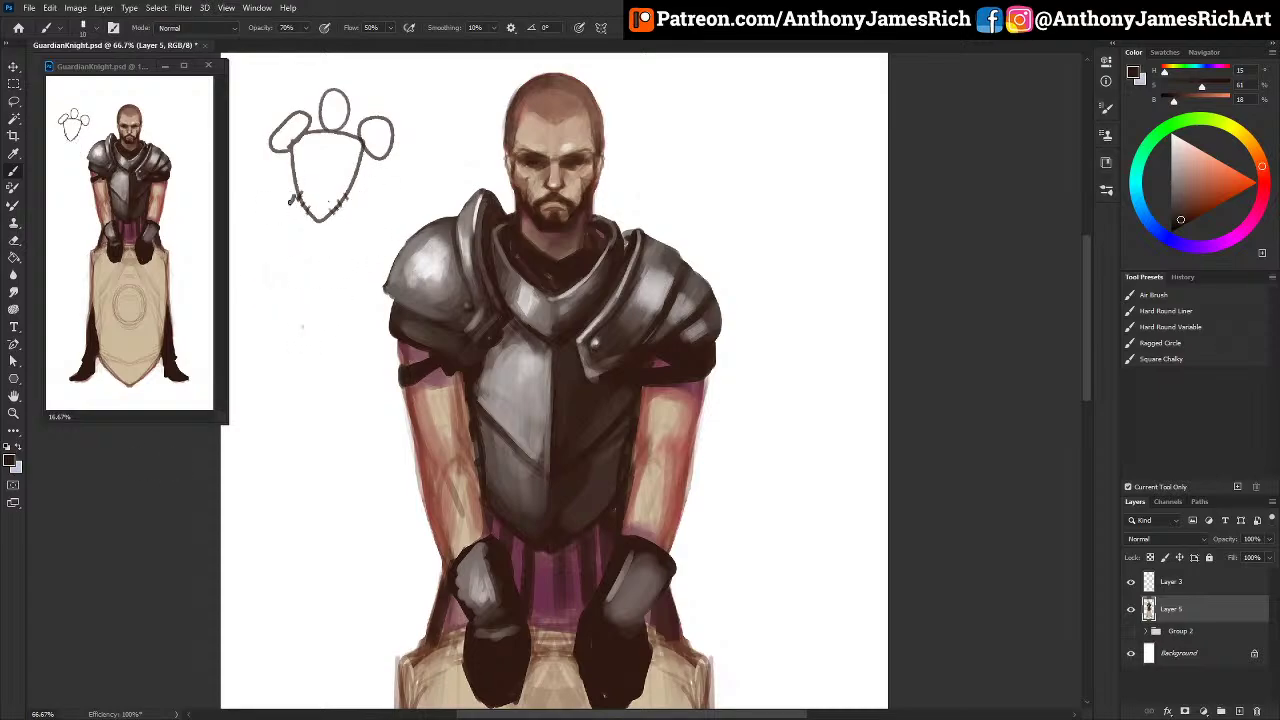
mouse_move(295, 217)
mouse_down()
mouse_move(315, 237)
mouse_move(352, 200)
mouse_up()
drag(266, 156, 286, 166)
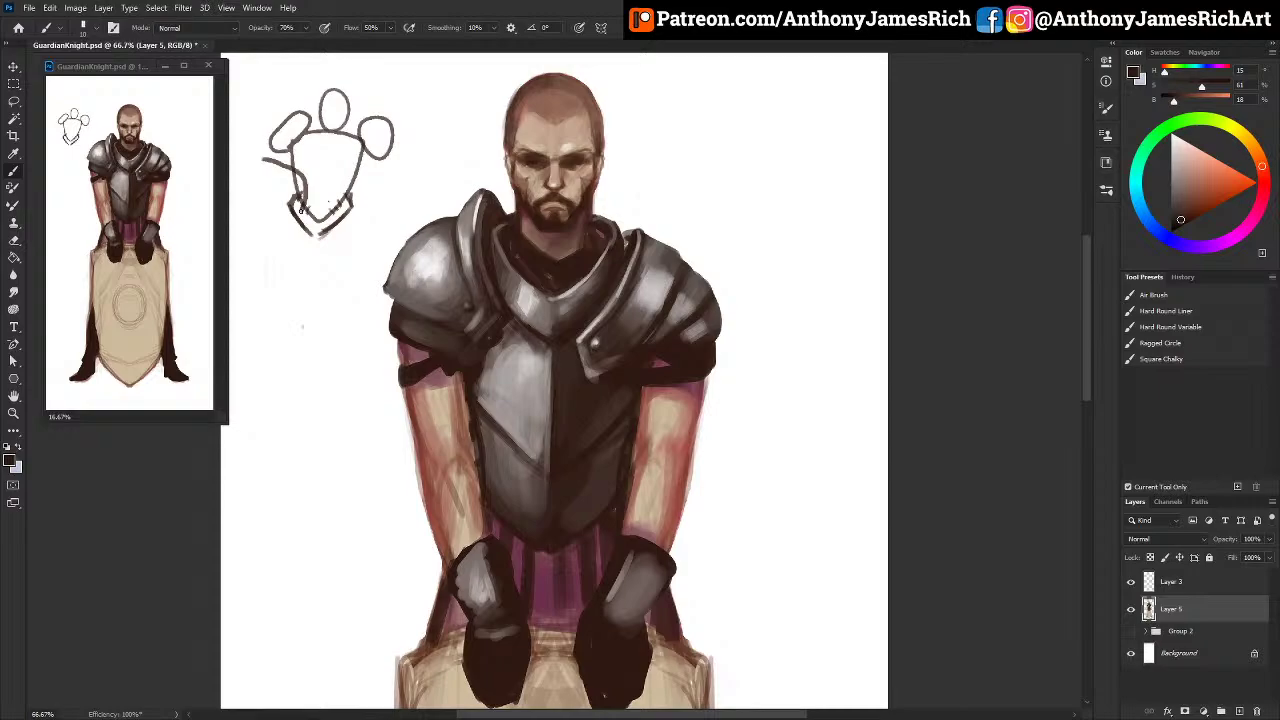
mouse_move(301, 209)
mouse_down()
mouse_move(252, 239)
mouse_move(263, 221)
mouse_move(280, 236)
mouse_move(299, 230)
mouse_move(302, 201)
mouse_move(361, 163)
mouse_up()
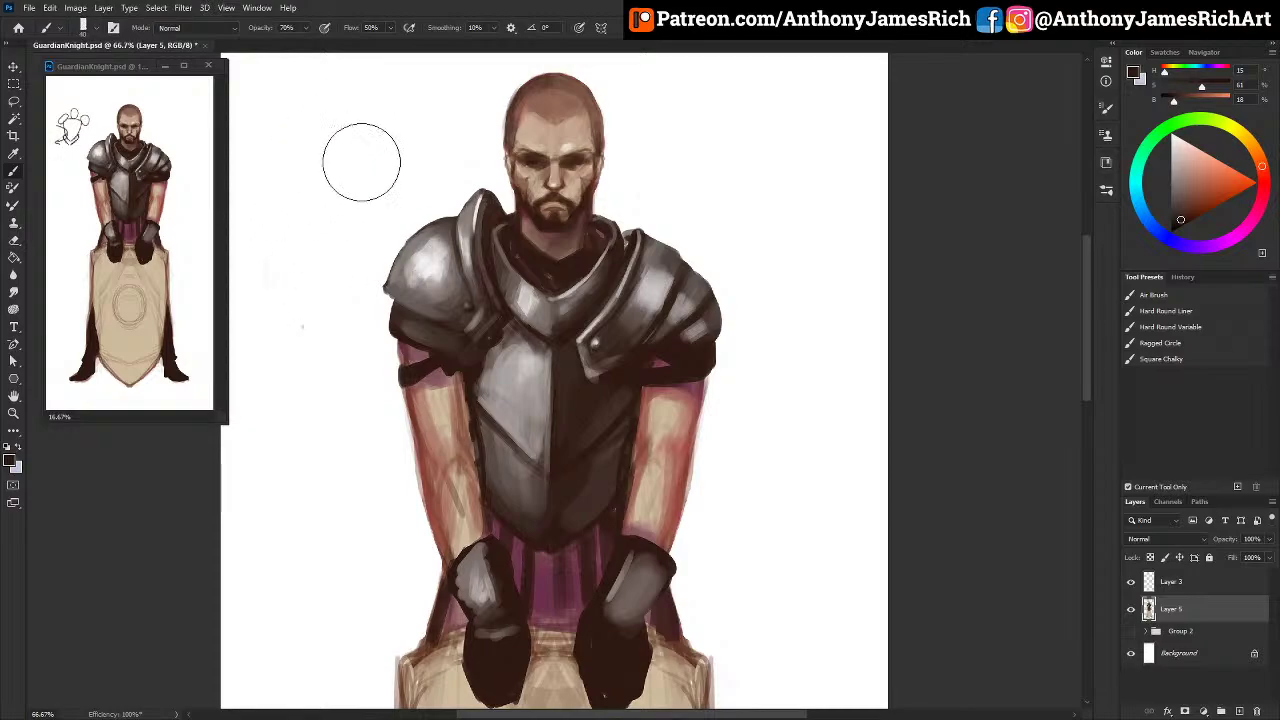
Step: Paint a flared, pointed steel rim along the bottom of the breastplate, starting from sampled light grey (H 10, S 8, B 62)
key(bracketright)
key(bracketright)
key(bracketright)
alt+click(528, 444)
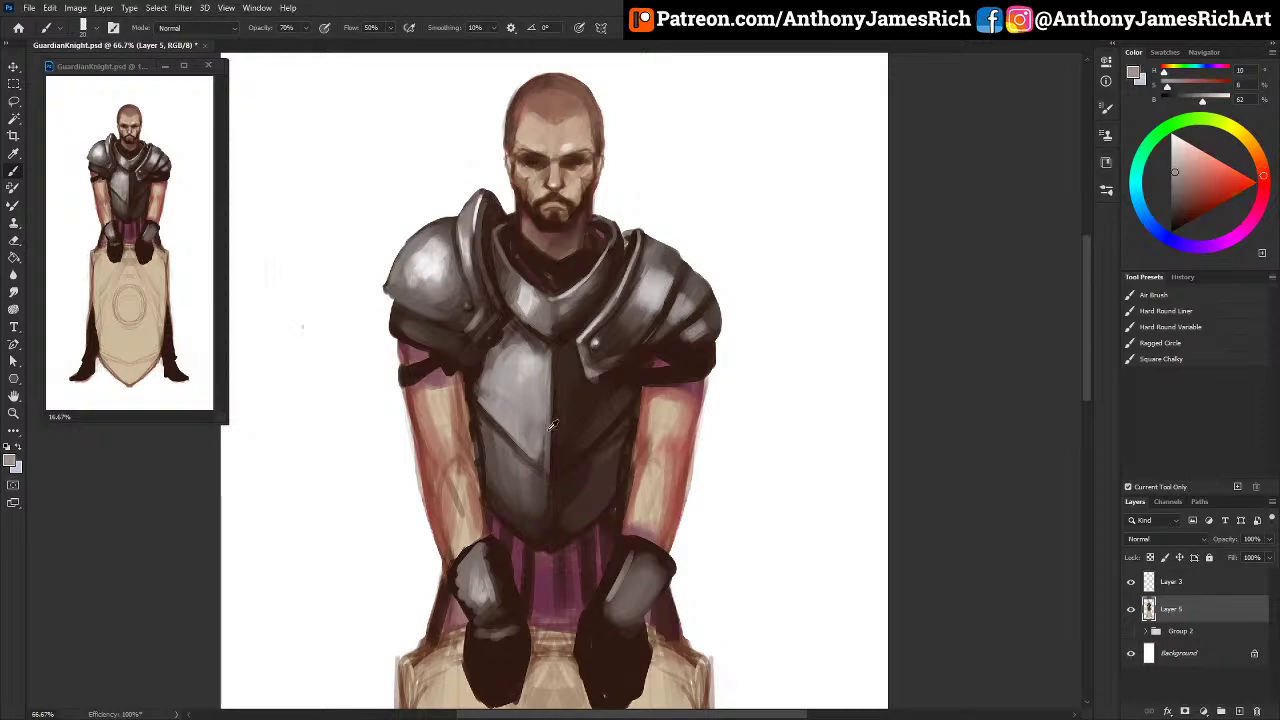
mouse_move(565, 546)
mouse_down()
mouse_move(614, 513)
mouse_move(556, 568)
mouse_move(552, 530)
mouse_move(492, 515)
mouse_move(552, 569)
mouse_move(557, 553)
mouse_move(492, 518)
mouse_move(545, 563)
mouse_move(523, 549)
mouse_move(541, 556)
mouse_move(587, 534)
mouse_move(600, 510)
mouse_move(603, 528)
mouse_move(580, 546)
mouse_move(616, 513)
mouse_move(559, 576)
mouse_move(582, 565)
mouse_move(514, 565)
mouse_move(504, 543)
mouse_move(521, 507)
mouse_move(475, 507)
mouse_move(491, 500)
mouse_move(514, 535)
mouse_up()
alt+click(586, 532)
alt+click(510, 530)
alt+click(528, 414)
Step: Deepen the shading on the lower breastplate above the rim with sampled dark browns (H 14, S 60, B 19 and H 14, S 31, B 28)
alt+click(608, 506)
key([)
key([)
key([)
key(])
key(])
key(])
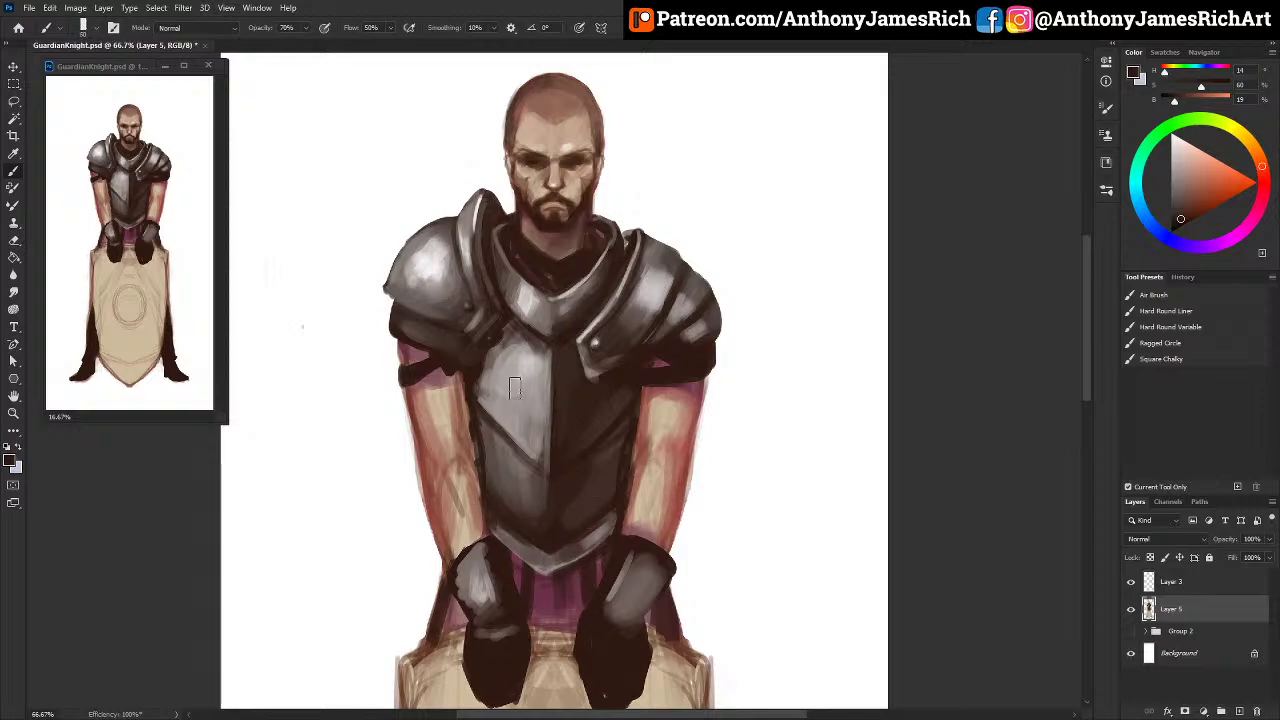
alt+click(486, 527)
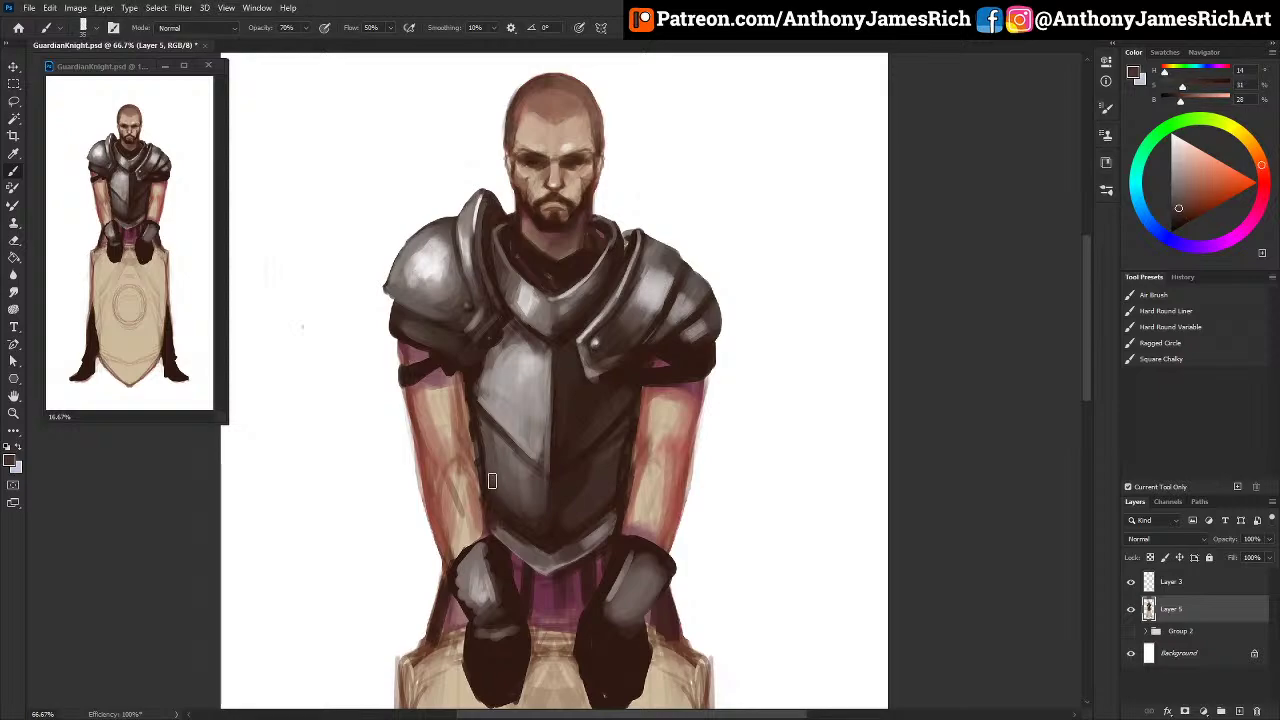
Step: Model the breastplate on both sides of its centre ridge with near-black brown (H 15, S 61, B 18) and light grey (H 11, S 7, B 62)
alt+click(544, 564)
key(])
key(])
key(])
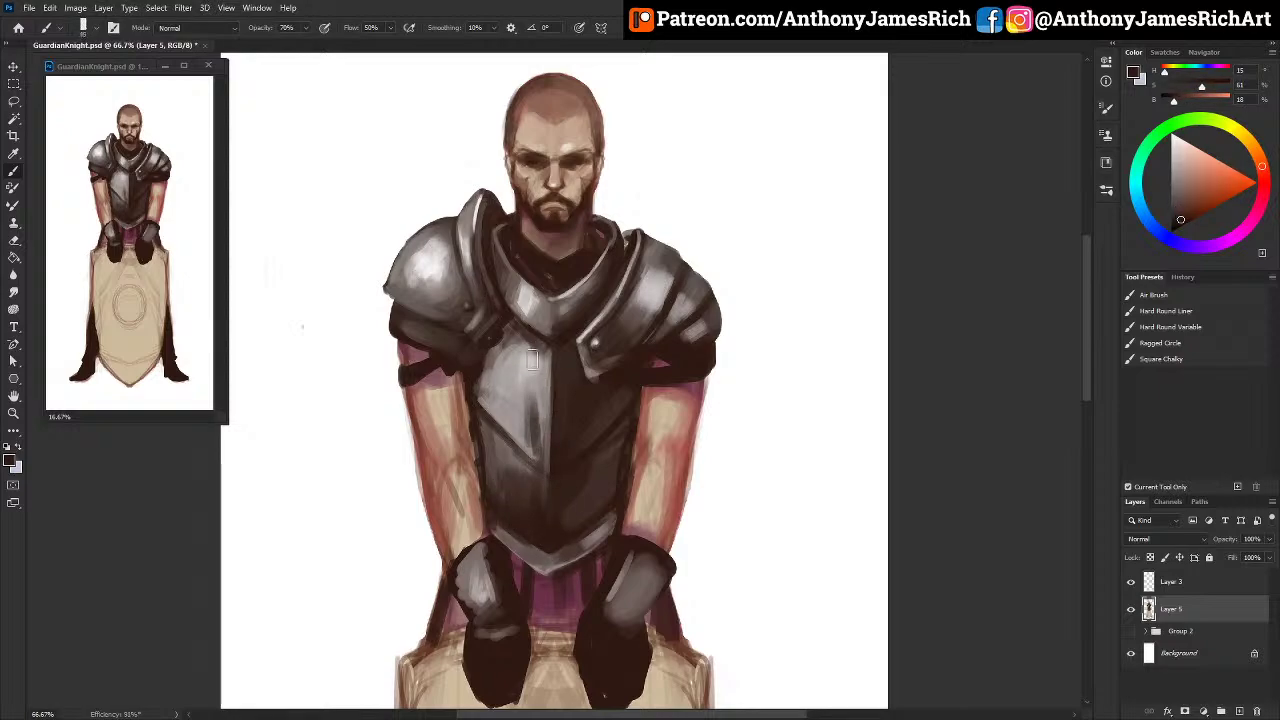
alt+click(545, 395)
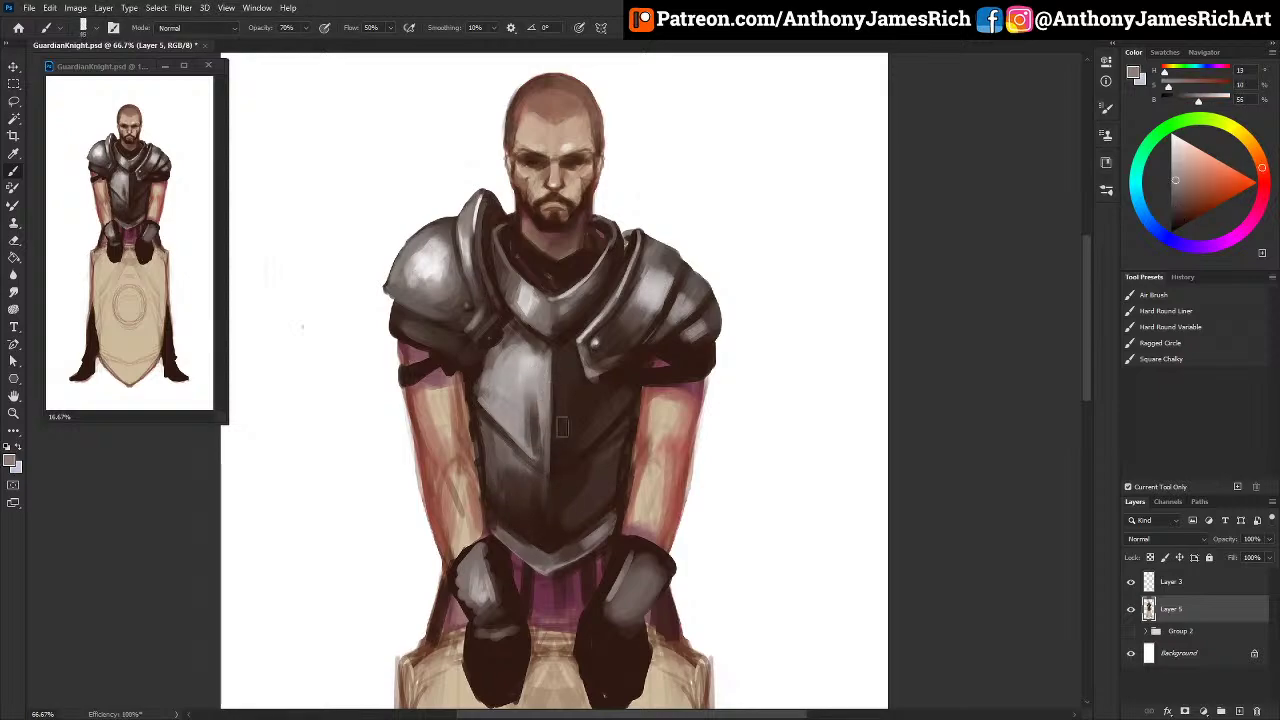
alt+click(567, 372)
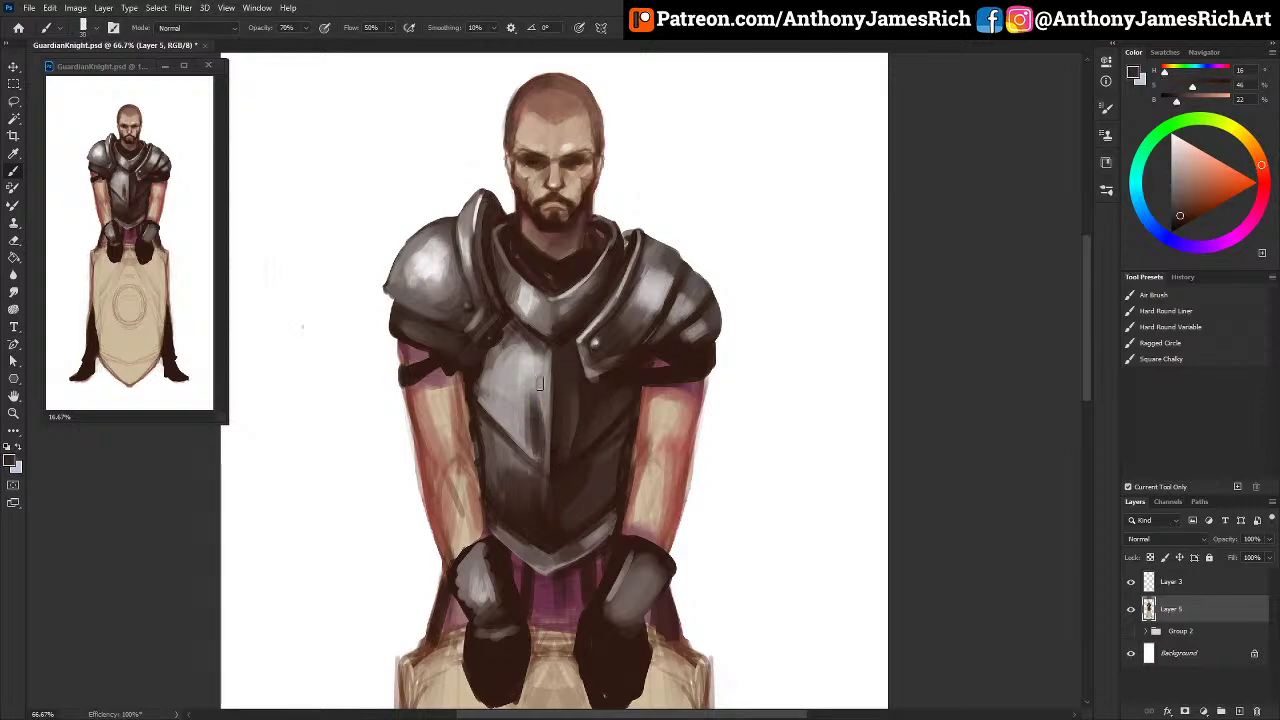
alt+click(532, 368)
mouse_move(529, 450)
mouse_down()
mouse_move(527, 400)
mouse_move(481, 357)
mouse_up()
Step: Sketch a grey diagram of the torso, pauldrons, waist rim and hanging skirt strips on the blank canvas beside the knight
key([)
key([)
key([)
key([)
key([)
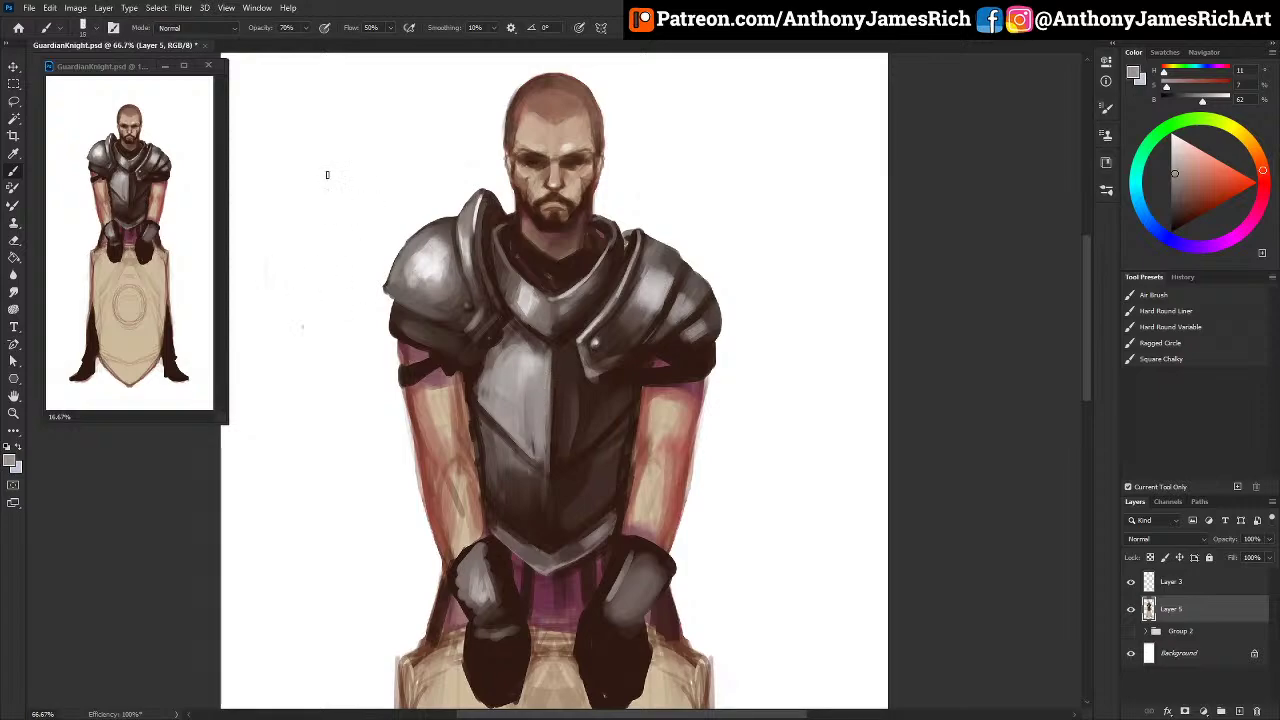
mouse_move(299, 141)
mouse_down()
mouse_move(347, 181)
mouse_move(322, 117)
mouse_move(279, 119)
mouse_move(280, 150)
mouse_move(308, 136)
mouse_move(357, 141)
mouse_move(341, 122)
mouse_move(373, 146)
mouse_up()
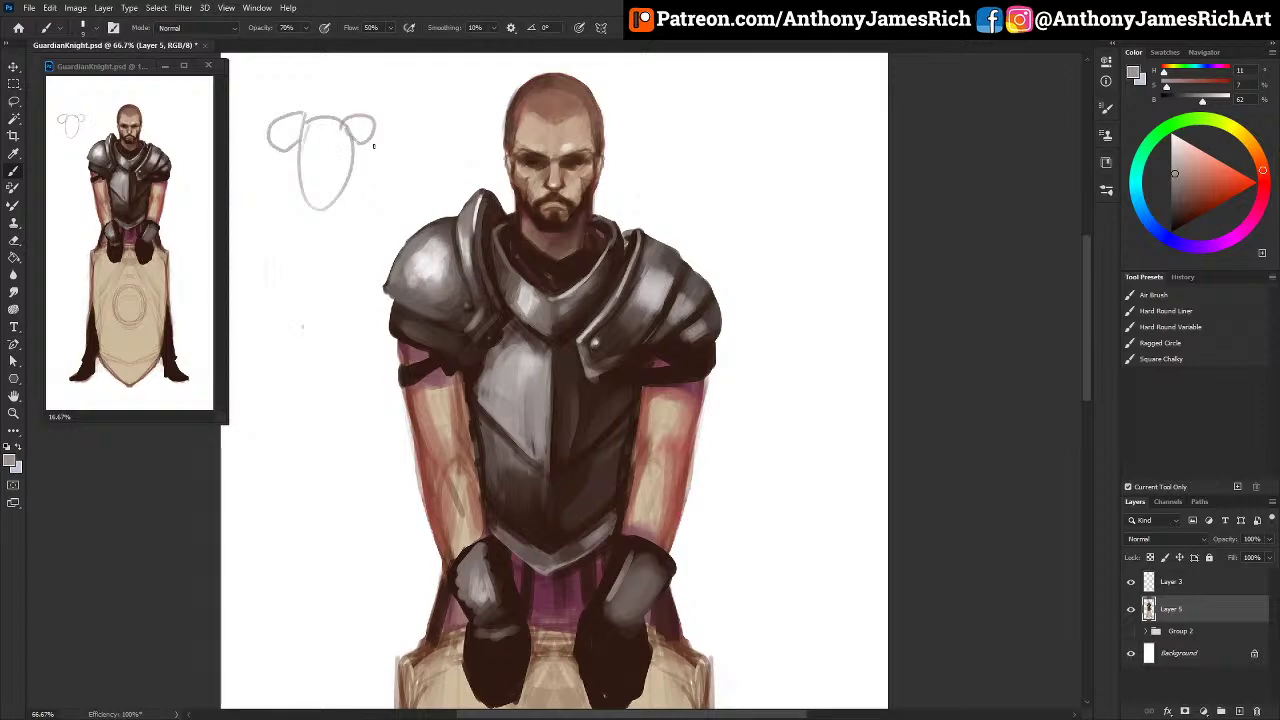
mouse_move(315, 212)
mouse_down()
mouse_move(352, 199)
mouse_move(306, 185)
mouse_move(299, 206)
mouse_move(329, 216)
mouse_move(311, 221)
mouse_move(316, 198)
mouse_move(296, 204)
mouse_move(279, 296)
mouse_move(286, 272)
mouse_move(316, 292)
mouse_up()
mouse_move(322, 220)
mouse_down()
mouse_move(324, 292)
mouse_move(334, 286)
mouse_up()
mouse_move(336, 218)
mouse_down()
mouse_move(340, 283)
mouse_move(337, 208)
mouse_up()
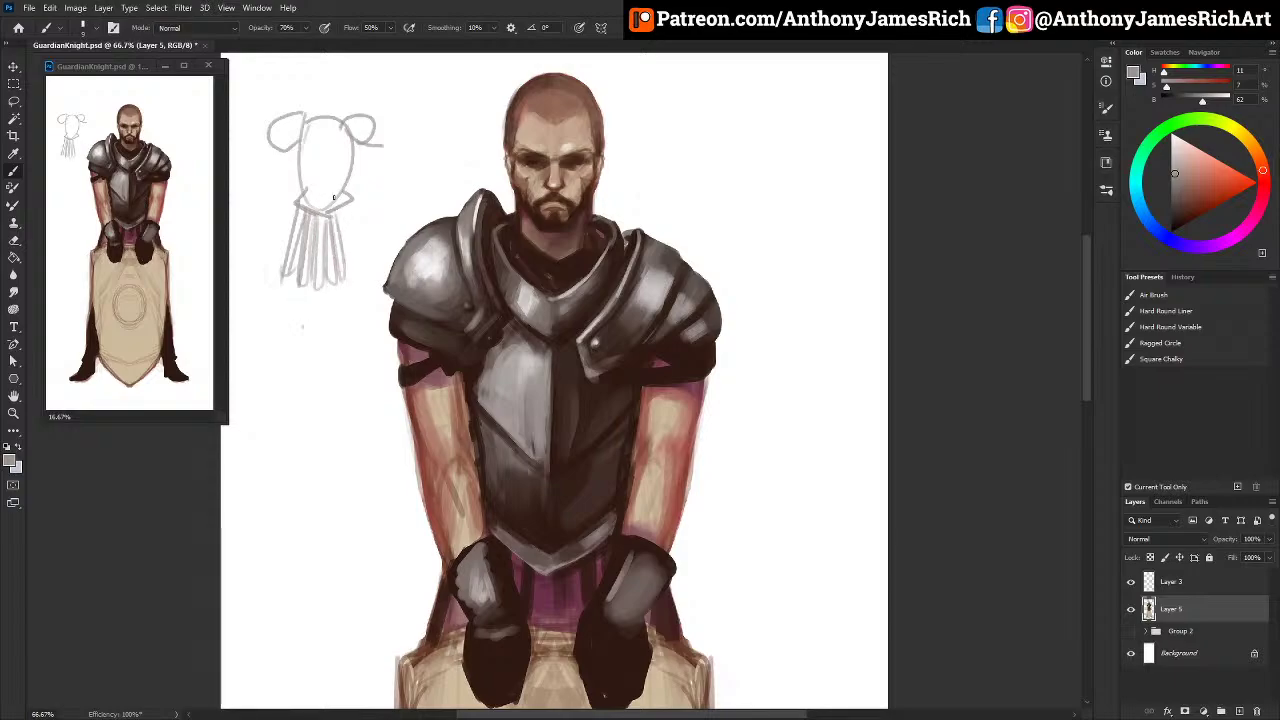
drag(354, 274, 352, 206)
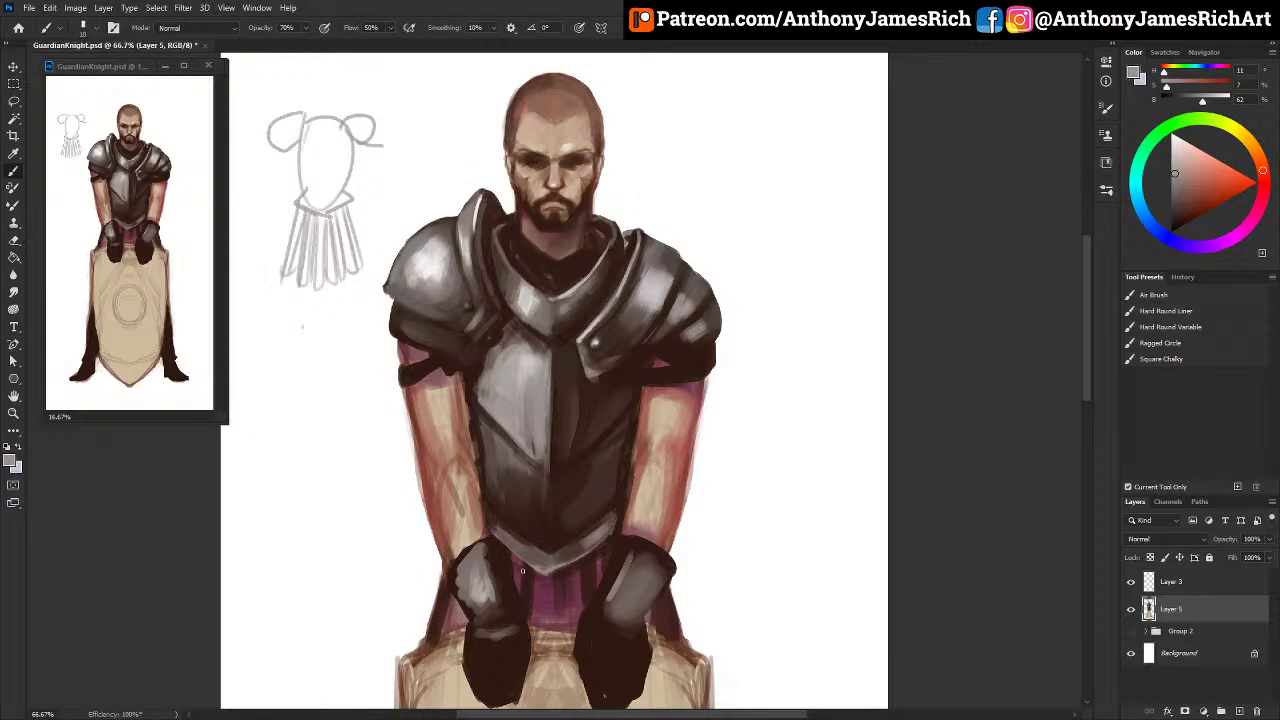
Step: Add dark brown marks (H 12, S 58, B 20) to the diagram's skirt strips and clear the diagram
alt+click(528, 608)
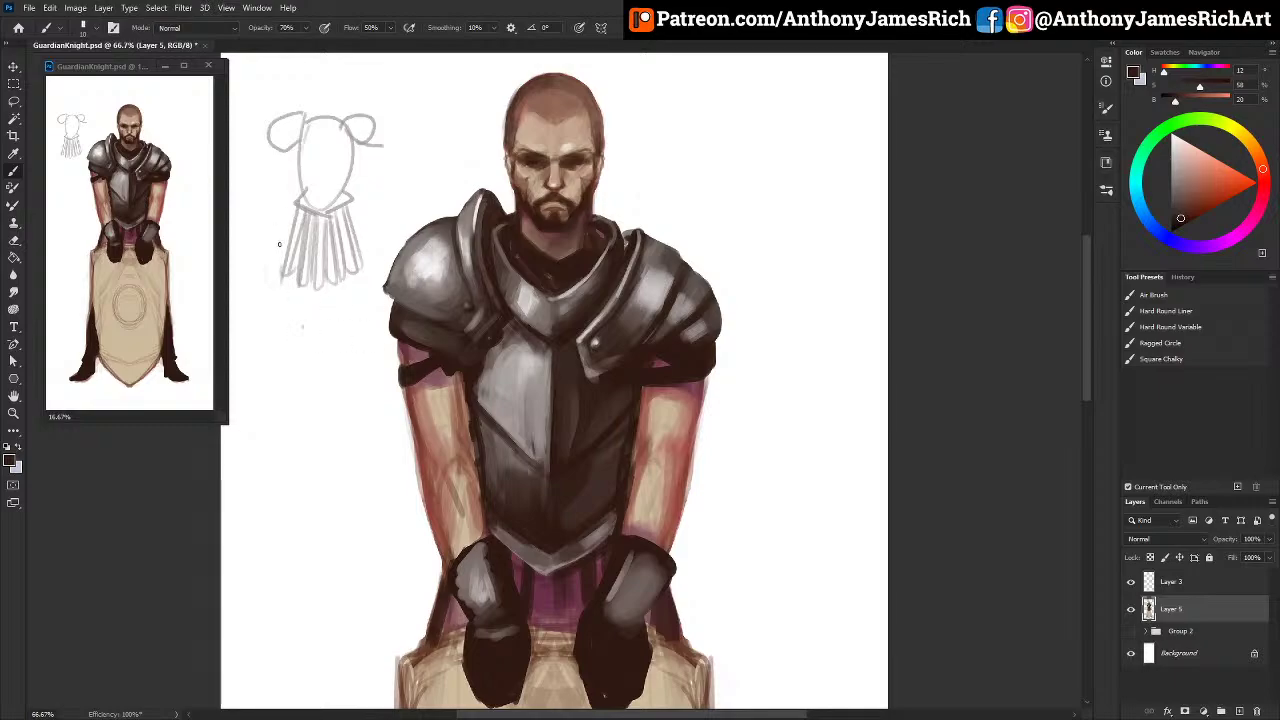
key(bracketright)
mouse_move(288, 211)
mouse_down()
mouse_move(281, 277)
mouse_move(309, 252)
mouse_move(288, 211)
mouse_move(338, 270)
mouse_move(343, 204)
mouse_move(311, 247)
mouse_move(337, 205)
mouse_move(340, 165)
mouse_move(292, 188)
mouse_move(317, 209)
mouse_move(296, 276)
mouse_up()
key(bracketright)
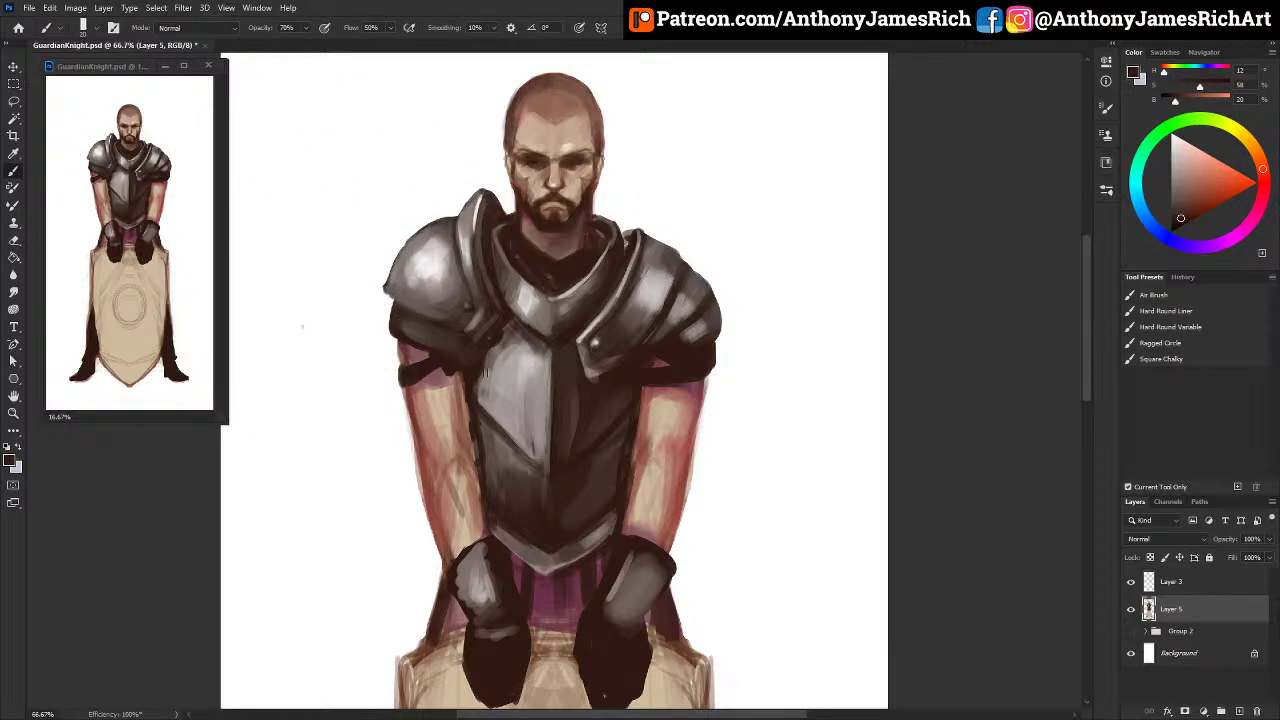
Step: Recolour the knight's skirt strips dark green (H 134, S 49, B 29), with near-black brown (H 15, S 61, B 18) along the outer folds
key(bracketleft)
key(bracketleft)
scroll(542, 337, down, 2)
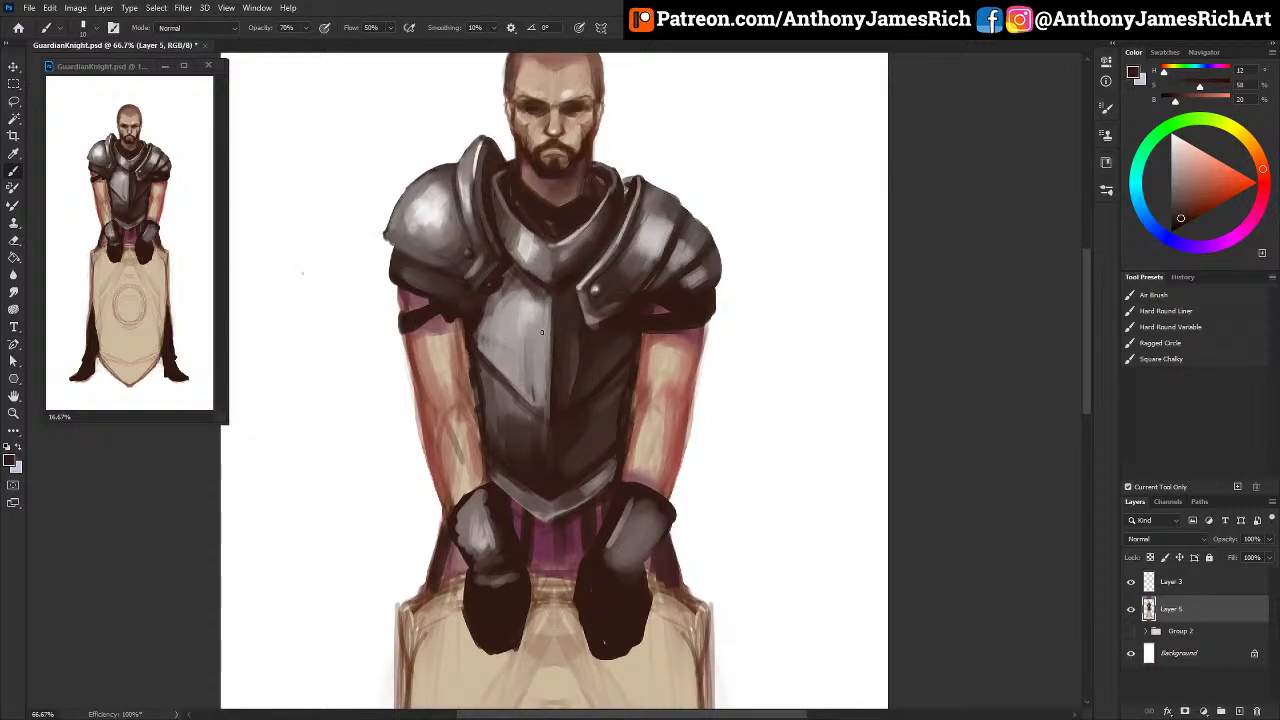
click(1155, 136)
click(1185, 208)
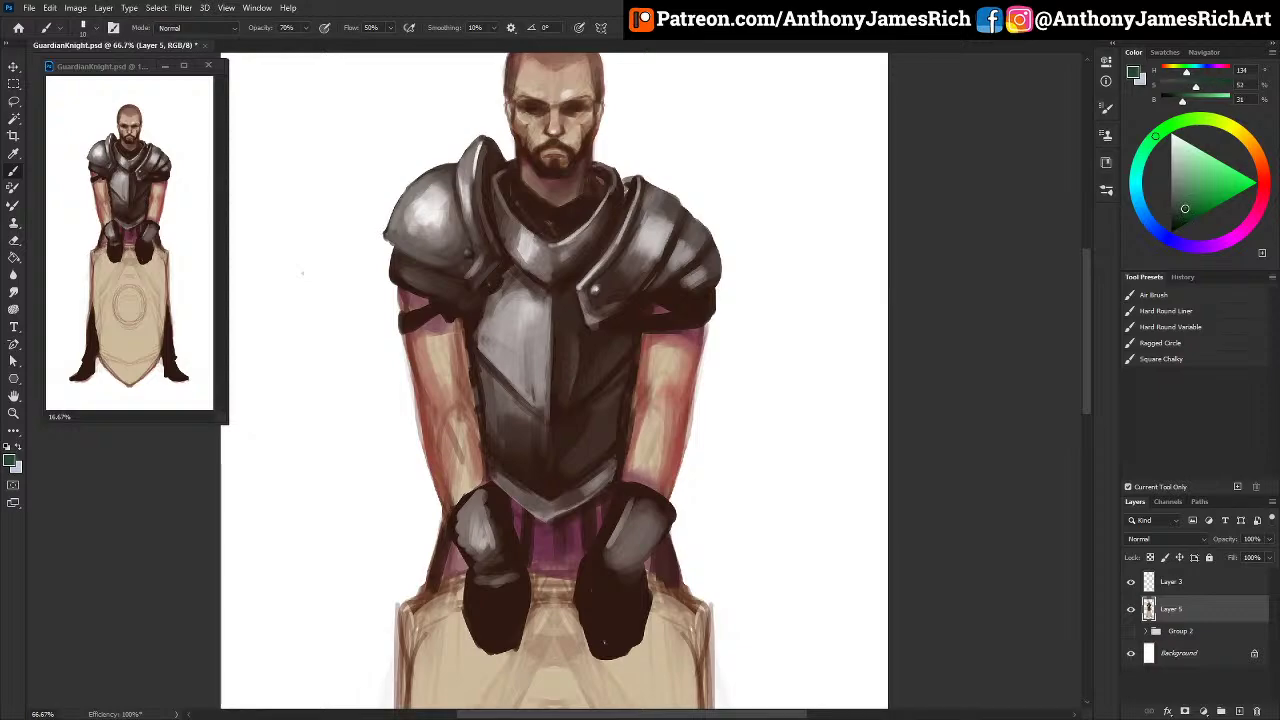
drag(1181, 210, 1186, 209)
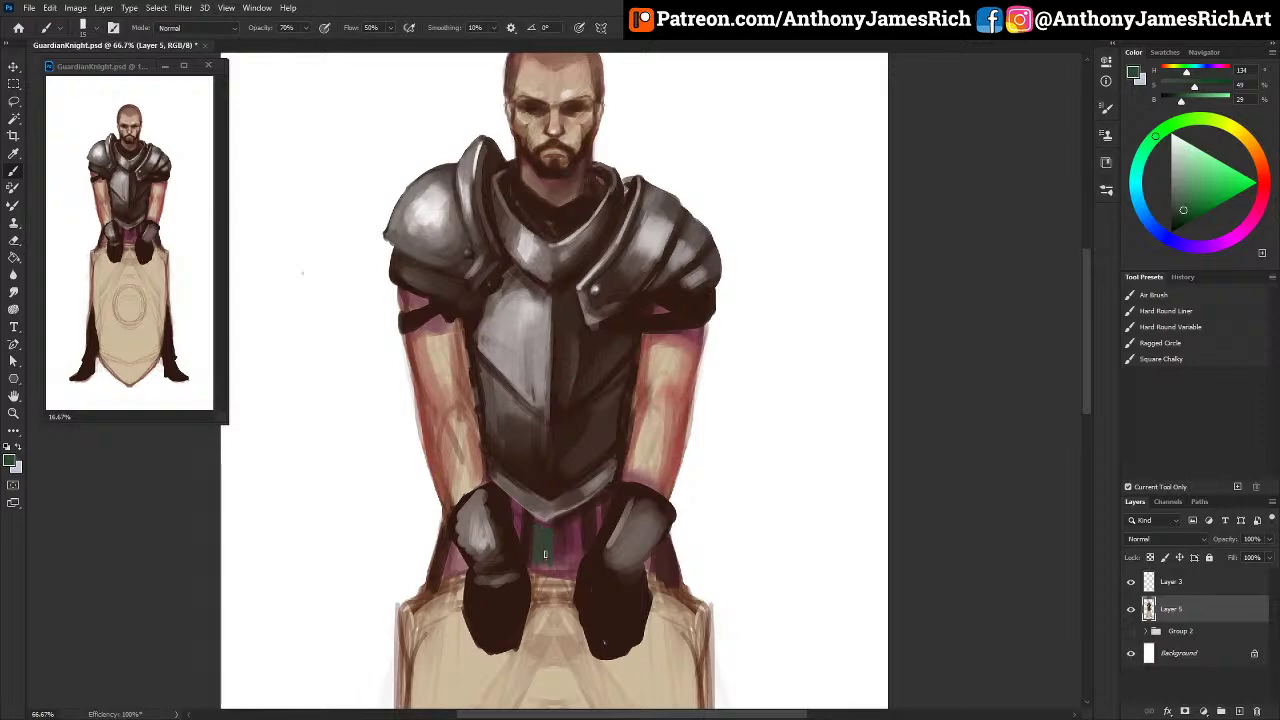
key(bracketright)
key(bracketright)
key(bracketright)
mouse_move(537, 557)
mouse_down()
mouse_move(569, 568)
mouse_move(567, 549)
mouse_move(573, 568)
mouse_move(595, 509)
mouse_move(588, 555)
mouse_move(608, 497)
mouse_move(550, 540)
mouse_up()
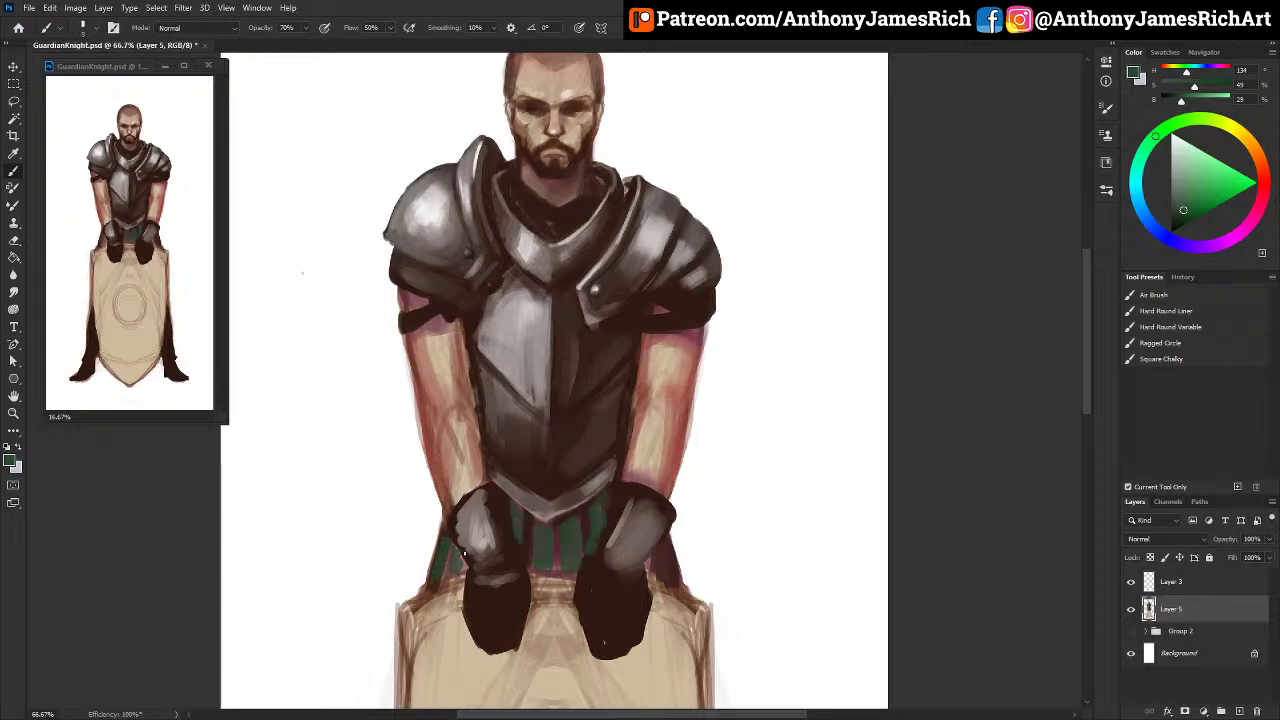
alt+click(488, 549)
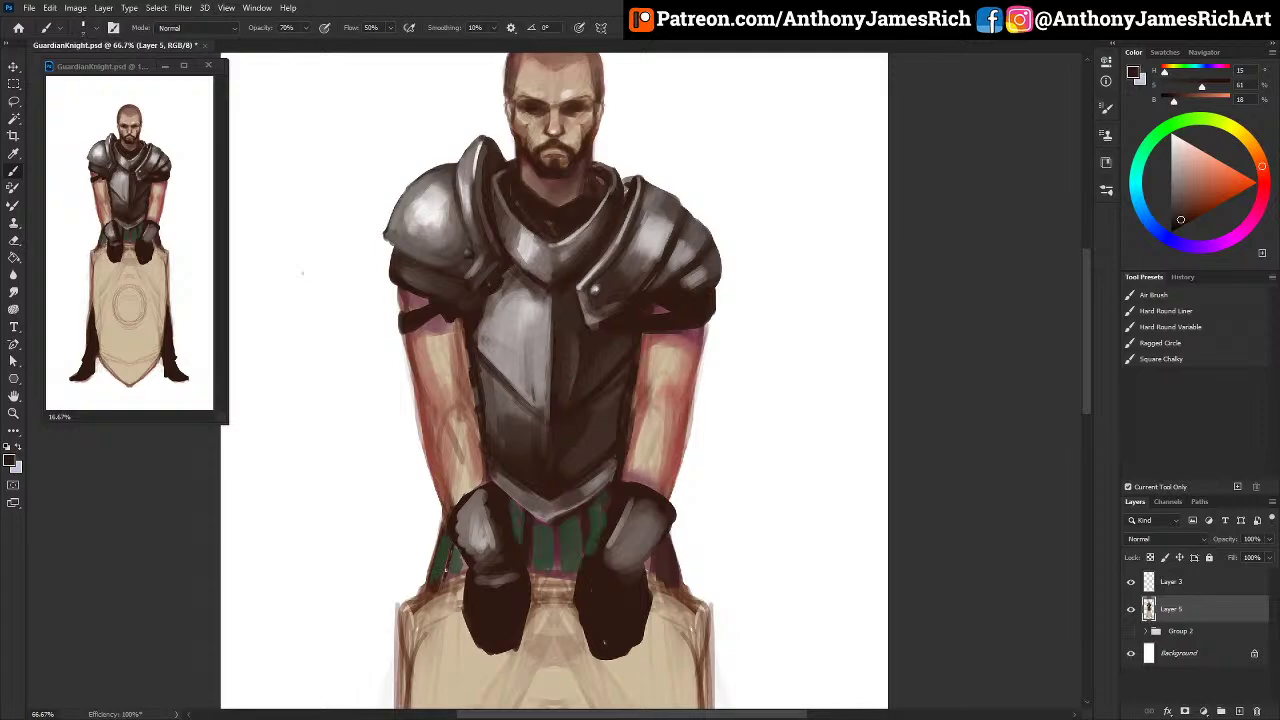
alt+click(441, 576)
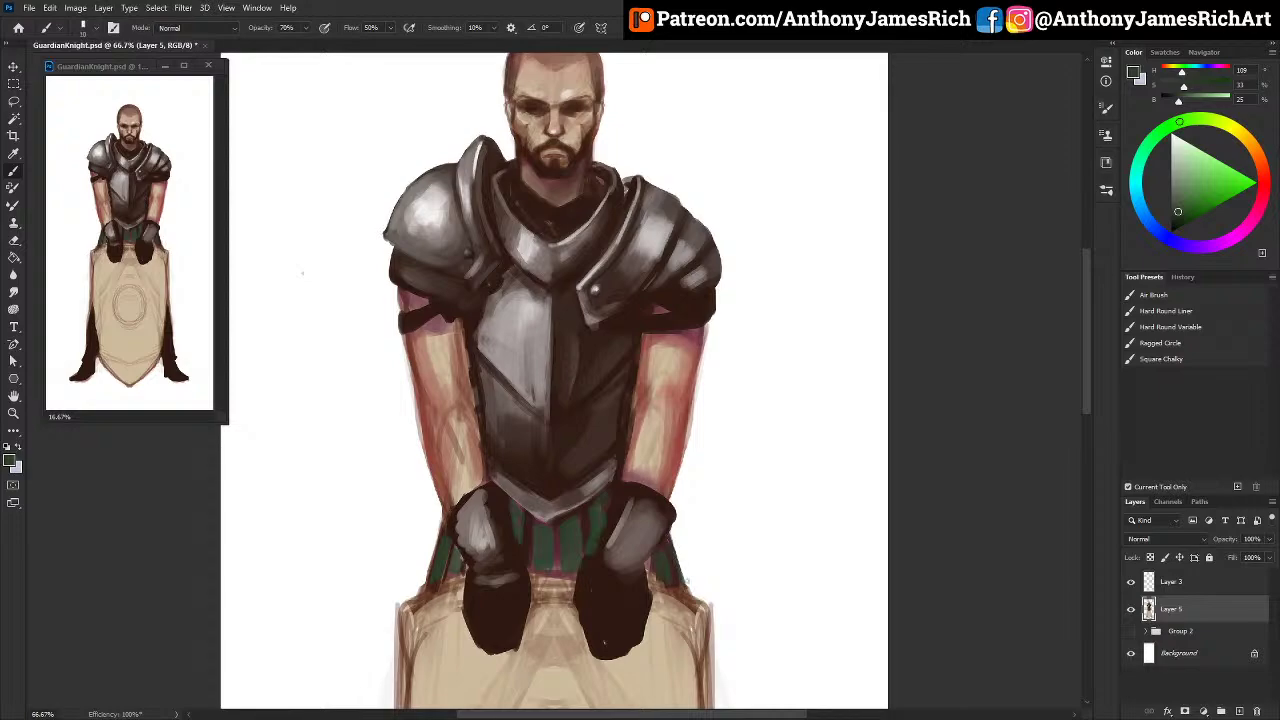
Step: Shade the green skirt beneath the waist rim and between its strips with sampled dark brown (H 12, S 57, B 20)
alt+click(605, 515)
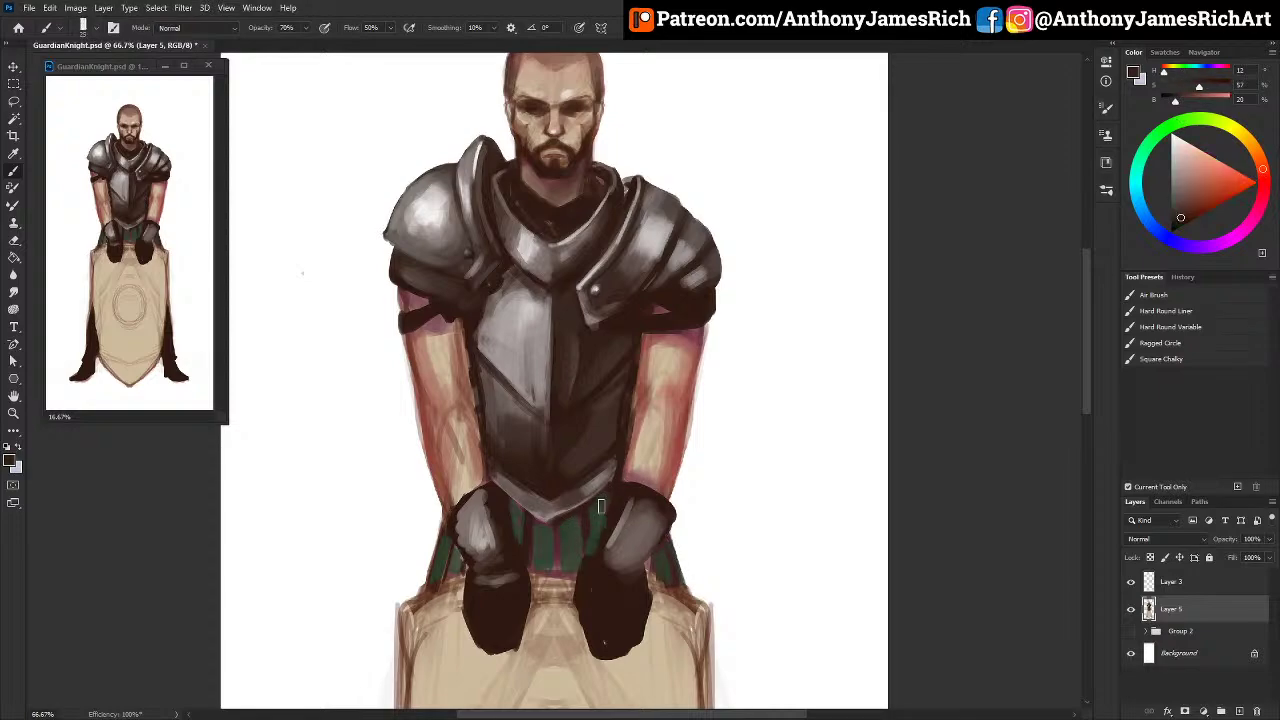
drag(591, 522, 557, 572)
key([)
key([)
key([)
key([)
key([)
mouse_move(532, 522)
mouse_down()
mouse_move(528, 563)
mouse_move(530, 520)
mouse_move(541, 535)
mouse_move(607, 504)
mouse_move(537, 531)
mouse_move(513, 512)
mouse_move(538, 552)
mouse_up()
key(])
key(])
key(])
key(])
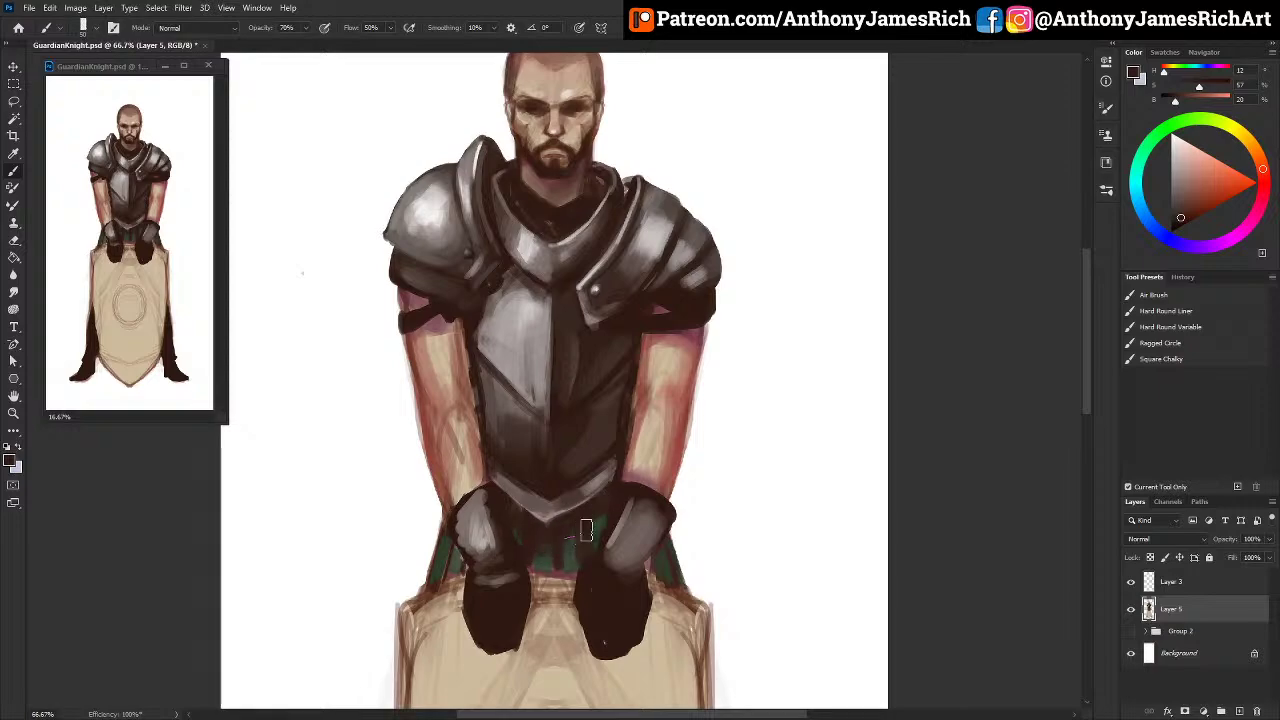
Step: Soften the transition between the forehead and shaved scalp with sampled skin tones, including H 17, S 38, B 59
alt+click(515, 318)
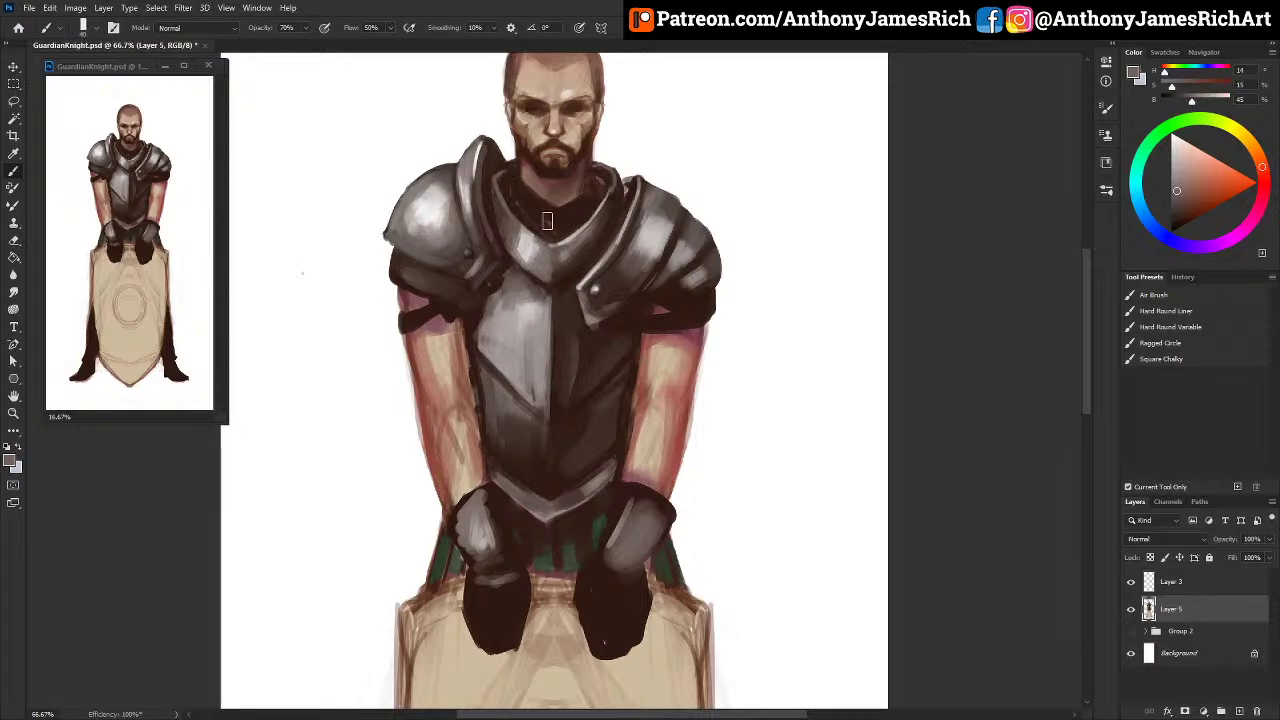
scroll(548, 184, up, 2)
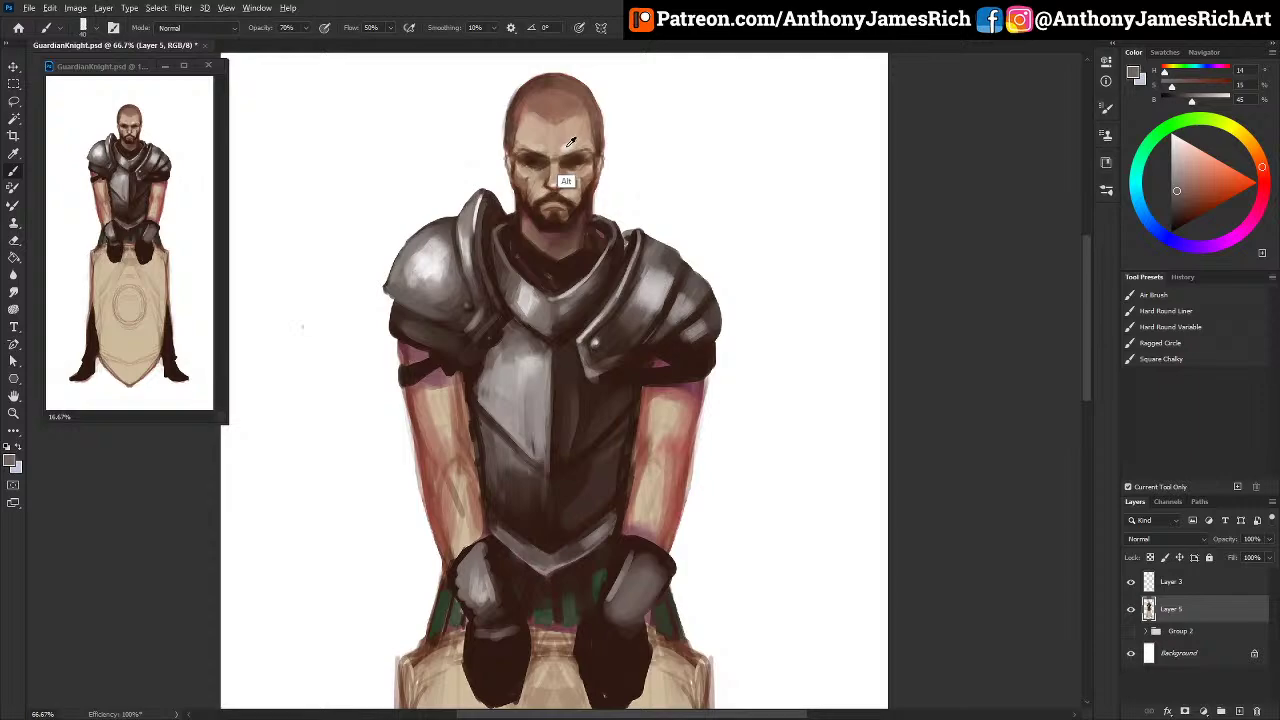
alt+click(568, 145)
mouse_move(528, 125)
mouse_down()
mouse_move(540, 105)
mouse_move(530, 100)
mouse_move(545, 108)
mouse_move(531, 109)
mouse_move(560, 94)
mouse_up()
alt+click(540, 106)
key(])
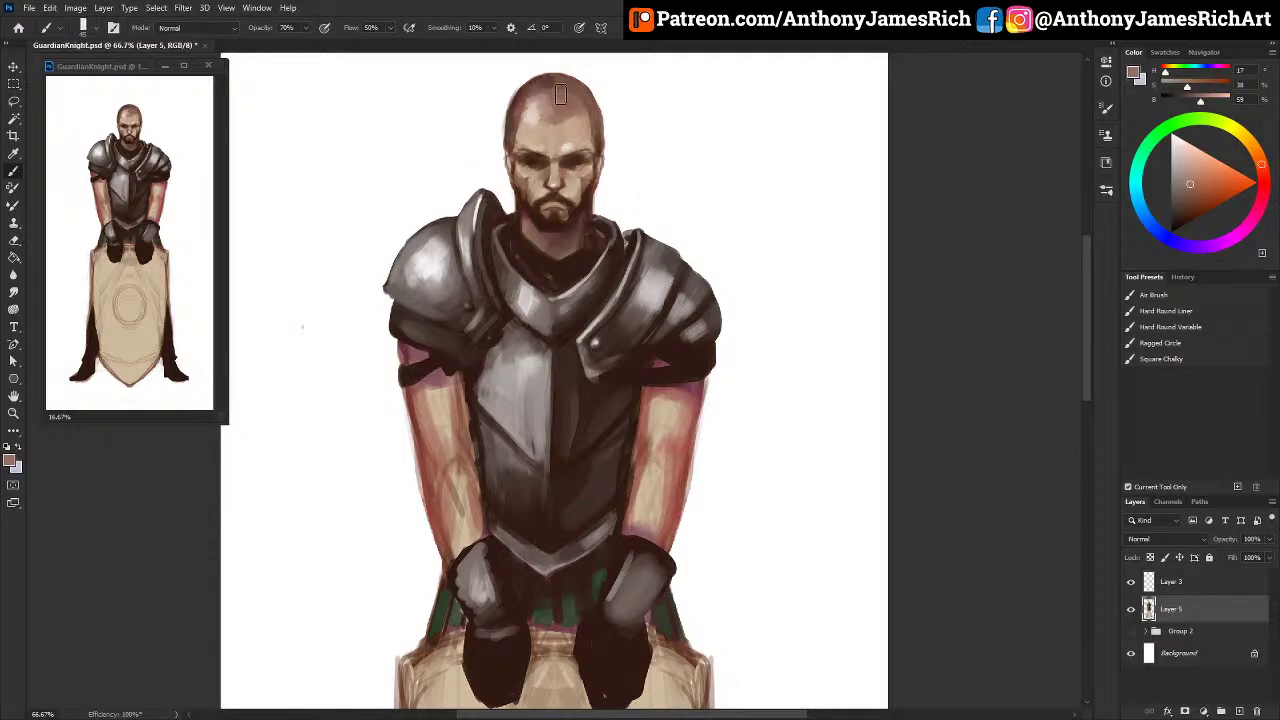
Step: Darken the side of the scalp on the viewer's right with brown sampled near the beard (H 16, S 65, B 25)
alt+click(592, 215)
key([)
key([)
key([)
key([)
mouse_move(598, 134)
mouse_down()
mouse_move(595, 94)
mouse_move(592, 112)
mouse_move(576, 80)
mouse_move(590, 100)
mouse_move(565, 94)
mouse_move(586, 100)
mouse_up()
Step: Deepen the shadows between the viewer's-left pauldron's raised flange and the collar with sampled dark browns (H 17, S 59, B 19 and H 17, S 56, B 20)
scroll(499, 228, down, 3)
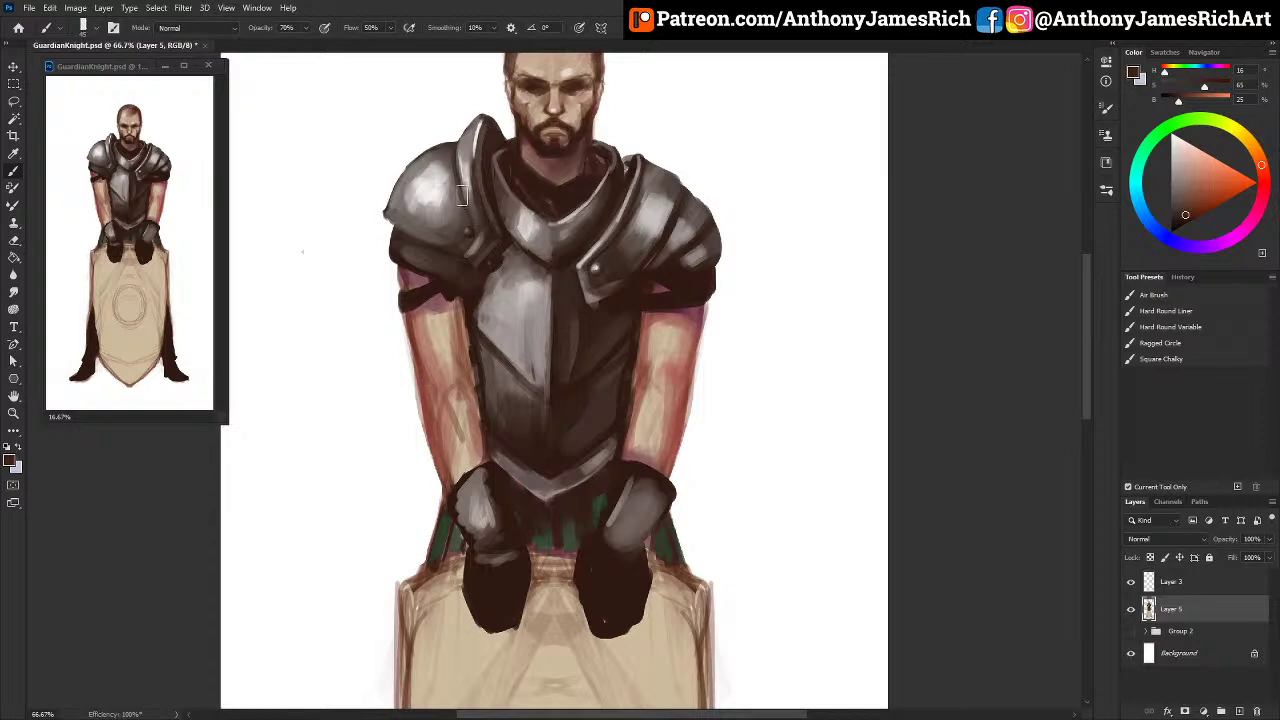
alt+click(456, 181)
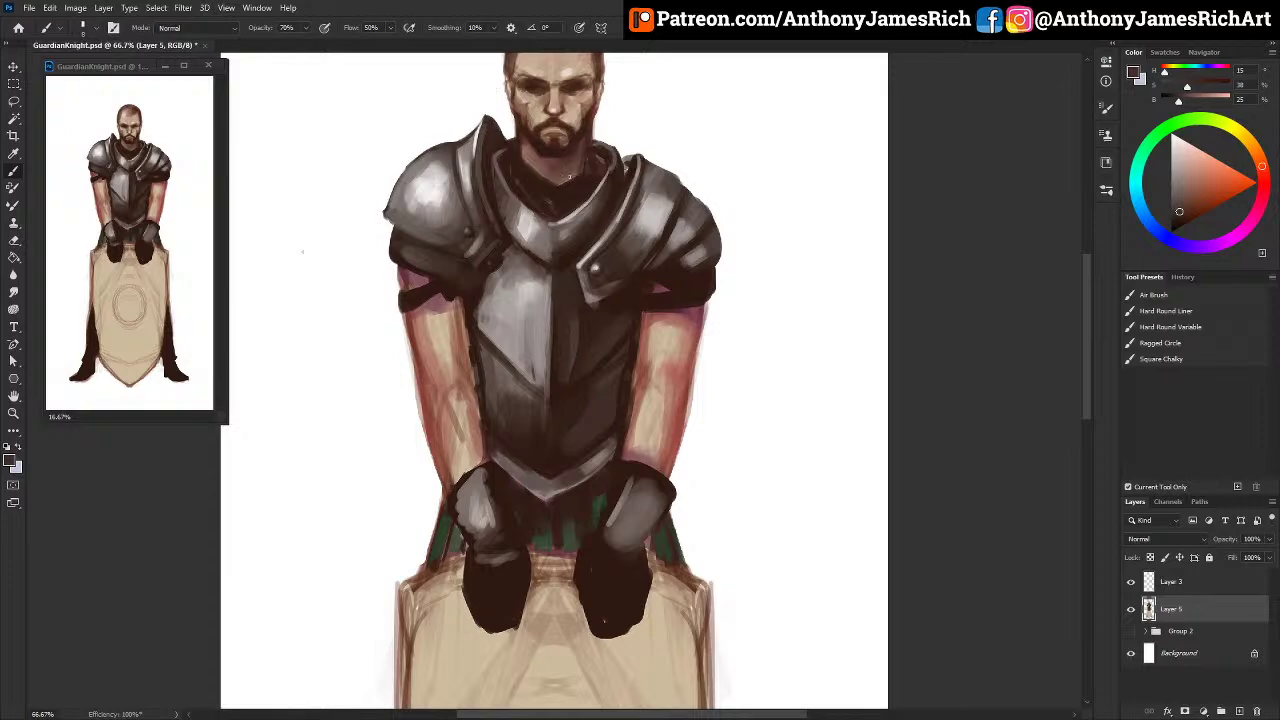
alt+click(505, 165)
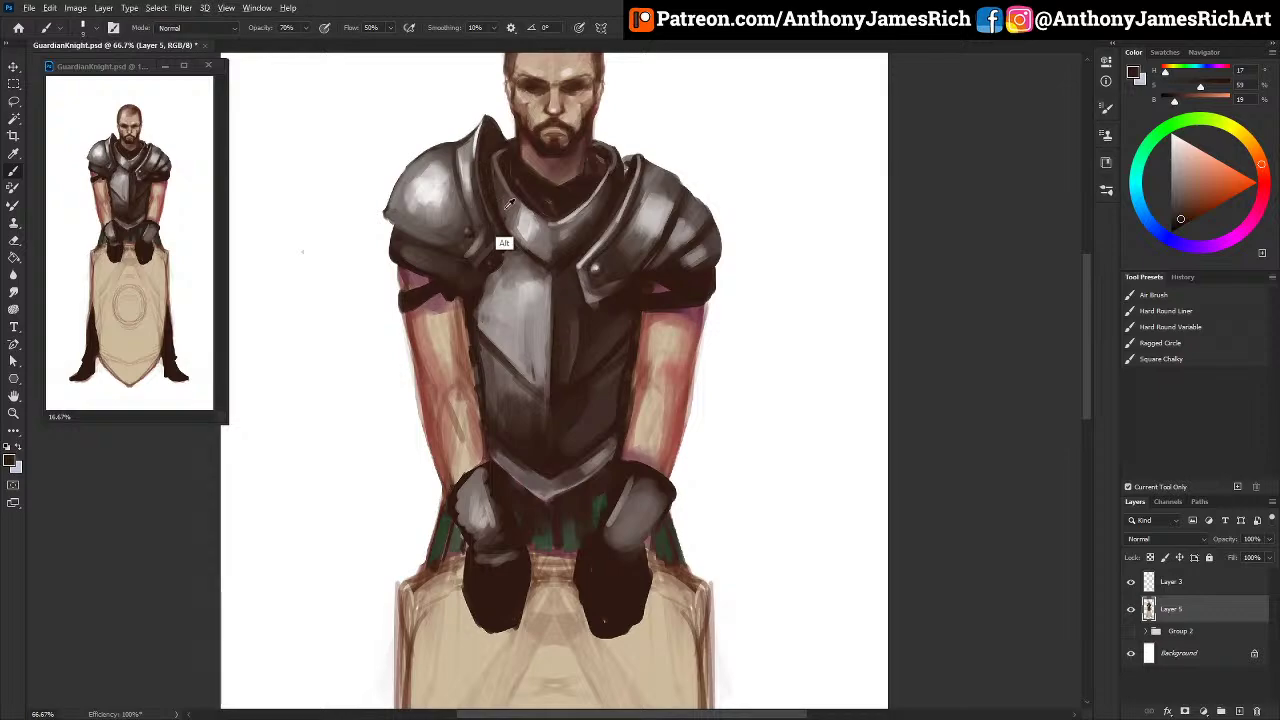
alt+click(504, 245)
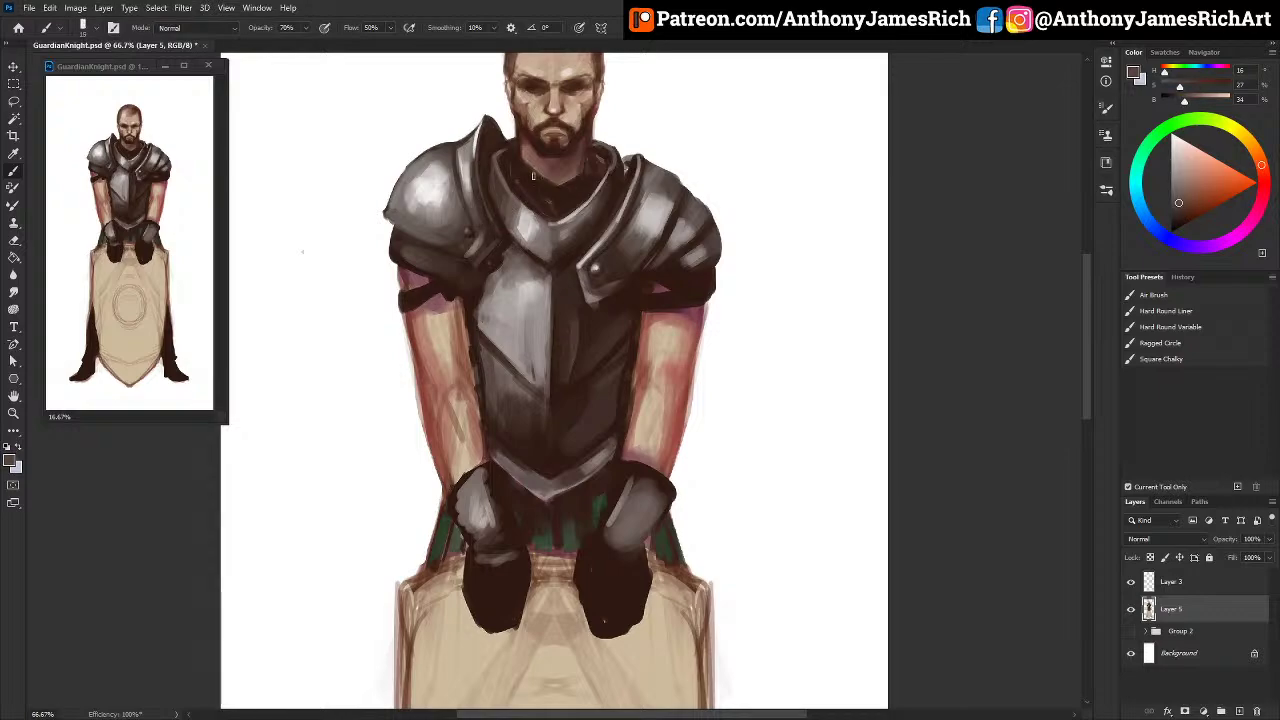
alt+click(505, 194)
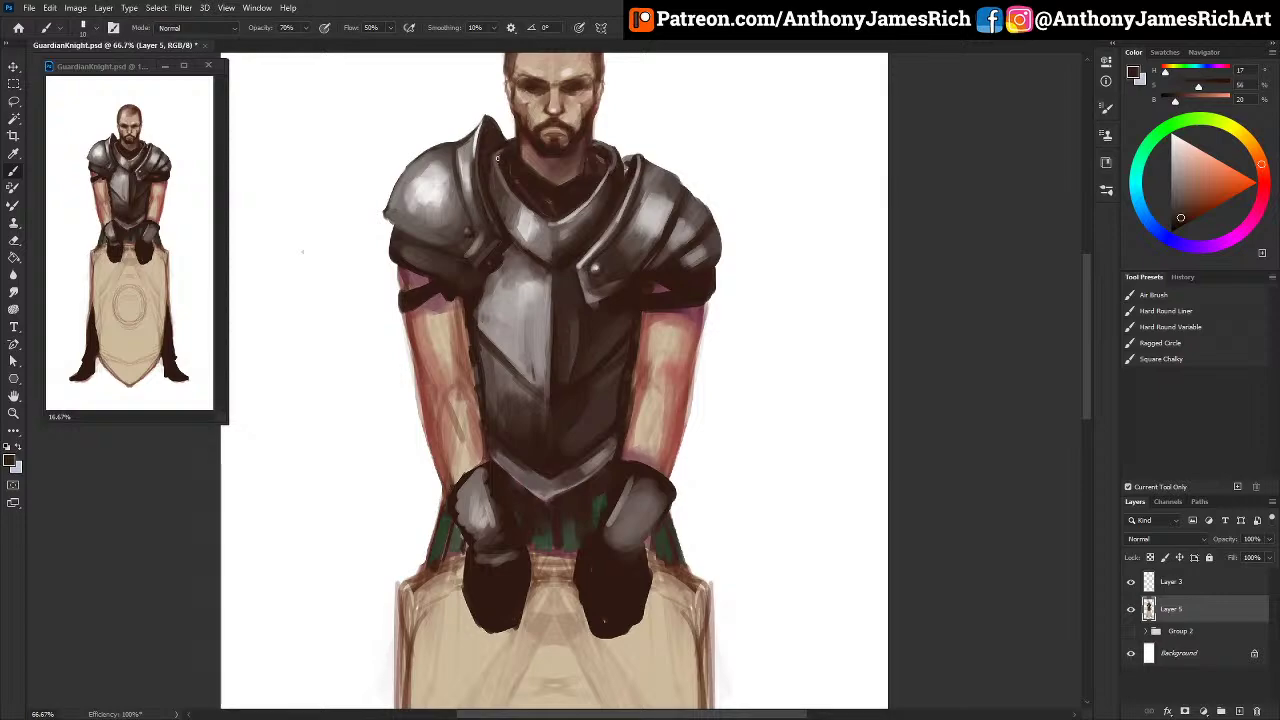
drag(501, 163, 516, 195)
Step: Blend the viewer's-left pauldron's dome and raised flange with sampled greys (H 17, S 10, B 55; H 15, S 17, B 36; H 15, S 13, B 49)
alt+click(465, 182)
drag(472, 136, 469, 132)
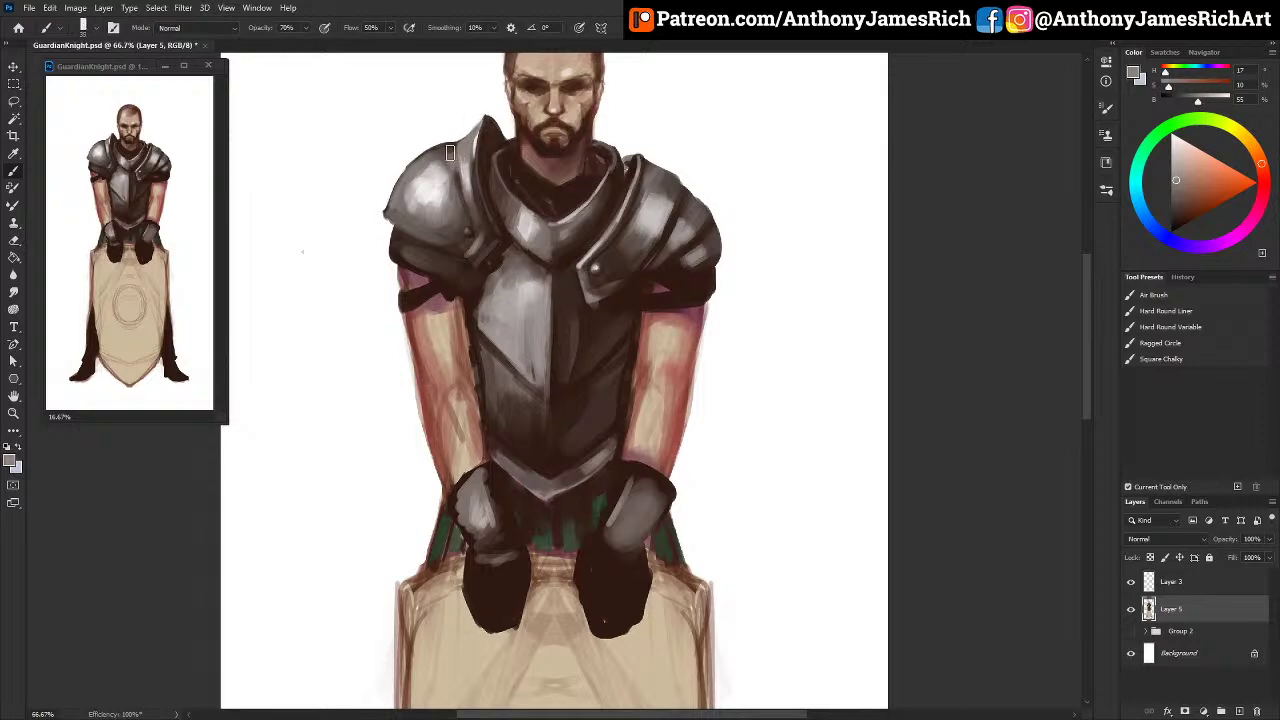
alt+click(473, 218)
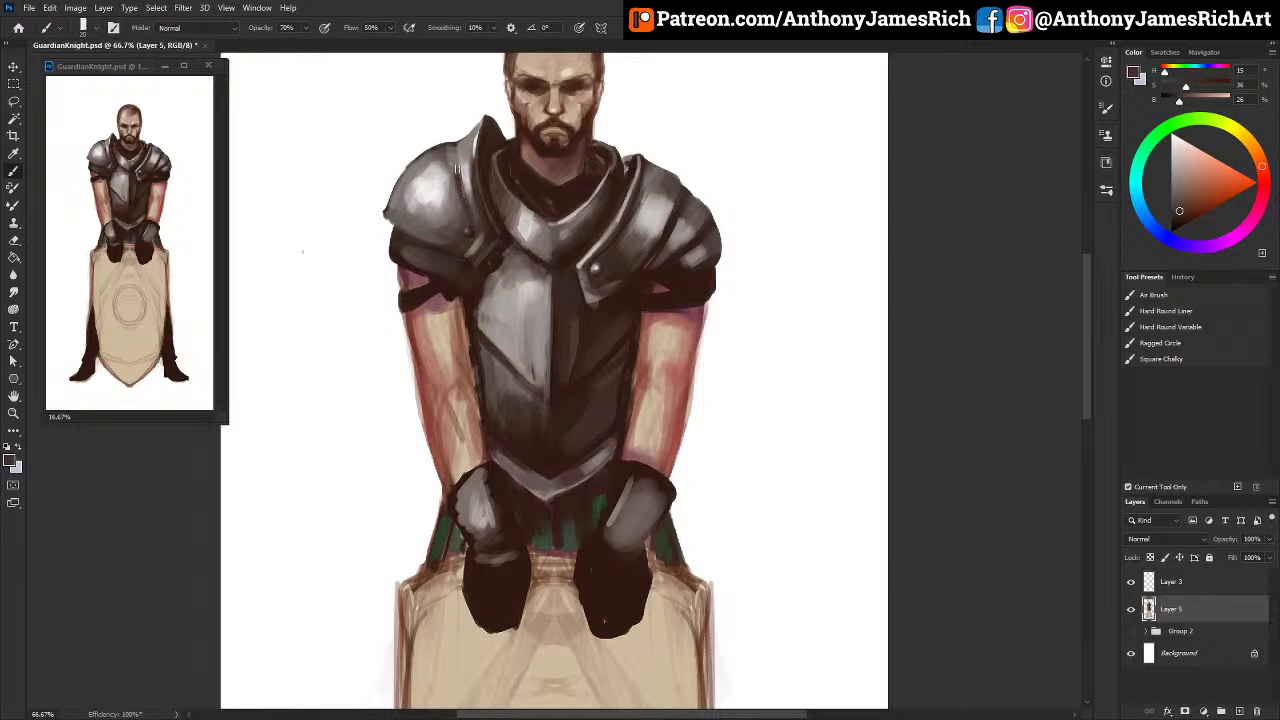
alt+click(458, 165)
alt+click(444, 155)
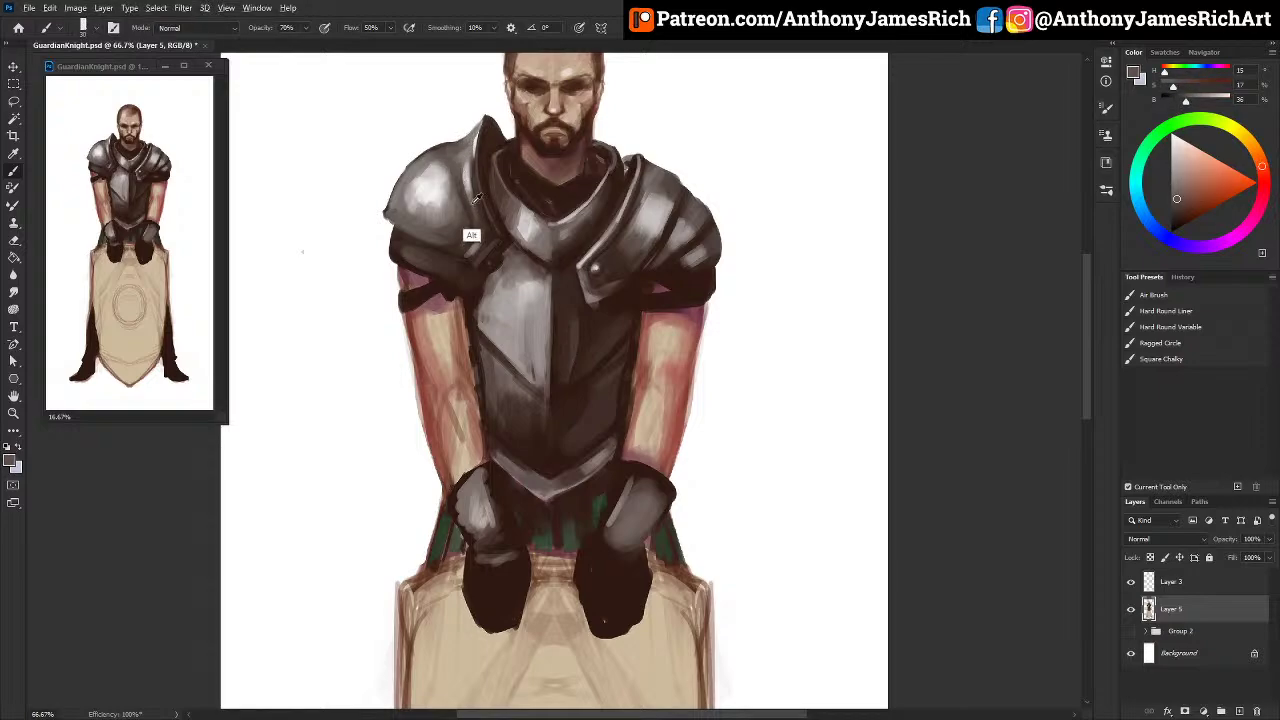
alt+click(462, 153)
alt+click(453, 205)
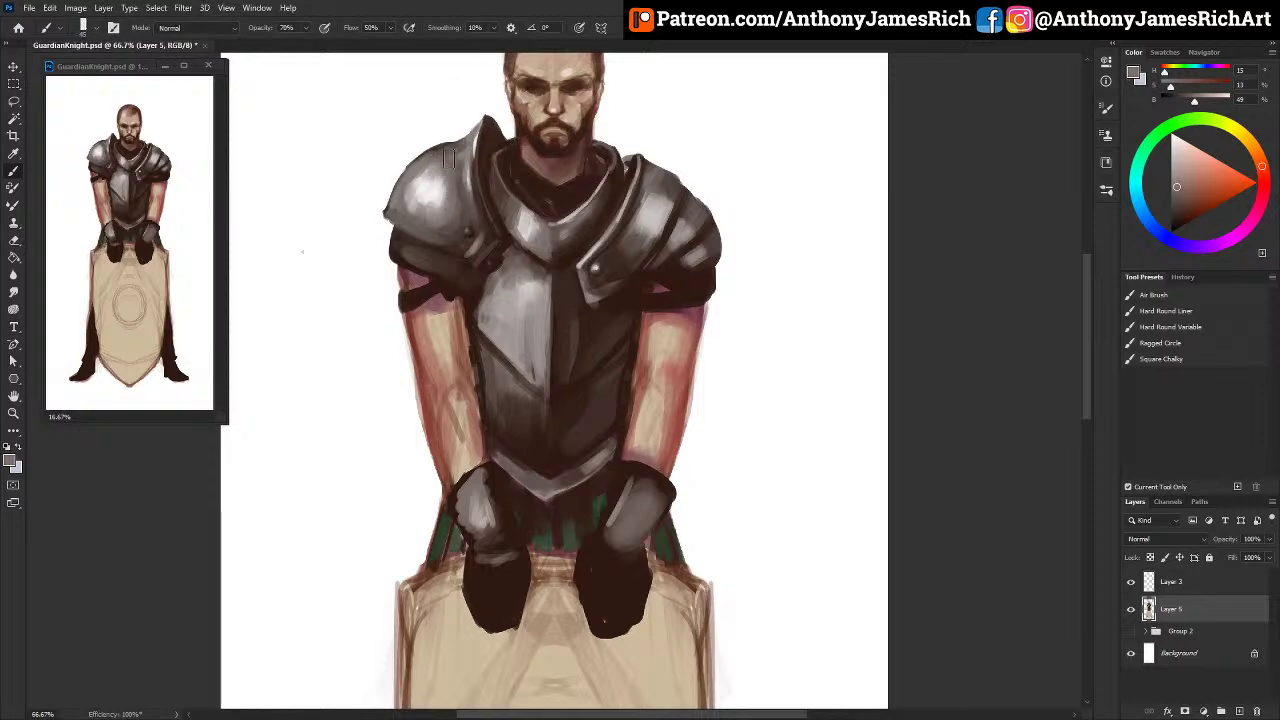
Step: Highlight the viewer's-left pauldron with near-white (H 20, S 1, B 91) and sharpen its flange and lower edges with dark brown (H 15, S 58, B 19)
alt+click(440, 218)
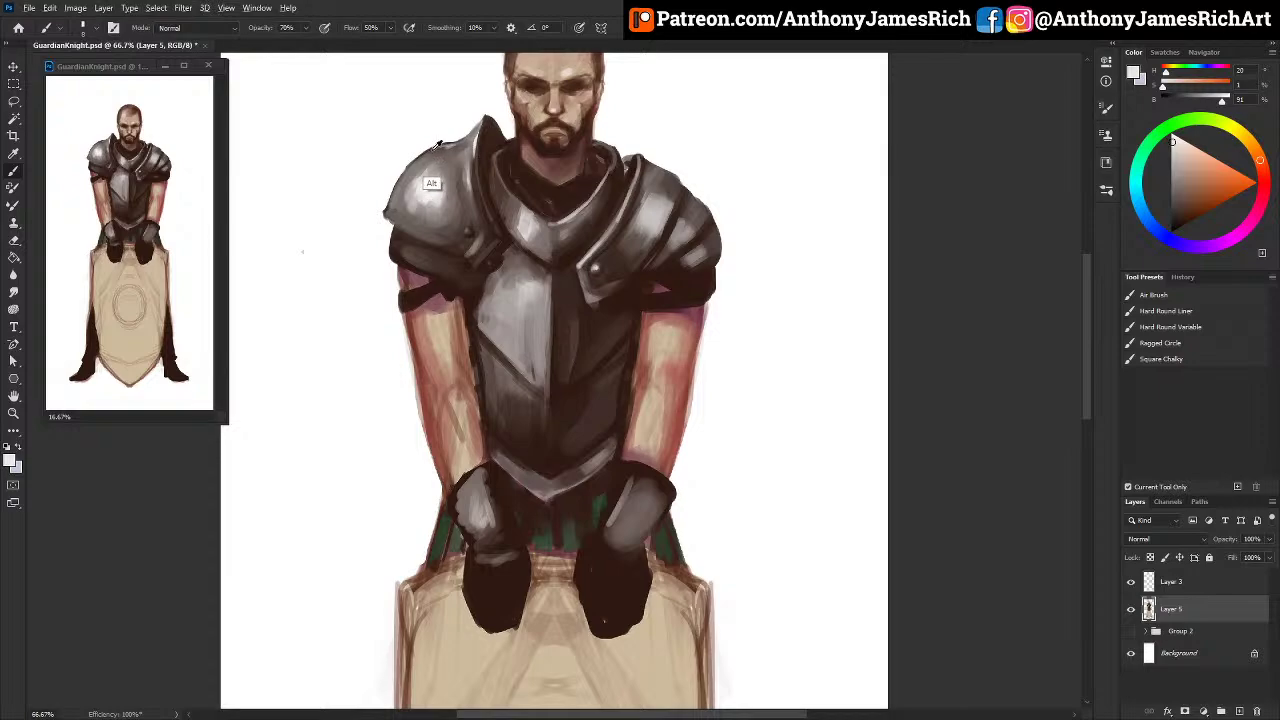
alt+click(444, 146)
drag(466, 138, 481, 117)
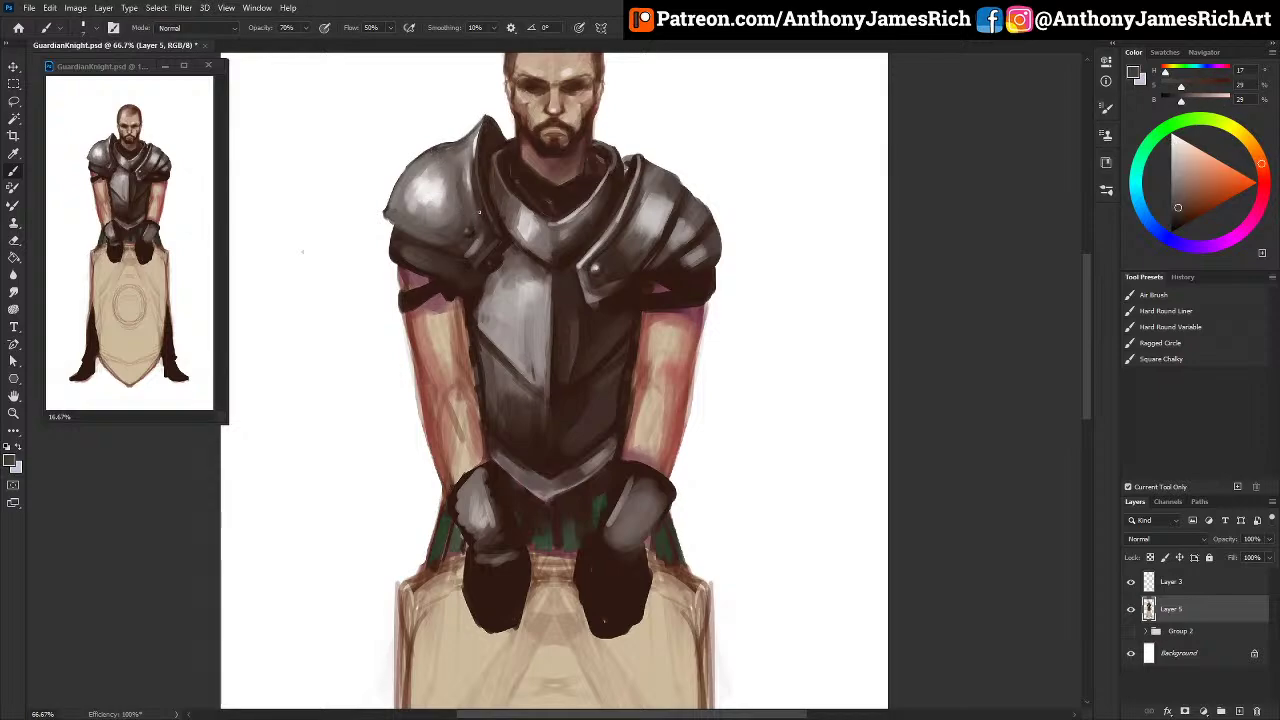
alt+click(477, 274)
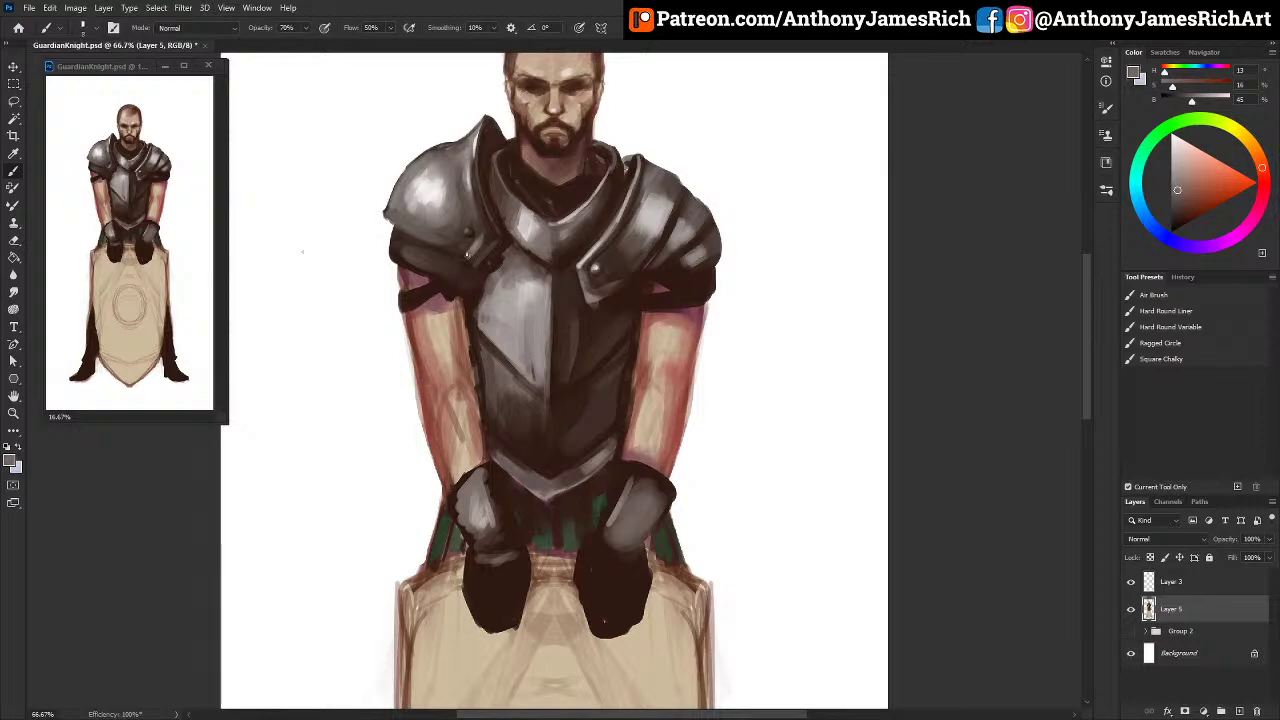
alt+click(480, 260)
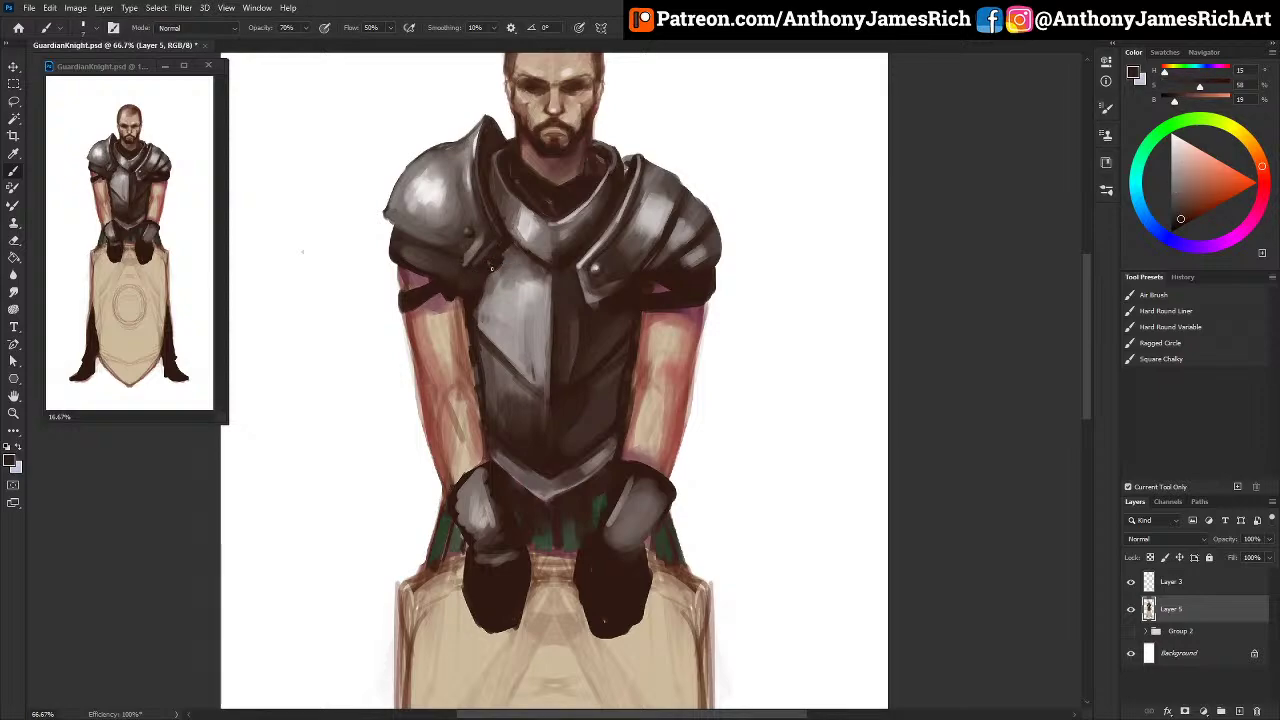
Step: Paint the neck cloth inside the collar and the small gap beside the viewer's-left pauldron with green sampled from the skirt
alt+click(580, 532)
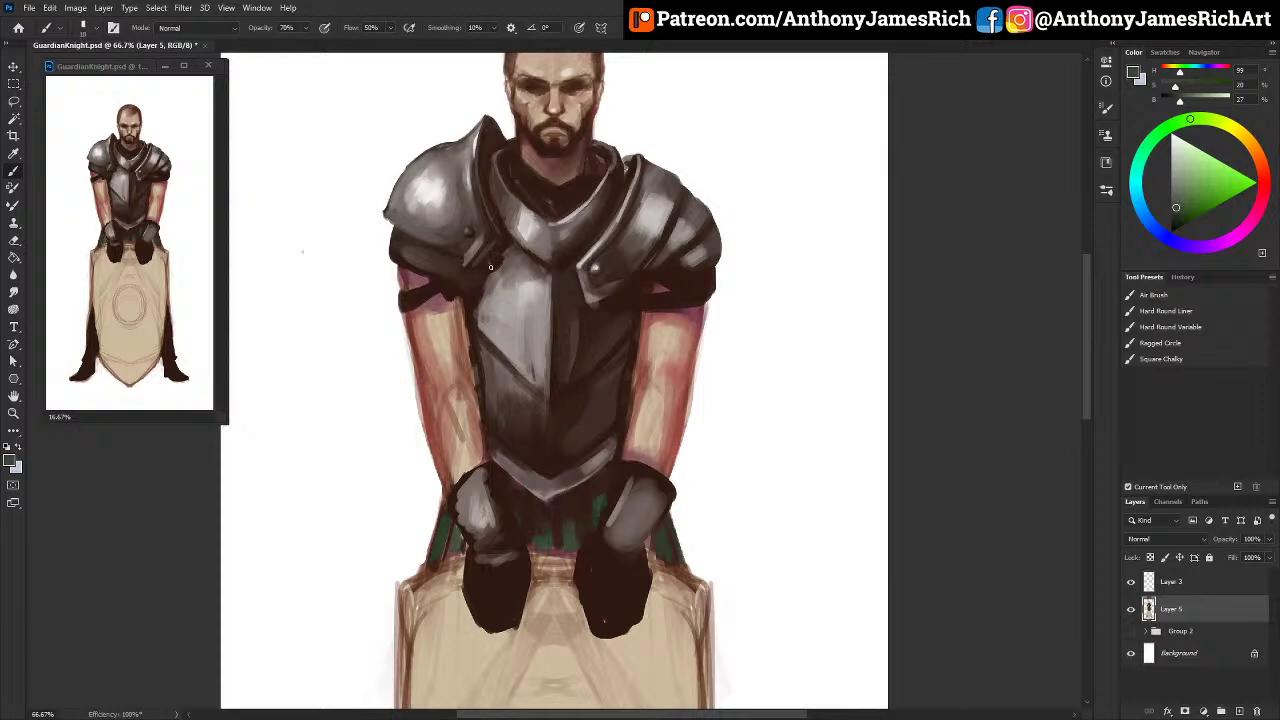
click(491, 260)
key(bracketleft)
mouse_move(514, 167)
mouse_down()
mouse_move(546, 190)
mouse_move(515, 175)
mouse_move(552, 199)
mouse_move(594, 168)
mouse_move(586, 185)
mouse_move(597, 161)
mouse_move(566, 212)
mouse_move(604, 165)
mouse_up()
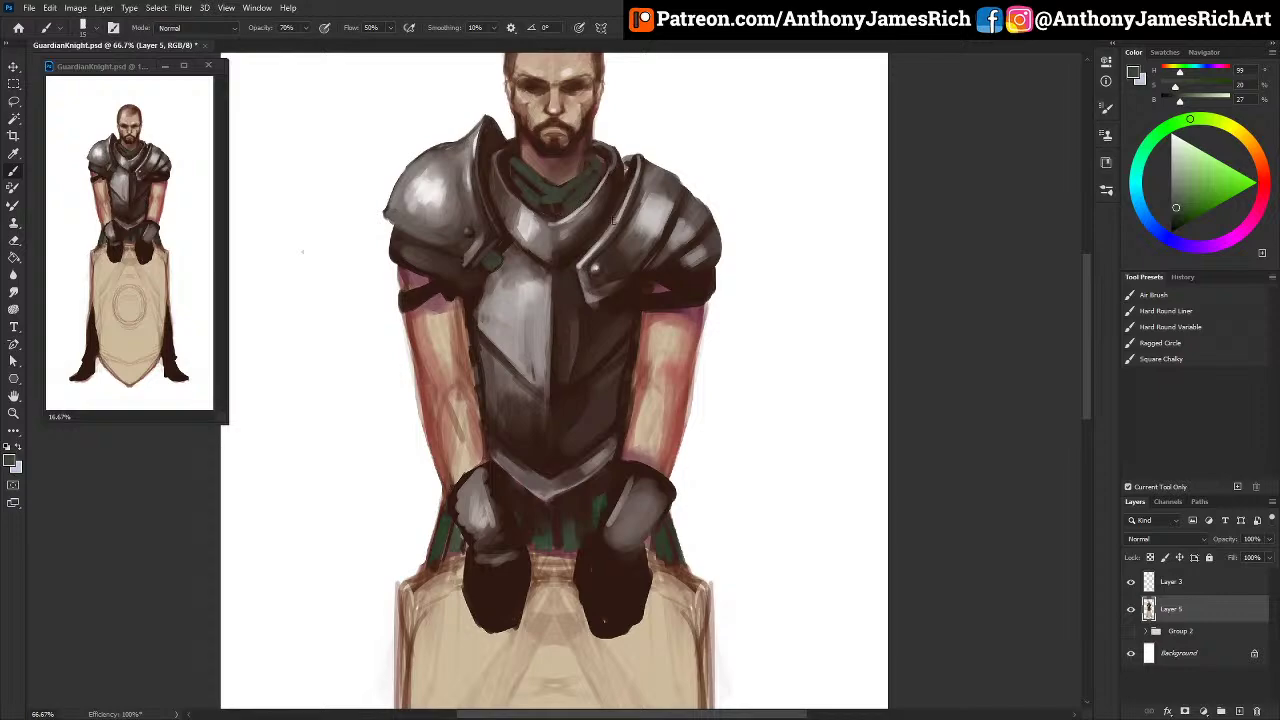
Step: Recolour the sleeve under the viewer's-left pauldron green and extend it down over the upper arm
key(bracketright)
mouse_move(430, 272)
mouse_down()
mouse_move(399, 272)
mouse_move(424, 308)
mouse_up()
key(bracketright)
key(bracketright)
key(bracketleft)
key(bracketleft)
key(bracketright)
key(bracketright)
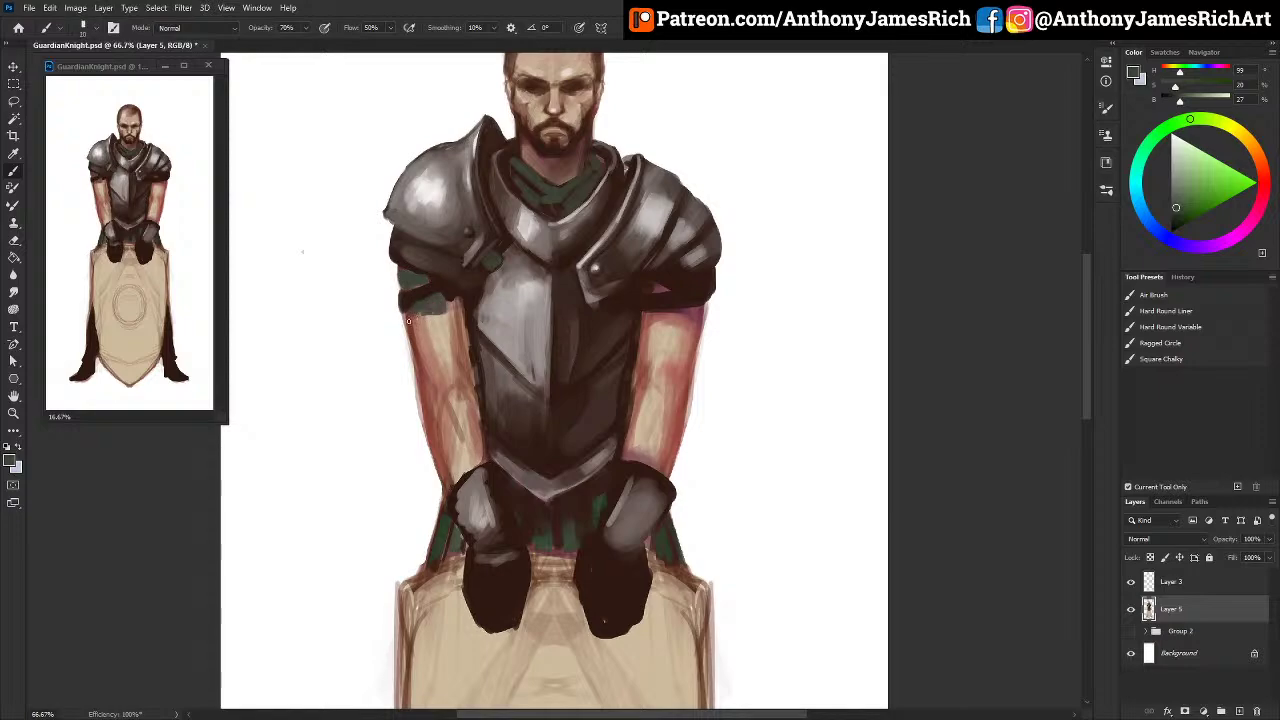
key(bracketright)
key(bracketright)
key(bracketright)
mouse_move(409, 316)
mouse_down()
mouse_move(439, 295)
mouse_move(412, 314)
mouse_move(440, 301)
mouse_move(459, 326)
mouse_up()
key(bracketright)
key(bracketright)
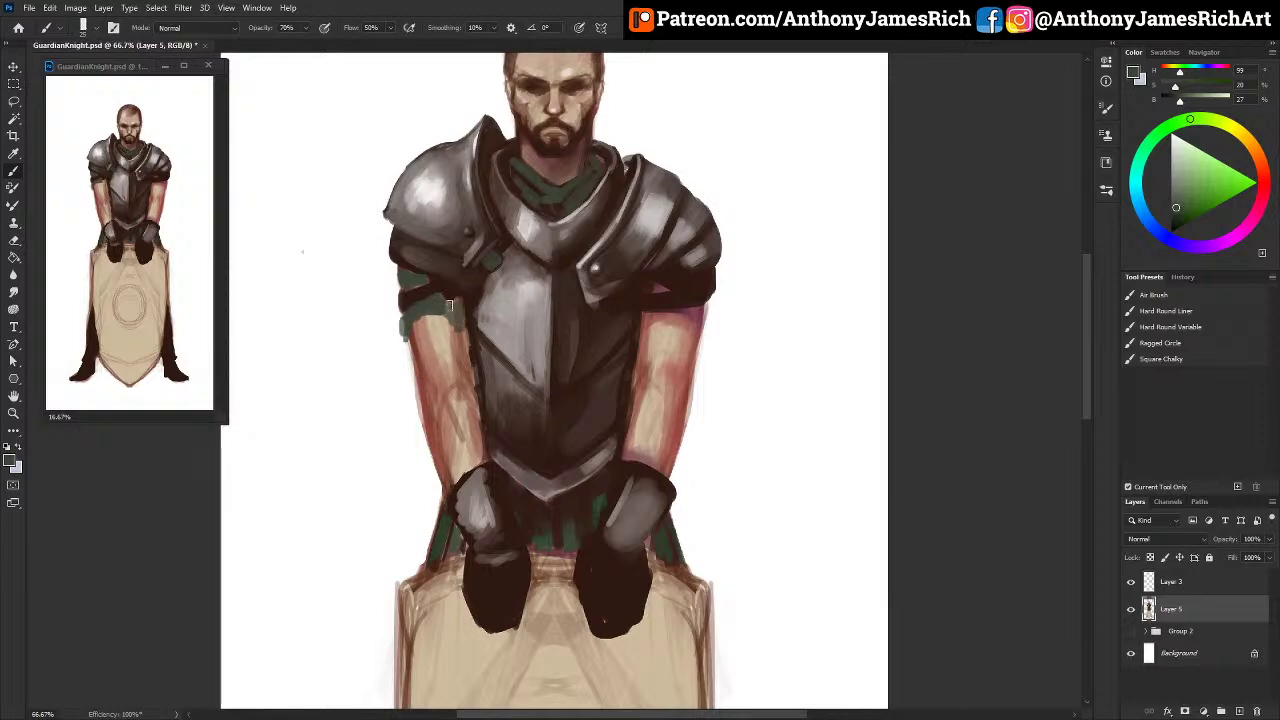
Step: Cover the sleeve's dark band with sampled green and shade the folds beneath the pauldron in near-black brown (H 15, S 61, B 18)
alt+click(560, 187)
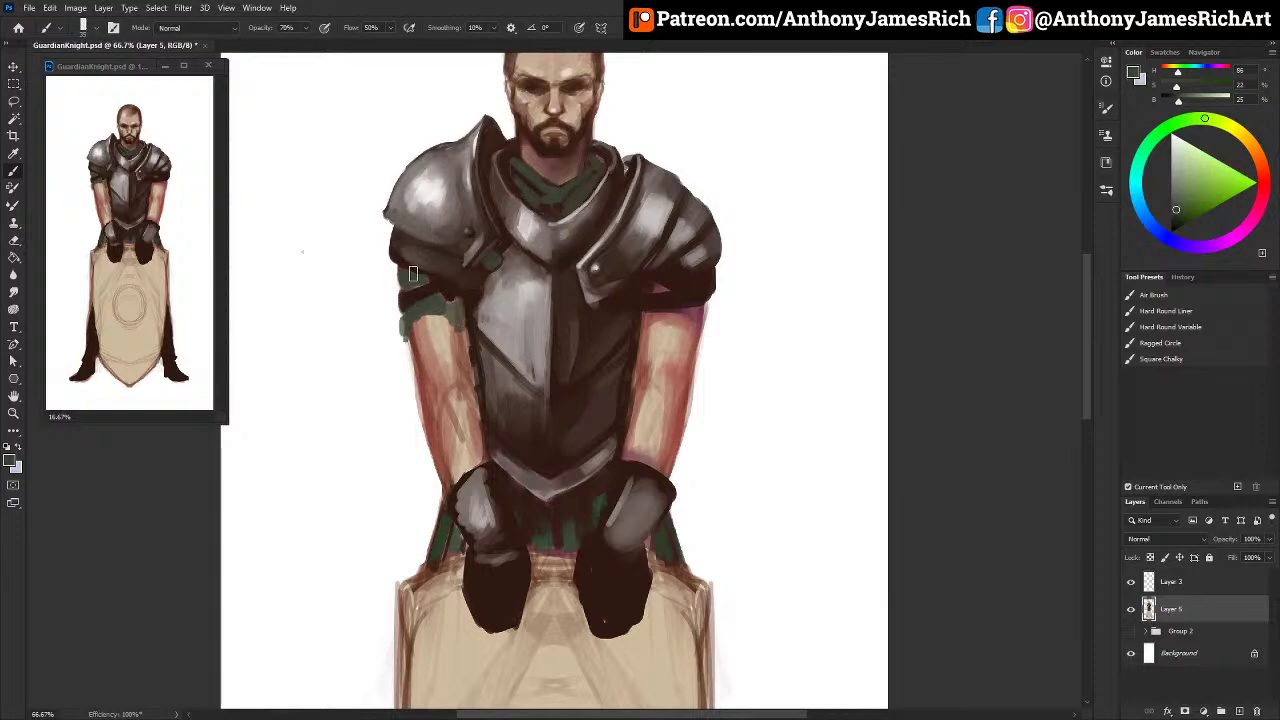
alt+click(440, 322)
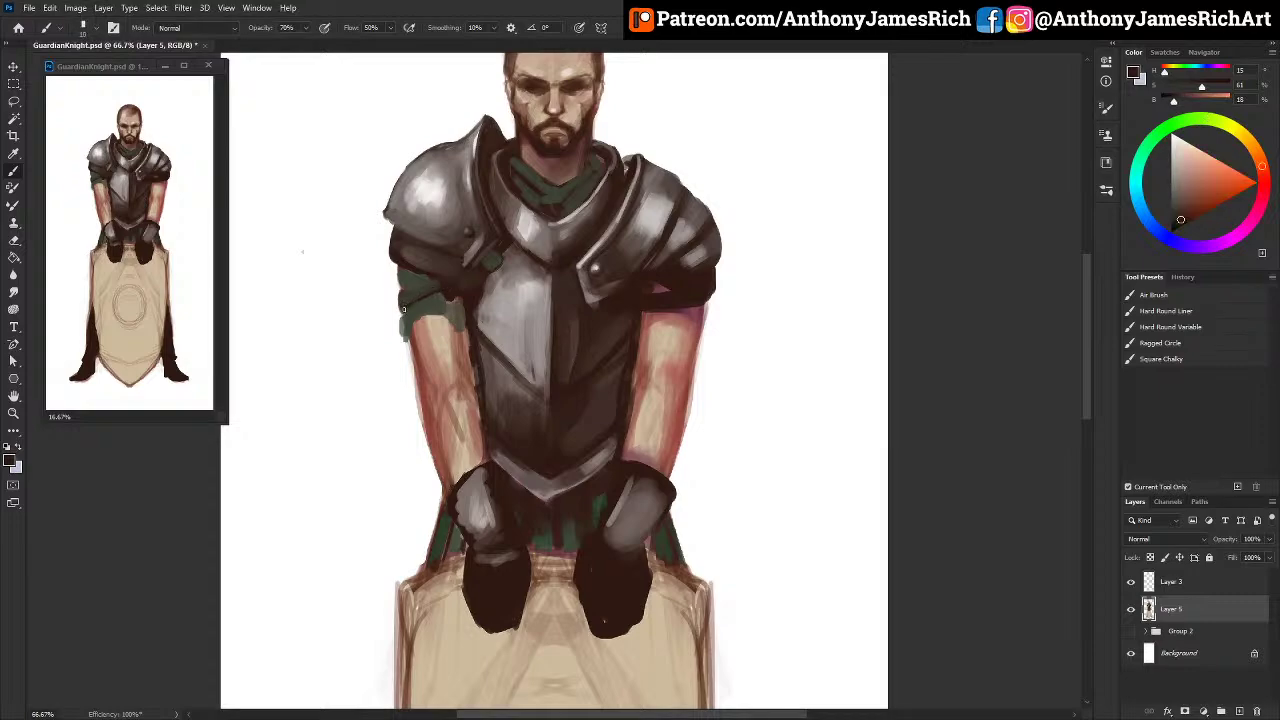
key(bracketright)
key(bracketright)
mouse_move(404, 280)
mouse_down()
mouse_move(401, 290)
mouse_move(406, 277)
mouse_move(424, 281)
mouse_up()
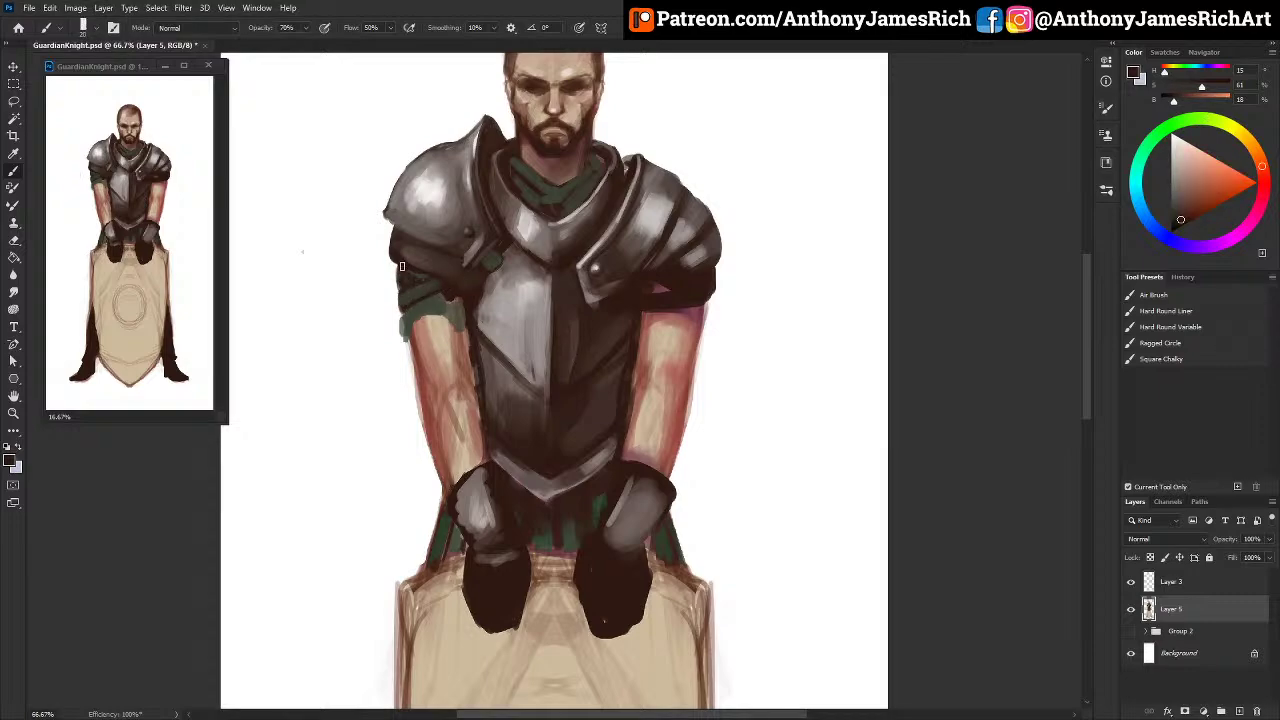
Step: Highlight the lower lame of the viewer's-left pauldron with sampled near-white and grey, and tint the breastplate's shaded edge with muted green sampled from the sleeve
alt+click(424, 190)
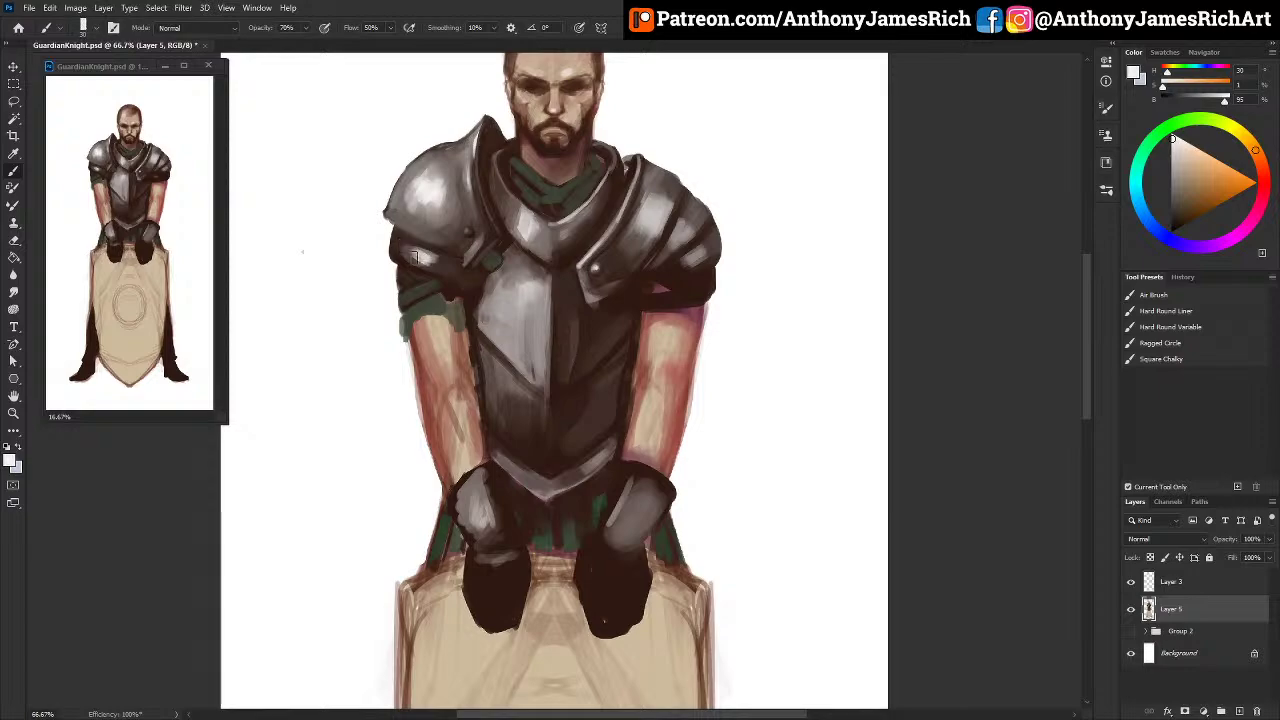
alt+click(436, 290)
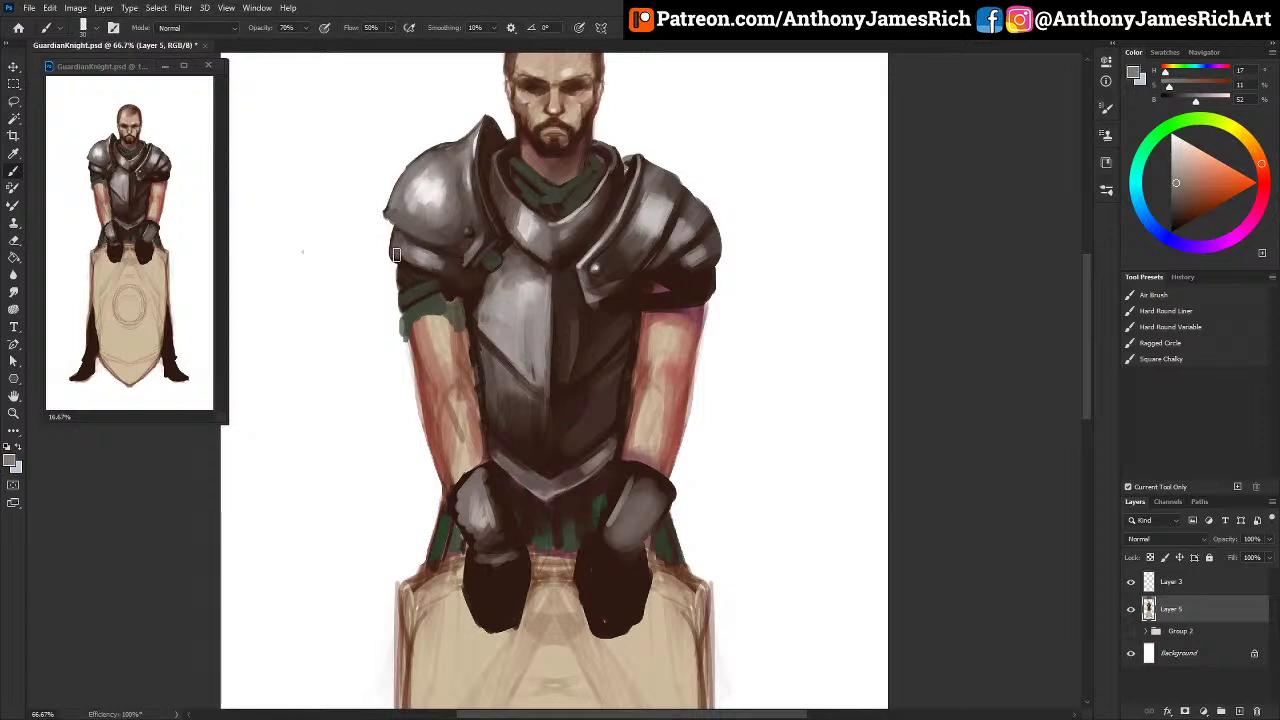
alt+click(442, 292)
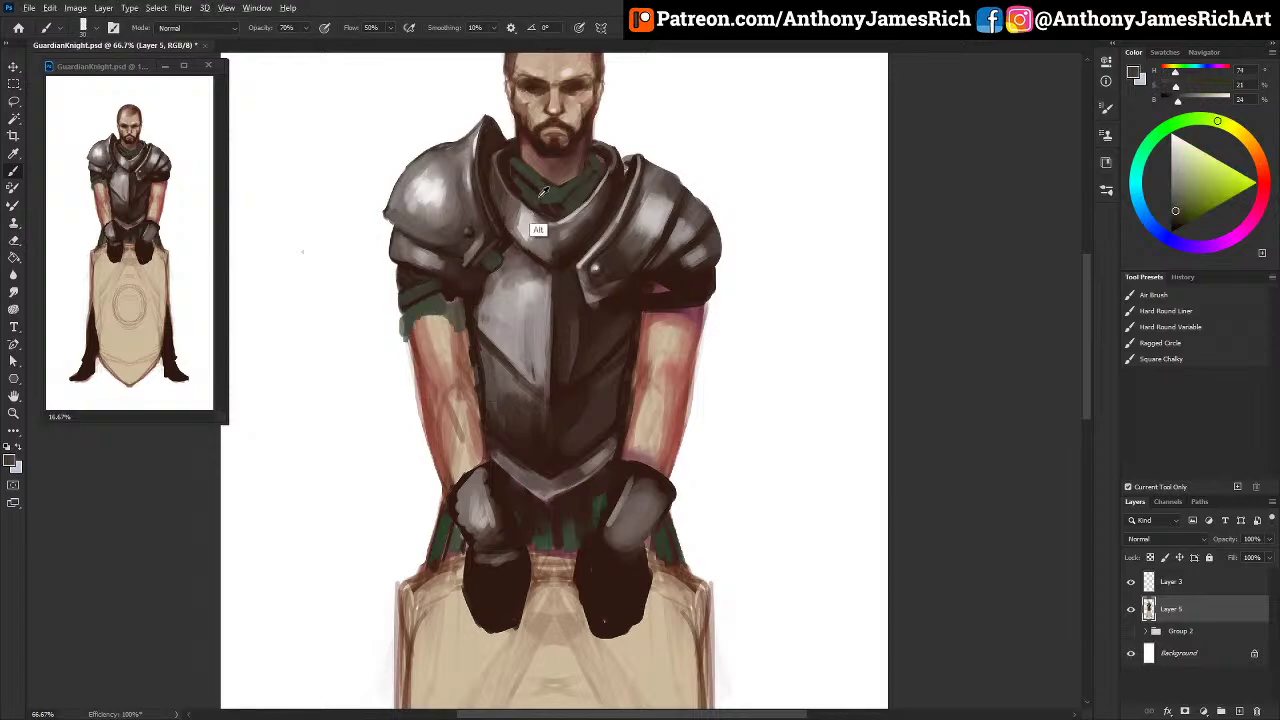
alt+click(434, 294)
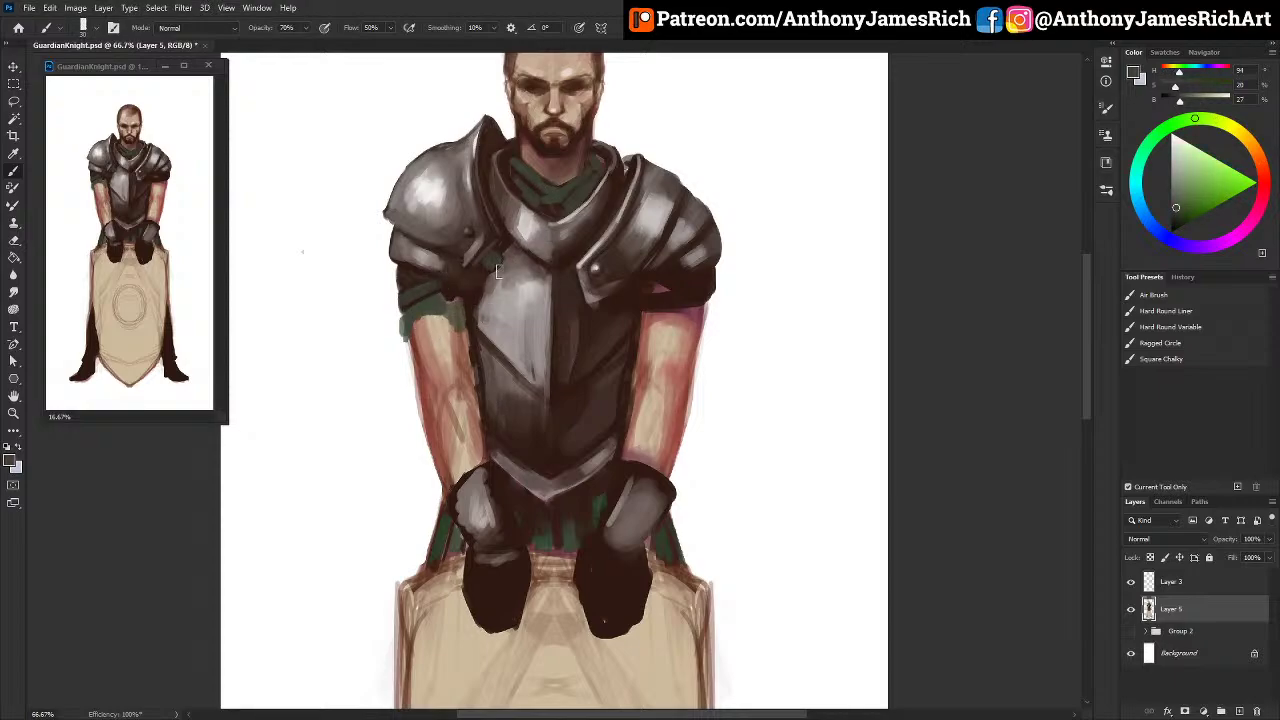
alt+click(438, 302)
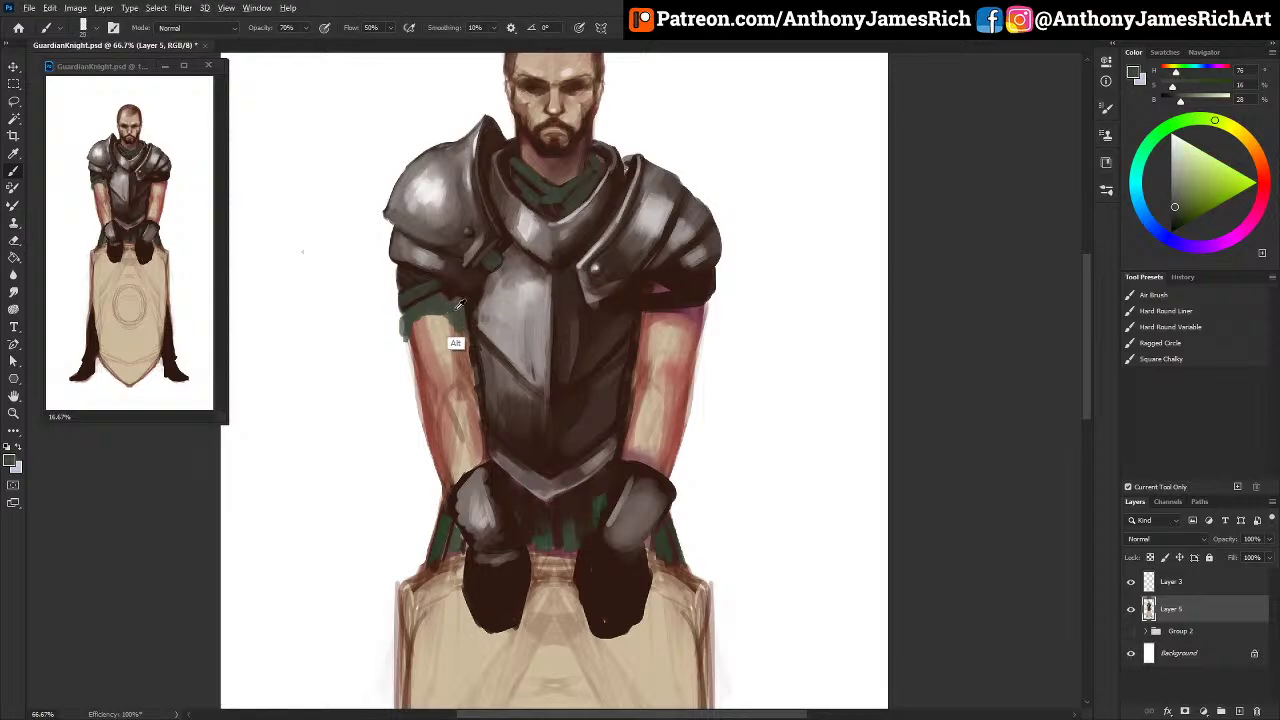
alt+click(457, 343)
mouse_move(486, 331)
mouse_down()
mouse_move(515, 348)
mouse_move(501, 302)
mouse_move(507, 333)
mouse_move(493, 328)
mouse_move(492, 288)
mouse_up()
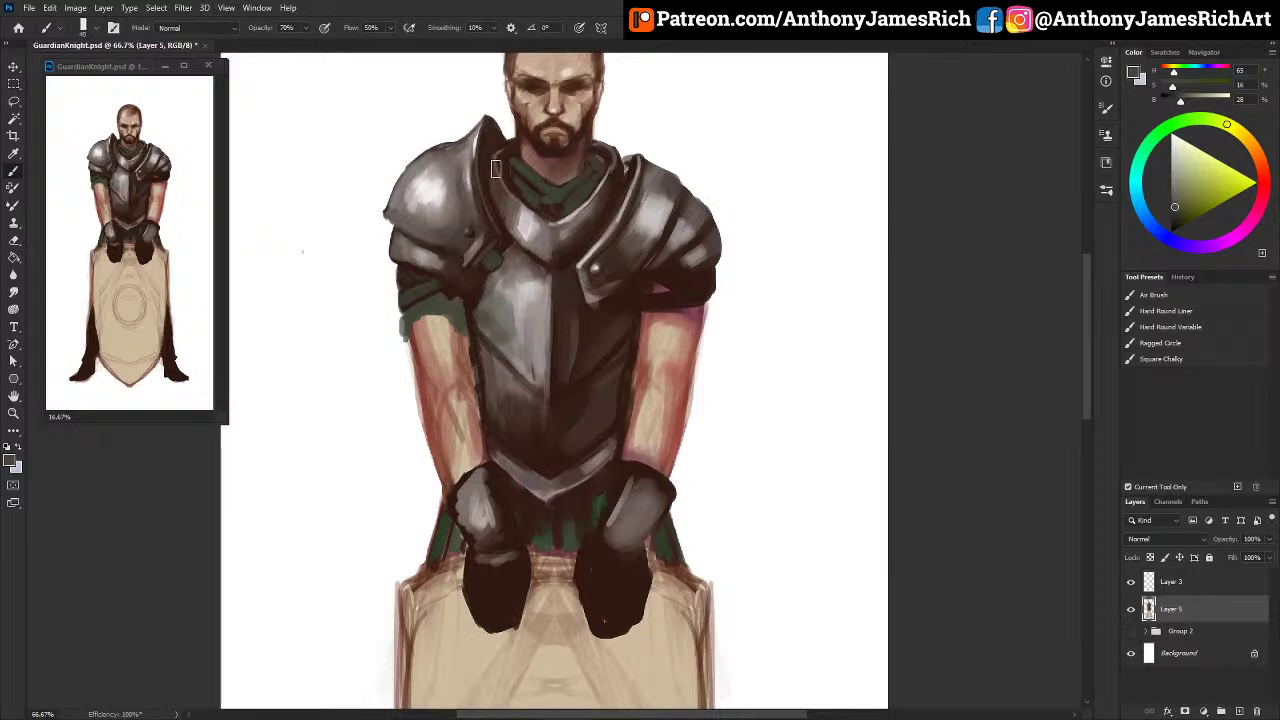
Step: Paint the sleeve beneath the viewer's-right pauldron in muted green (H 65, S 16, B 28), extending it over the upper arm
key(bracketleft)
key(bracketright)
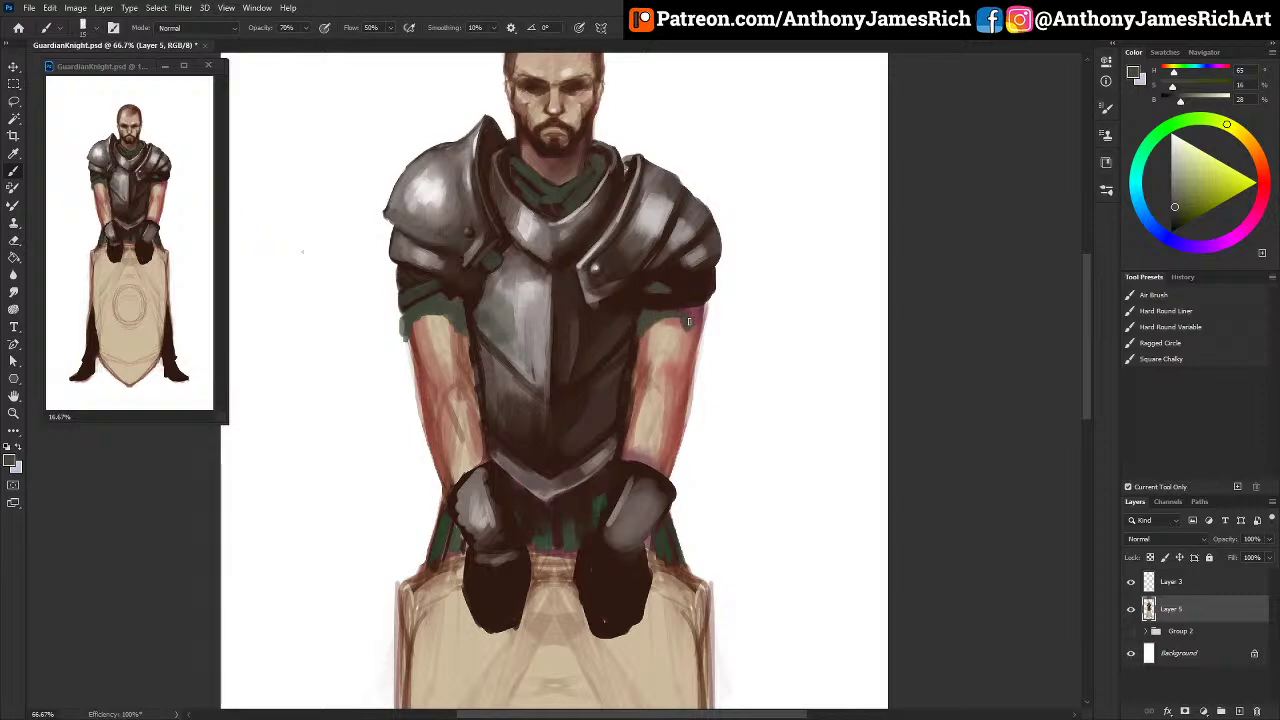
drag(689, 321, 695, 340)
Step: Add a cool tint to the tops of both pauldrons with pale cyan (H 192, S 24, B 94), blending with sampled blue-grey (H 187, S 5, B 57)
click(1137, 196)
drag(1186, 155, 1191, 150)
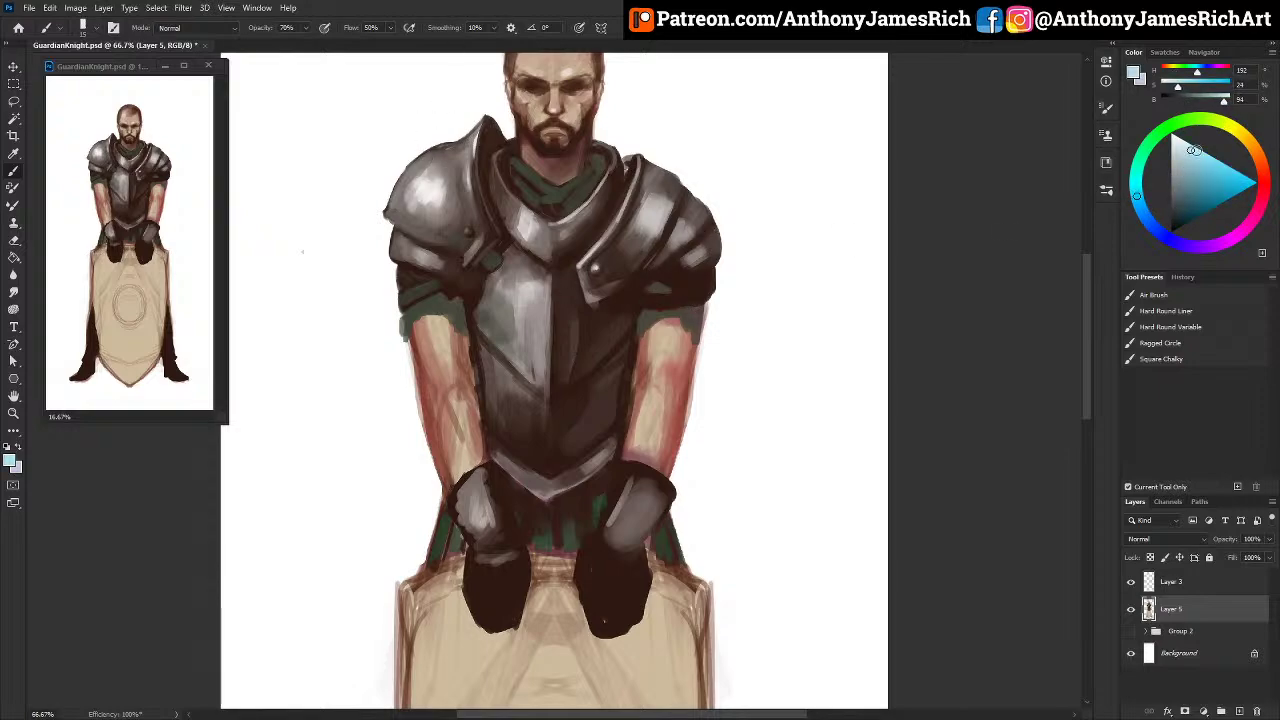
mouse_move(459, 152)
mouse_down()
mouse_move(450, 170)
mouse_move(442, 155)
mouse_up()
alt+click(452, 199)
alt+click(459, 185)
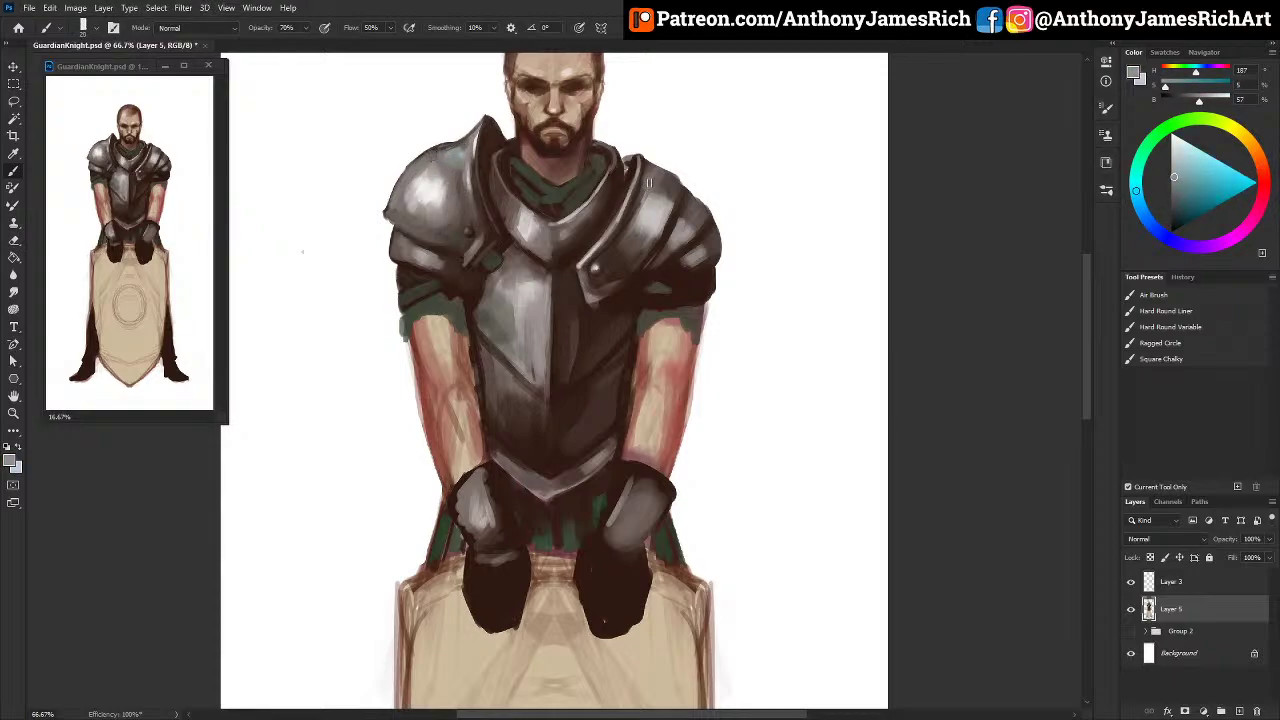
drag(655, 172, 690, 207)
Step: Touch up the armour highlights with sampled near-white and sharpen the viewer's-left pauldron's lower edge with near-black brown (H 15, S 61, B 18)
key(x)
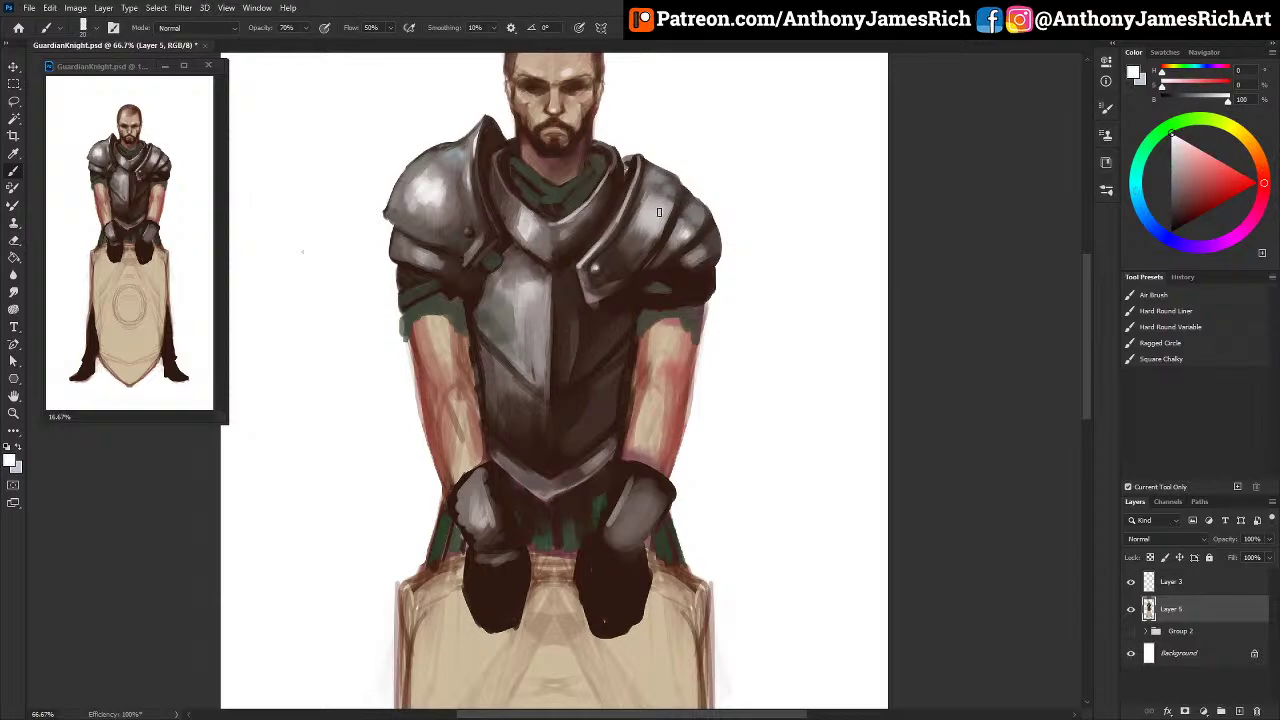
alt+click(434, 210)
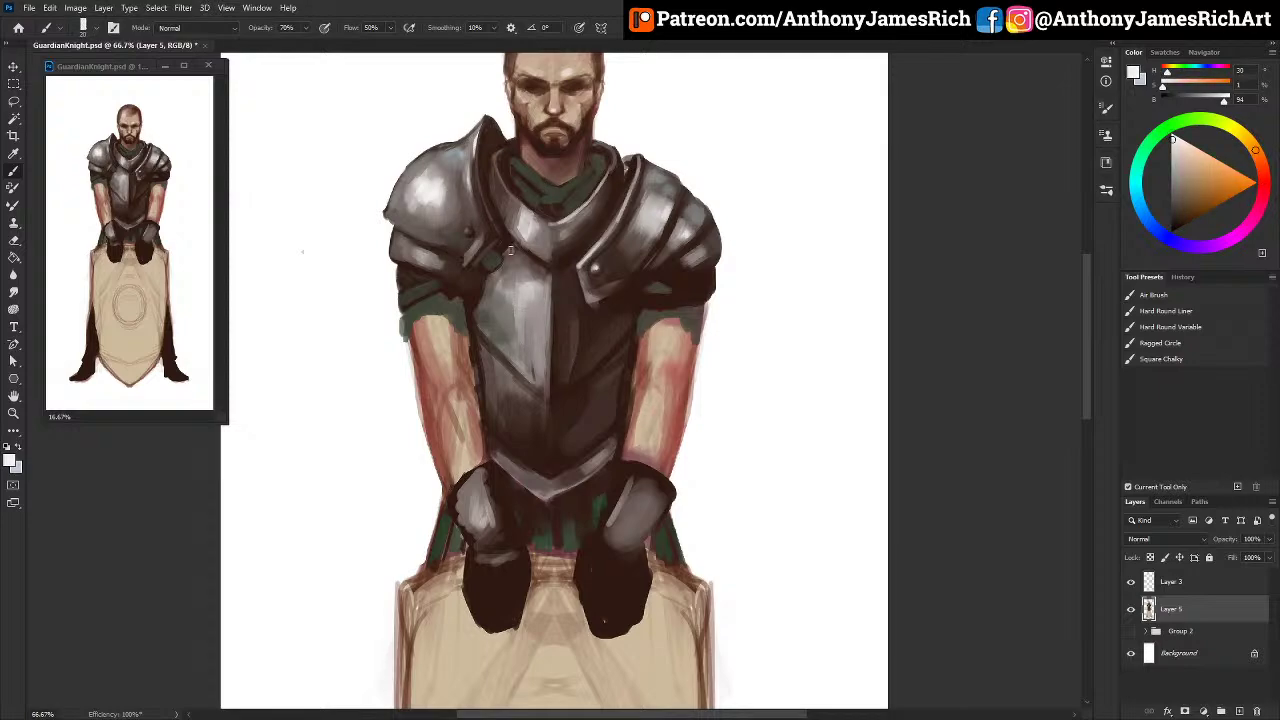
alt+click(604, 316)
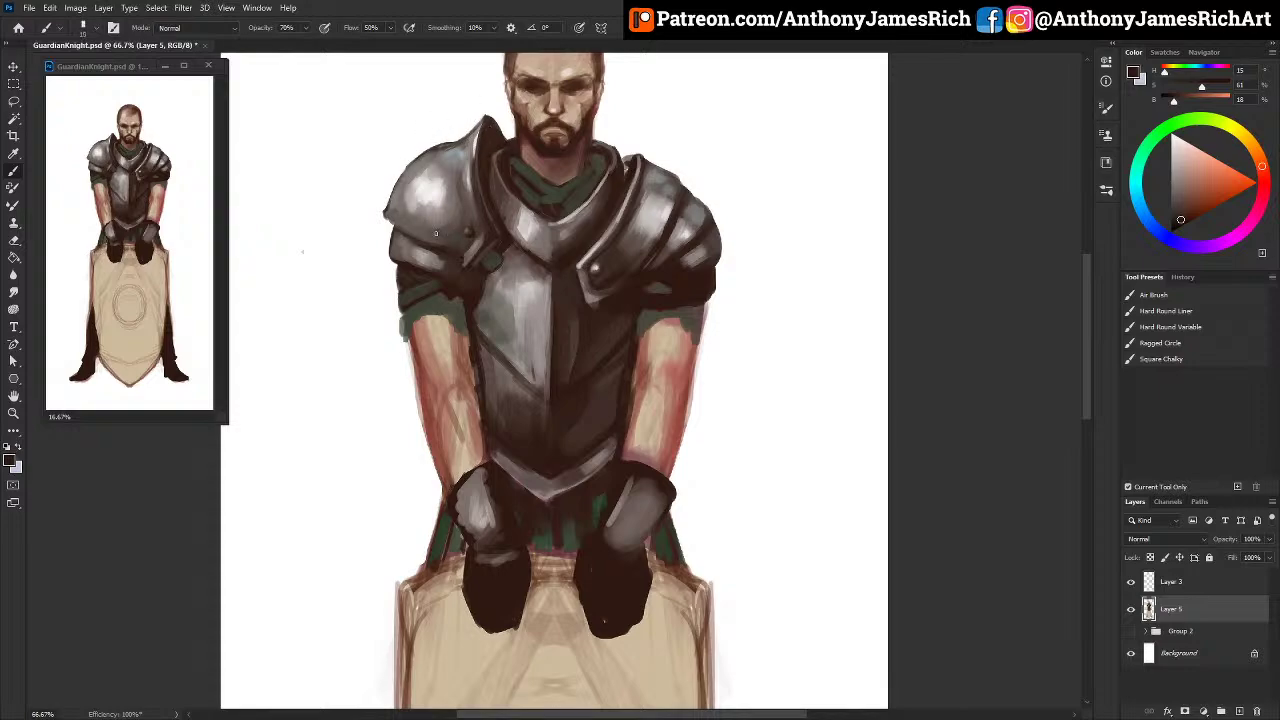
Step: Smooth the shading around the viewer's-left pauldron's highlight and up its flange with greys sampled from the plate
alt+click(395, 207)
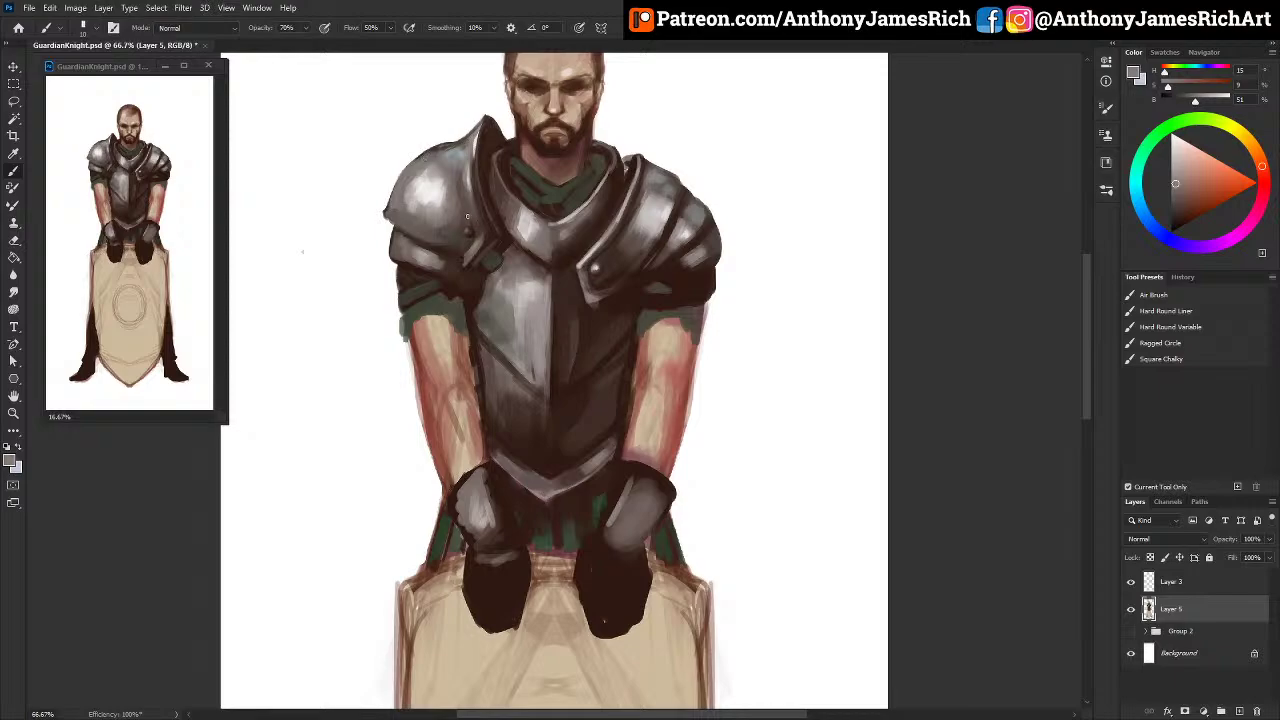
alt+click(422, 188)
alt+click(418, 173)
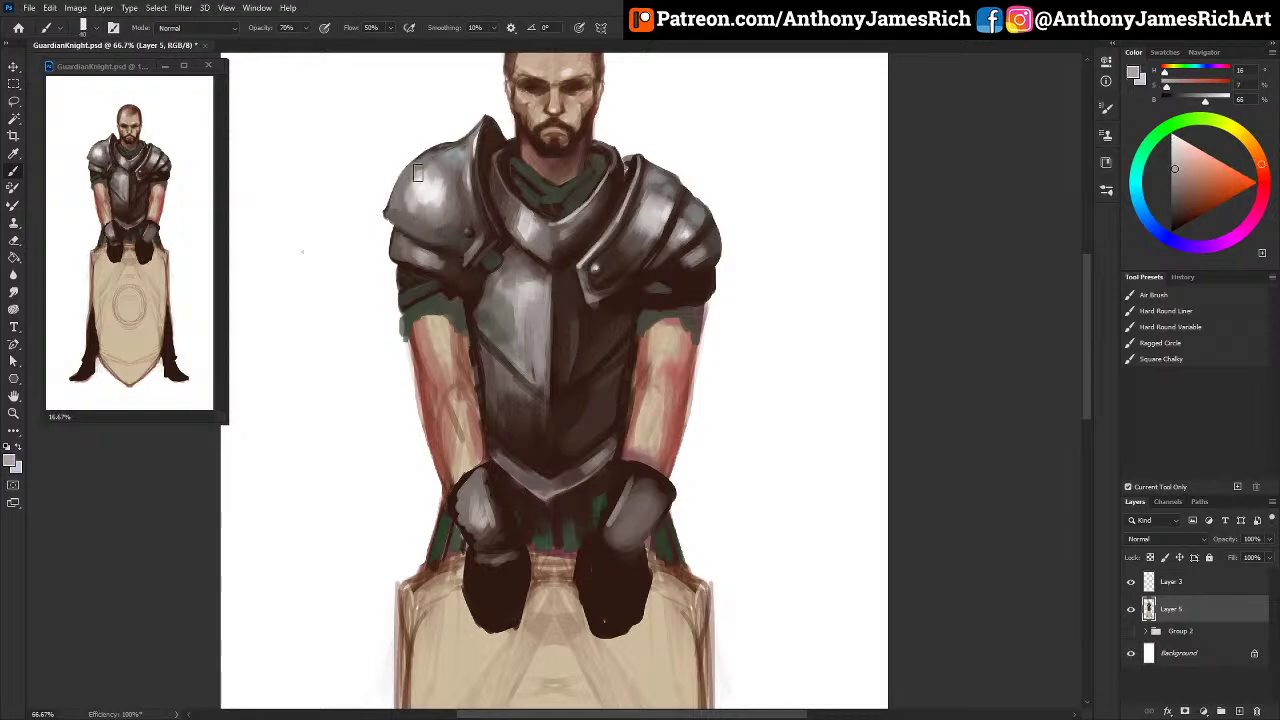
drag(418, 173, 408, 202)
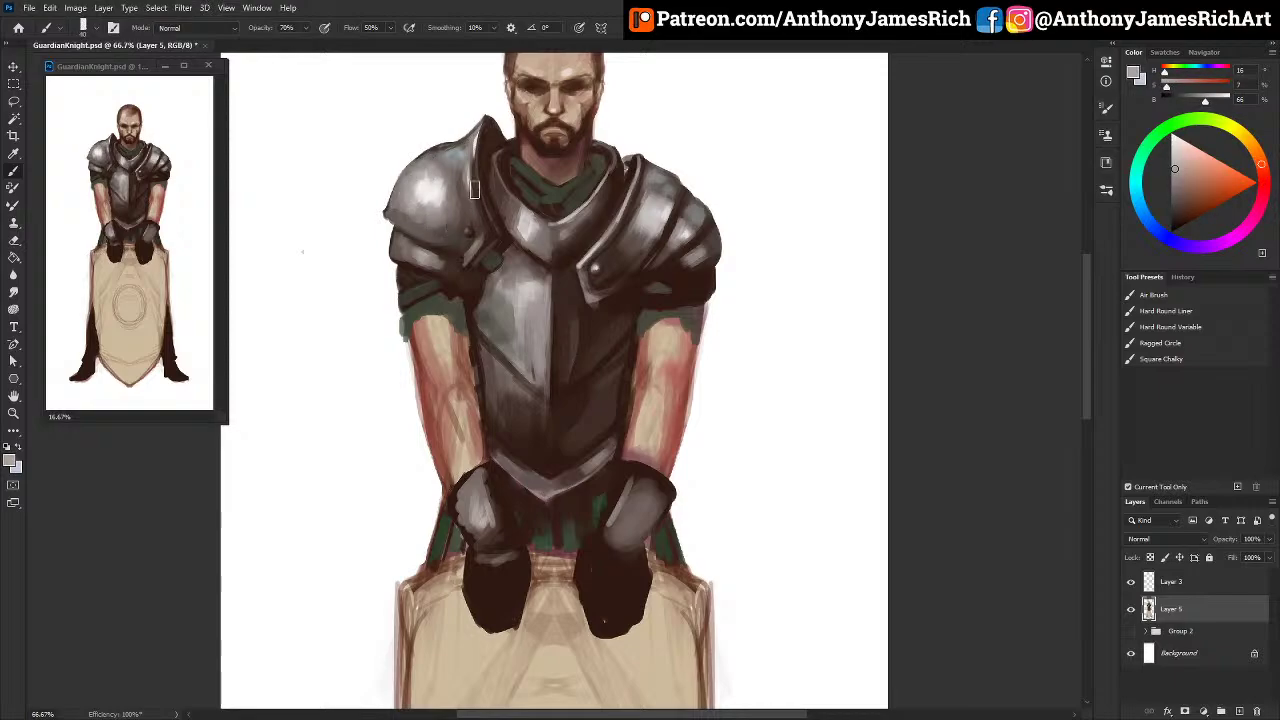
alt+click(450, 184)
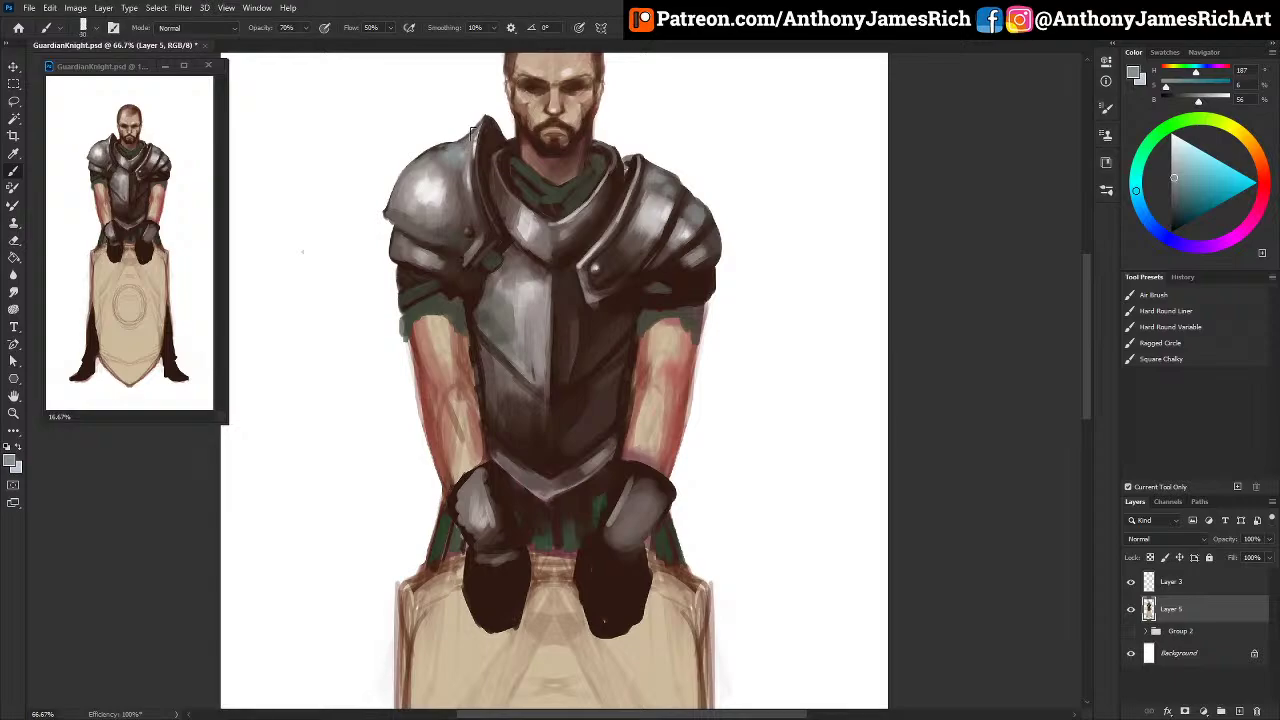
Step: Paint muted green over the sleeve's dark band under the viewer's-right pauldron and refine the lowest lame with sampled dark browns
alt+click(663, 313)
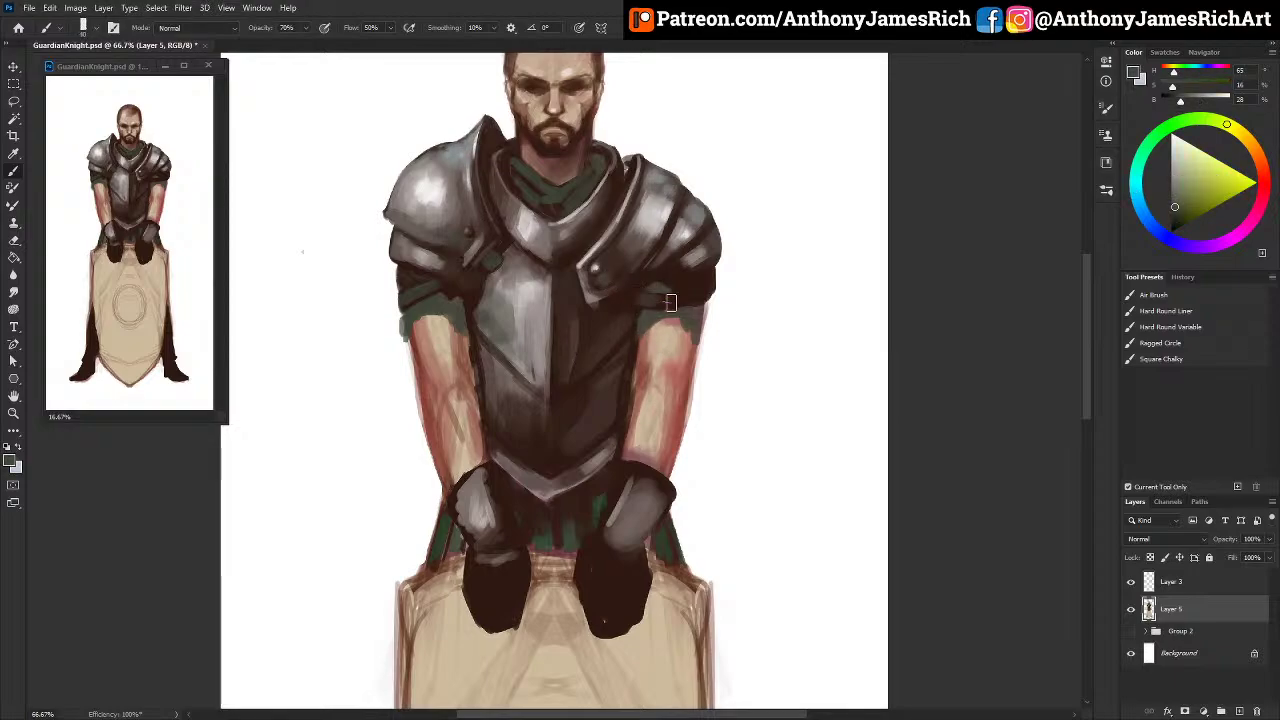
alt+click(716, 256)
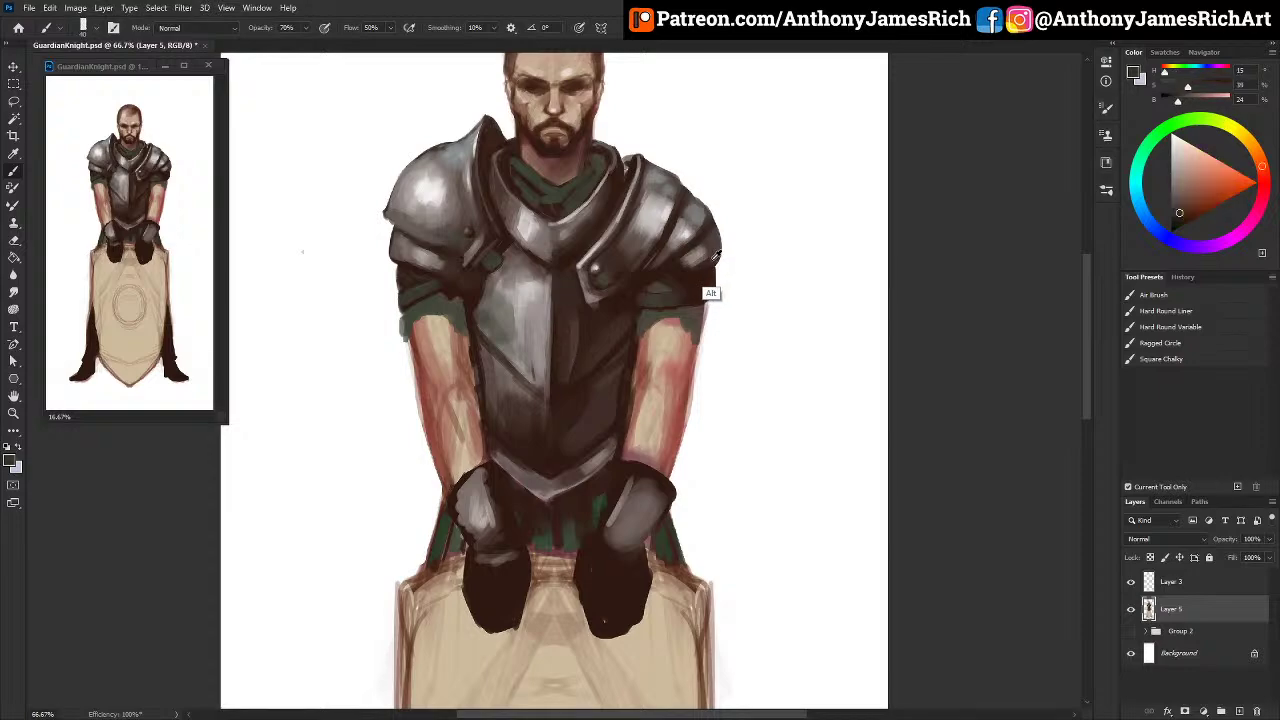
alt+click(700, 262)
alt+click(697, 266)
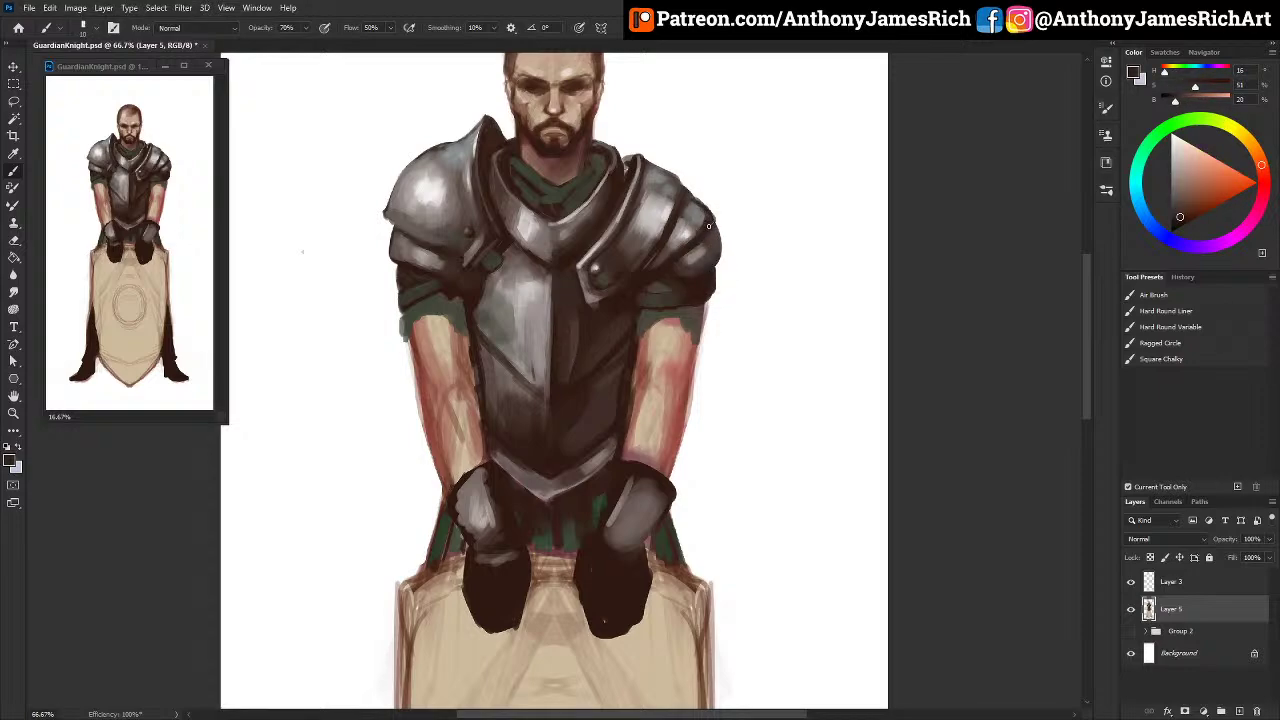
Step: Define the outer rim of the viewer's-right pauldron plates with fine strokes of sampled mid-grey (S 1, B 48)
alt+click(700, 210)
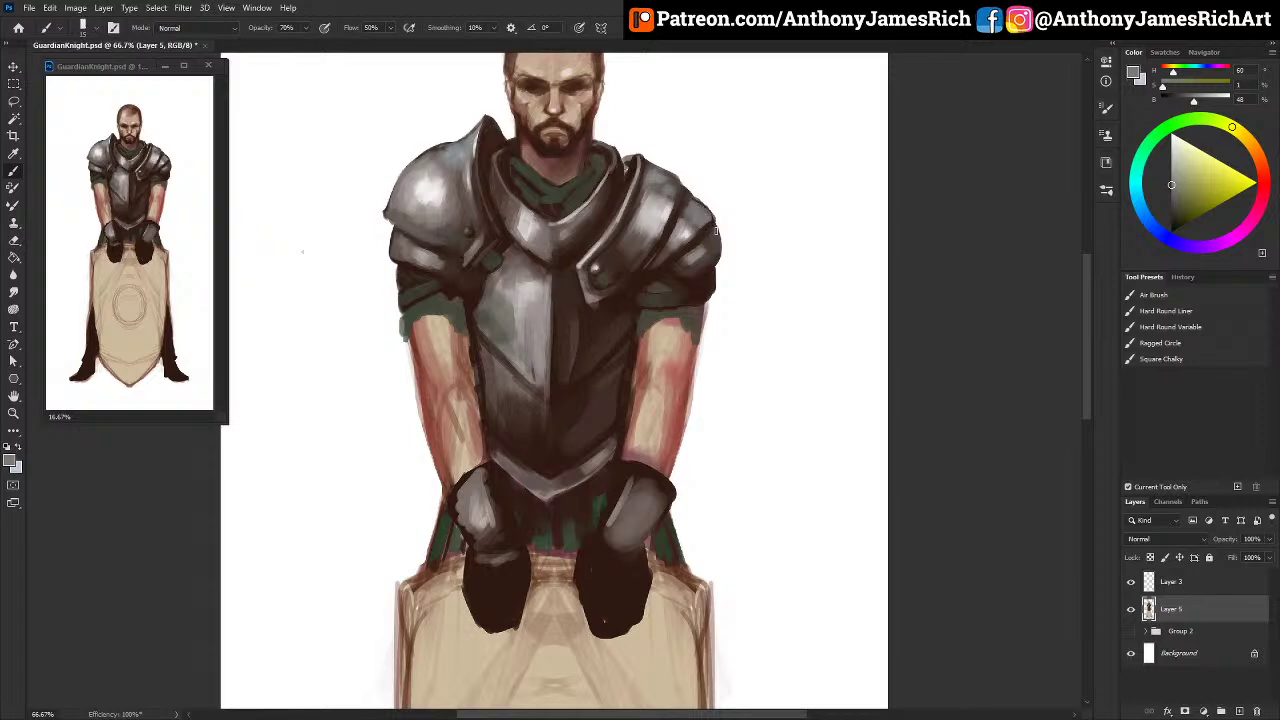
key([)
key([)
Step: Soften the collar's viewer's-right side with sampled grey (H 54, S 11, B 36) and shade the viewer's-left gauntlet in near-black brown (H 15, S 61, B 18)
alt+click(532, 258)
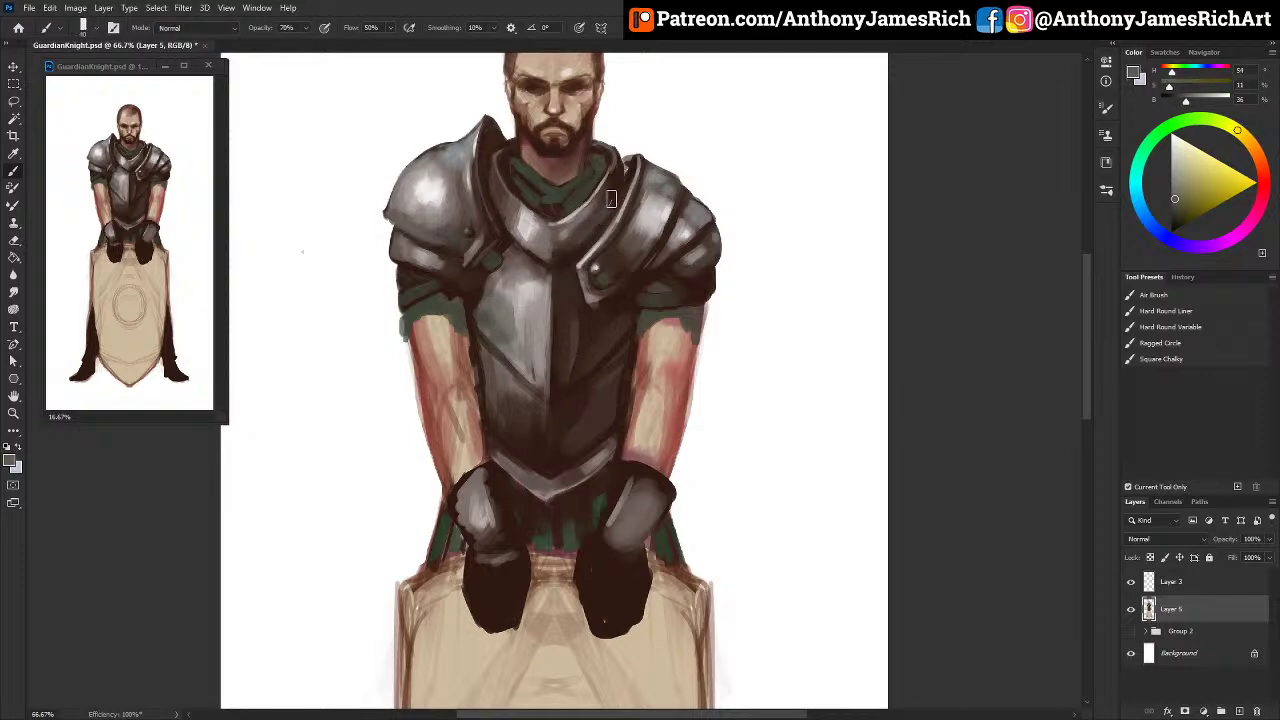
alt+click(558, 293)
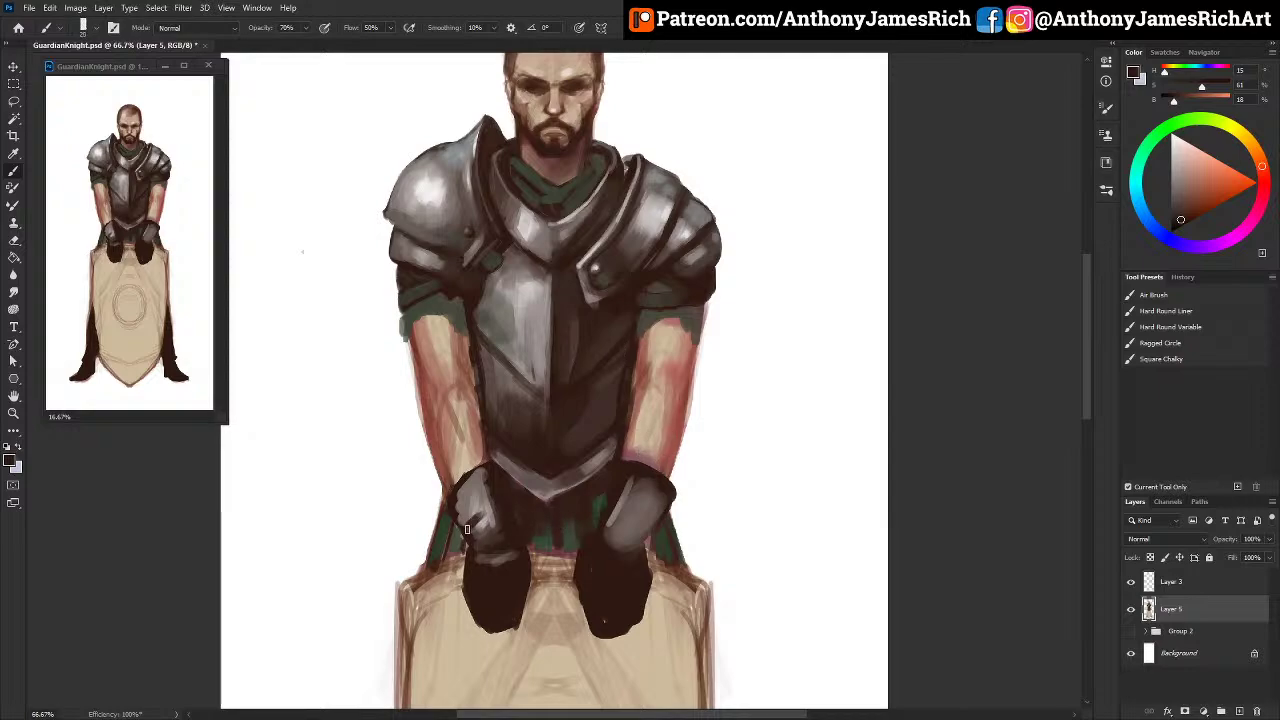
Step: Paint dark divisions across both gauntlets and add dark brown cuffs over both wrists
drag(620, 515, 648, 568)
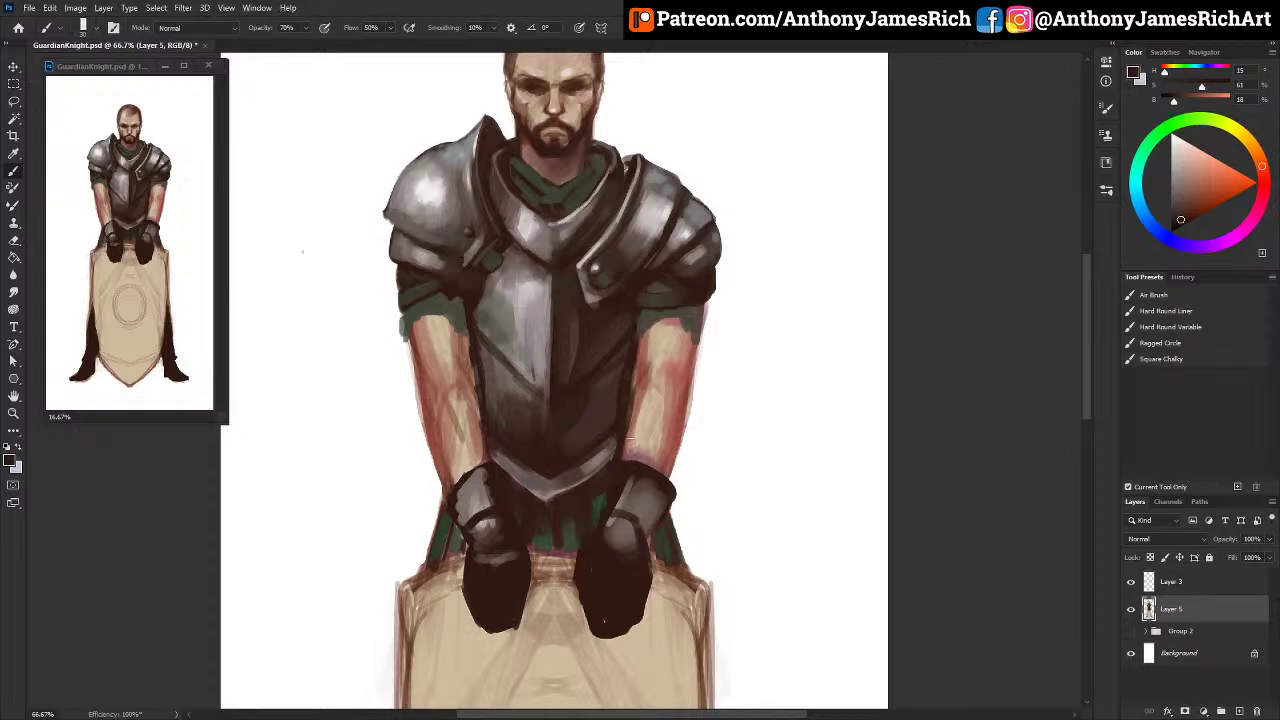
mouse_move(641, 417)
mouse_down()
mouse_move(673, 433)
mouse_move(660, 478)
mouse_move(659, 439)
mouse_move(629, 464)
mouse_move(631, 448)
mouse_move(648, 409)
mouse_move(647, 472)
mouse_move(662, 453)
mouse_move(653, 436)
mouse_move(639, 441)
mouse_move(664, 448)
mouse_move(674, 471)
mouse_move(685, 418)
mouse_move(678, 463)
mouse_move(660, 468)
mouse_move(649, 433)
mouse_move(634, 443)
mouse_move(643, 414)
mouse_up()
mouse_move(475, 441)
mouse_down()
mouse_move(476, 465)
mouse_move(448, 412)
mouse_move(470, 418)
mouse_move(439, 437)
mouse_move(438, 495)
mouse_move(456, 496)
mouse_move(477, 454)
mouse_move(465, 432)
mouse_move(451, 443)
mouse_move(477, 423)
mouse_move(438, 473)
mouse_up()
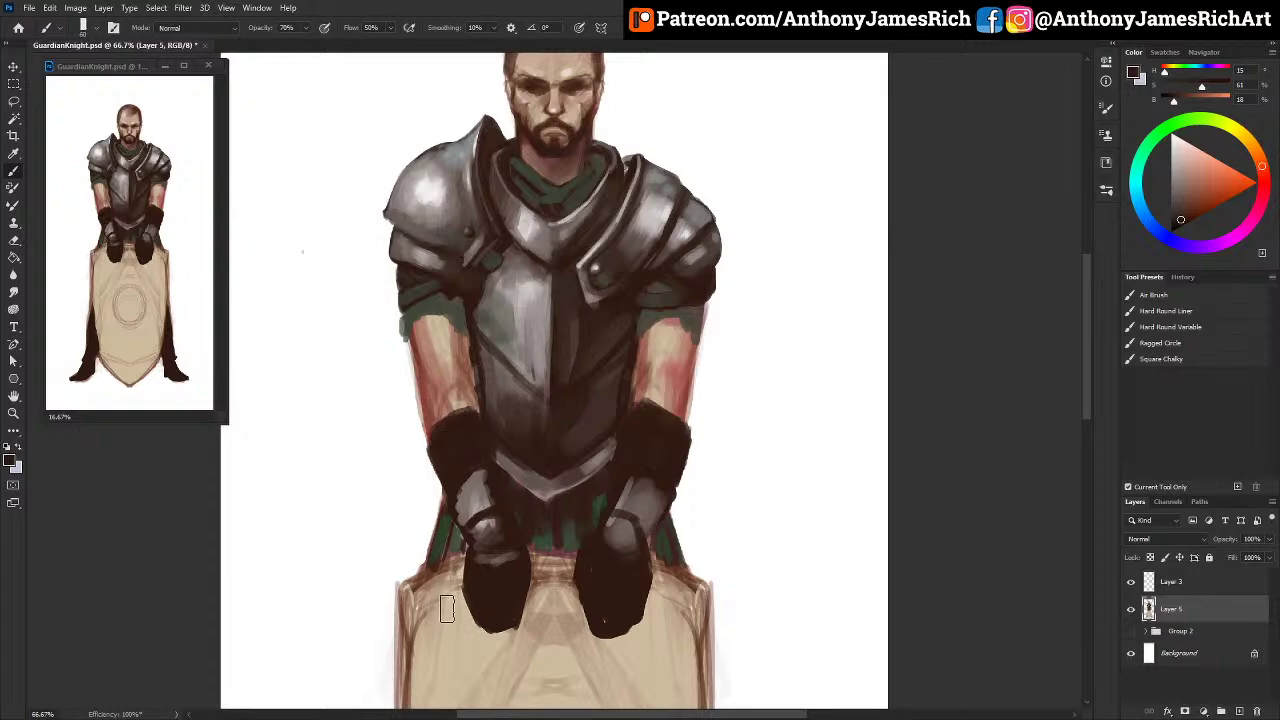
Step: Paint the viewer-left sleeve strap and the small round fastener beside the breastplate in reddish-brown leather tones
click(1189, 209)
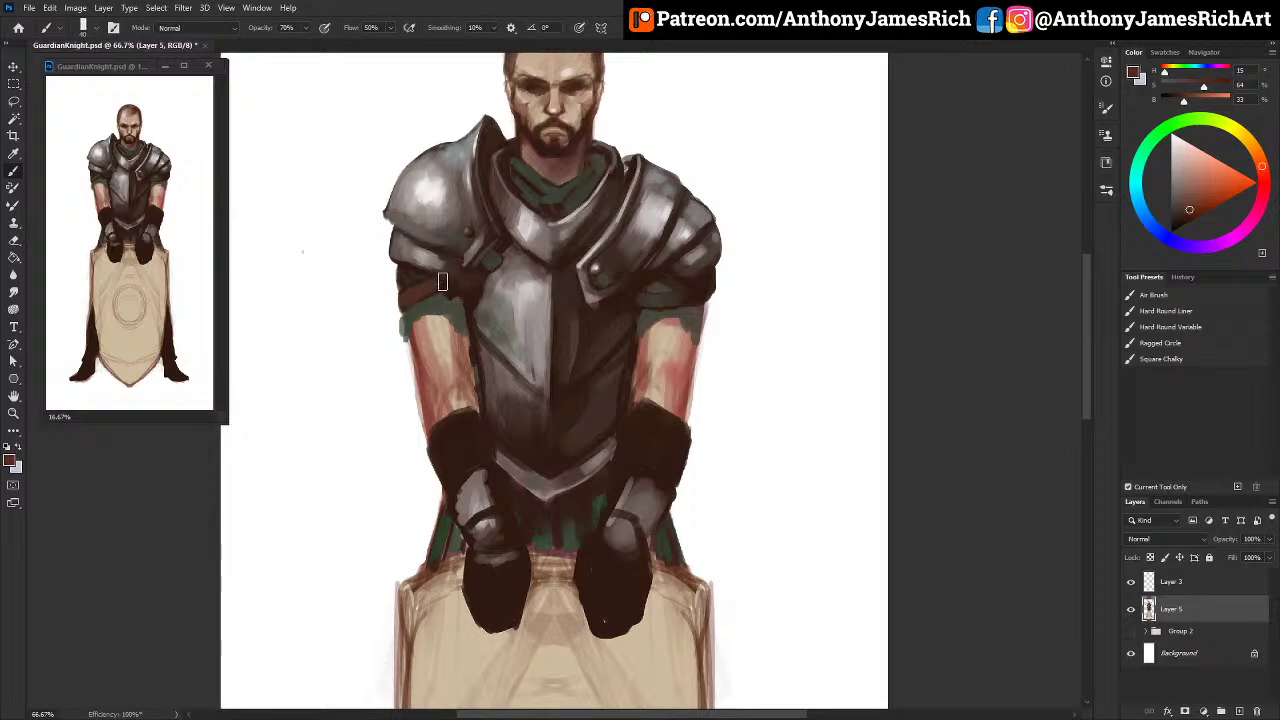
click(1196, 189)
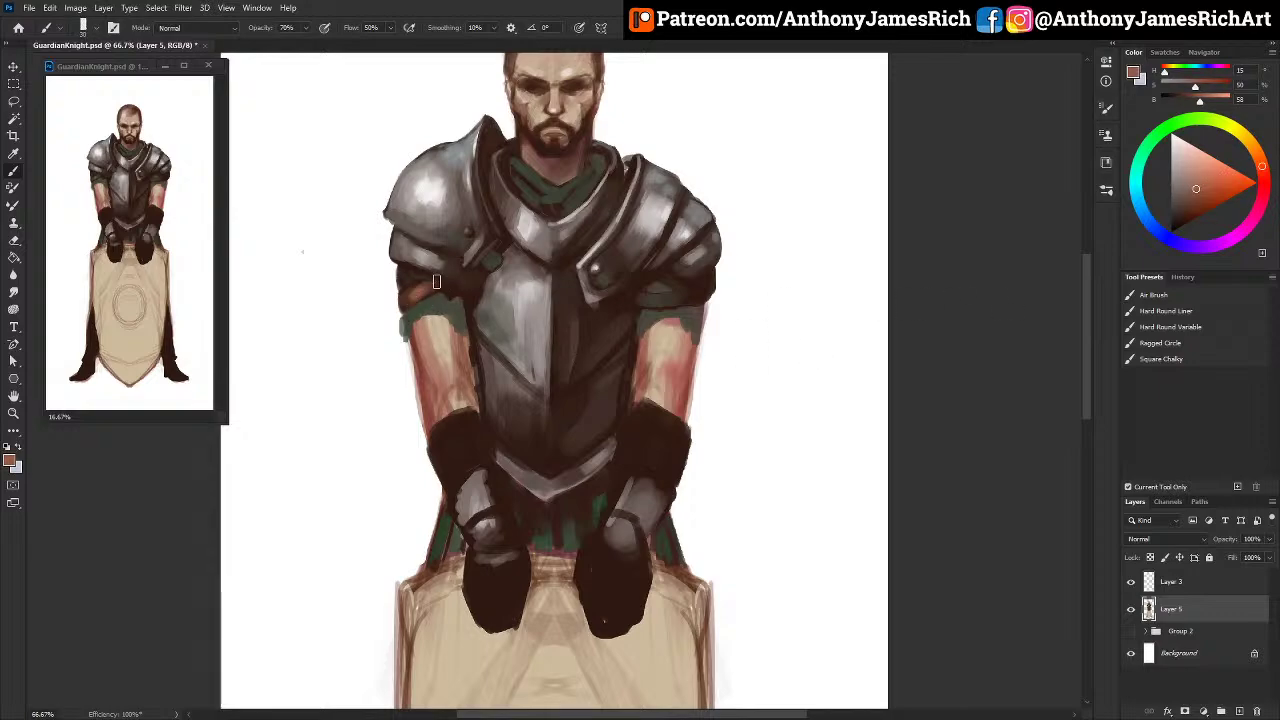
alt+click(407, 335)
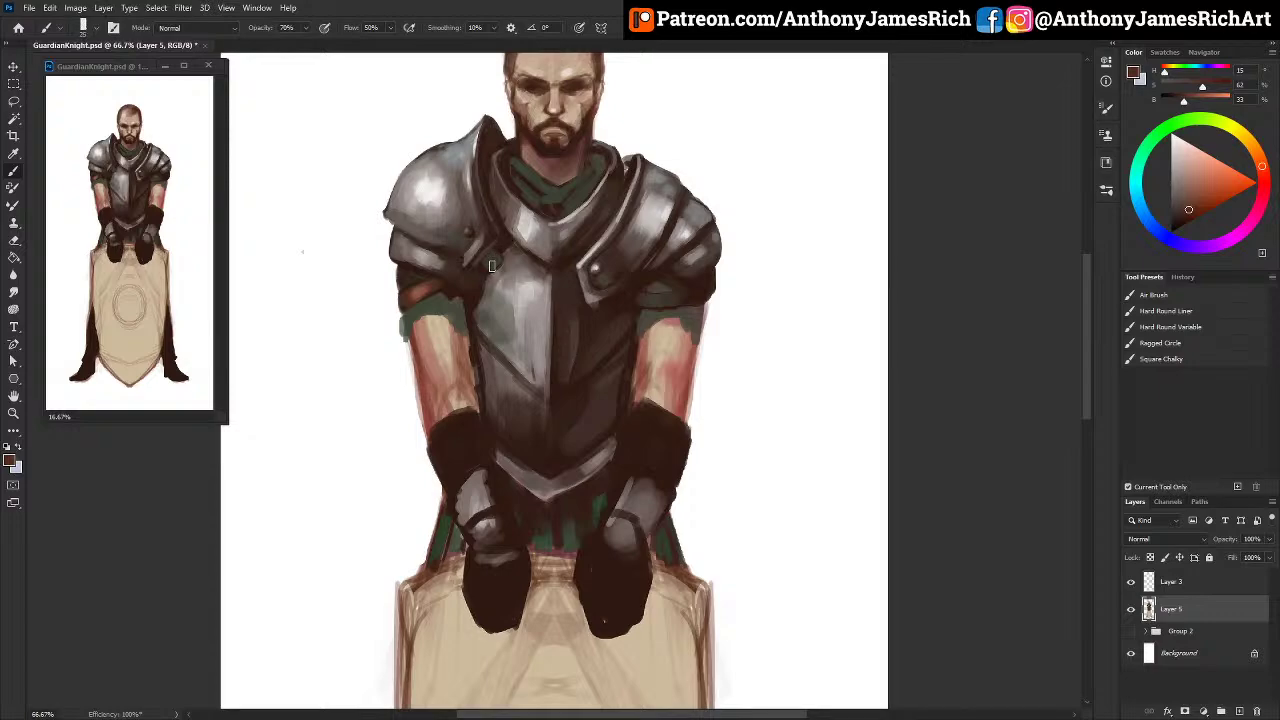
alt+click(423, 325)
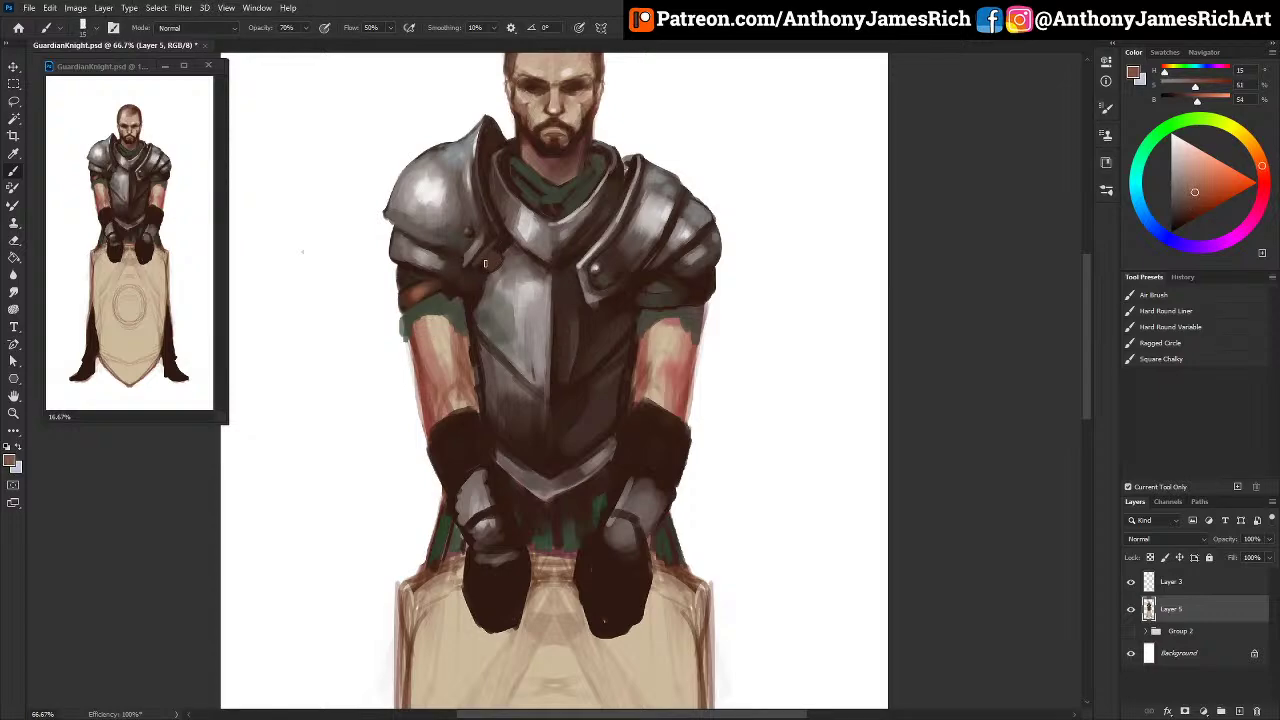
alt+click(438, 317)
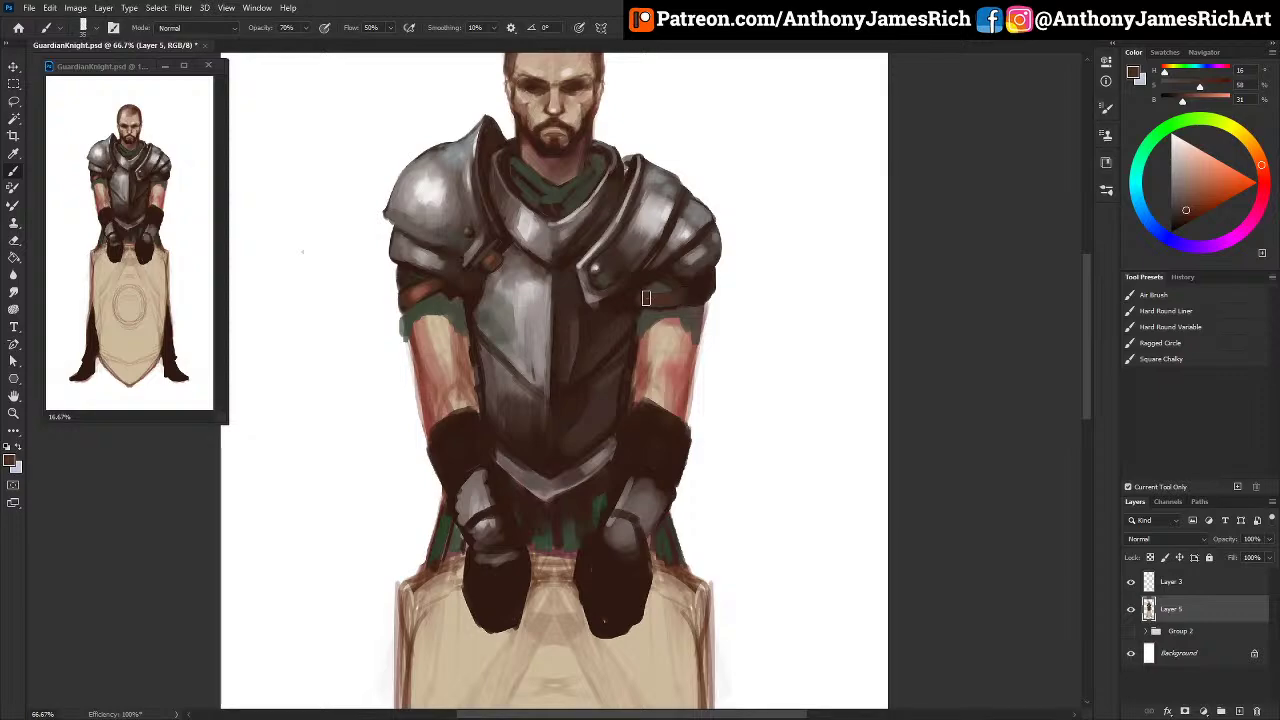
Step: Add a reddish-brown strap to the viewer-right sleeve and a matching piece below that shoulder plate
alt+click(420, 326)
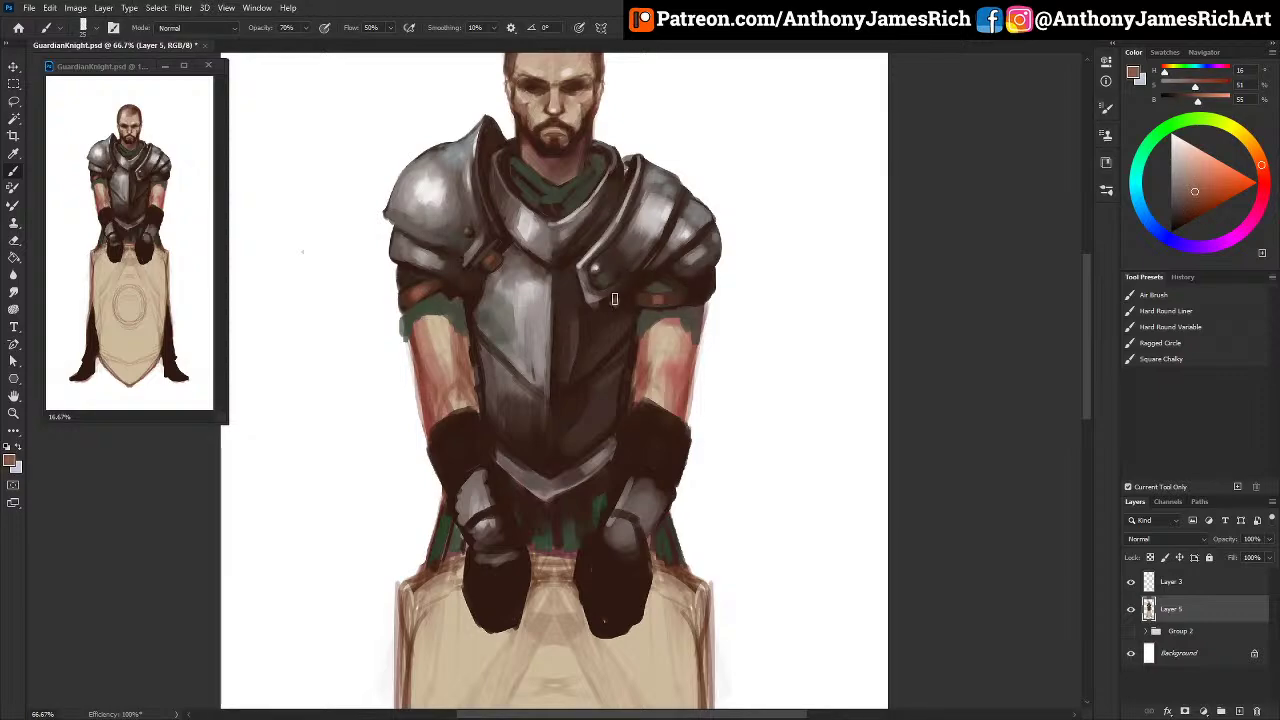
drag(614, 299, 621, 314)
Step: Shade the breastplate's dark half beside the central ridge with a sampled dark brown and a larger brush
alt+click(600, 338)
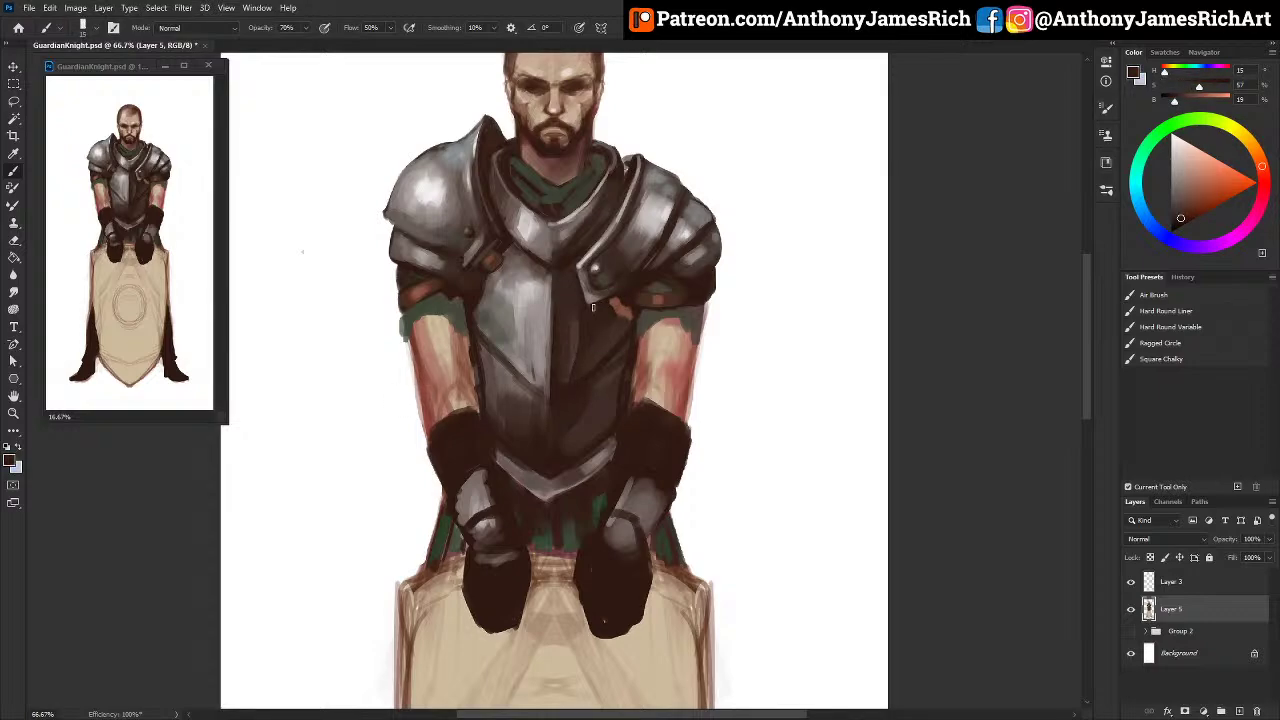
key(bracketright)
key(bracketright)
key(bracketright)
key(bracketright)
key(bracketright)
key(bracketright)
key(bracketright)
key(bracketright)
drag(554, 308, 558, 326)
Step: Touch up the viewer-right sleeve strap with a small brush and sampled reddish brown
key(bracketleft)
key(bracketleft)
key(bracketleft)
key(bracketleft)
key(bracketleft)
key(bracketleft)
key(bracketleft)
key(bracketleft)
key(bracketleft)
alt+click(660, 298)
alt+click(657, 300)
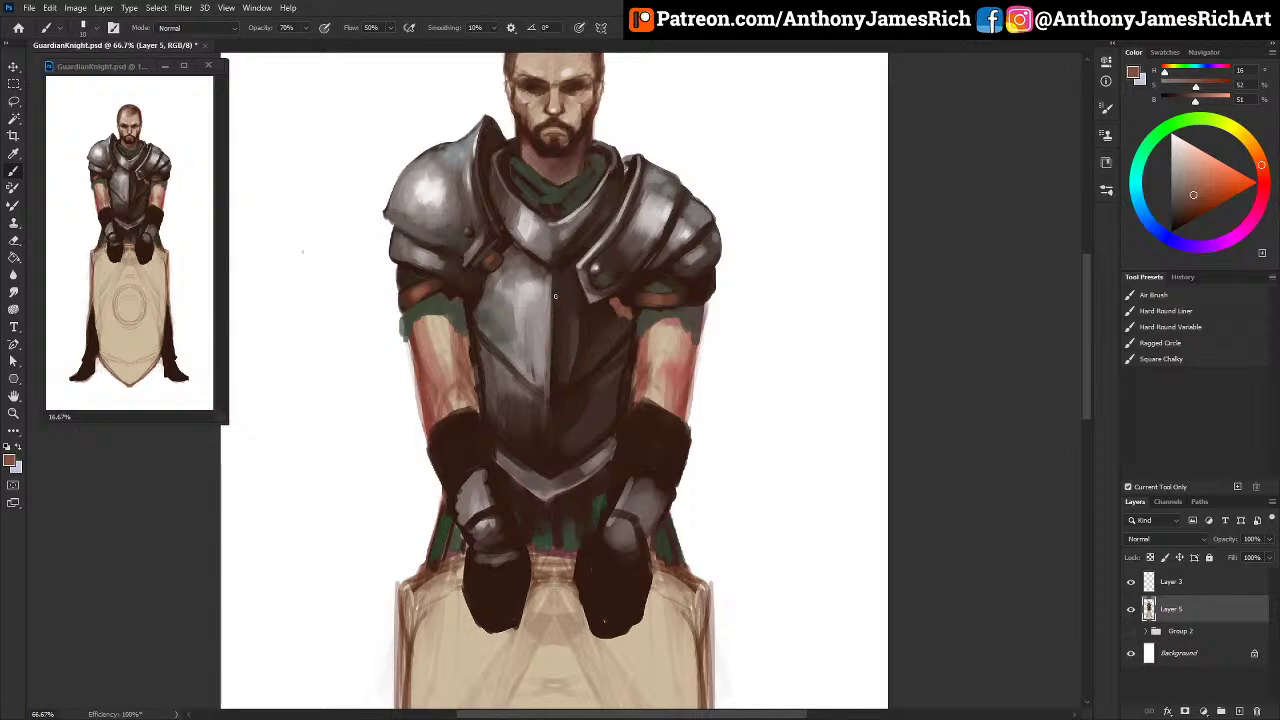
Step: Blend sampled greys over the lit side of the breastplate and refine the dark edge beside the viewer-right shoulder plate
alt+click(532, 394)
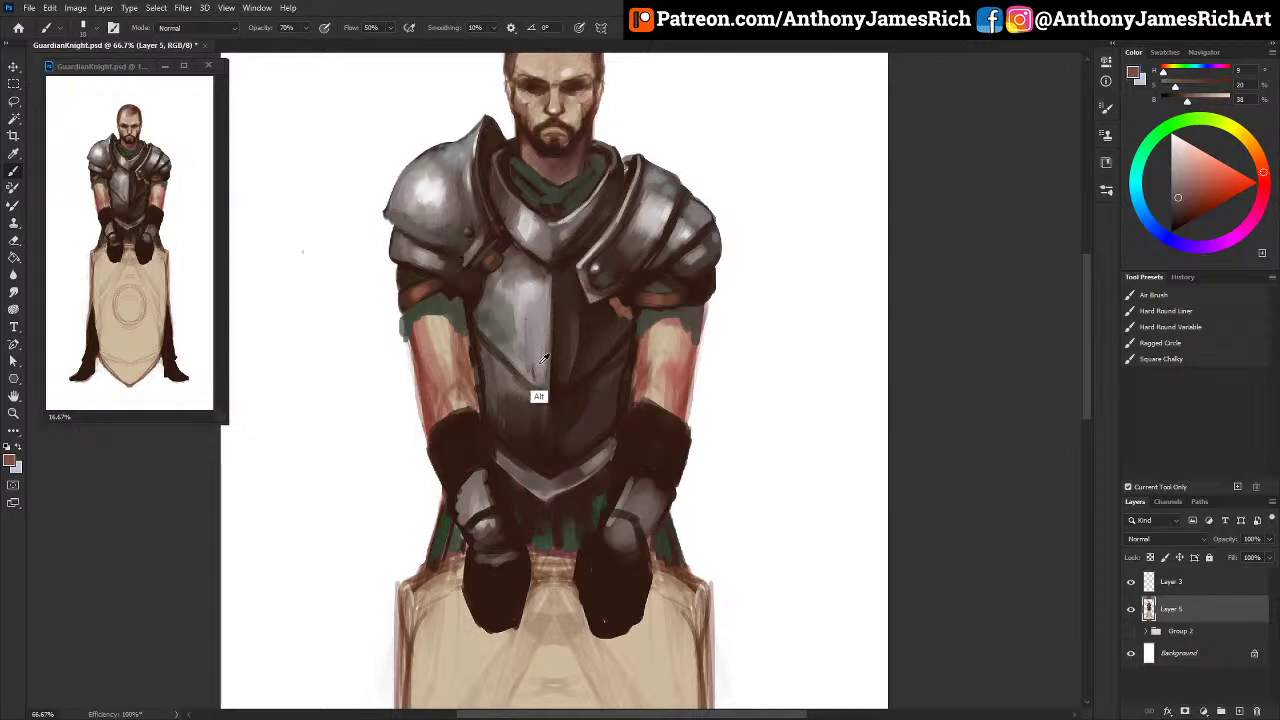
alt+click(530, 366)
mouse_move(530, 370)
mouse_down()
mouse_move(500, 350)
mouse_move(536, 380)
mouse_move(475, 327)
mouse_up()
alt+click(500, 362)
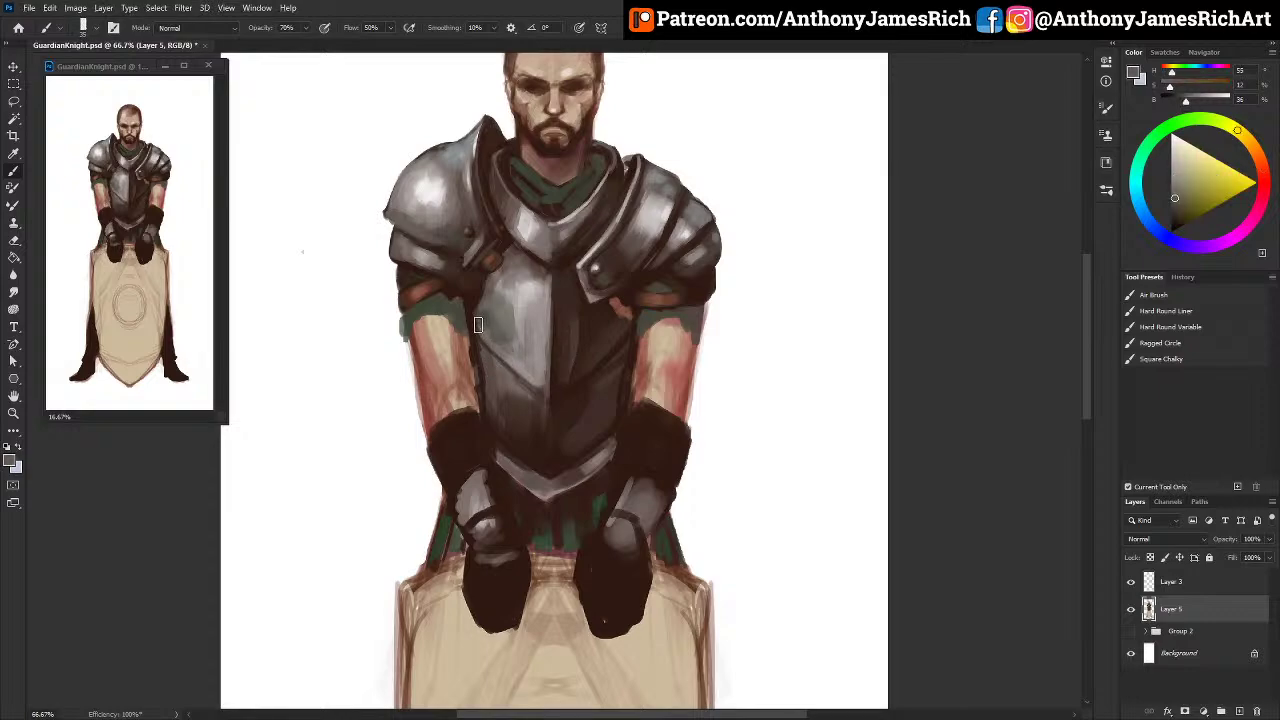
alt+click(481, 324)
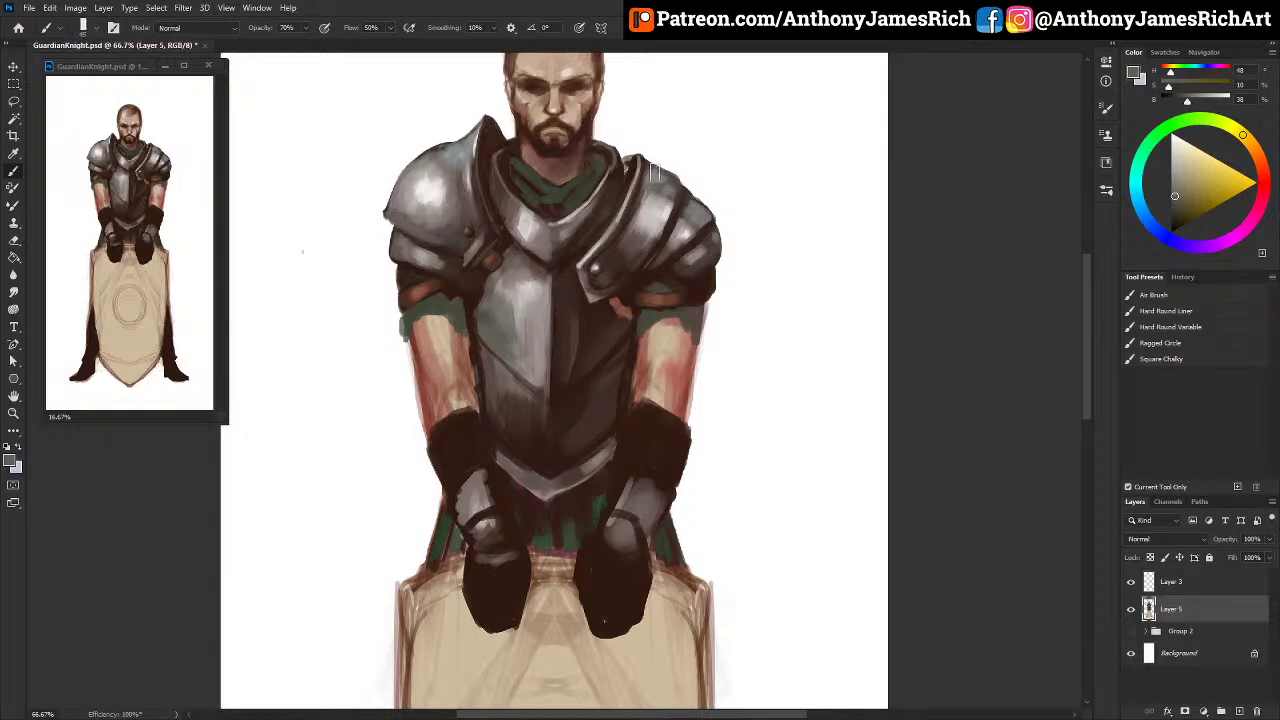
alt+click(627, 169)
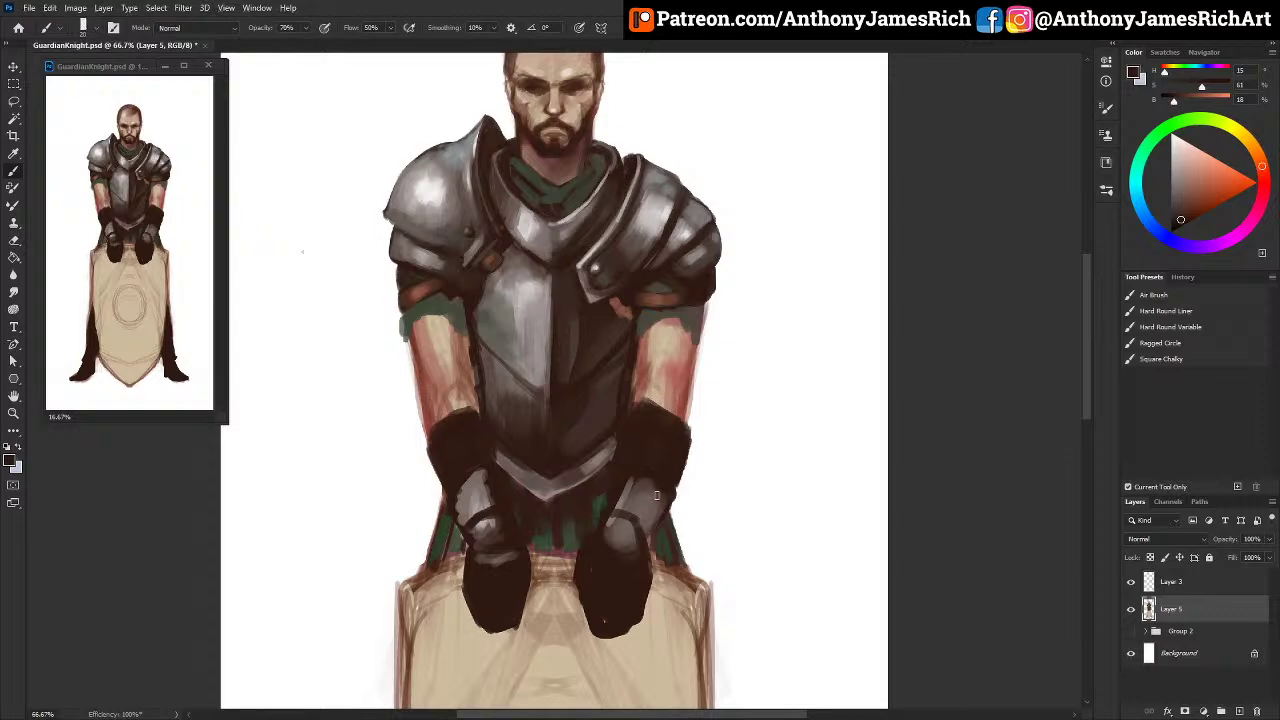
Step: Block in grey metal plates over the dark cuffs on both wrists
alt+click(646, 486)
mouse_move(671, 474)
mouse_down()
mouse_move(676, 442)
mouse_move(650, 432)
mouse_move(642, 462)
mouse_move(674, 452)
mouse_move(652, 416)
mouse_move(684, 440)
mouse_up()
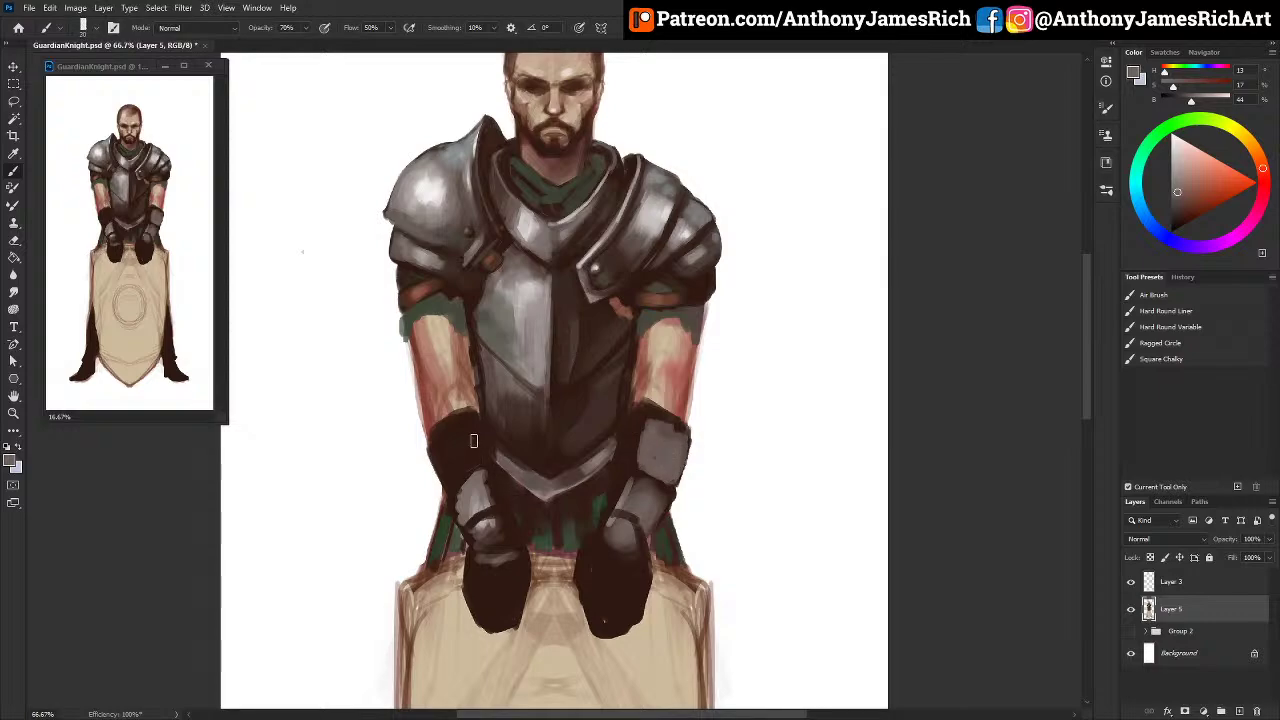
mouse_move(473, 440)
mouse_down()
mouse_move(448, 459)
mouse_move(455, 482)
mouse_move(475, 460)
mouse_move(470, 430)
mouse_move(446, 447)
mouse_move(484, 426)
mouse_move(509, 452)
mouse_move(483, 468)
mouse_up()
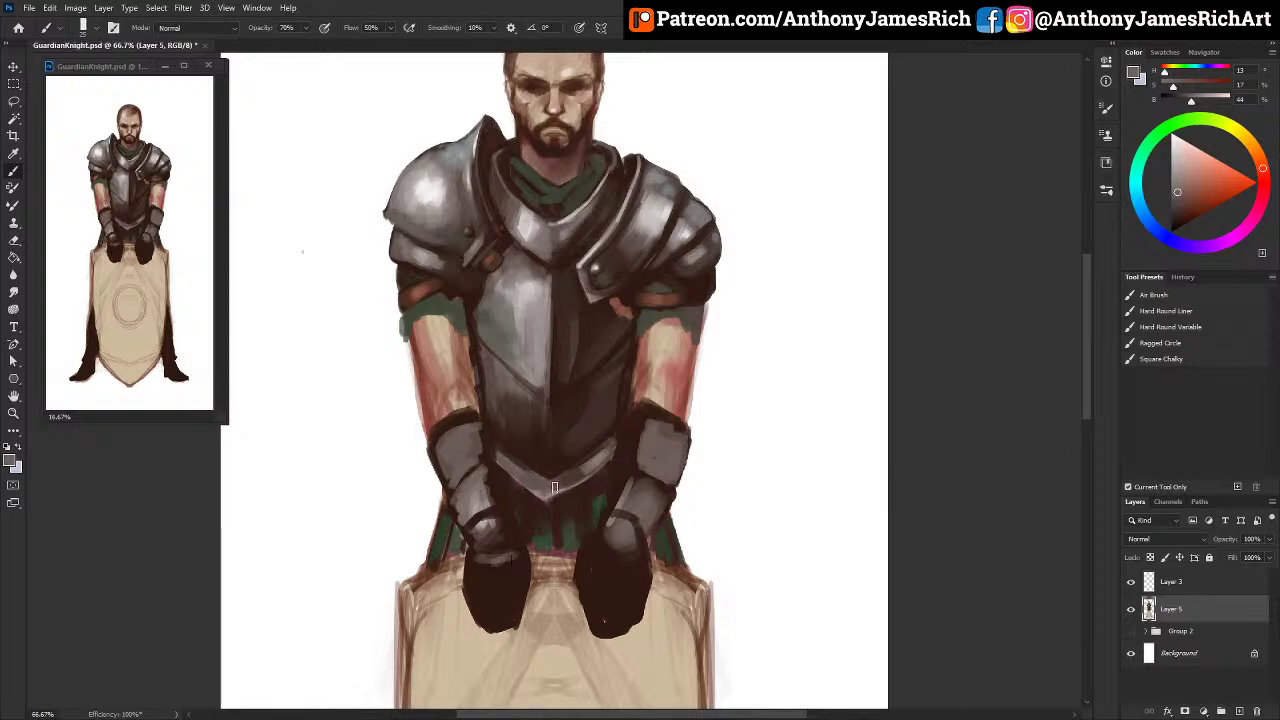
Step: Add light grey edge highlights and brighter tones to the wrist plates on both arms
alt+click(661, 420)
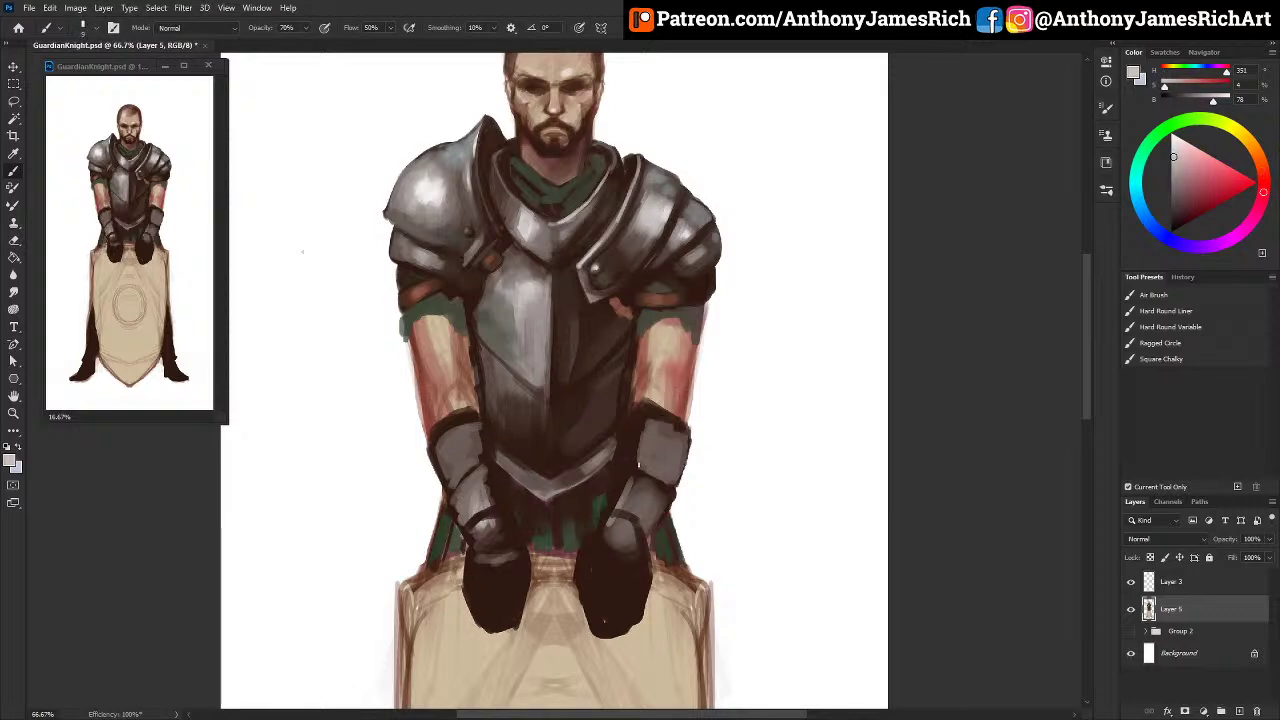
drag(644, 434, 640, 466)
key(bracketright)
key(bracketright)
key(bracketright)
mouse_move(476, 462)
mouse_down()
mouse_move(466, 436)
mouse_move(448, 461)
mouse_up()
alt+click(462, 490)
key(bracketright)
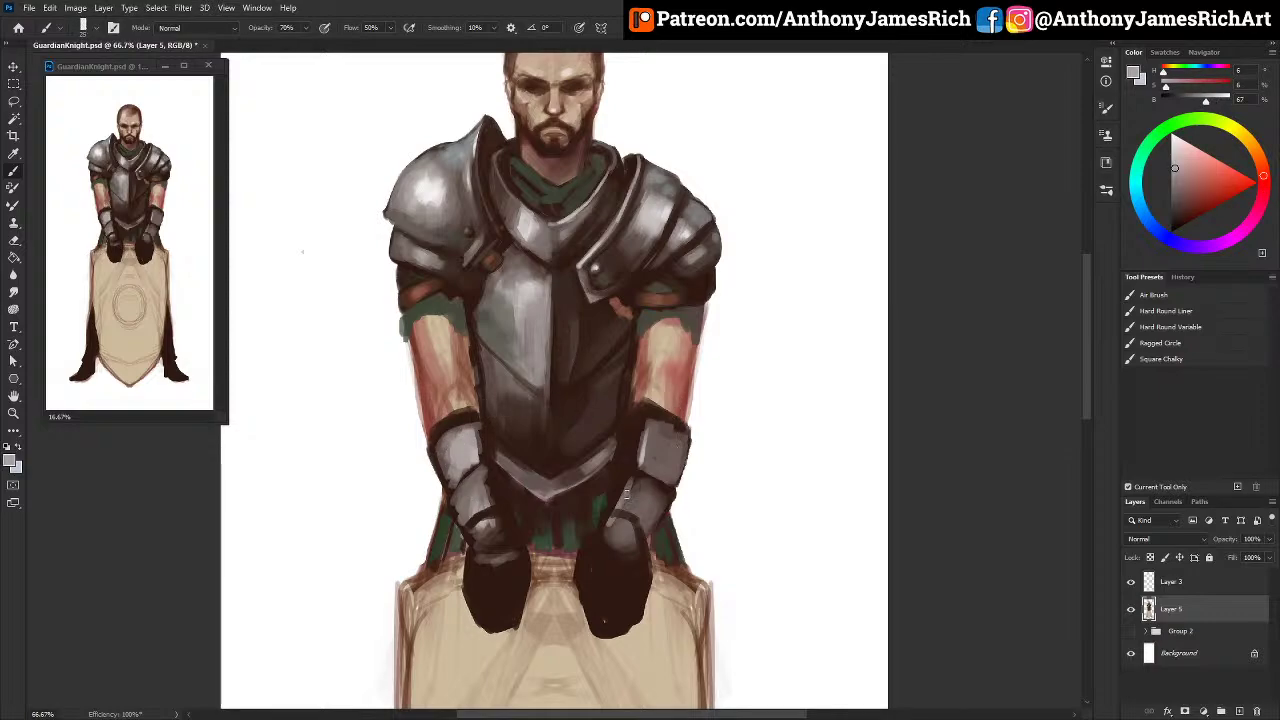
Step: Shade the viewer-right wrist and gauntlet plates with sampled darker greys
alt+click(636, 490)
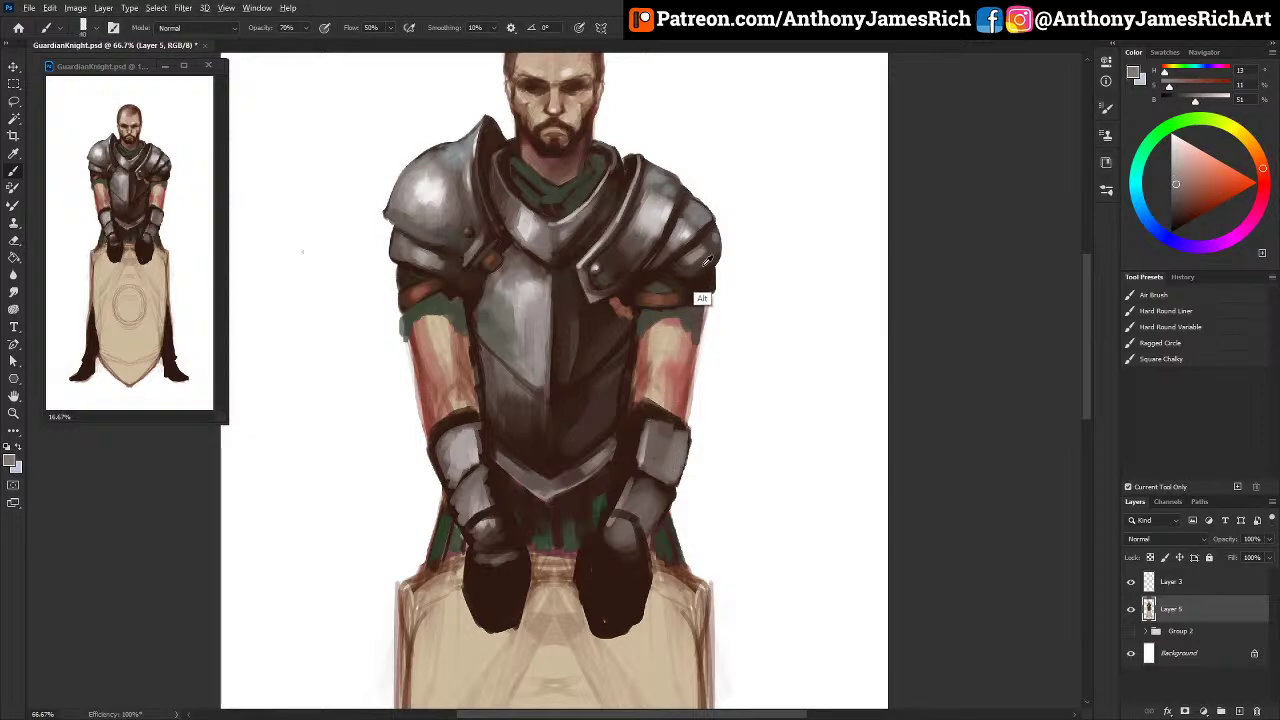
alt+click(698, 297)
mouse_move(672, 455)
mouse_down()
mouse_move(668, 470)
mouse_move(675, 435)
mouse_move(650, 505)
mouse_move(644, 483)
mouse_up()
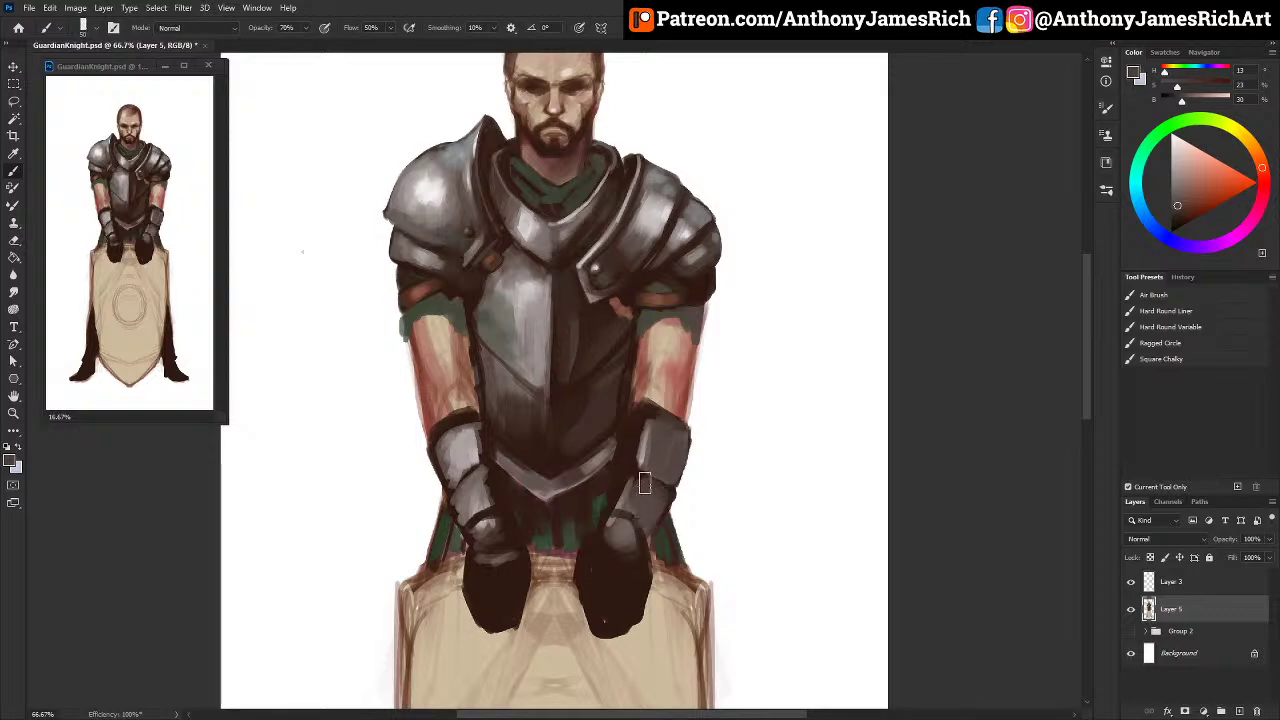
Step: Refine the V-shaped waist plate with mid grey and add near-white highlights at its central point
alt+click(495, 489)
alt+click(506, 490)
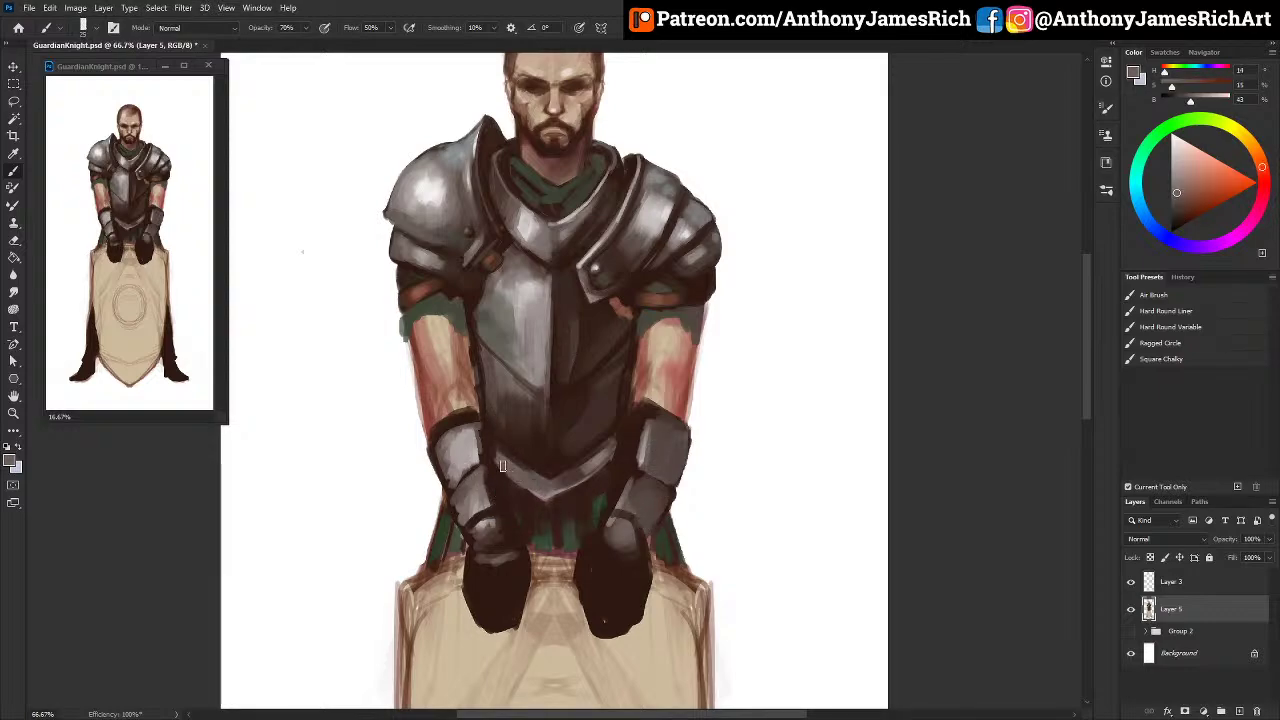
alt+click(425, 190)
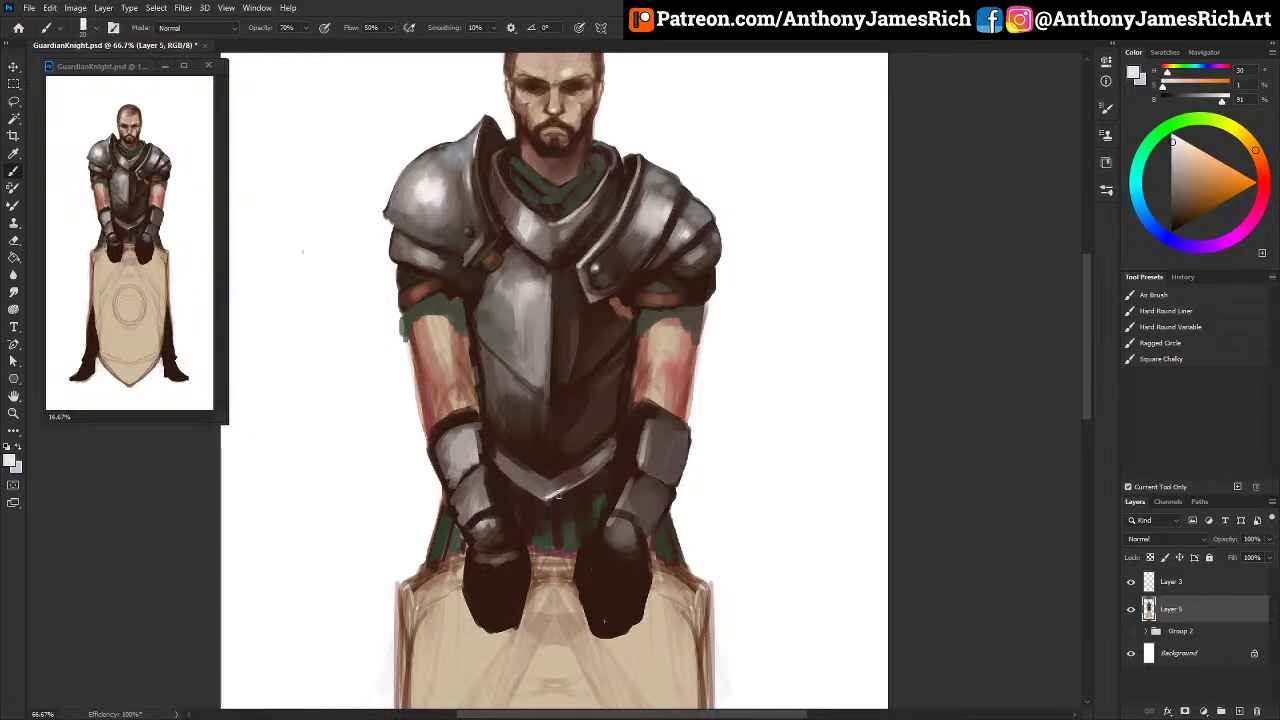
mouse_move(532, 493)
mouse_down()
mouse_move(563, 482)
mouse_move(522, 476)
mouse_up()
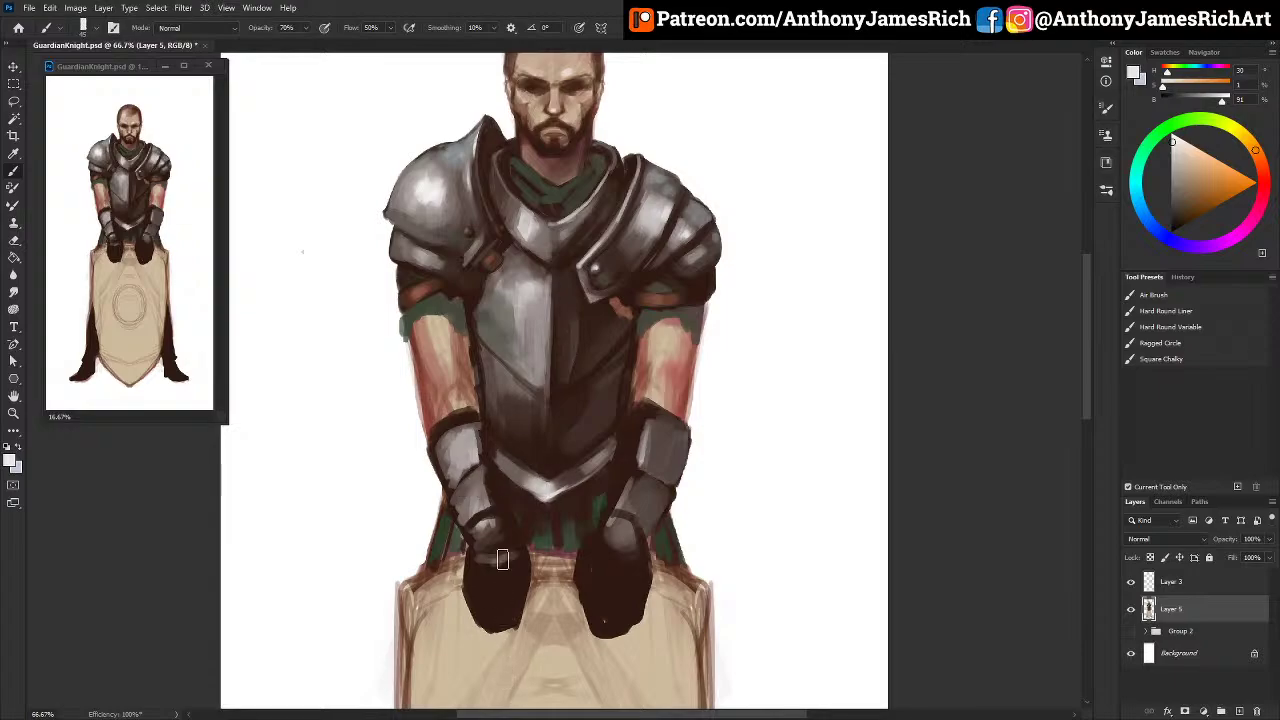
Step: Deepen the shadowed side of the lower breastplate with dark brown and add a small brown fastener at its outer edge
alt+click(580, 454)
mouse_move(580, 452)
mouse_down()
mouse_move(621, 444)
mouse_move(597, 467)
mouse_move(628, 385)
mouse_up()
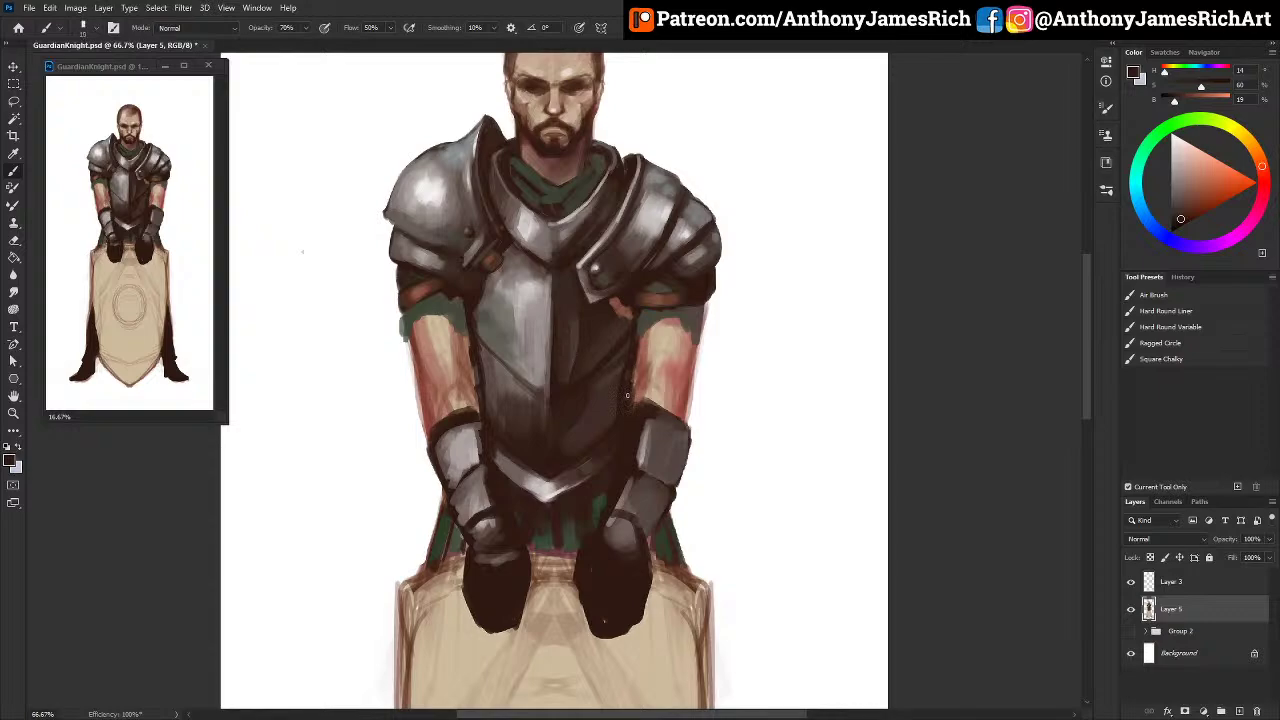
alt+click(626, 380)
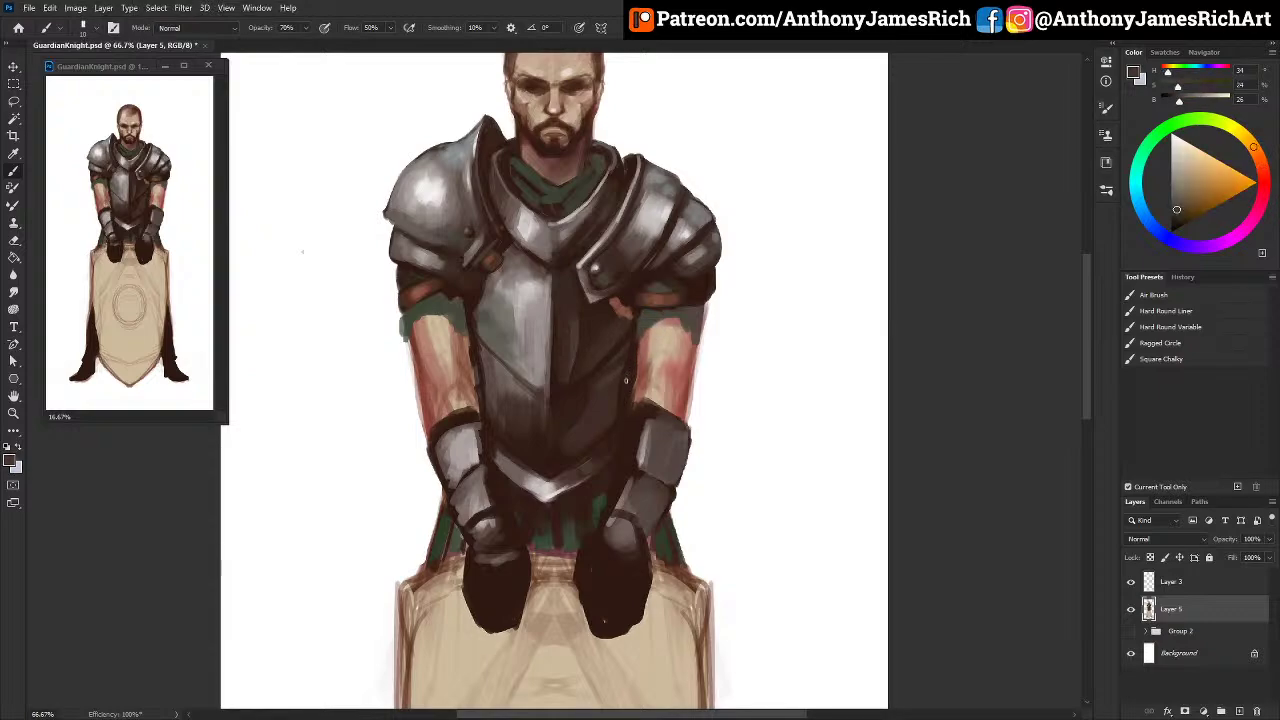
alt+click(640, 331)
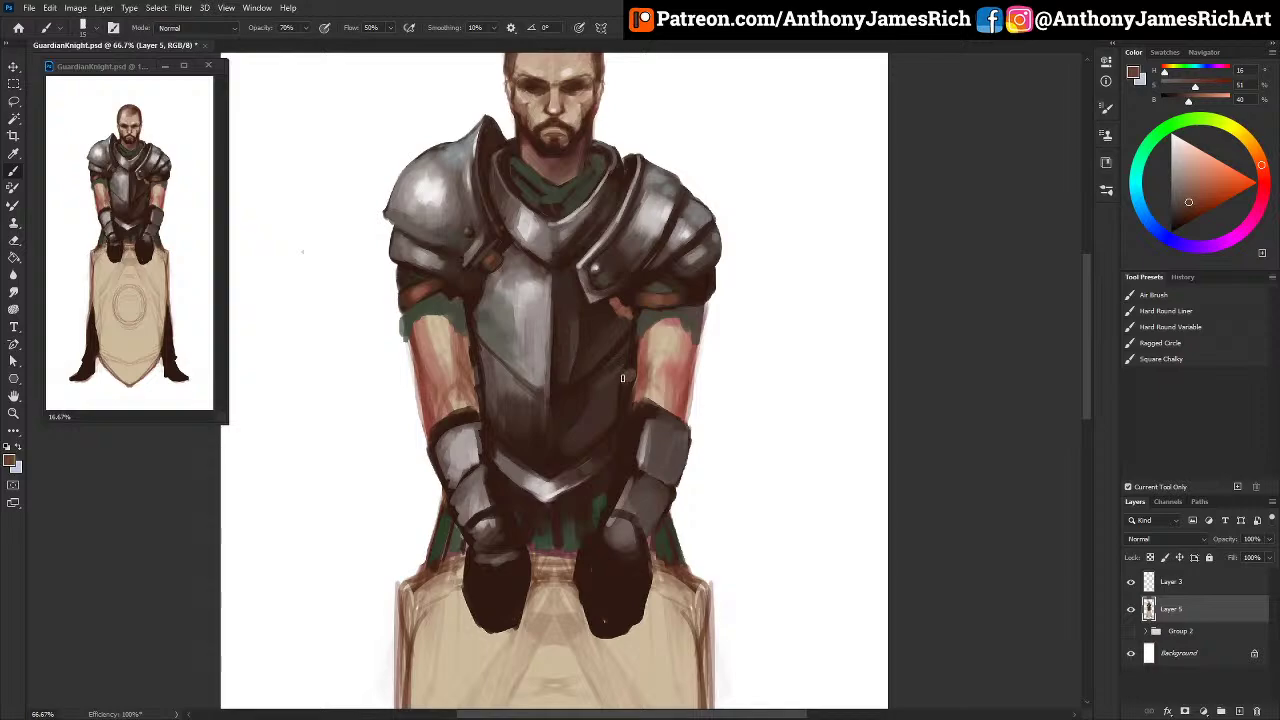
Step: Darken the gap between the viewer-left arm and breastplate, and shape uneven dark hems on both green sleeves
alt+click(480, 365)
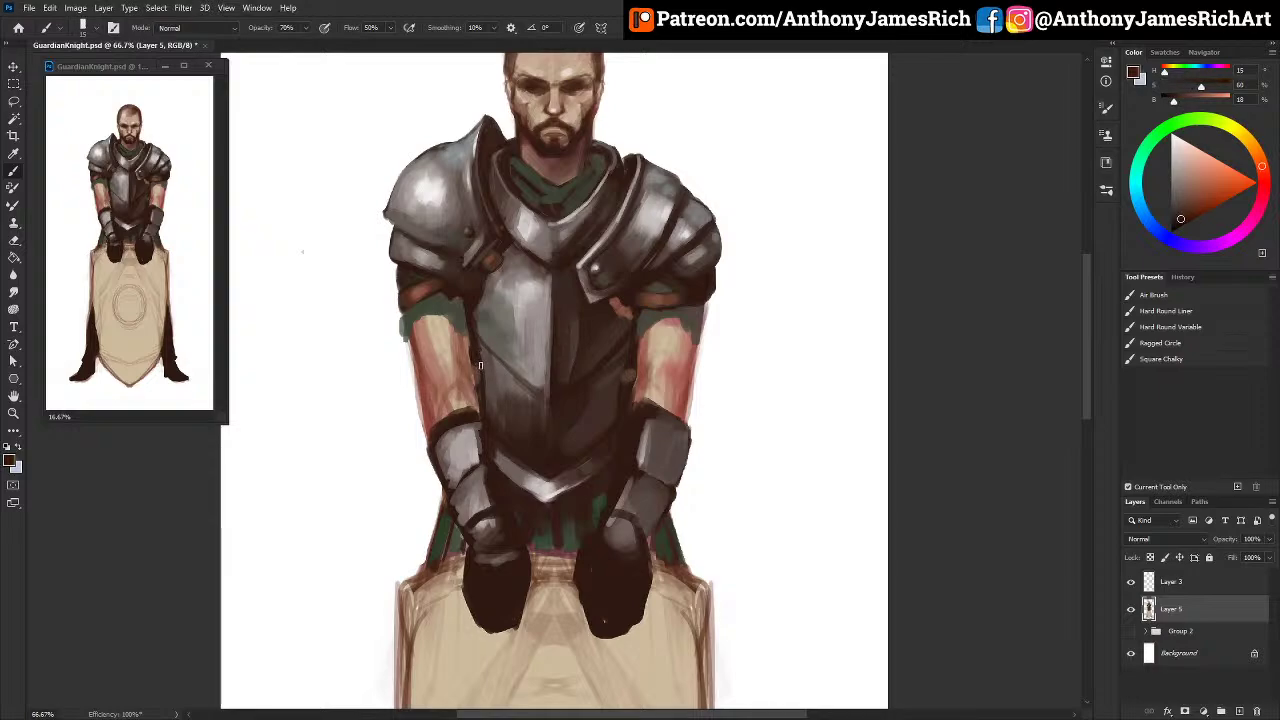
drag(469, 359, 470, 323)
alt+click(638, 392)
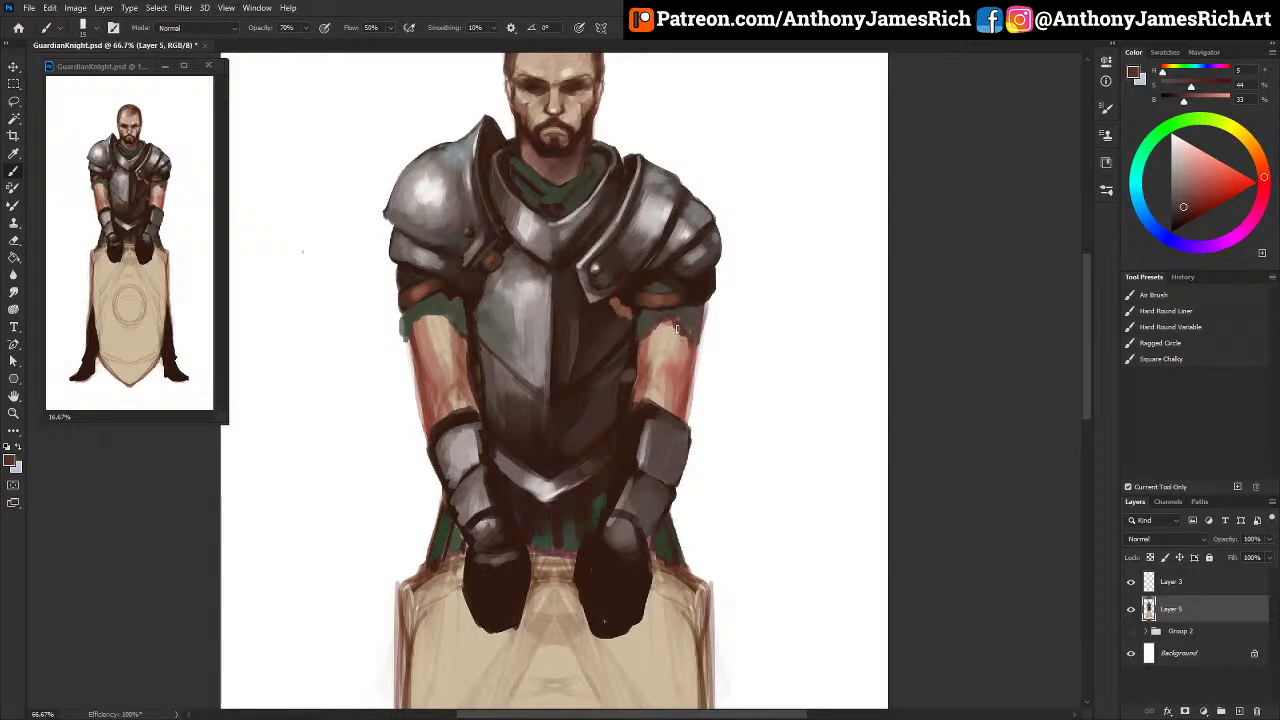
alt+click(411, 328)
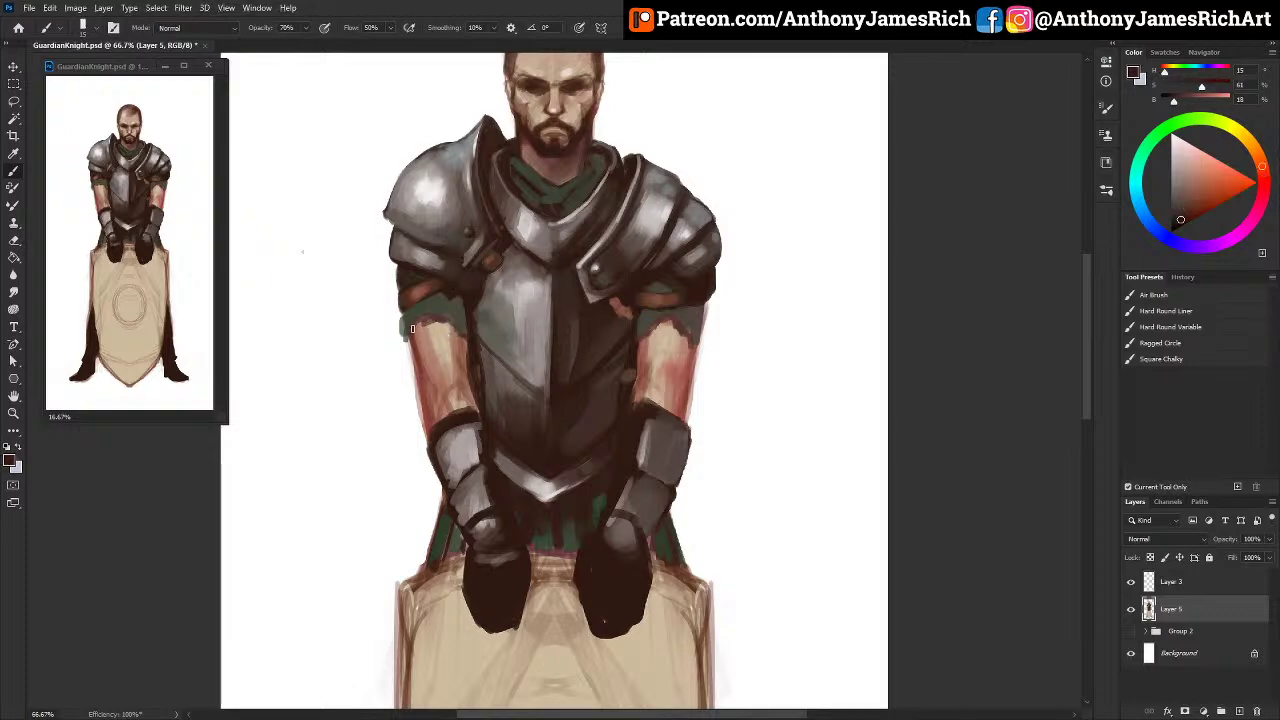
drag(445, 314, 463, 336)
key(bracketright)
Step: Paint reddish-brown shadow along the inner side of the viewer-left forearm using sampled skin tones
alt+click(448, 374)
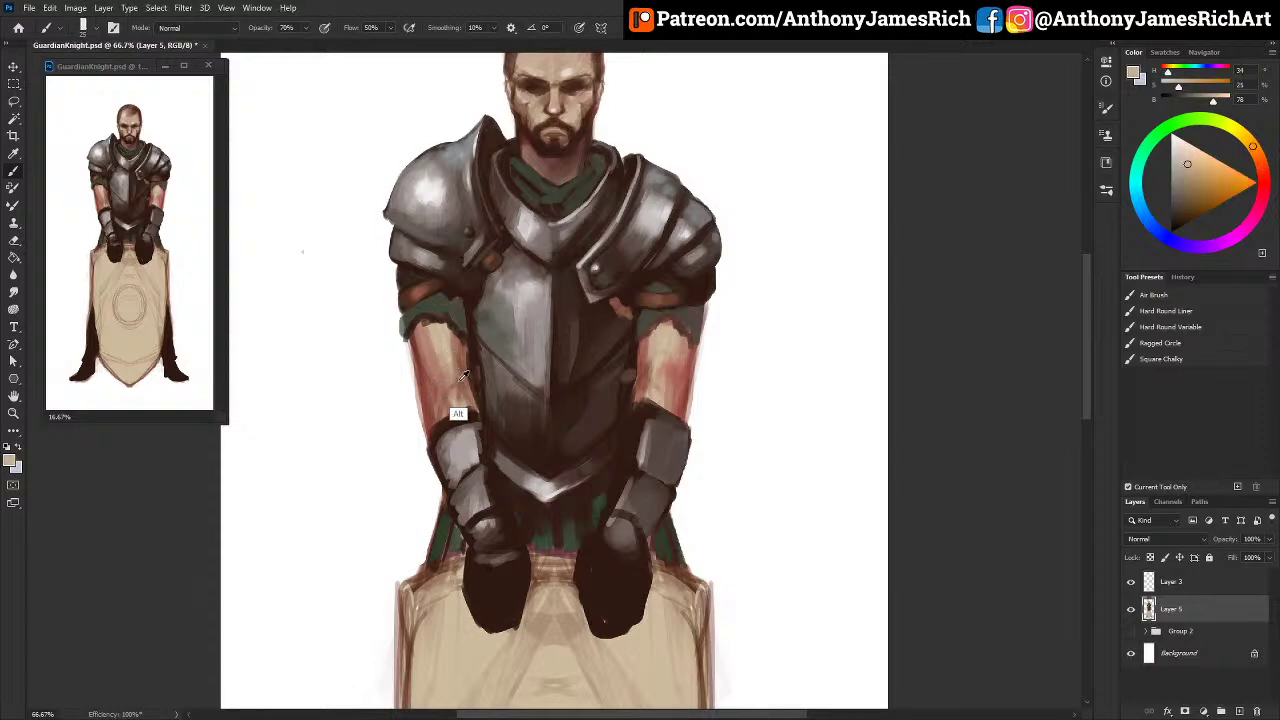
alt+click(428, 396)
alt+click(428, 394)
key(bracketright)
key(bracketright)
mouse_move(454, 356)
mouse_down()
mouse_move(457, 374)
mouse_move(468, 349)
mouse_up()
alt+click(458, 364)
alt+click(466, 383)
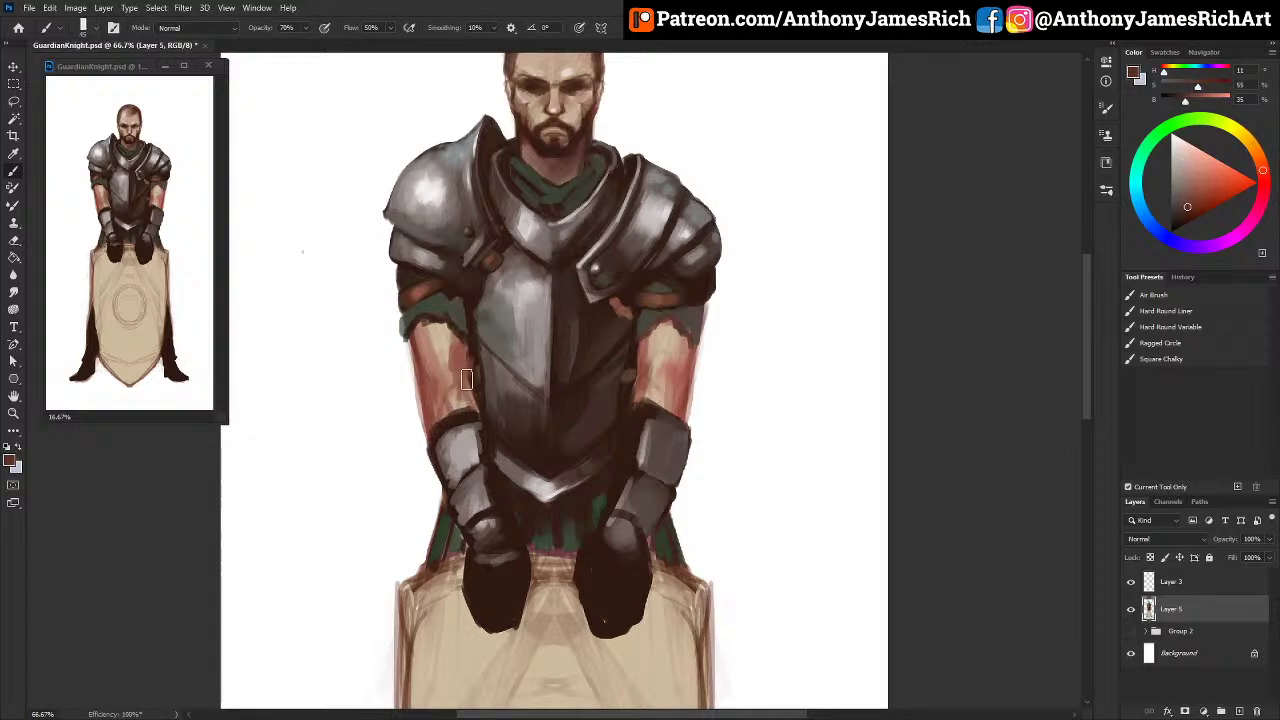
Step: Set the brush opacity to 50%, soften the viewer-left forearm's inner shading, and define the forearm edges with dark brown
alt+click(523, 143)
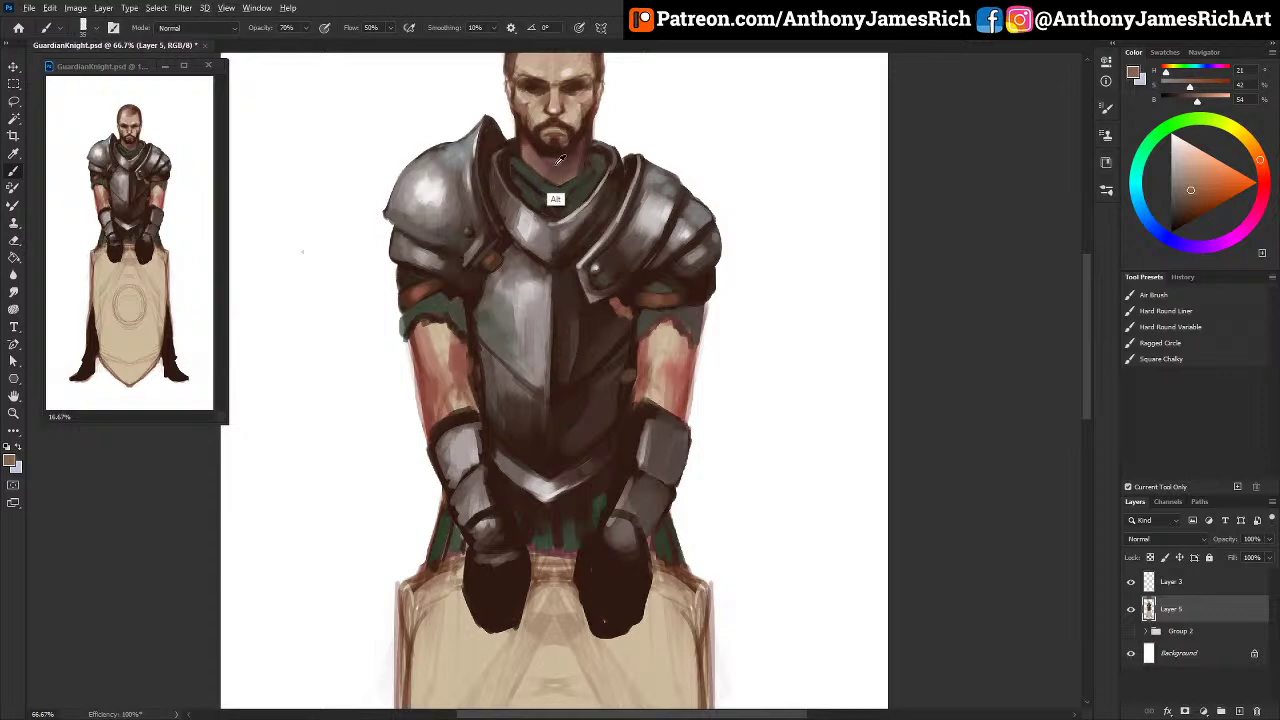
alt+click(488, 428)
key(5)
key(bracketleft)
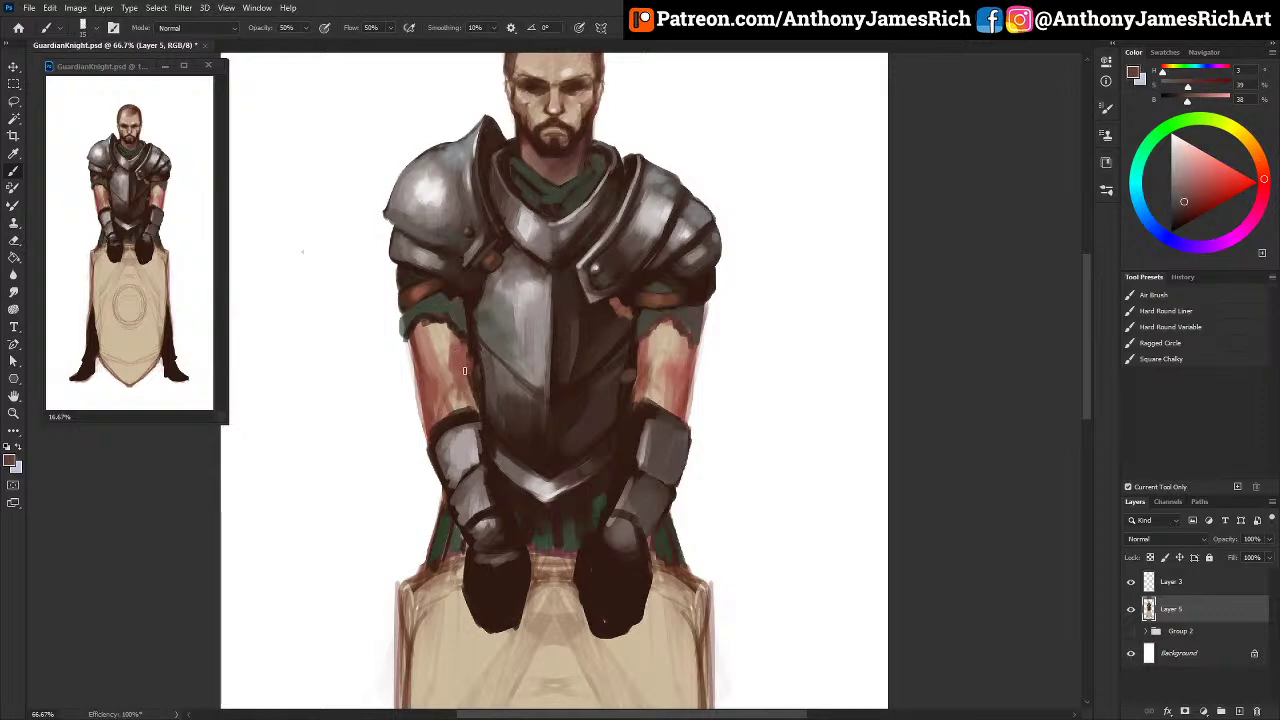
alt+click(472, 338)
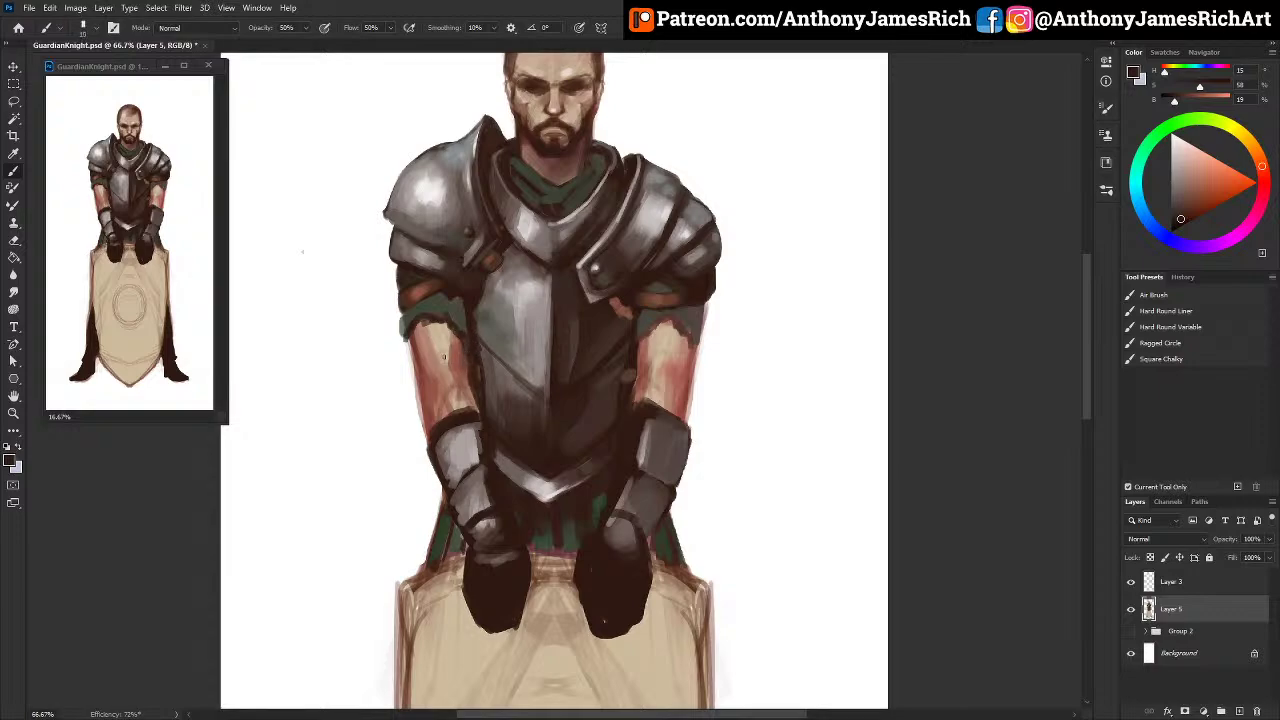
drag(417, 362, 429, 436)
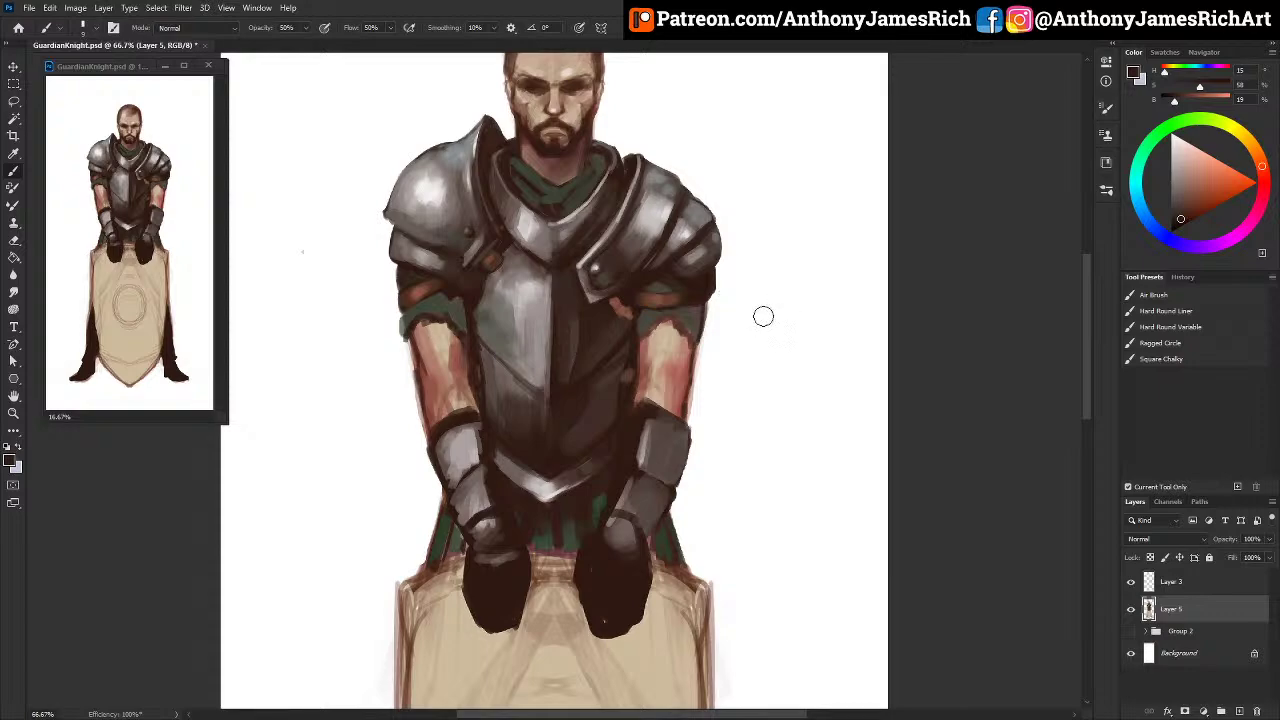
Step: Cover the backs of both gloves with sampled reddish-brown leather colour, painting over the grey at the wrists
key(bracketleft)
key(bracketleft)
key(bracketleft)
alt+click(485, 530)
alt+click(473, 562)
alt+click(430, 289)
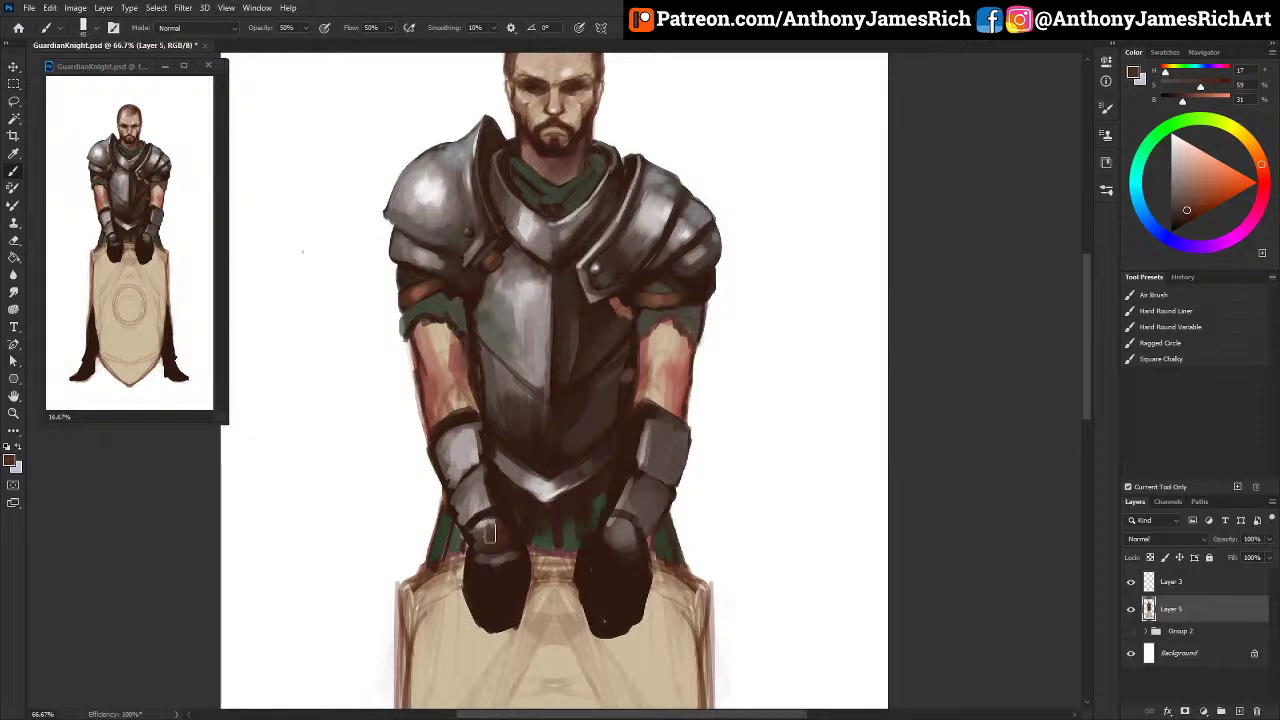
mouse_move(495, 523)
mouse_down()
mouse_move(476, 554)
mouse_move(513, 532)
mouse_up()
key(bracketleft)
key(bracketleft)
key(bracketleft)
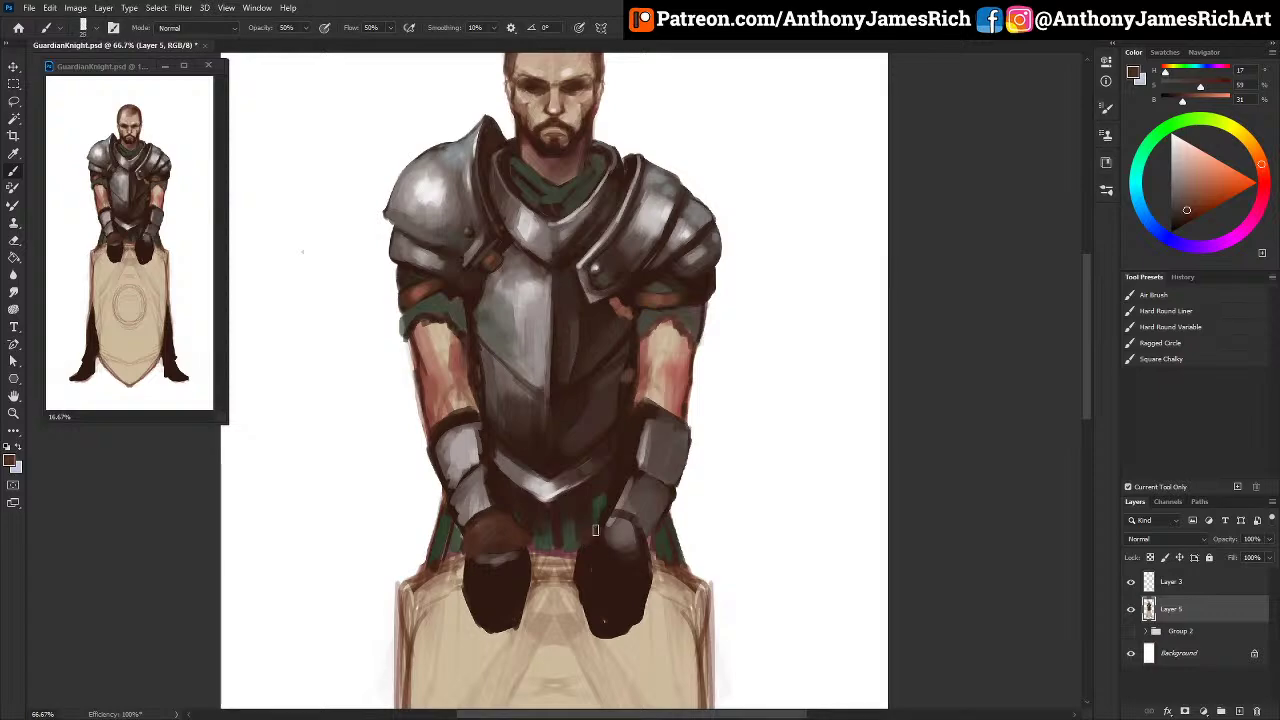
mouse_move(620, 535)
mouse_down()
mouse_move(600, 534)
mouse_move(596, 570)
mouse_up()
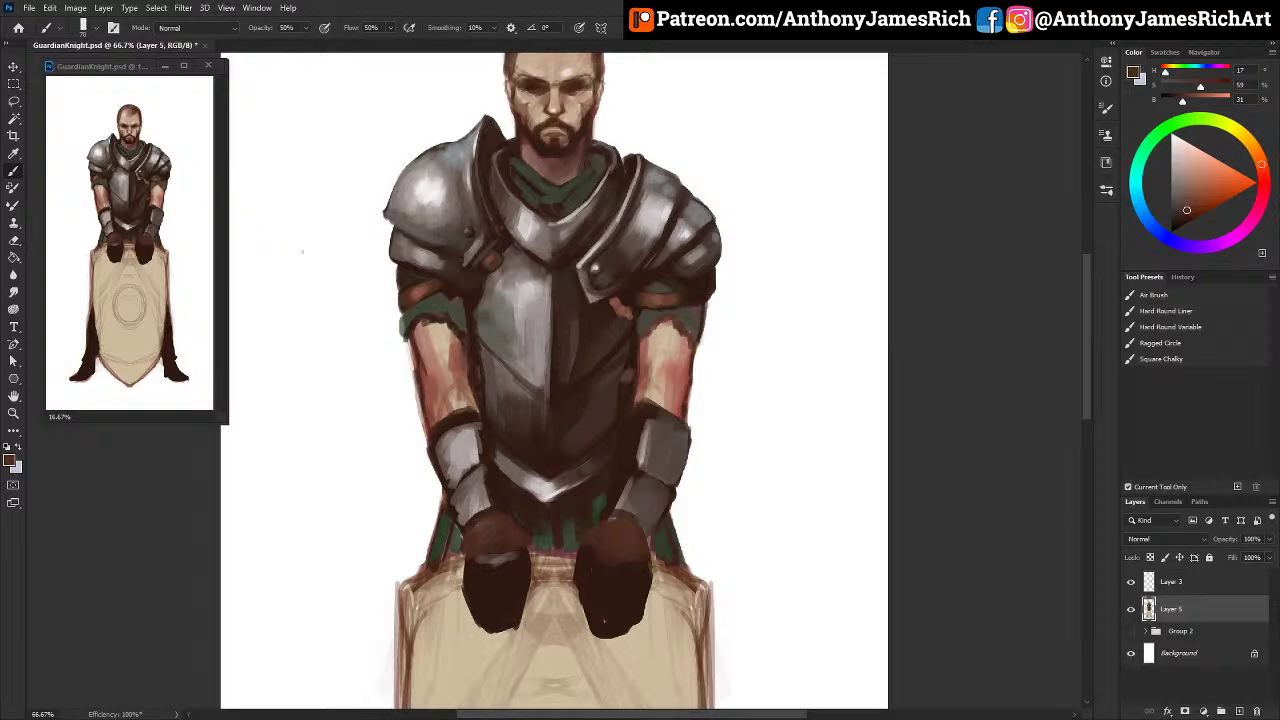
Step: Switch to the browser, examine the plate armor image results for reference, and return to the Photoshop painting
drag(0, 100, 507, 56)
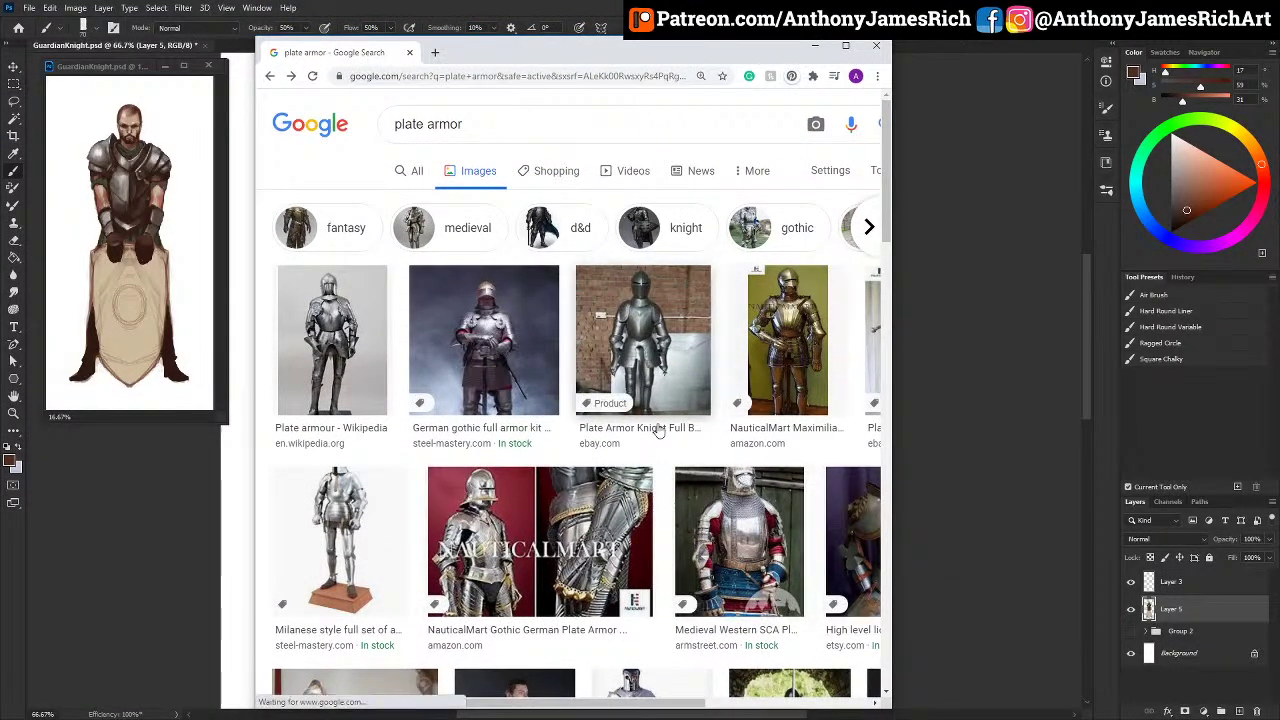
scroll(698, 463, down, 2)
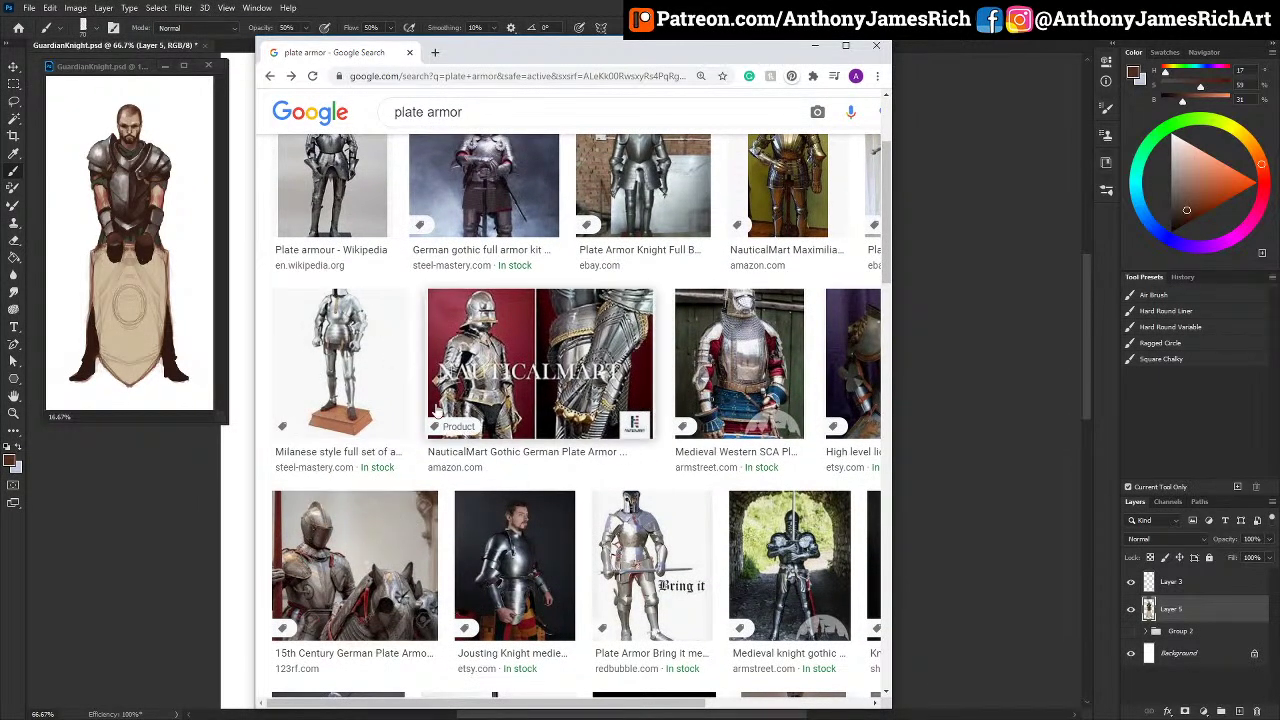
scroll(765, 122, up, 1)
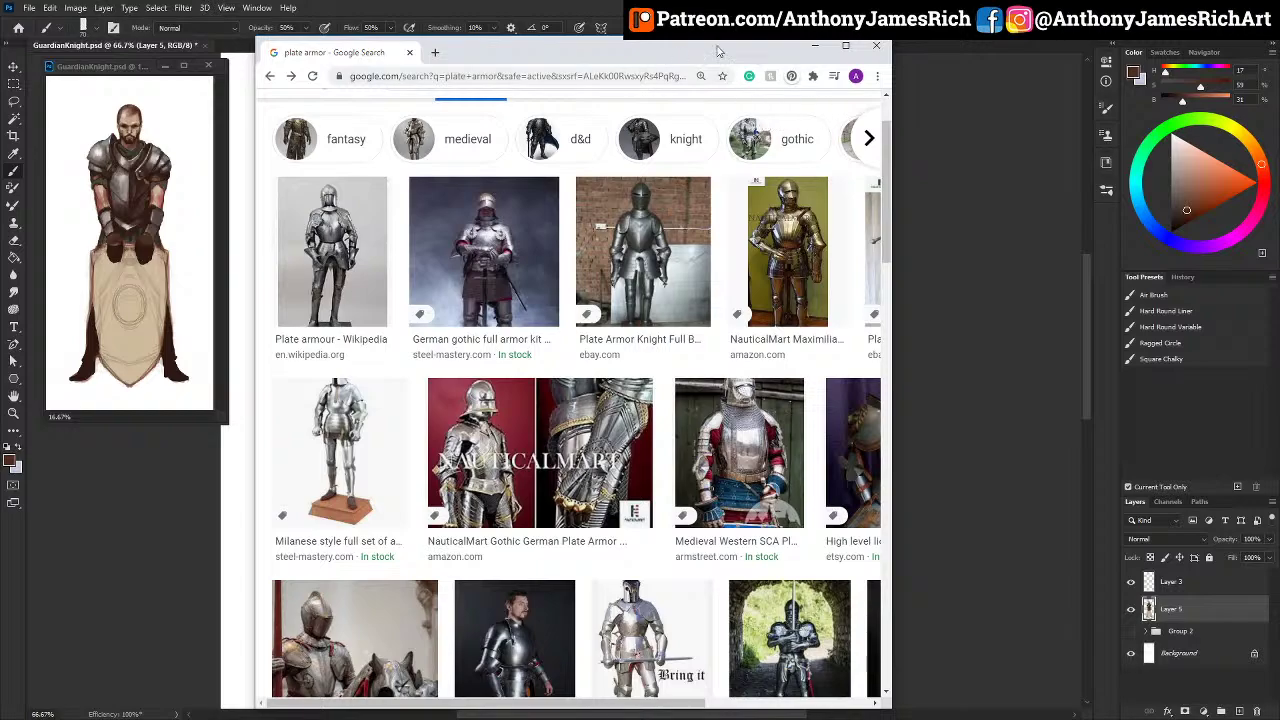
click(815, 46)
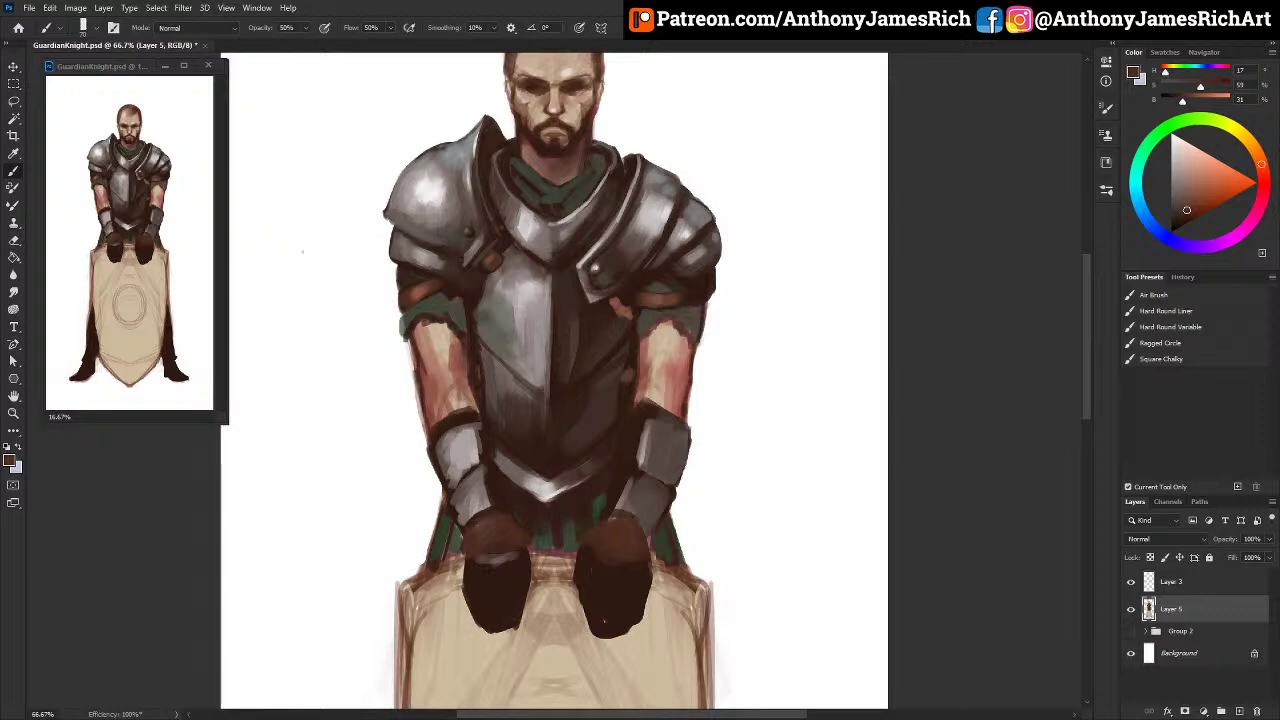
Step: Refine the shadowed half of the breastplate with sampled tones and brighten the highlight on the viewer-left pauldron with near-white
alt+click(536, 270)
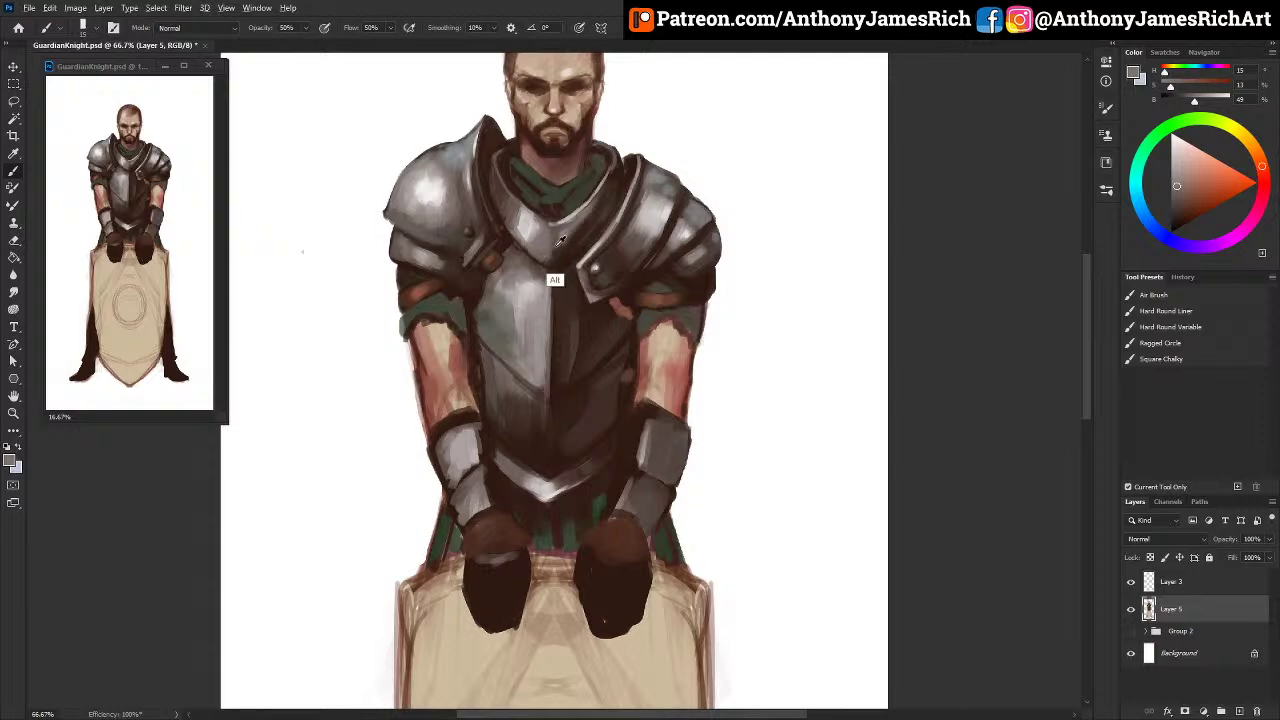
alt+click(556, 279)
alt+click(591, 379)
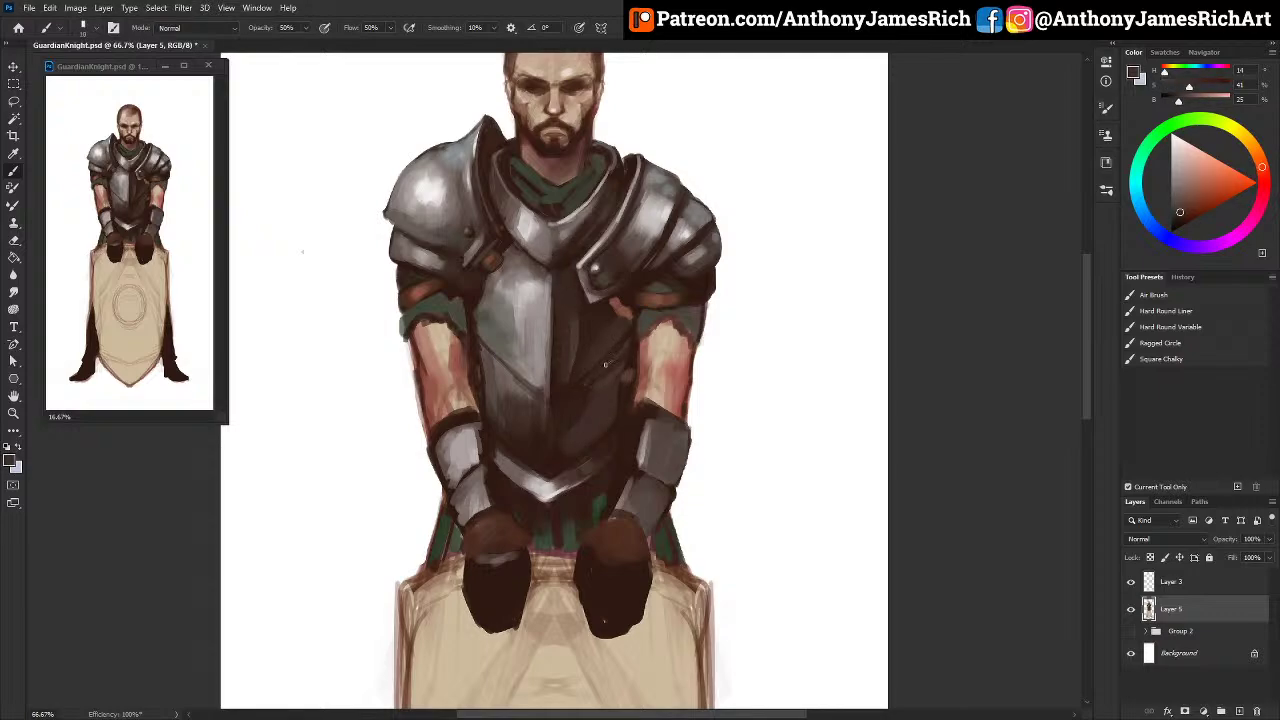
alt+click(436, 180)
drag(436, 180, 414, 192)
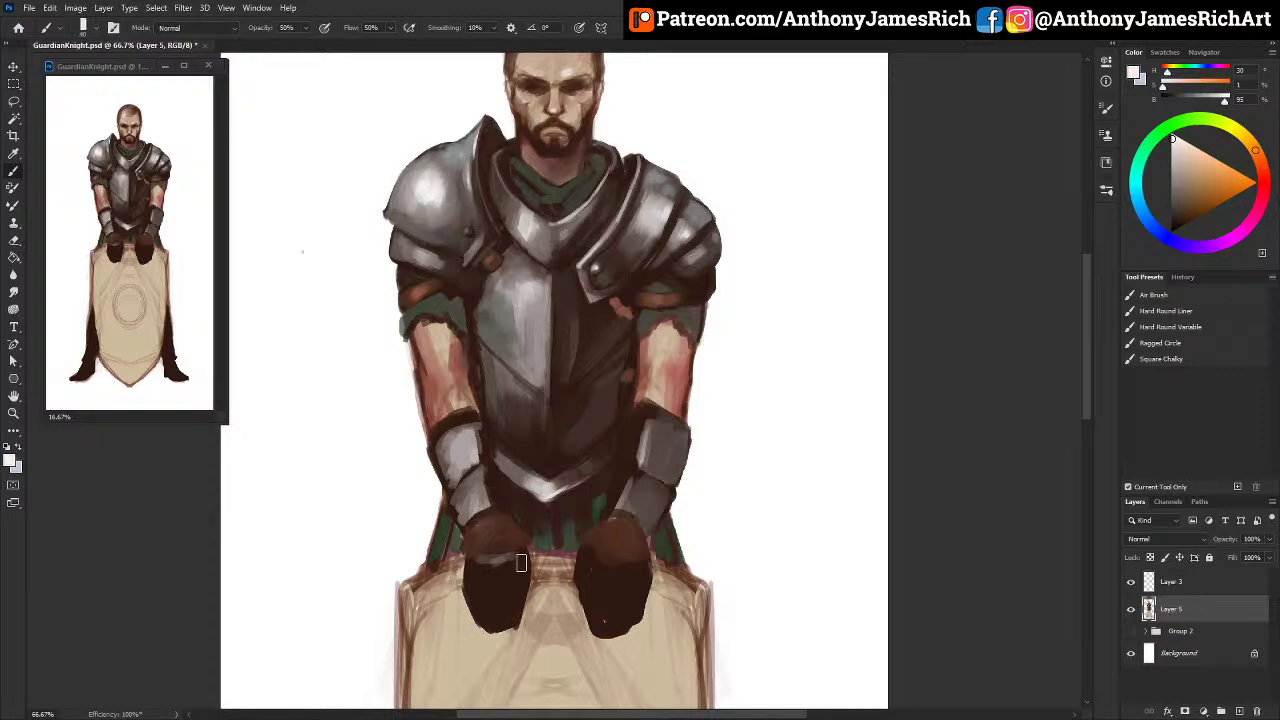
Step: Touch up the neck plate and its shadowed borders with dark browns sampled from the armour
alt+click(469, 355)
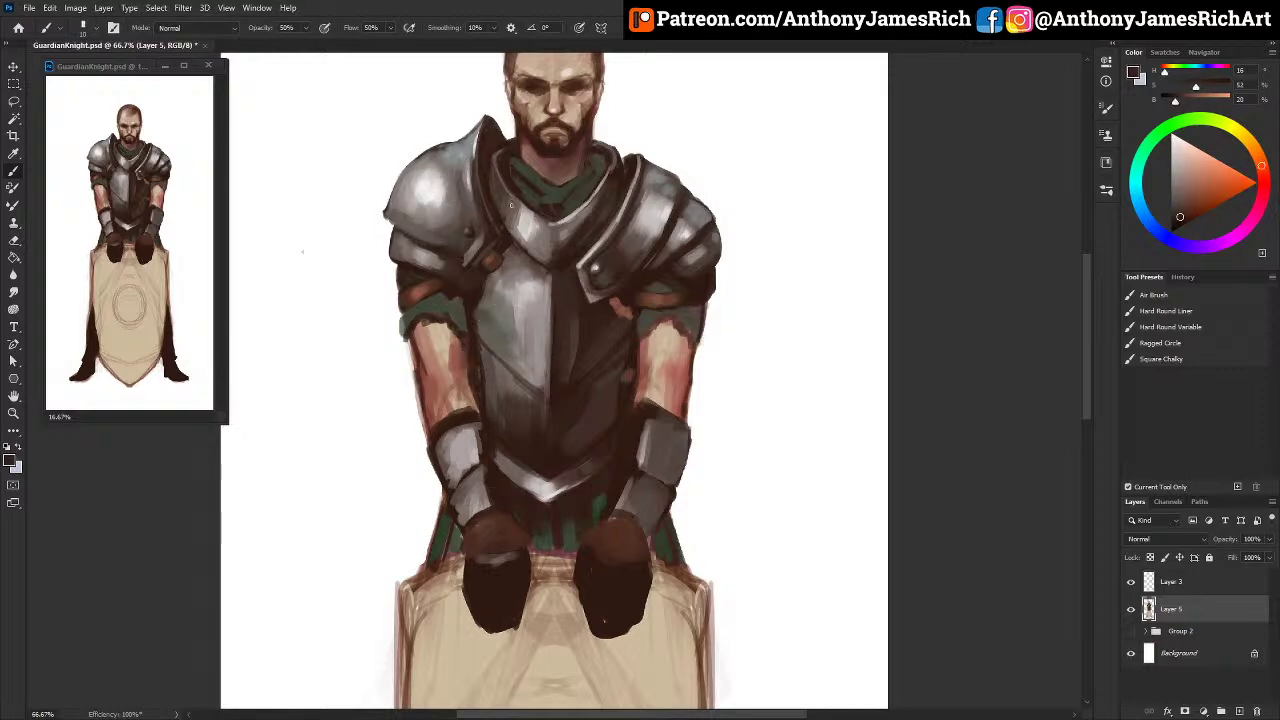
alt+click(508, 245)
key(])
alt+click(584, 224)
key(bracketright)
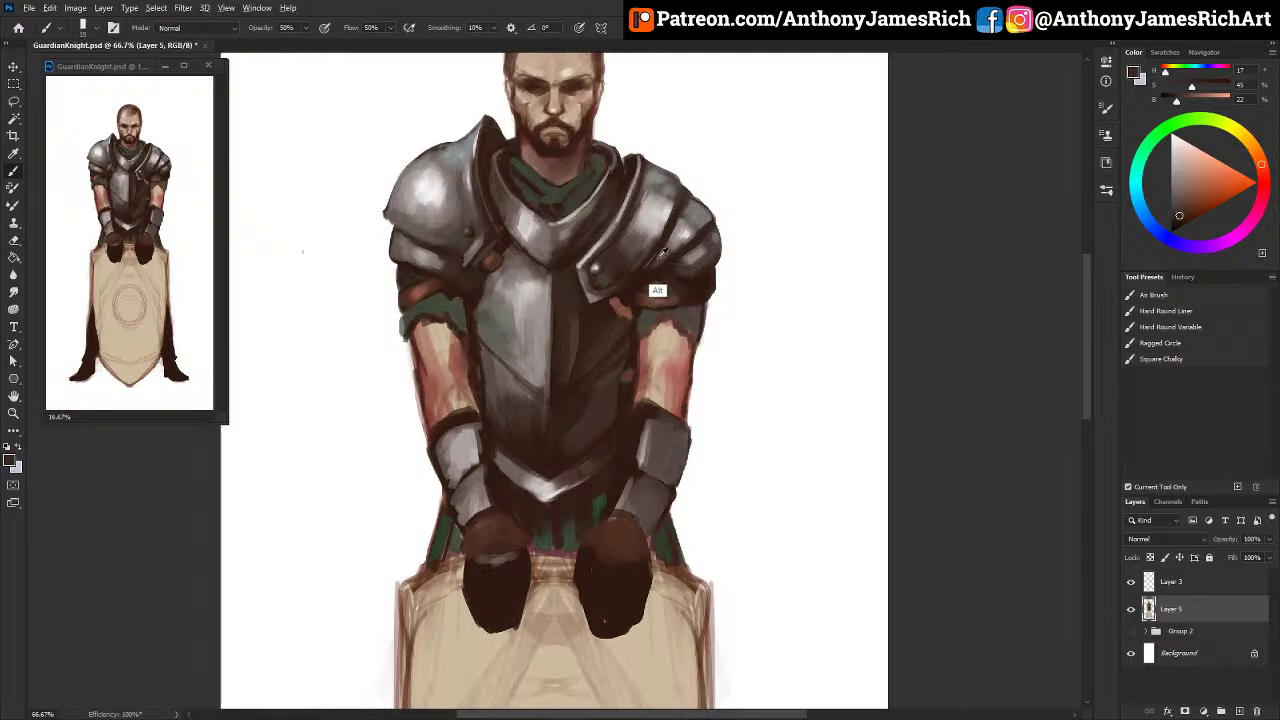
Step: Deepen the shadows between the plates of the viewer-right pauldron with a larger brush and sampled dark brown
alt+click(666, 300)
key(bracketright)
key(bracketright)
key(bracketright)
key(bracketright)
key(bracketright)
drag(668, 250, 674, 230)
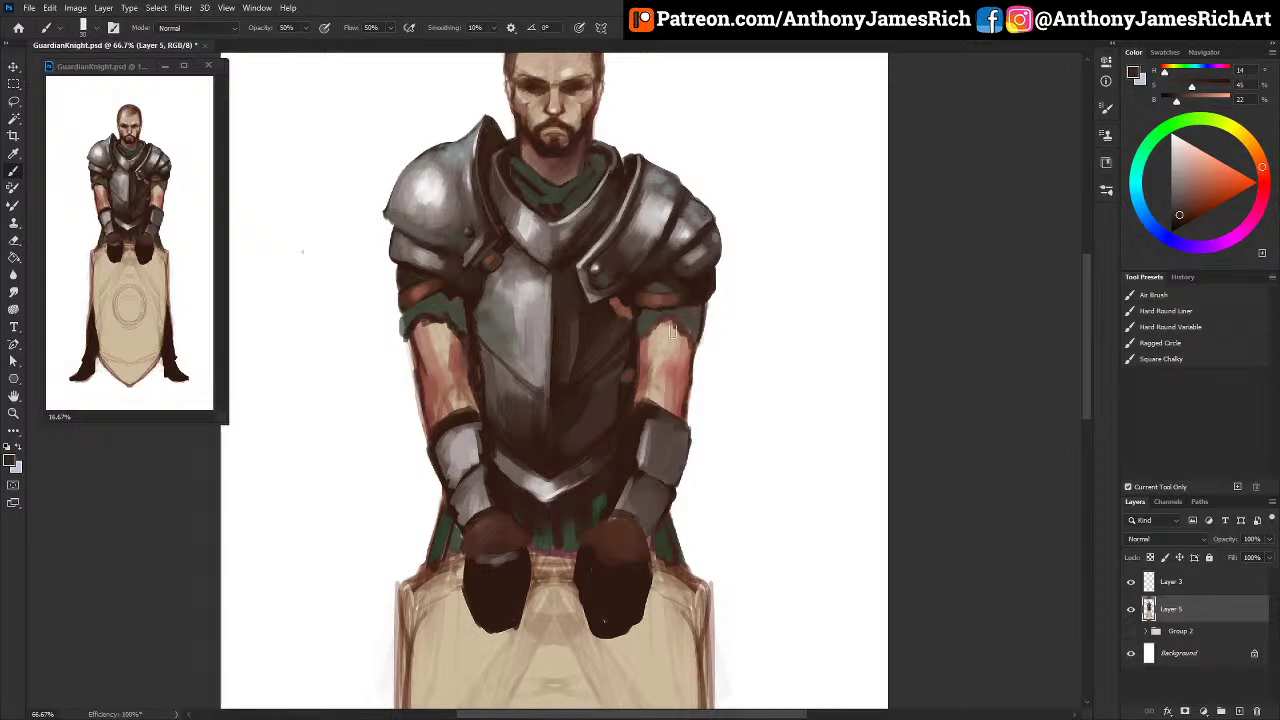
Step: Paint small reddish-brown leather straps along the inner edges of both forearm guards using sampled skin and shadow tones
alt+click(636, 455)
alt+click(627, 468)
alt+click(598, 569)
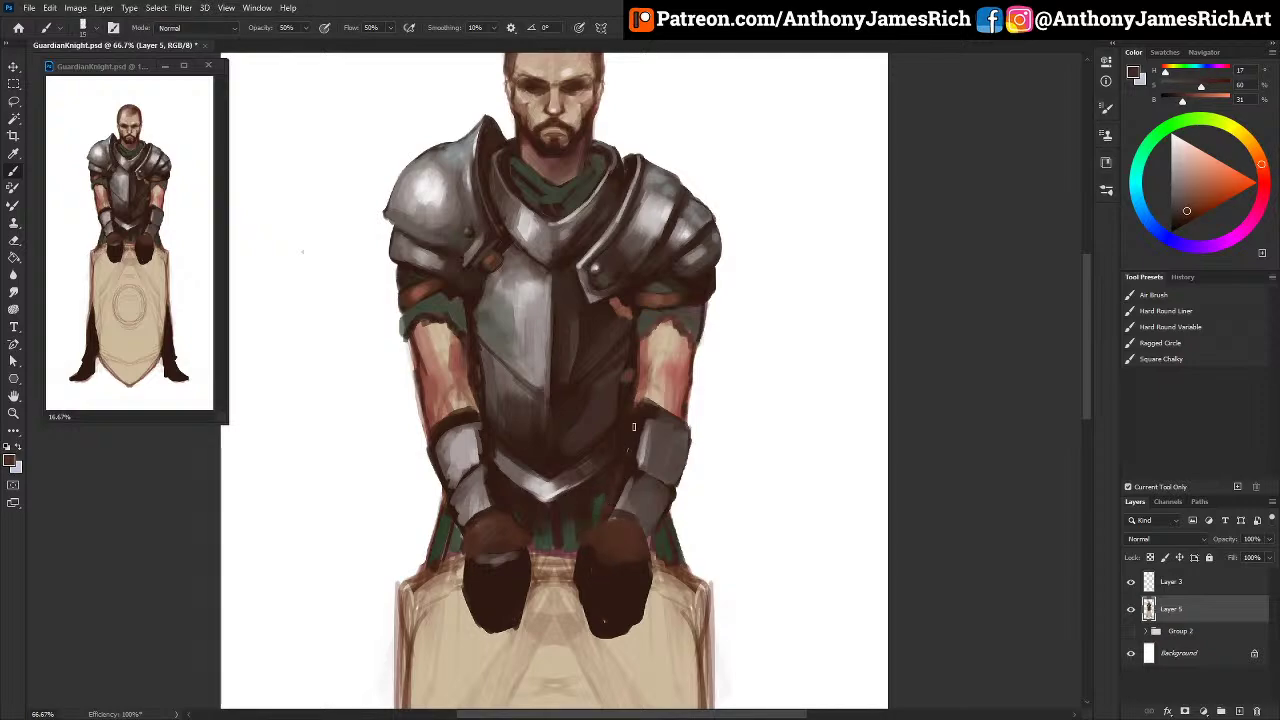
alt+click(655, 330)
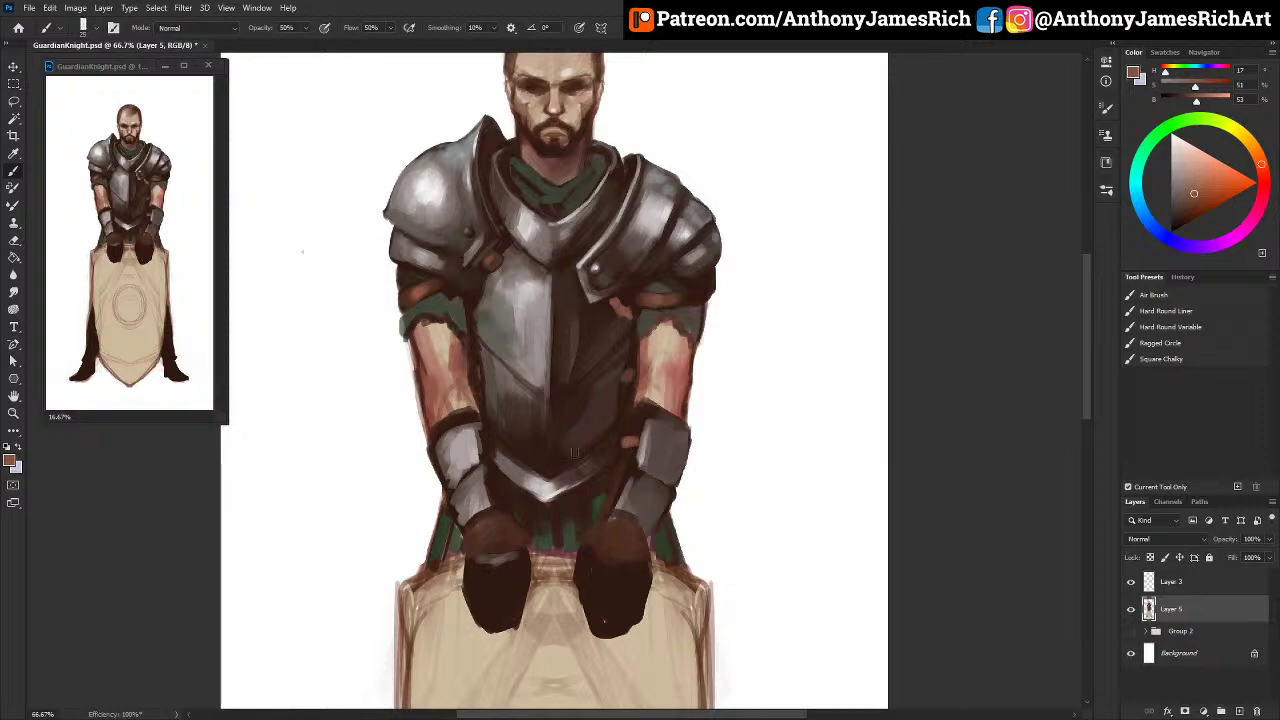
alt+click(483, 423)
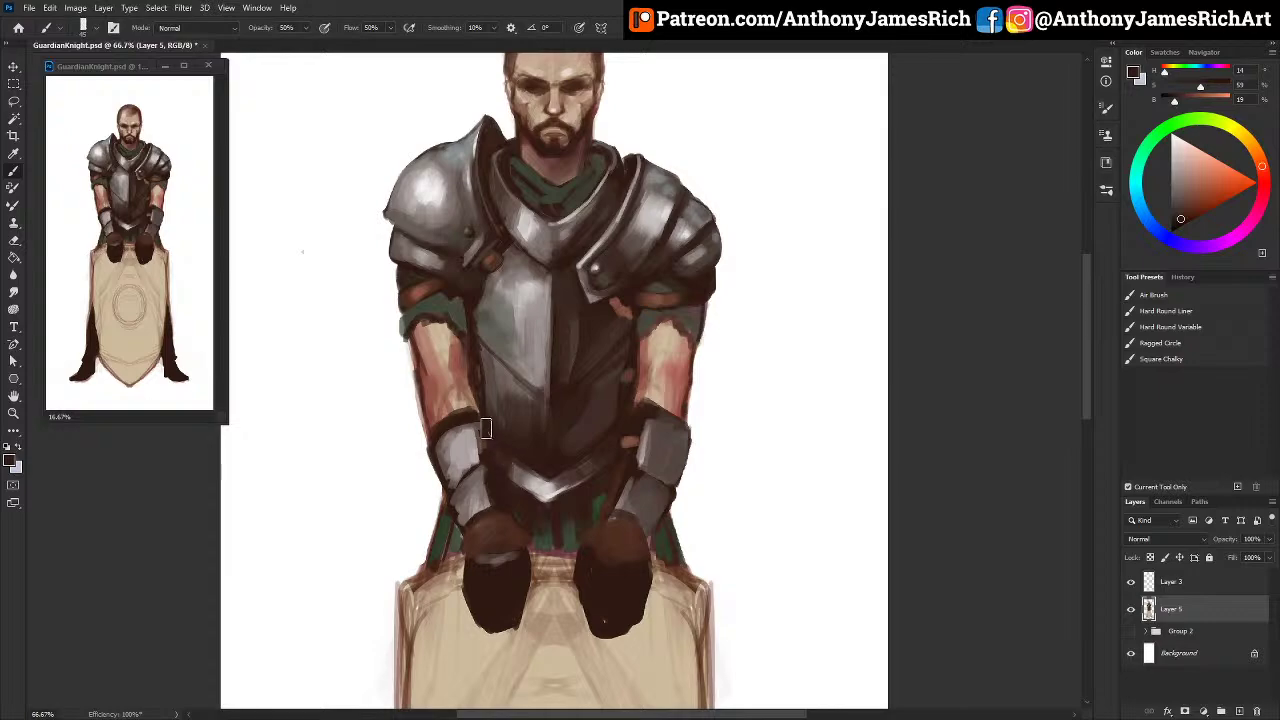
alt+click(623, 477)
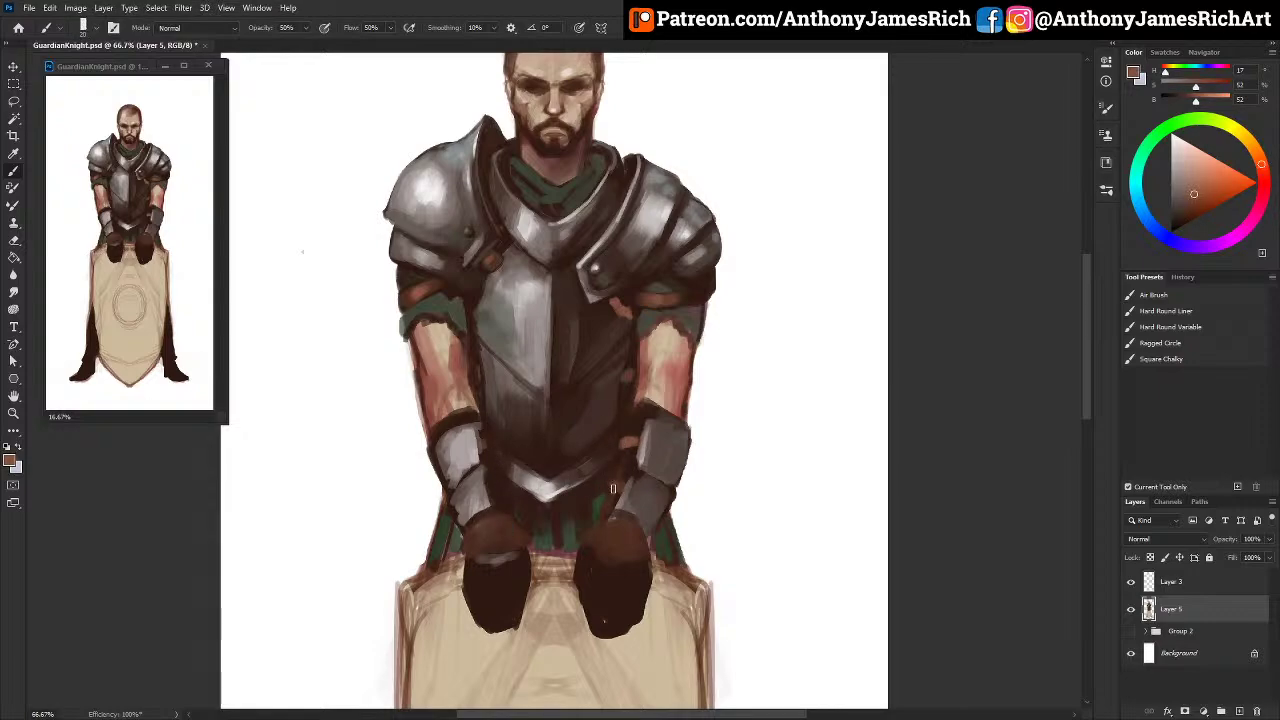
alt+click(497, 513)
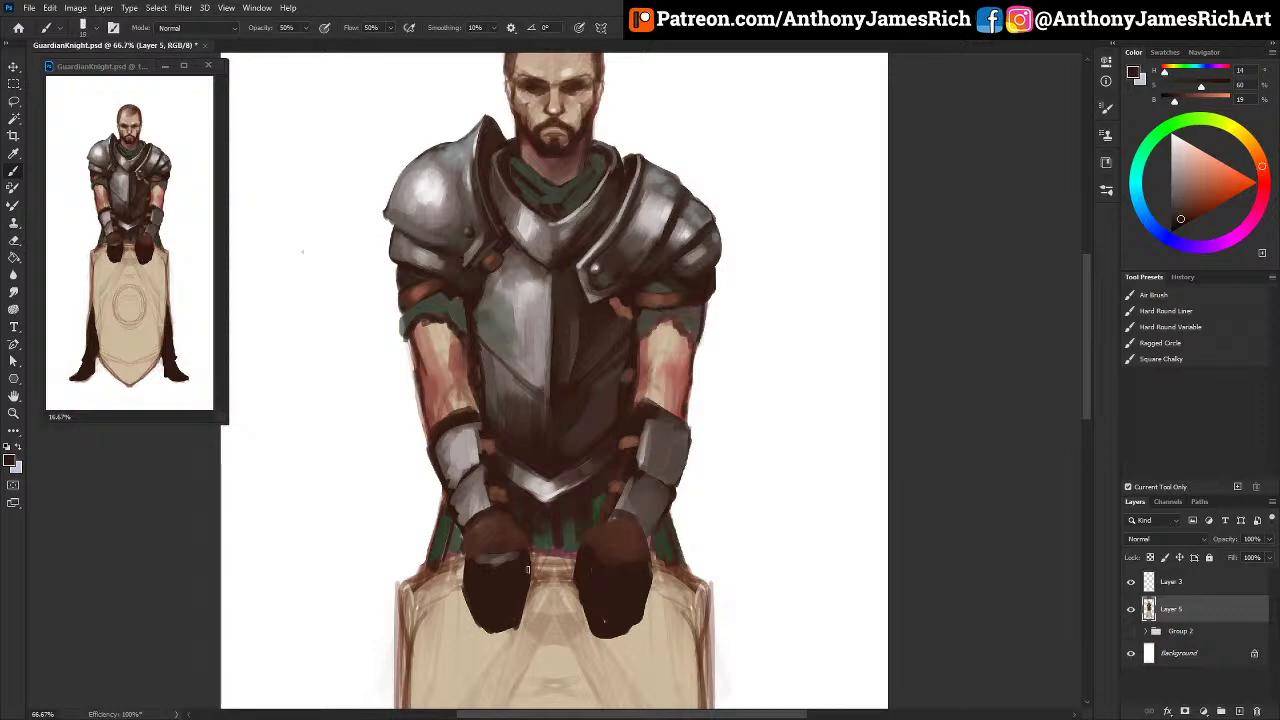
Step: Define brown fingers on both dark gloves and trim the fingertips' outline with the shield's beige
alt+click(503, 540)
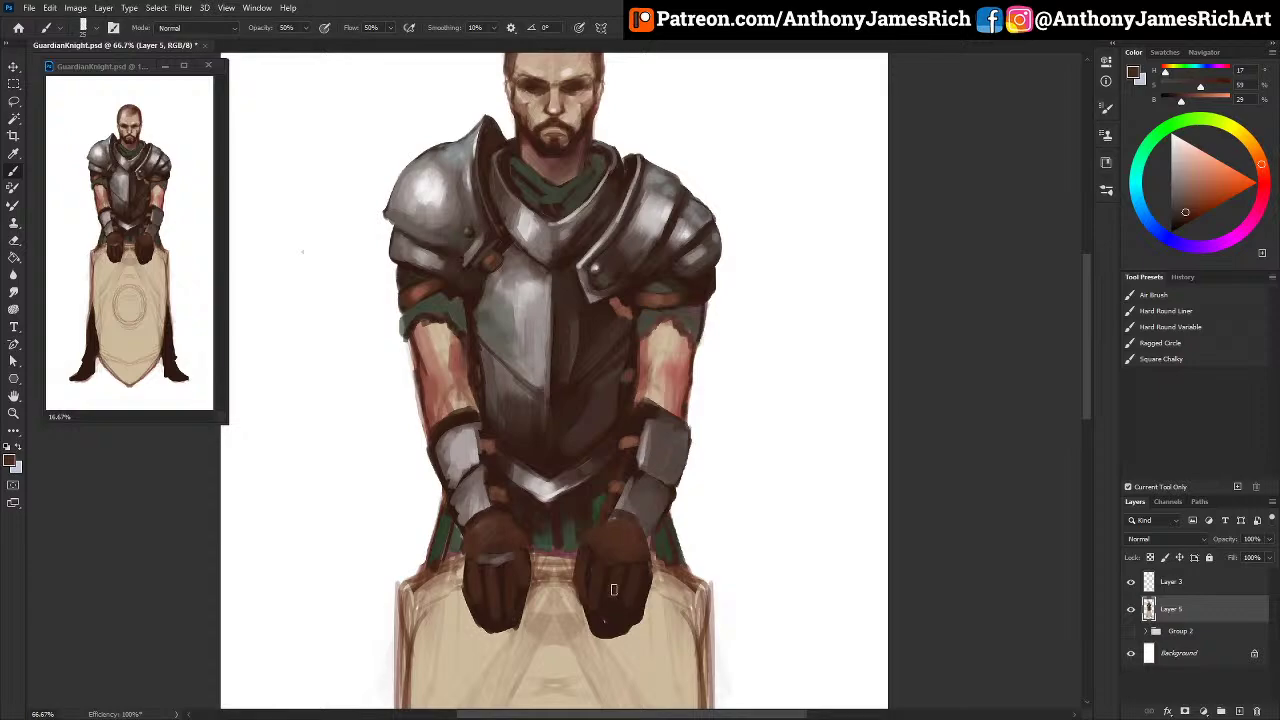
alt+click(461, 611)
mouse_move(473, 615)
mouse_down()
mouse_move(521, 624)
mouse_move(540, 591)
mouse_move(567, 582)
mouse_move(543, 587)
mouse_move(547, 572)
mouse_move(574, 589)
mouse_move(598, 577)
mouse_move(611, 601)
mouse_move(575, 608)
mouse_move(612, 626)
mouse_move(652, 581)
mouse_move(627, 628)
mouse_move(584, 631)
mouse_move(618, 627)
mouse_up()
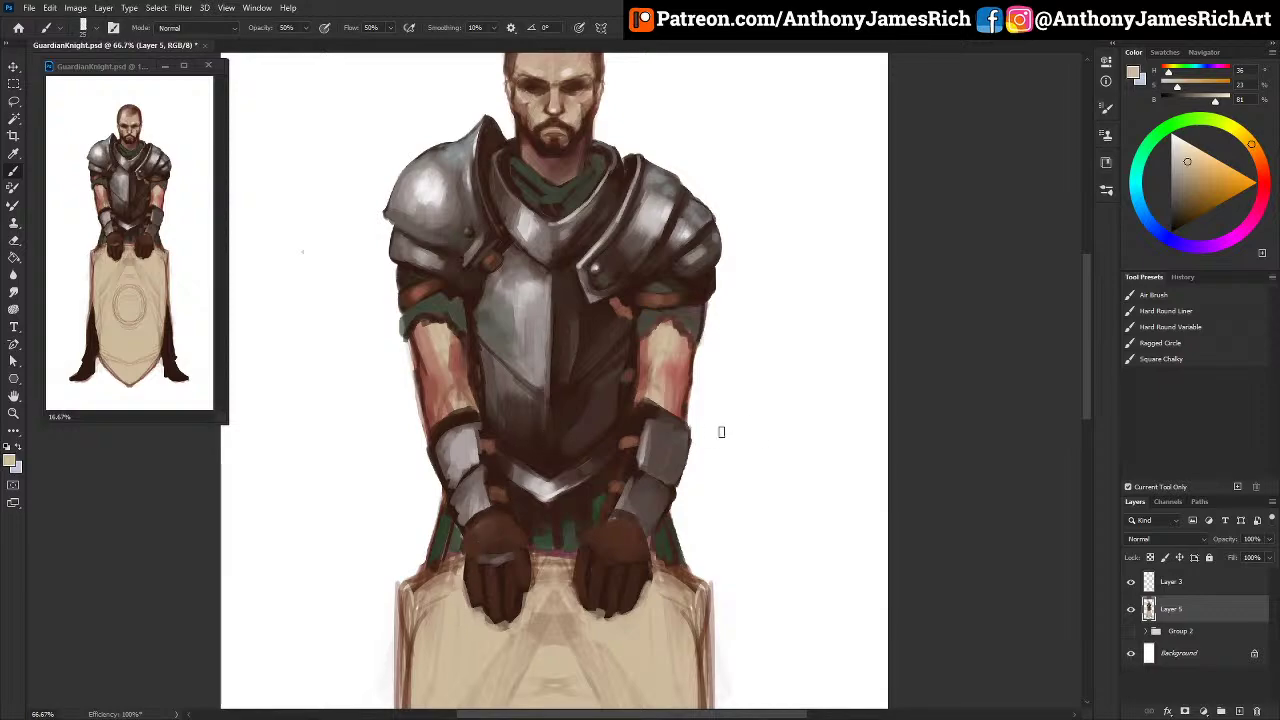
Step: Sketch a small torso with chest and shoulder forms in dark brown on the blank background beside the head
scroll(720, 431, up, 3)
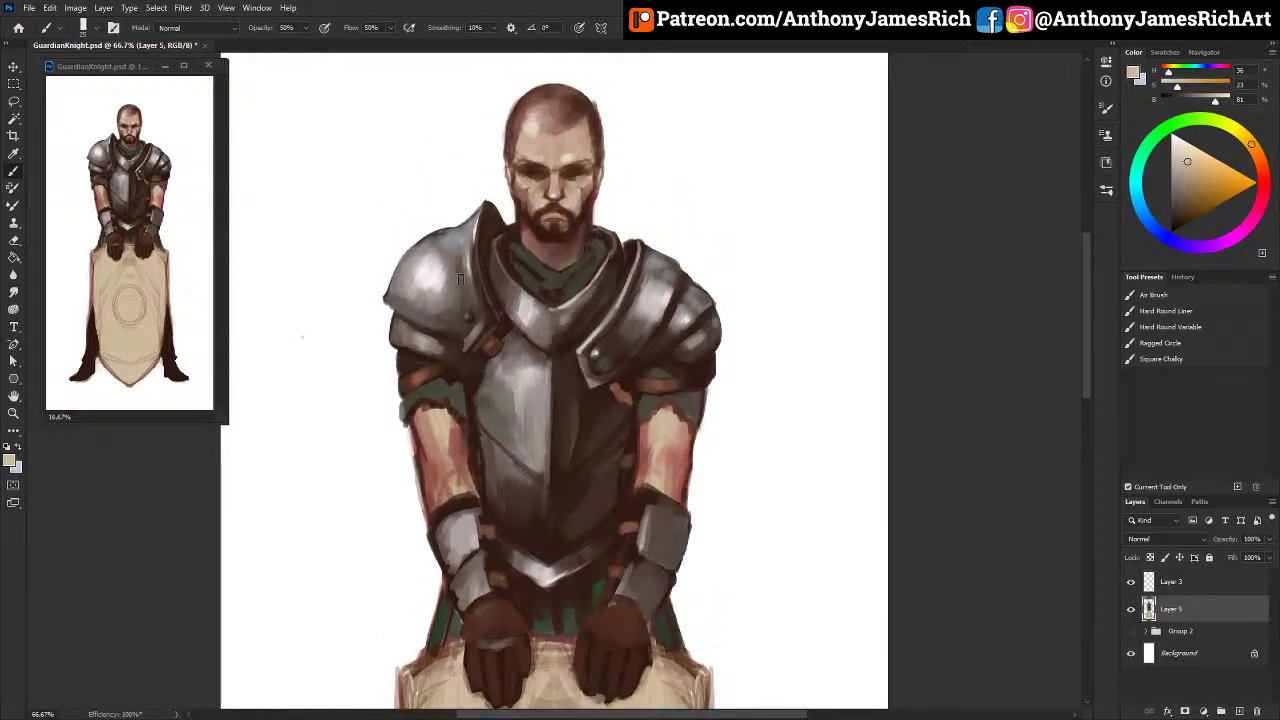
alt+click(480, 229)
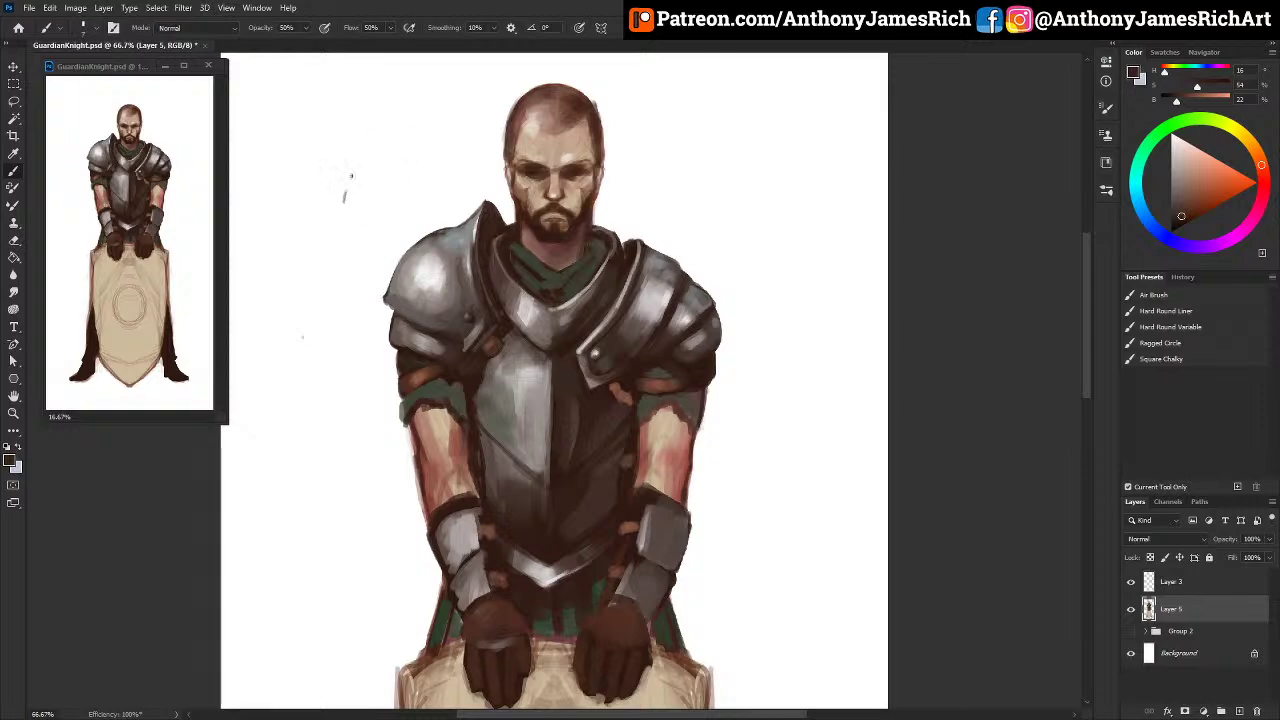
drag(351, 175, 370, 136)
drag(323, 152, 353, 150)
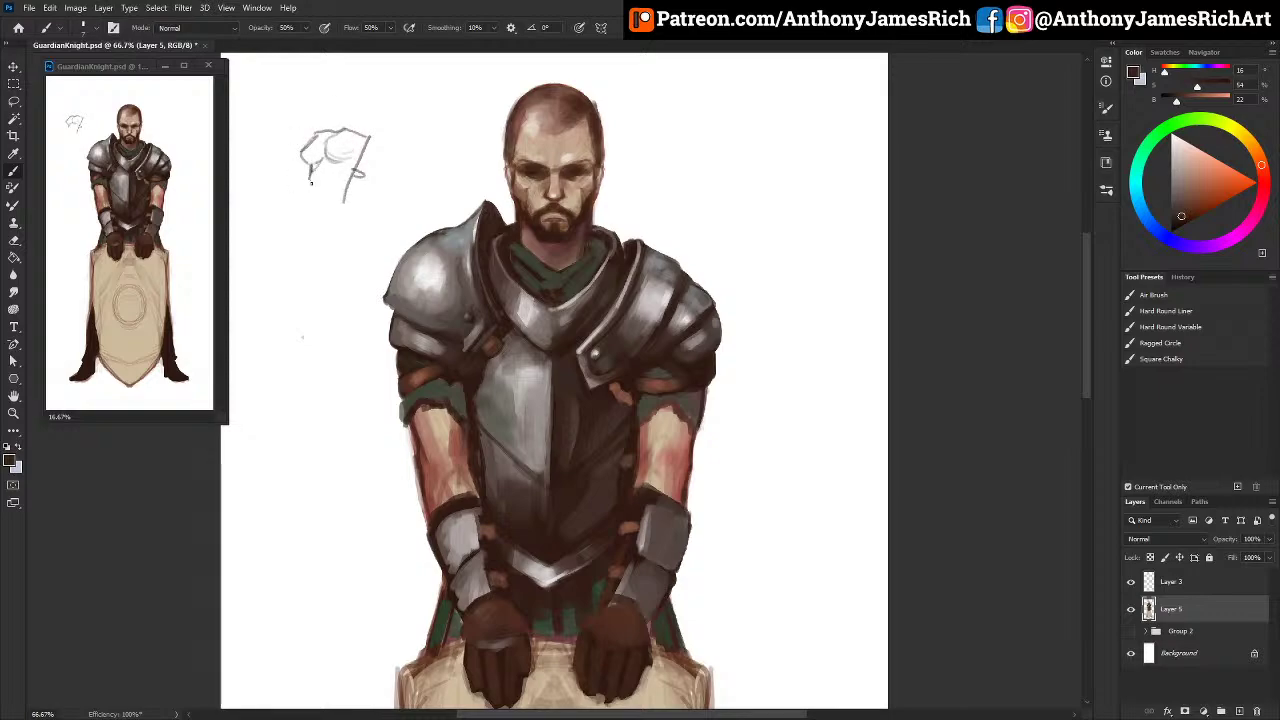
mouse_move(310, 206)
mouse_down()
mouse_move(369, 132)
mouse_move(346, 160)
mouse_up()
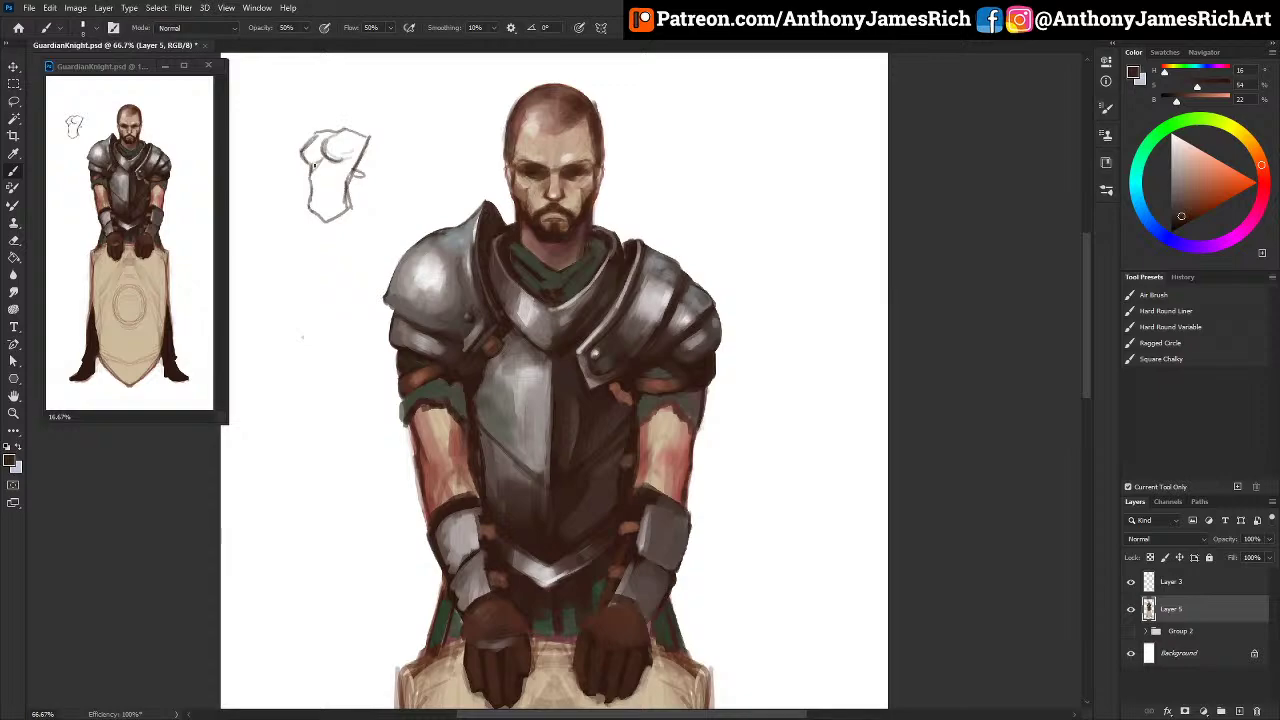
mouse_move(381, 152)
mouse_down()
mouse_move(370, 117)
mouse_move(327, 117)
mouse_move(300, 140)
mouse_up()
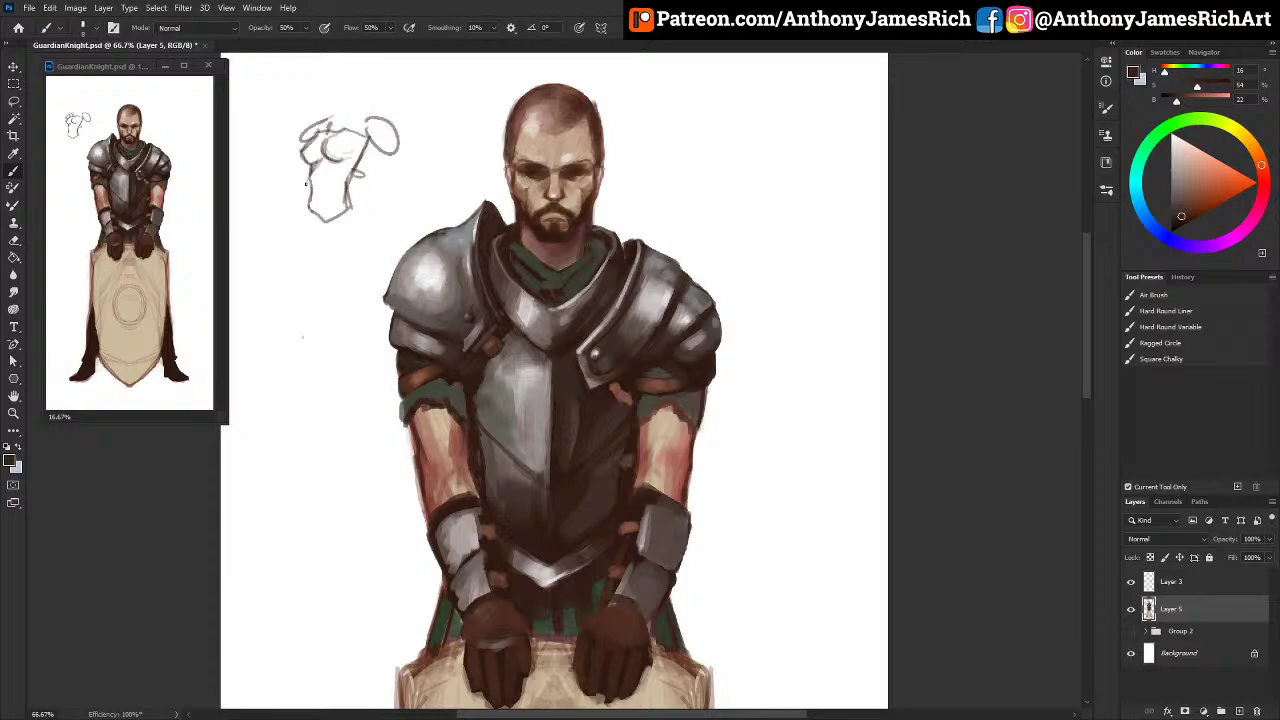
Step: Erase the small torso sketch beside the head with an enlarged brush
key(bracketright)
key(bracketright)
key(bracketright)
key(bracketright)
key(bracketleft)
key(bracketleft)
key(bracketright)
key(bracketright)
key(bracketright)
key(bracketright)
key(bracketright)
key(bracketright)
mouse_move(329, 156)
mouse_down()
mouse_move(304, 151)
mouse_move(330, 200)
mouse_move(394, 137)
mouse_up()
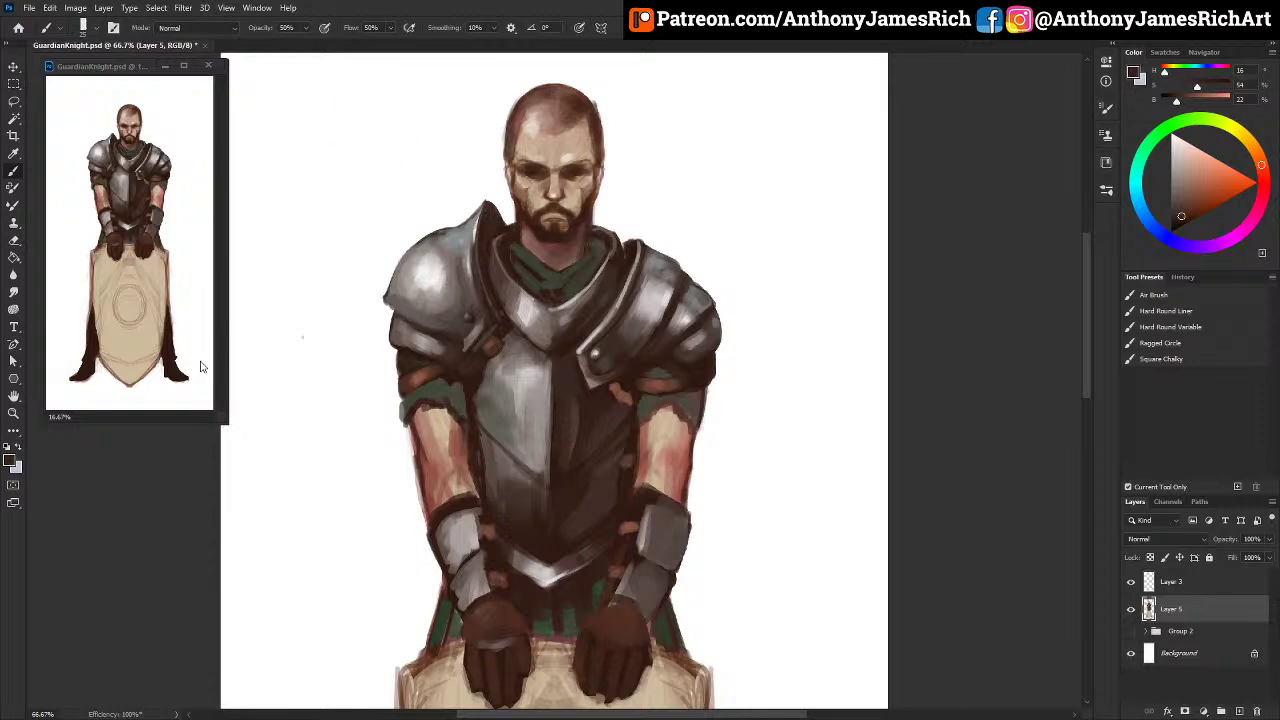
Step: Brighten the lit upper half of the breastplate with near-white vertical highlight strokes
key(x)
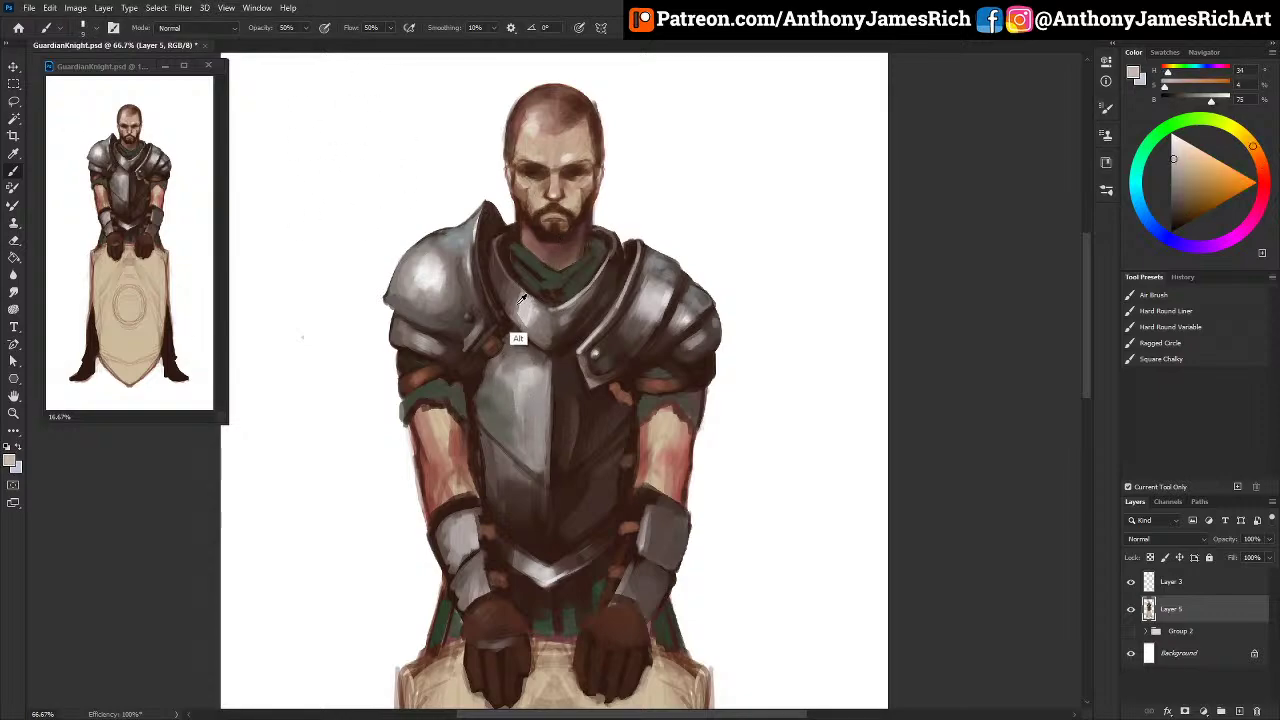
mouse_move(524, 398)
mouse_down()
mouse_move(540, 427)
mouse_move(508, 360)
mouse_up()
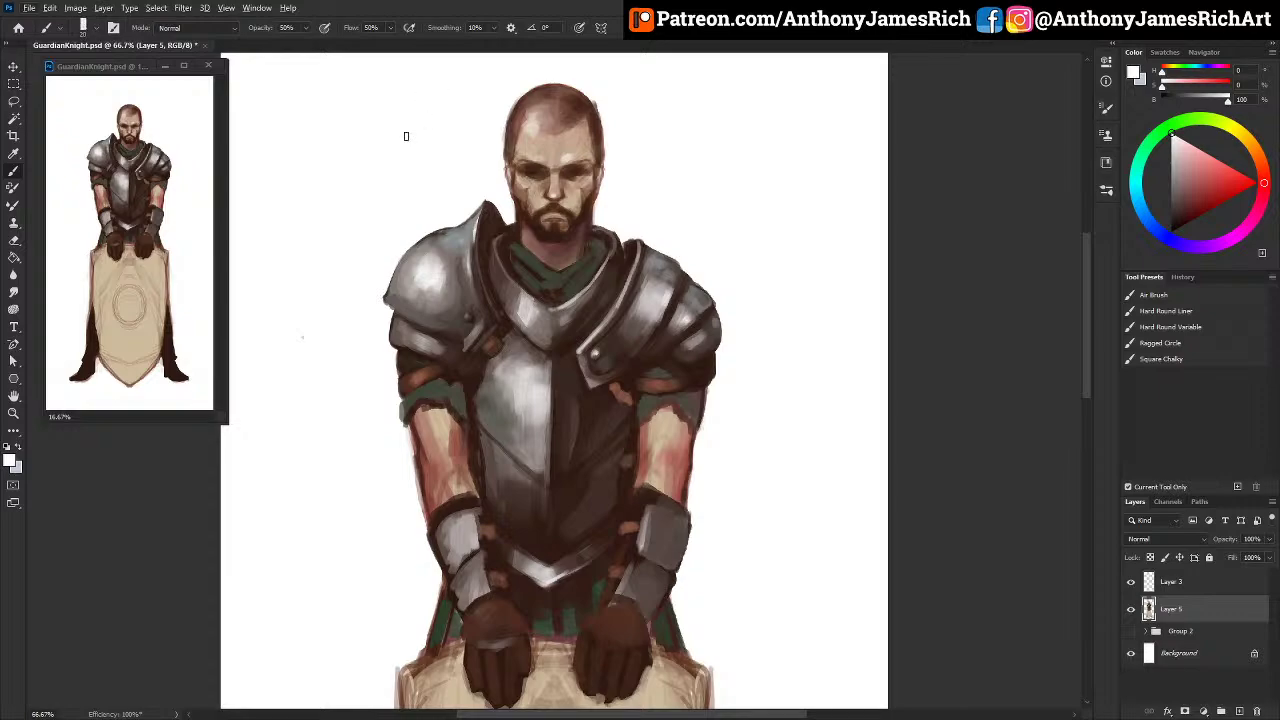
Step: Touch up the viewer-left side of the head with sampled browns and darken the gap beside the upper breastplate
alt+click(513, 162)
alt+click(509, 157)
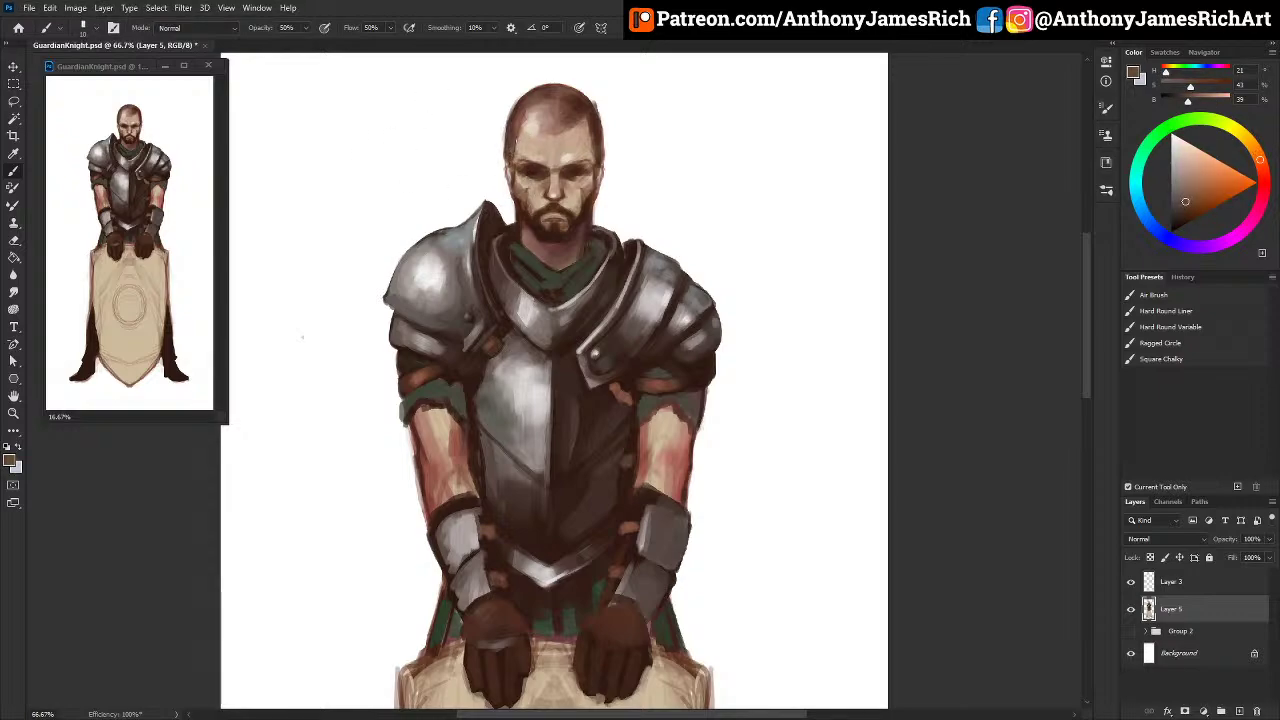
alt+click(525, 103)
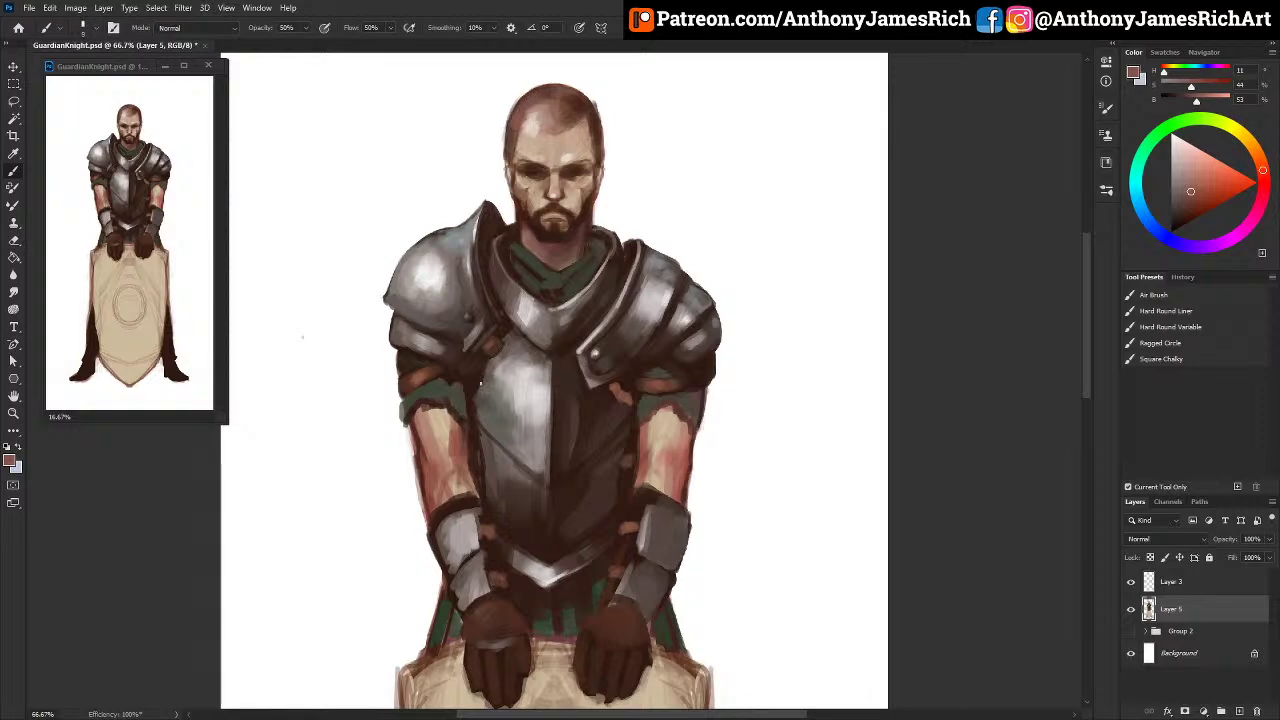
alt+click(472, 385)
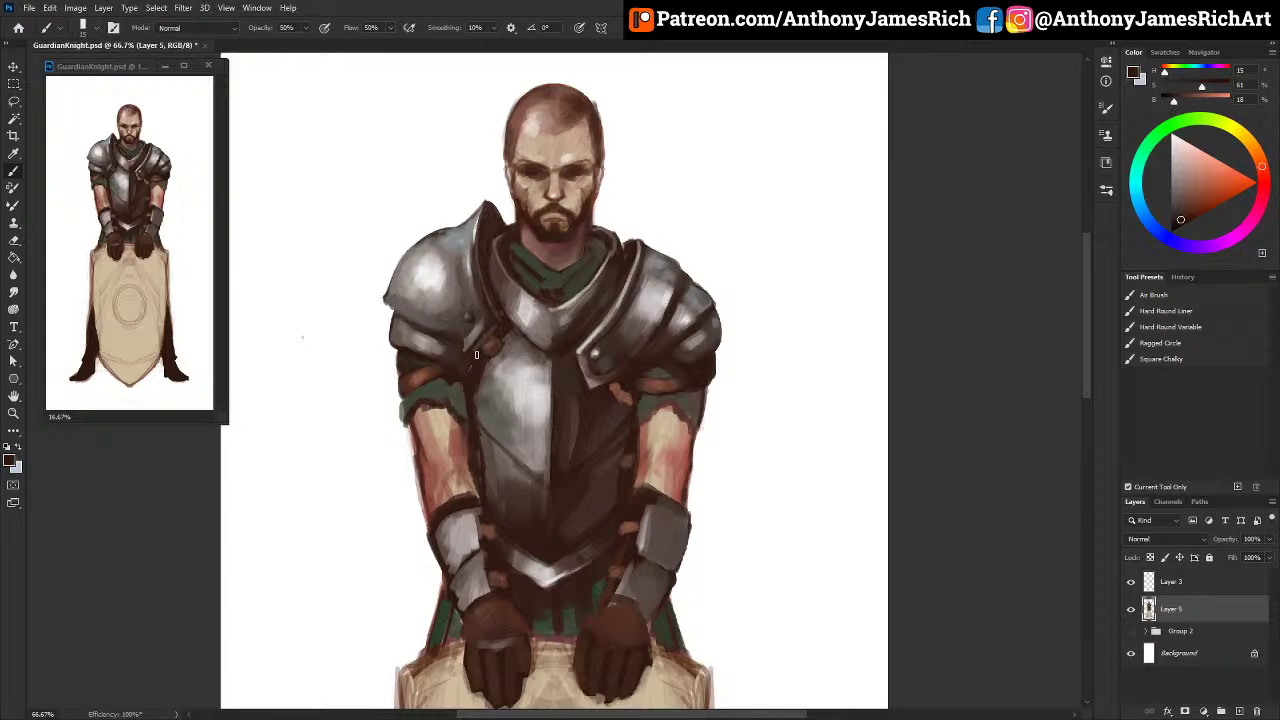
Step: Sketch a small curved breastplate with vertical grey shading on the blank background beside the figure, and erase it
alt+click(432, 386)
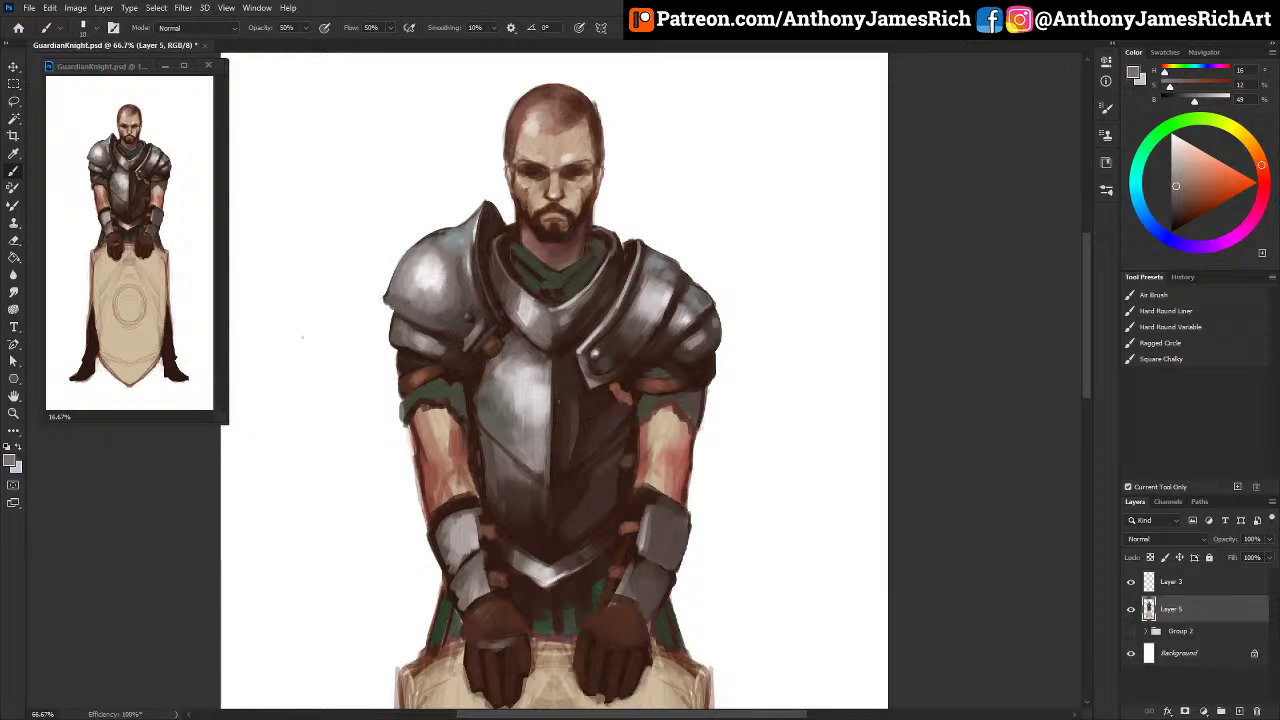
mouse_move(290, 240)
mouse_down()
mouse_move(292, 146)
mouse_move(360, 195)
mouse_move(352, 234)
mouse_move(314, 251)
mouse_up()
key(bracketright)
key(bracketright)
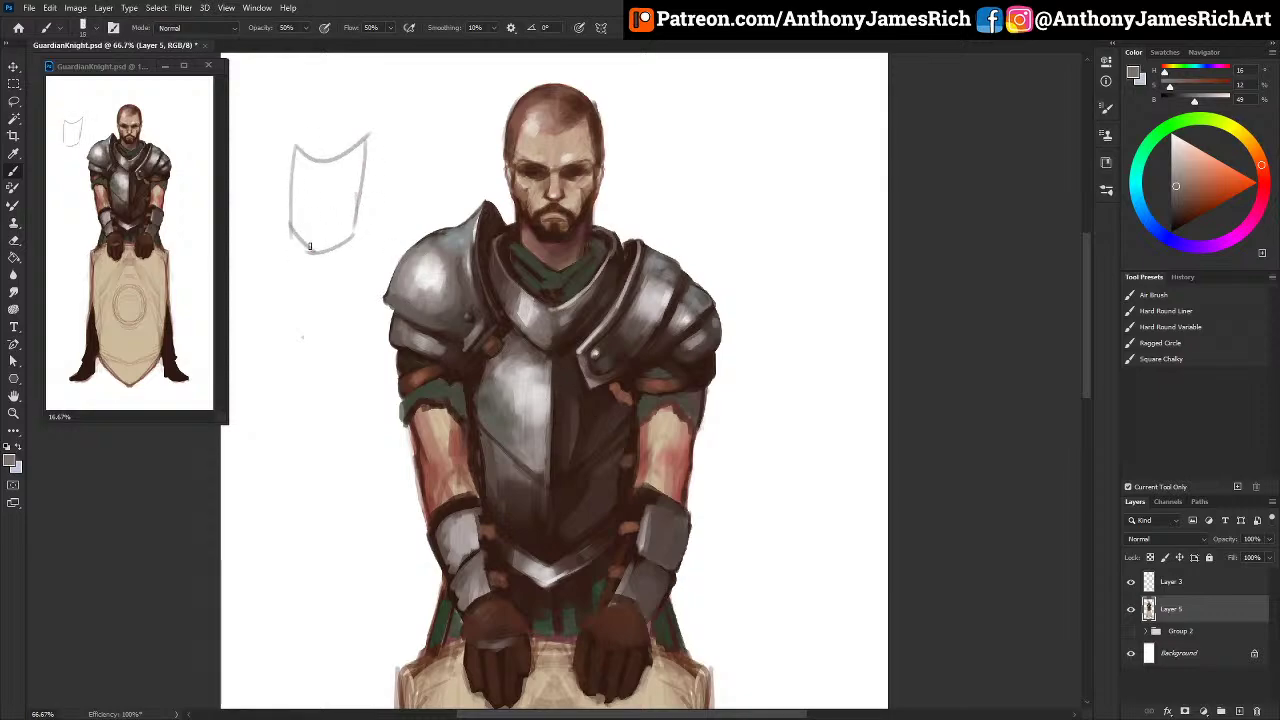
drag(303, 164, 297, 226)
drag(349, 190, 355, 236)
mouse_move(358, 160)
mouse_down()
mouse_move(349, 240)
mouse_move(323, 266)
mouse_move(394, 207)
mouse_move(321, 161)
mouse_move(333, 211)
mouse_move(316, 206)
mouse_move(315, 242)
mouse_move(324, 160)
mouse_move(318, 240)
mouse_up()
drag(326, 146, 320, 240)
key(bracketleft)
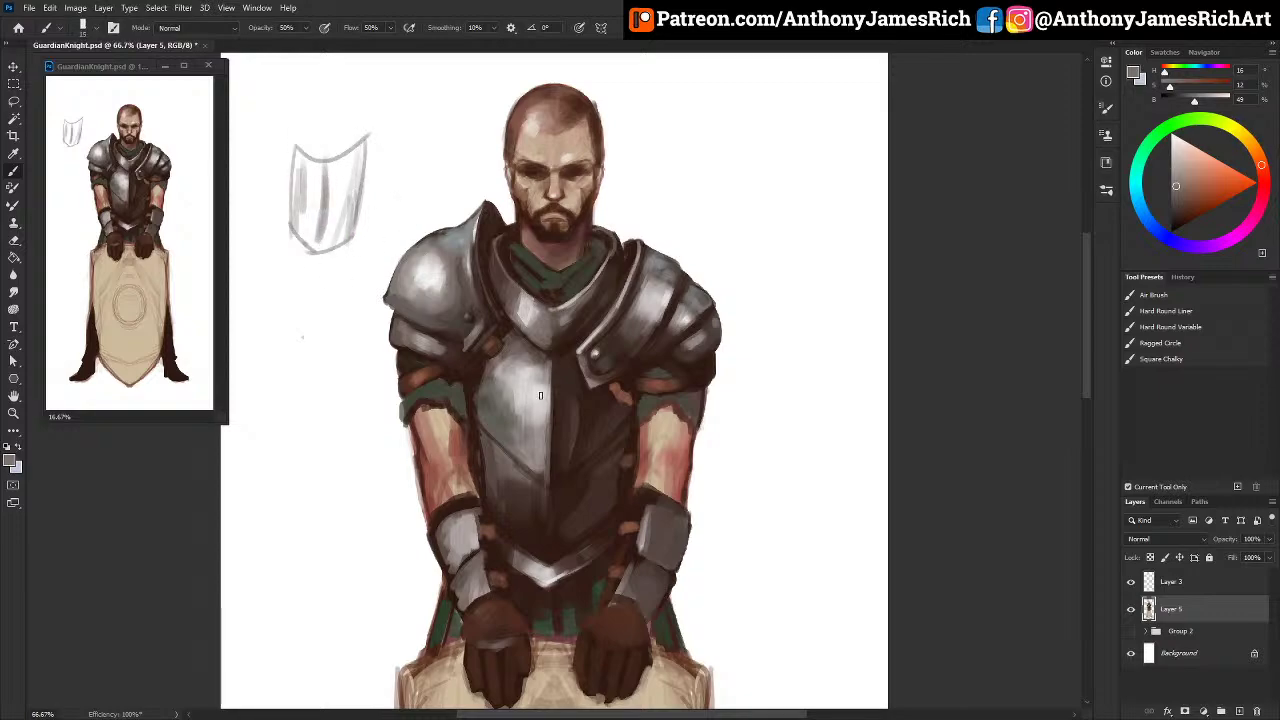
key(bracketright)
drag(317, 229, 317, 237)
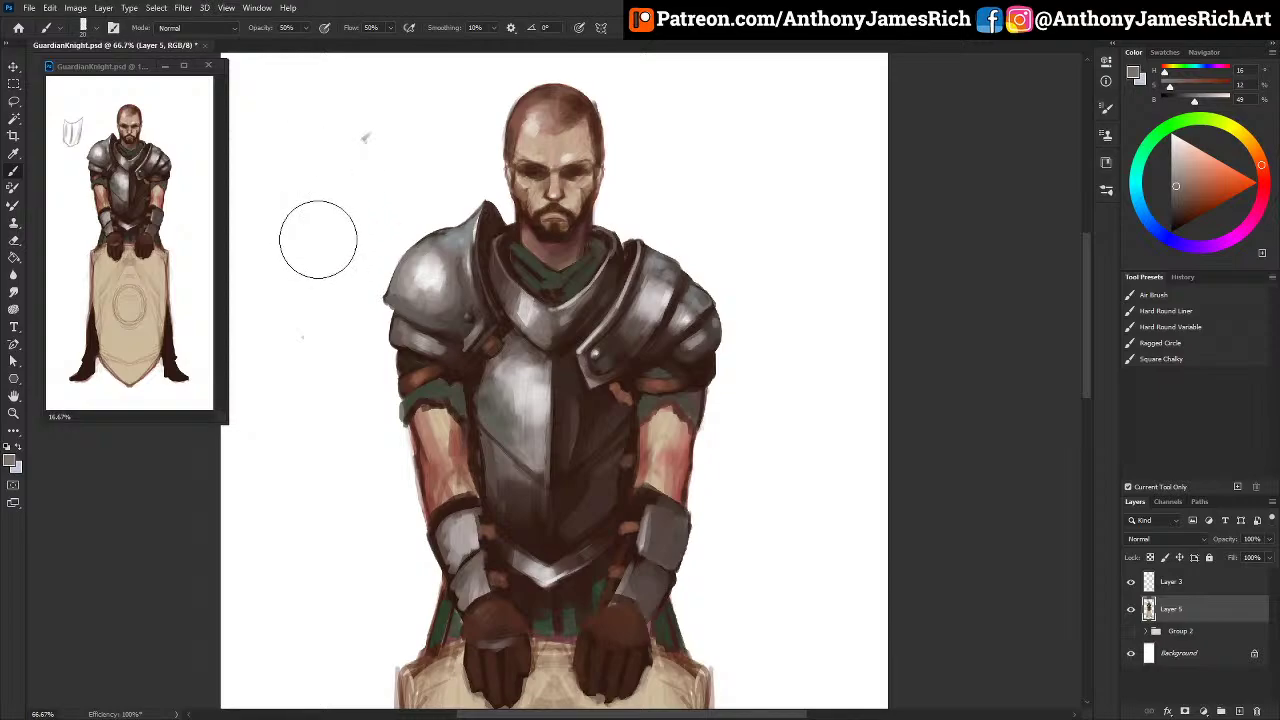
Step: Refine the diagonal plate edge and vertical shading on the lower breastplate with sampled greys and dark browns
key(bracketleft)
key(bracketleft)
key(bracketleft)
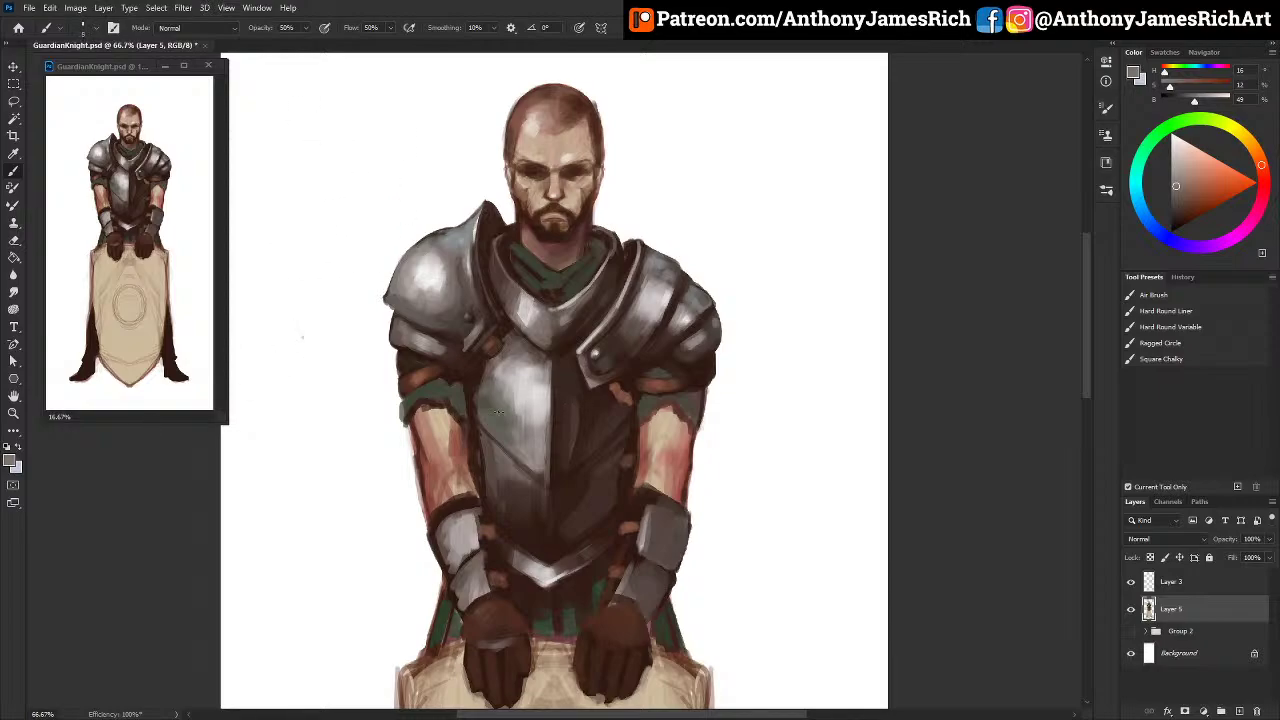
key(bracketright)
key(bracketright)
key(bracketright)
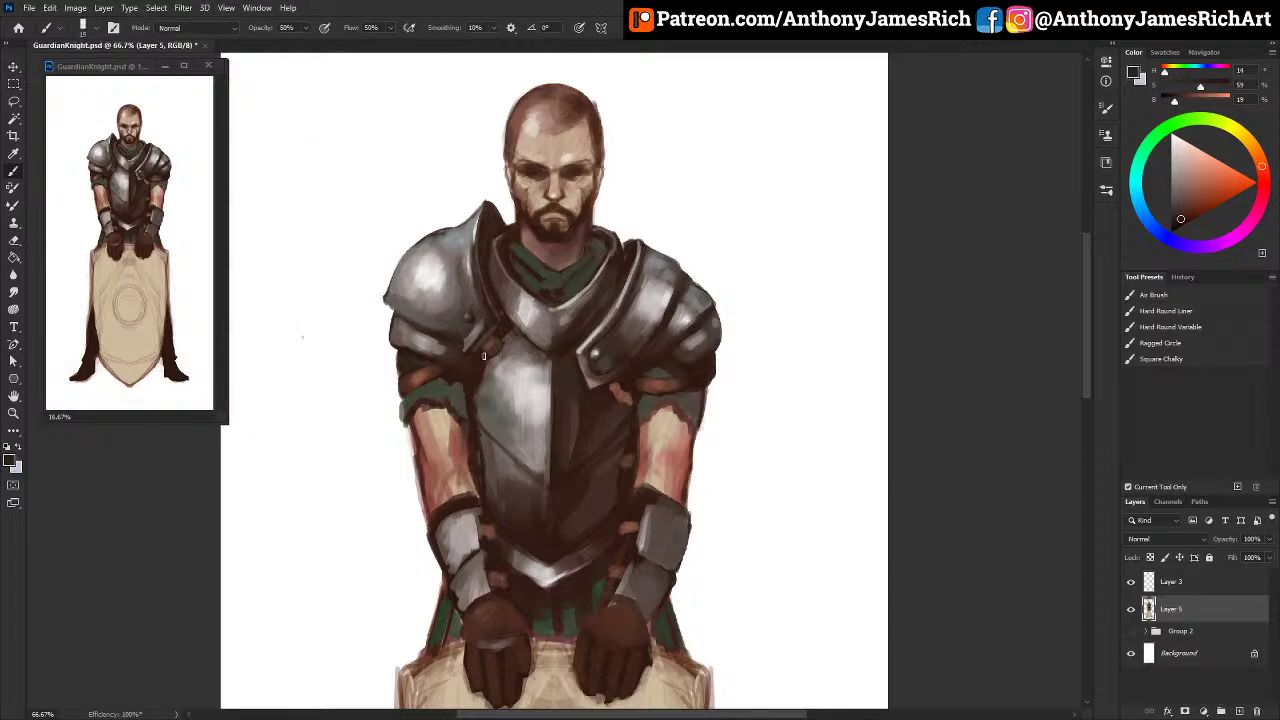
alt+click(512, 472)
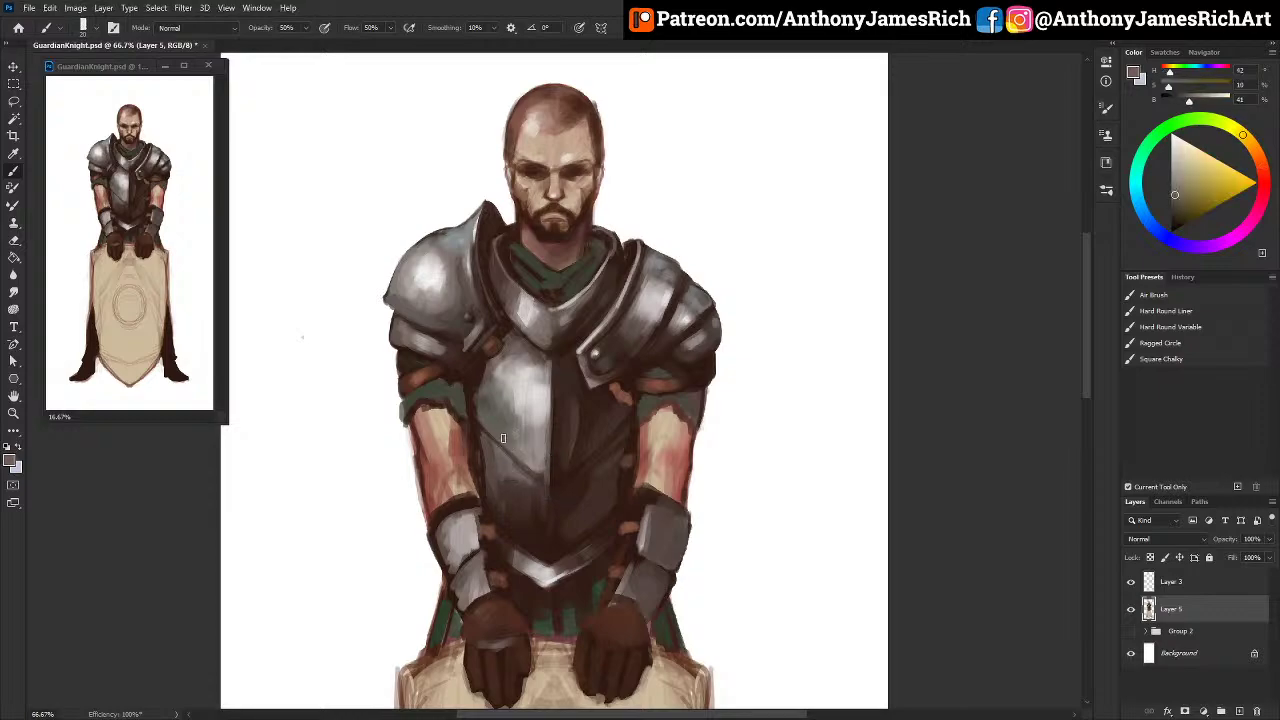
mouse_move(539, 472)
mouse_down()
mouse_move(511, 455)
mouse_move(507, 422)
mouse_move(530, 454)
mouse_up()
alt+click(565, 534)
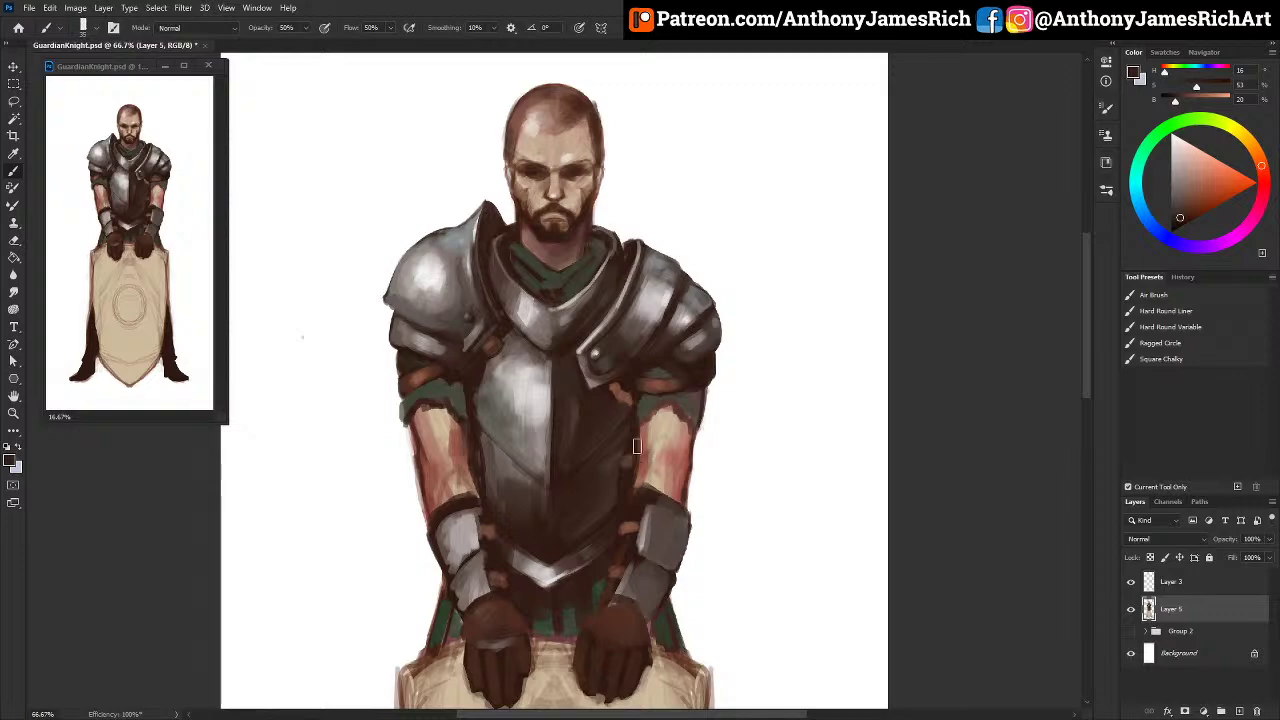
Step: Repaint the pointed lower tip and edge of the collar plate above the breastplate with sampled greys
alt+click(551, 340)
alt+click(551, 336)
mouse_move(552, 338)
mouse_down()
mouse_move(552, 325)
mouse_move(560, 350)
mouse_up()
key([)
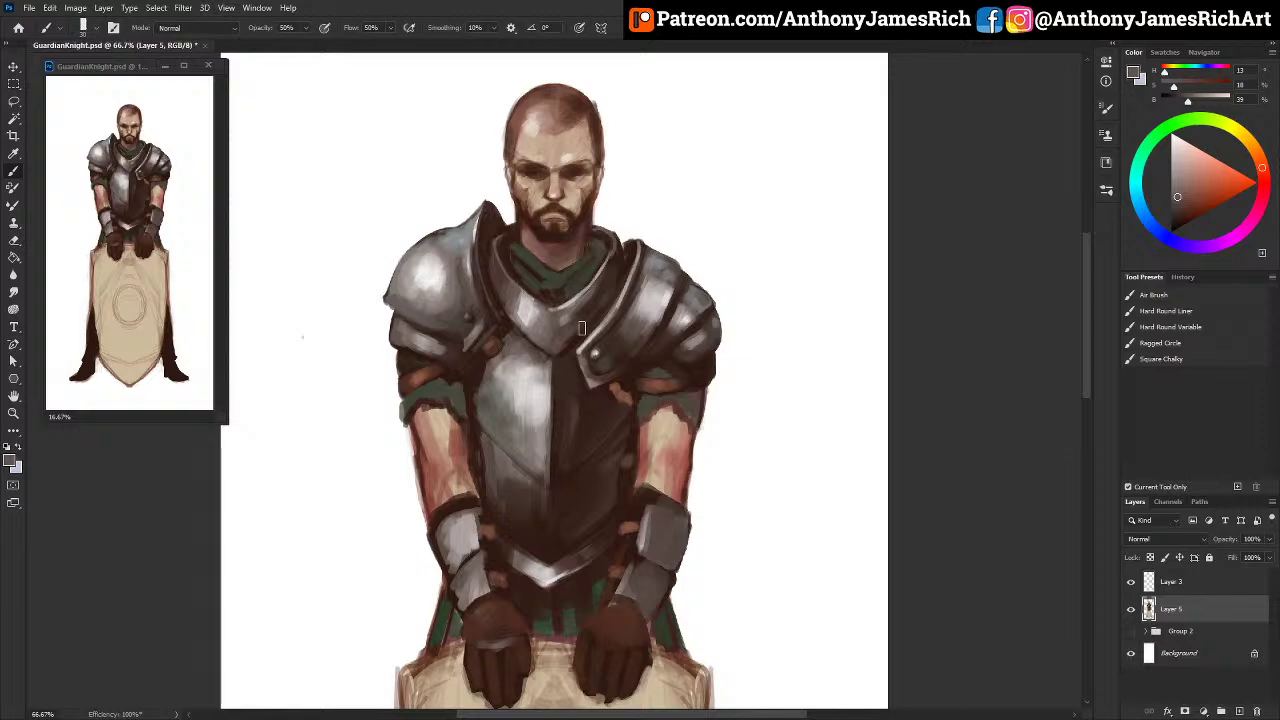
scroll(580, 317, down, 1)
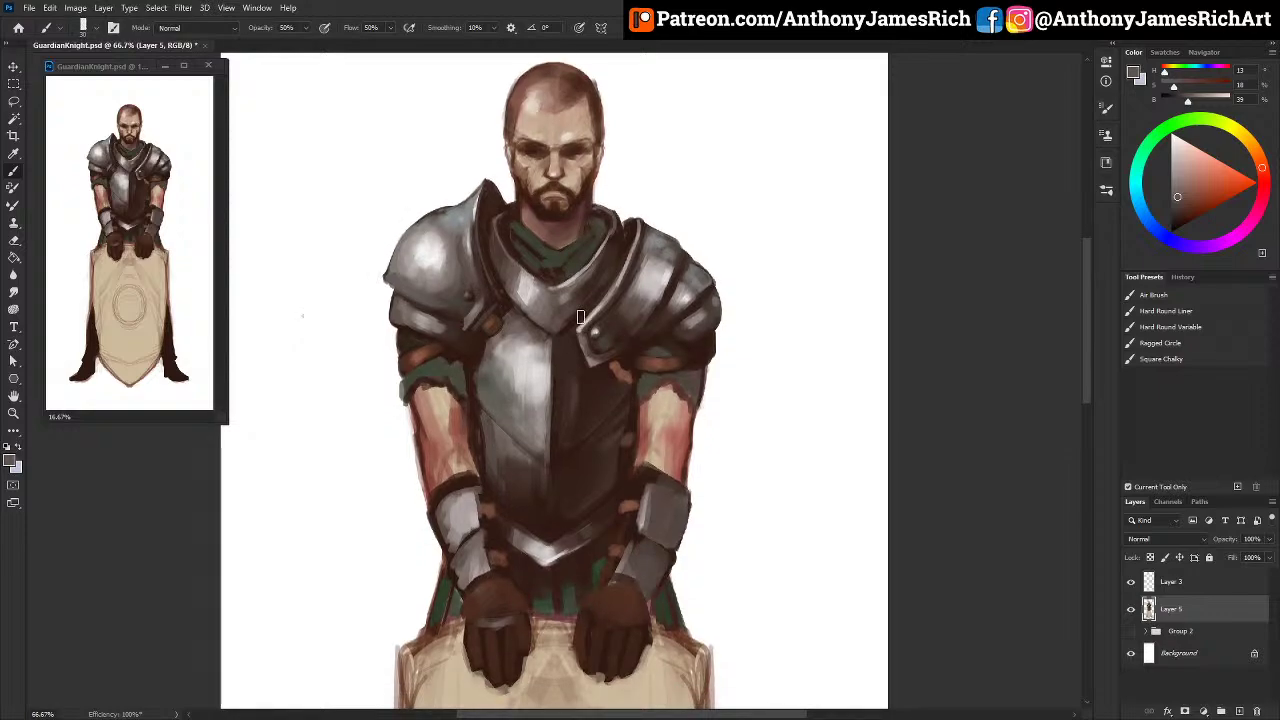
Step: Refine the face around the eyes, cheek and temple with sampled skin, reddish and dark brown tones
alt+click(558, 162)
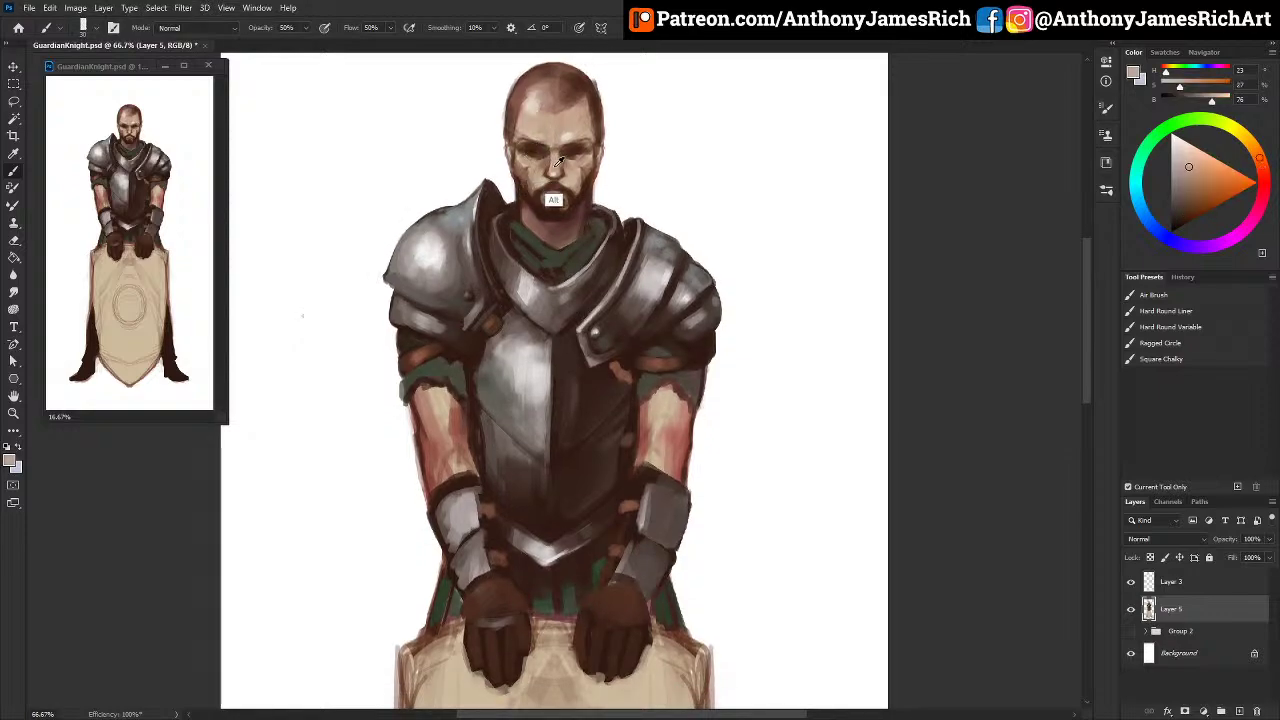
alt+click(460, 462)
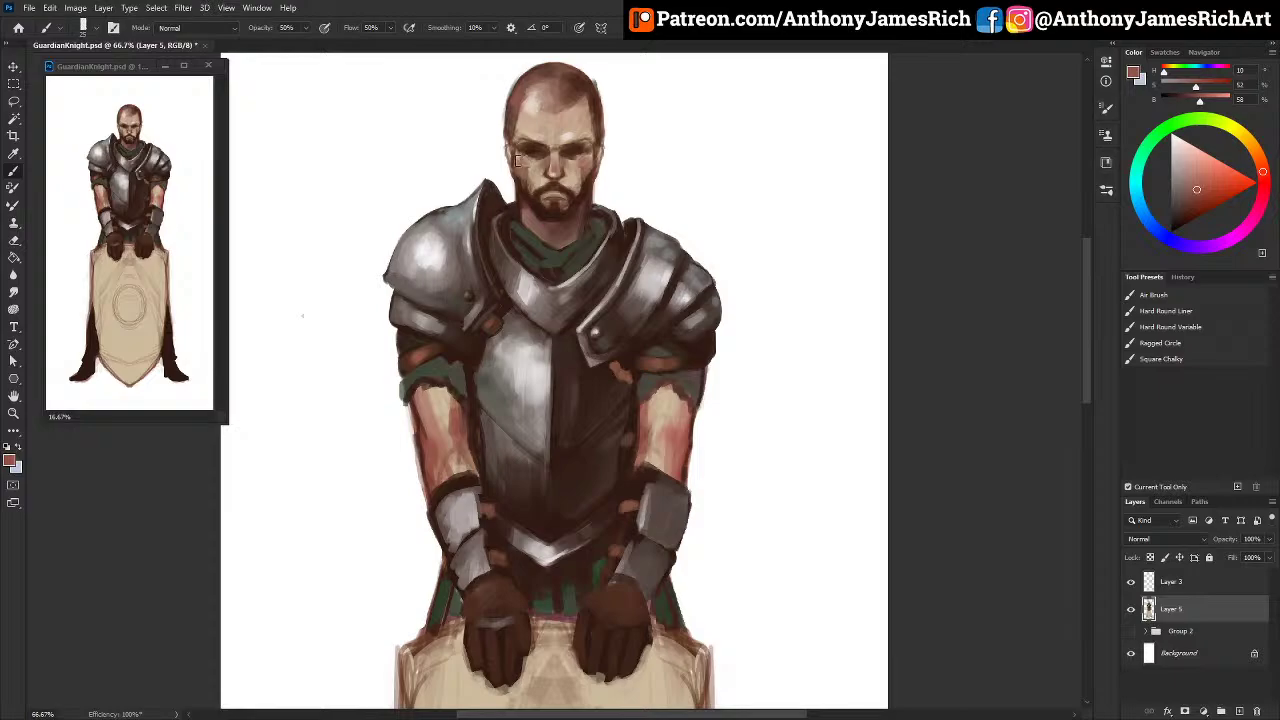
key(])
drag(528, 175, 537, 165)
alt+click(580, 127)
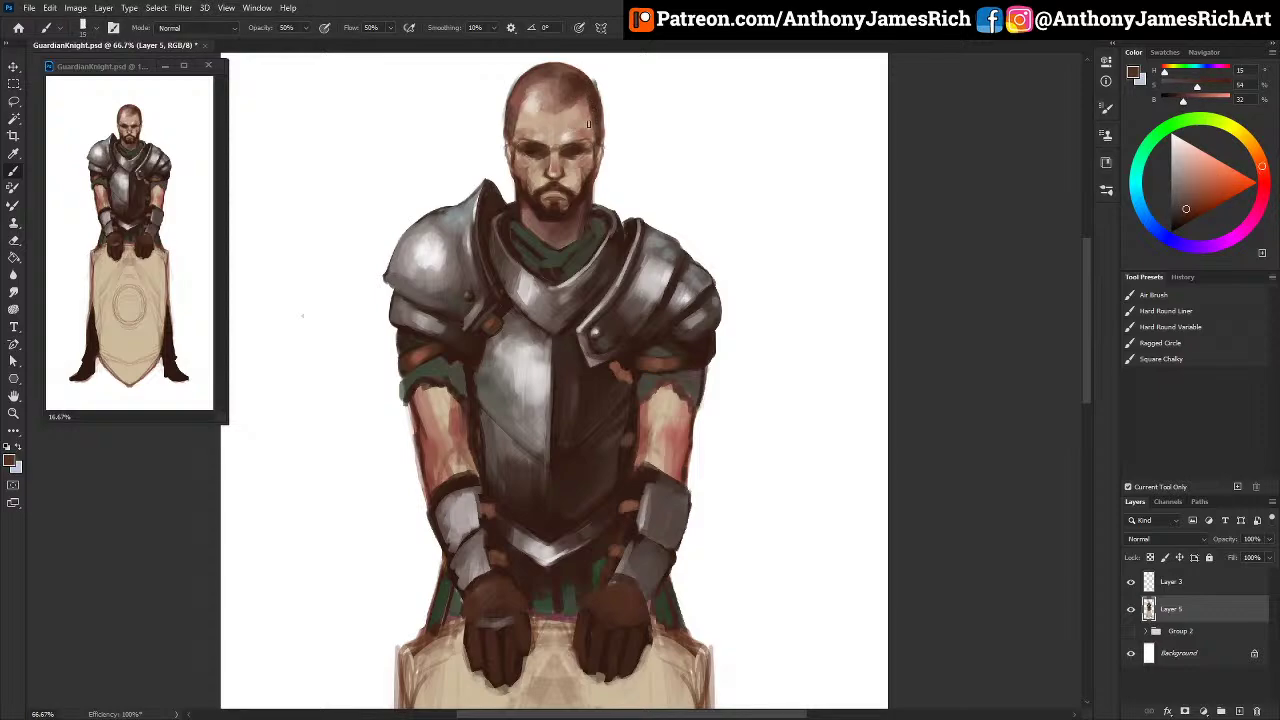
scroll(588, 124, up, 2)
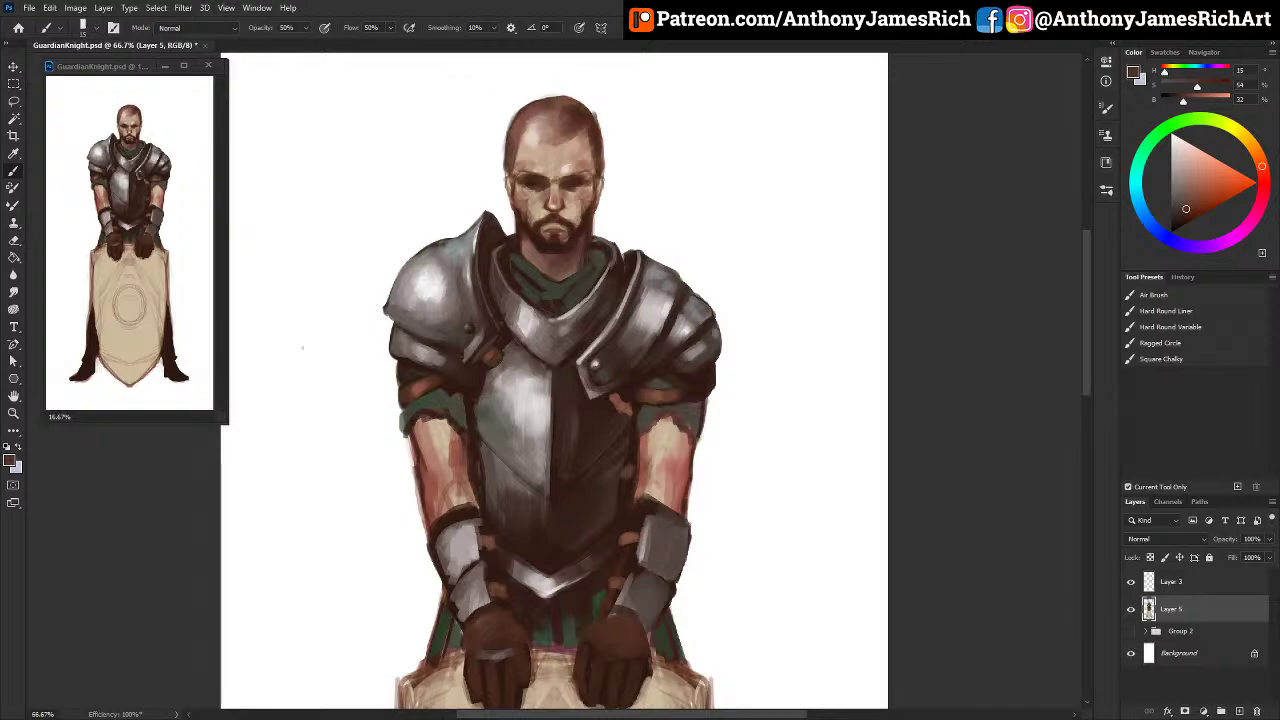
Step: Switch to the browser and examine the plate armor image results, enlarging the Steel Mastery full plate armor photo to study its breastplate reflections
drag(0, 70, 624, 53)
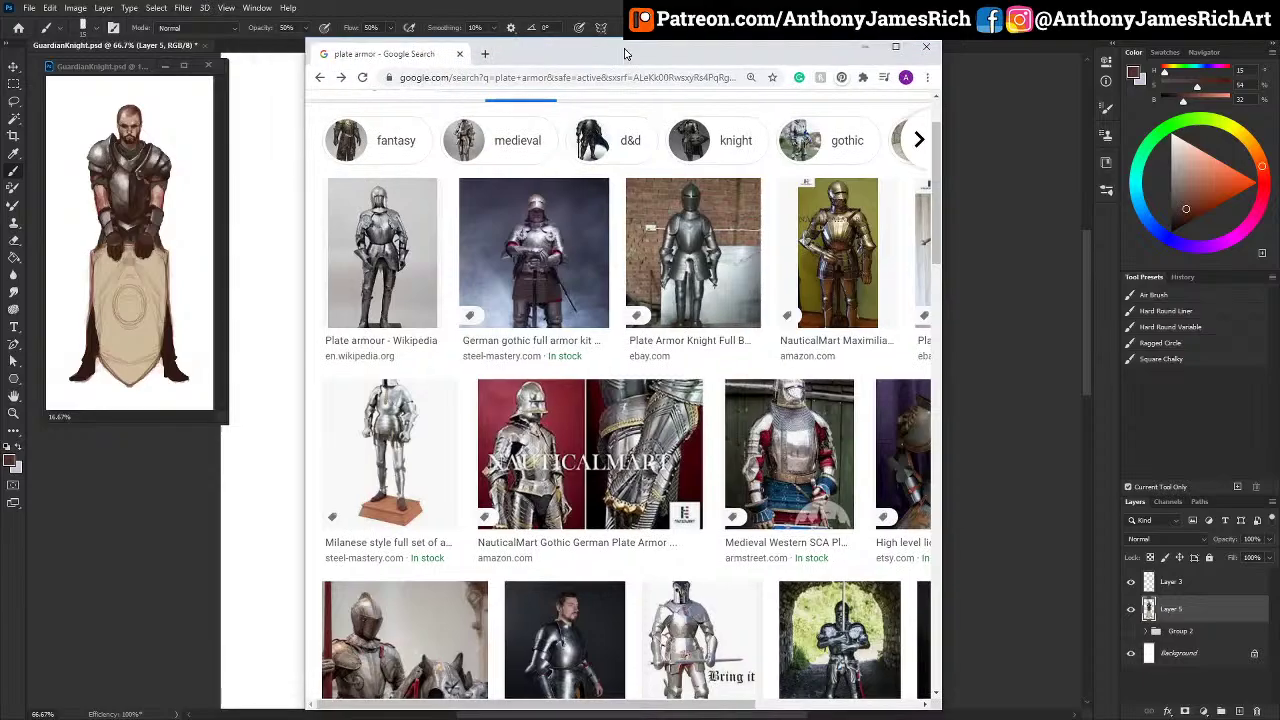
scroll(486, 345, down, 6)
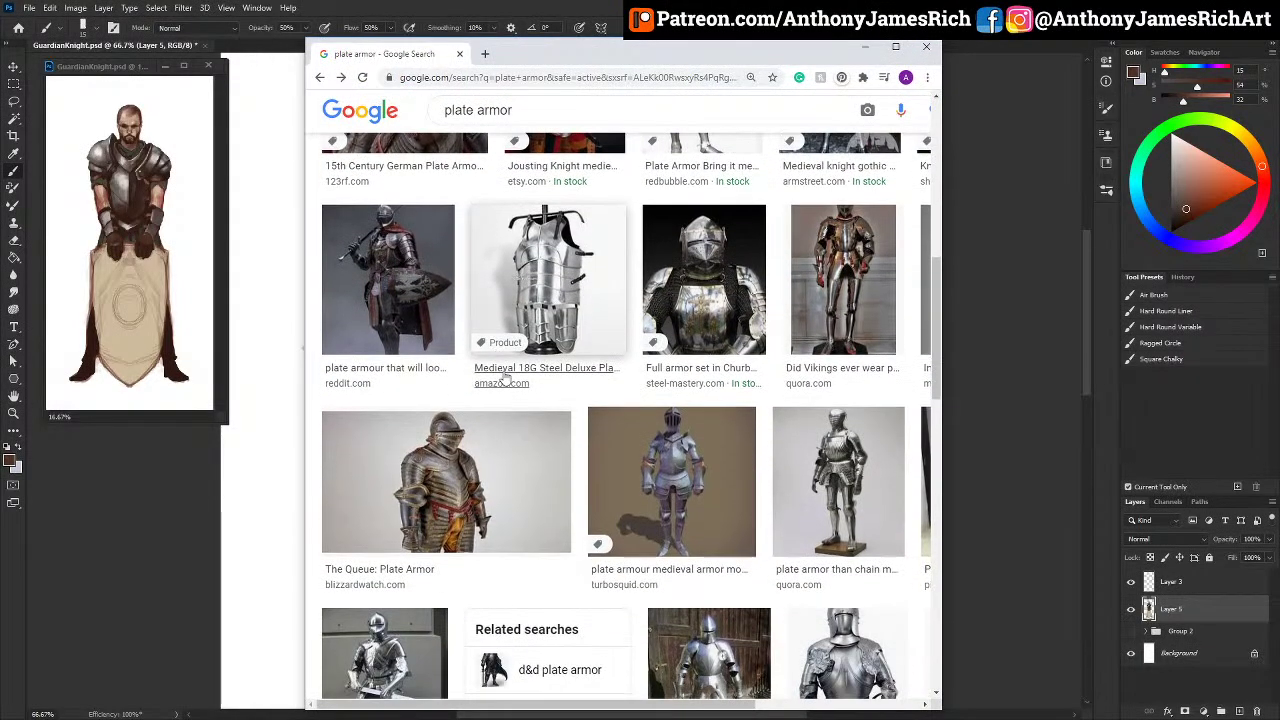
scroll(534, 471, down, 3)
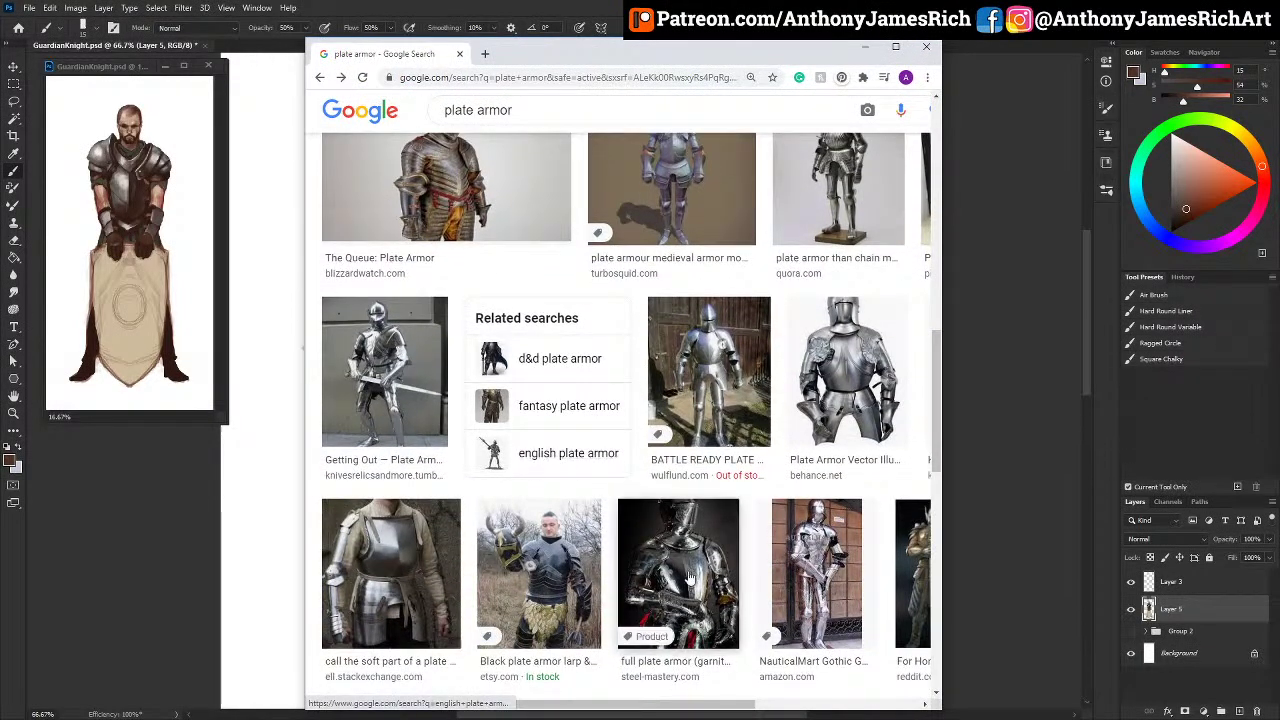
click(688, 578)
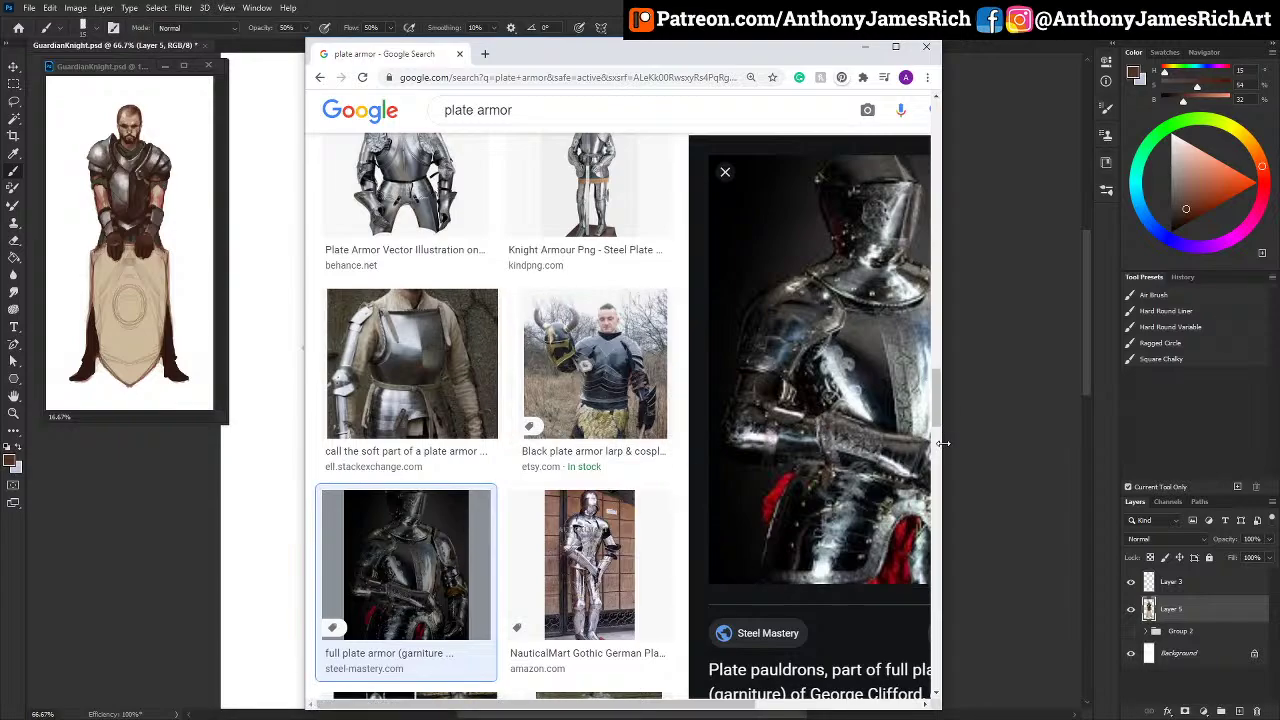
drag(942, 443, 1046, 440)
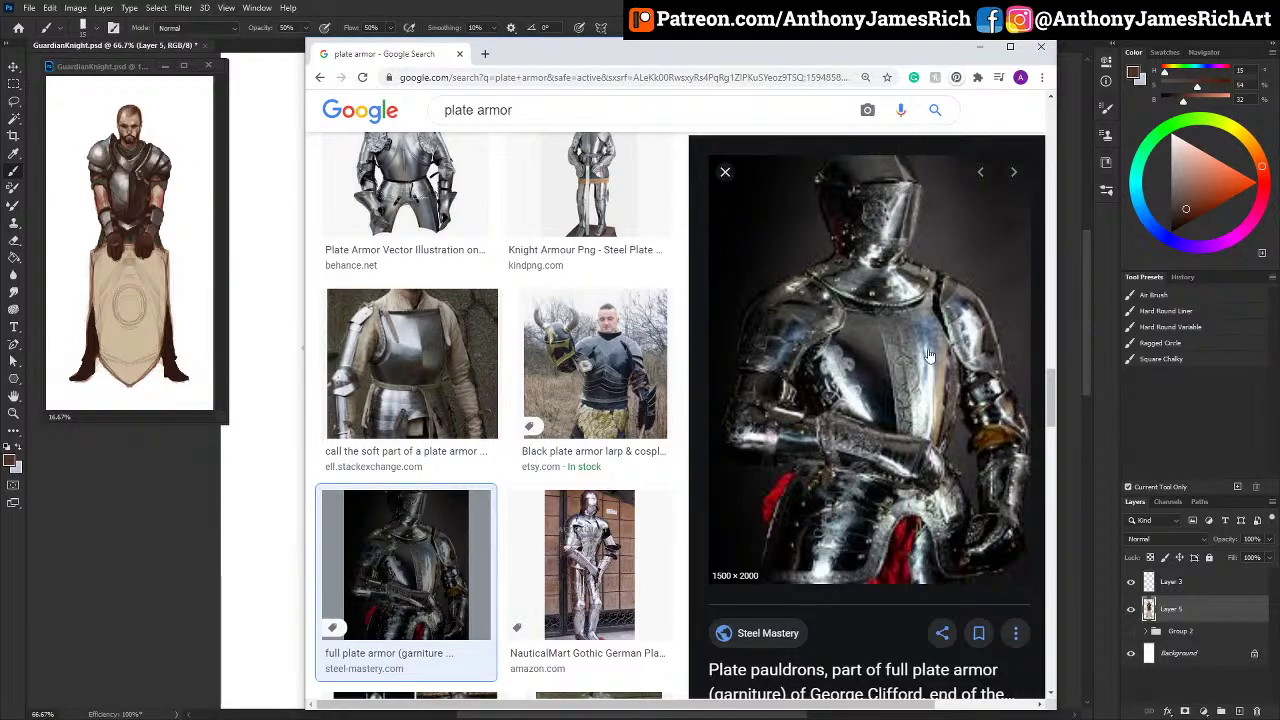
click(1042, 48)
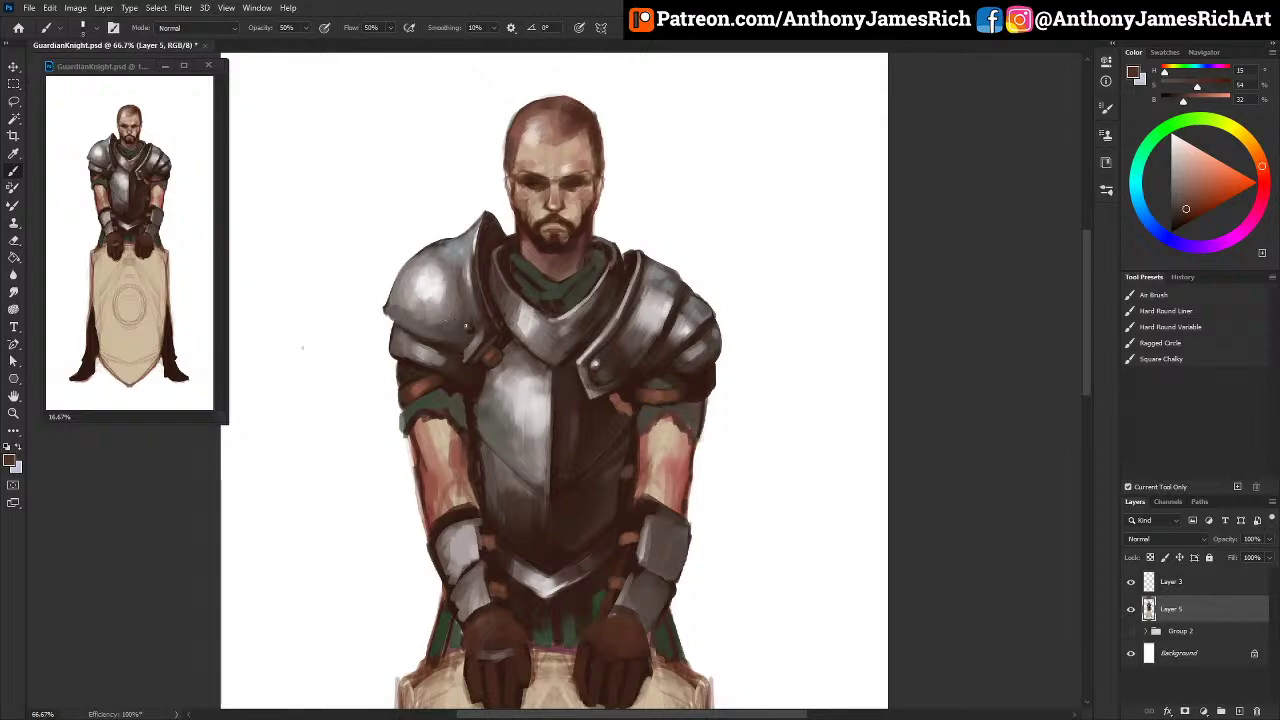
Step: Darken the shoulder plate edges with sampled dark brown and clean up the outer contour of the viewer-left forearm with reddish brown
alt+click(480, 354)
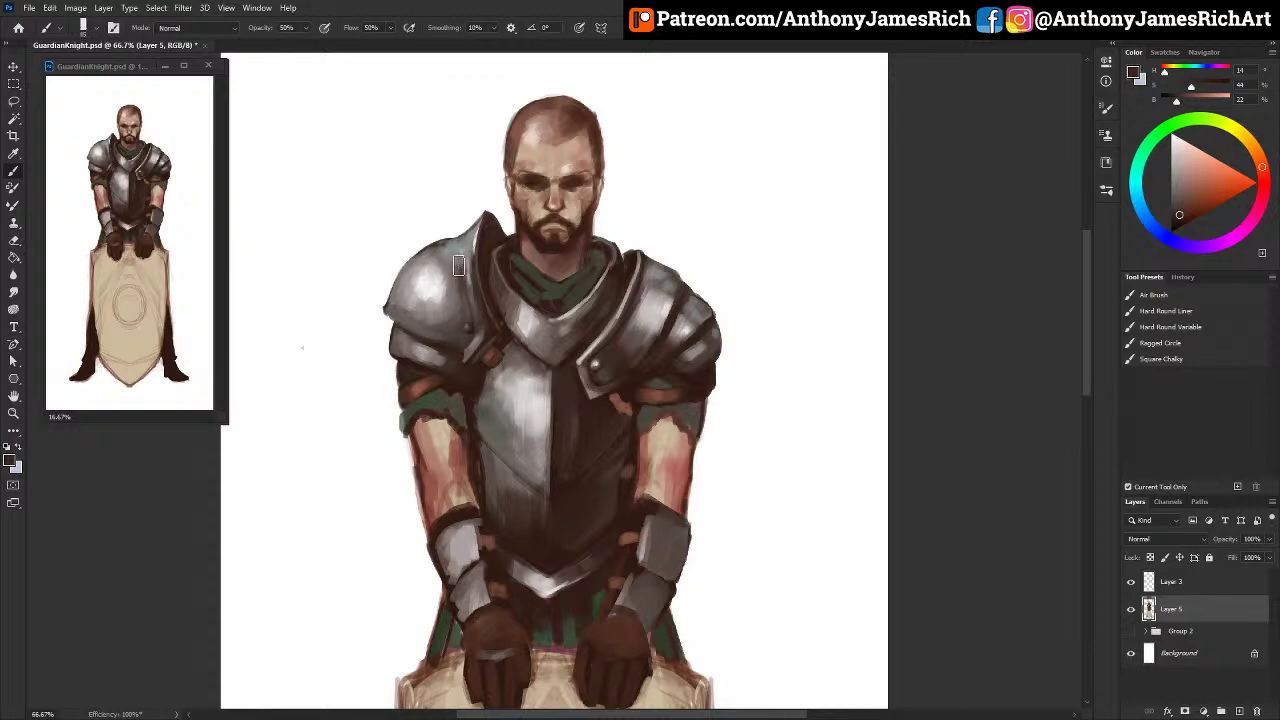
scroll(728, 329, down, 5)
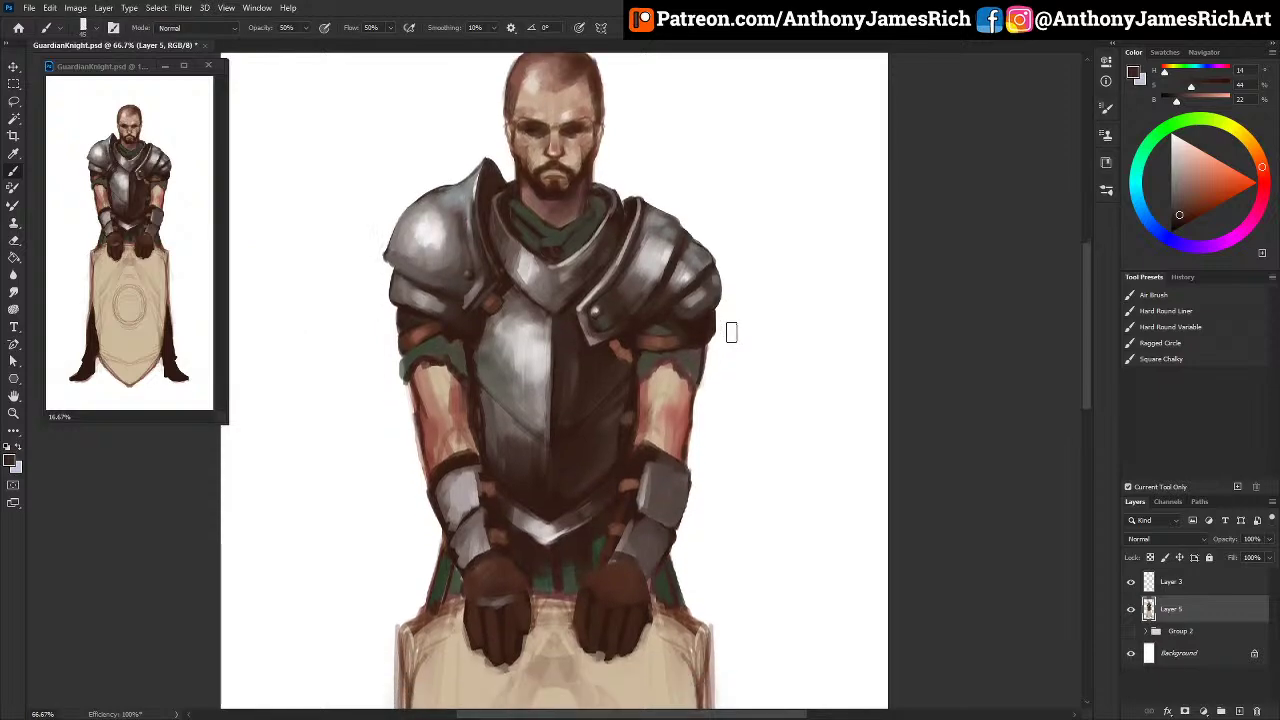
scroll(728, 332, down, 1)
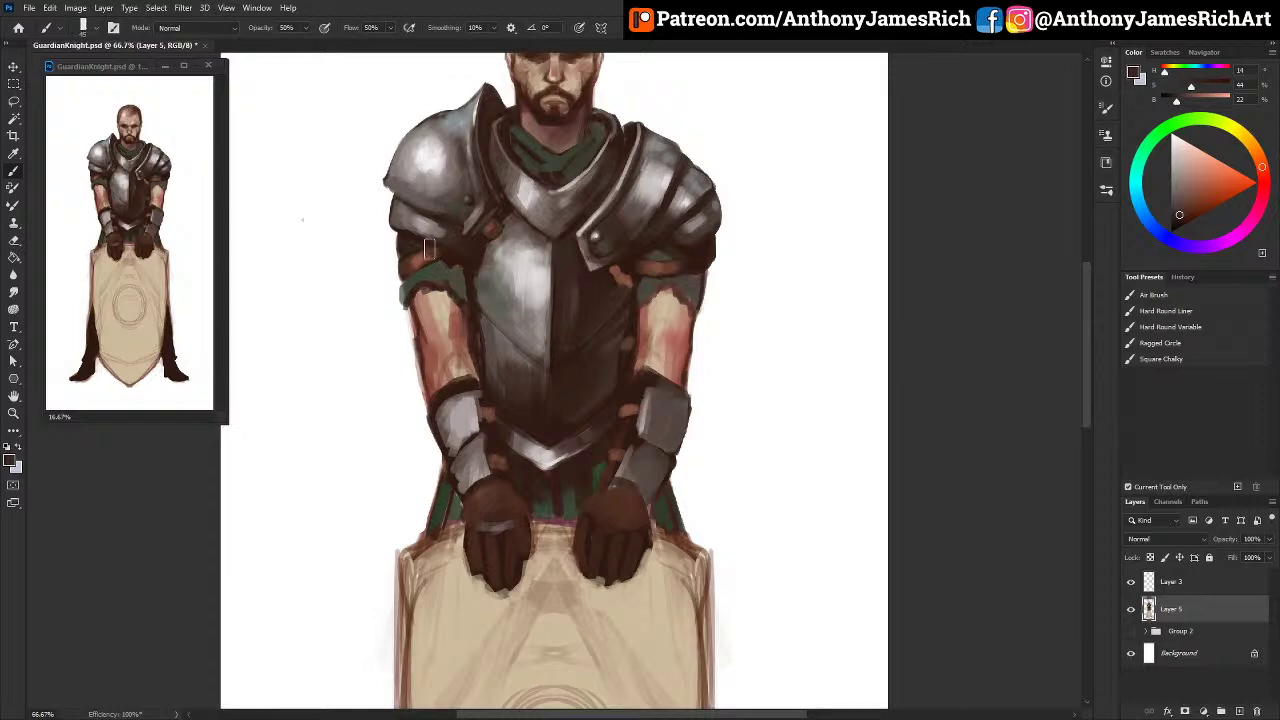
alt+click(422, 384)
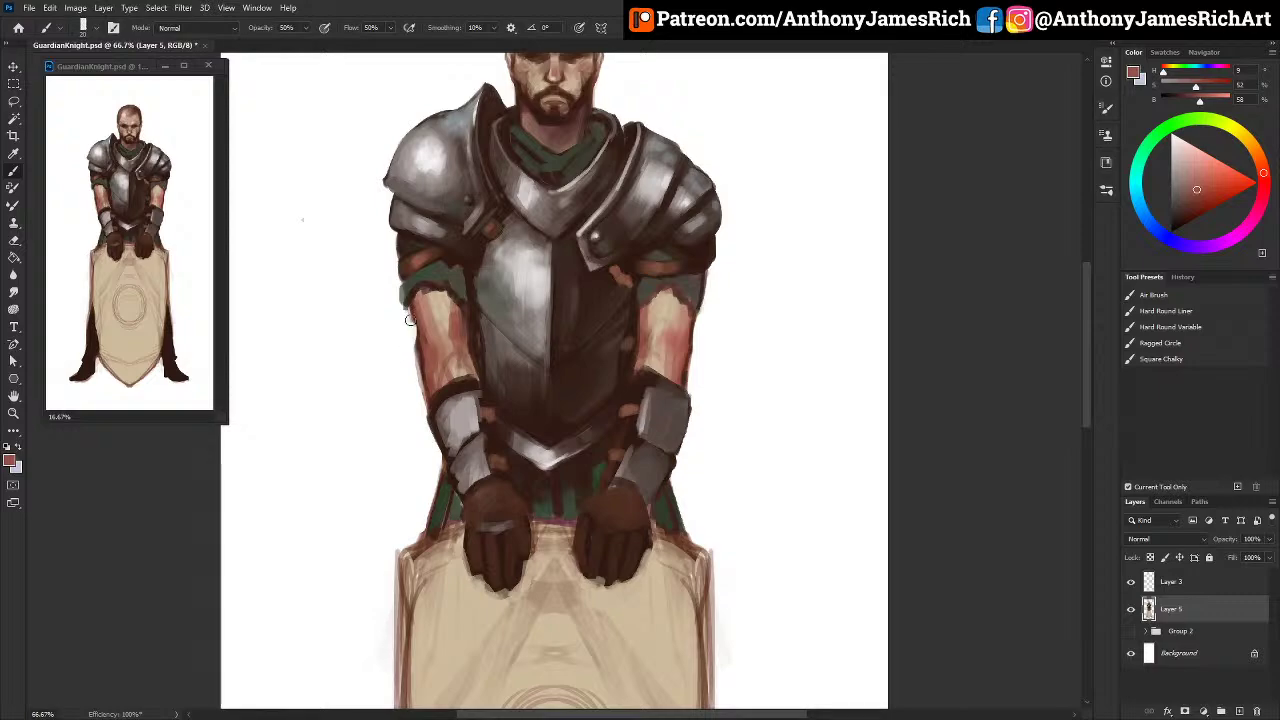
drag(409, 341, 426, 398)
alt+click(705, 258)
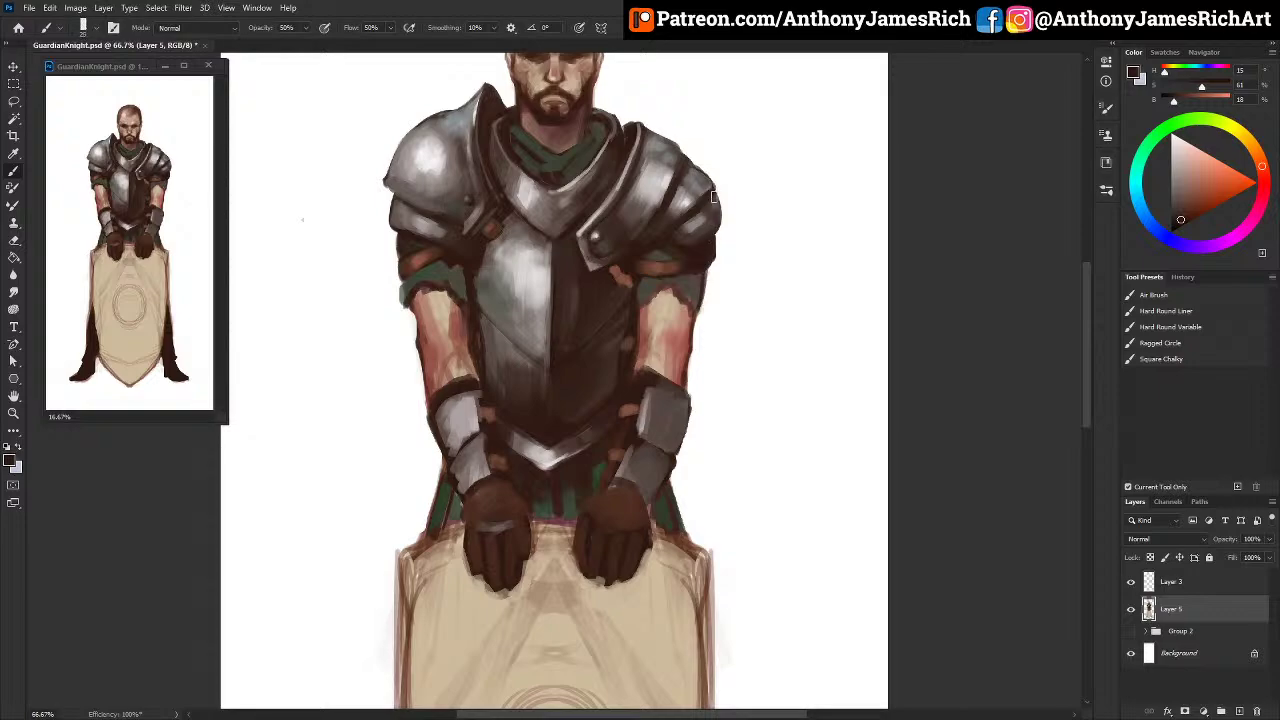
Step: Shade the outer and lower edges of both forearm guards with sampled dark brown strokes
alt+click(664, 530)
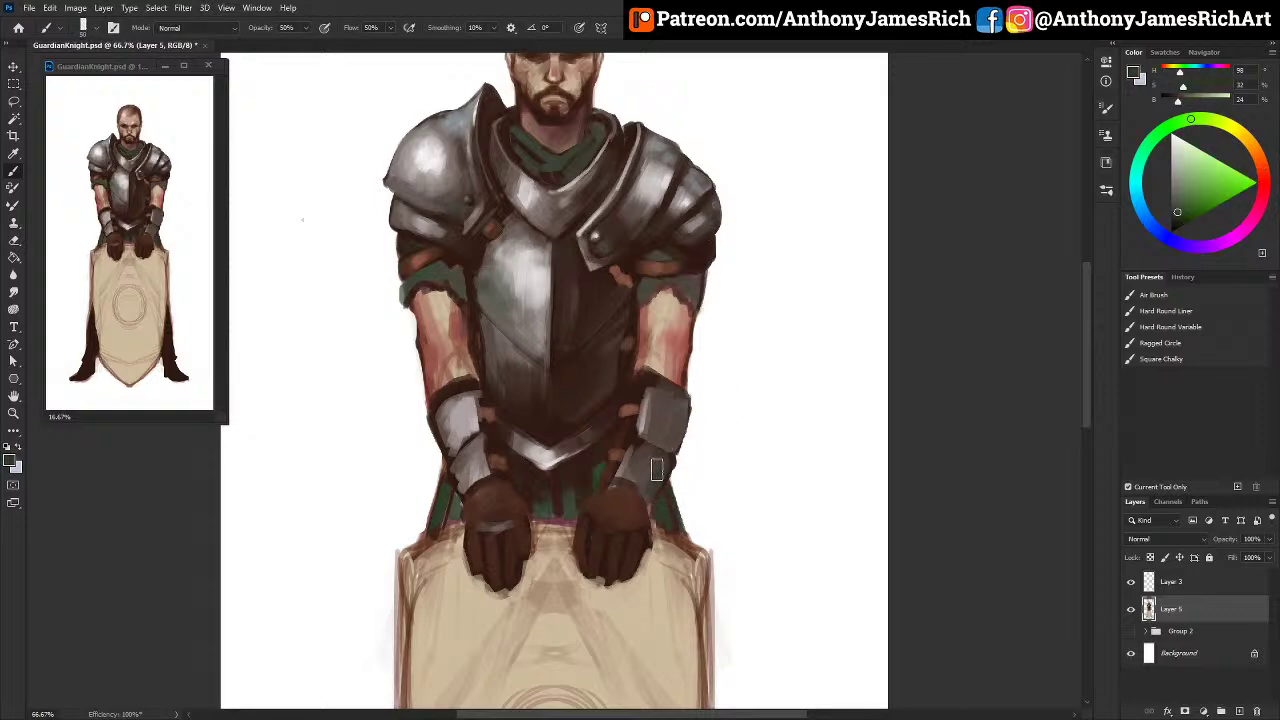
alt+click(640, 462)
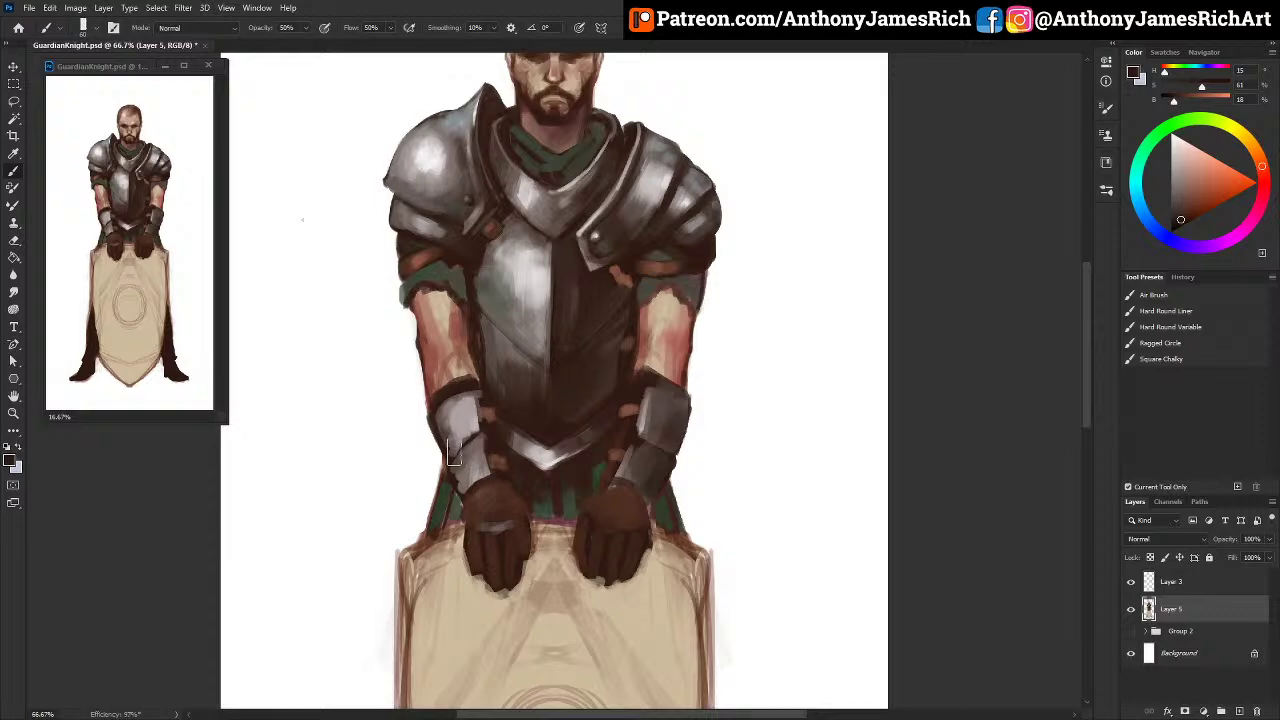
drag(454, 452, 445, 404)
drag(459, 478, 447, 449)
key([)
key([)
key([)
key([)
key([)
key([)
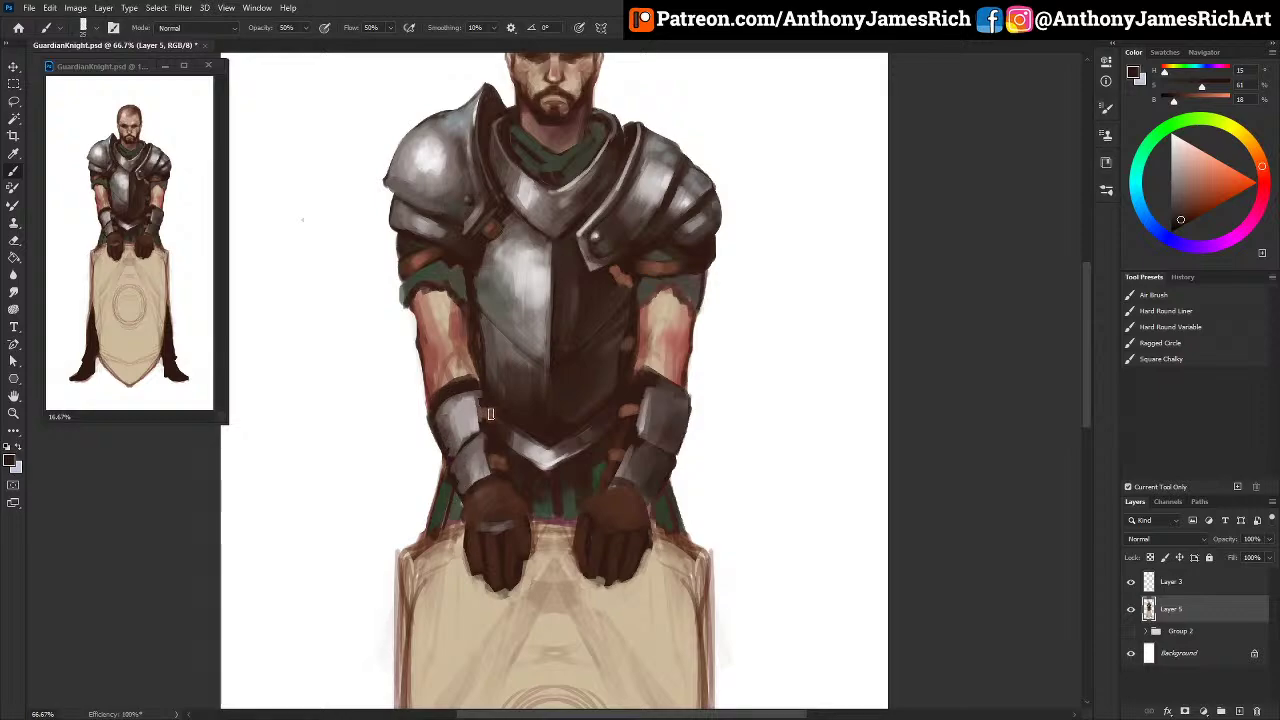
Step: Paint a white highlight on the upper plate of the viewer-left forearm guard
alt+click(350, 383)
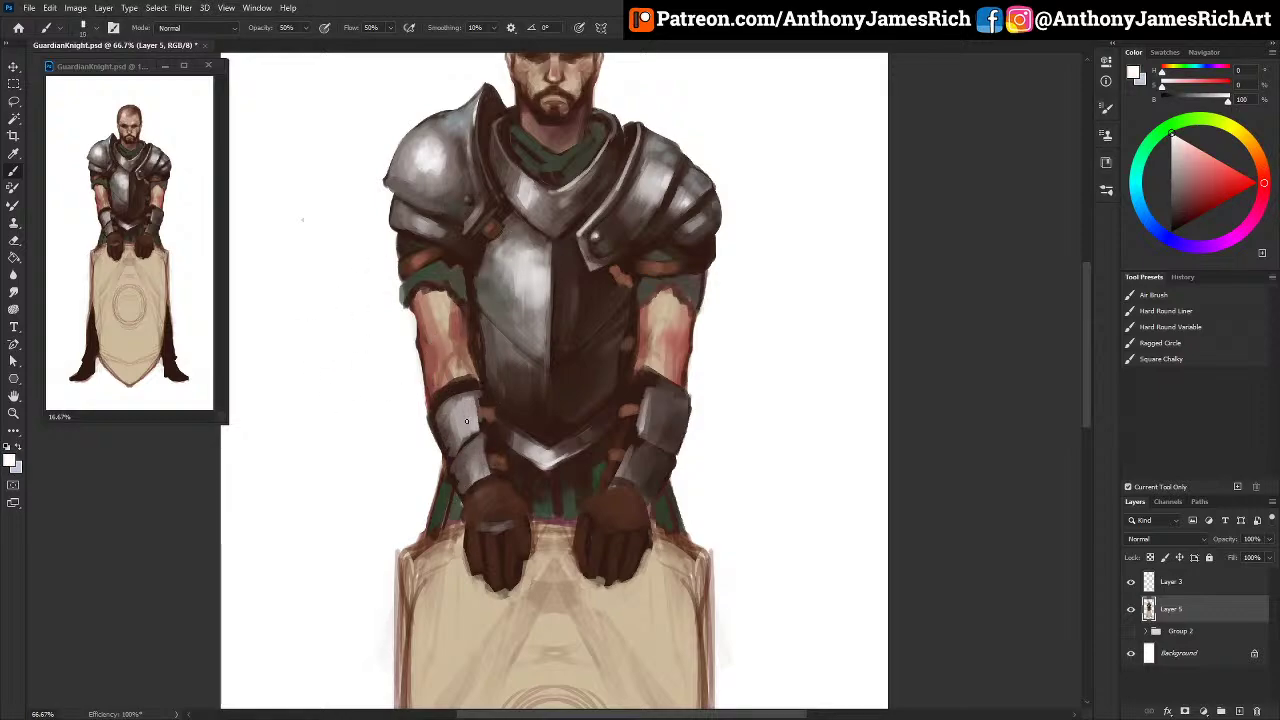
drag(466, 421, 456, 400)
key(bracketleft)
key(ctrl+0)
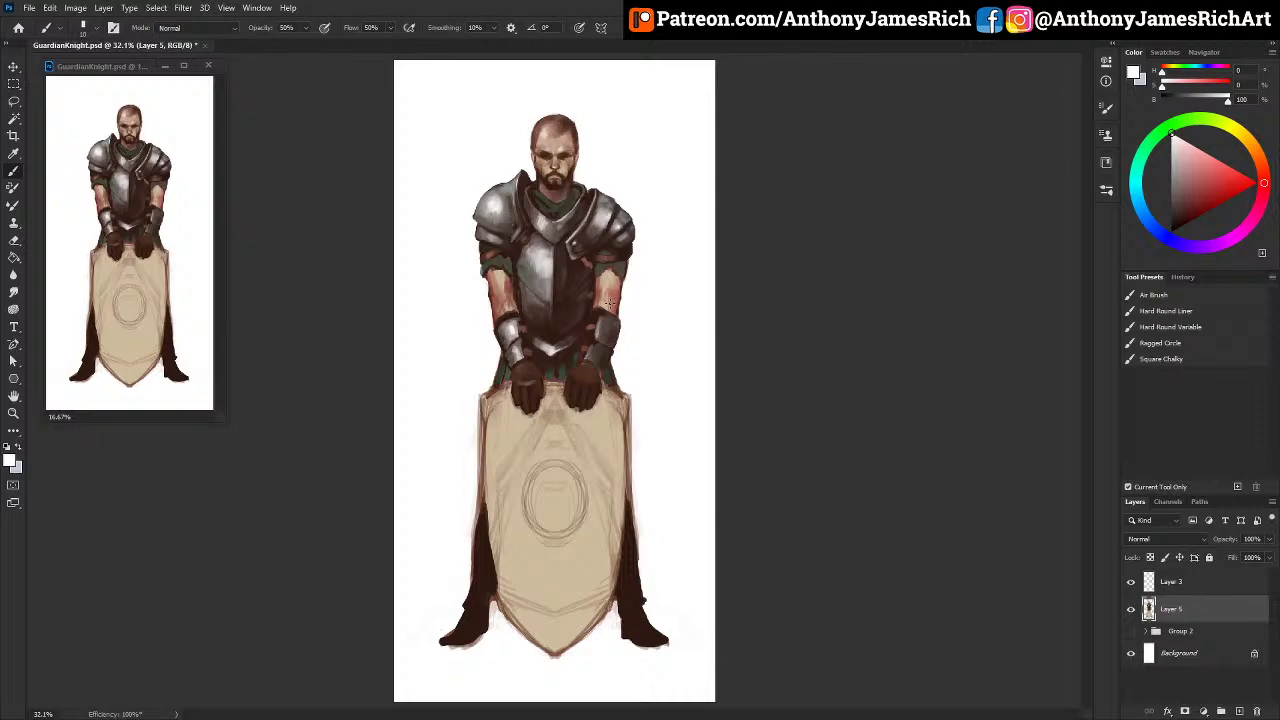
Step: Refine the gloves, fingers and viewer-right wrist guard with sampled browns and greys
alt+click(596, 368)
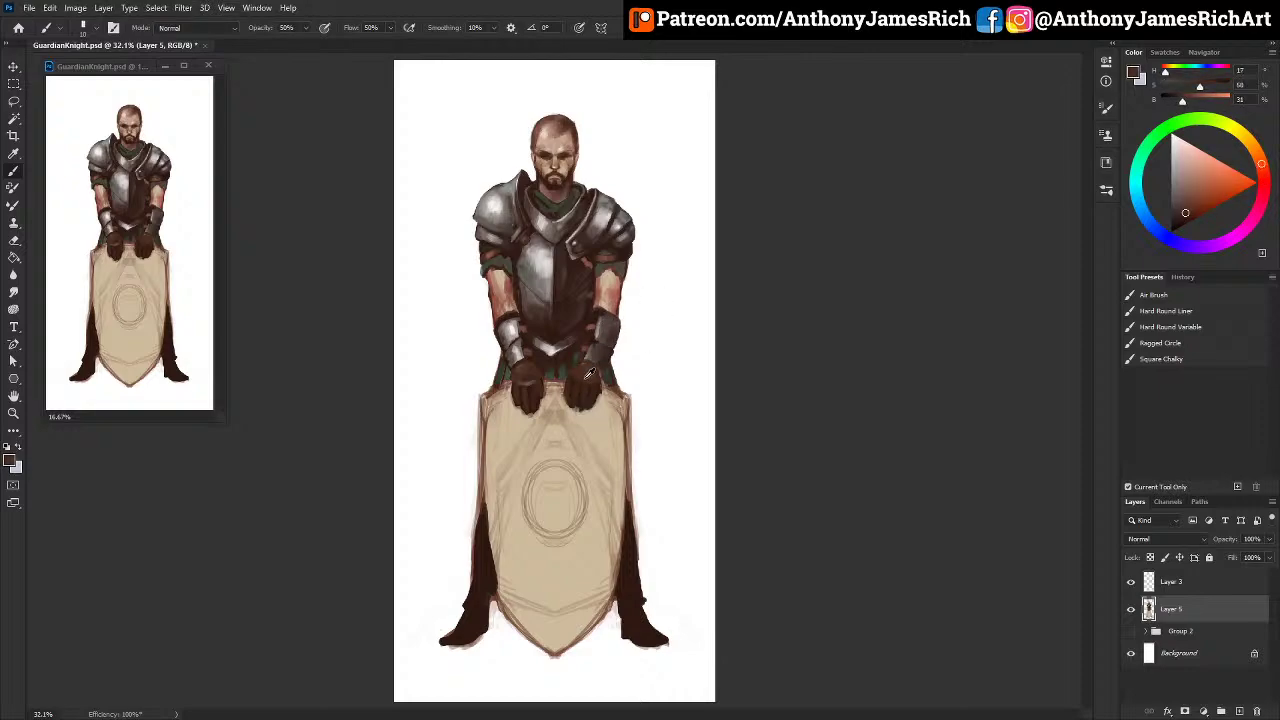
alt+click(596, 292)
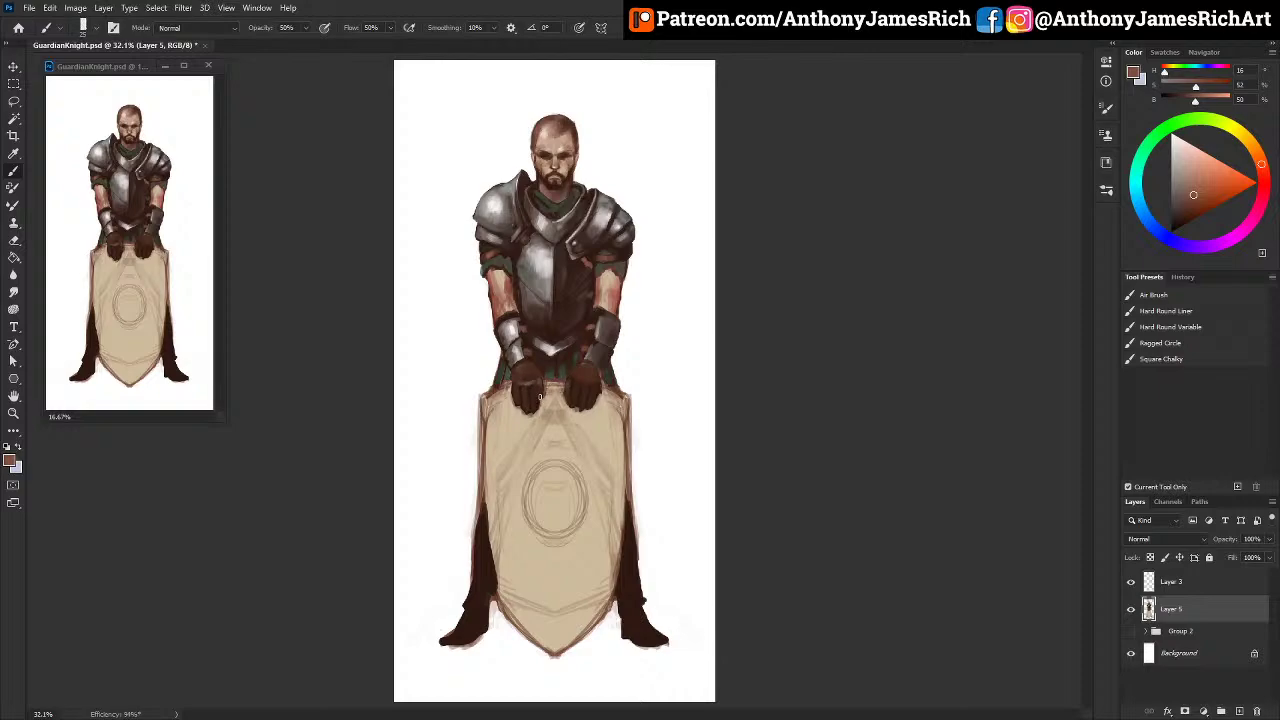
alt+click(538, 434)
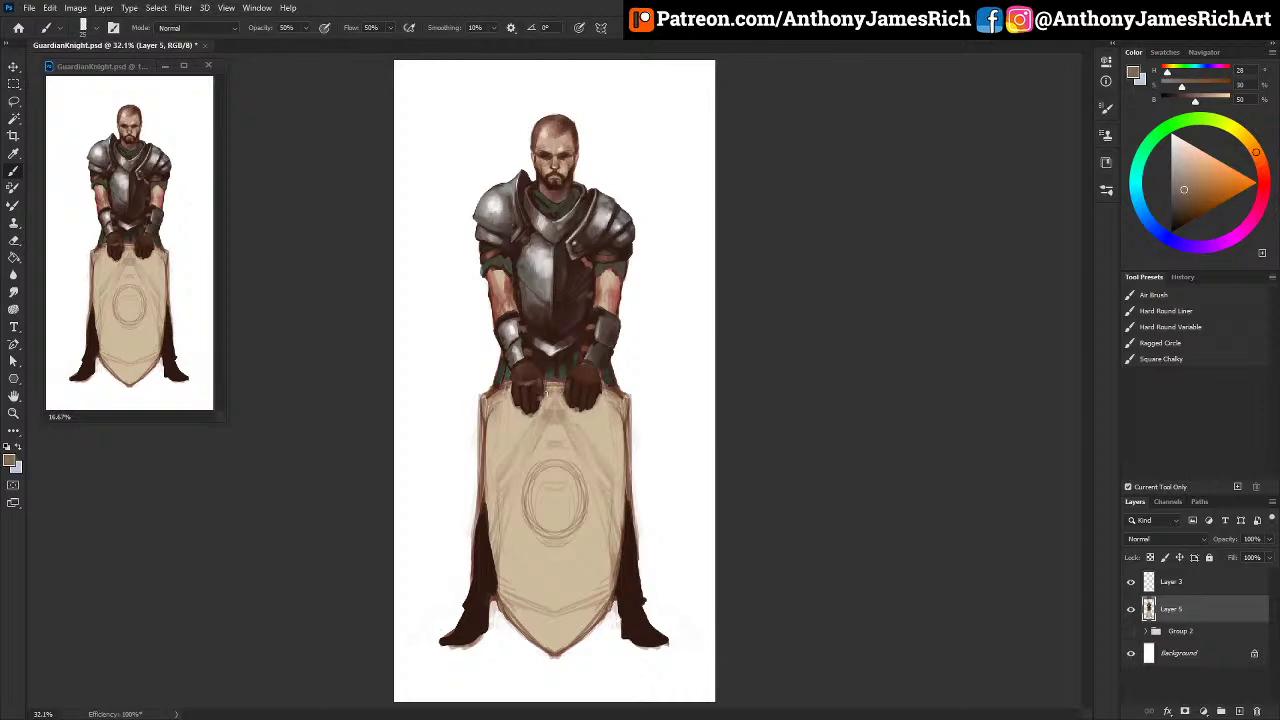
alt+click(542, 398)
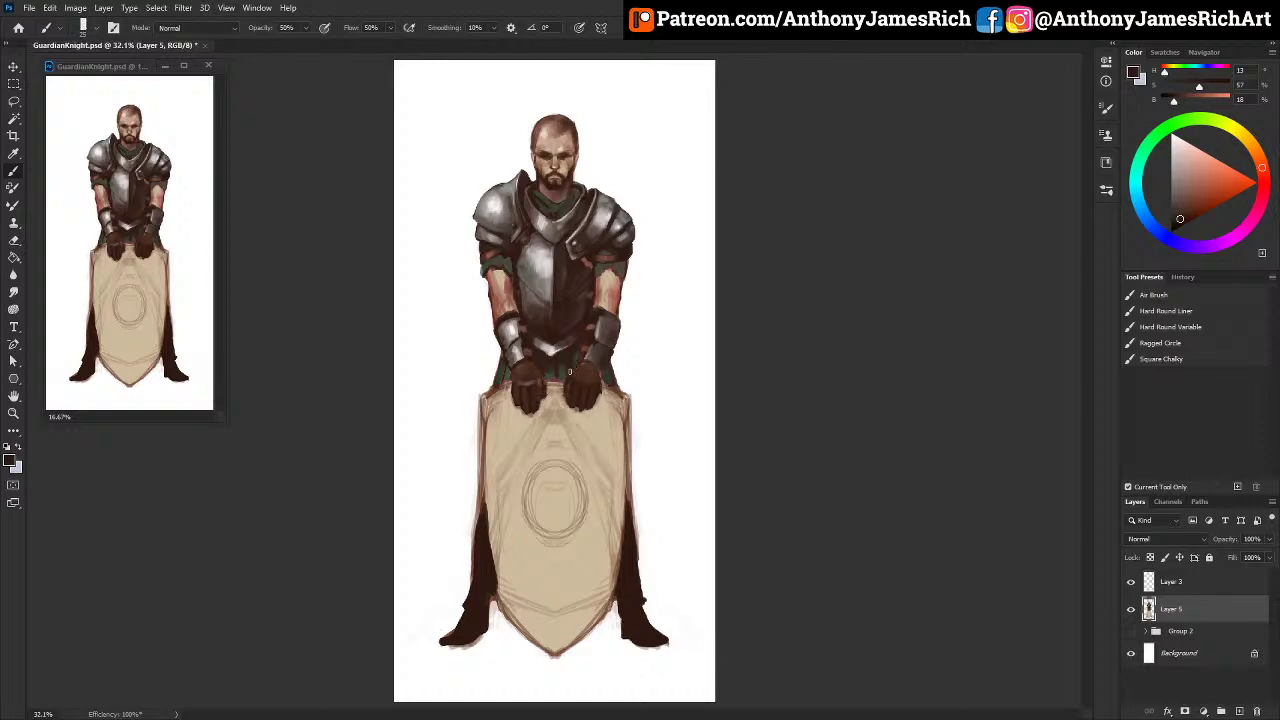
alt+click(587, 386)
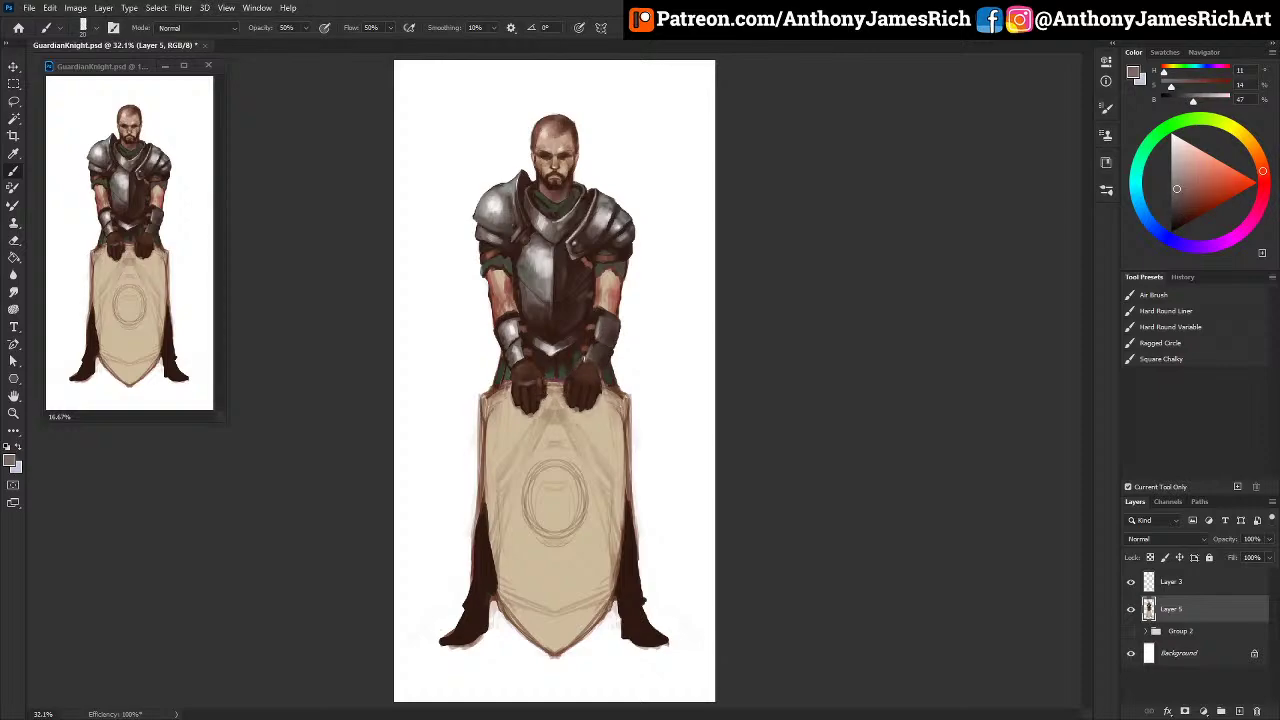
alt+click(588, 367)
alt+click(590, 345)
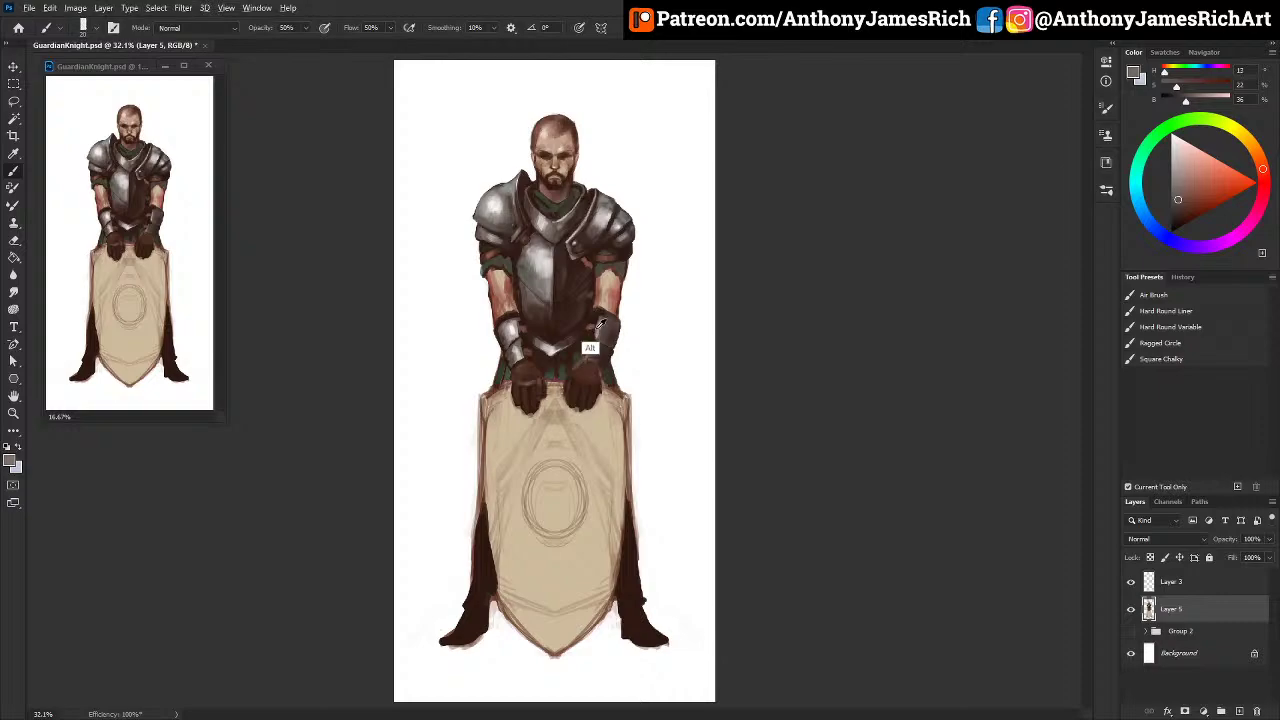
alt+click(590, 368)
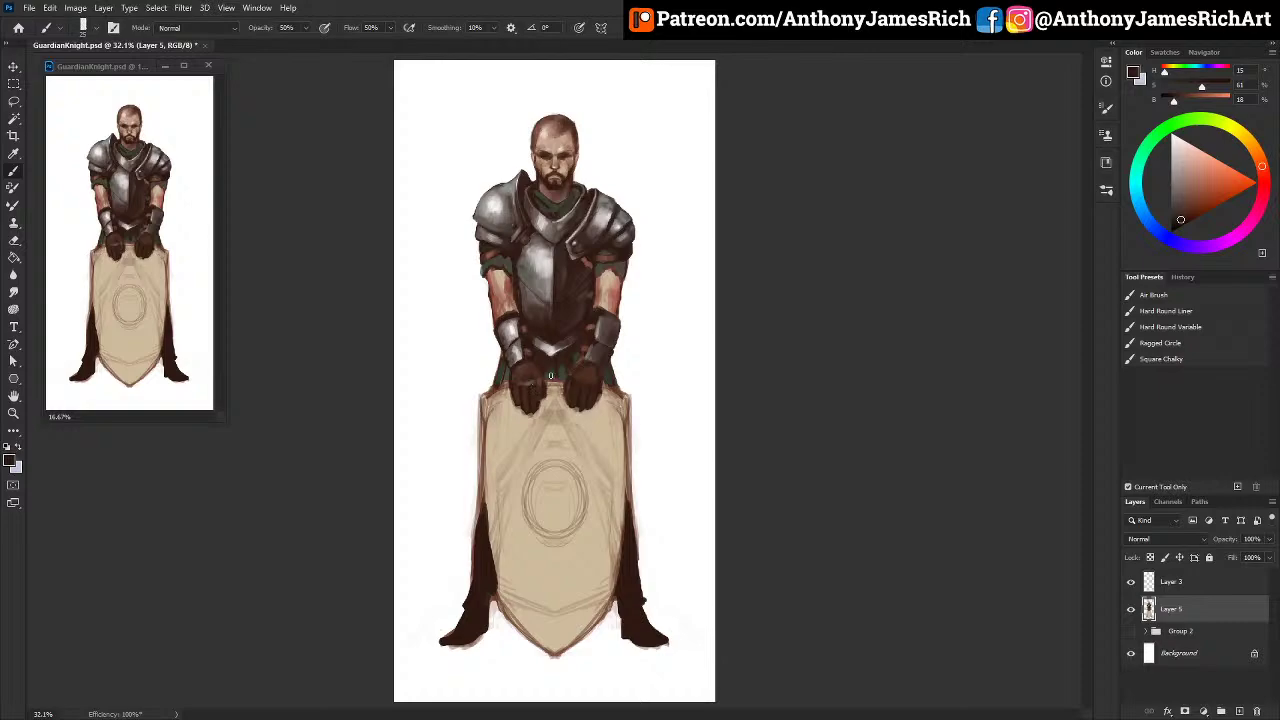
Step: Add light orange-brown accents to the wrist straps and gloves, blending them with a sampled darker brown
alt+click(588, 328)
drag(1181, 217, 1203, 176)
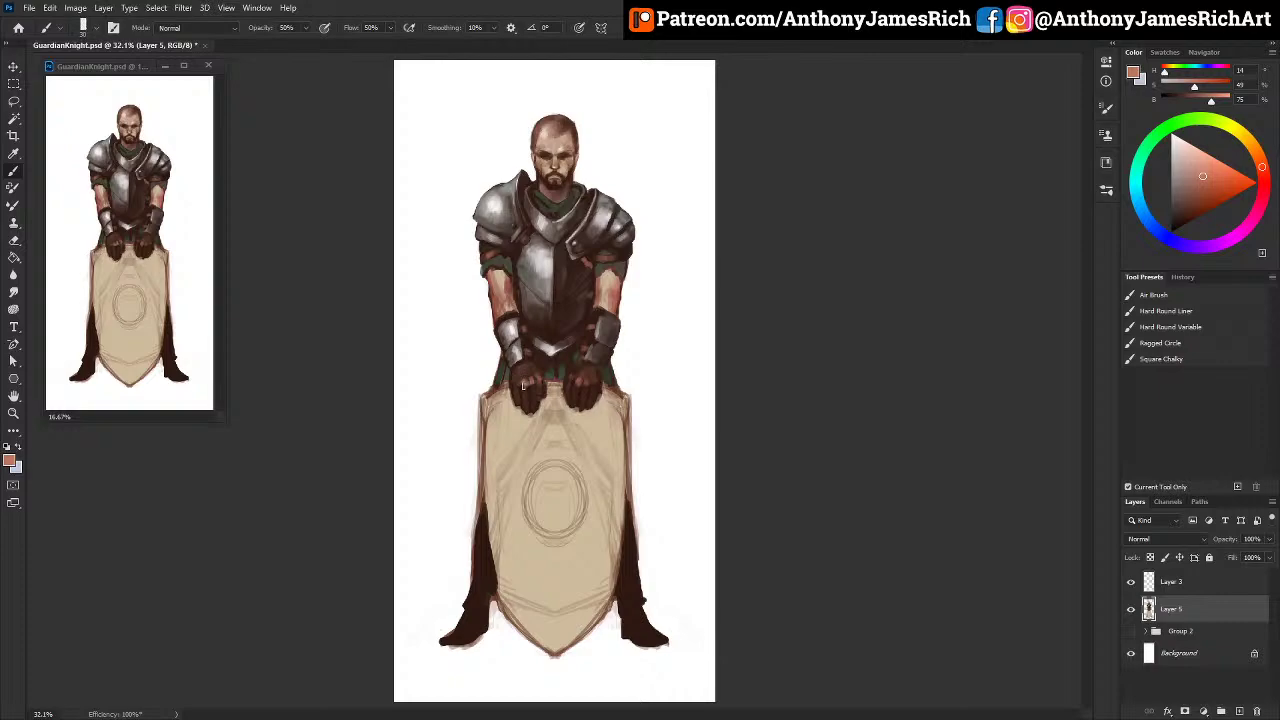
alt+click(518, 366)
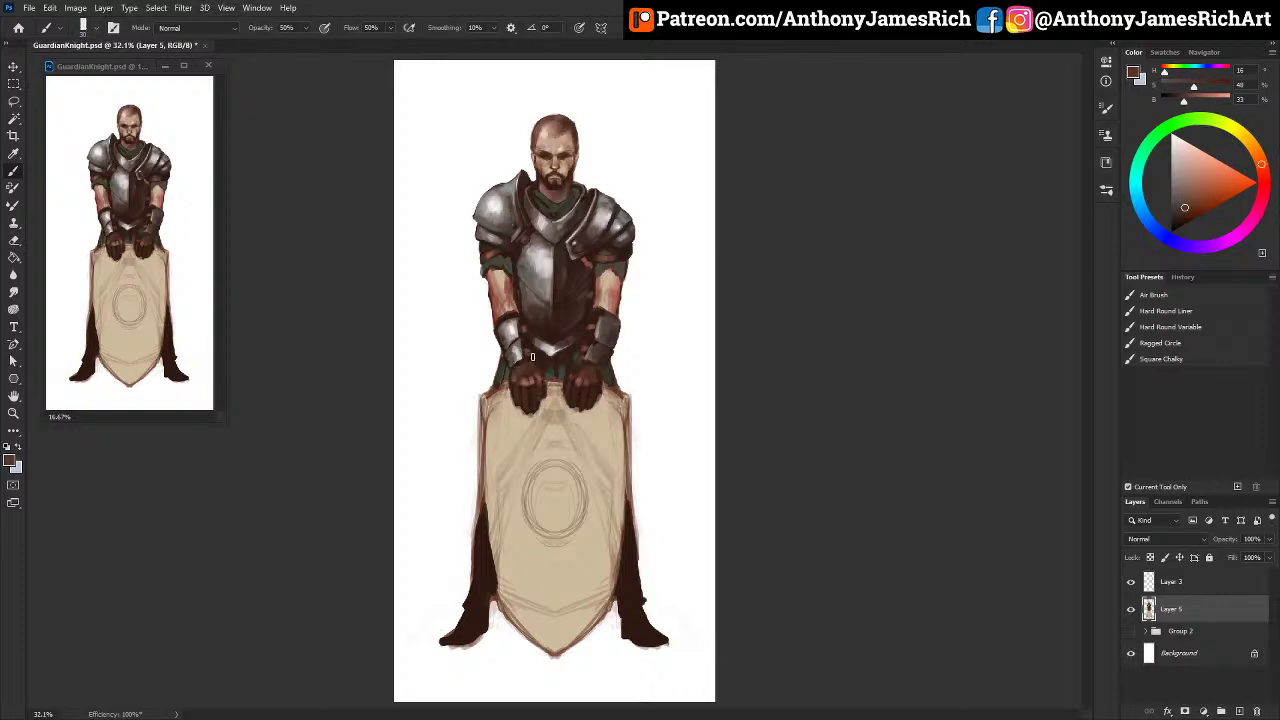
Step: Touch up the gloves, waist and breastplate with sampled browns and greys
alt+click(519, 375)
alt+click(543, 352)
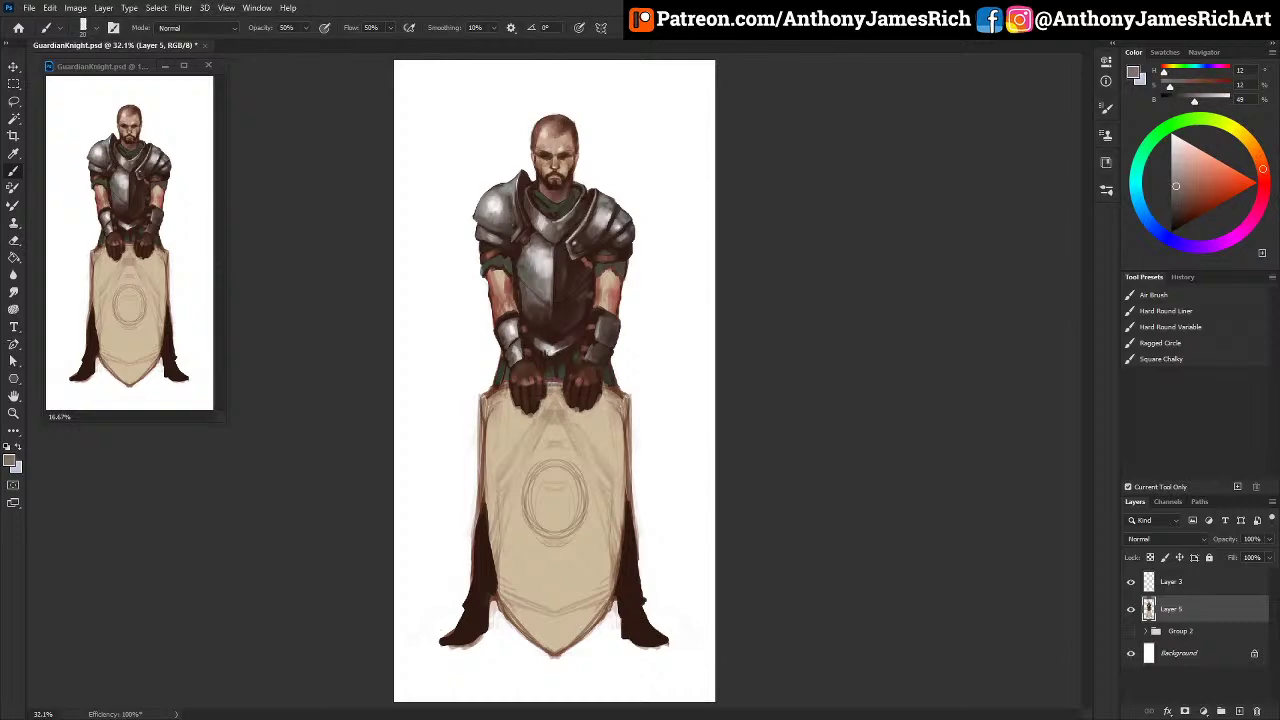
alt+click(528, 338)
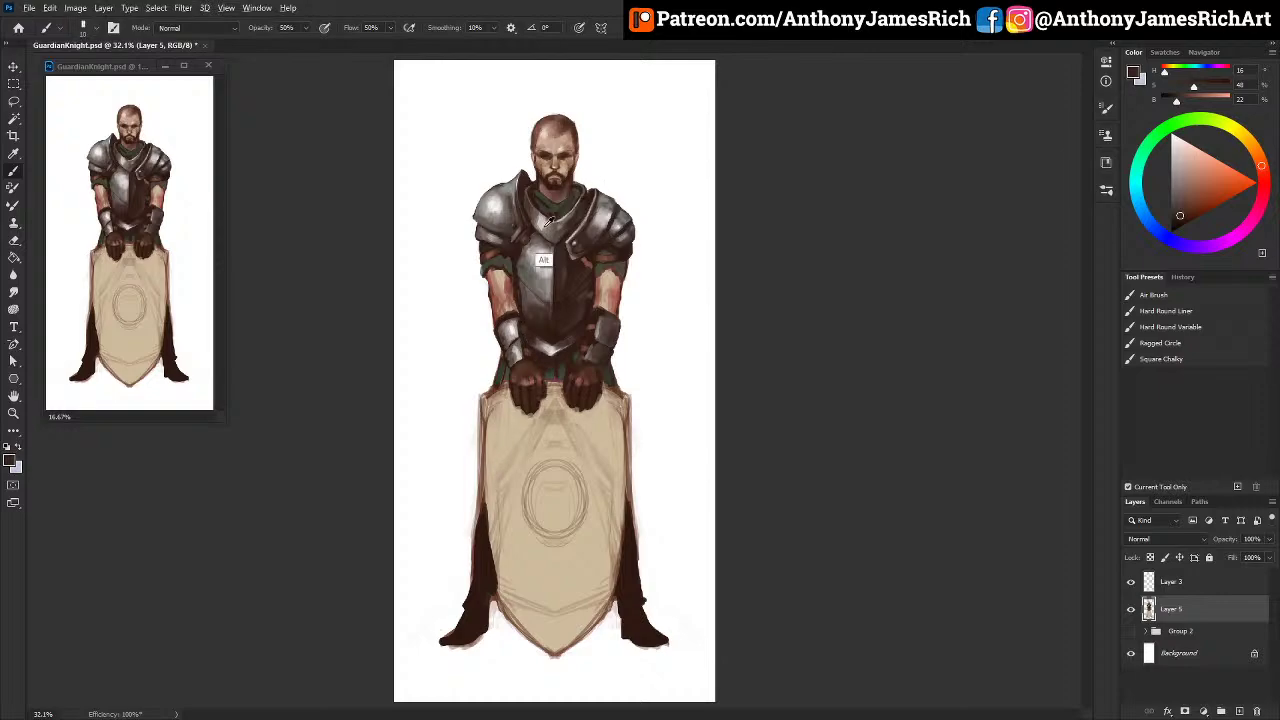
alt+click(576, 252)
alt+click(570, 224)
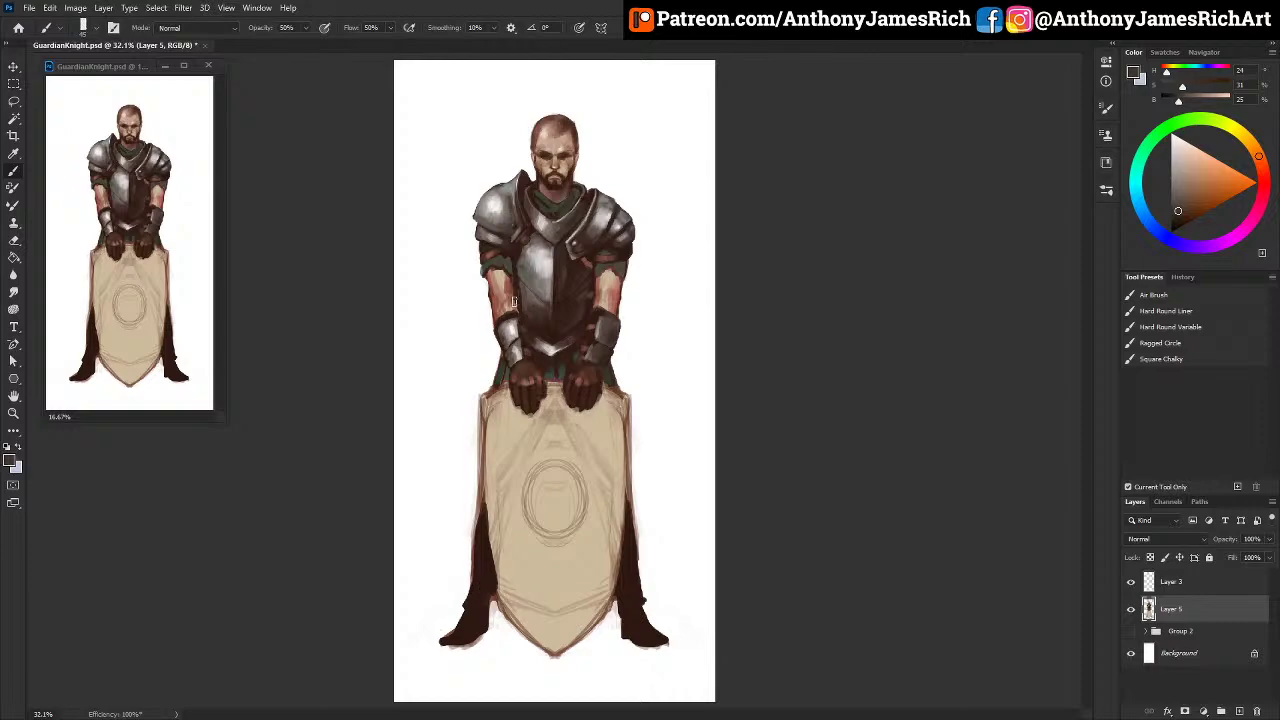
Step: Block in the viewer-left shin as a steel greave with sampled dark grey, mid grey and light grey
alt+click(511, 270)
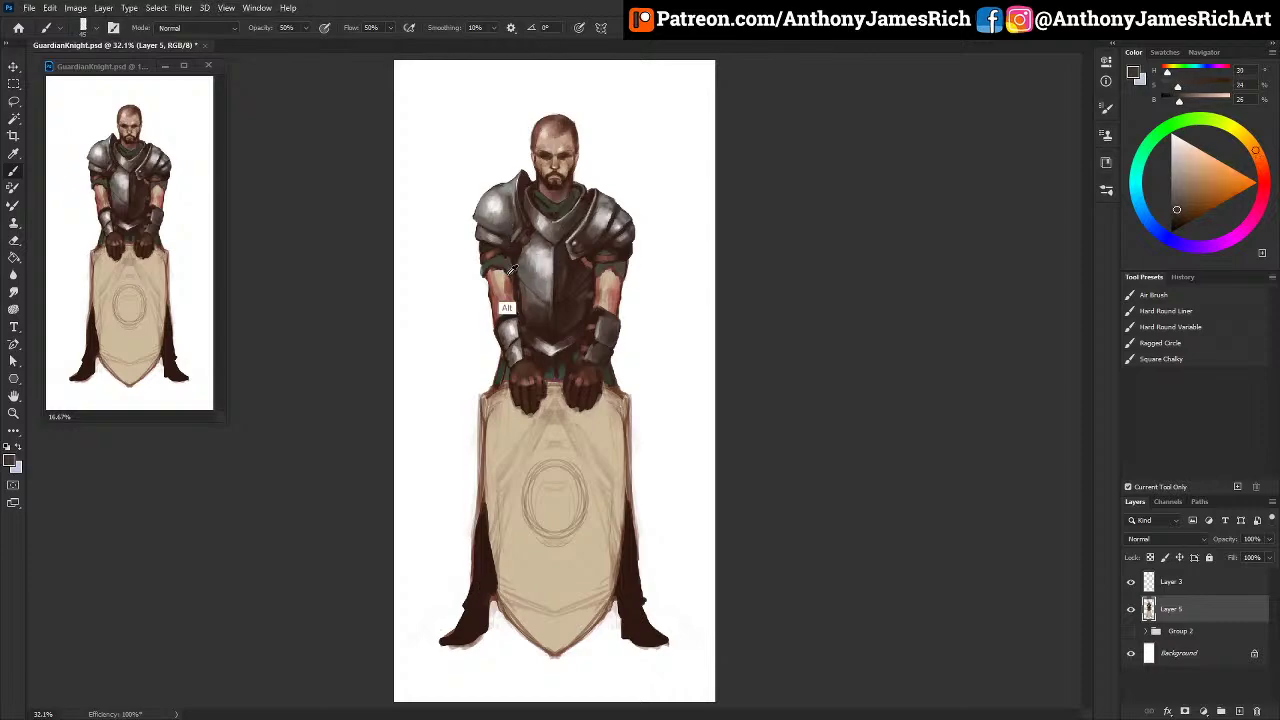
mouse_move(476, 588)
mouse_down()
mouse_move(478, 540)
mouse_move(485, 563)
mouse_up()
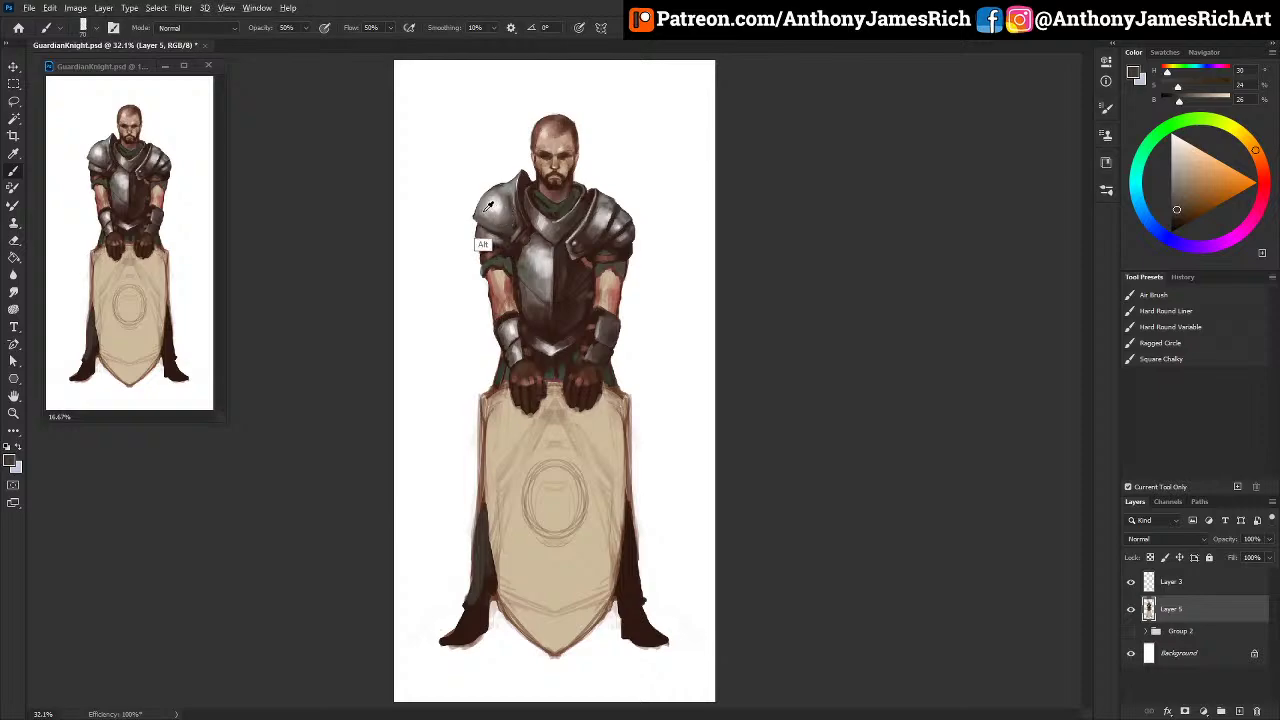
alt+click(492, 246)
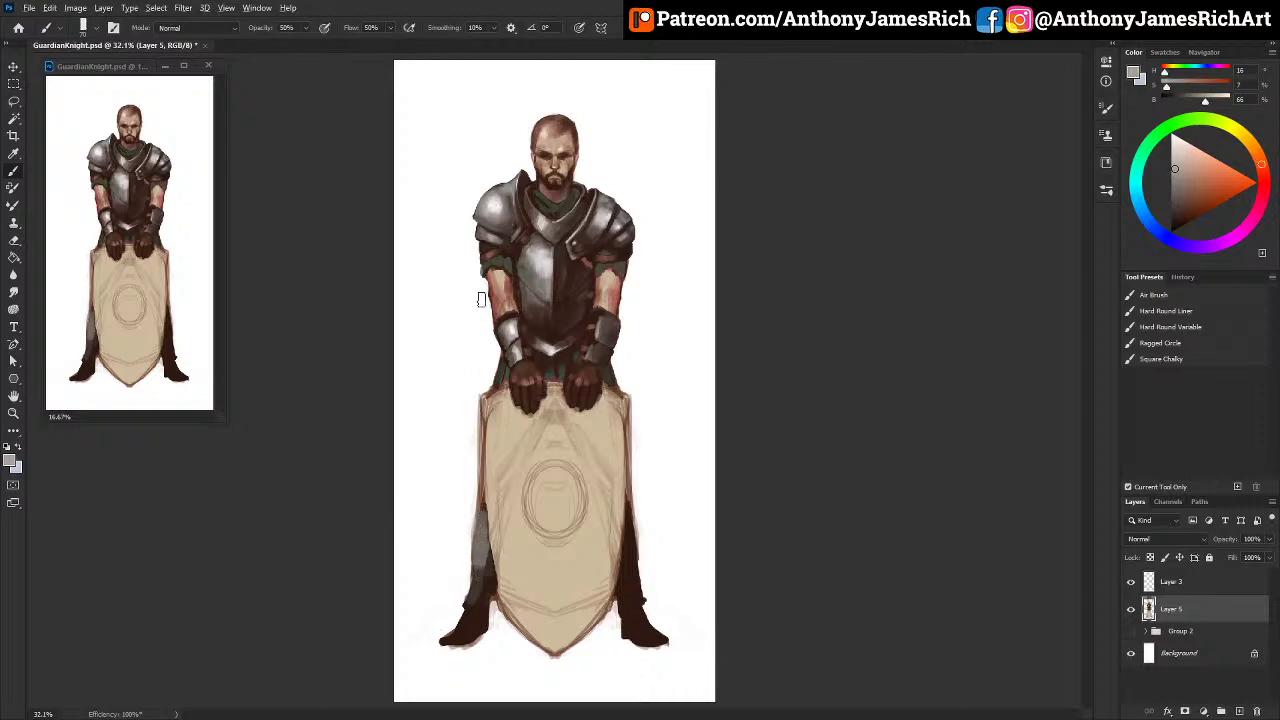
alt+click(495, 240)
mouse_move(480, 545)
mouse_down()
mouse_move(484, 525)
mouse_move(481, 556)
mouse_up()
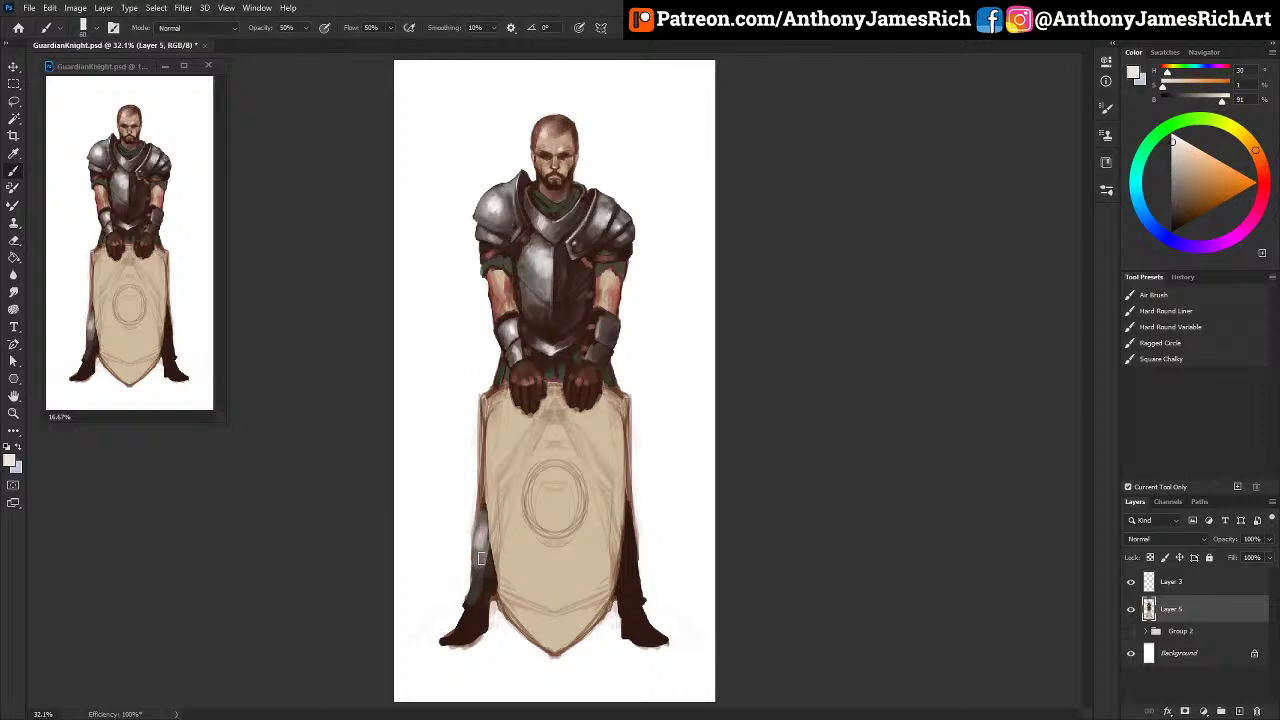
Step: Refine the bright highlight on the viewer-left greave with a smaller brush and blend it into sampled mid grey
alt+click(483, 554)
key(bracketleft)
key(bracketleft)
key(bracketleft)
key(bracketleft)
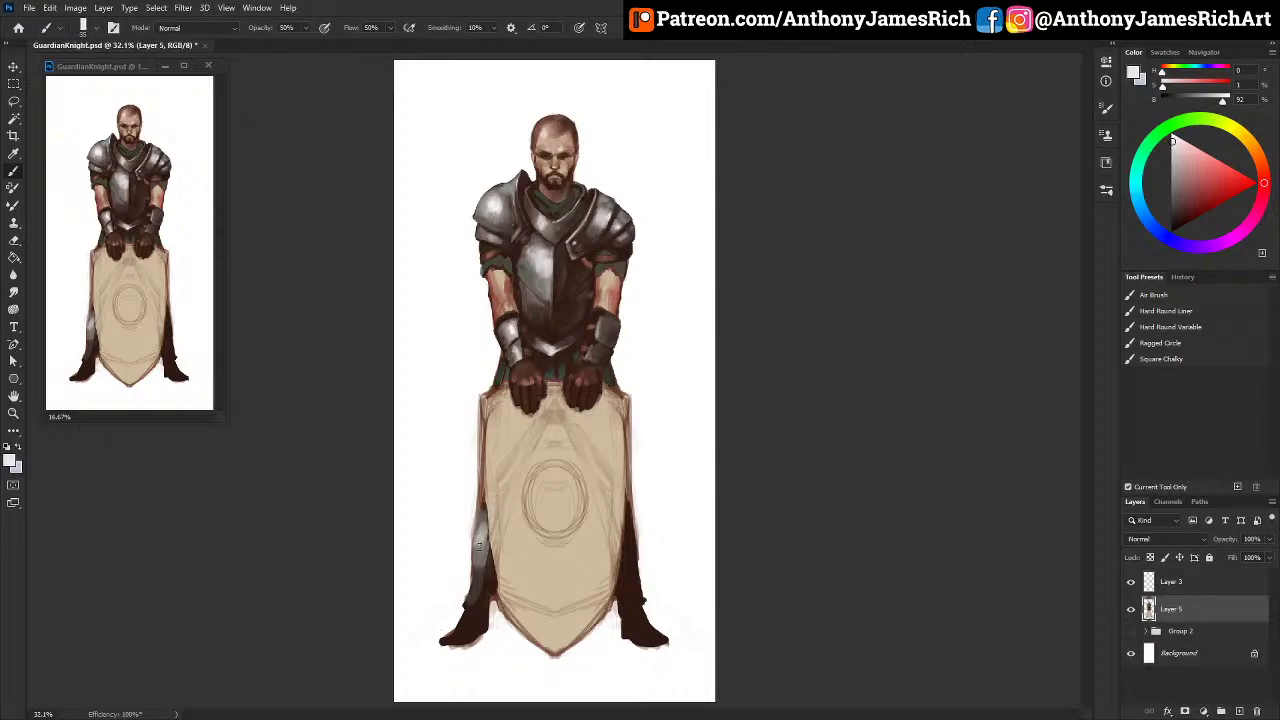
drag(480, 548, 482, 532)
alt+click(474, 557)
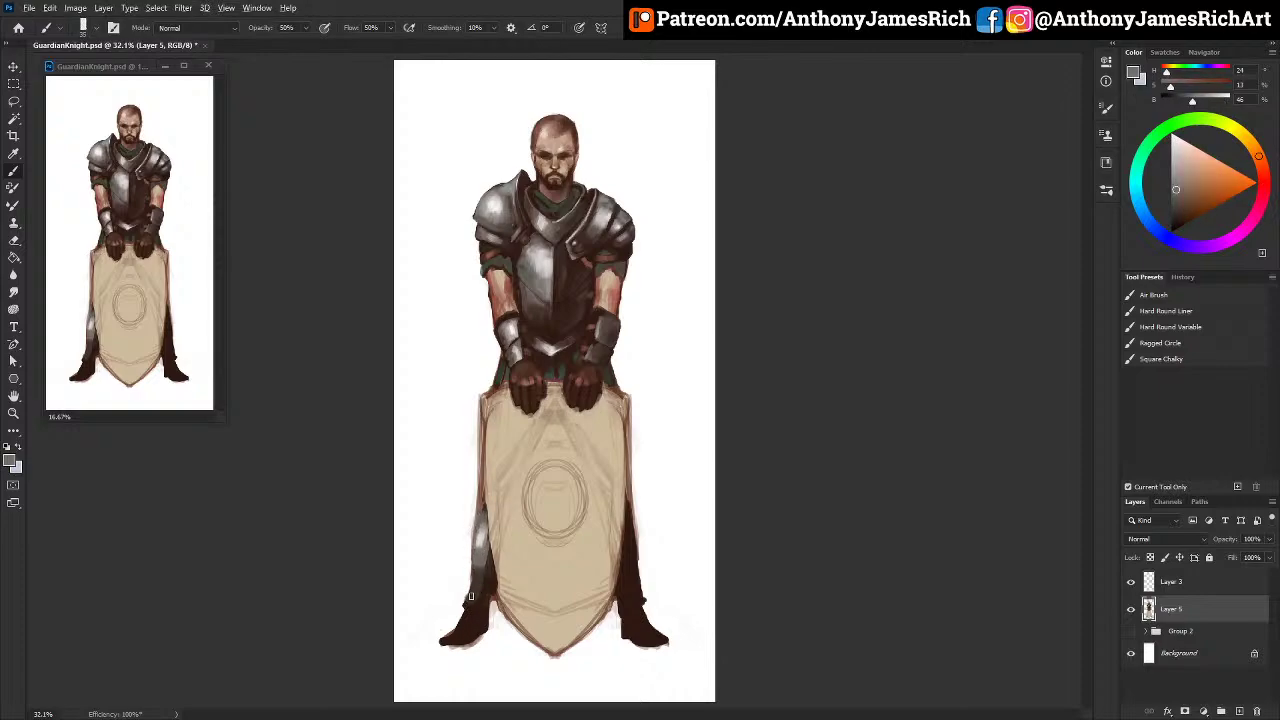
Step: Paint the top of the viewer-left boot below the greave with sampled dark brown
alt+click(479, 630)
alt+click(460, 634)
mouse_move(460, 620)
mouse_down()
mouse_move(444, 643)
mouse_move(478, 635)
mouse_move(491, 600)
mouse_up()
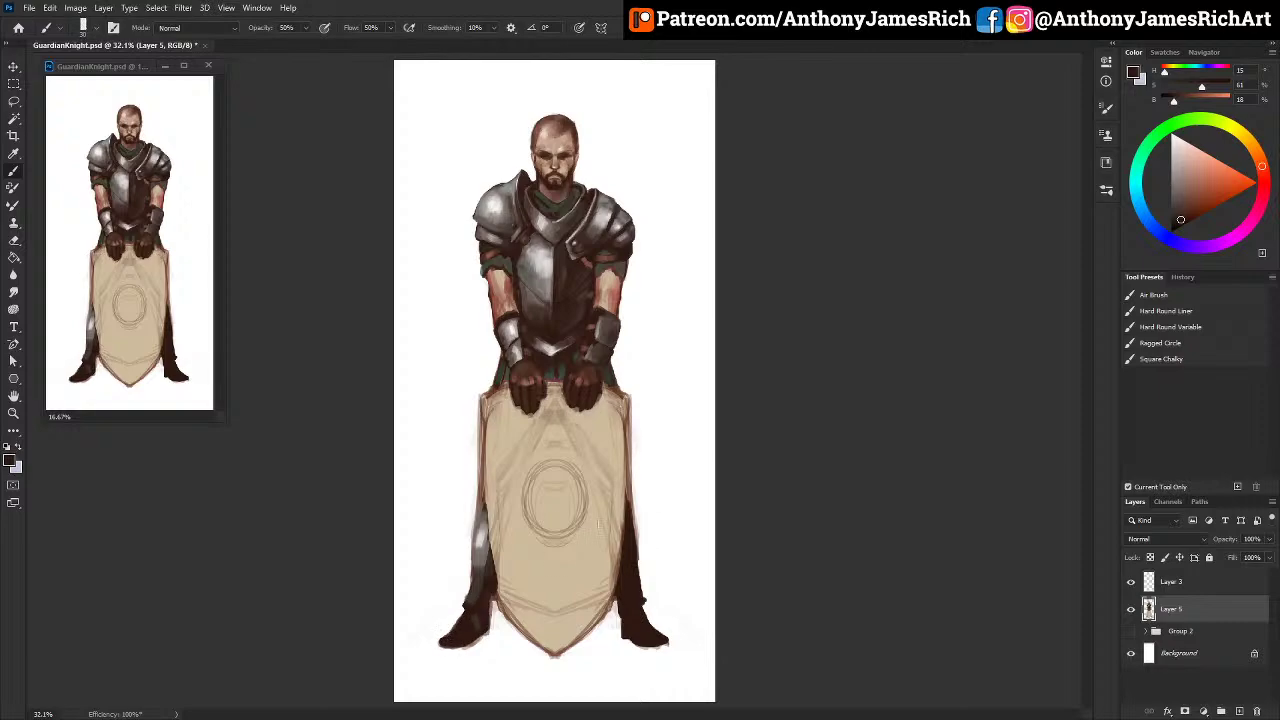
Step: Shade the inner edge of the viewer-left greave beside the shield with sampled grey and dark brown
alt+click(484, 556)
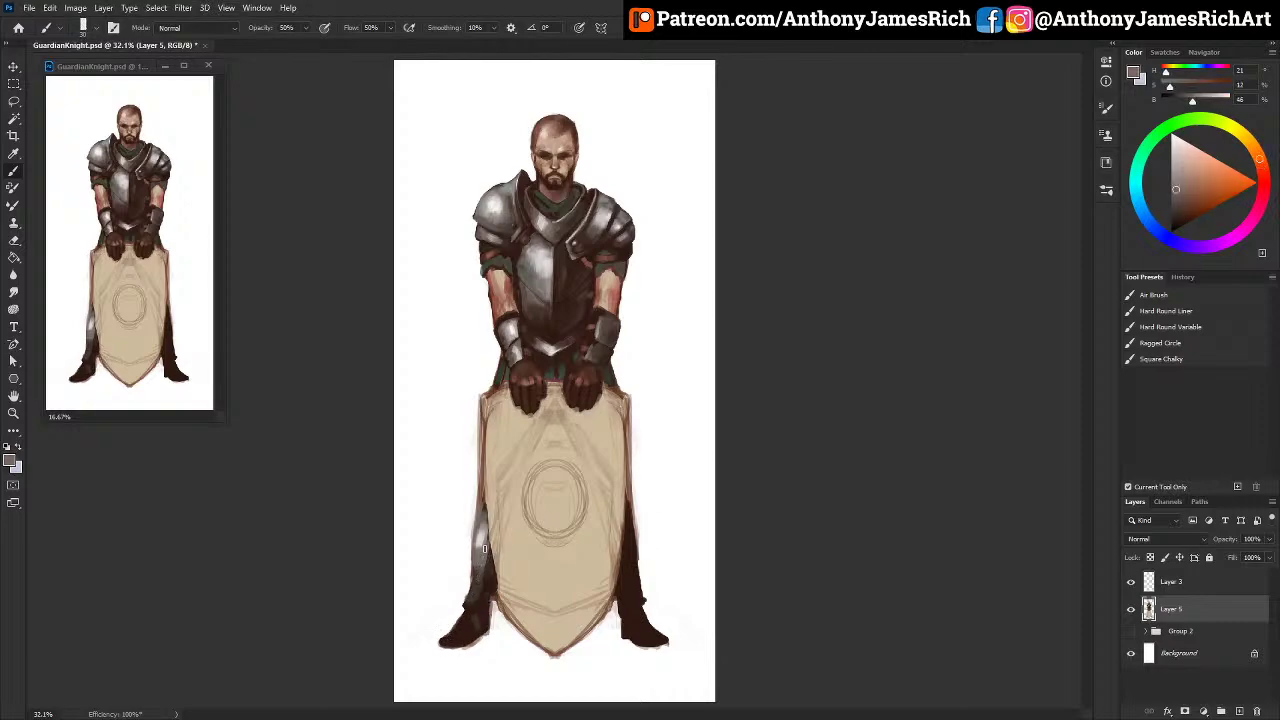
alt+click(517, 253)
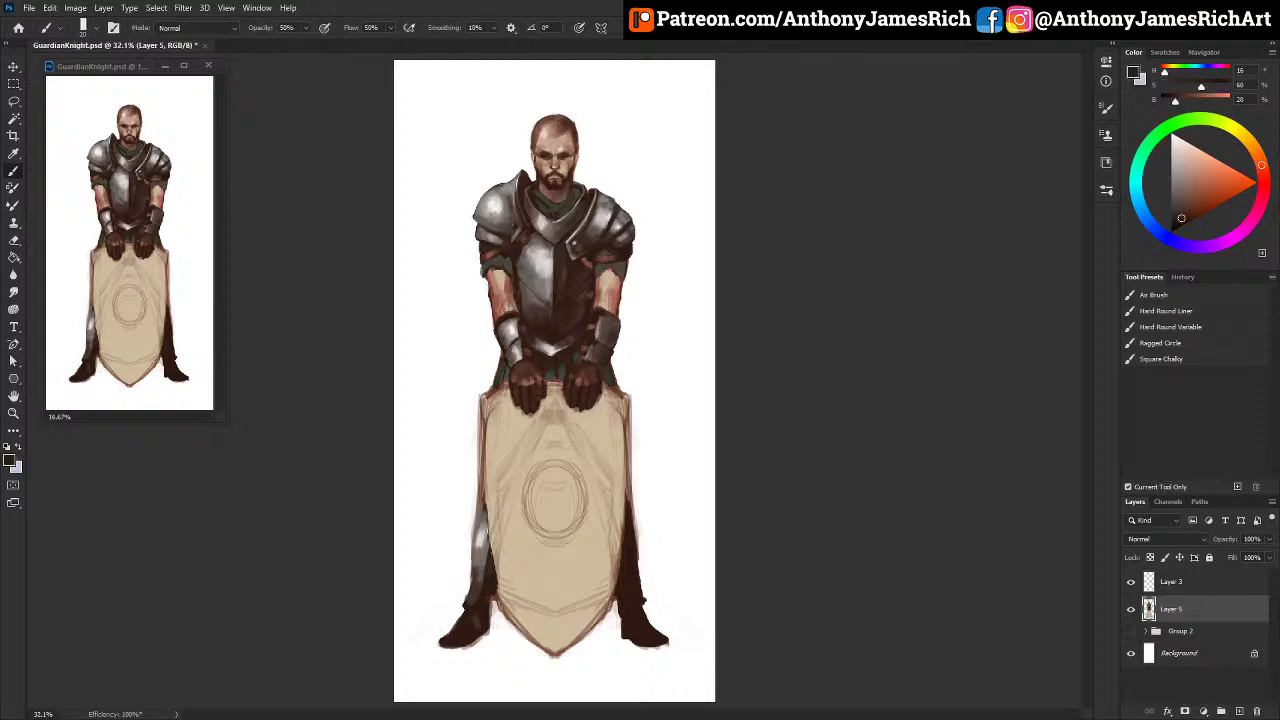
drag(489, 554, 486, 514)
Step: Block in the viewer-right greave with sampled mid grey, separating it from the boot with sampled dark brown
alt+click(476, 592)
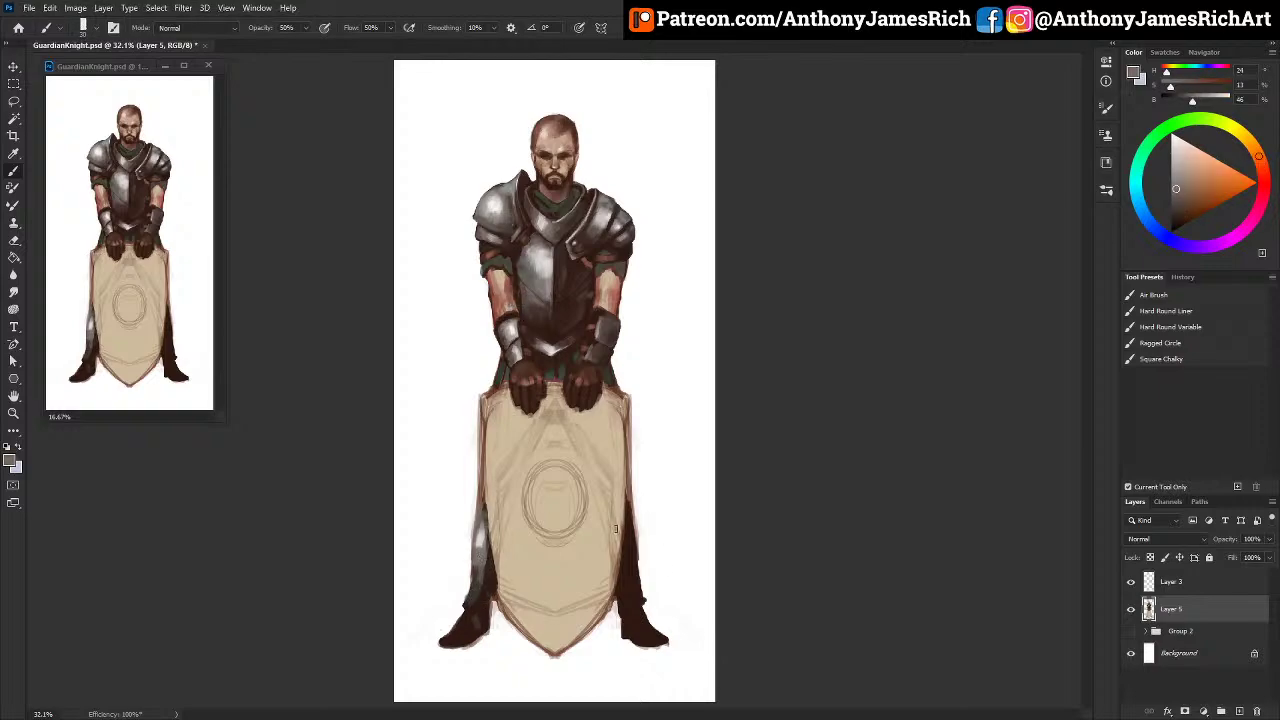
mouse_move(629, 550)
mouse_down()
mouse_move(628, 518)
mouse_move(631, 617)
mouse_up()
alt+click(636, 640)
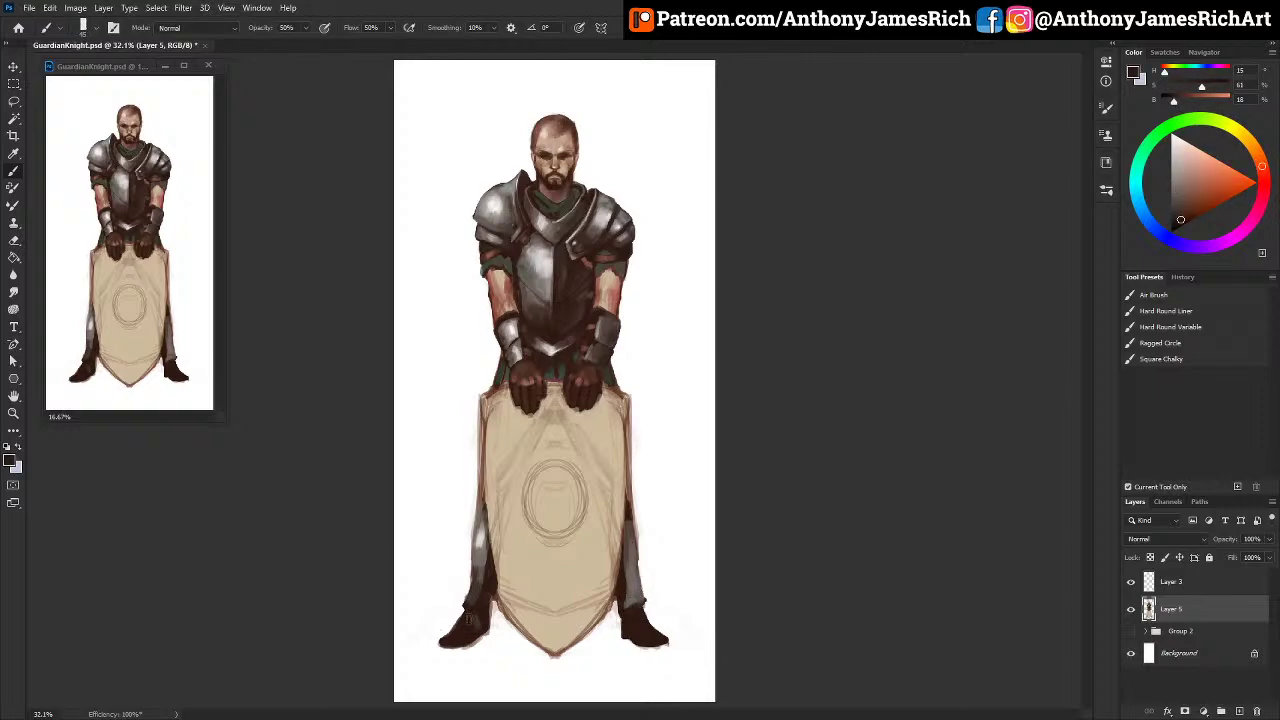
Step: Add light grey highlights to the lower rims of both greaves and along the viewer-right greave
alt+click(475, 602)
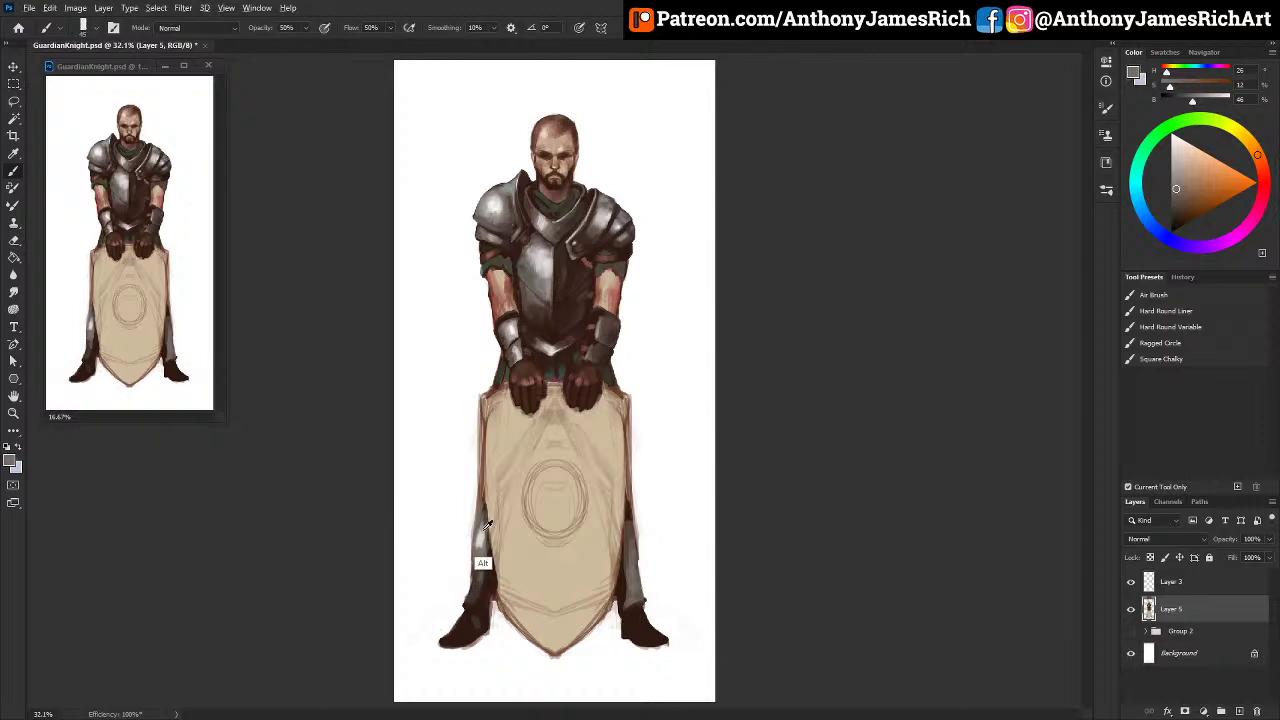
alt+click(478, 560)
drag(468, 600, 479, 604)
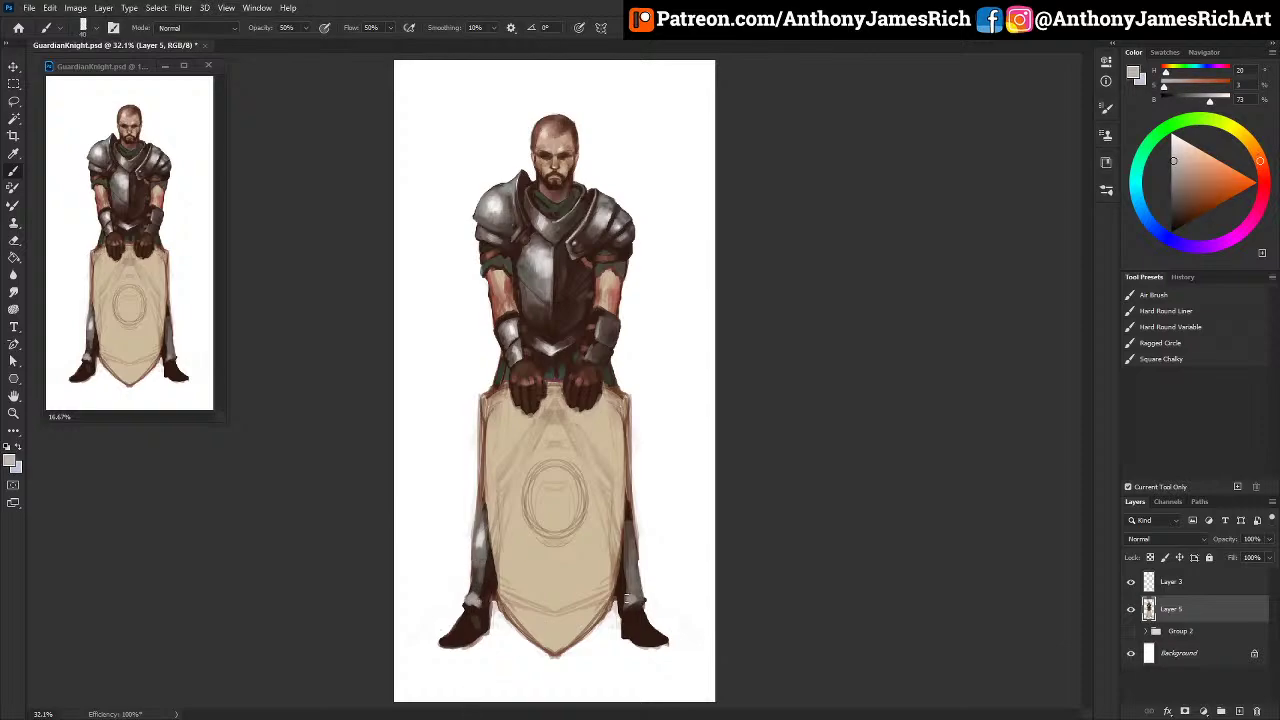
drag(626, 599, 628, 574)
key([)
alt+click(650, 530)
alt+click(641, 566)
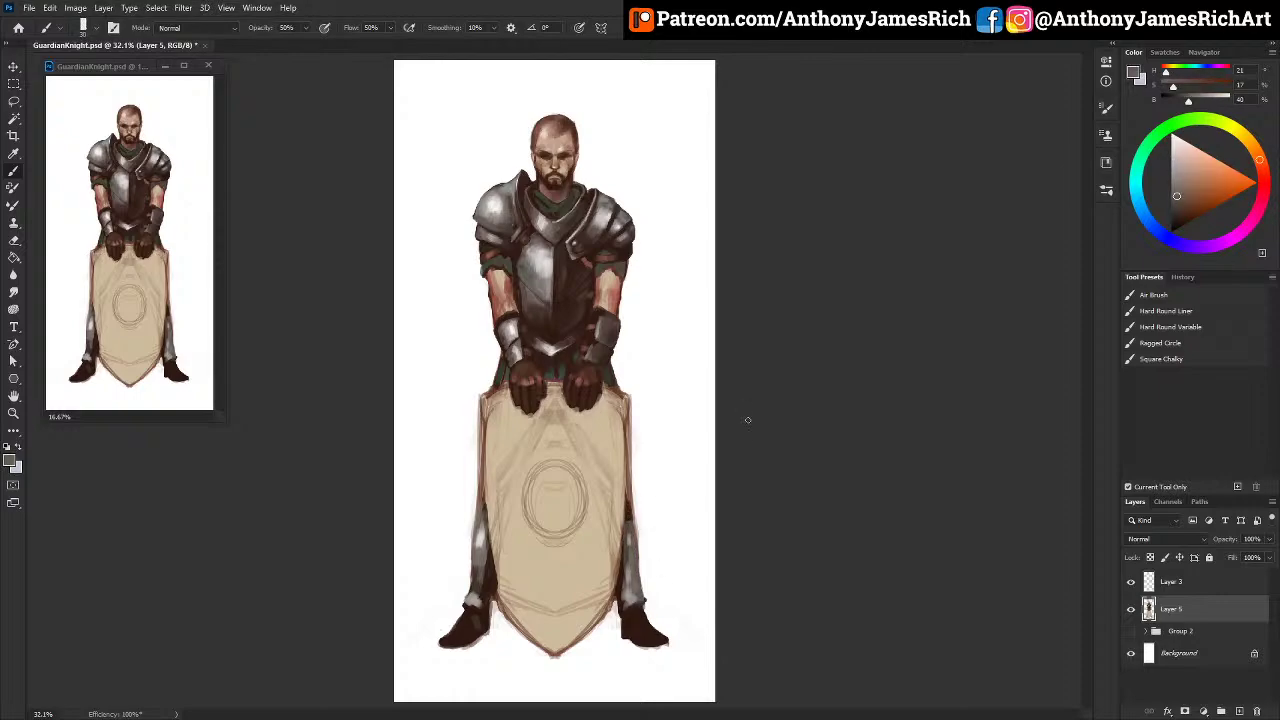
Step: Clean up the stray sketch lines along both outer sides of the shield
drag(640, 536, 631, 380)
mouse_move(469, 507)
mouse_down()
mouse_move(474, 525)
mouse_move(477, 418)
mouse_up()
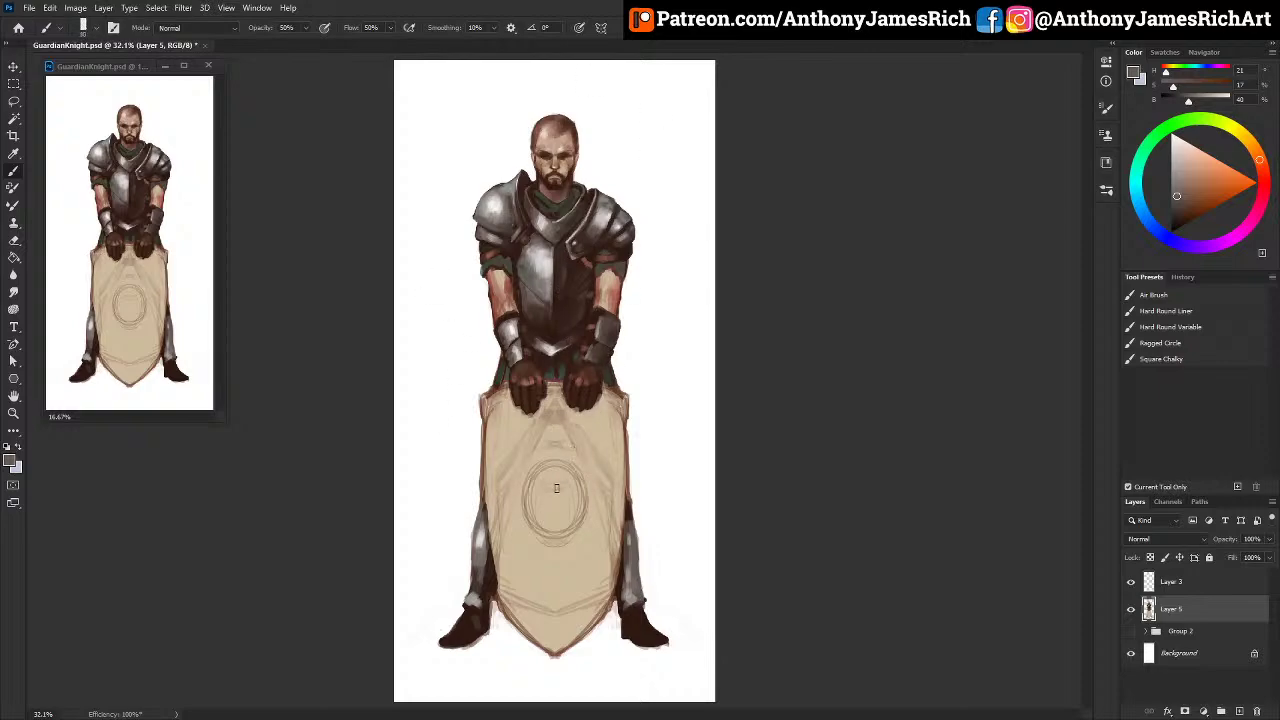
Step: Sketch a grey test plate with a thick outline on the blank canvas beside the knight's head
key(])
key(])
key(])
key(])
key(])
key(])
key(])
key(])
key(])
key(])
key(])
key(])
key(])
key(])
key(])
key(])
key(])
key([)
key([)
key(bracketleft)
key(bracketleft)
key(bracketleft)
key(bracketleft)
key(bracketleft)
key(bracketleft)
key(bracketleft)
alt+click(493, 180)
alt+click(500, 253)
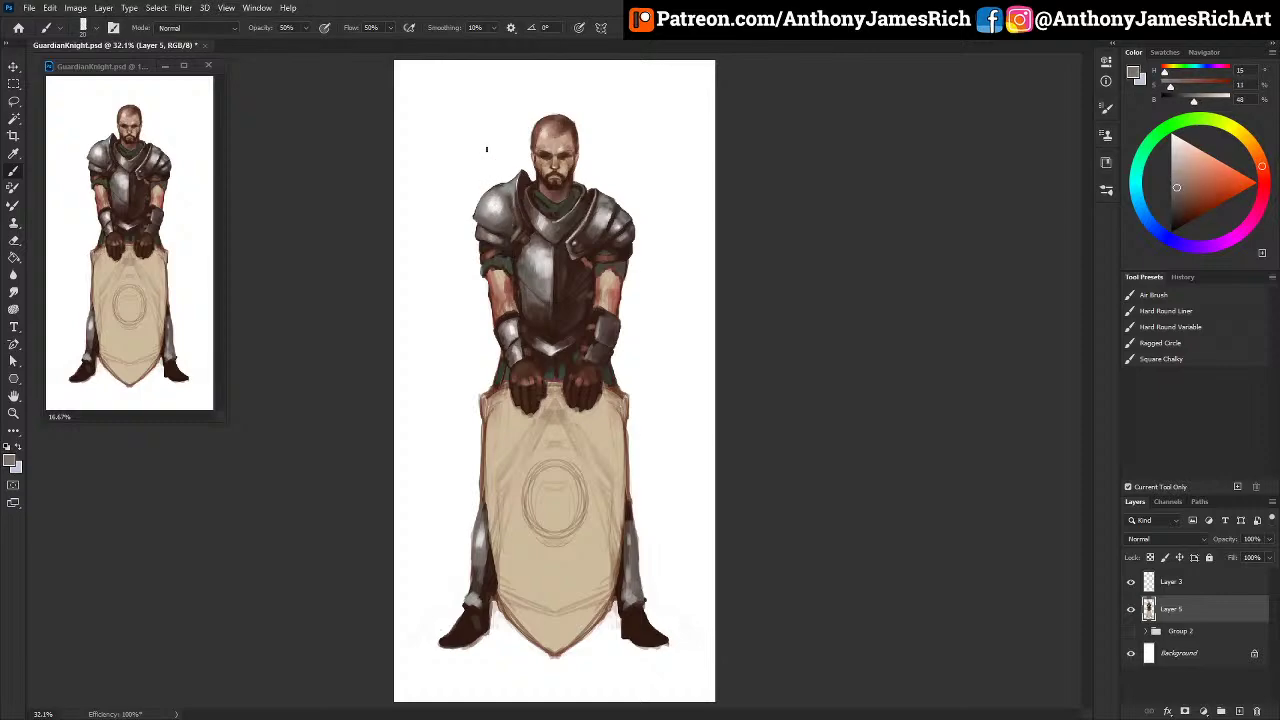
mouse_move(458, 147)
mouse_down()
mouse_move(440, 108)
mouse_move(425, 147)
mouse_move(431, 104)
mouse_move(469, 104)
mouse_move(473, 164)
mouse_move(454, 188)
mouse_move(432, 189)
mouse_move(426, 111)
mouse_move(435, 188)
mouse_move(458, 121)
mouse_move(432, 168)
mouse_up()
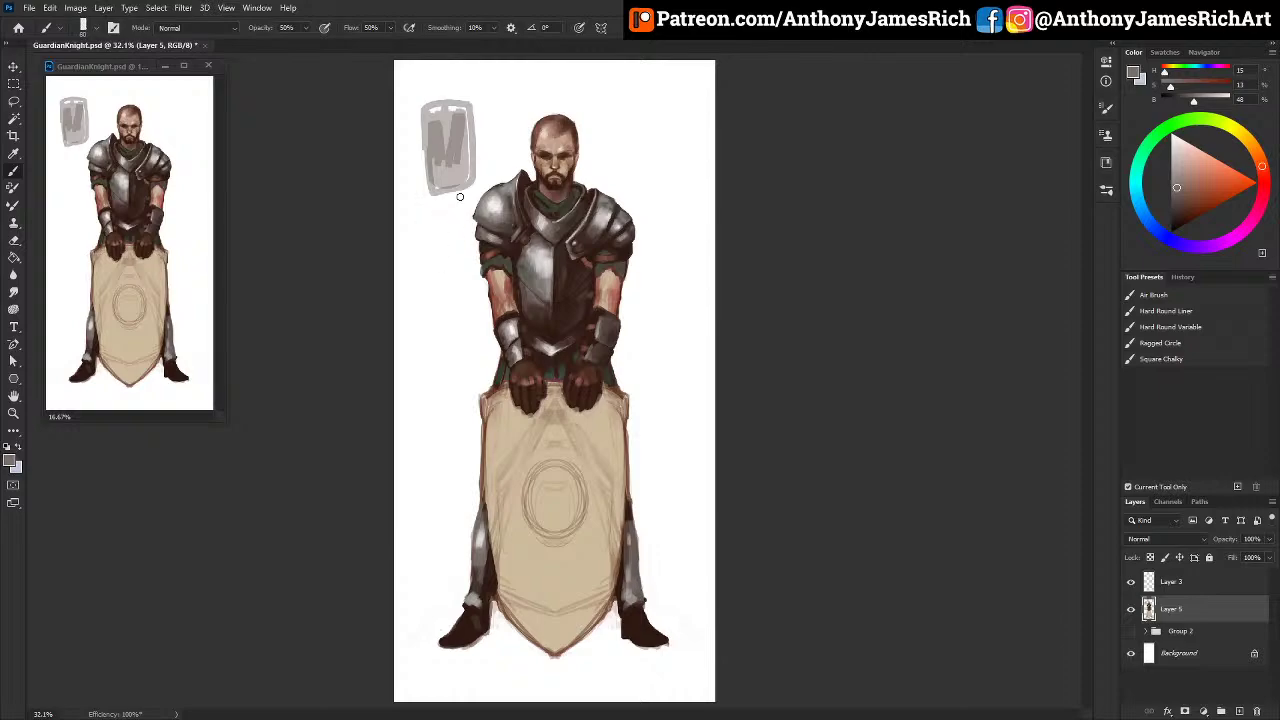
mouse_move(466, 185)
mouse_down()
mouse_move(472, 111)
mouse_move(446, 99)
mouse_move(426, 189)
mouse_up()
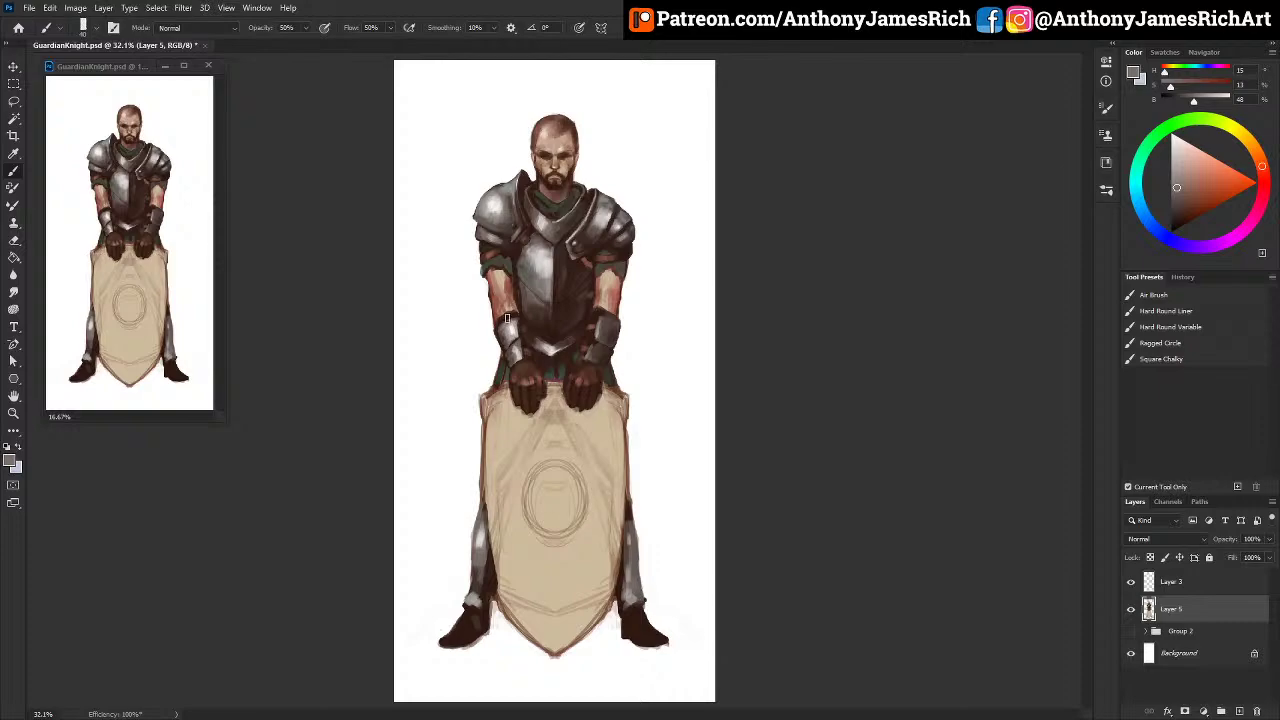
Step: Paint loose grey test strokes in several directions on the blank canvas beside the knight's head
key(bracketright)
key(bracketright)
key(bracketright)
key(bracketright)
key(bracketright)
key(bracketright)
key(bracketright)
key(bracketright)
key(bracketright)
key(bracketright)
key(bracketright)
key(bracketright)
key(bracketright)
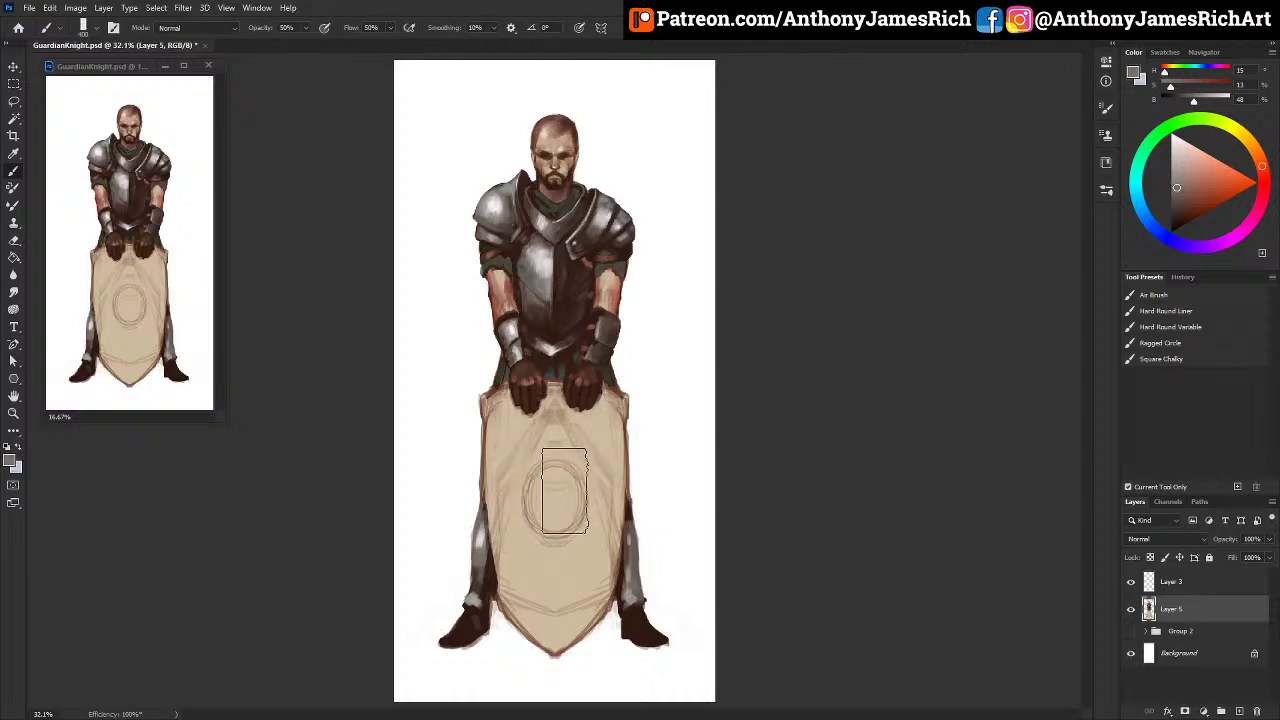
key(bracketleft)
key(bracketleft)
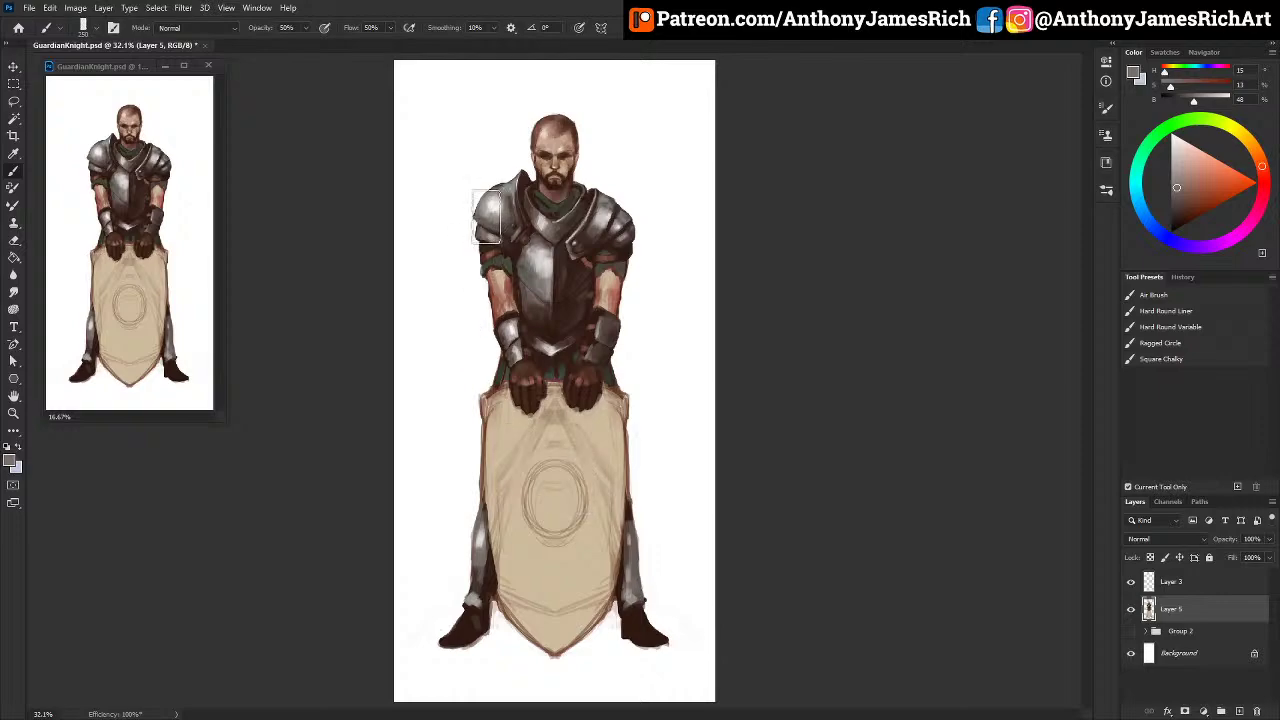
key(bracketleft)
key(bracketleft)
key(bracketleft)
key(bracketleft)
key(bracketleft)
key(bracketleft)
key(bracketleft)
key(bracketleft)
key(bracketleft)
key(bracketleft)
key(bracketleft)
mouse_move(434, 139)
mouse_down()
mouse_move(461, 105)
mouse_move(442, 108)
mouse_move(441, 95)
mouse_move(466, 146)
mouse_move(450, 104)
mouse_move(416, 116)
mouse_up()
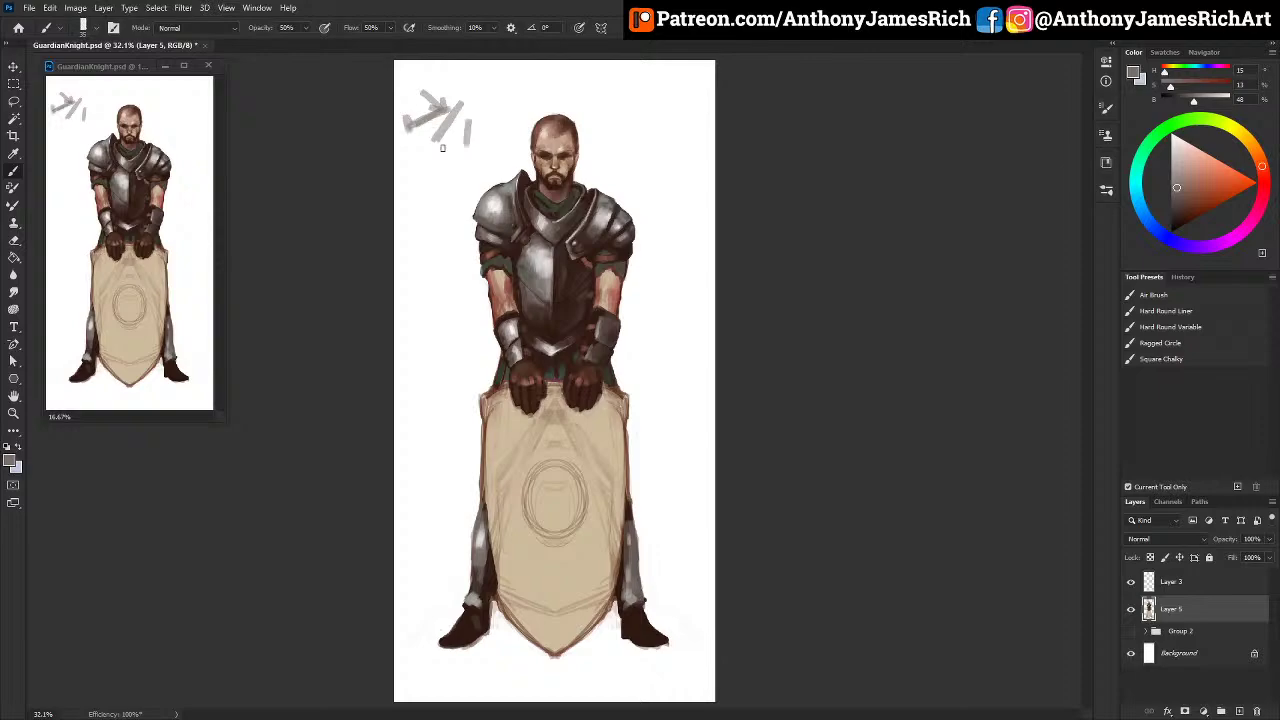
mouse_move(474, 147)
mouse_down()
mouse_move(452, 158)
mouse_move(460, 190)
mouse_up()
mouse_move(476, 134)
mouse_down()
mouse_move(419, 168)
mouse_move(412, 132)
mouse_up()
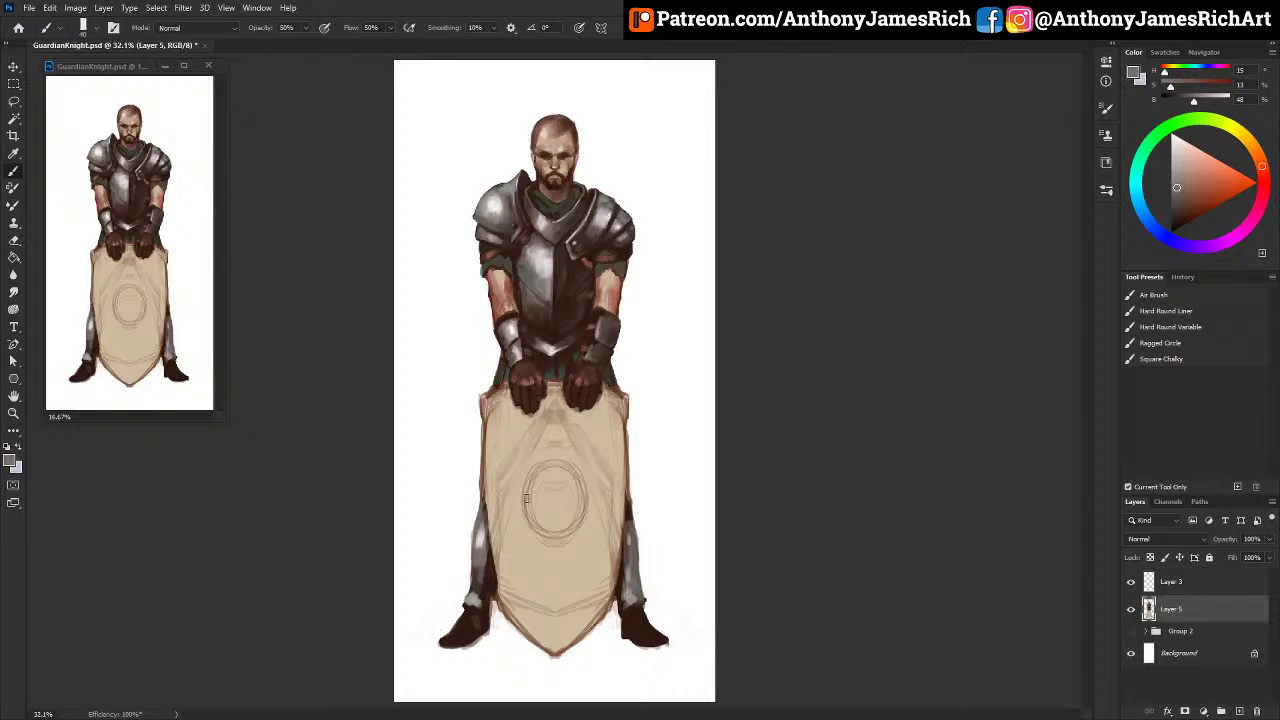
Step: Smooth the viewer-left lower edge of the shield with its sampled beige
alt+click(500, 588)
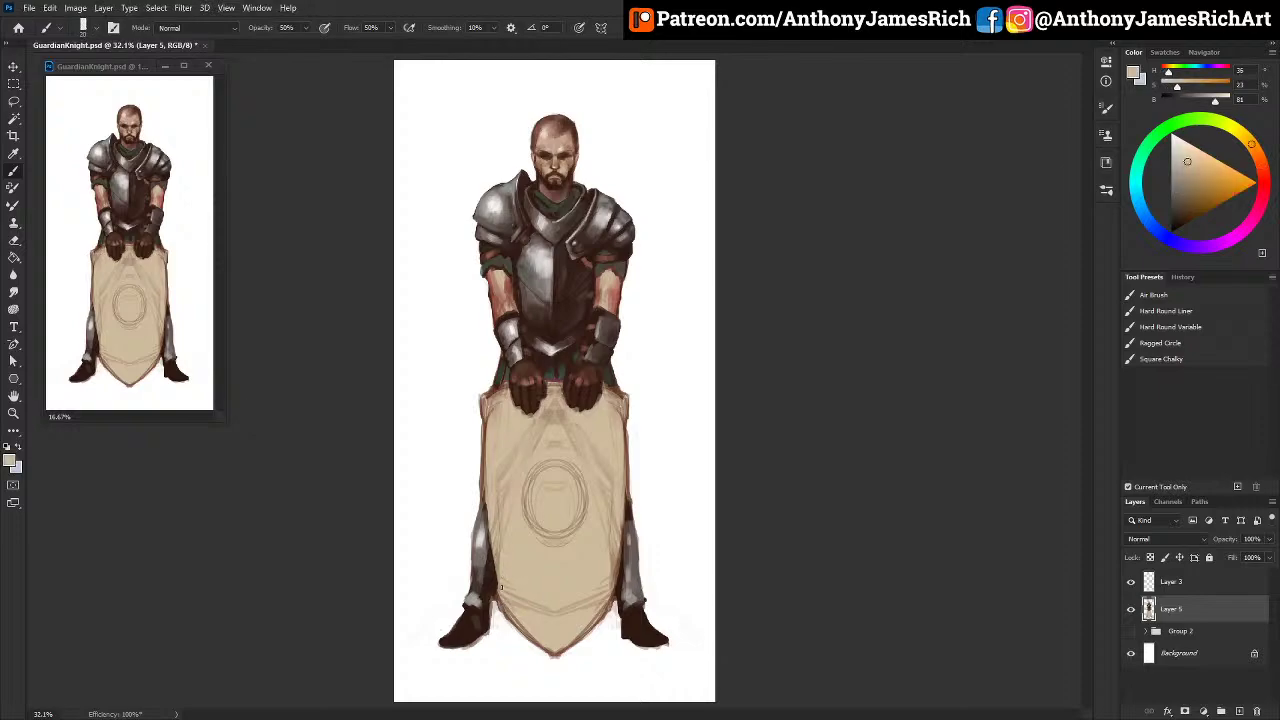
drag(493, 538, 498, 591)
Step: Sketch a small beige test shield outline with a soft inner stroke on the blank canvas beside the knight
mouse_move(410, 135)
mouse_down()
mouse_move(418, 249)
mouse_move(439, 307)
mouse_move(476, 146)
mouse_up()
mouse_move(464, 191)
mouse_down()
mouse_move(470, 115)
mouse_move(412, 102)
mouse_move(410, 195)
mouse_up()
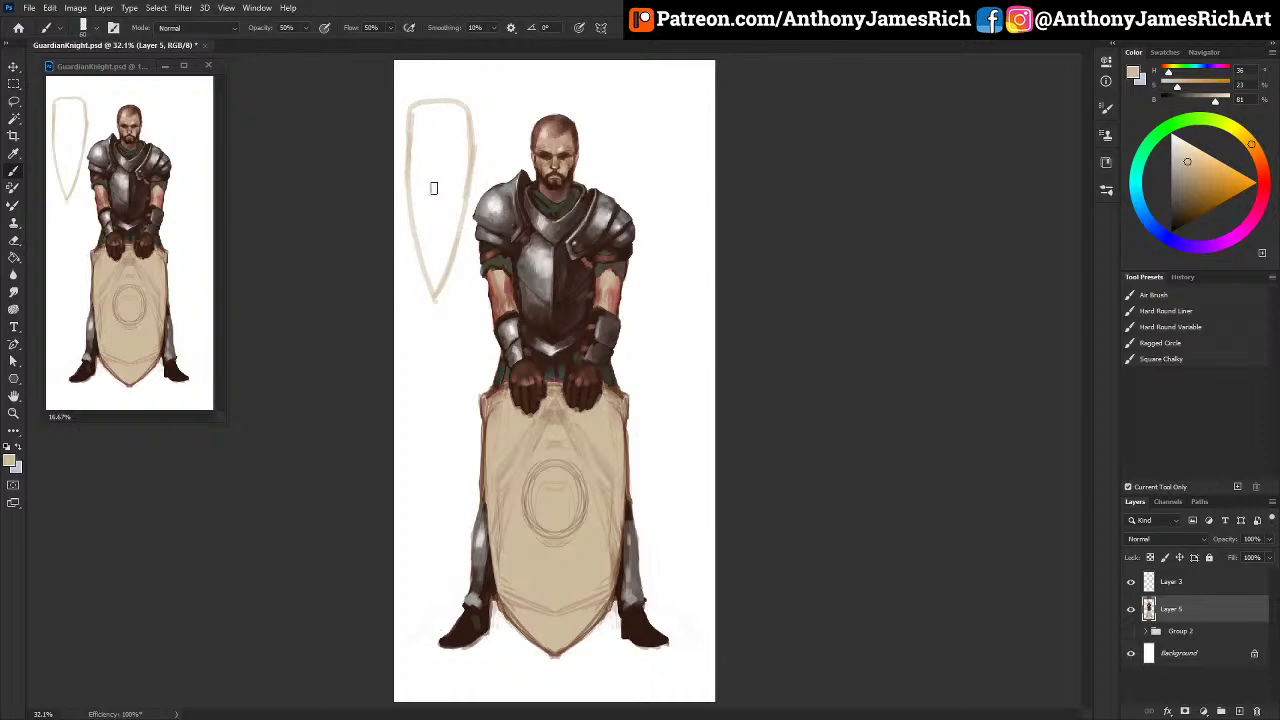
drag(443, 149, 440, 118)
key(])
key(])
key(])
key(])
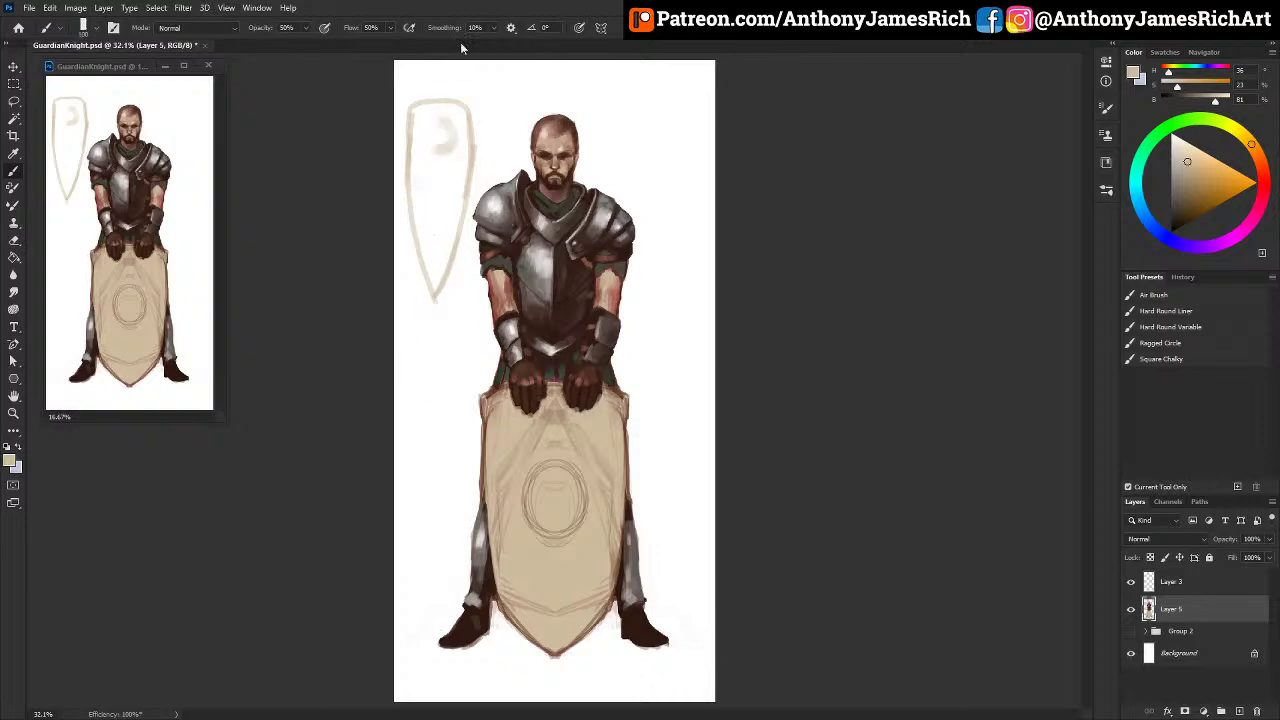
mouse_move(405, 200)
mouse_down()
mouse_move(417, 271)
mouse_move(455, 146)
mouse_move(404, 177)
mouse_up()
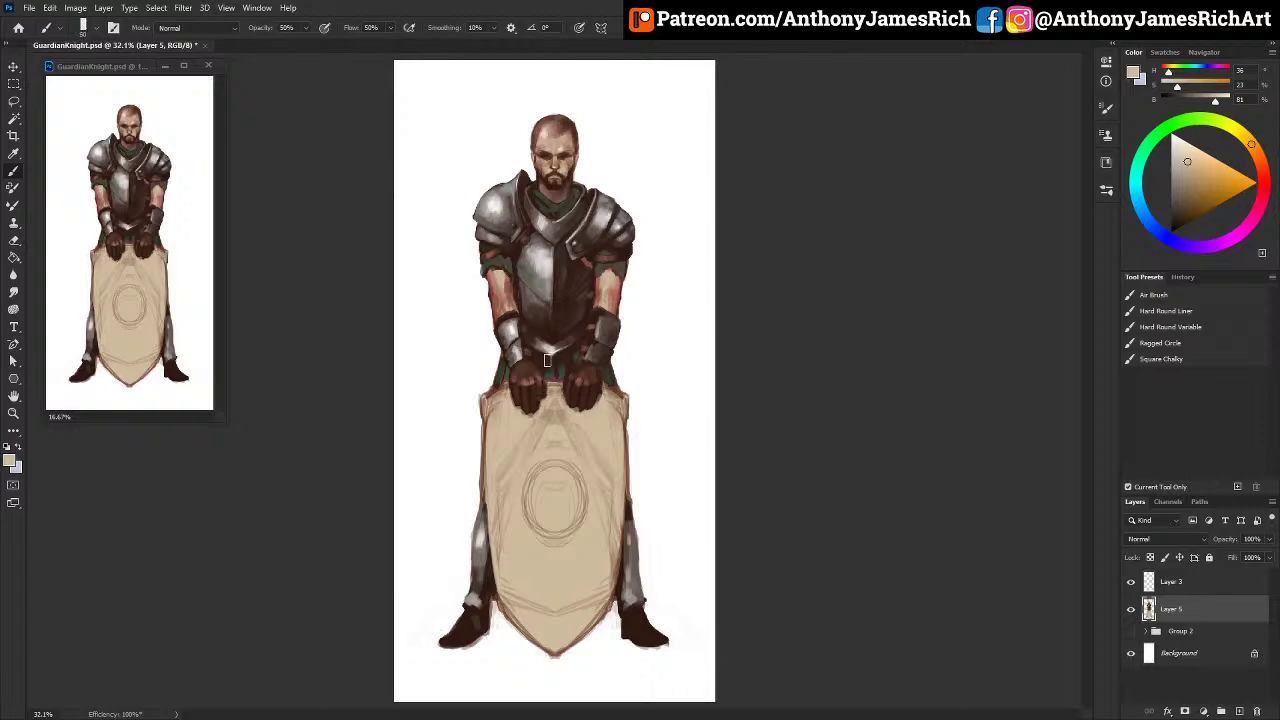
Step: Draw straight vertical plank lines in sampled brown across the viewer-left half and down the centre of the shield
alt+click(491, 403)
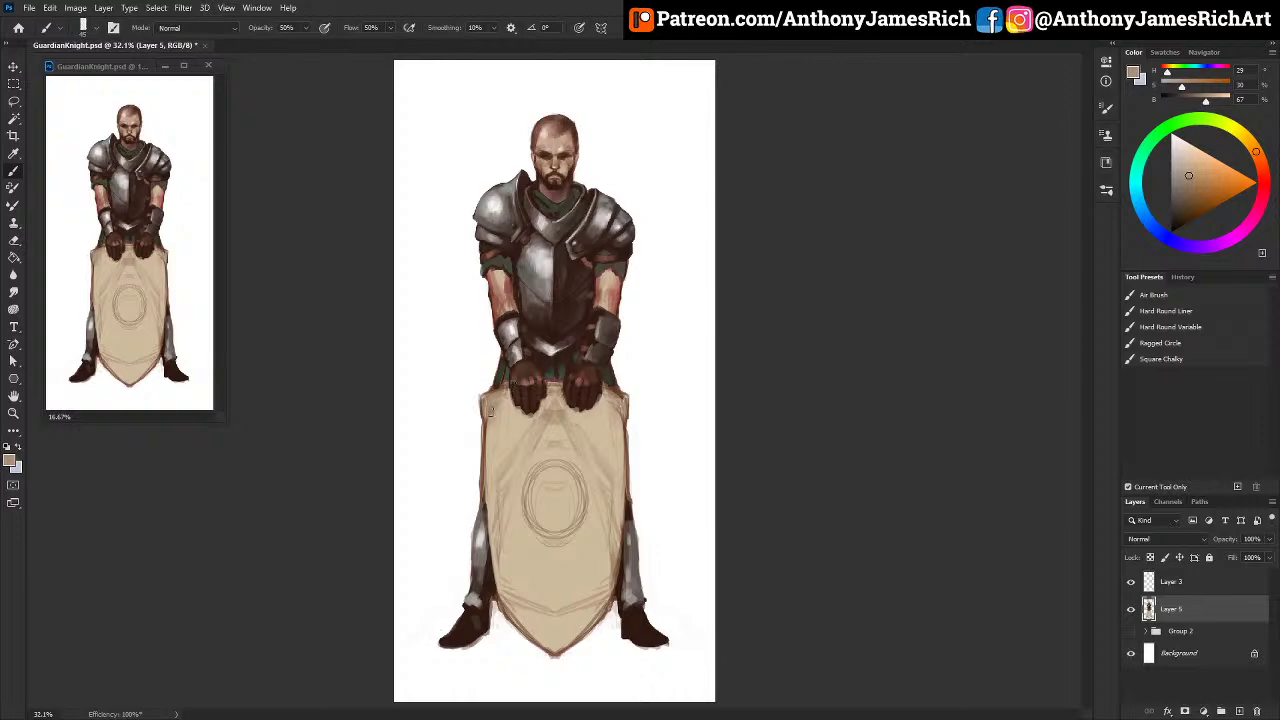
alt+click(508, 605)
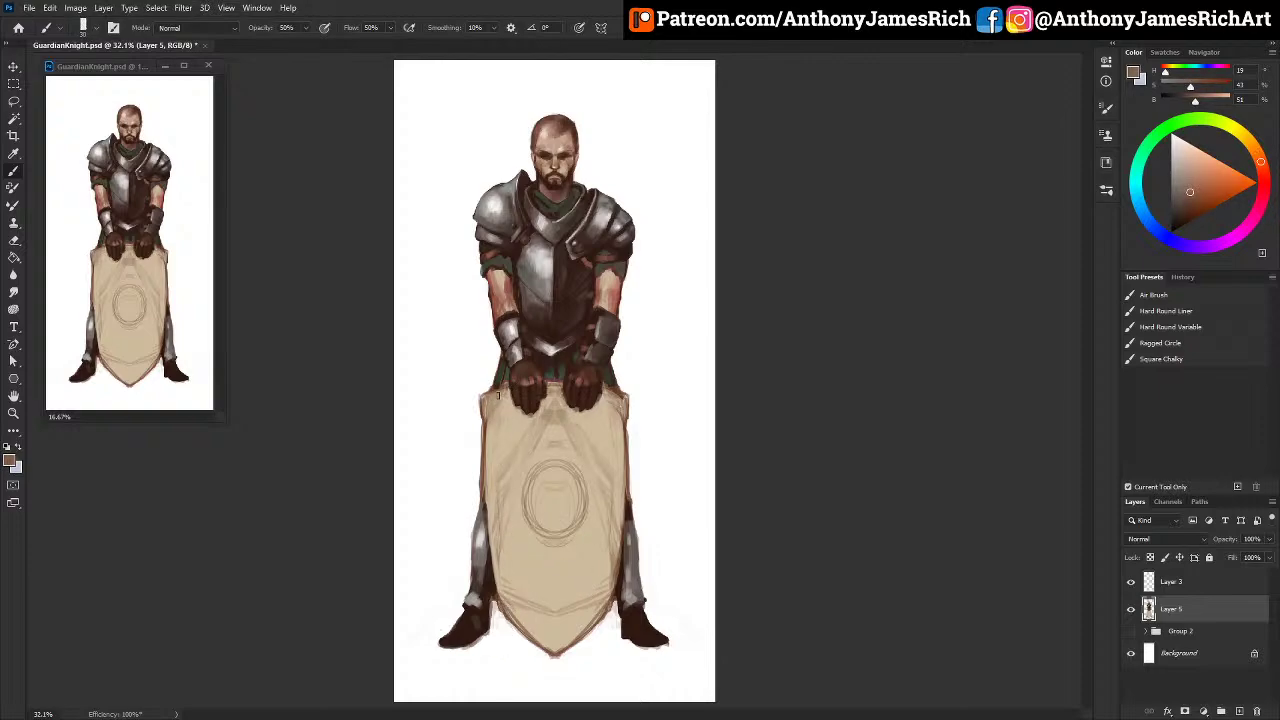
drag(503, 604, 497, 410)
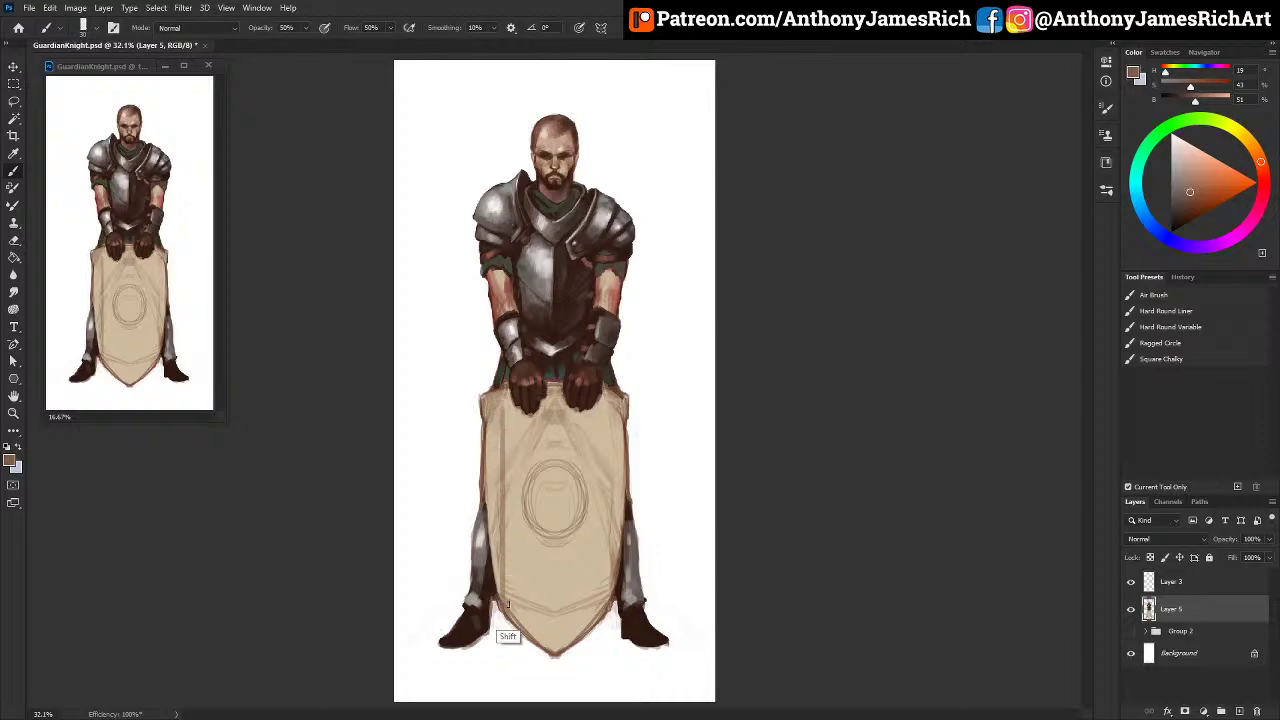
drag(513, 620, 513, 566)
drag(528, 627, 528, 566)
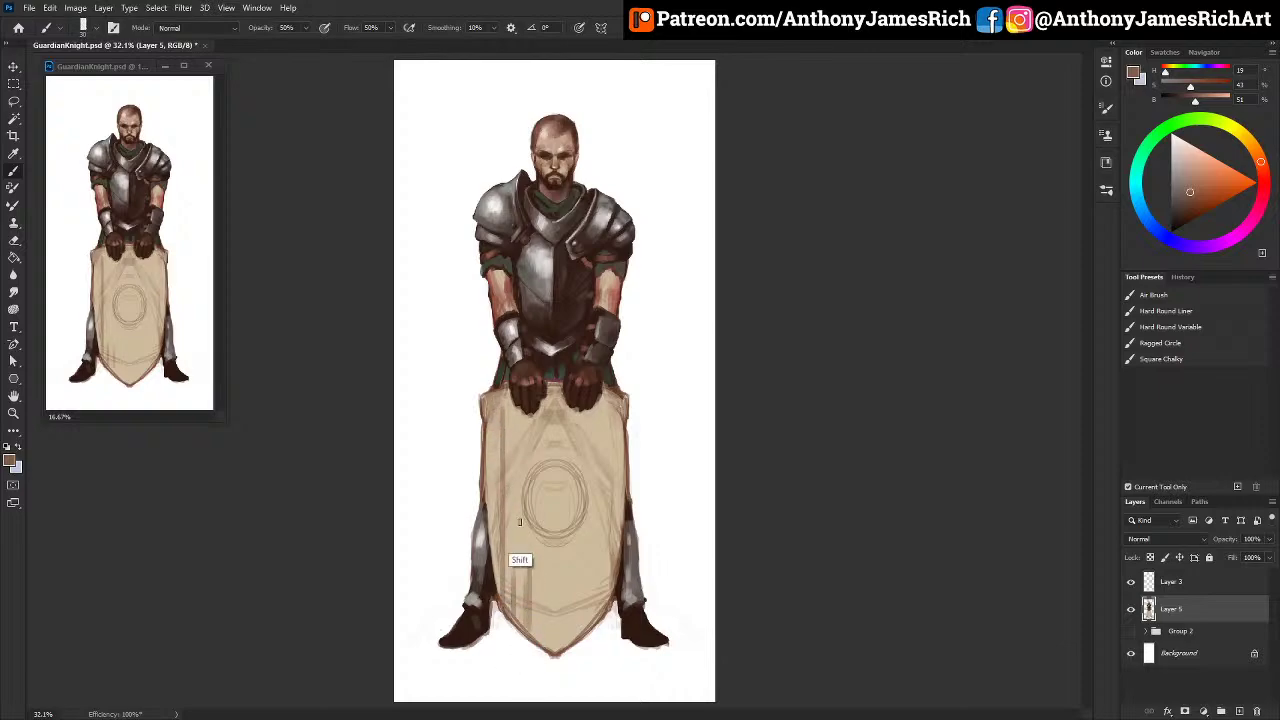
drag(520, 522, 522, 426)
drag(555, 651, 555, 631)
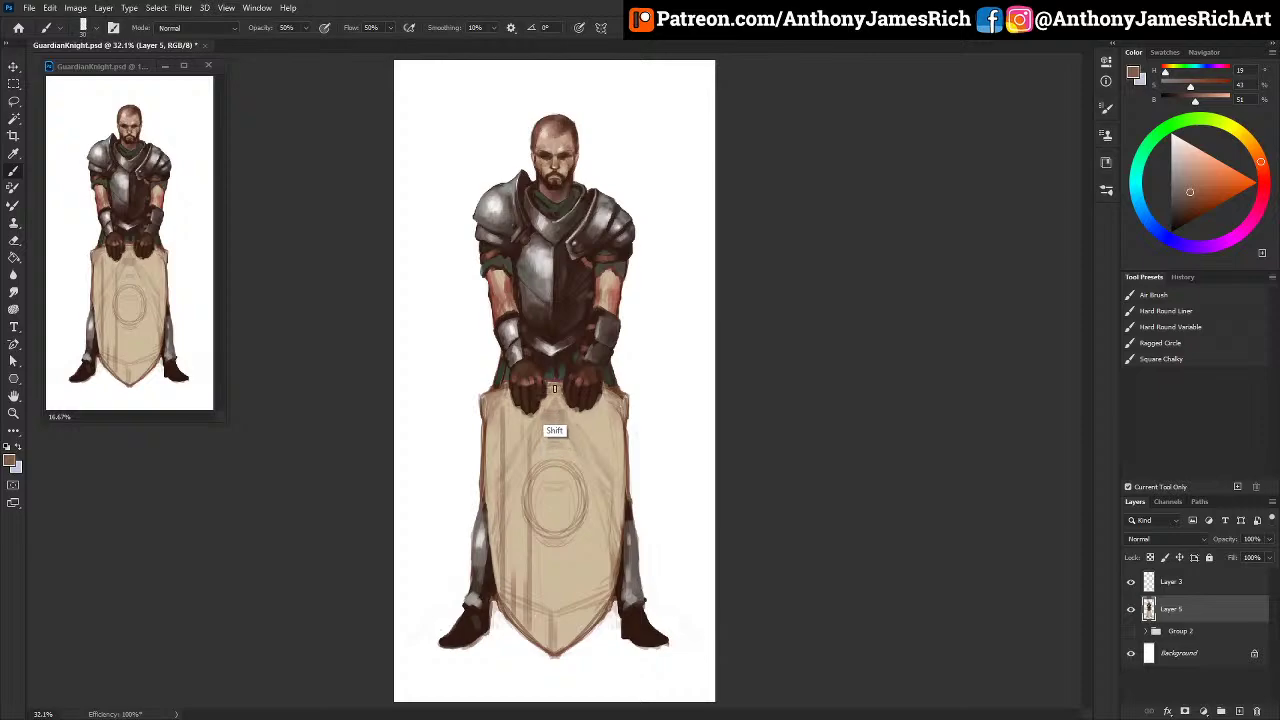
shift+click(555, 389)
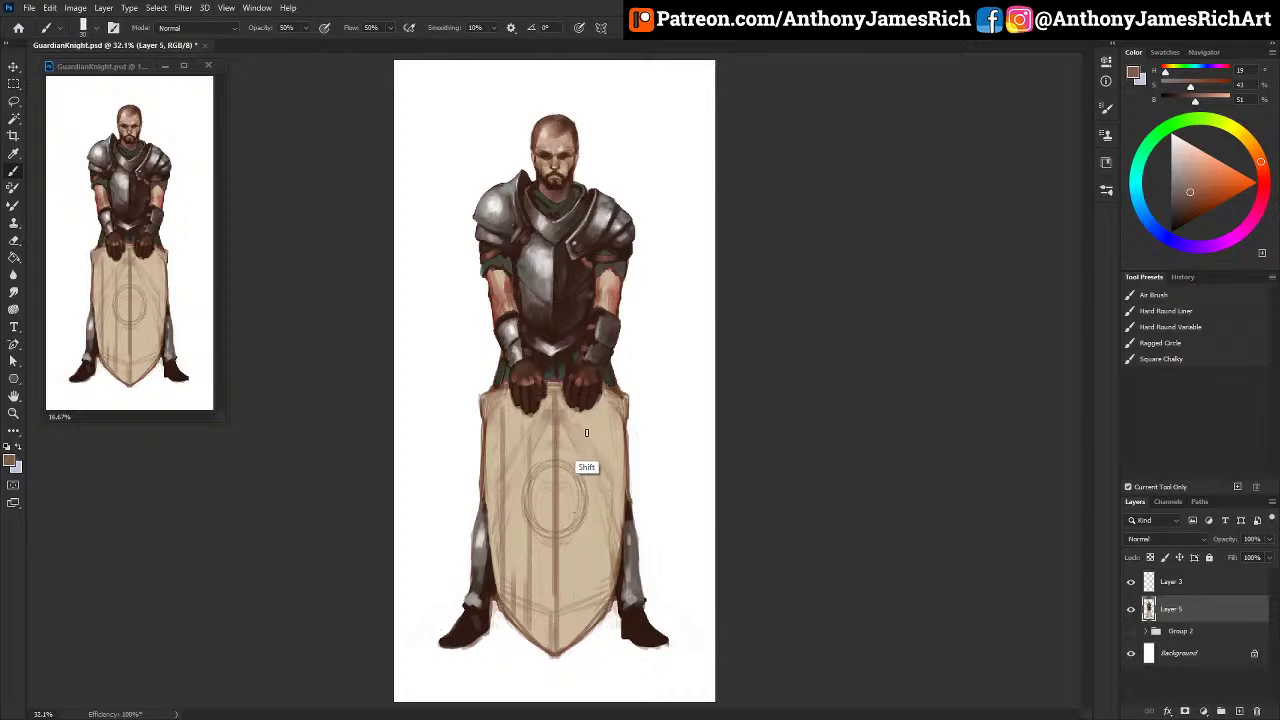
Step: Clip Layer 3 to Layer 5 as a clipping mask and close the floating preview window of the painting
mouse_move(592, 610)
mouse_down()
mouse_move(588, 625)
mouse_move(590, 566)
mouse_up()
key(ctrl+z)
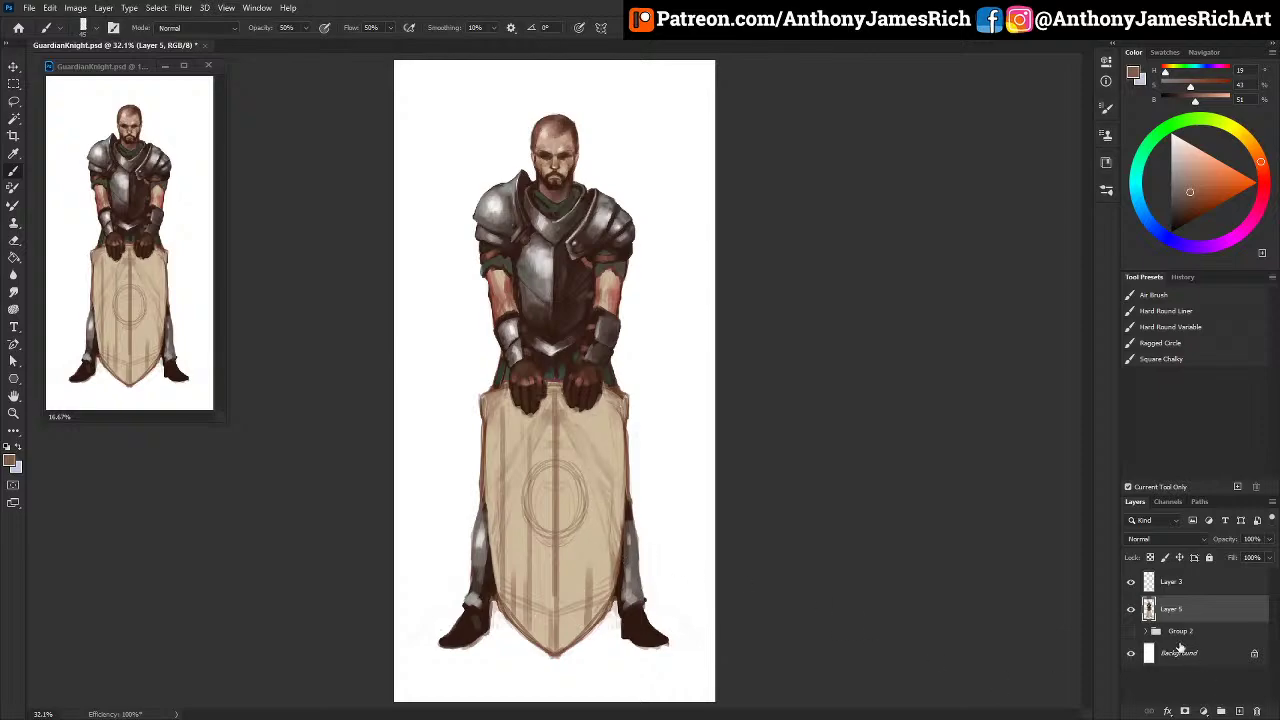
right_click(1176, 587)
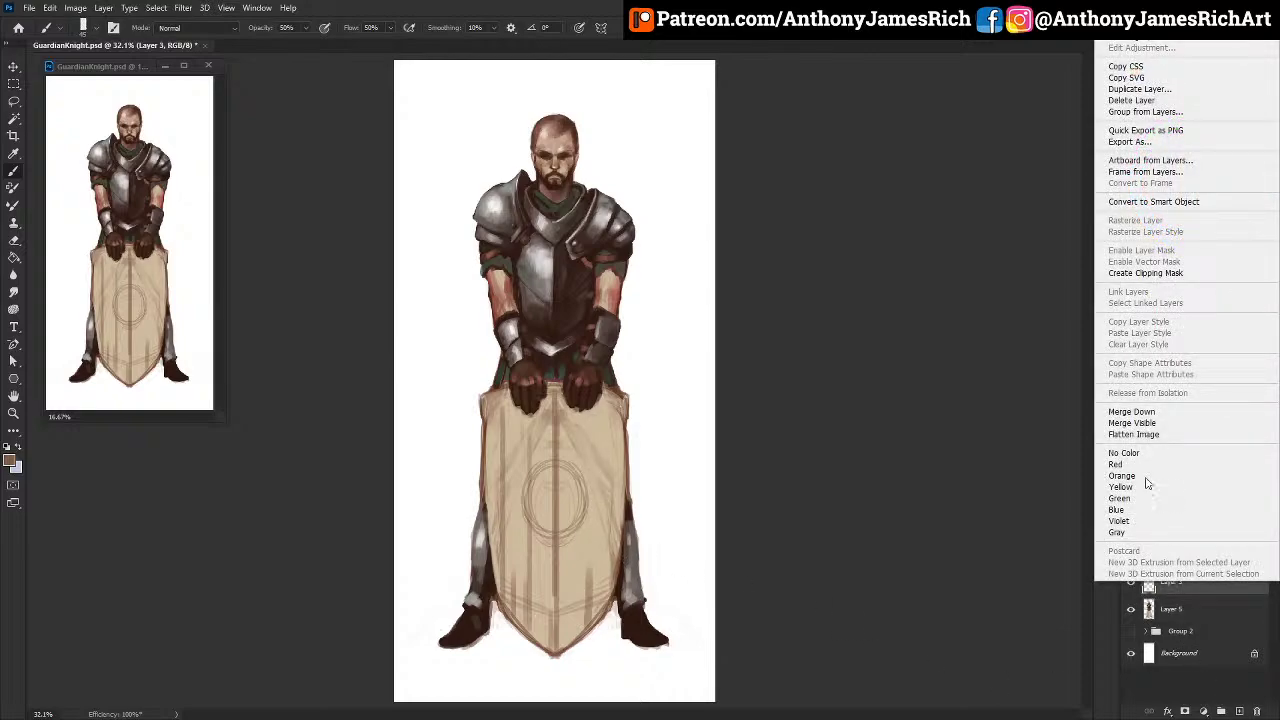
click(1140, 273)
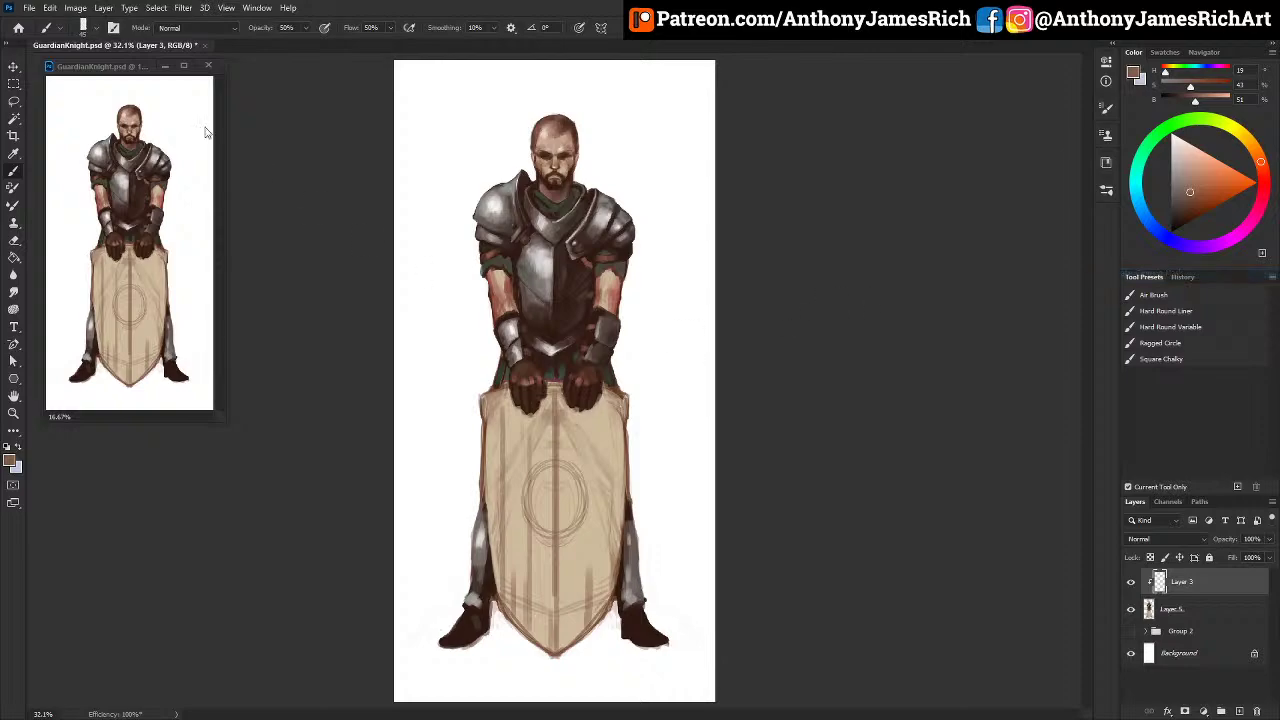
click(208, 66)
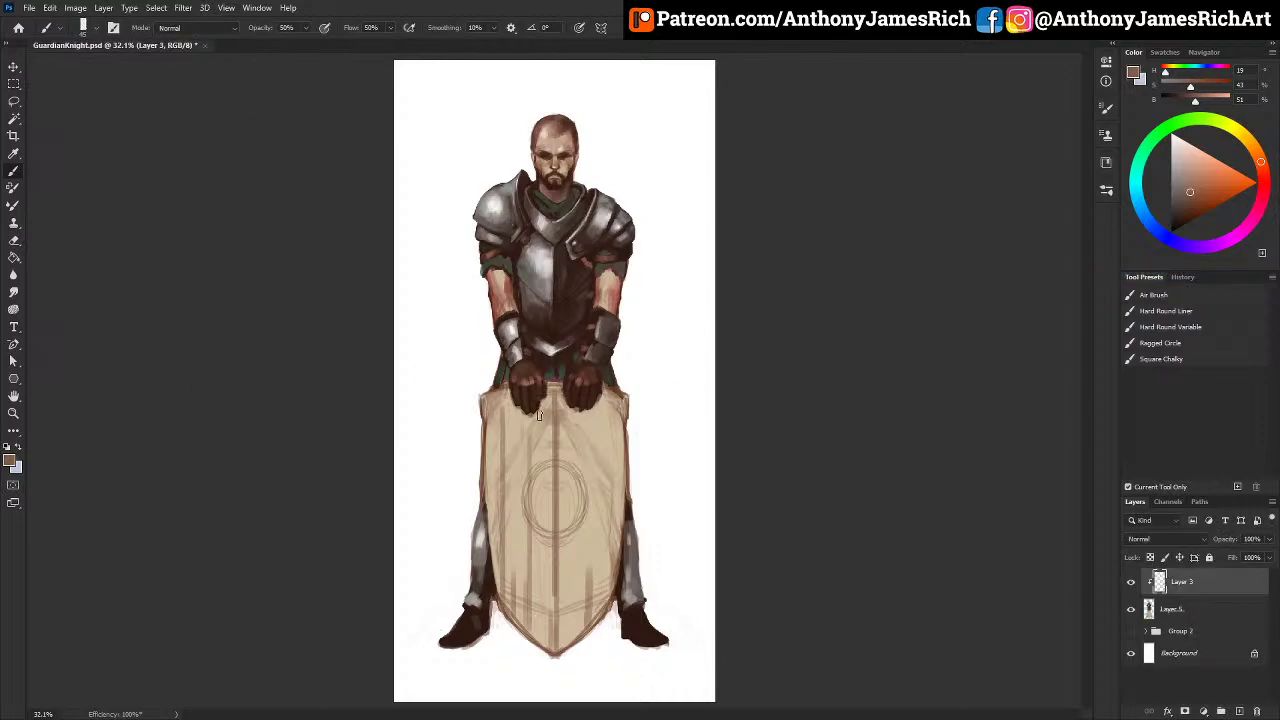
Step: Paint brown vertical plank lines down the viewer-right half of the shield and extend the viewer-left line to the lower edge
mouse_move(592, 598)
mouse_down()
mouse_move(595, 410)
mouse_move(591, 518)
mouse_up()
drag(619, 400, 615, 510)
drag(615, 460, 616, 558)
drag(615, 474, 616, 556)
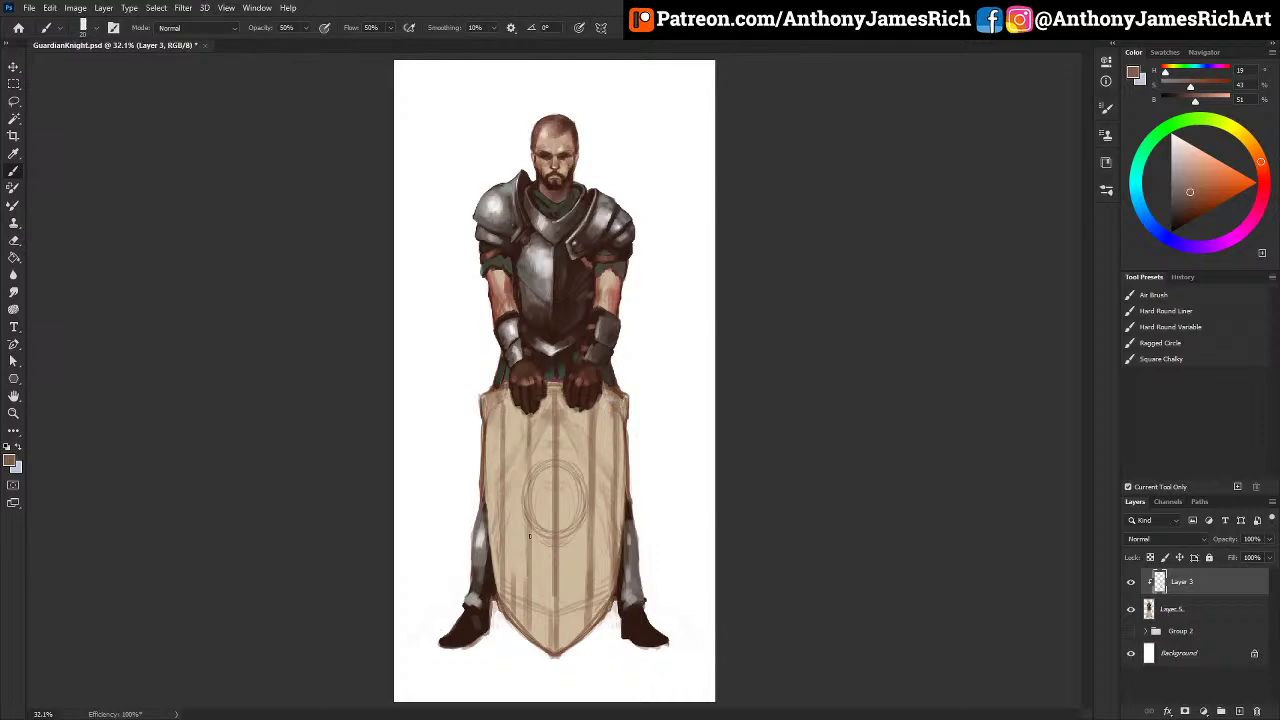
drag(531, 576, 532, 634)
Step: Paint dark metal trim along the shield's two upper corners with brown sampled from the armour
alt+click(543, 294)
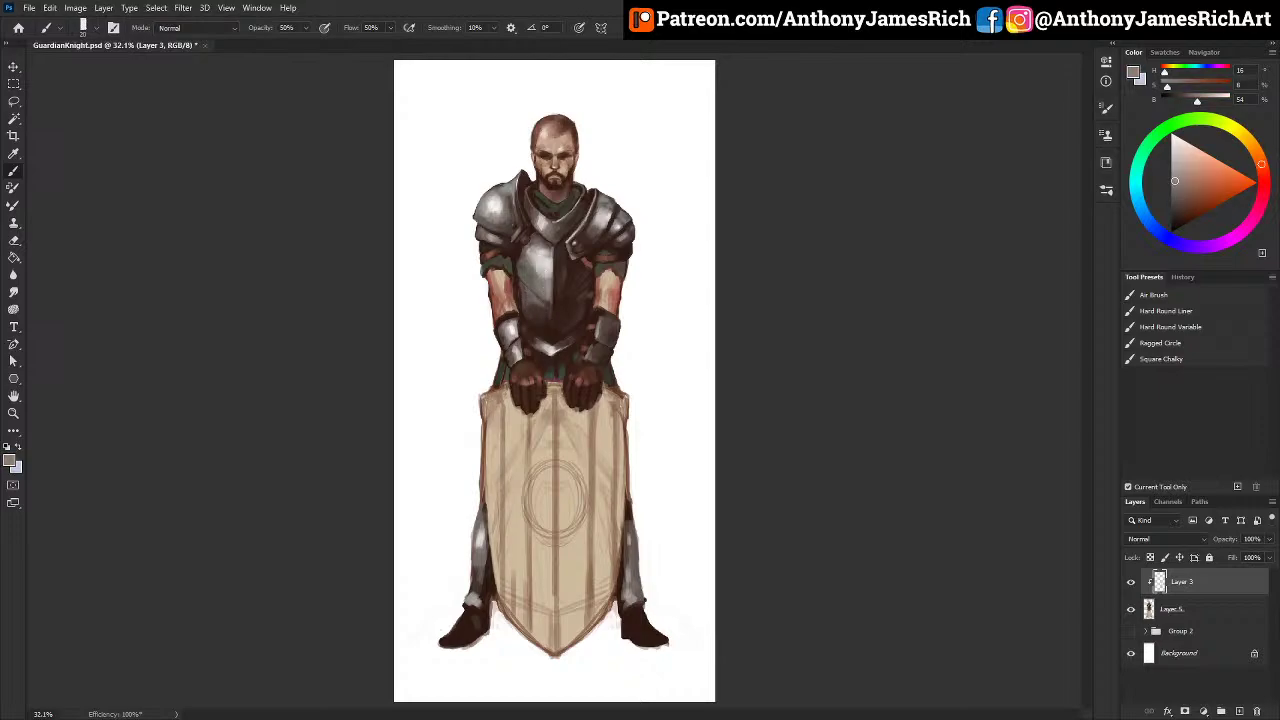
alt+click(558, 340)
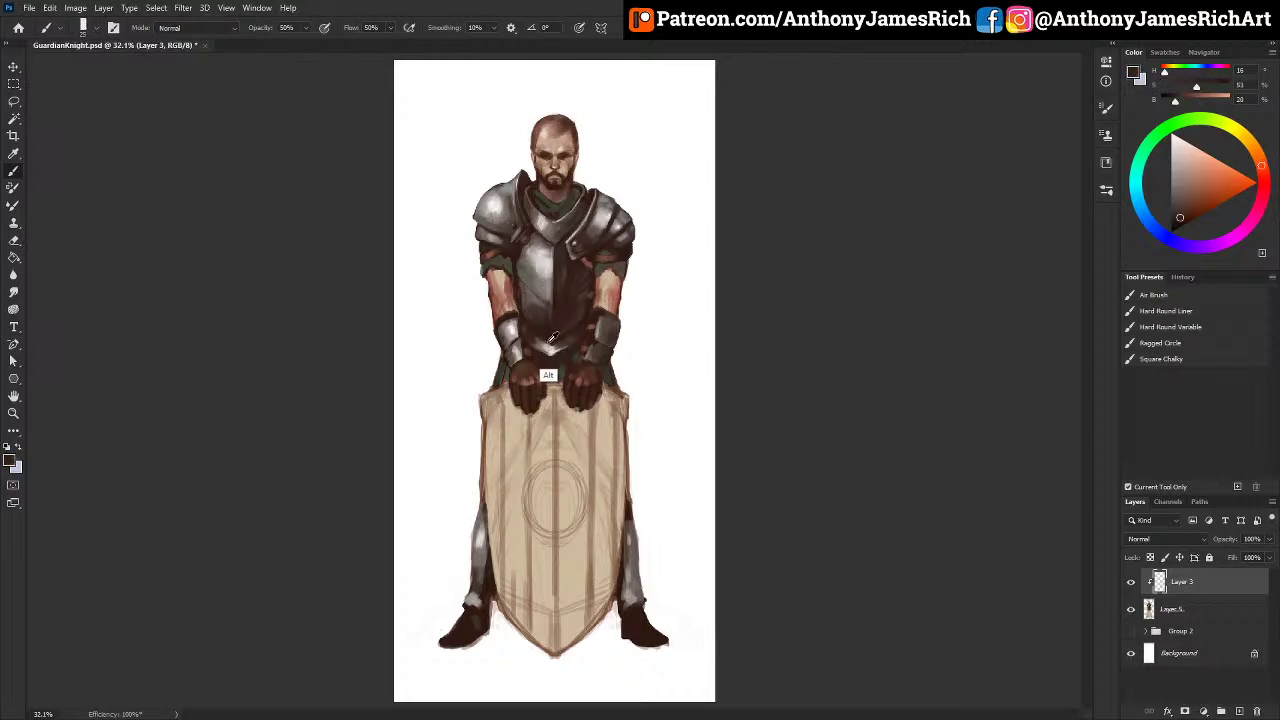
drag(483, 411, 500, 397)
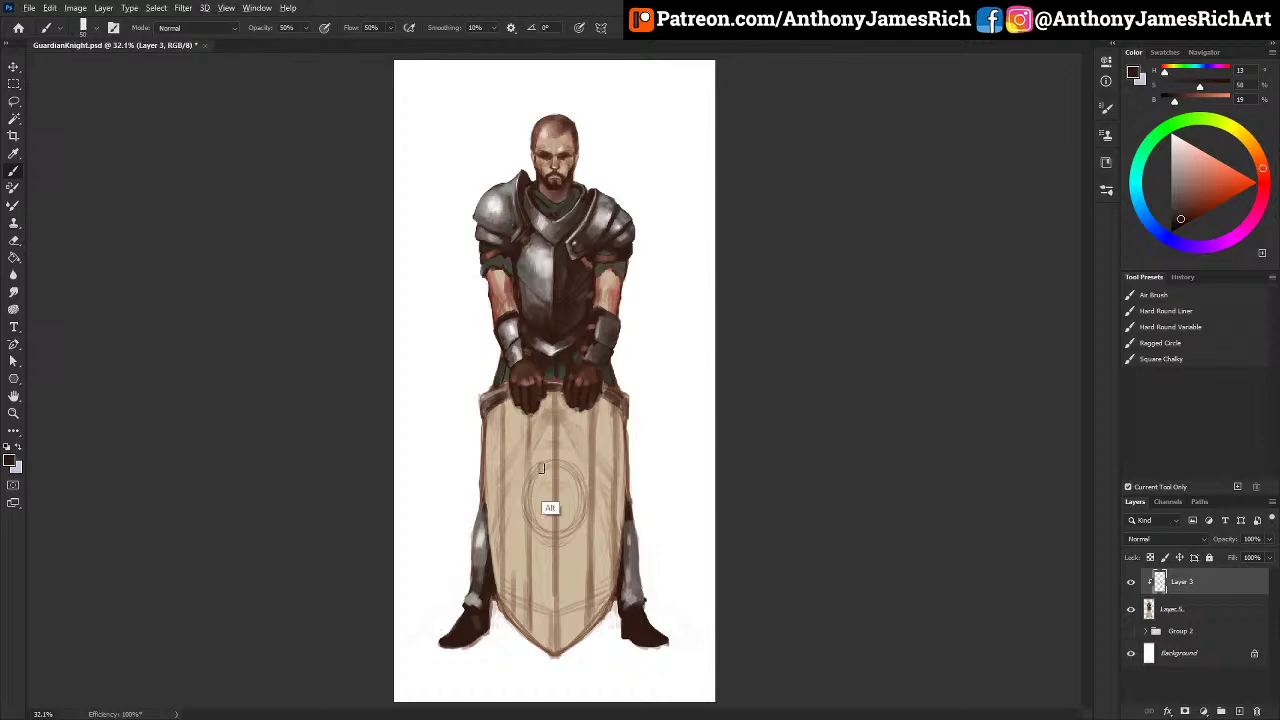
Step: Paint a solid dark brown round boss over the shield's central circle and add a light grey edge on its upper viewer-left rim
alt+click(547, 502)
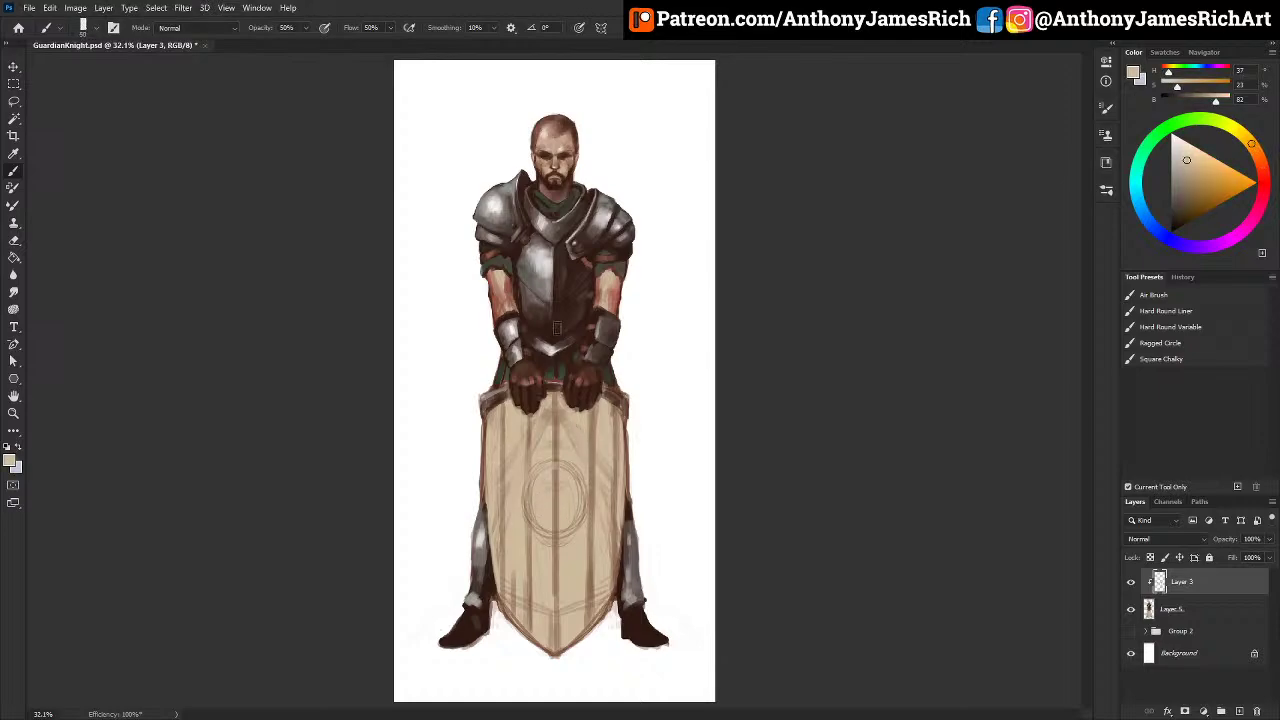
alt+click(546, 331)
mouse_move(547, 508)
mouse_down()
mouse_move(573, 468)
mouse_move(561, 536)
mouse_move(531, 512)
mouse_move(533, 485)
mouse_move(566, 478)
mouse_move(579, 518)
mouse_move(557, 522)
mouse_move(544, 513)
mouse_move(574, 507)
mouse_move(572, 485)
mouse_move(568, 526)
mouse_move(528, 516)
mouse_move(528, 487)
mouse_move(573, 482)
mouse_move(566, 527)
mouse_move(540, 525)
mouse_move(554, 517)
mouse_move(539, 491)
mouse_move(568, 483)
mouse_up()
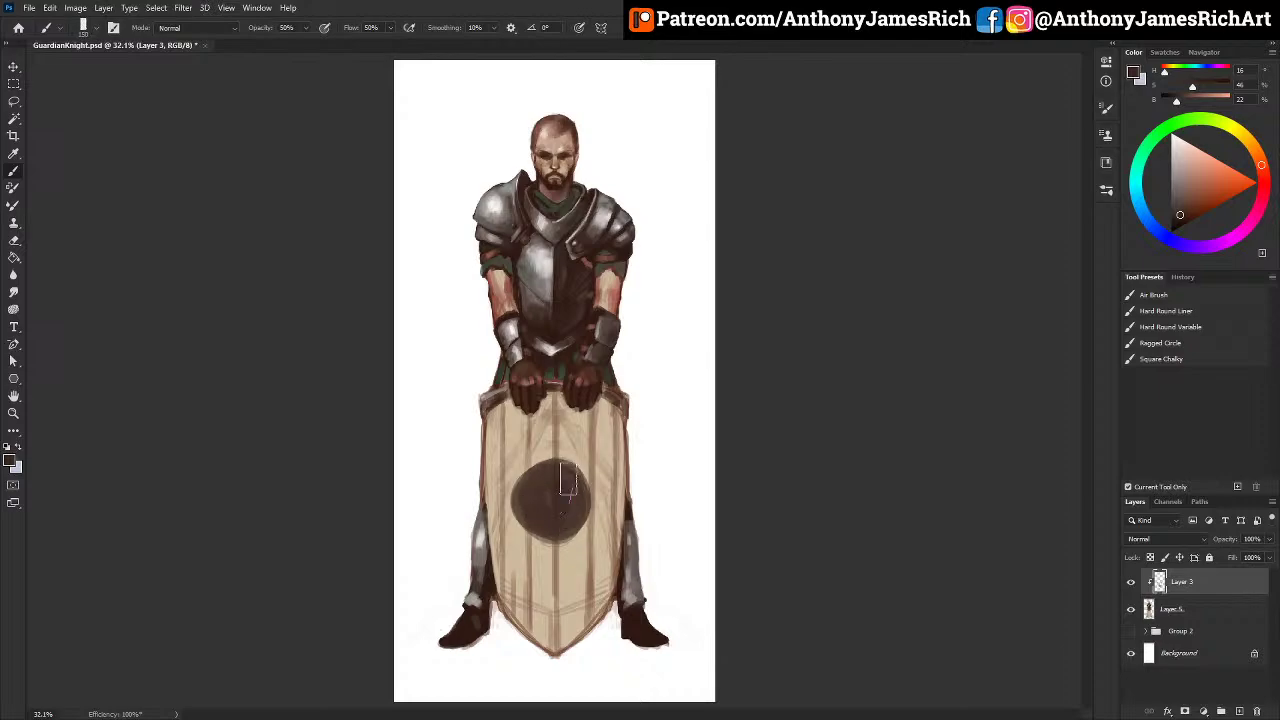
alt+click(545, 311)
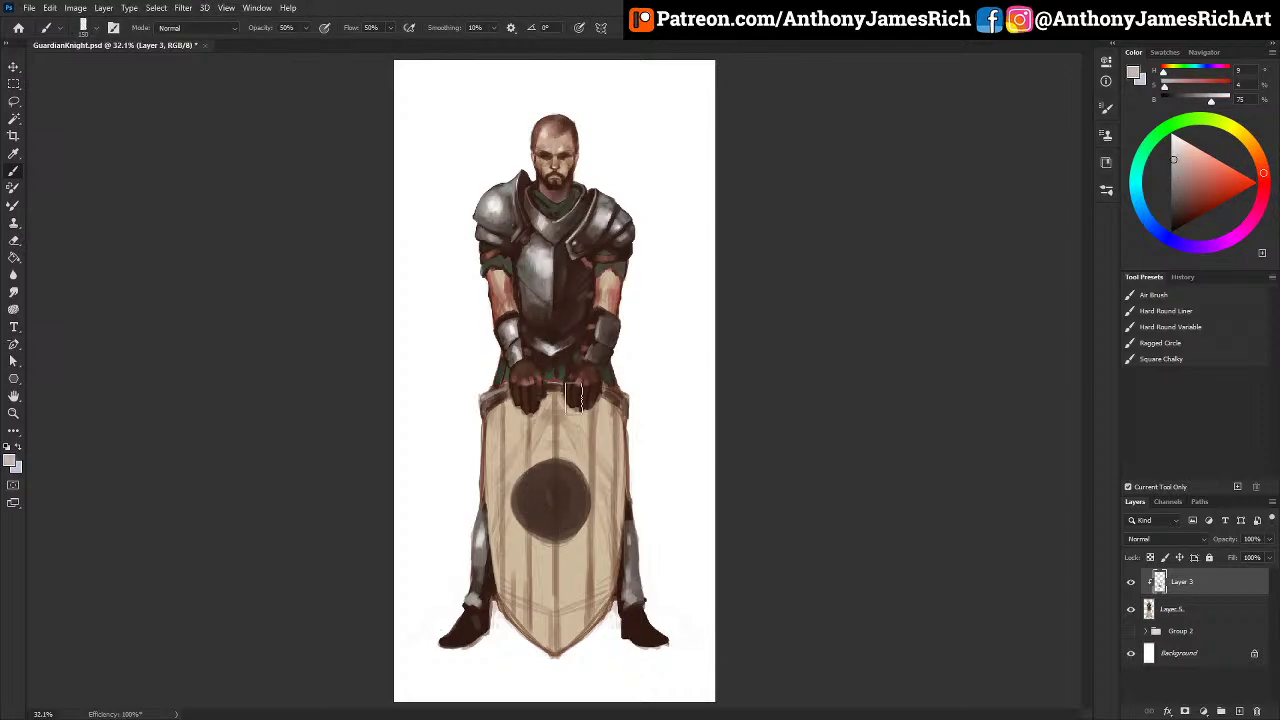
alt+click(526, 483)
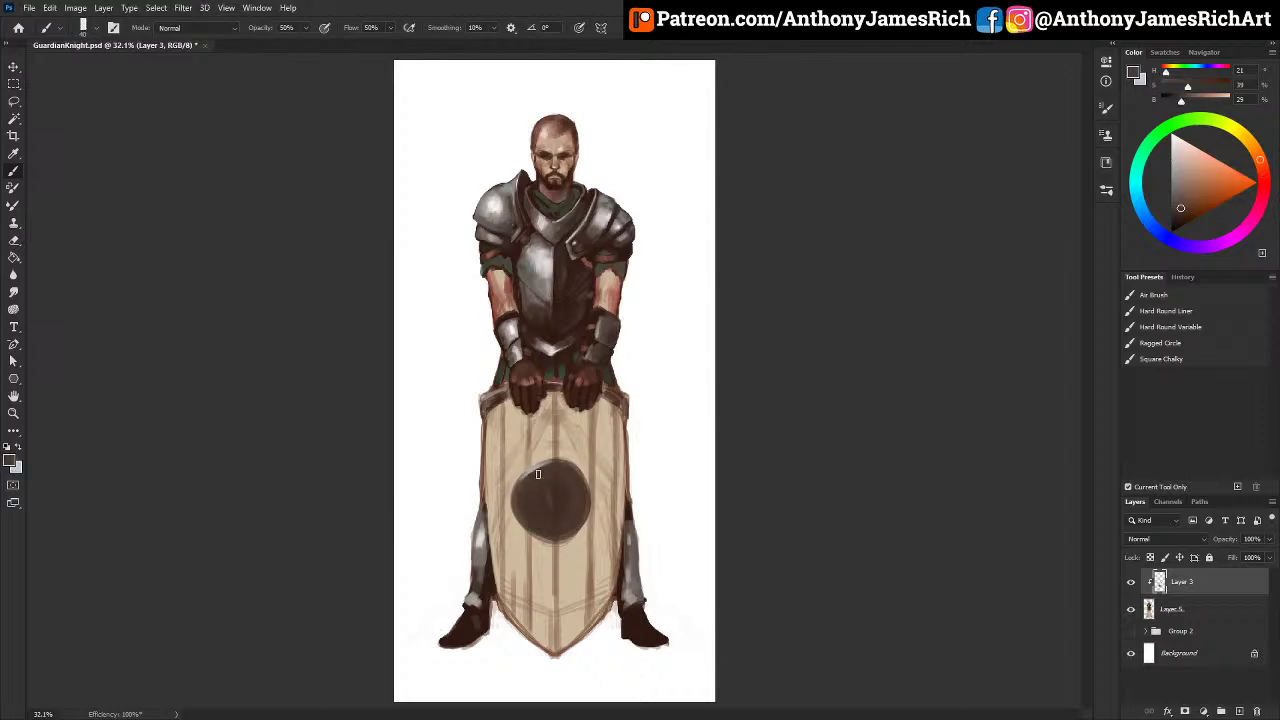
alt+click(557, 474)
alt+click(533, 487)
Step: Merge Layer 3 down into Layer 5 and paint curved grey test strokes on the blank canvas beside the knight
right_click(1204, 584)
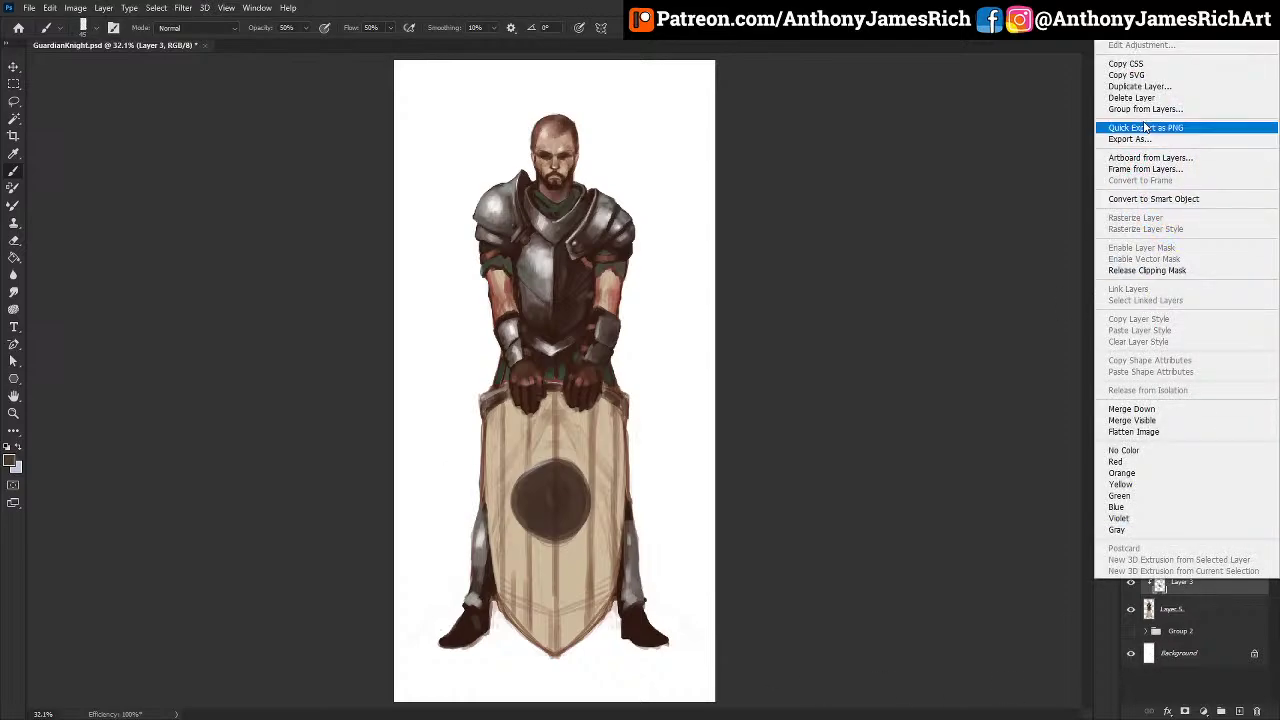
click(1136, 408)
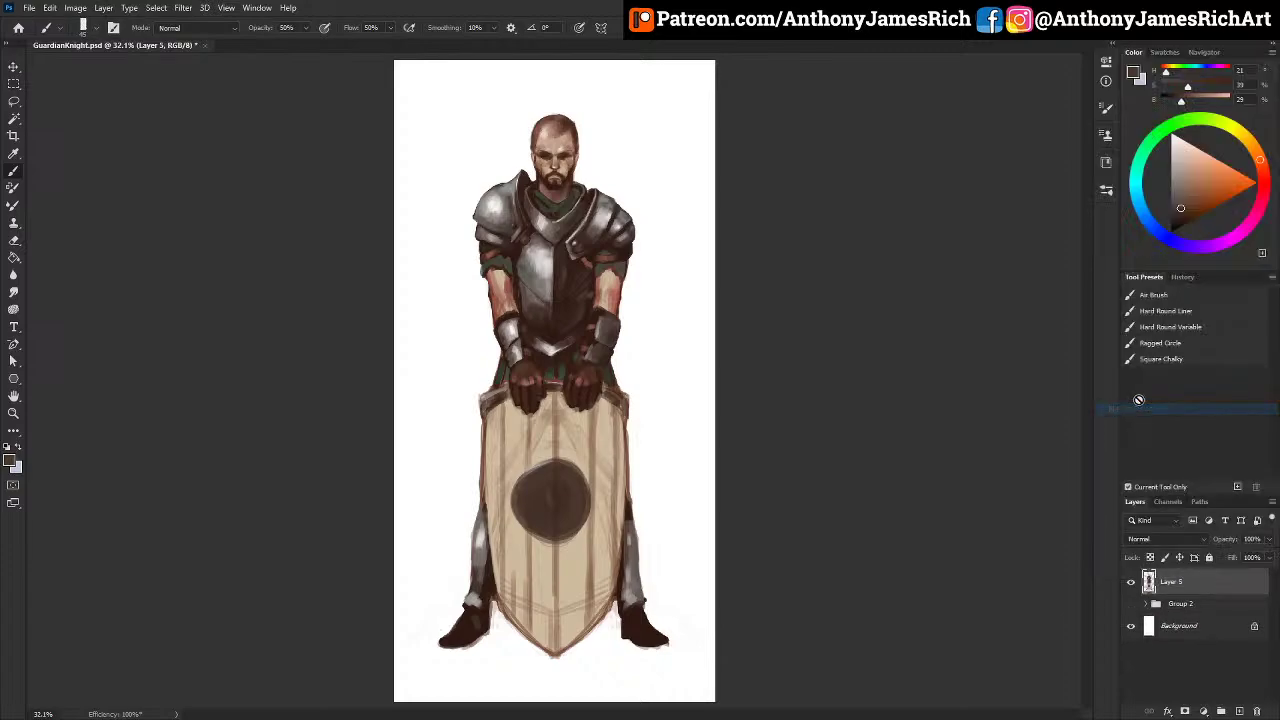
mouse_move(426, 378)
mouse_down()
mouse_move(423, 395)
mouse_move(427, 321)
mouse_up()
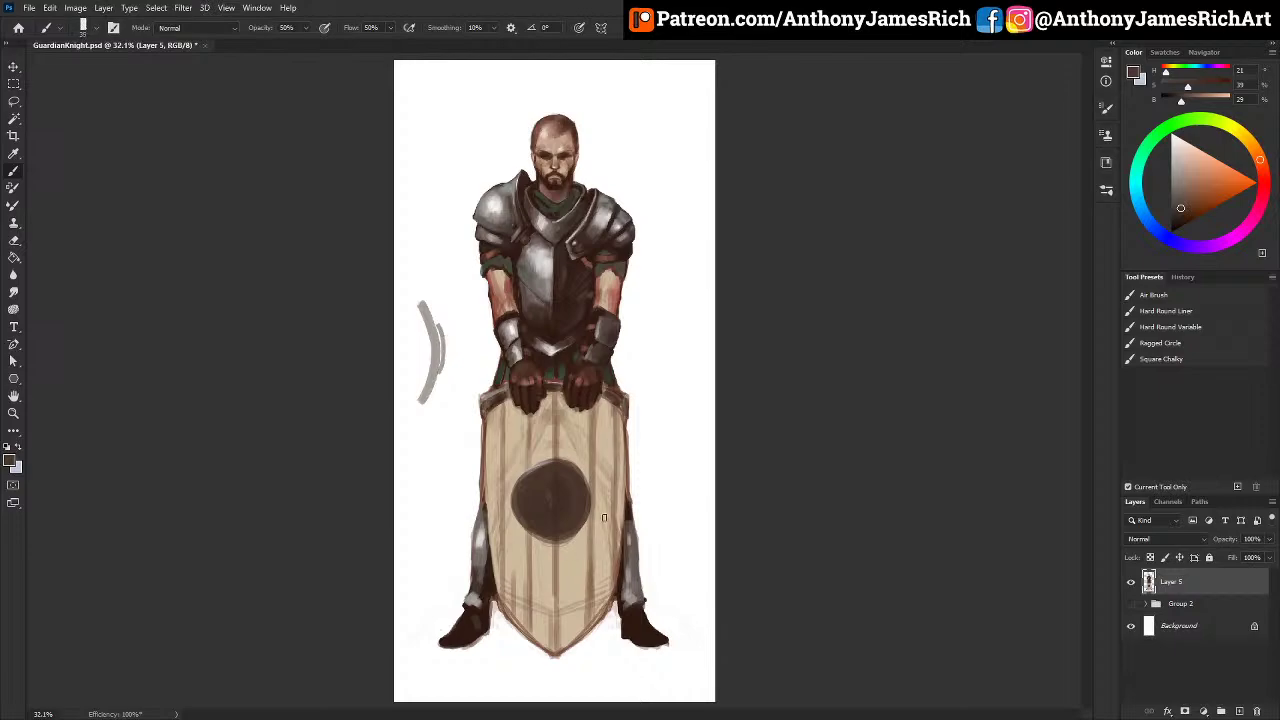
Step: Shade the round shield boss with sampled browns and greys, lightening its upper viewer-left side and adding a pale rim highlight
alt+click(566, 334)
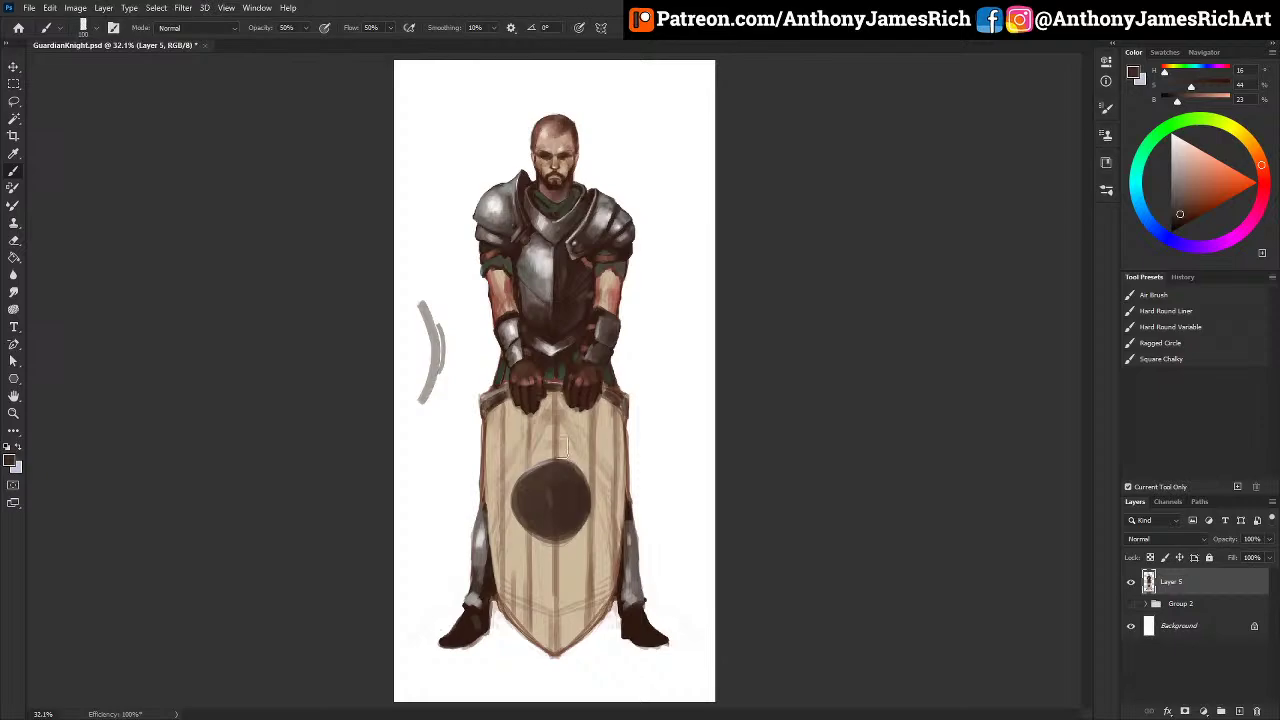
alt+click(540, 340)
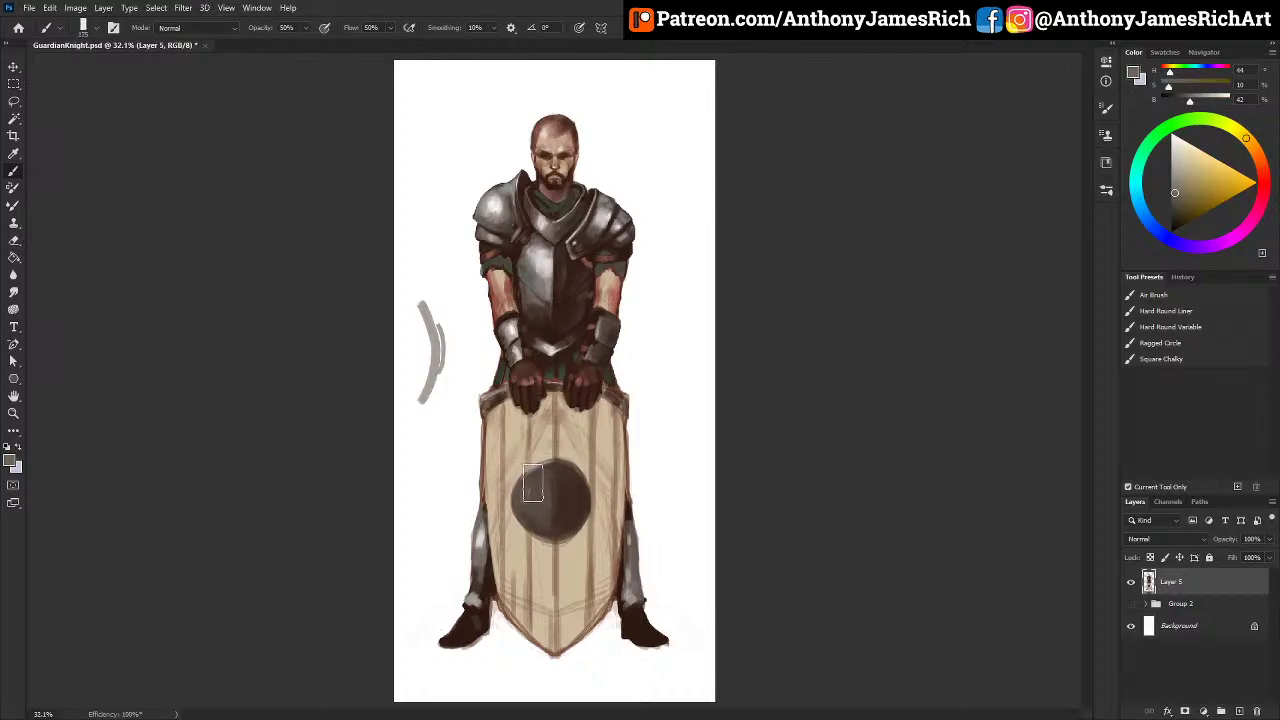
alt+click(555, 485)
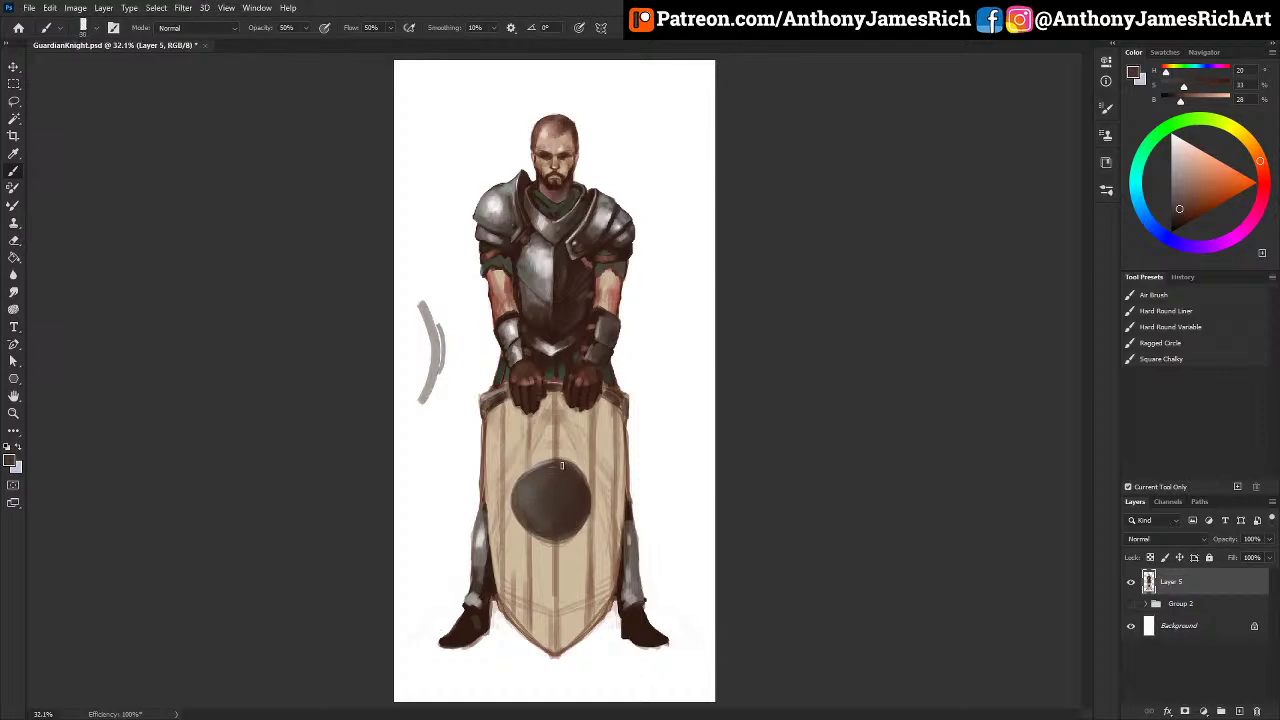
alt+click(536, 478)
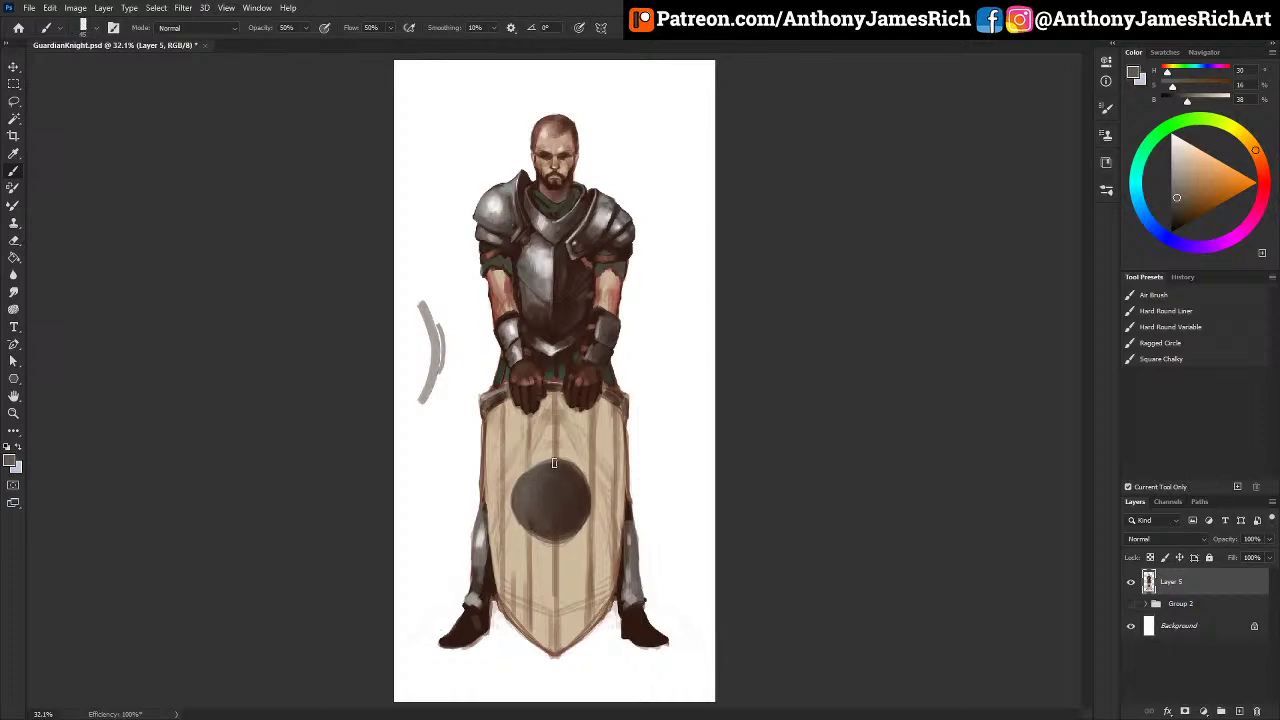
alt+click(529, 474)
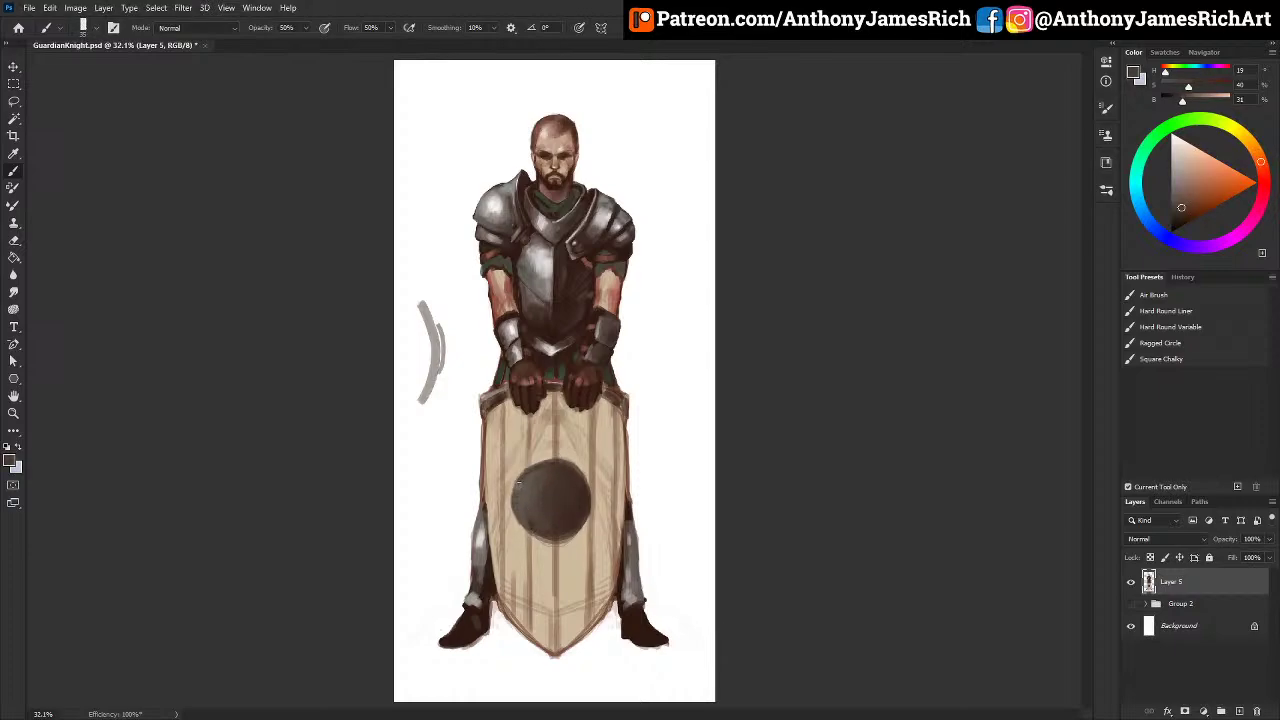
alt+click(532, 474)
alt+click(546, 349)
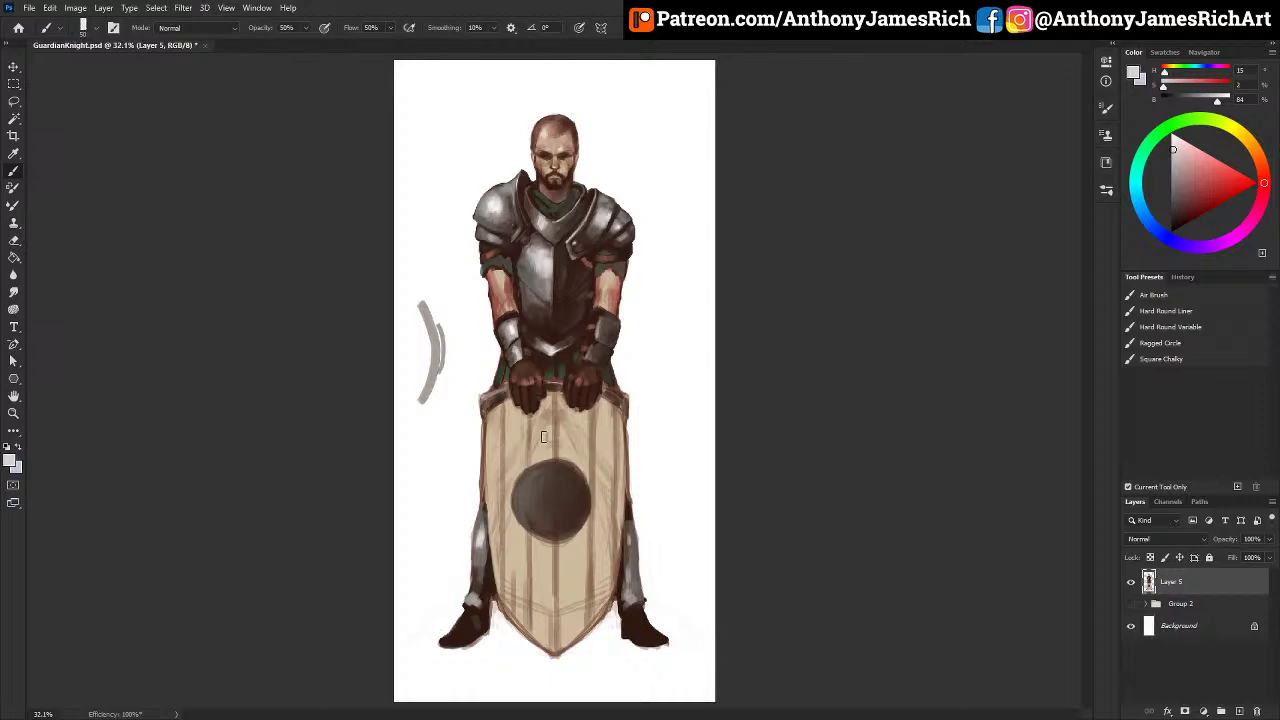
alt+click(521, 487)
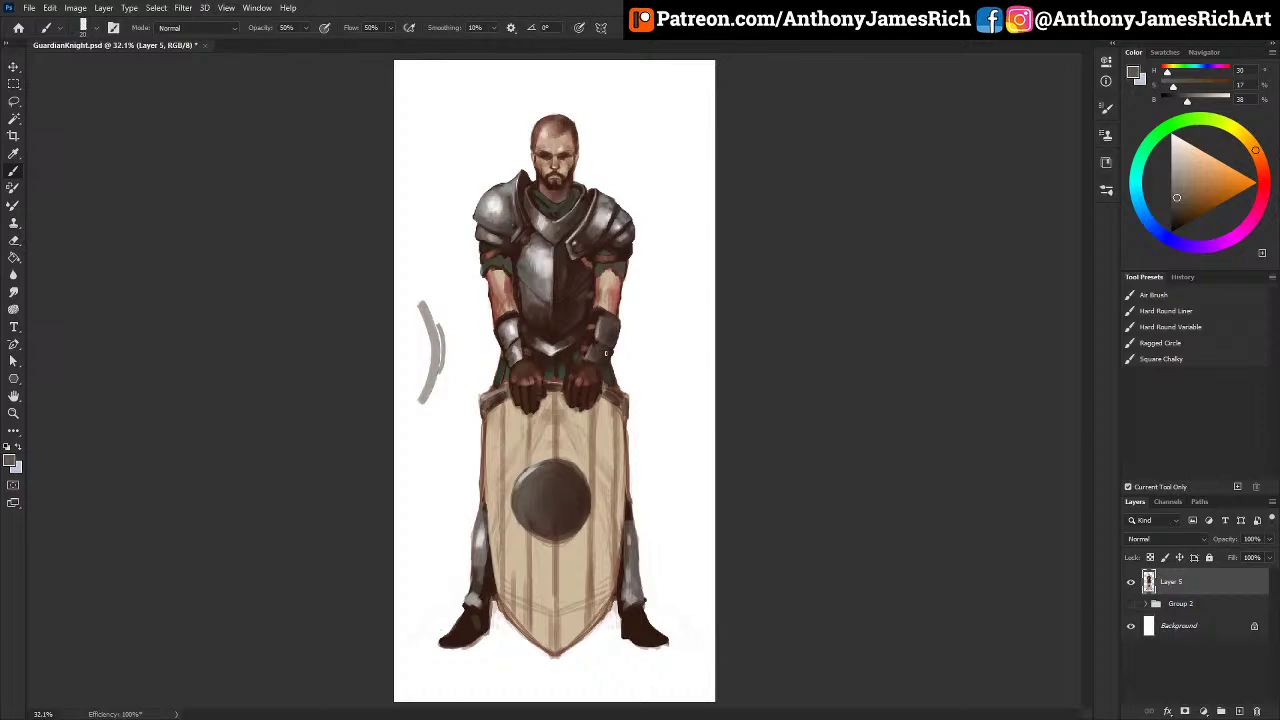
Step: Paint the shield's upper viewer-left and lower viewer-right quarters with sampled dark green using an enlarged brush
alt+click(569, 406)
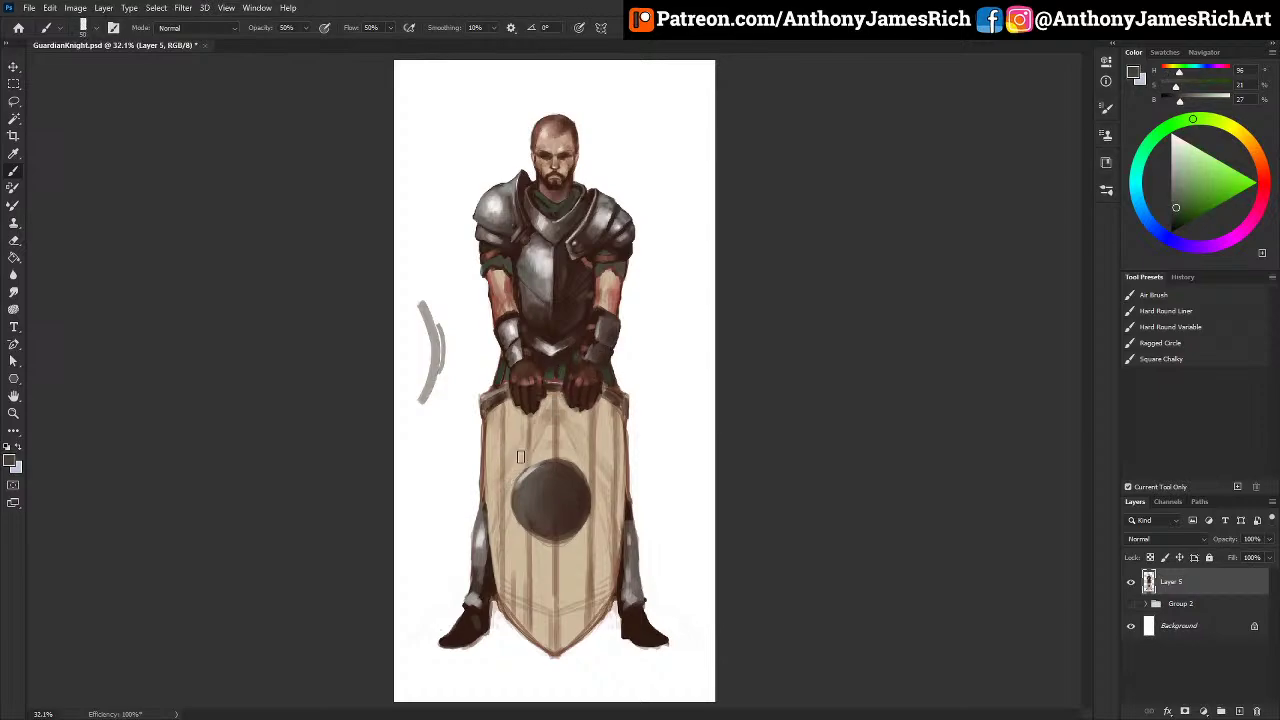
key(])
key(])
key(])
key(])
key(])
key(])
key(])
mouse_move(516, 438)
mouse_down()
mouse_move(498, 526)
mouse_move(498, 449)
mouse_move(497, 534)
mouse_move(511, 412)
mouse_move(519, 432)
mouse_move(535, 405)
mouse_move(579, 415)
mouse_move(547, 451)
mouse_move(552, 396)
mouse_move(533, 460)
mouse_move(551, 451)
mouse_move(533, 460)
mouse_move(543, 446)
mouse_move(518, 395)
mouse_move(494, 467)
mouse_move(495, 414)
mouse_move(505, 500)
mouse_up()
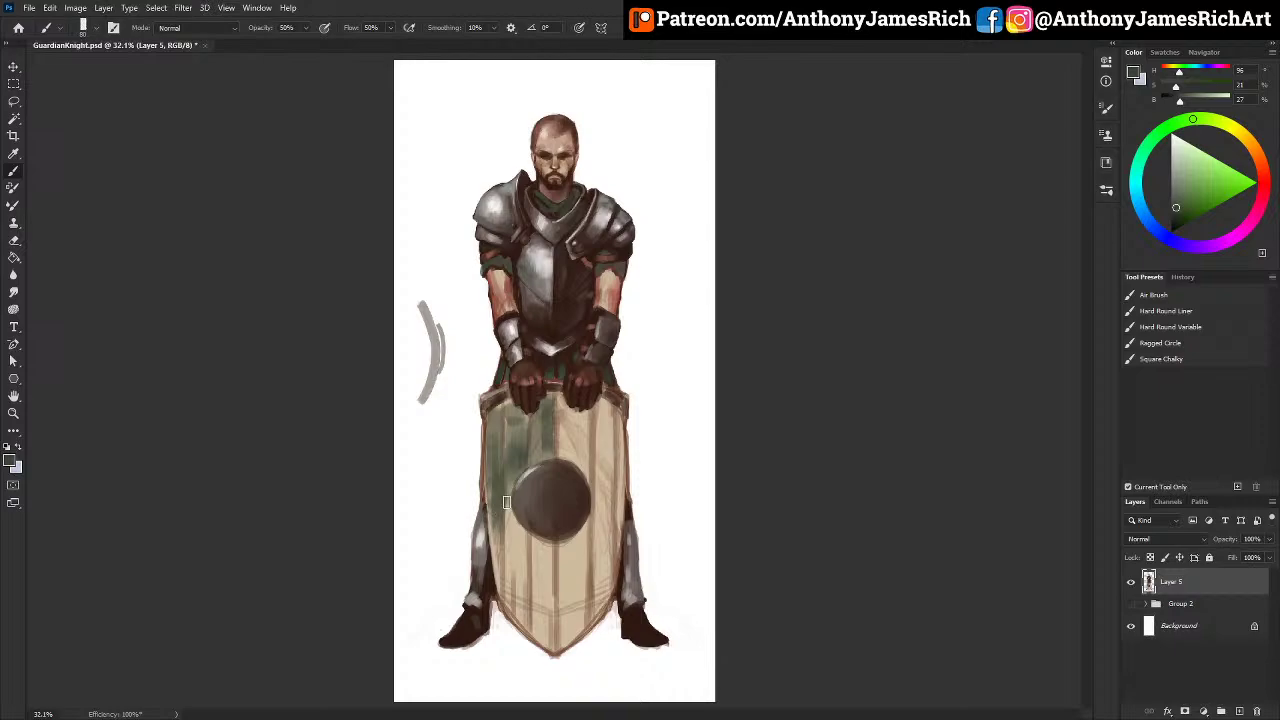
mouse_move(564, 542)
mouse_down()
mouse_move(563, 640)
mouse_move(576, 545)
mouse_move(588, 533)
mouse_move(584, 590)
mouse_move(595, 528)
mouse_move(606, 588)
mouse_move(603, 525)
mouse_move(594, 614)
mouse_move(614, 528)
mouse_move(612, 588)
mouse_move(614, 520)
mouse_move(592, 520)
mouse_move(572, 538)
mouse_move(586, 586)
mouse_move(568, 612)
mouse_move(580, 630)
mouse_move(594, 549)
mouse_move(583, 529)
mouse_up()
key(alt)
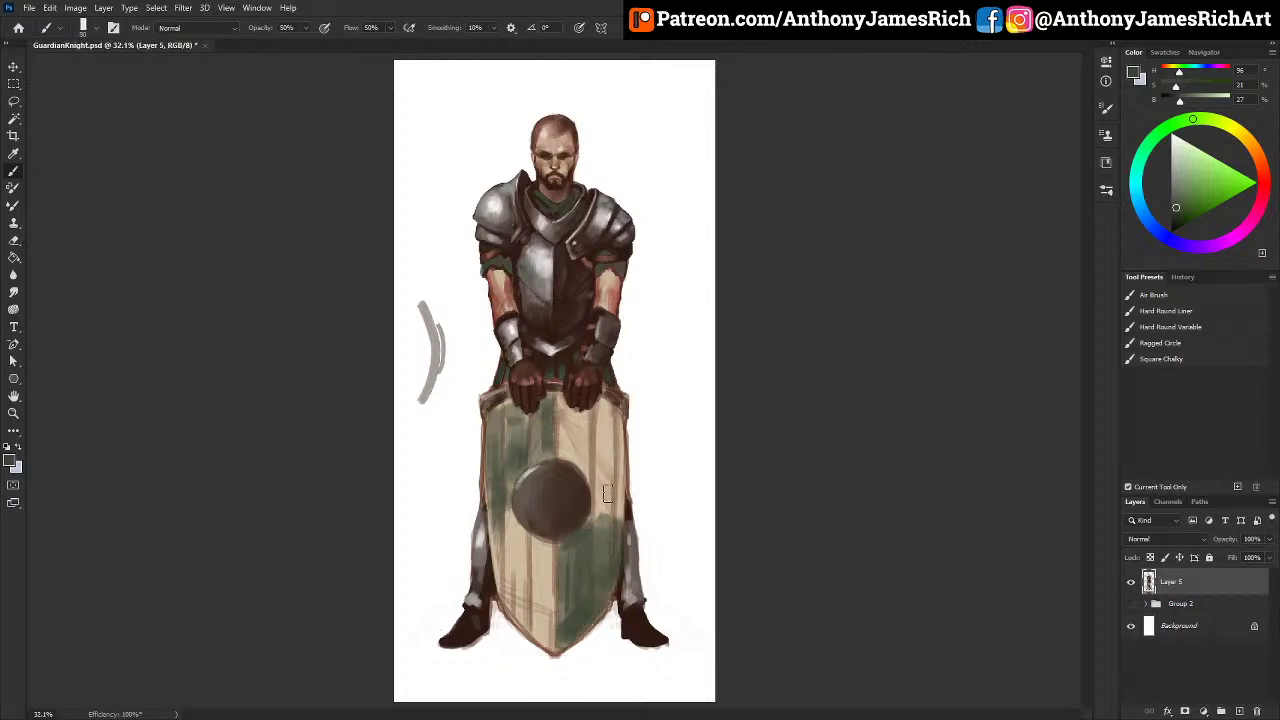
Step: Darken the gaps between the shield planks and rework their lower ends with dark brown sampled from the boss and glove
alt+click(580, 510)
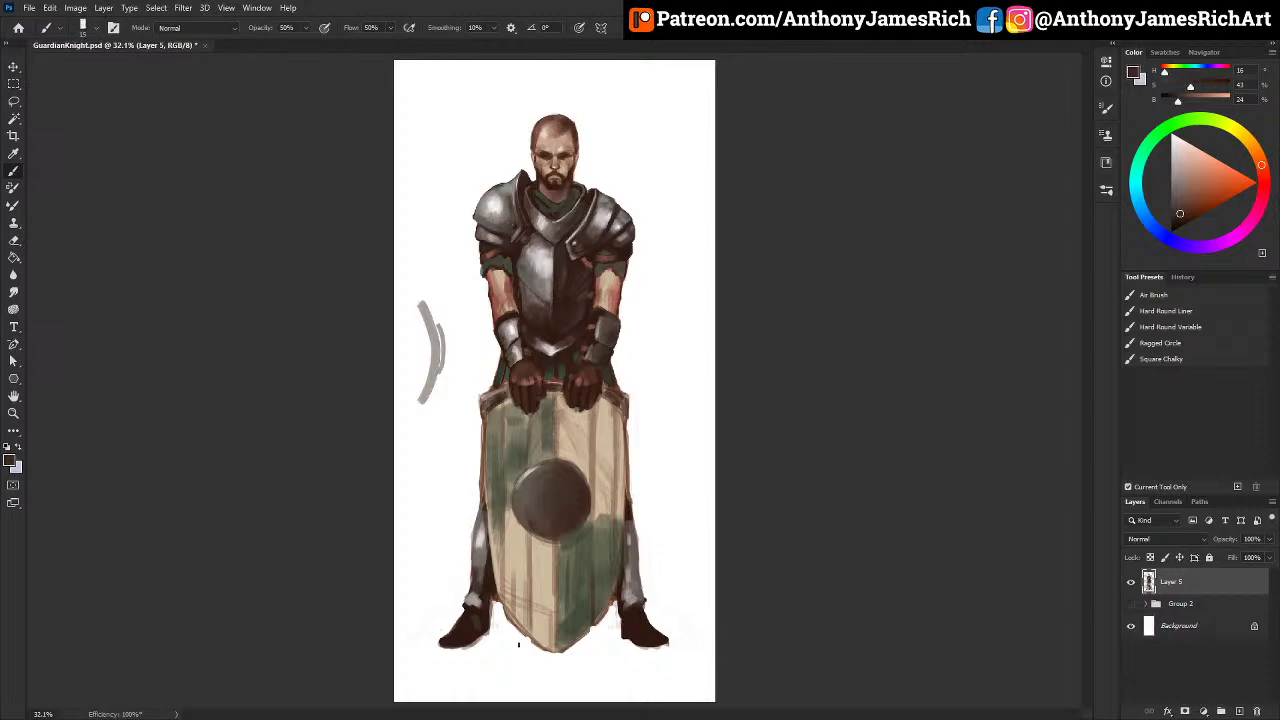
alt+click(541, 372)
mouse_move(539, 394)
mouse_down()
mouse_move(553, 404)
mouse_move(505, 492)
mouse_up()
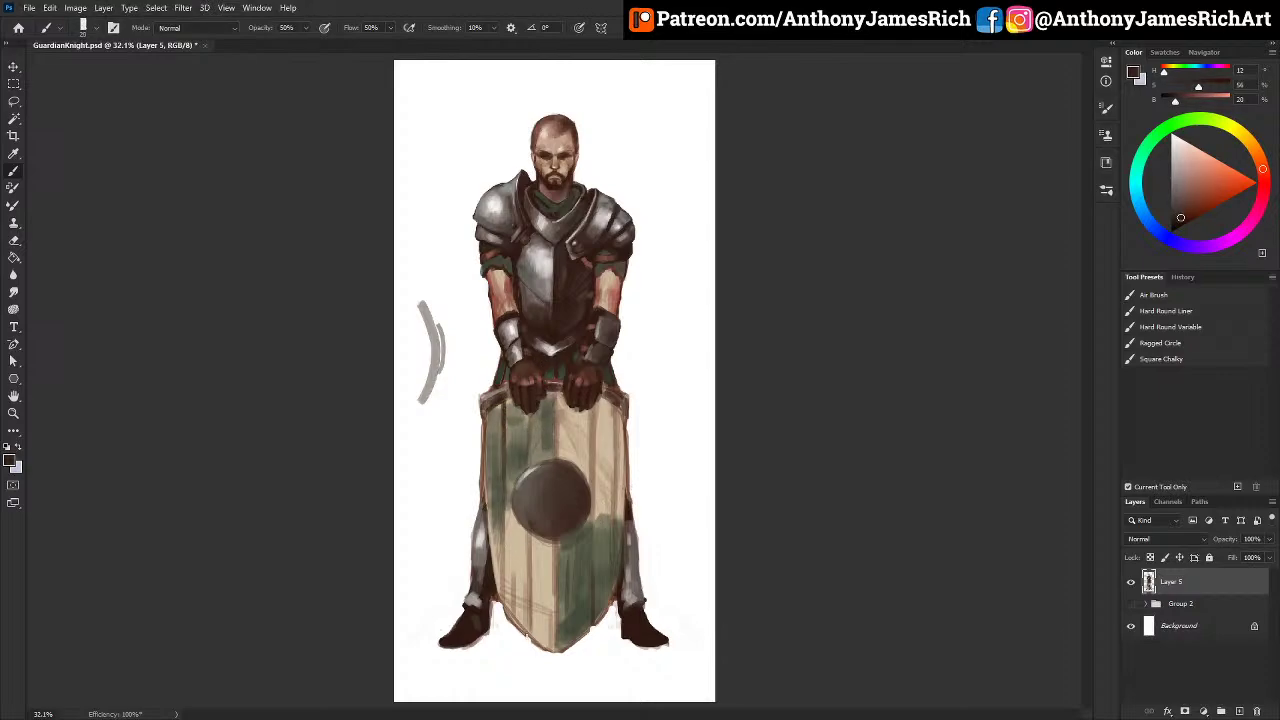
drag(531, 608, 531, 640)
Step: Repaint the shield's beige quarters with a paler, greyer off-white
alt+click(650, 429)
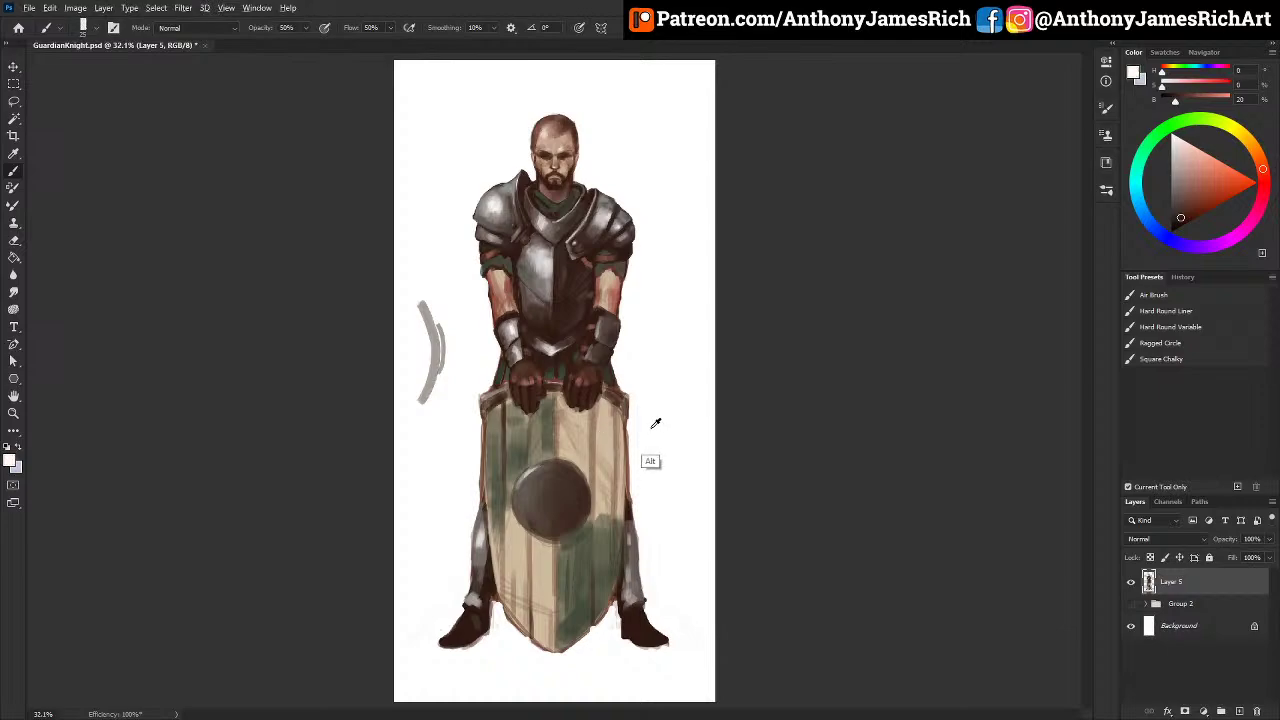
alt+click(605, 428)
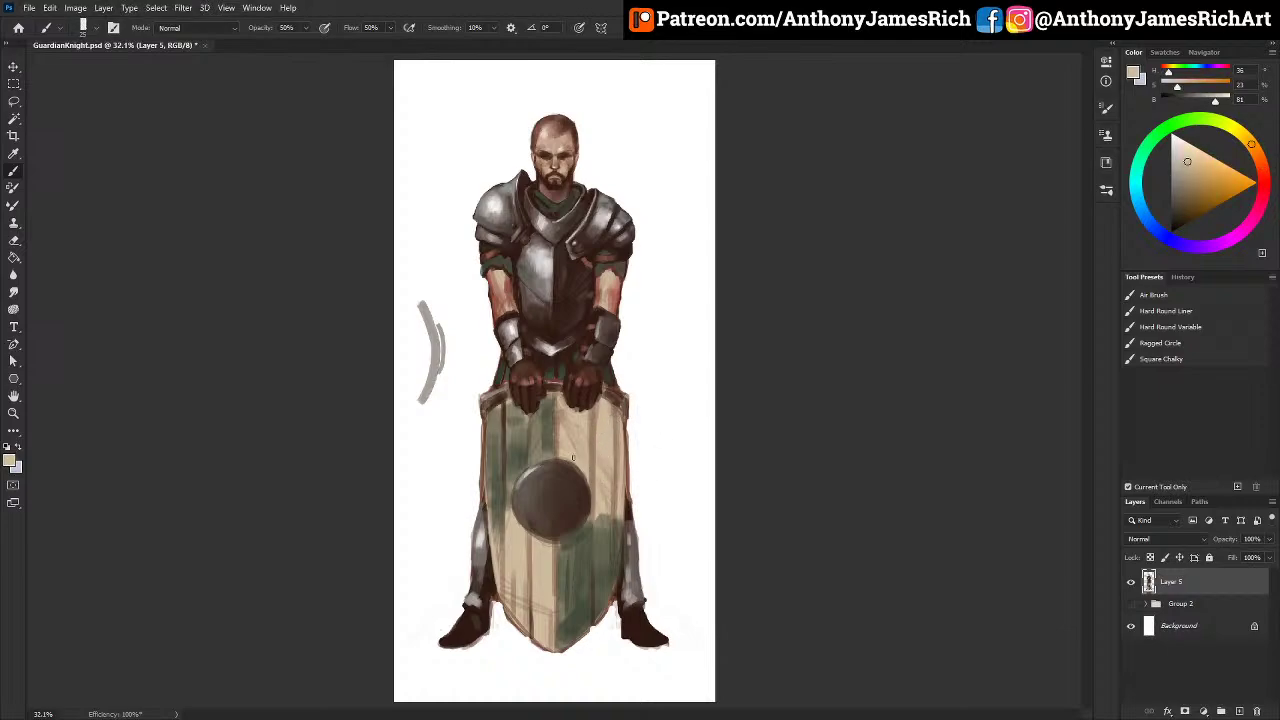
drag(1187, 161, 1166, 184)
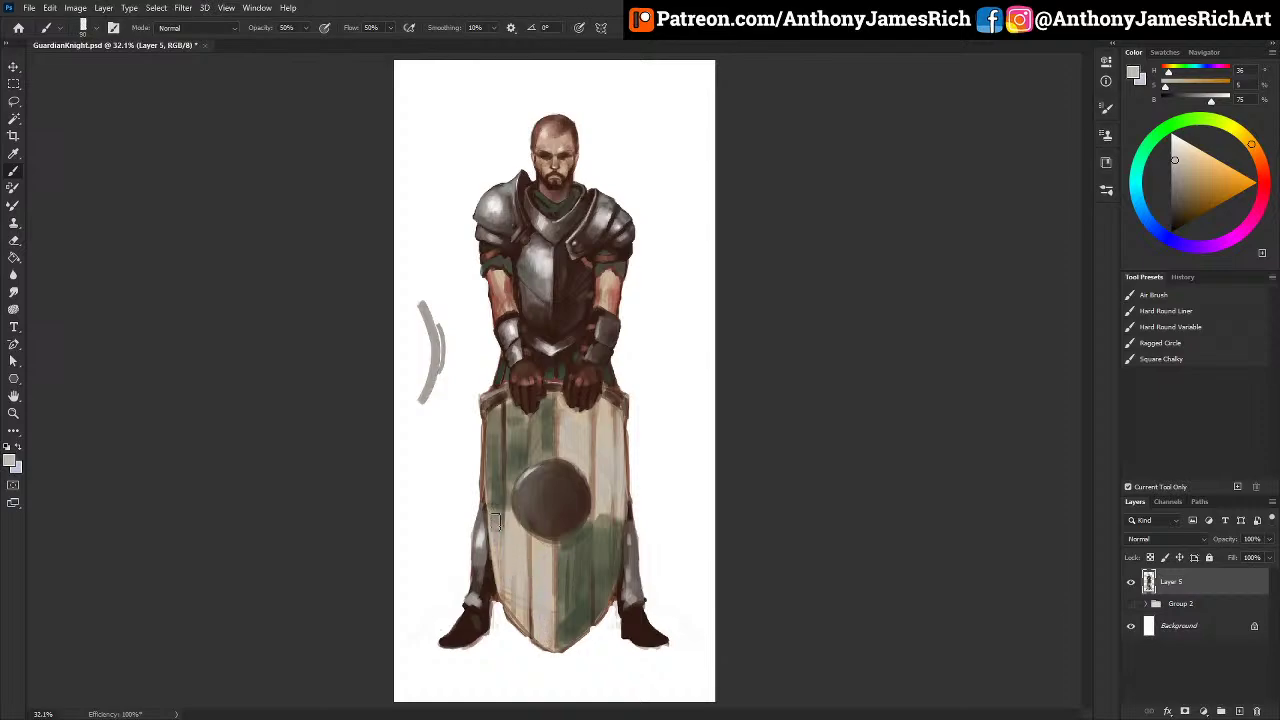
Step: Deepen the two green shield quarters with darker green strokes, evening out their coverage
alt+click(560, 401)
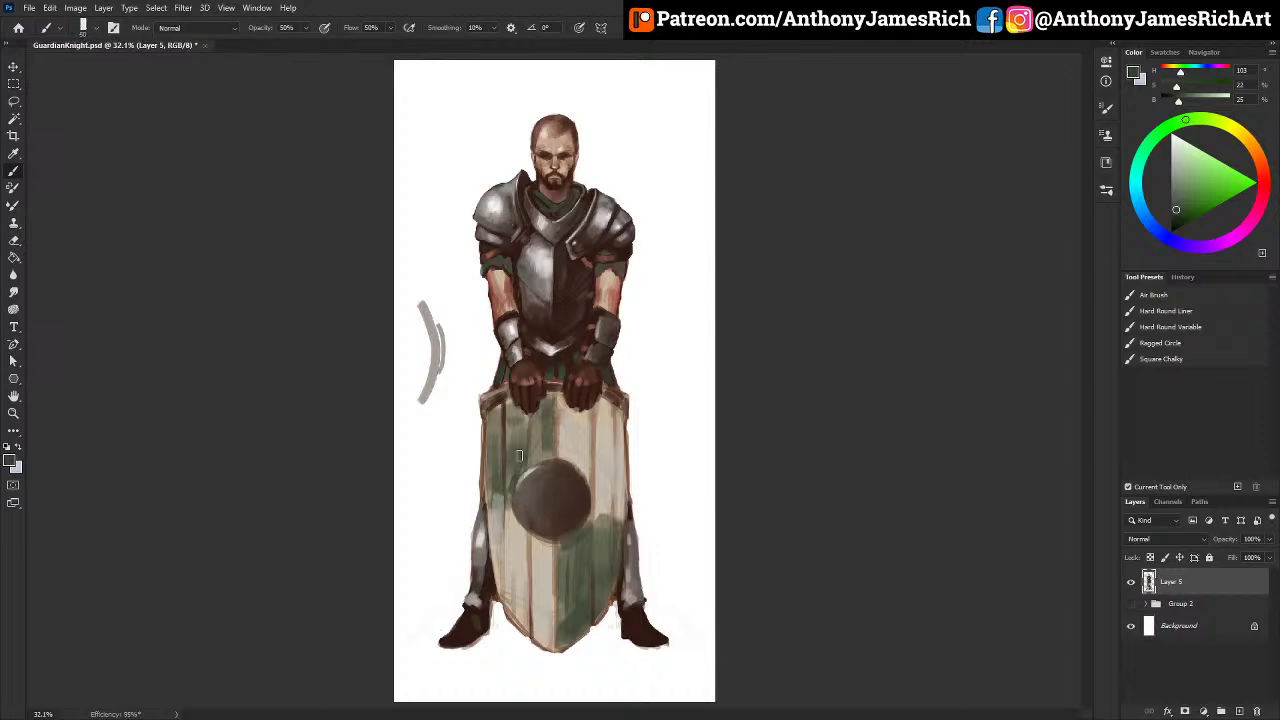
mouse_move(523, 428)
mouse_down()
mouse_move(525, 456)
mouse_move(536, 430)
mouse_move(543, 457)
mouse_move(533, 436)
mouse_move(498, 494)
mouse_up()
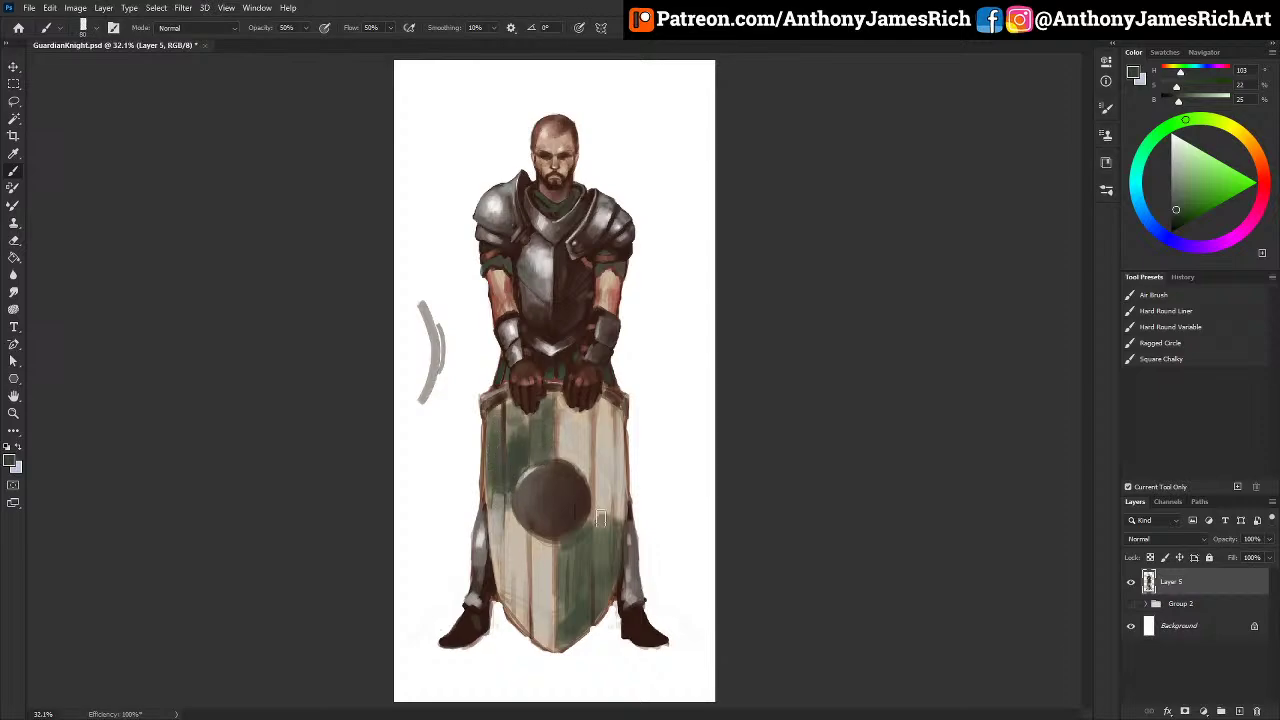
mouse_move(580, 590)
mouse_down()
mouse_move(572, 572)
mouse_move(568, 612)
mouse_up()
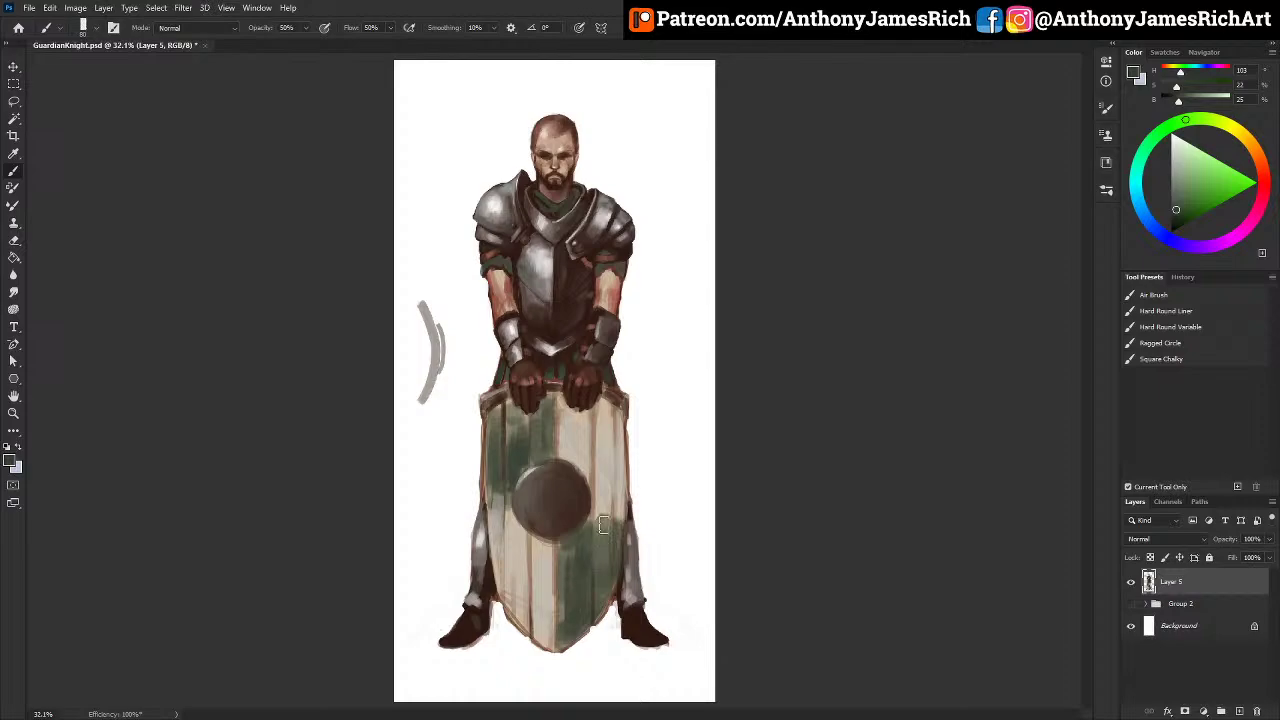
Step: Refine the shield's metal rim between and beside the gloves with greys and dark browns sampled from the armour and shield
alt+click(511, 383)
alt+click(533, 329)
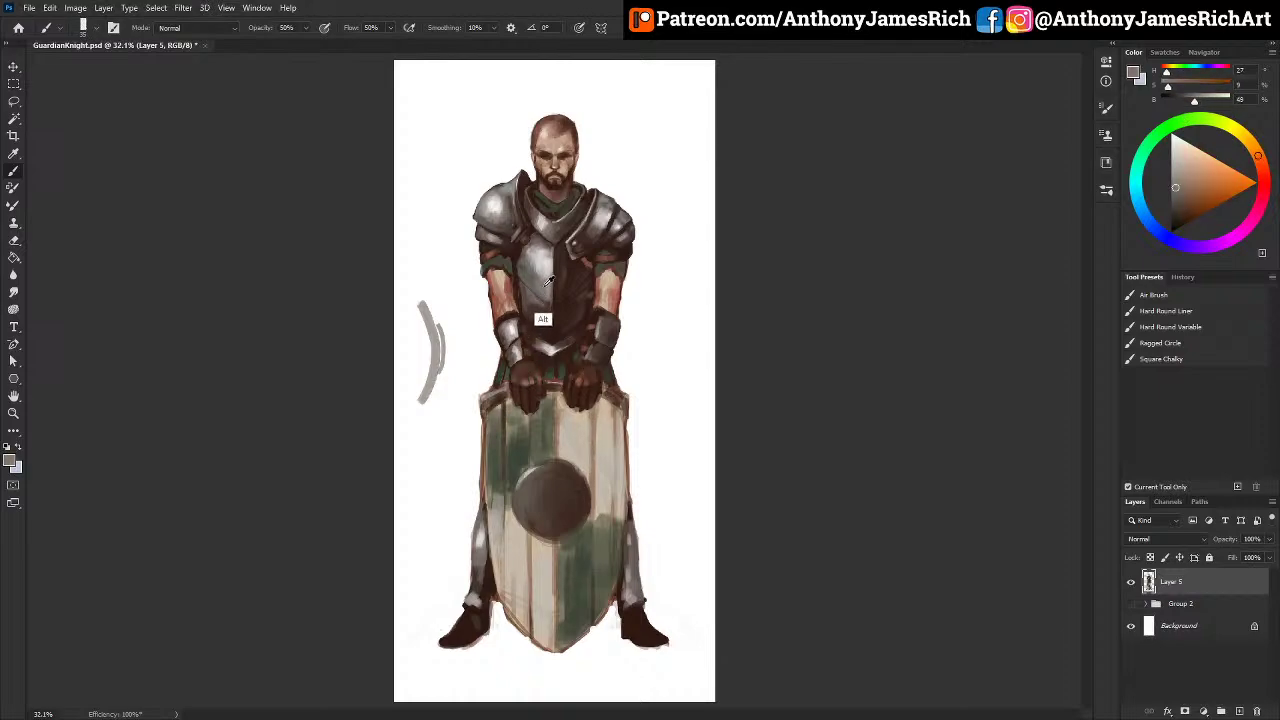
alt+click(540, 325)
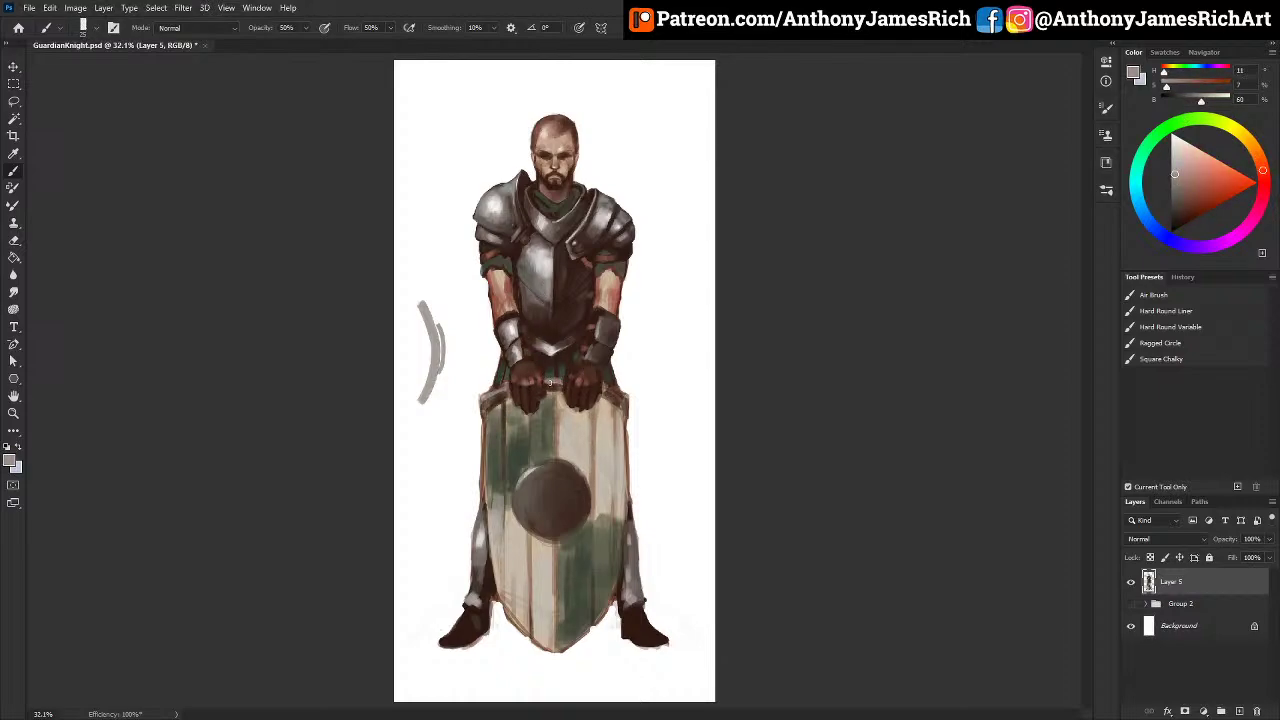
alt+click(547, 380)
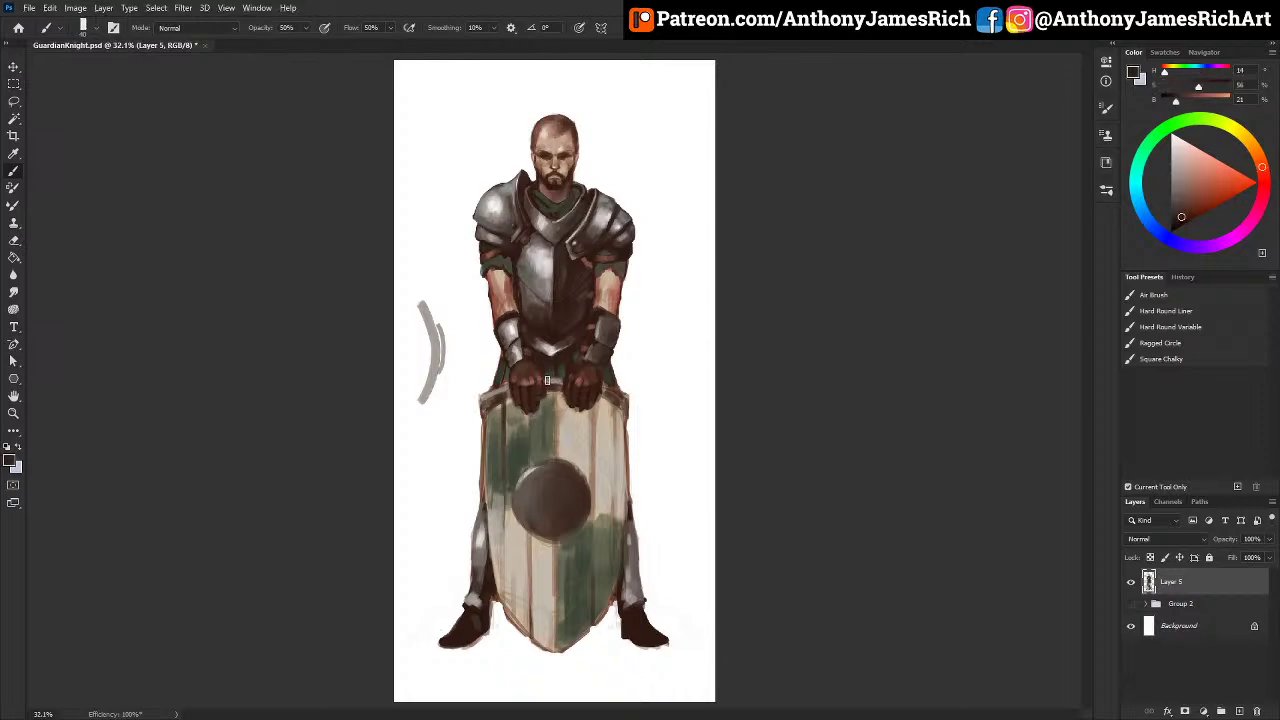
alt+click(563, 385)
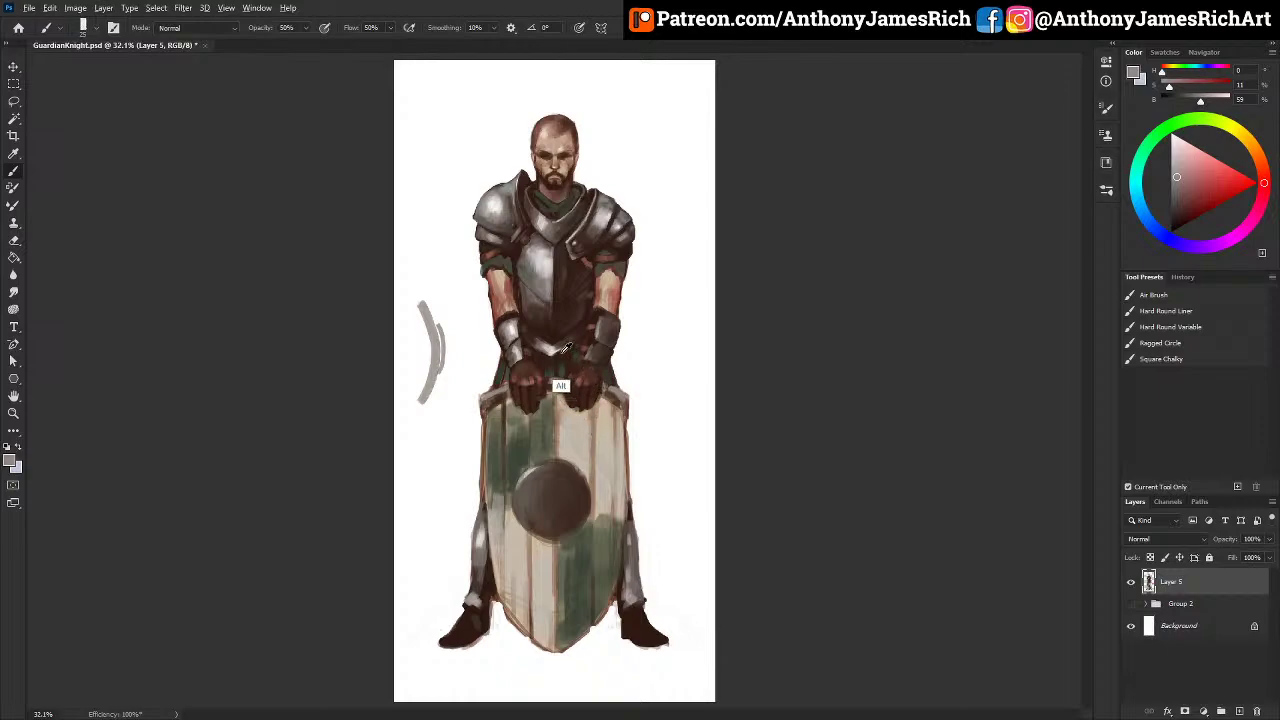
alt+click(601, 398)
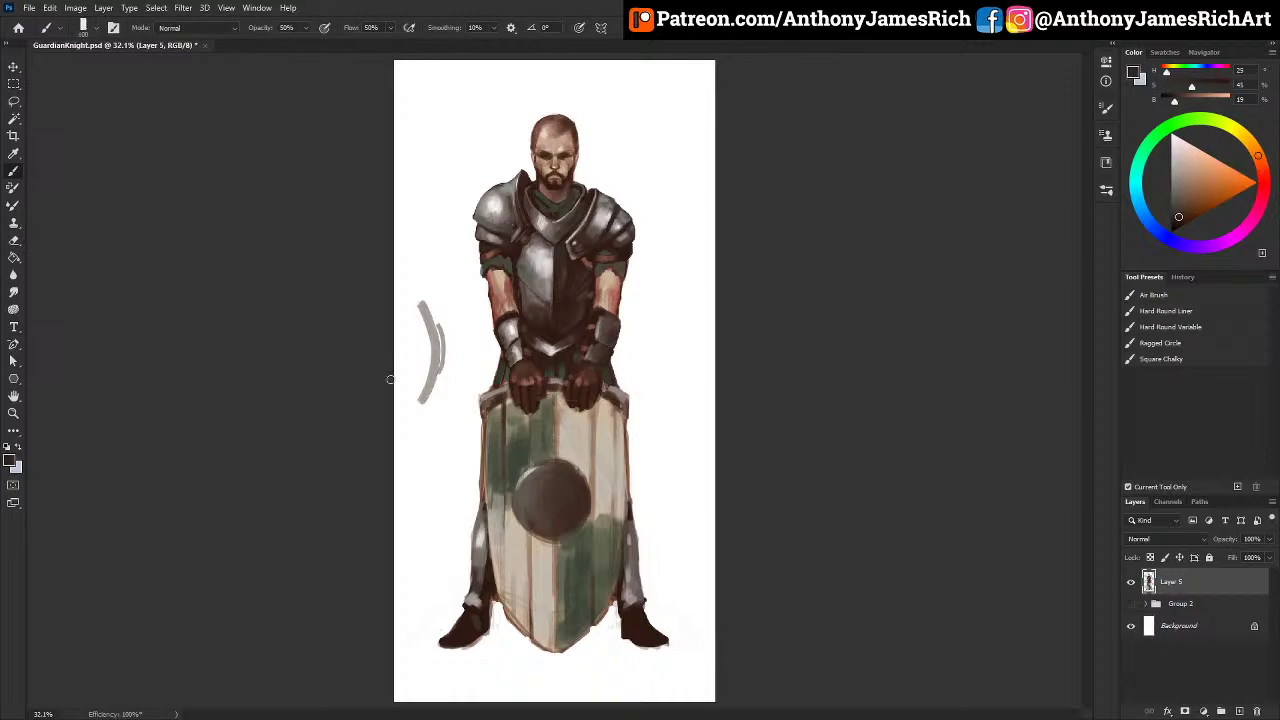
Step: Remove the grey curved practice strokes from the blank canvas beside the figure
drag(420, 362, 417, 397)
key(ctrl+z)
key(ctrl+z)
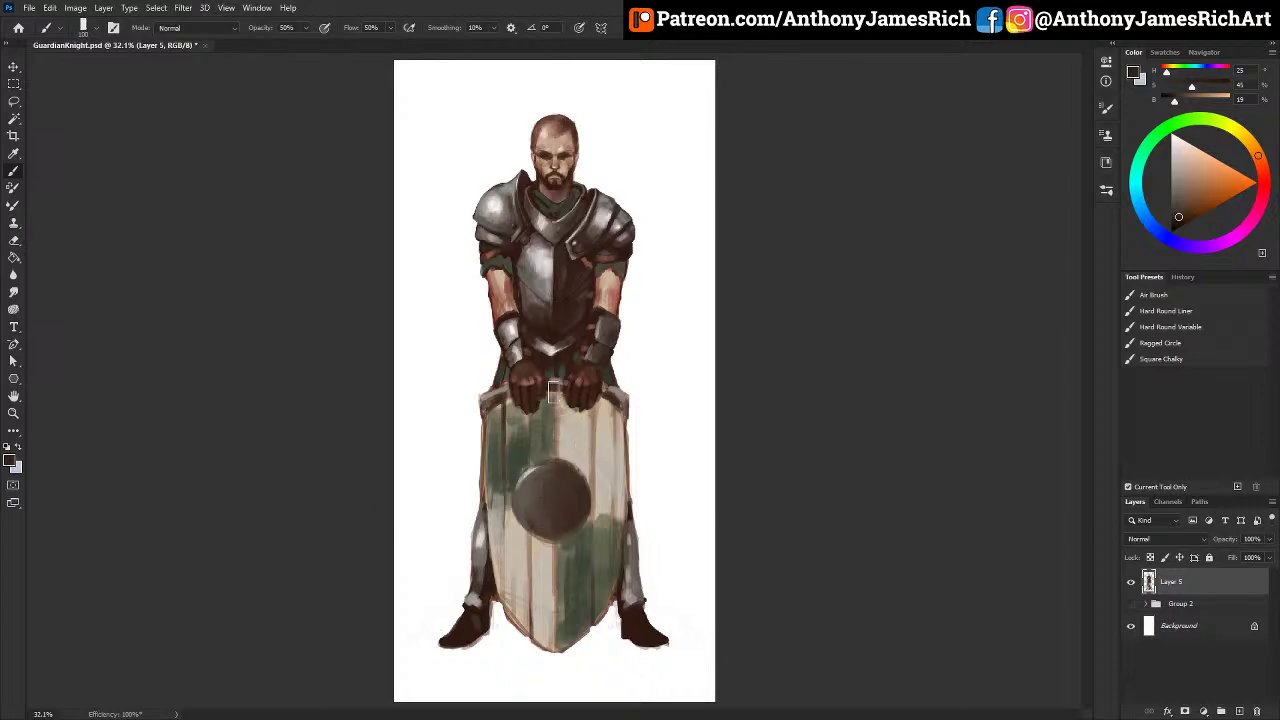
Step: Sketch a small shield outline in the blank area beside the figure with a thin brush and sampled reddish brown
alt+click(552, 387)
key([)
key([)
key([)
key([)
key([)
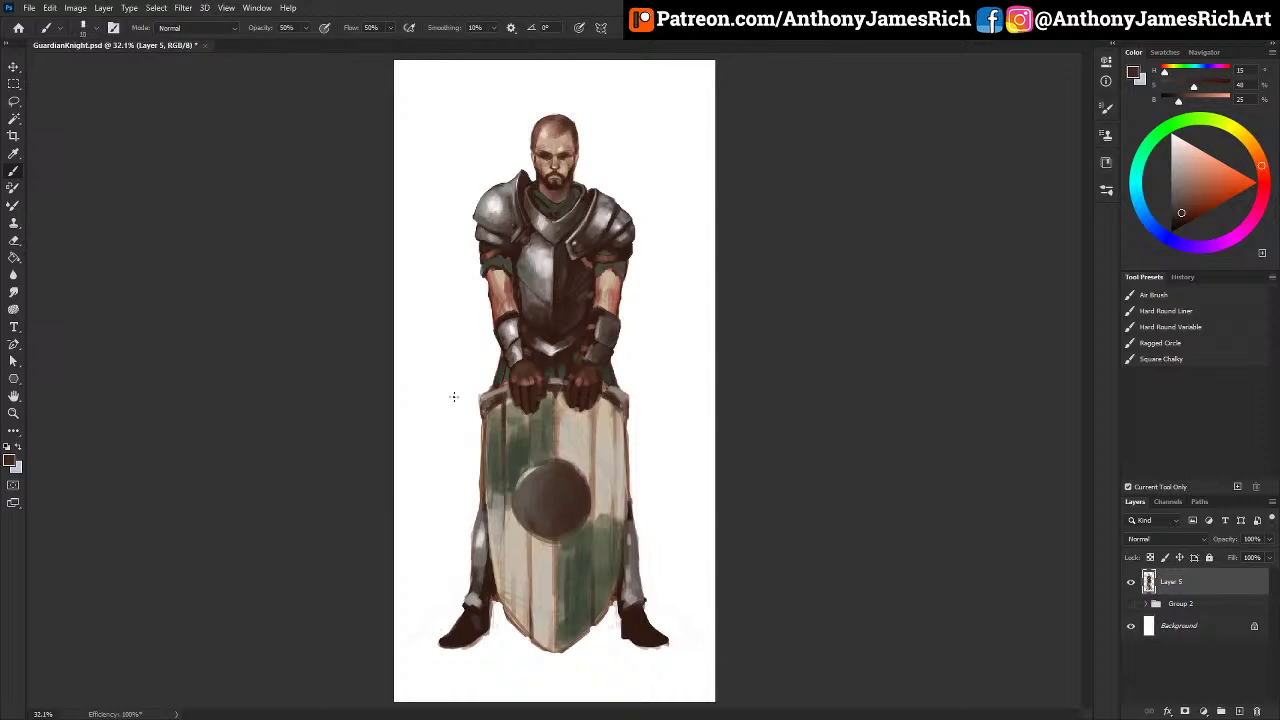
drag(449, 408, 461, 322)
mouse_move(452, 412)
mouse_down()
mouse_move(470, 330)
mouse_move(415, 308)
mouse_move(410, 372)
mouse_move(424, 413)
mouse_move(463, 388)
mouse_up()
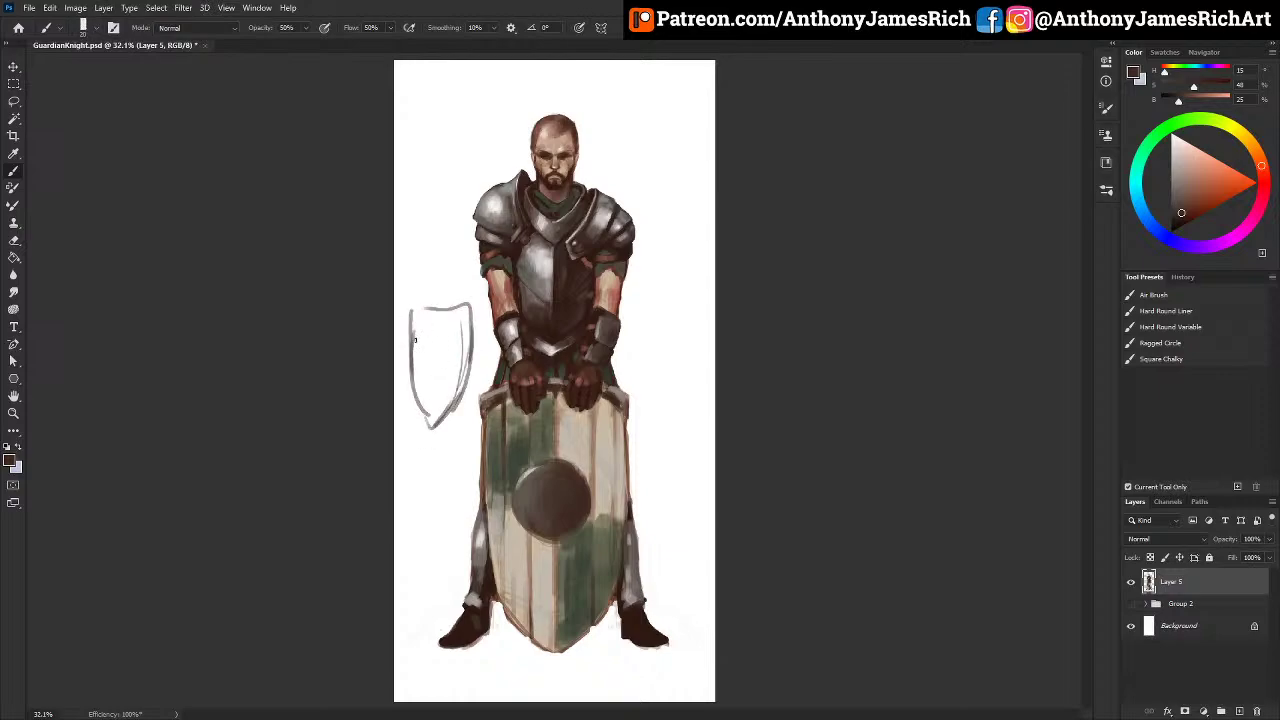
Step: Add two double-lined cross bands and a pair of short vertical straps to the small shield sketch
drag(415, 340, 473, 343)
drag(414, 380, 464, 384)
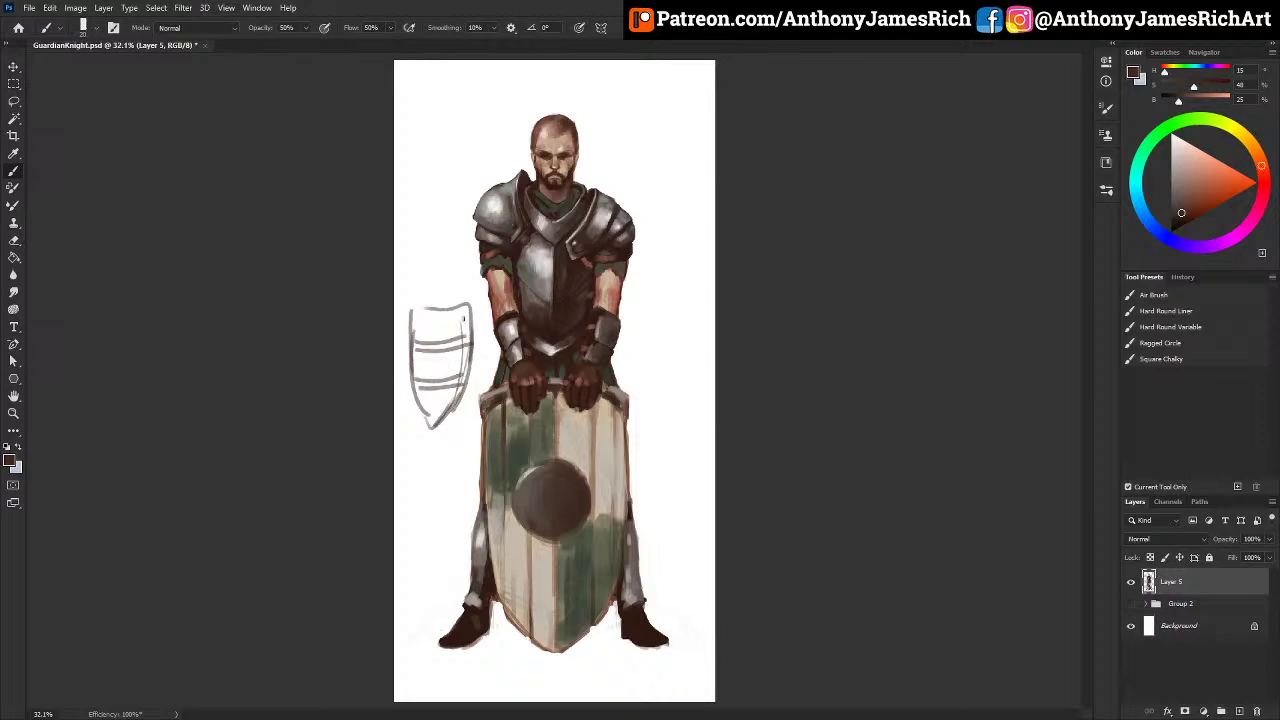
alt+click(556, 392)
drag(452, 365, 460, 366)
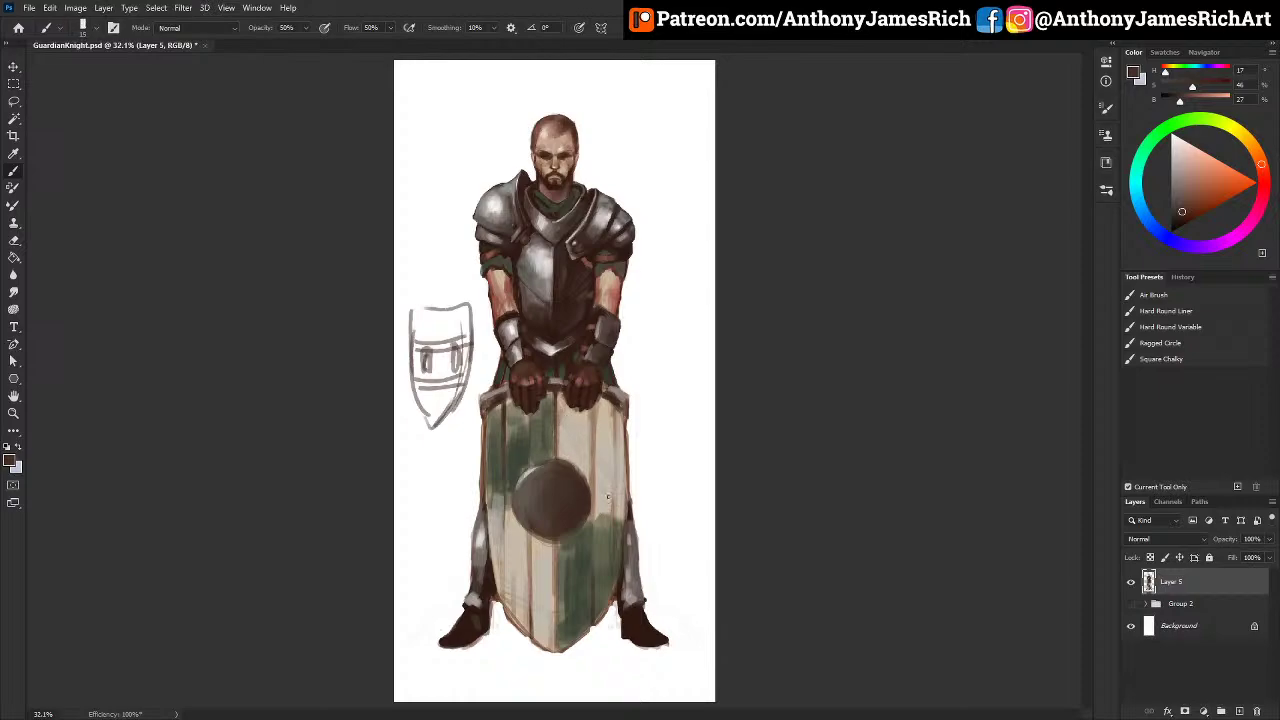
Step: Paint a soft shadow around the shield boss with sampled dark brown and green
alt+click(562, 334)
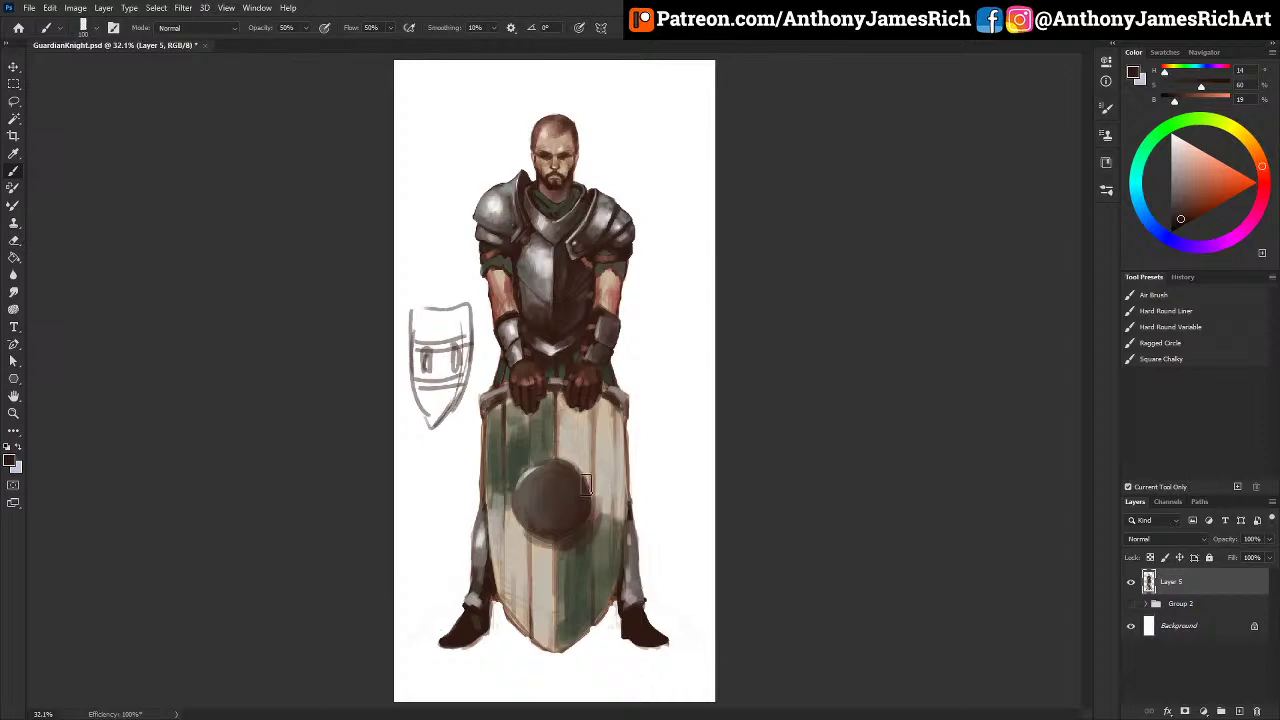
alt+click(586, 552)
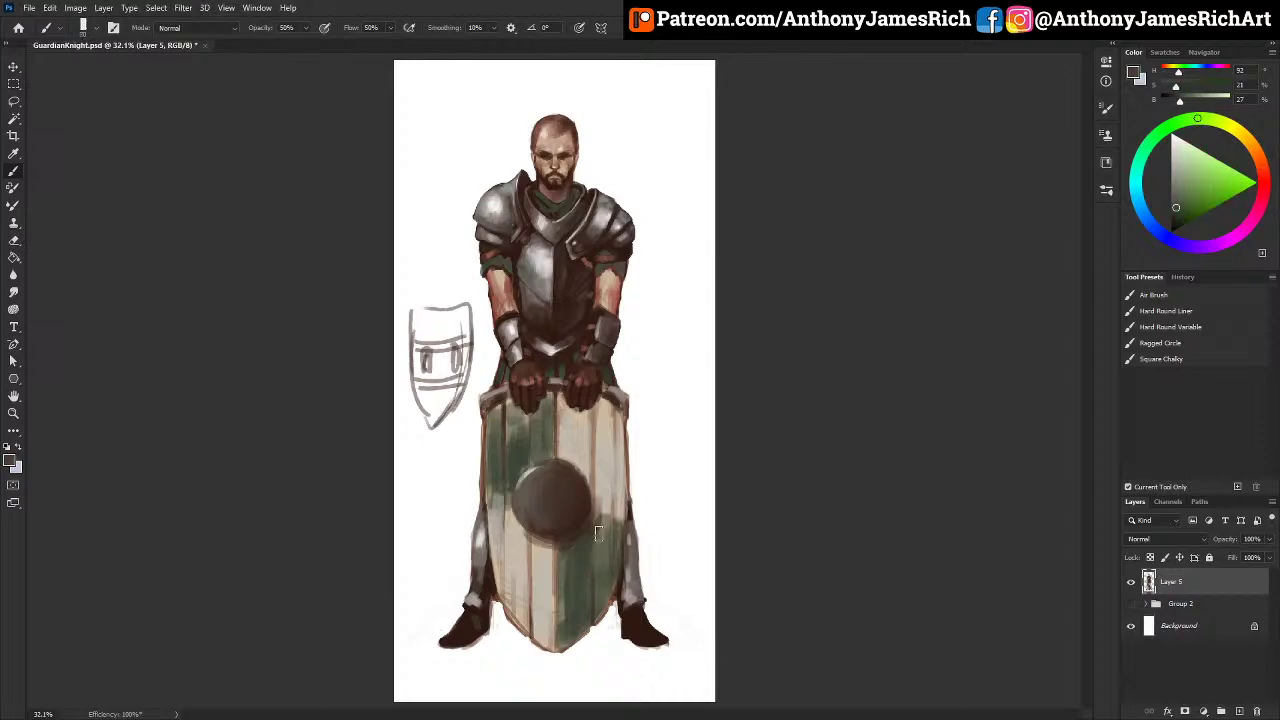
alt+click(577, 522)
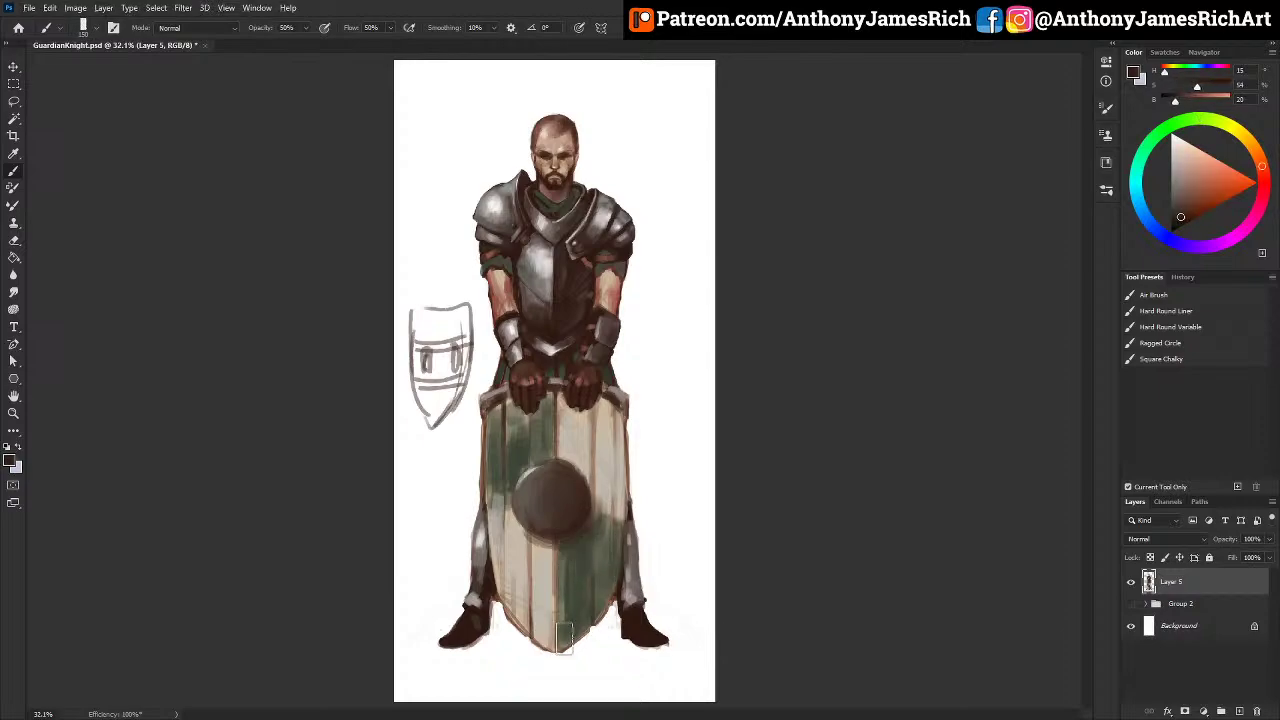
Step: Shade the lower planks of the shield with broad, translucent dark brown strokes
key([)
key([)
key([)
key([)
mouse_move(565, 638)
mouse_down()
mouse_move(591, 619)
mouse_move(597, 593)
mouse_move(576, 591)
mouse_move(607, 593)
mouse_move(616, 558)
mouse_move(552, 636)
mouse_move(507, 580)
mouse_move(551, 613)
mouse_move(546, 583)
mouse_move(546, 619)
mouse_move(540, 580)
mouse_move(513, 590)
mouse_move(509, 556)
mouse_up()
key(])
key(])
key(])
key(])
key(])
key(])
key(])
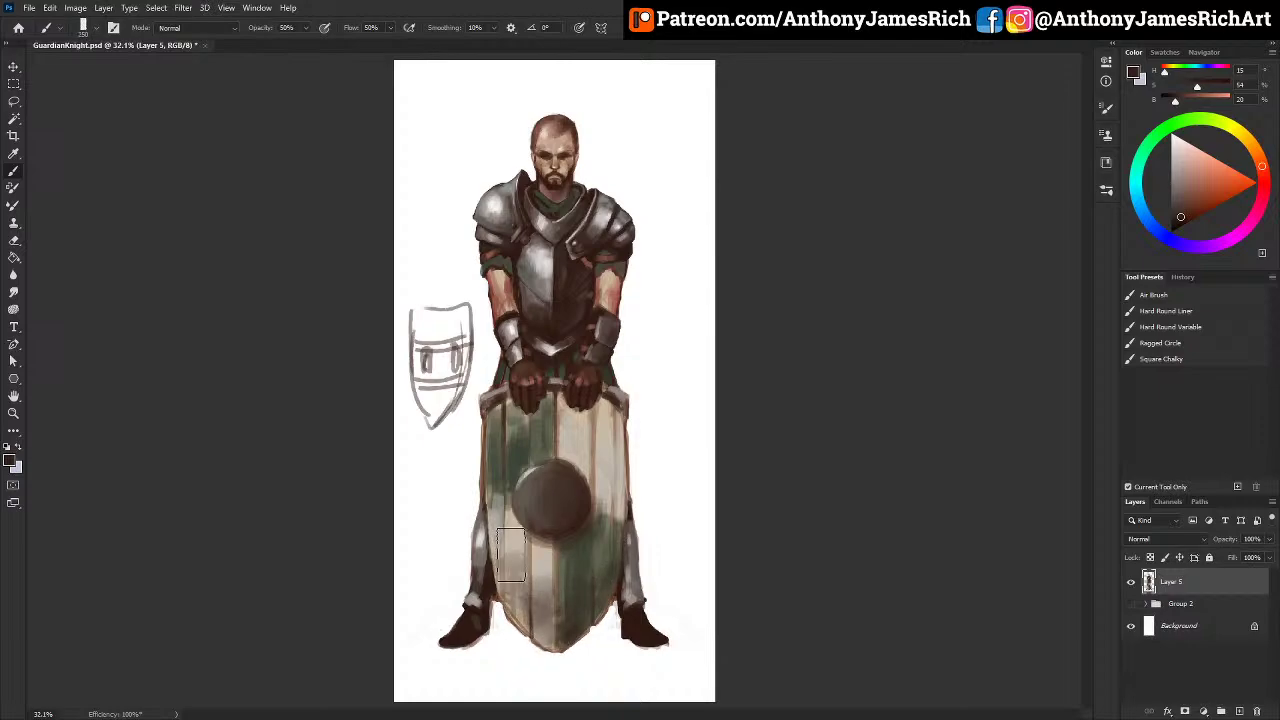
Step: Darken the shield's viewer-right edge with a smaller brush and sample the off-white of the adjoining quarter
key([)
key([)
key([)
key([)
key([)
drag(620, 530, 622, 429)
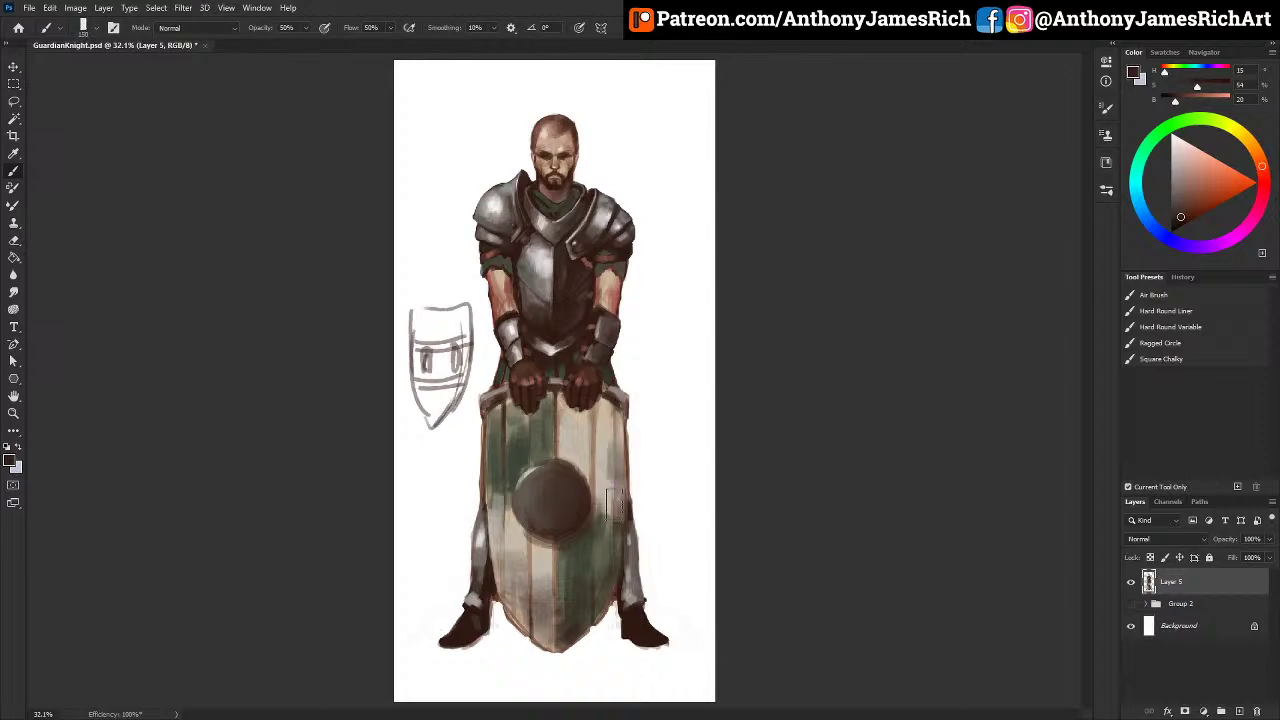
alt+click(607, 465)
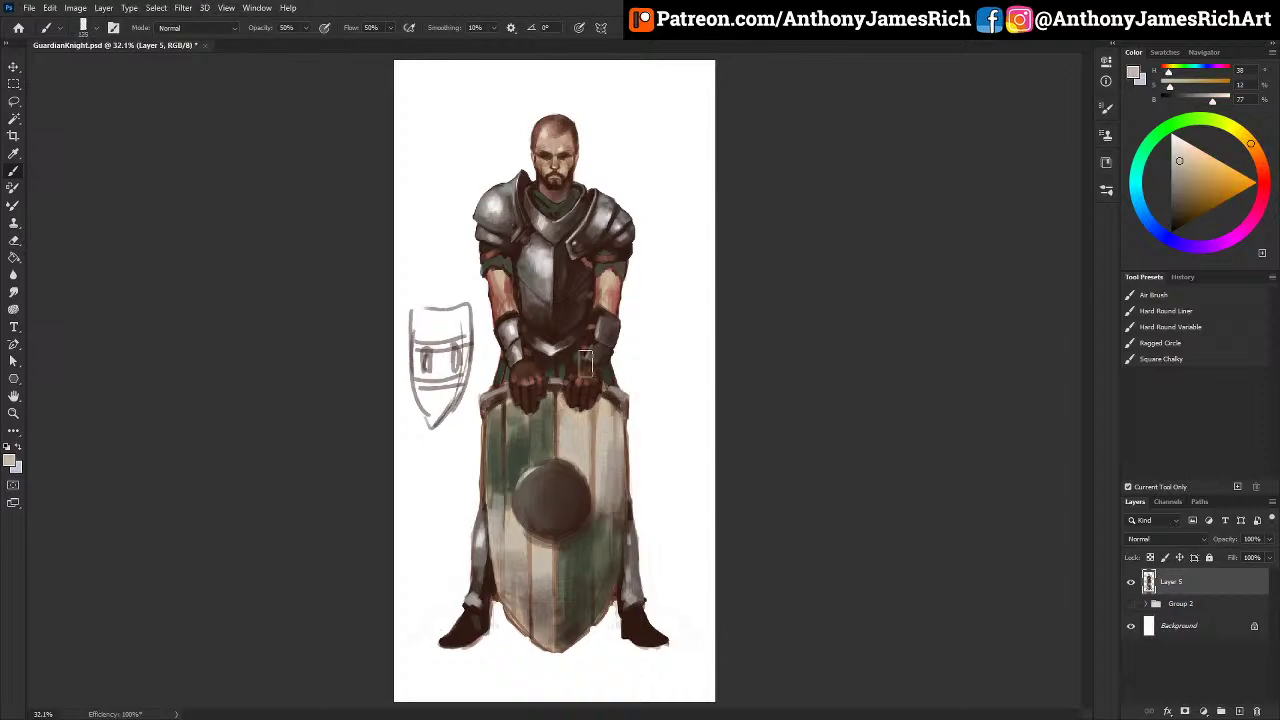
Step: Sketch a curved profile and a narrow plank shape beside the figure in off-white, and erase all the side sketches
mouse_move(443, 209)
mouse_down()
mouse_move(442, 271)
mouse_move(429, 240)
mouse_move(442, 272)
mouse_up()
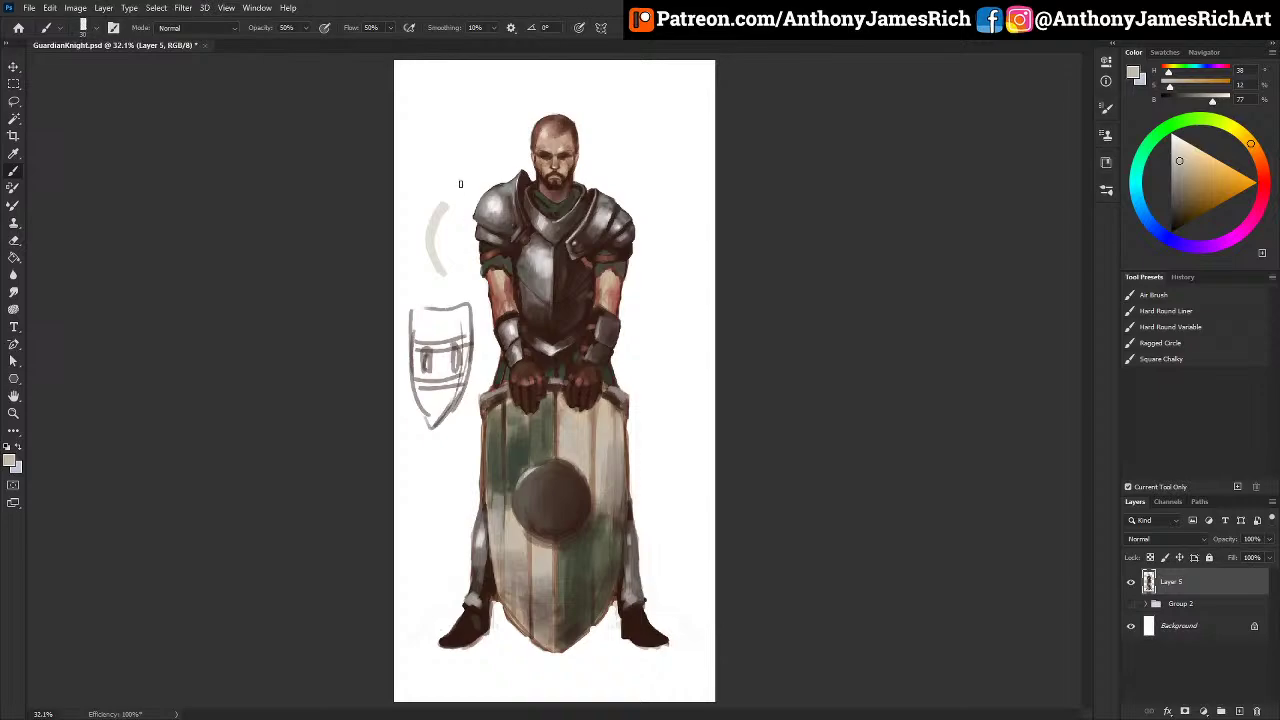
mouse_move(421, 127)
mouse_down()
mouse_move(429, 164)
mouse_move(437, 102)
mouse_up()
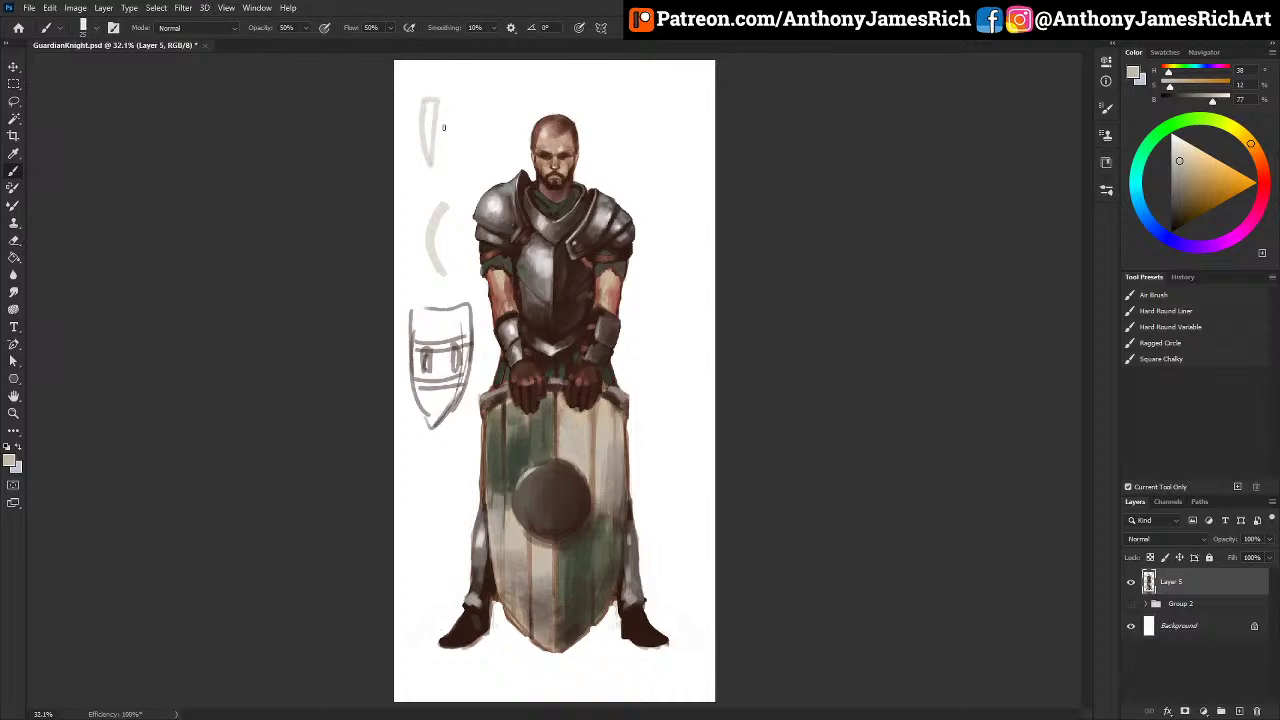
drag(433, 158, 440, 111)
mouse_move(448, 140)
mouse_down()
mouse_move(434, 109)
mouse_move(426, 214)
mouse_move(400, 288)
mouse_move(443, 366)
mouse_move(431, 411)
mouse_move(442, 400)
mouse_up()
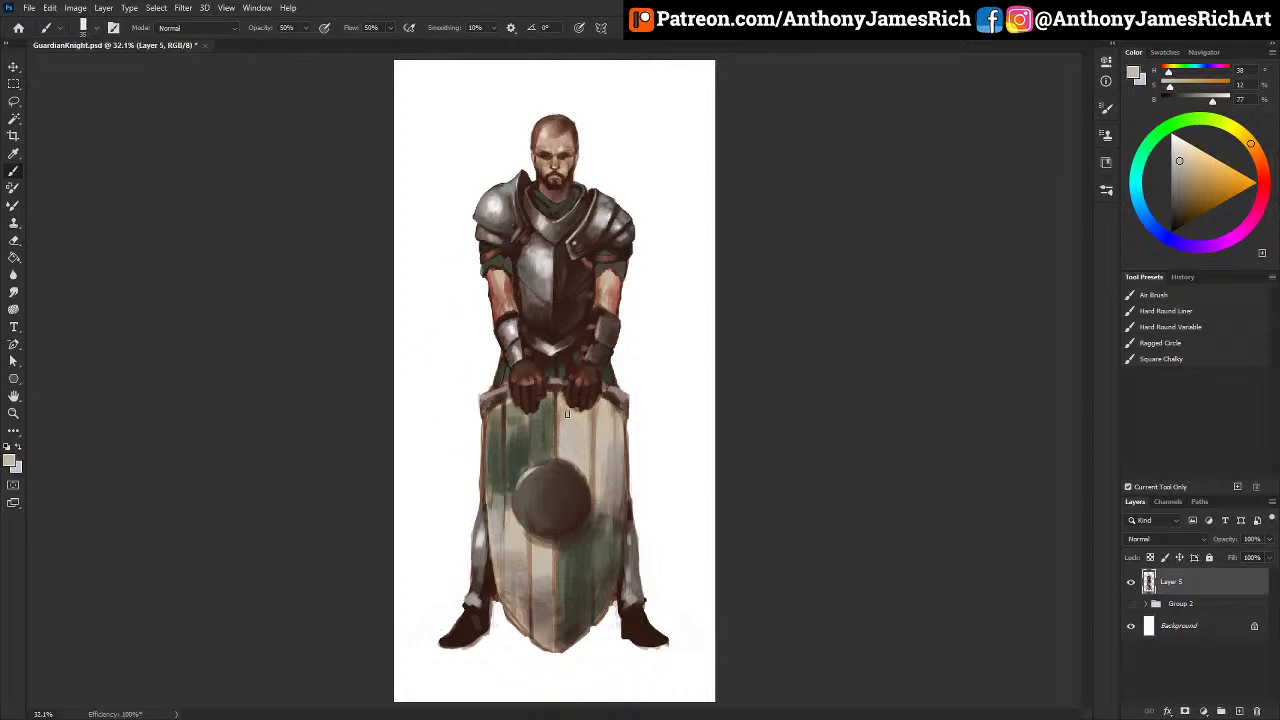
Step: Touch up the shield boss's edge with sampled light grey and rework both boots with sampled warm browns
alt+click(525, 474)
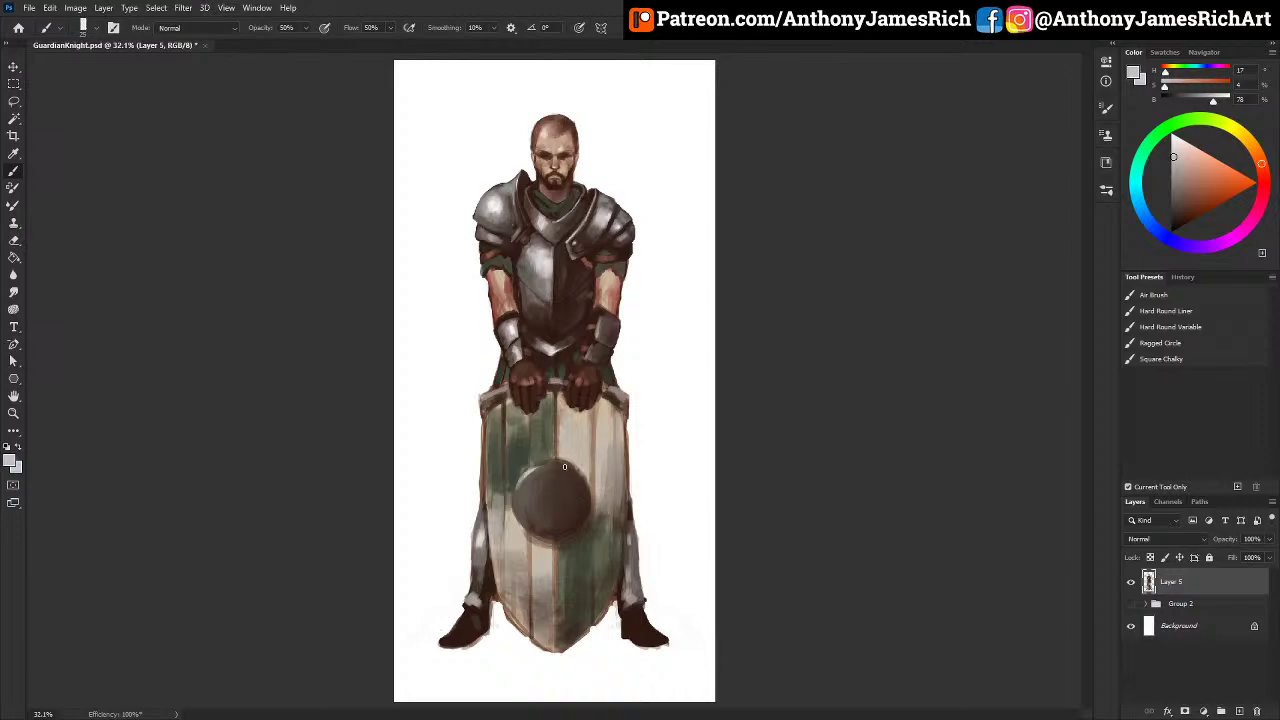
alt+click(547, 565)
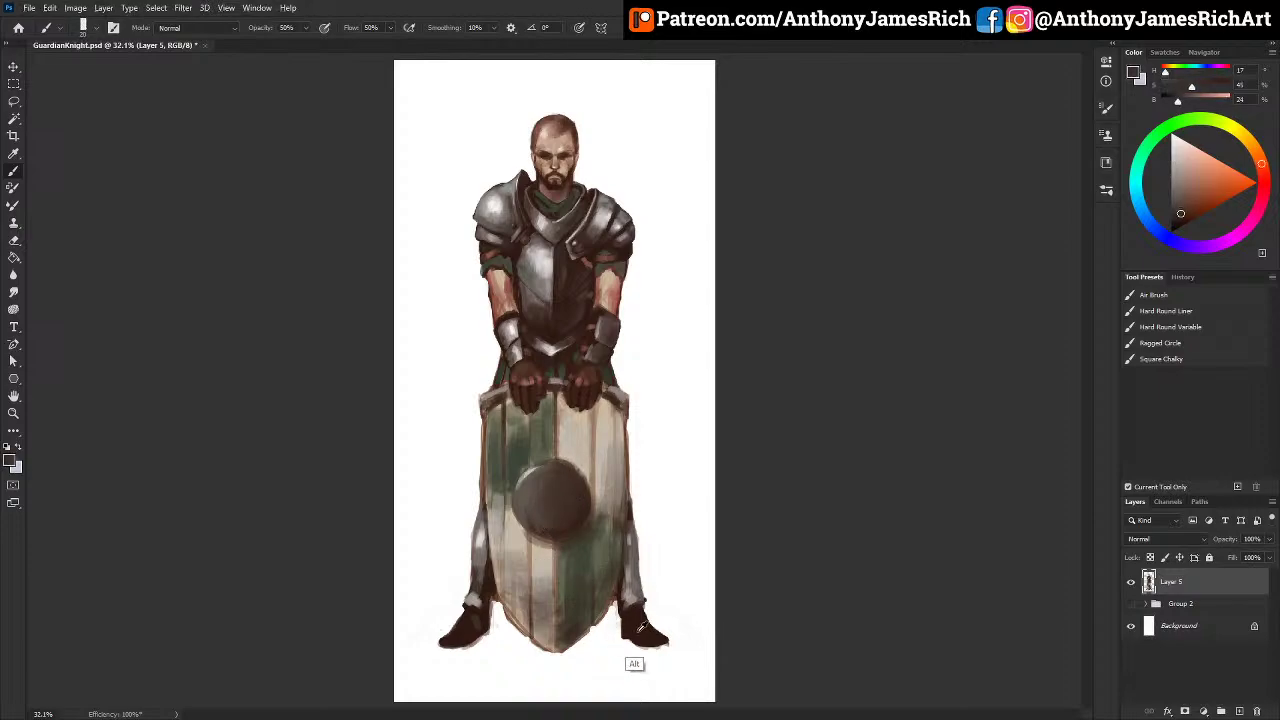
alt+click(640, 663)
alt+click(532, 381)
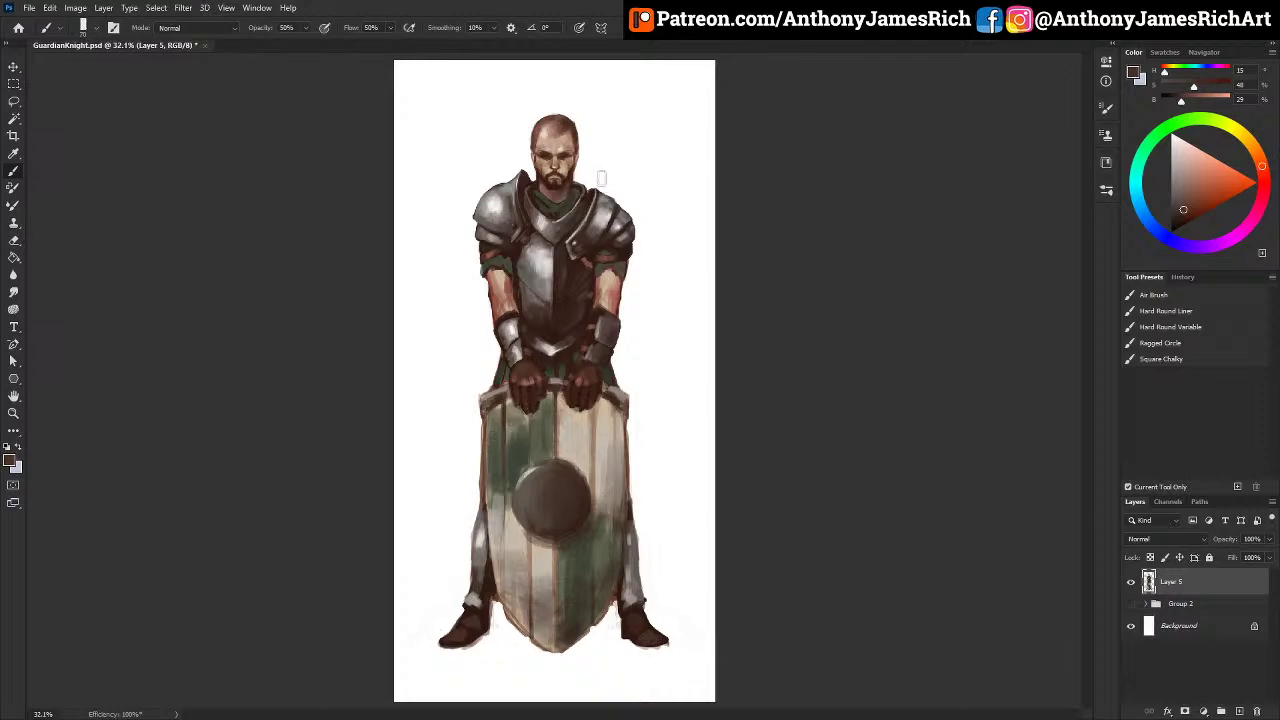
Step: Refine the collar edge beside the viewer-right pauldron, and touch up the boss and waist area with sampled greys and browns
alt+click(556, 274)
key([)
drag(589, 208, 580, 221)
alt+click(526, 484)
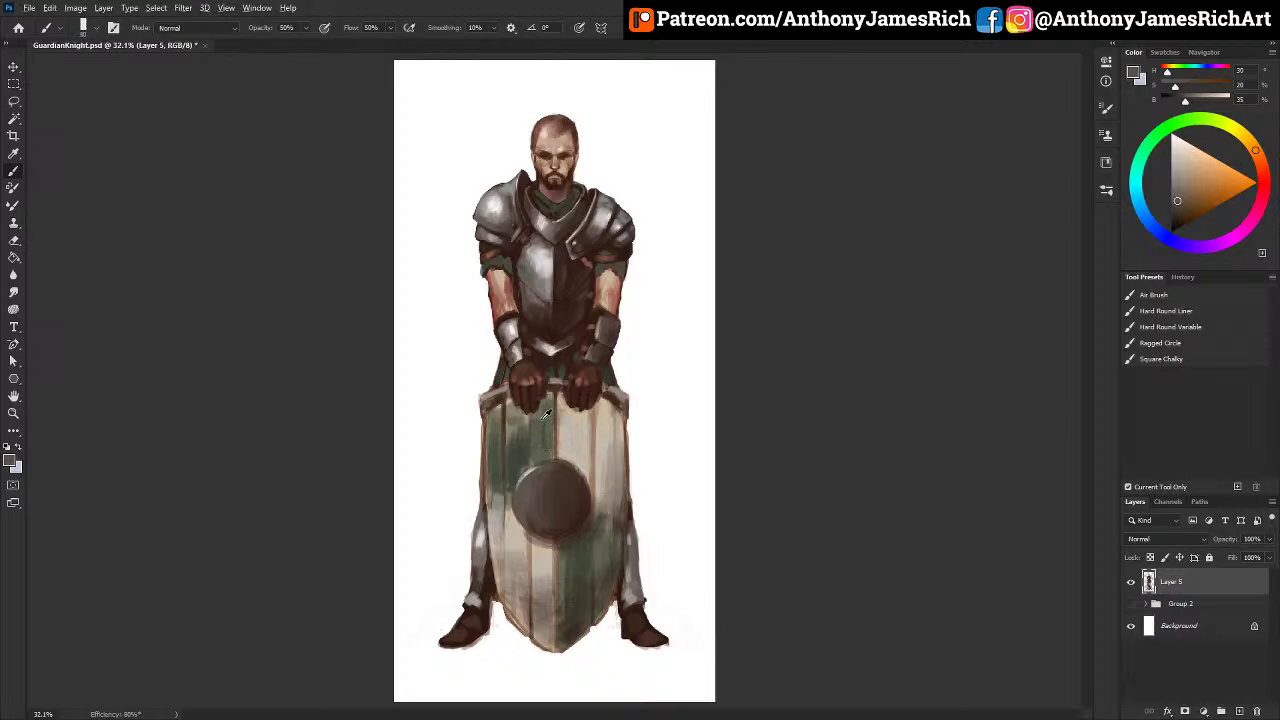
alt+click(546, 362)
alt+click(546, 354)
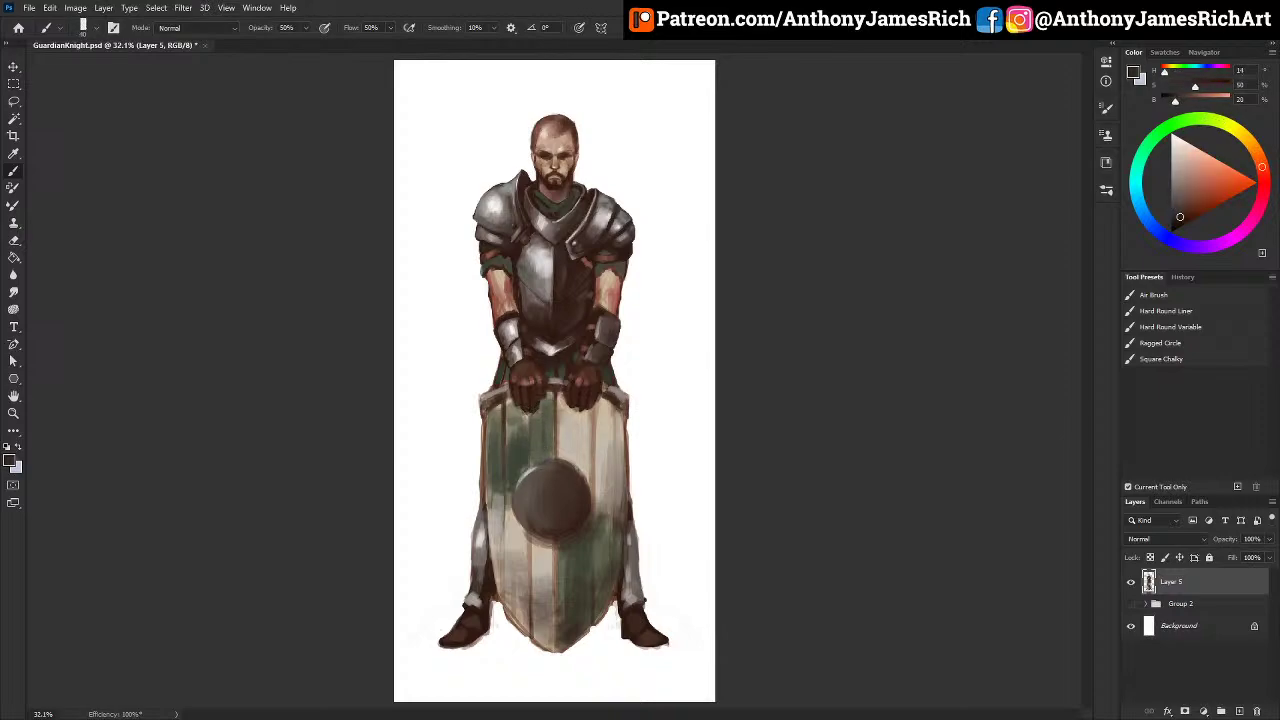
Step: Add a new layer above the figure layer and set its blending mode to Multiply
click(1240, 711)
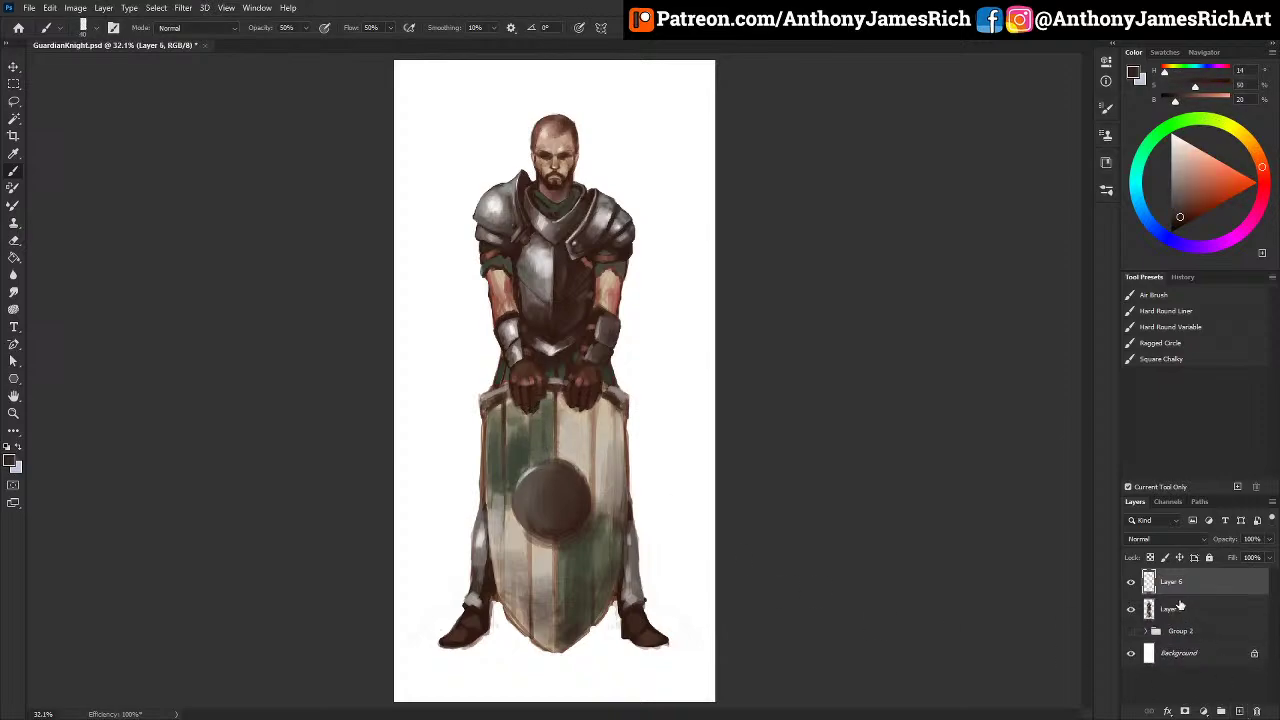
right_click(1180, 586)
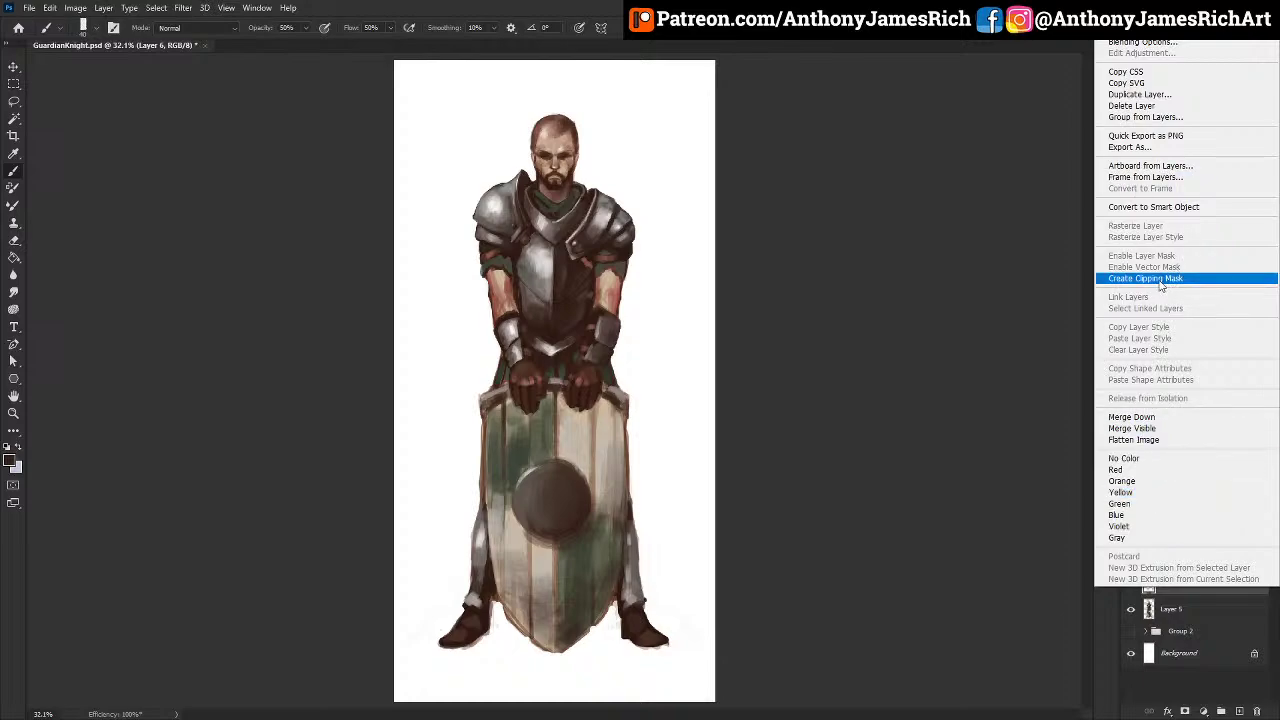
click(1190, 604)
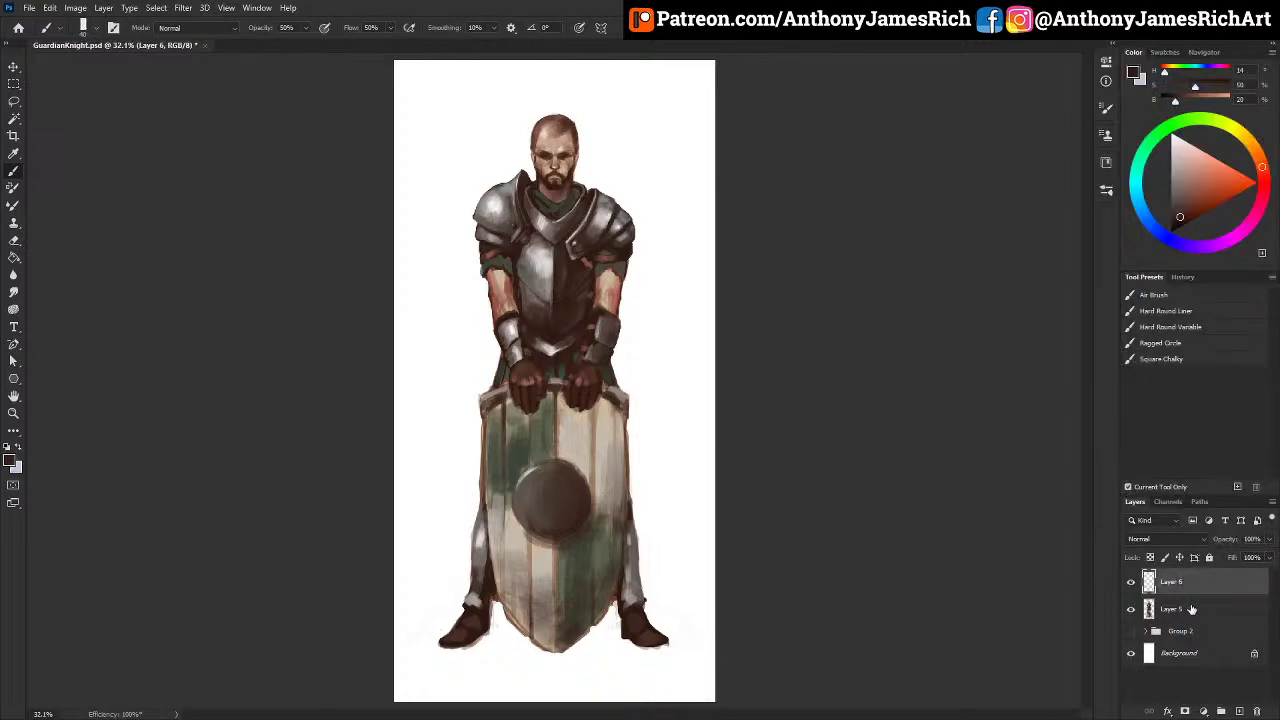
click(1189, 542)
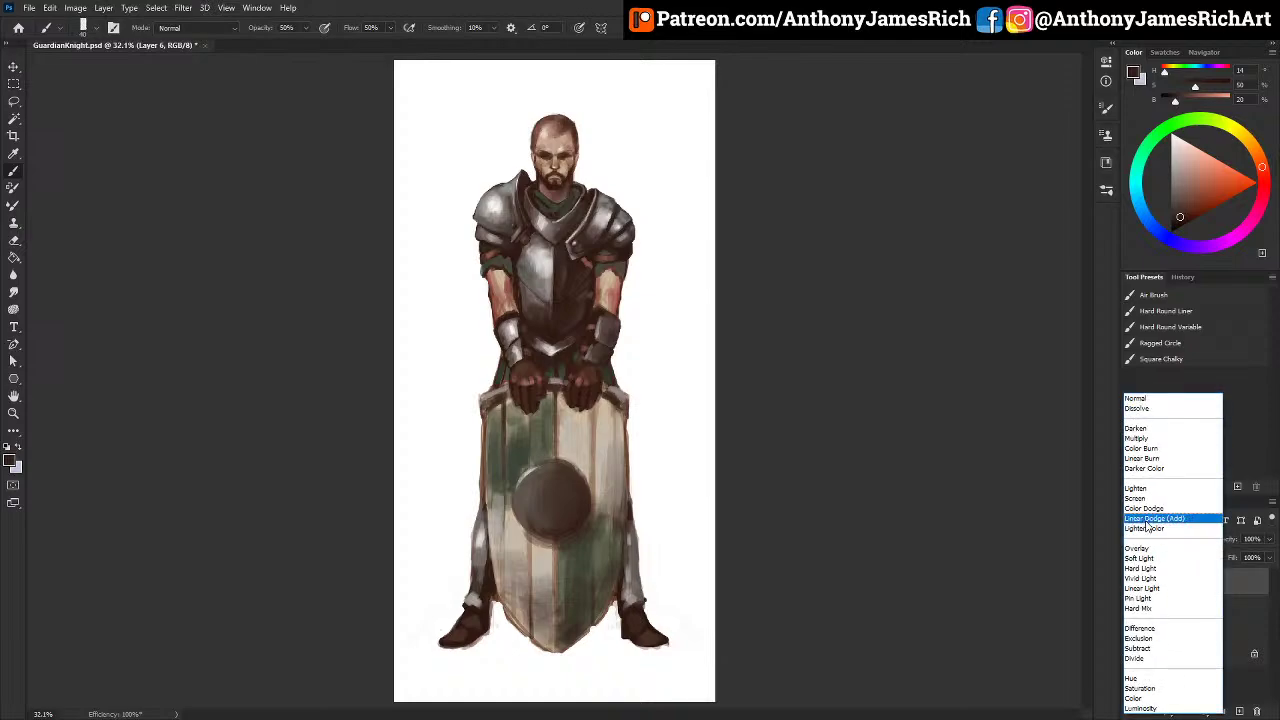
click(1137, 438)
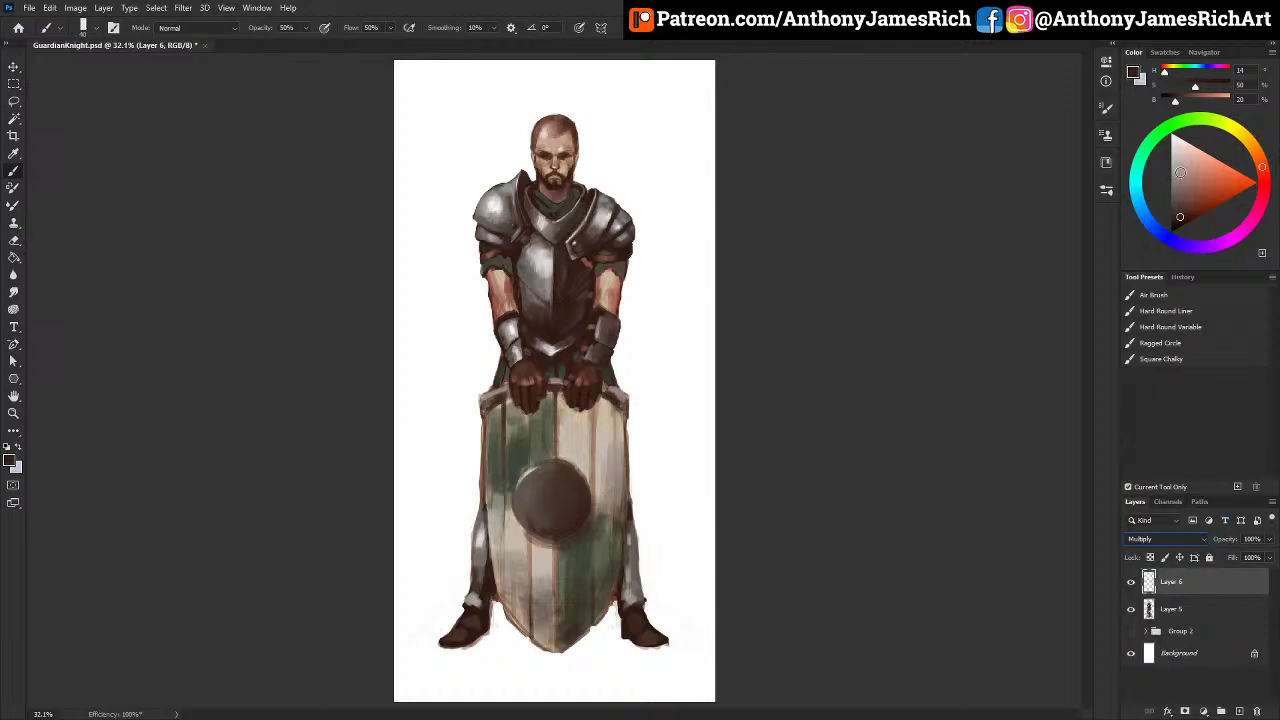
Step: Shade the viewer-right side of the shield on the Multiply layer with a pale purple-grey and an enlarged brush
click(1176, 158)
drag(1176, 158, 1166, 158)
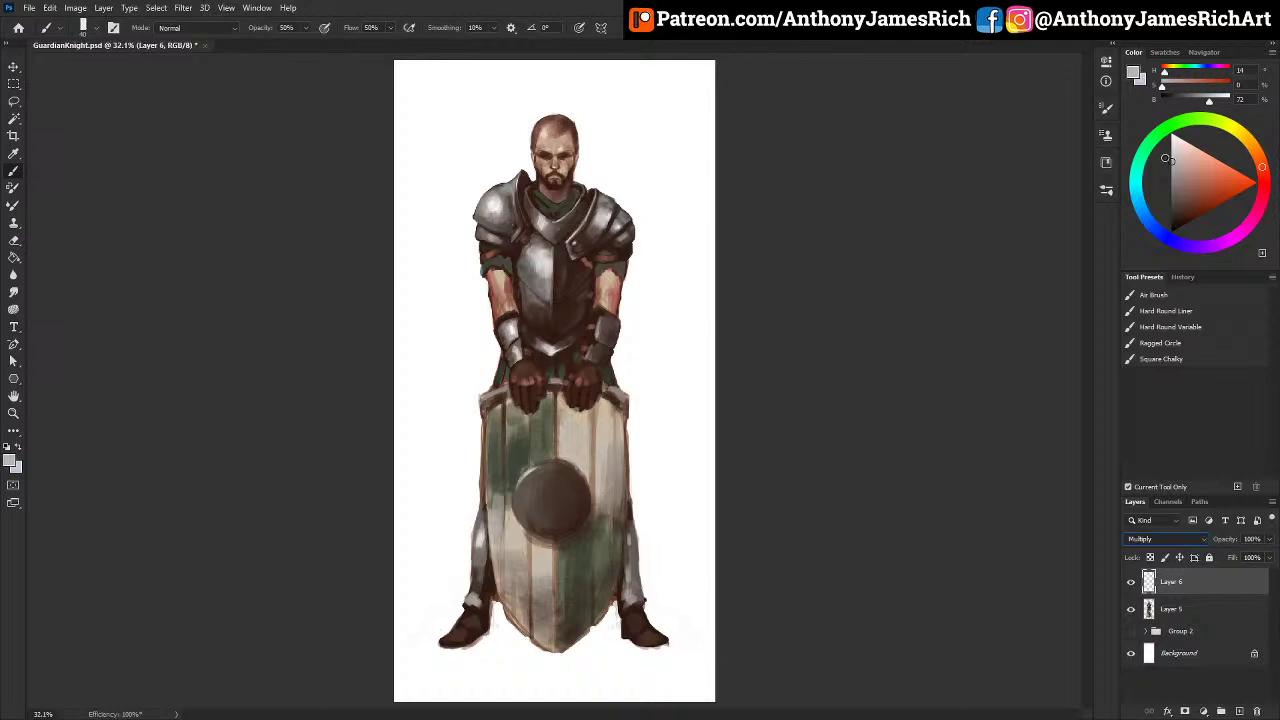
click(1177, 158)
drag(1224, 242, 1238, 234)
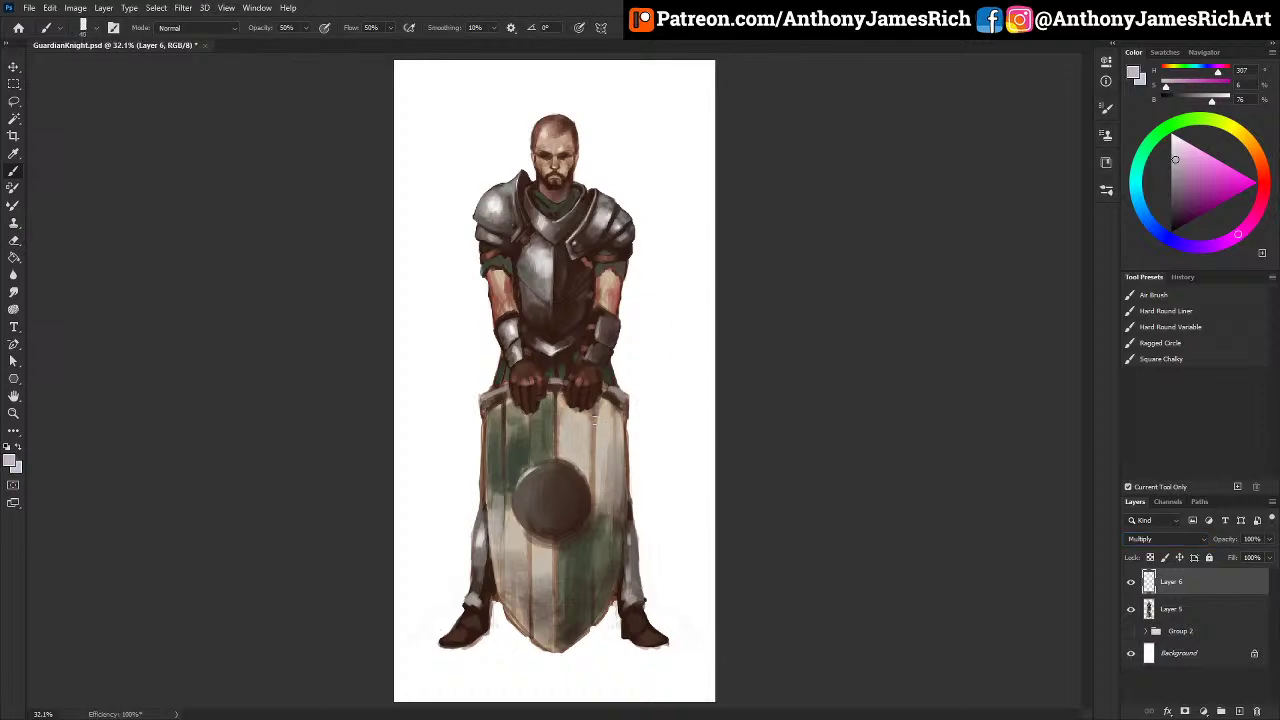
drag(595, 421, 591, 456)
key(])
key(])
drag(621, 512, 623, 458)
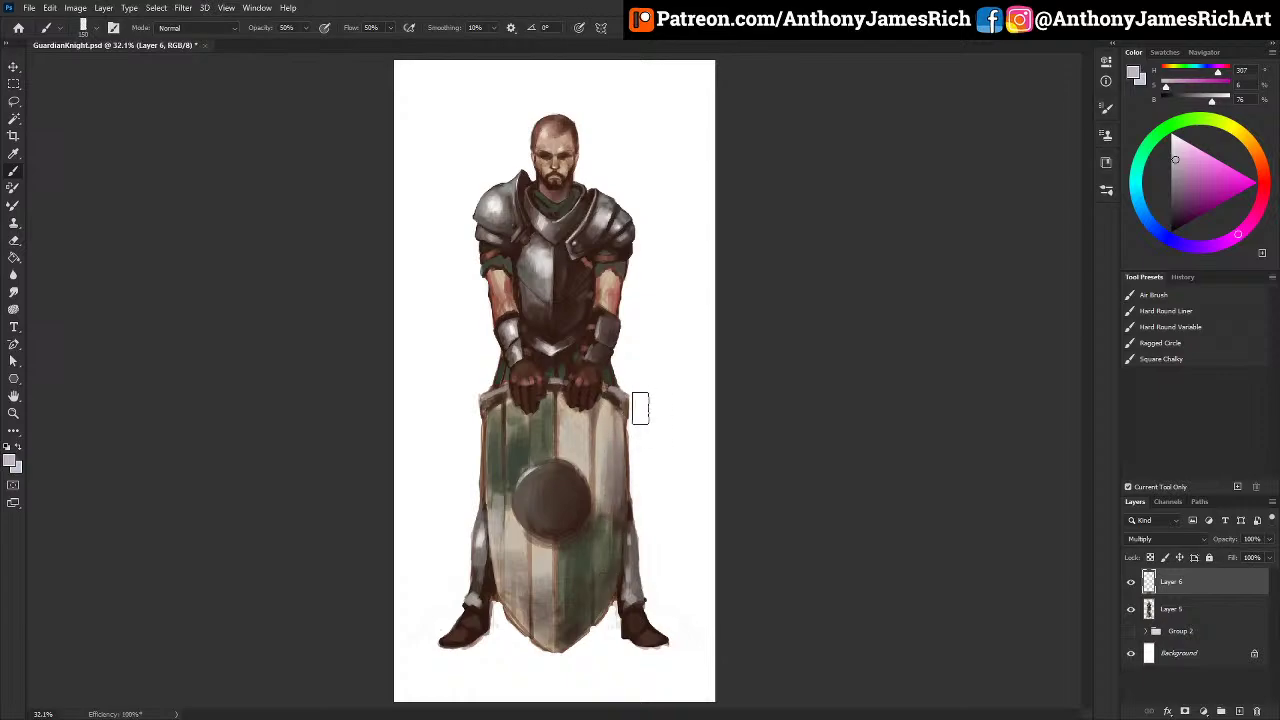
Step: Clip the Multiply shadow layer to the figure layer and shade the viewer-right bracer, arm and pauldron
right_click(1185, 582)
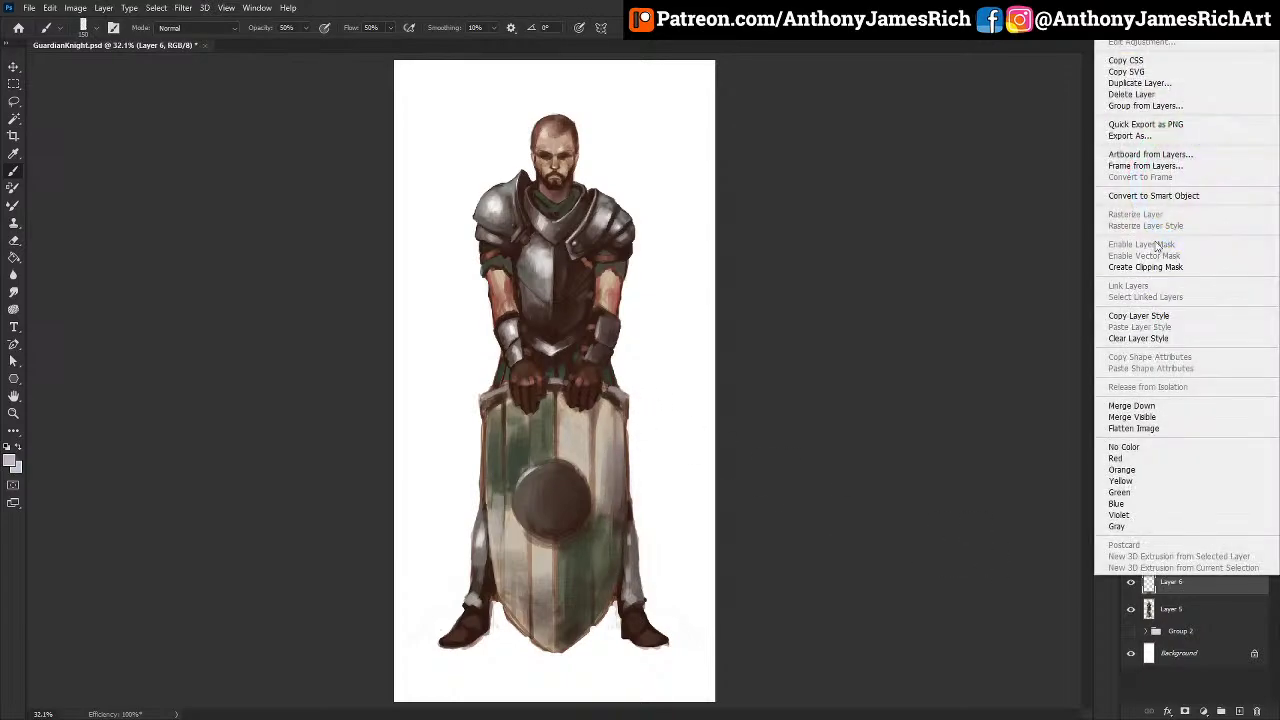
click(1148, 267)
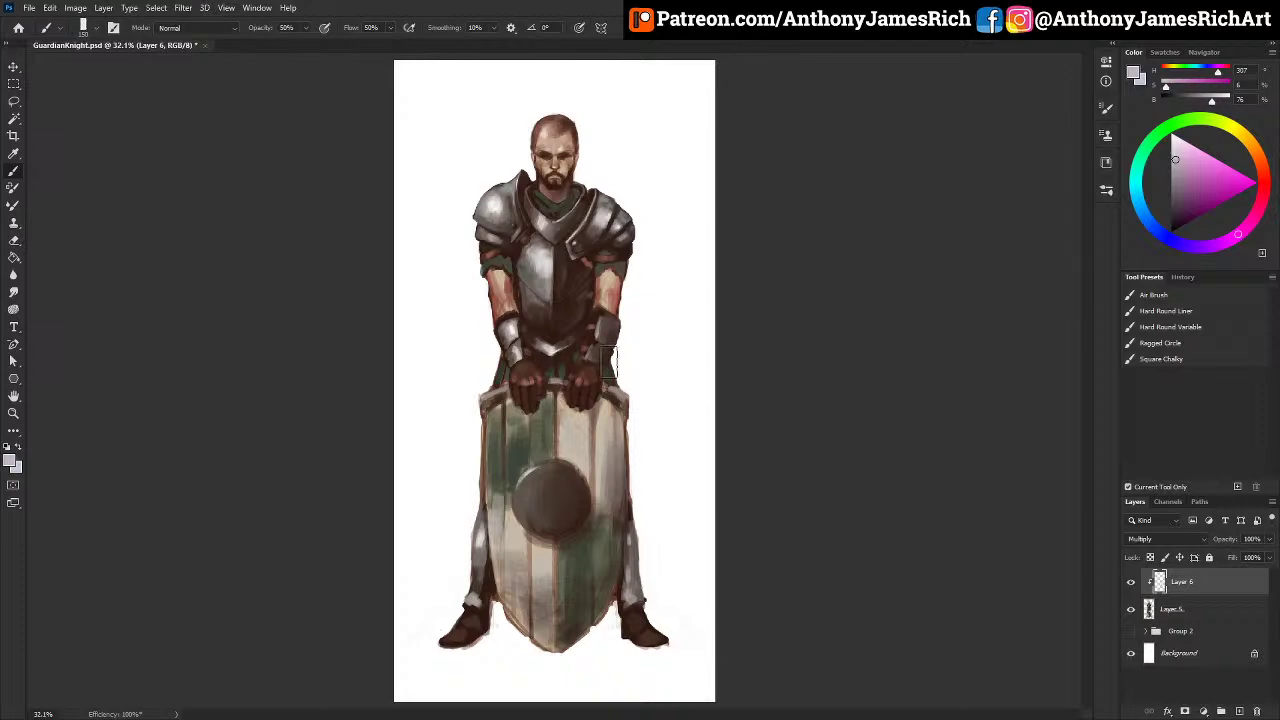
key([)
drag(615, 322, 622, 246)
Step: Shade the neck, face and viewer-left pauldron on the Multiply layer with a smaller brush
key([)
key([)
key([)
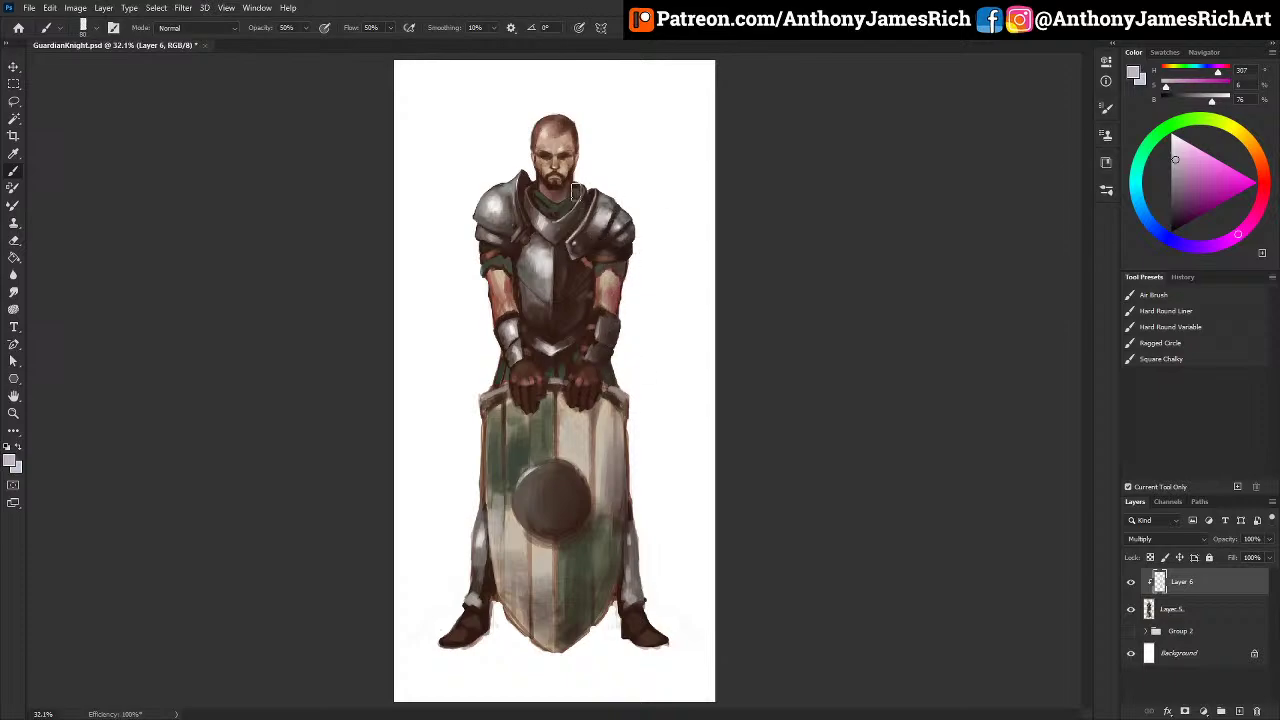
mouse_move(576, 192)
mouse_down()
mouse_move(560, 204)
mouse_move(568, 160)
mouse_move(549, 158)
mouse_up()
mouse_move(510, 225)
mouse_down()
mouse_move(508, 209)
mouse_move(498, 226)
mouse_move(484, 212)
mouse_up()
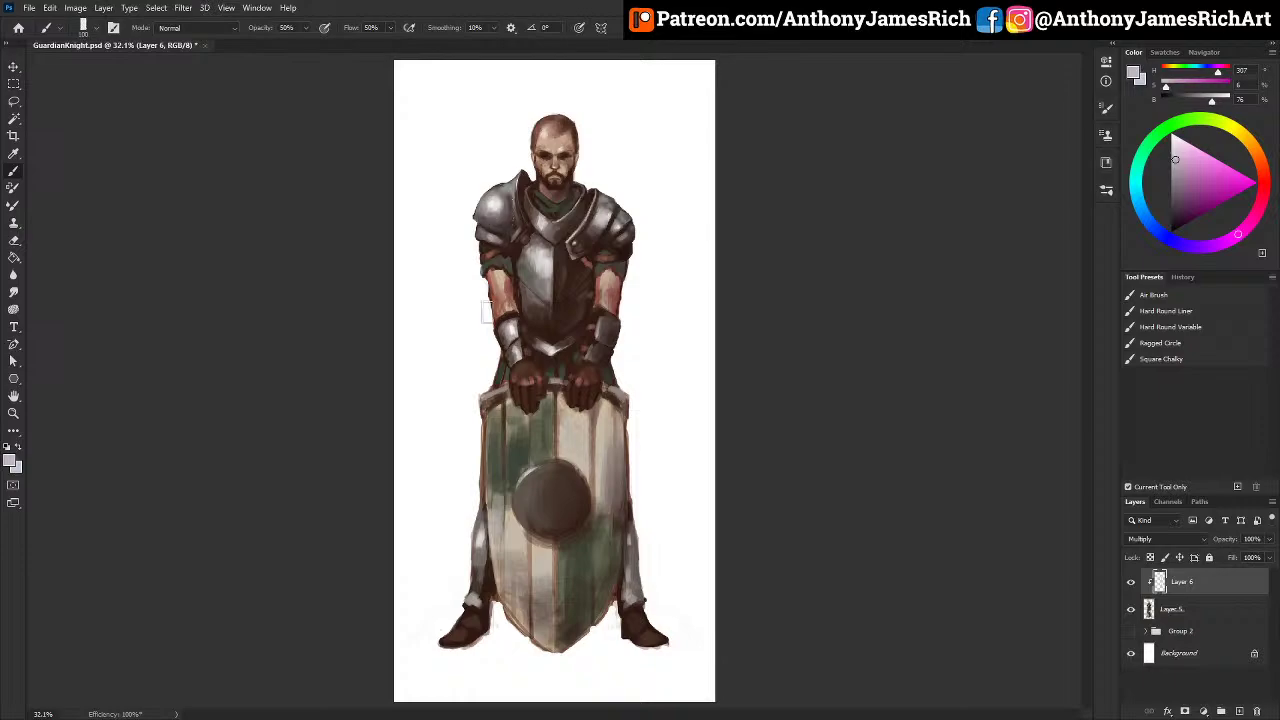
Step: Deepen the shadows on the lower breastplate and on the shield's viewer-right edge and lower viewer-left planks
key(])
mouse_move(540, 284)
mouse_down()
mouse_move(547, 268)
mouse_move(524, 268)
mouse_move(542, 380)
mouse_move(572, 347)
mouse_up()
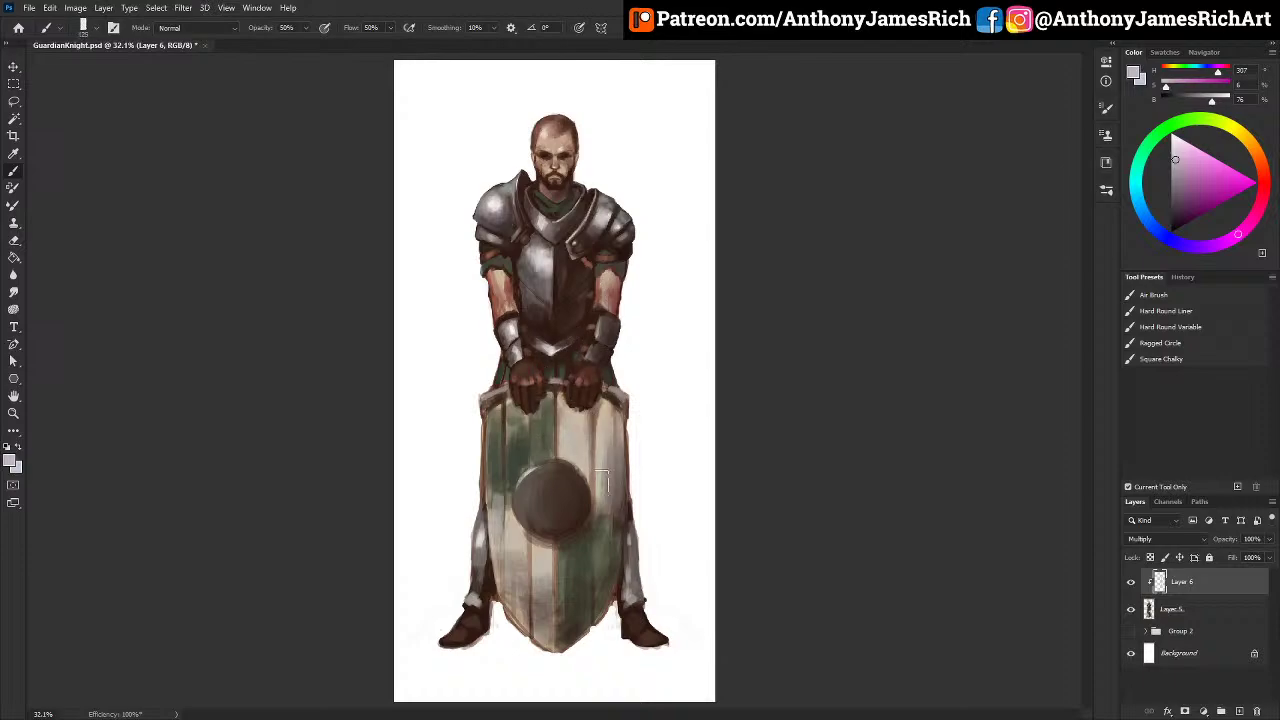
drag(614, 400, 622, 446)
key([)
key([)
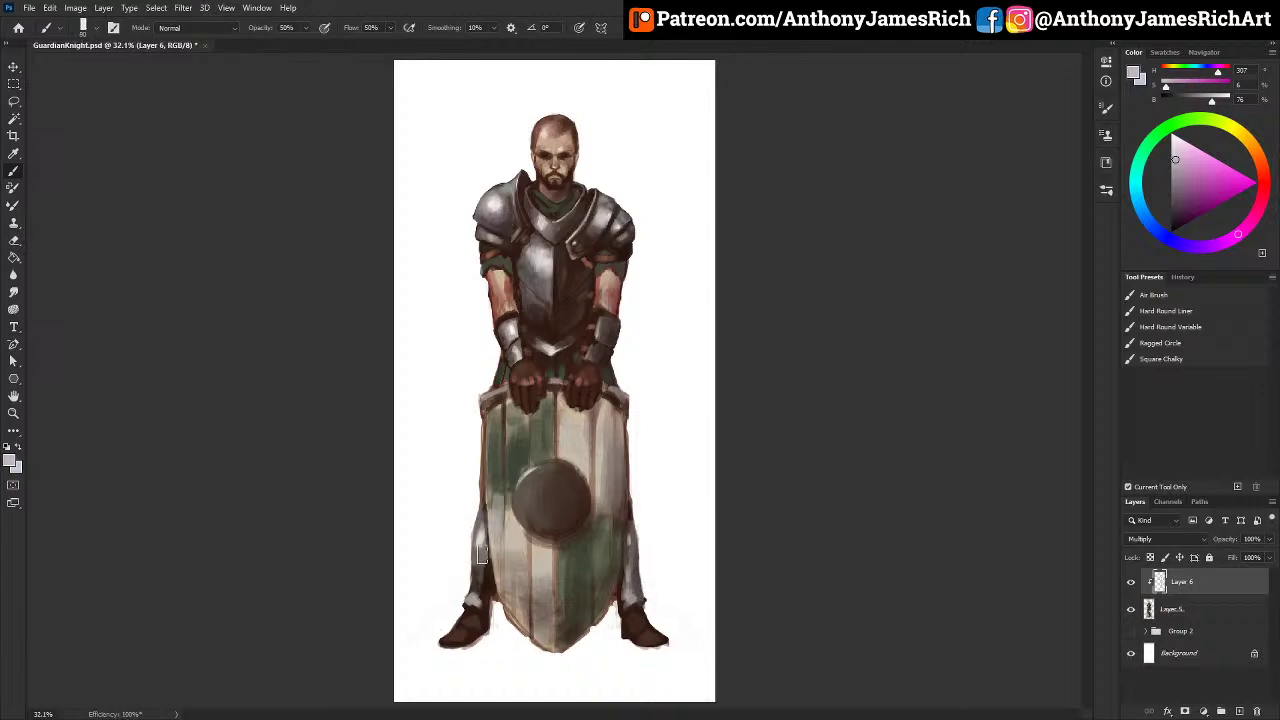
mouse_move(502, 540)
mouse_down()
mouse_move(508, 600)
mouse_move(538, 582)
mouse_up()
Step: Shade the shield boss and the cream planks below it with a much larger brush
key(])
key(])
key(])
key(])
key(])
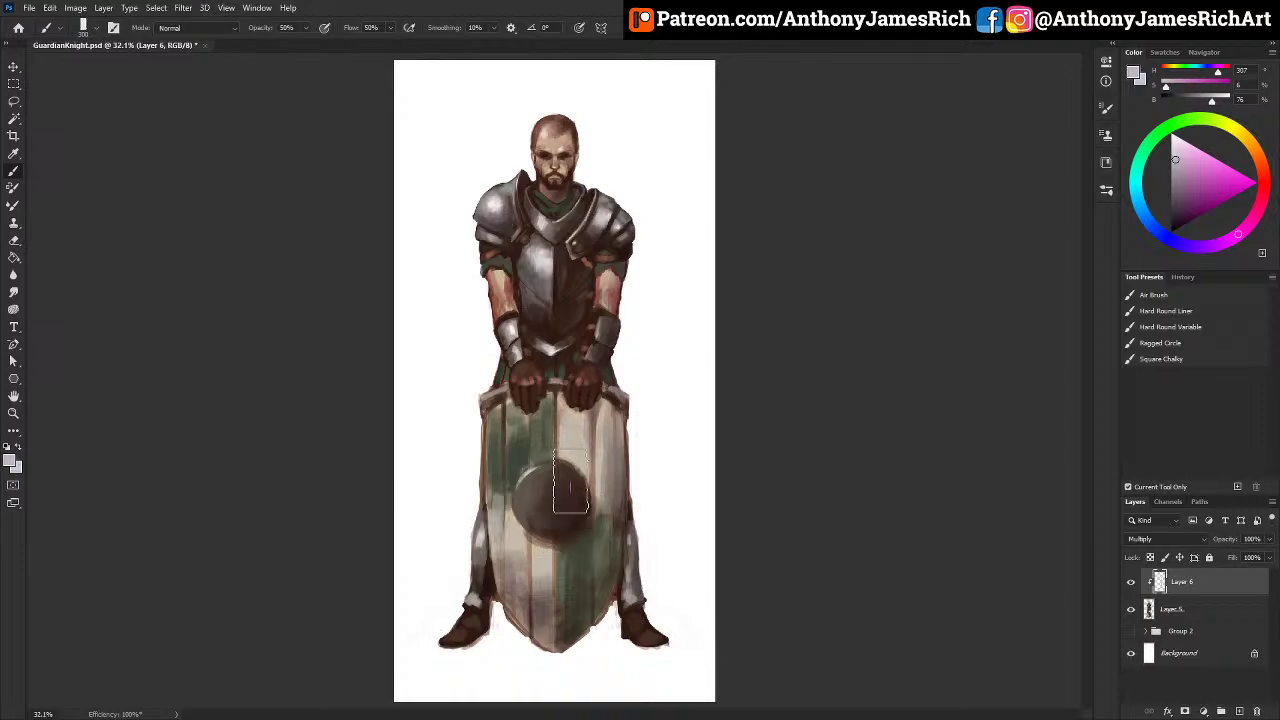
key(])
key(])
key(])
key(])
key(])
drag(530, 514, 527, 586)
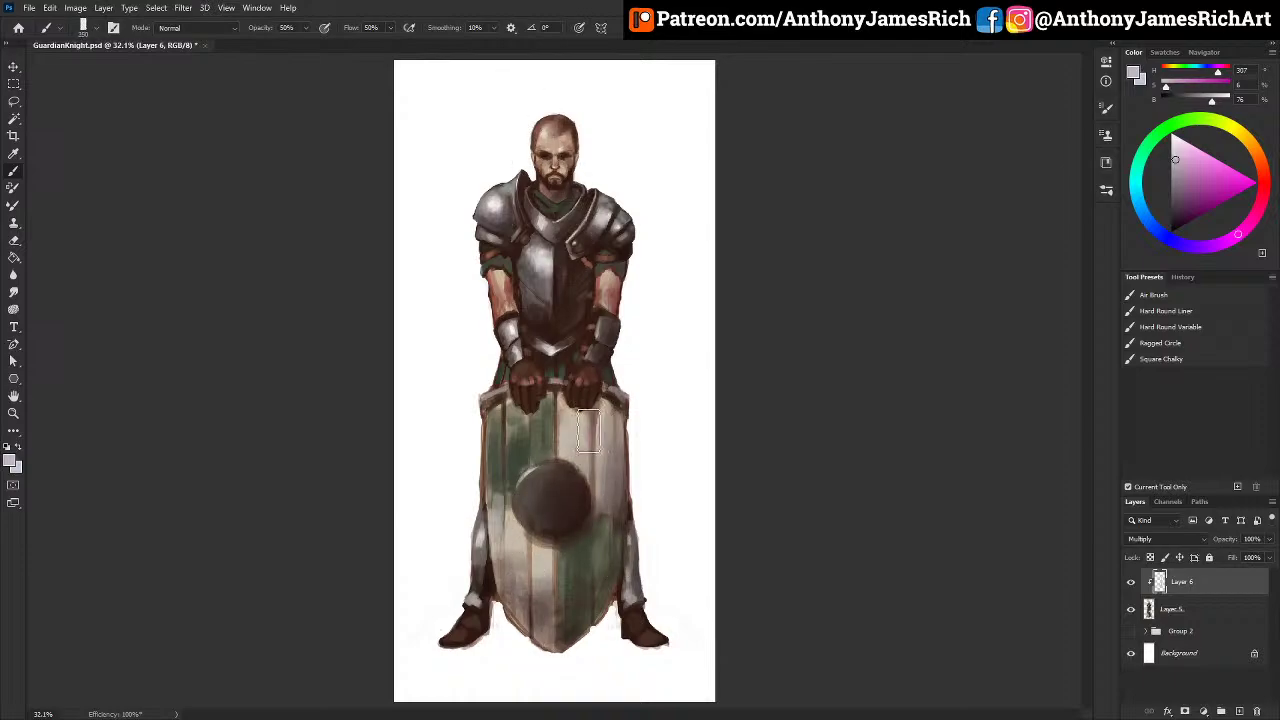
Step: Reduce the brush size and shade the gloves and the shield rim between them
key([)
key([)
key([)
key([)
key([)
key([)
key([)
key([)
key([)
key([)
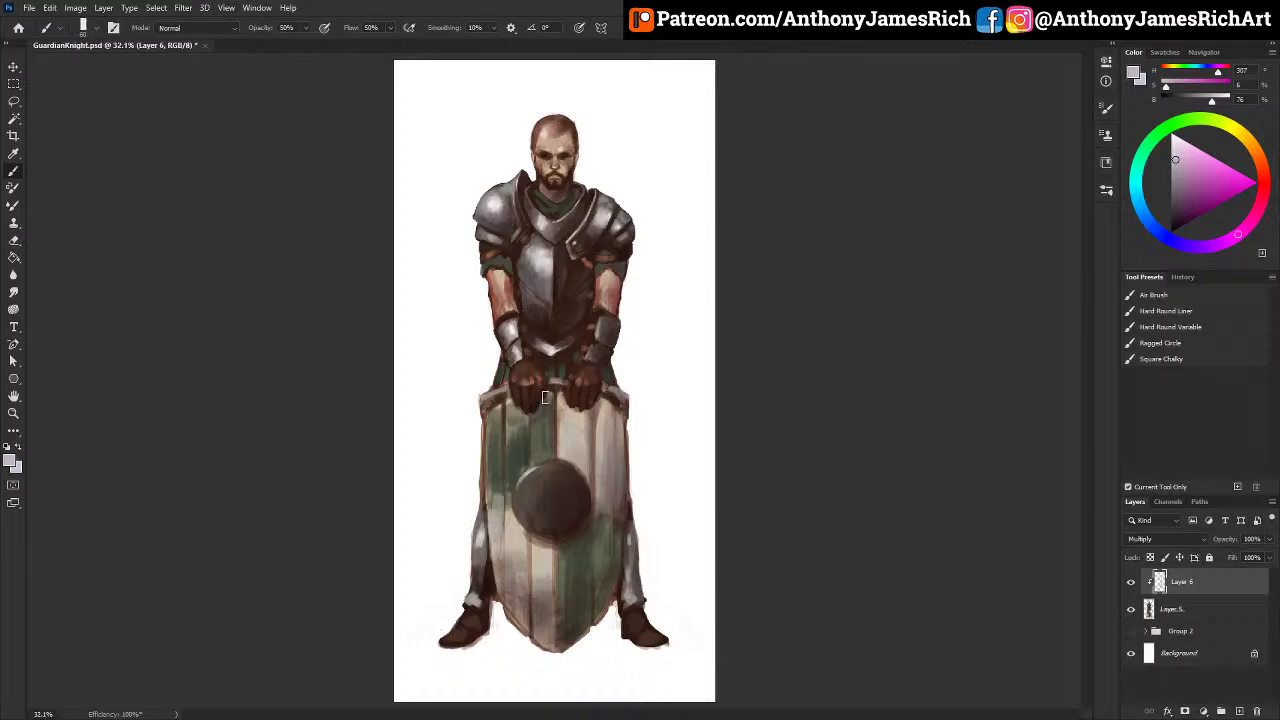
Step: Choose a darker purple-grey and deepen the shadows on the shield rim and viewer-left planks
click(1177, 176)
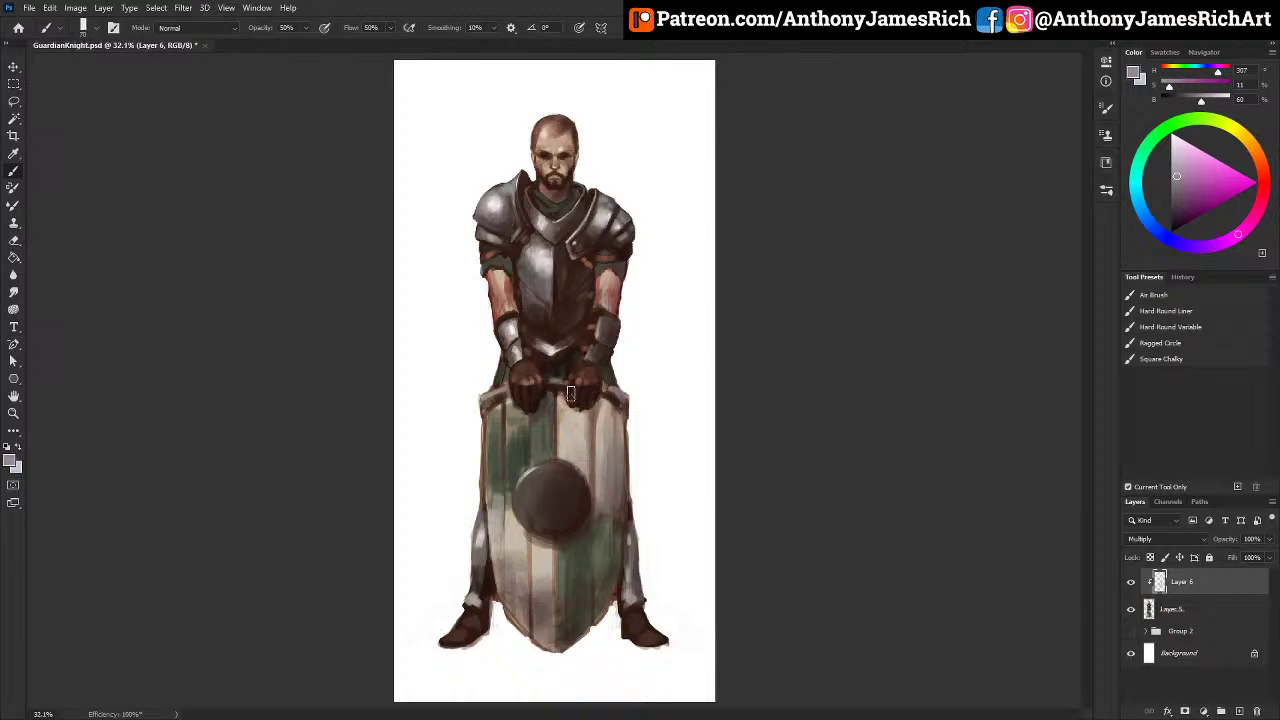
key([)
mouse_move(494, 418)
mouse_down()
mouse_move(507, 395)
mouse_move(504, 591)
mouse_up()
key([)
key([)
key([)
key([)
key([)
key([)
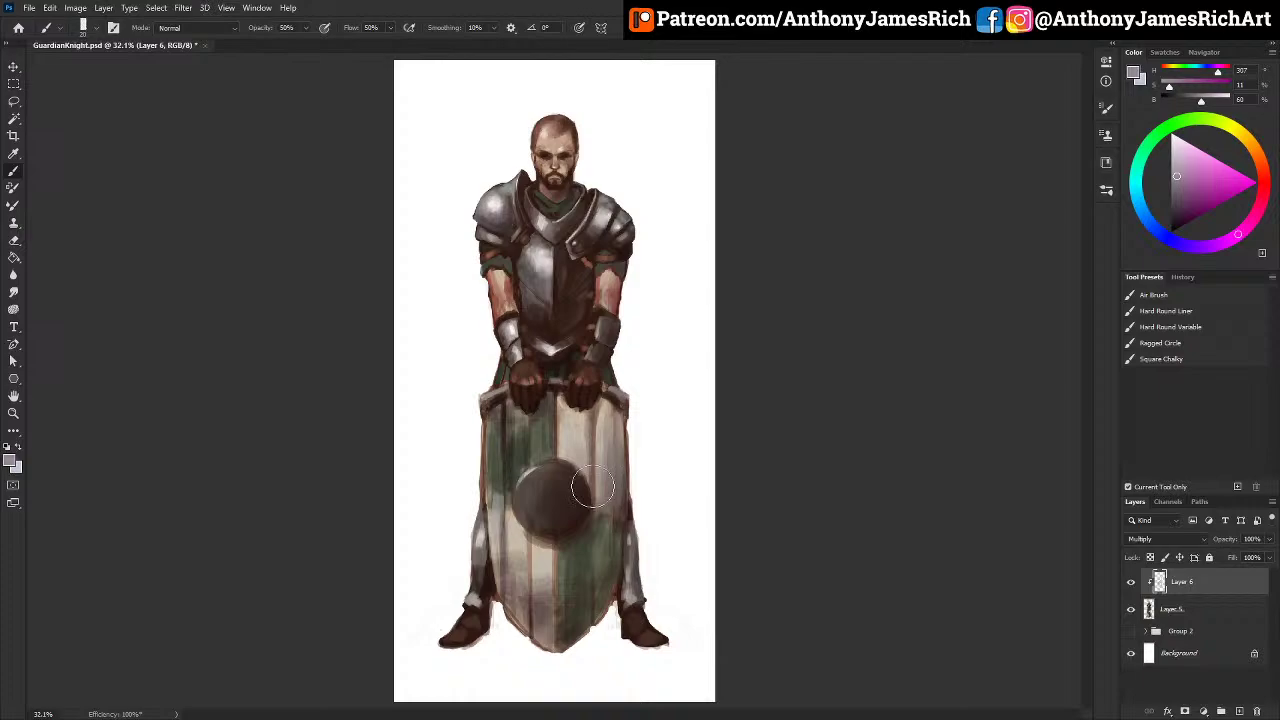
Step: Undo the last stroke and darken the shield boss on the Multiply layer with an enlarged brush
key(ctrl+z)
key(])
key(])
key(])
key(])
key(])
key(])
key(])
key(])
key(])
key(])
key(])
key(])
key(])
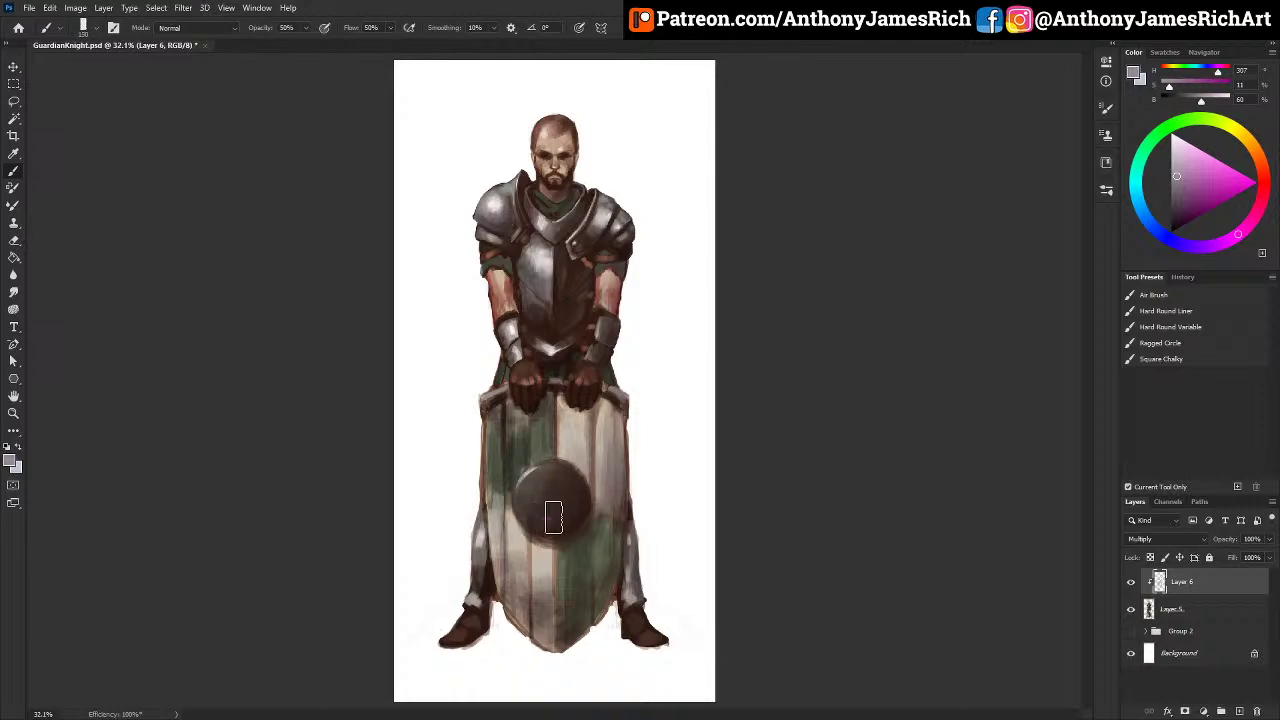
mouse_move(553, 517)
mouse_down()
mouse_move(565, 512)
mouse_move(538, 500)
mouse_up()
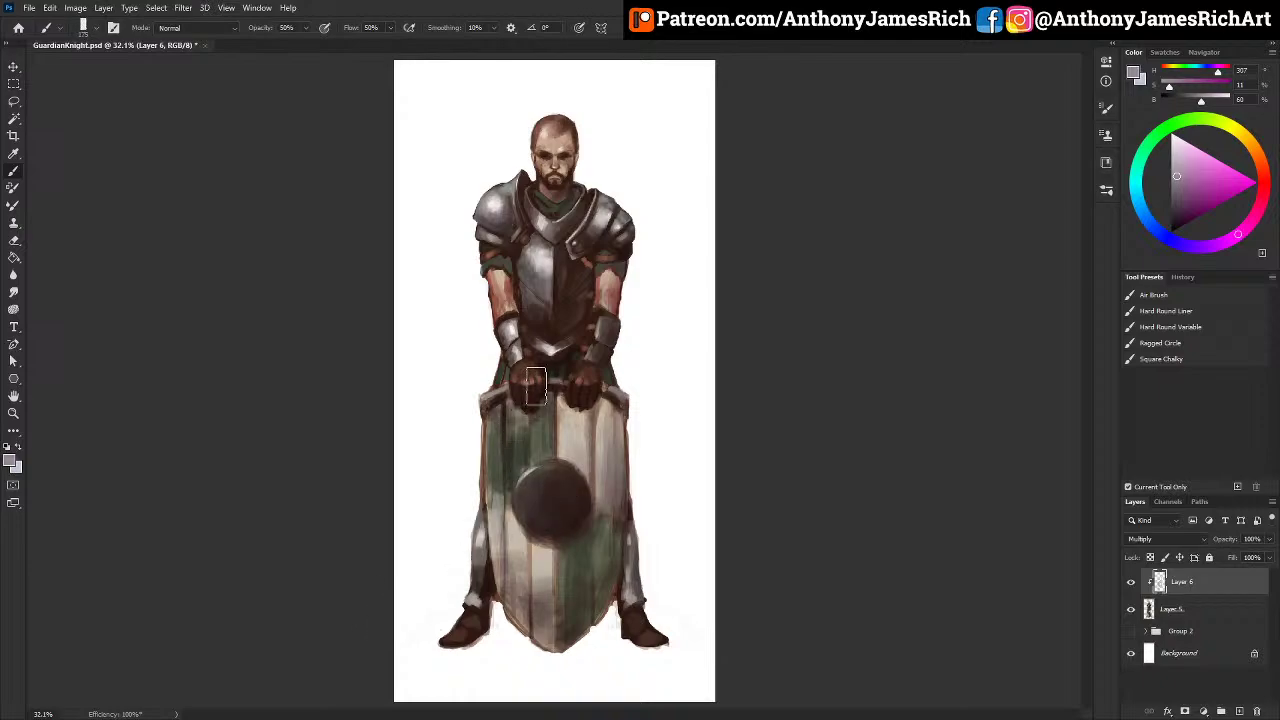
Step: Sample a light grey from the cream plank below the boss and merge the Multiply layer down into the figure layer
key([)
key([)
key([)
alt+click(554, 555)
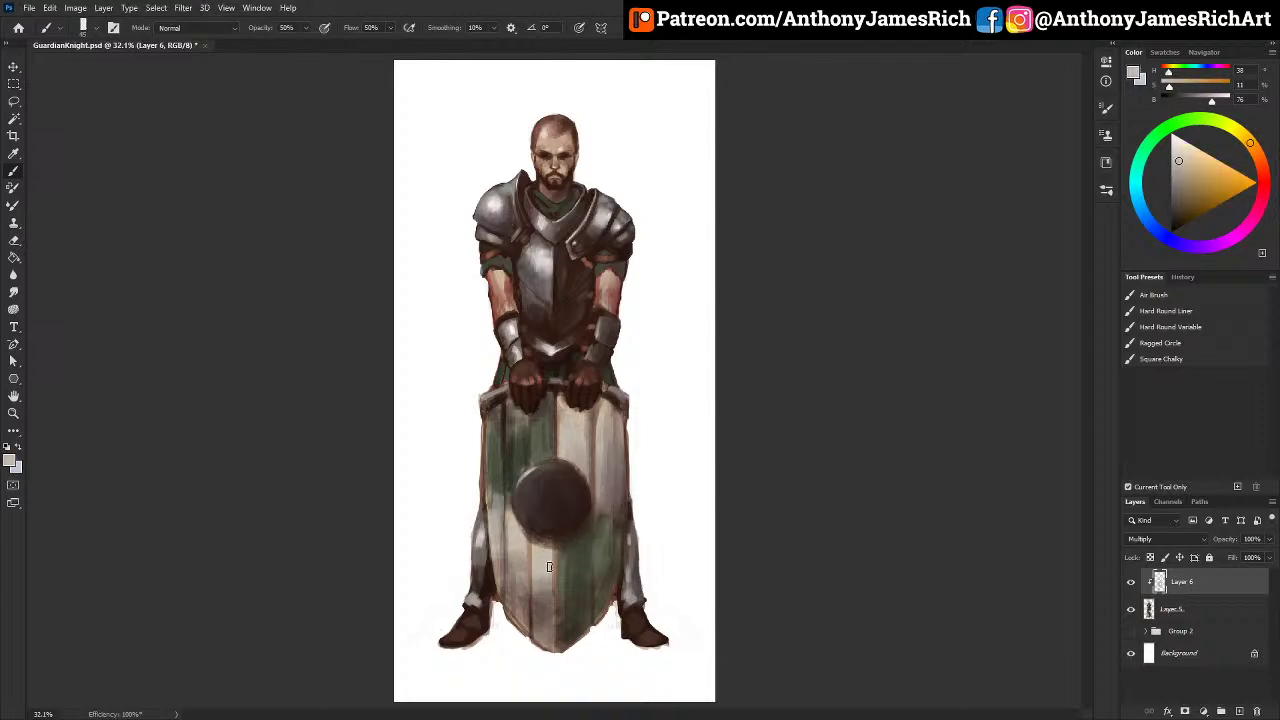
right_click(1190, 581)
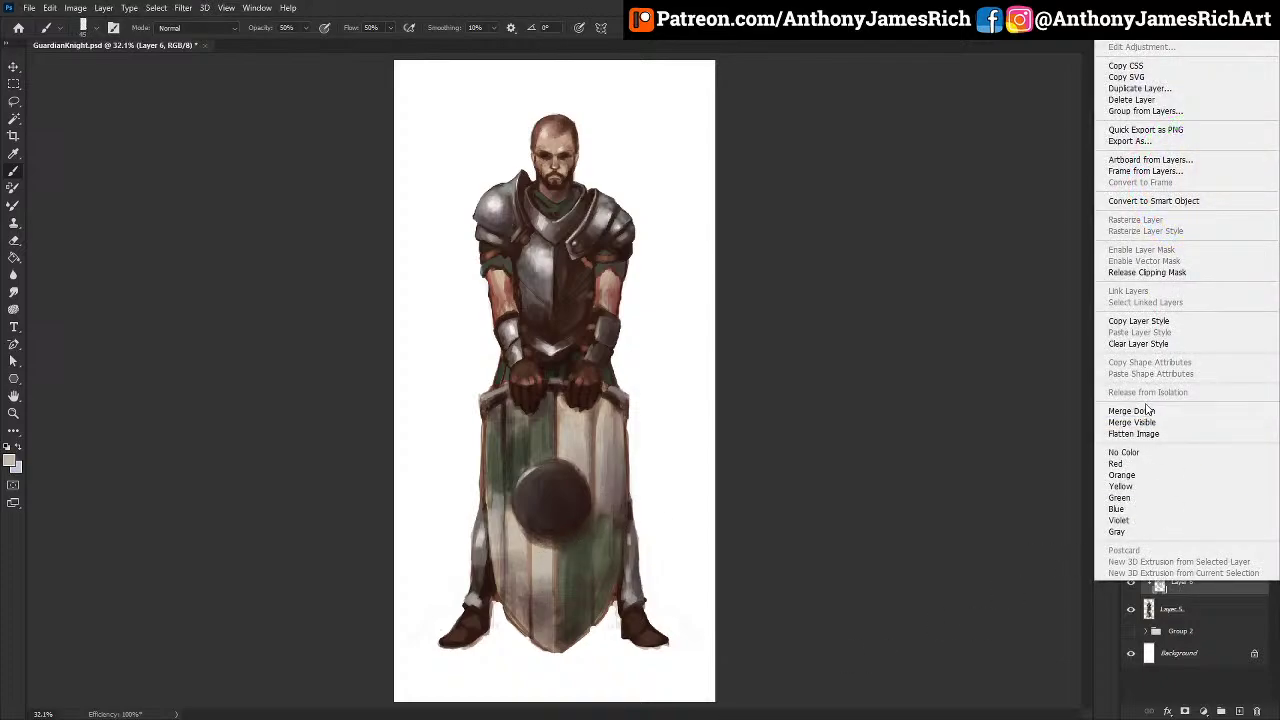
click(1148, 410)
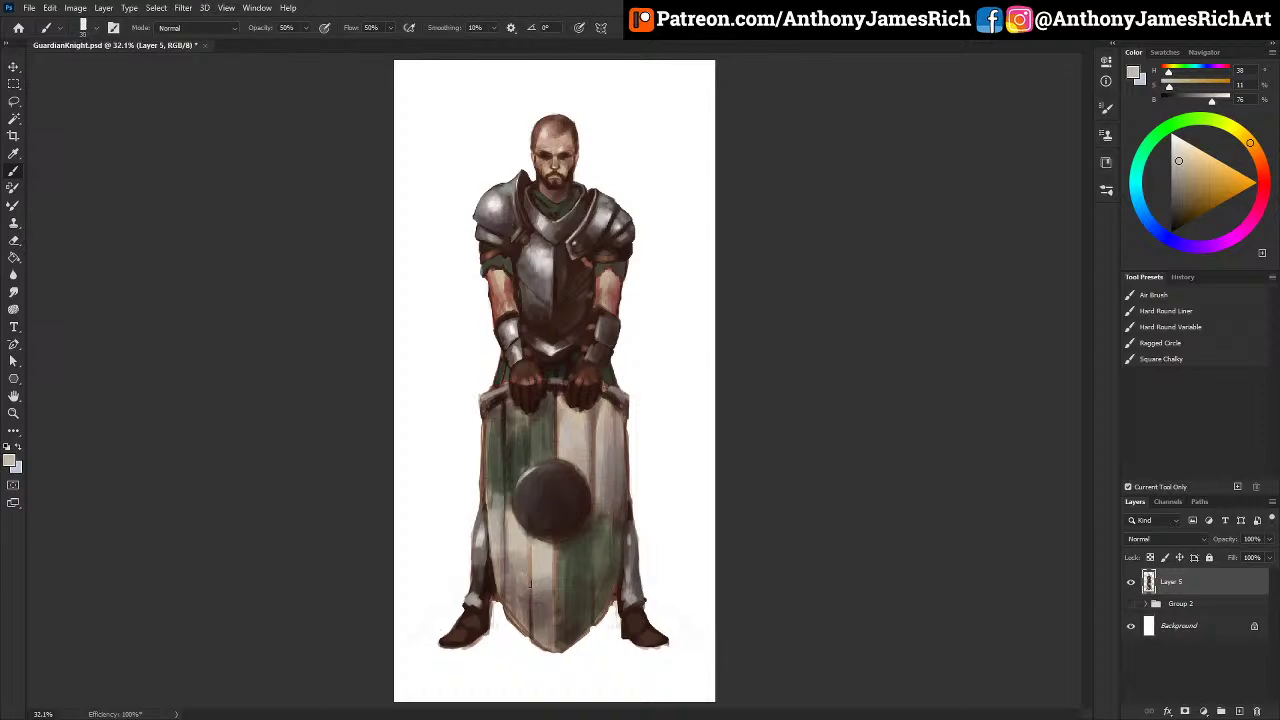
Step: Clean up the edge of the shield boss and the planks beneath it with sampled greys and dark brown
key(alt)
alt+click(537, 530)
alt+click(559, 556)
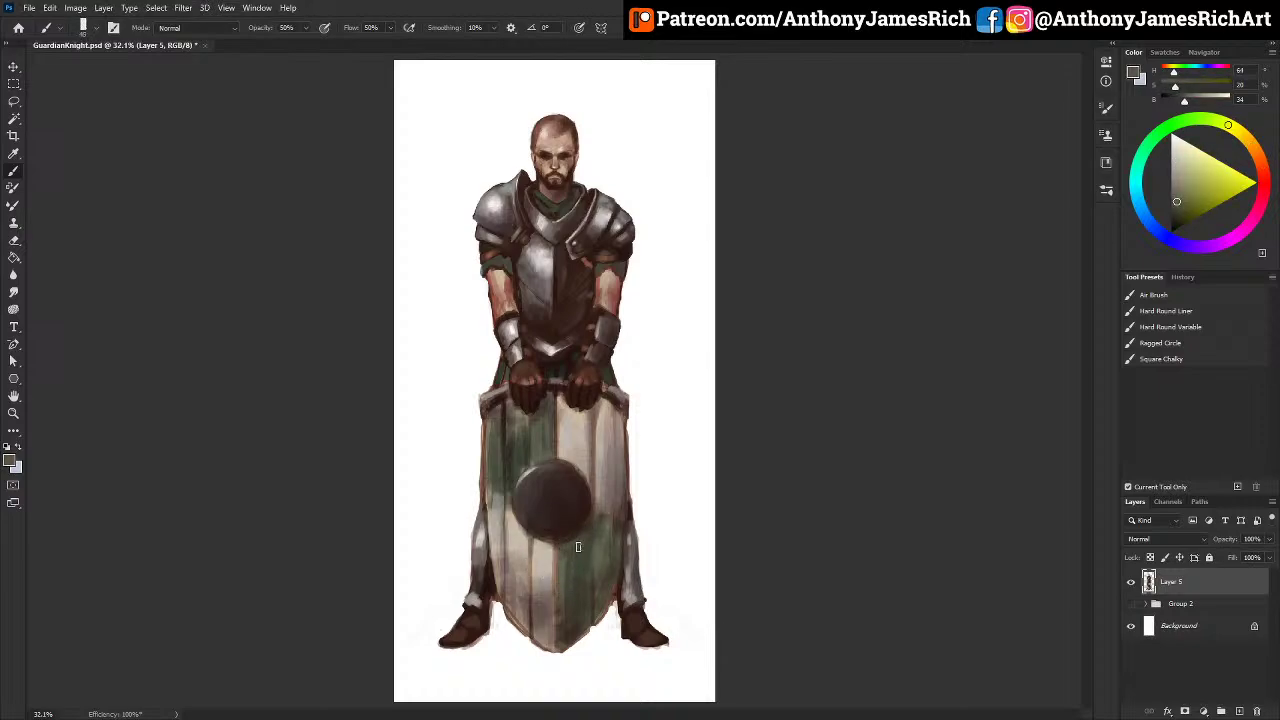
key(alt)
alt+click(581, 547)
alt+click(549, 478)
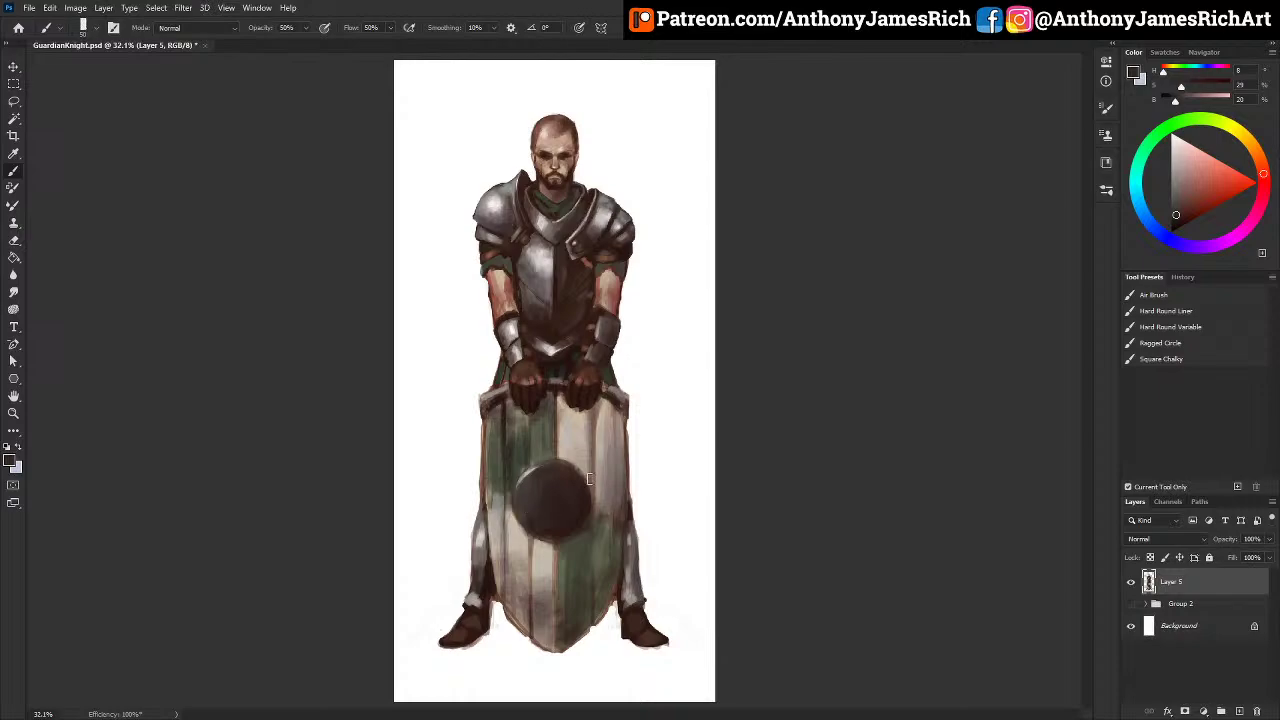
Step: Paint light dents along the boss's upper viewer-left edge with a light grey sampled from the breastplate
alt+click(536, 463)
alt+click(545, 262)
key(bracketleft)
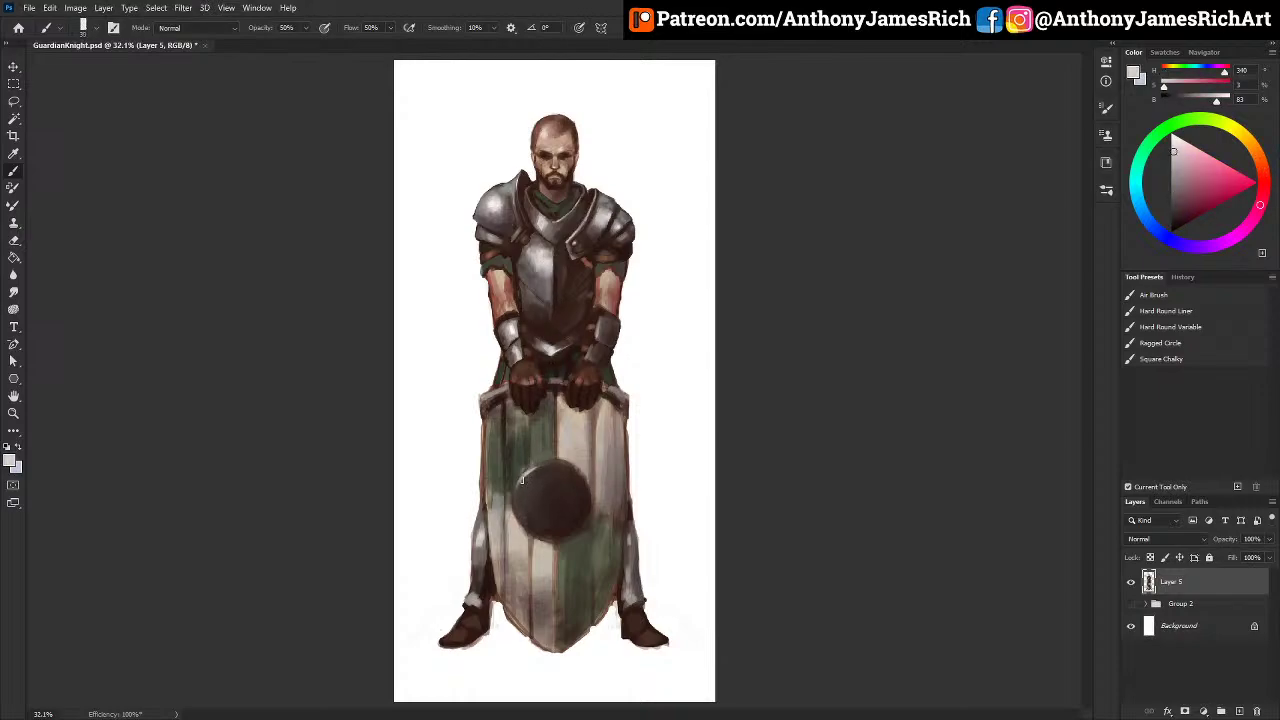
mouse_move(522, 480)
mouse_down()
mouse_move(554, 466)
mouse_move(530, 480)
mouse_up()
key(bracketright)
key(bracketright)
key(bracketright)
key(ctrl+z)
key(bracketleft)
click(531, 483)
click(525, 489)
click(521, 496)
Step: Add a light scratch to the green plank above the boss and refine it with sampled greens
alt+click(568, 447)
drag(529, 455, 540, 445)
key(bracketleft)
key(bracketleft)
key(bracketleft)
key(bracketleft)
alt+click(535, 455)
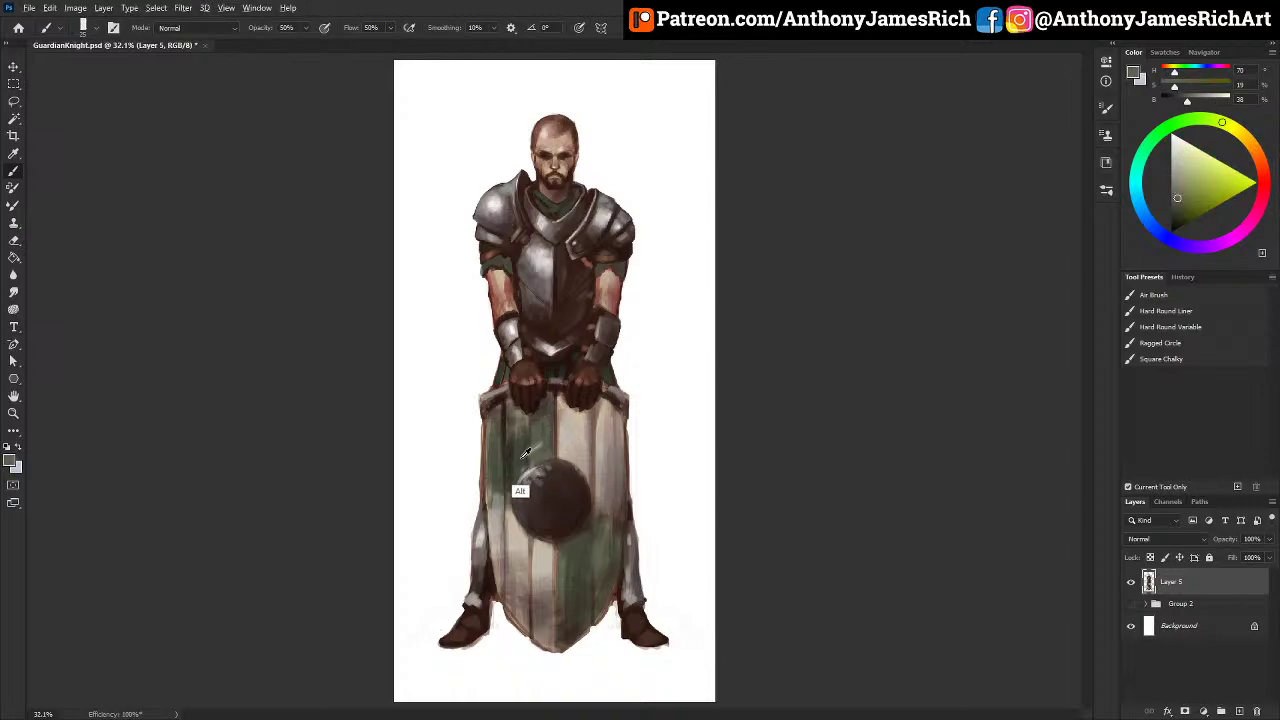
alt+click(525, 452)
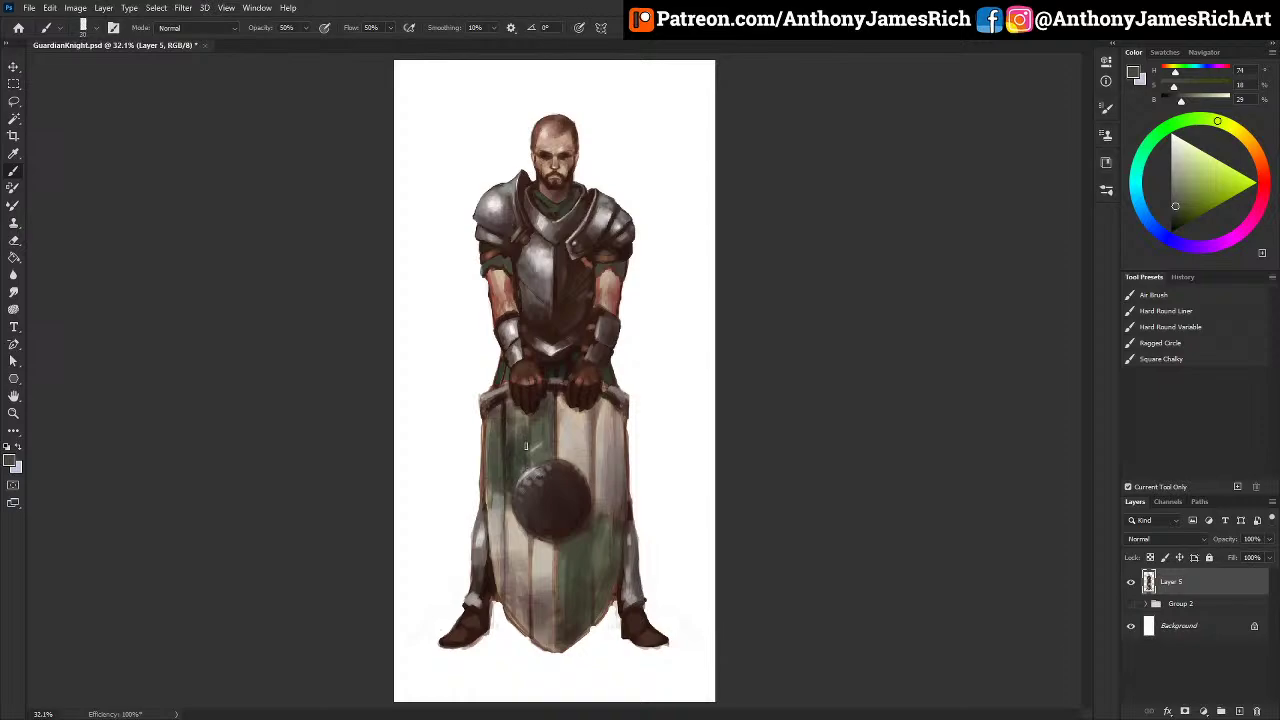
Step: Add thin scratches to the cream plank above the boss and the green planks below it using sampled colours
alt+click(567, 557)
alt+click(588, 445)
key(bracketleft)
key(bracketleft)
mouse_move(590, 449)
mouse_down()
mouse_move(578, 456)
mouse_move(576, 442)
mouse_up()
key(bracketright)
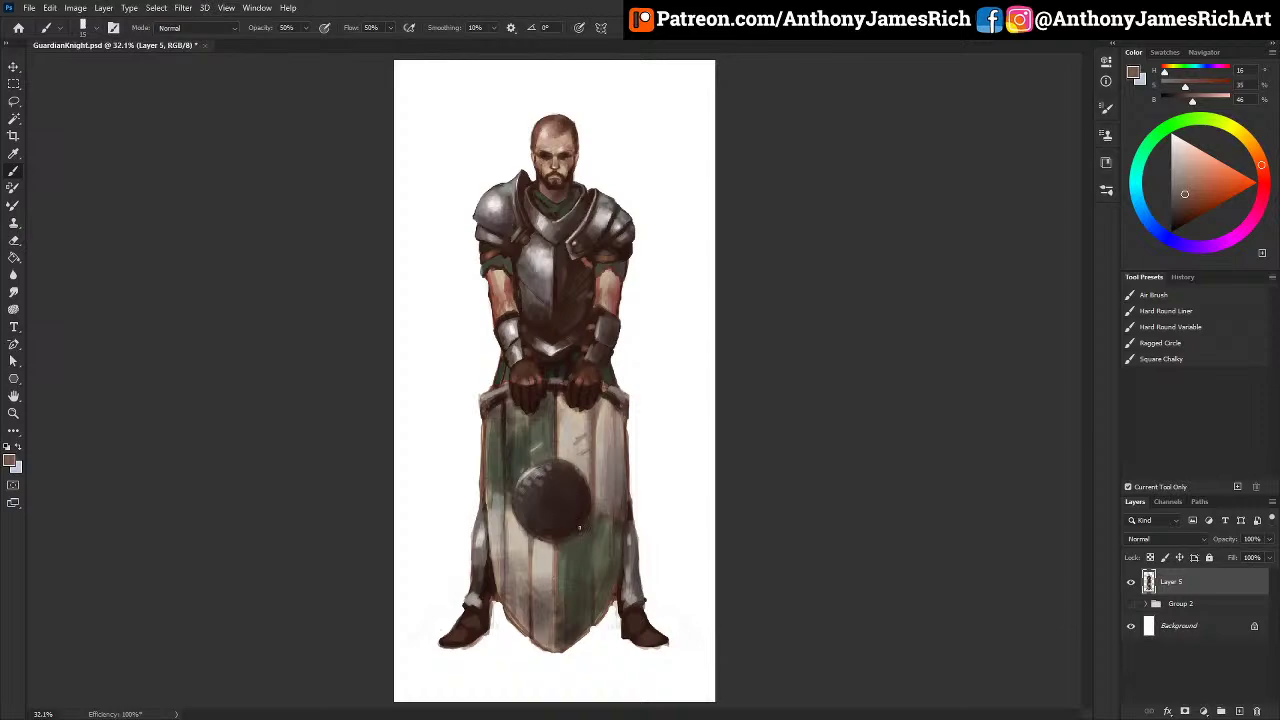
alt+click(617, 578)
alt+click(617, 568)
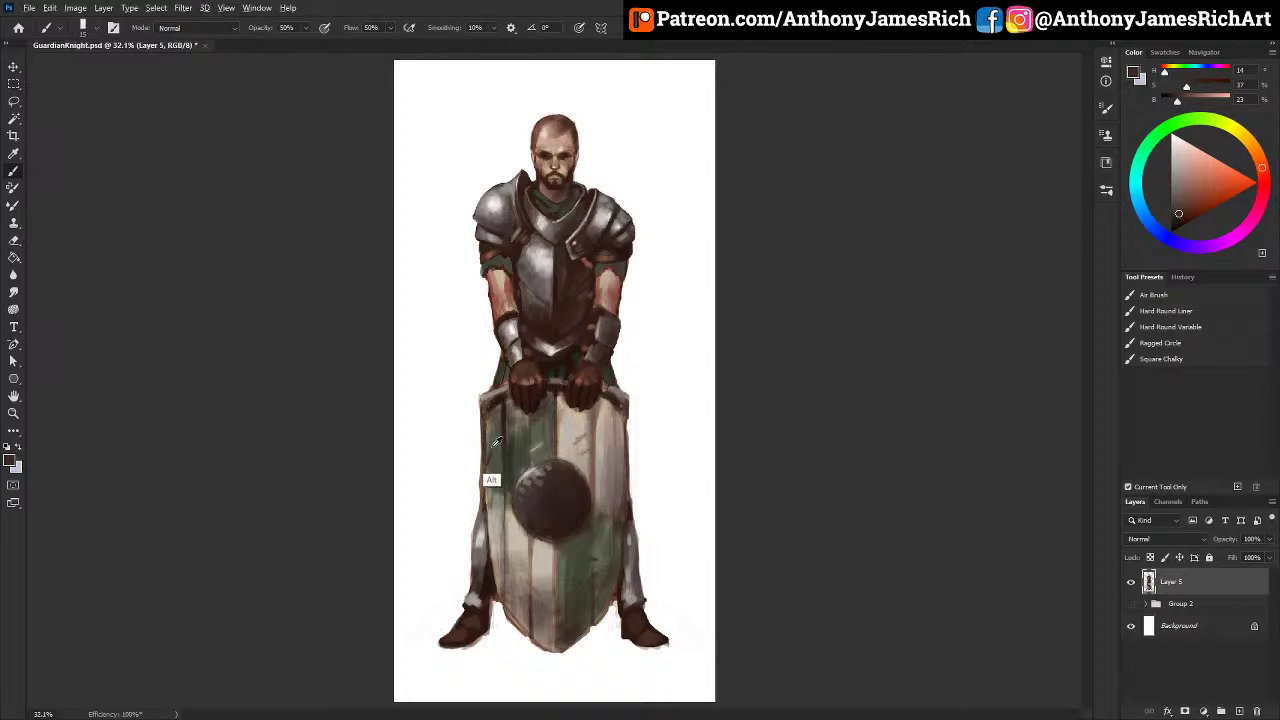
Step: Darken the shield's plank seams and side edges with a sampled dark green-grey
alt+click(510, 488)
key(bracketright)
key(bracketright)
mouse_move(486, 423)
mouse_down()
mouse_move(488, 458)
mouse_move(489, 421)
mouse_up()
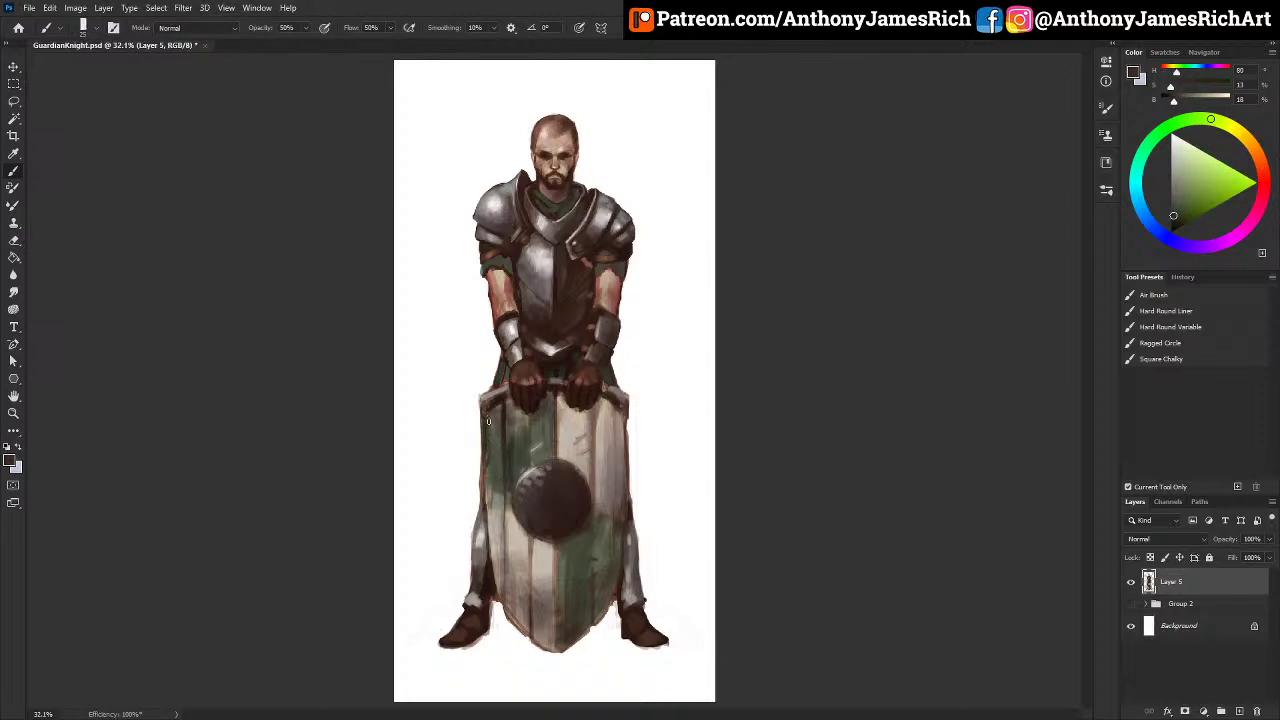
drag(489, 475, 494, 558)
key(bracketleft)
key(bracketleft)
drag(613, 506, 617, 450)
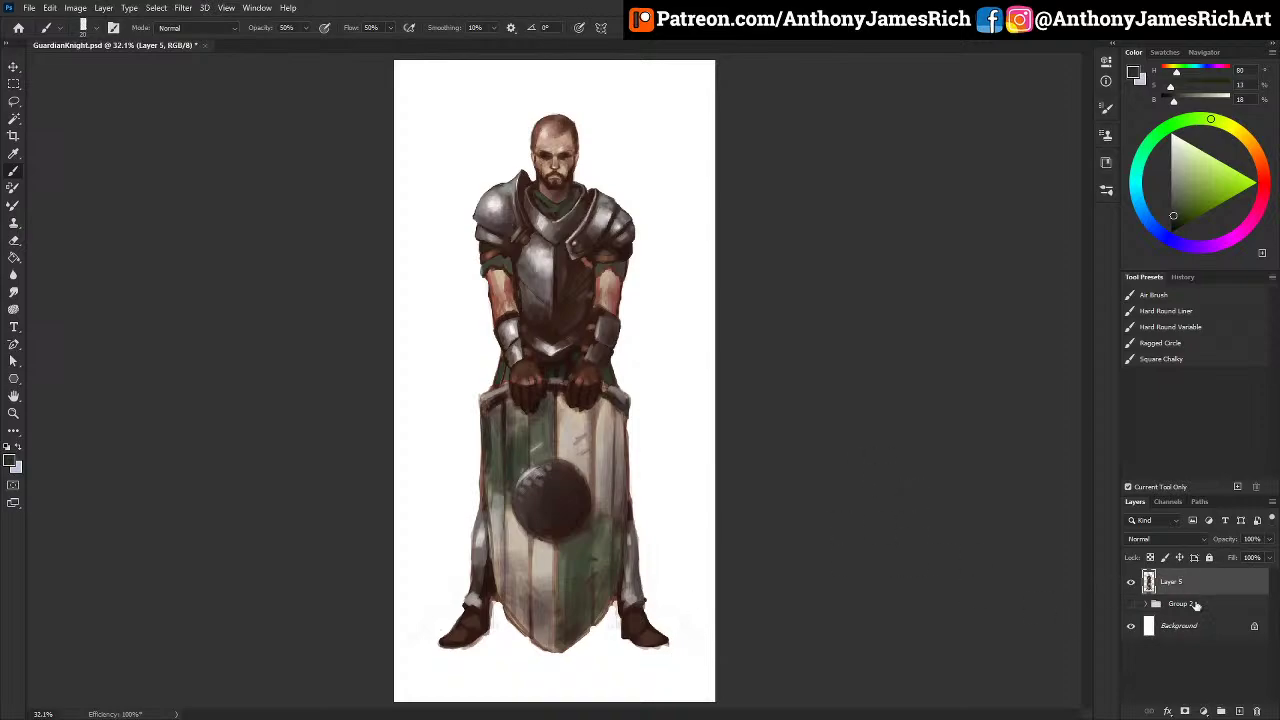
Step: Add a new layer above the figure and prepare the Hard Round Liner brush with a light beige sampled from the shield
click(1240, 711)
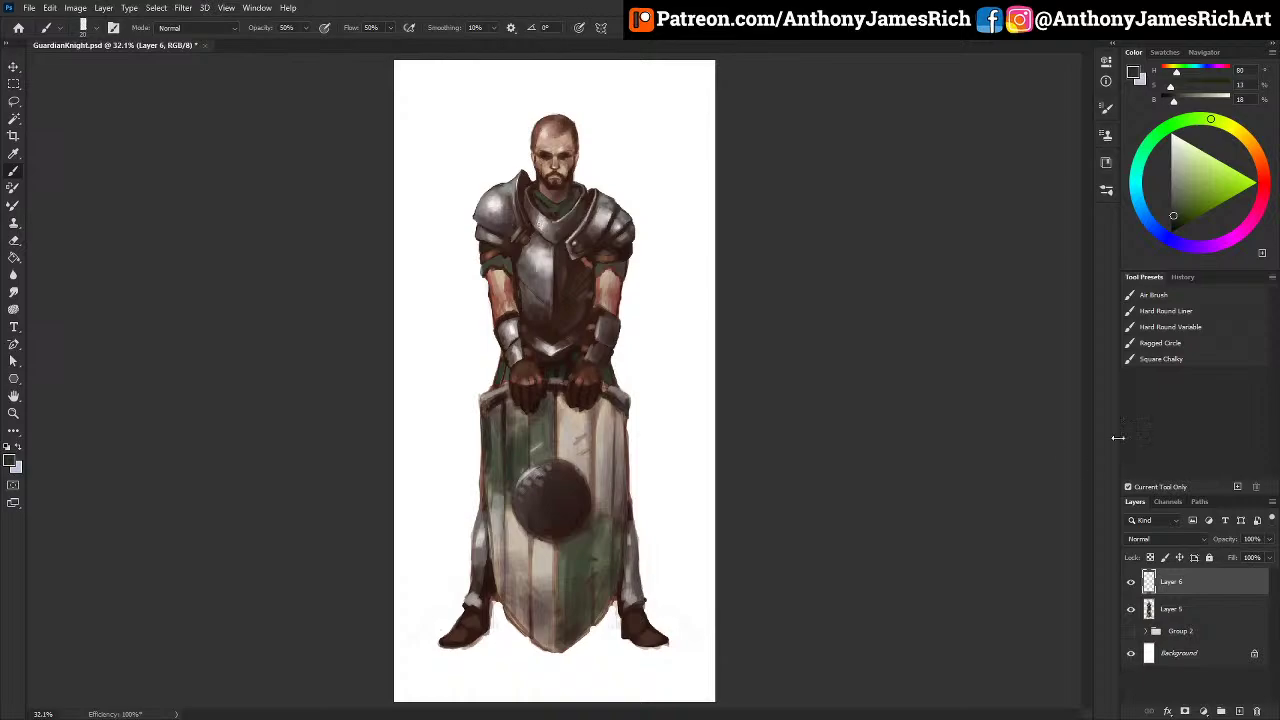
click(1162, 313)
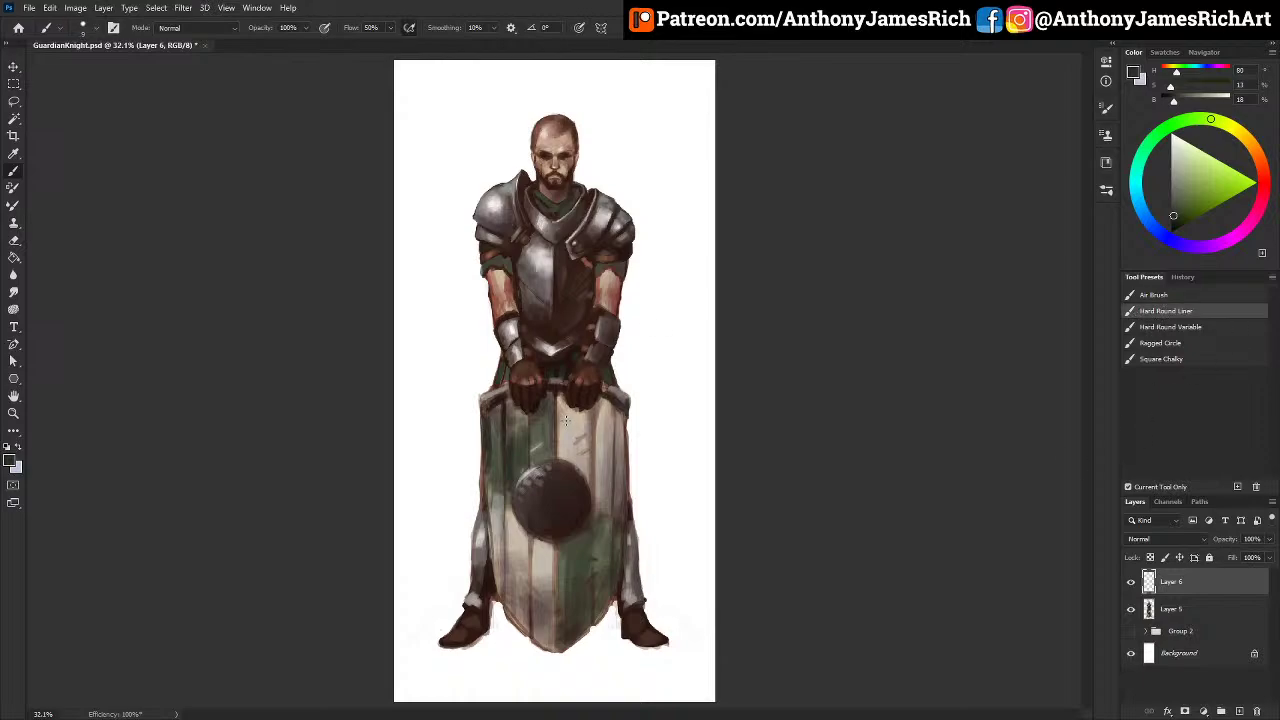
key(bracketright)
key(bracketright)
key(bracketright)
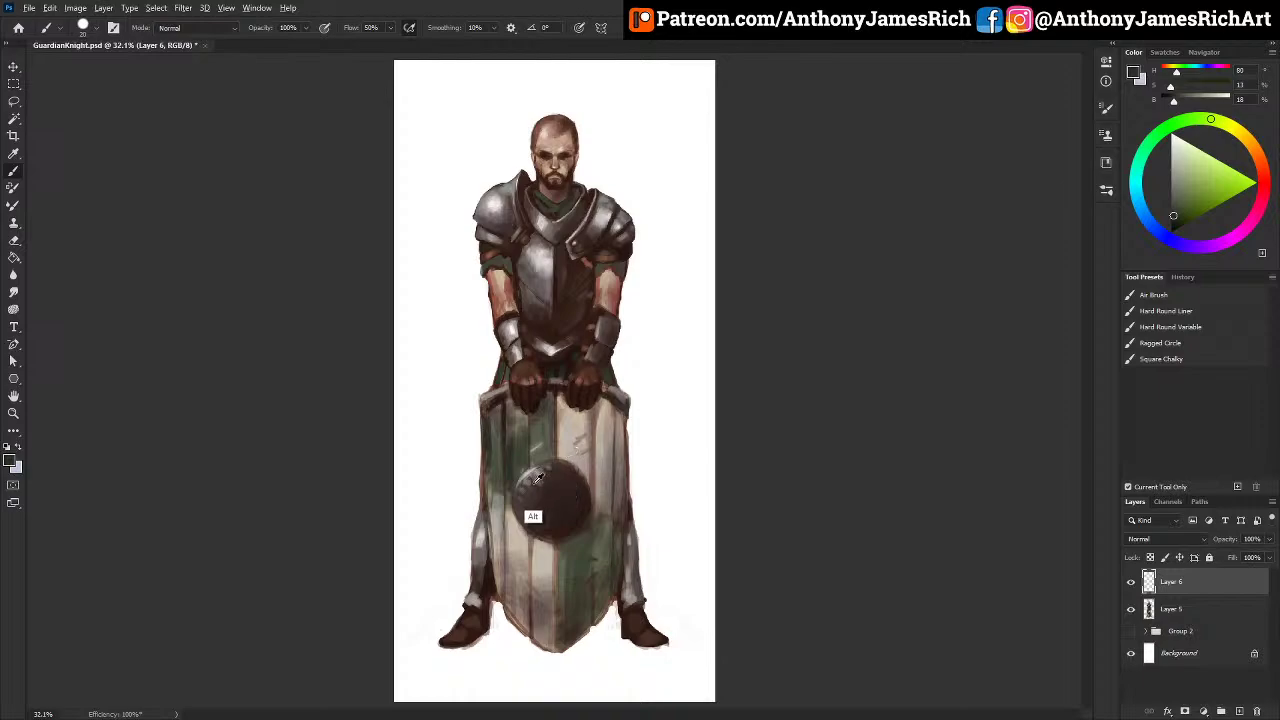
alt+click(573, 452)
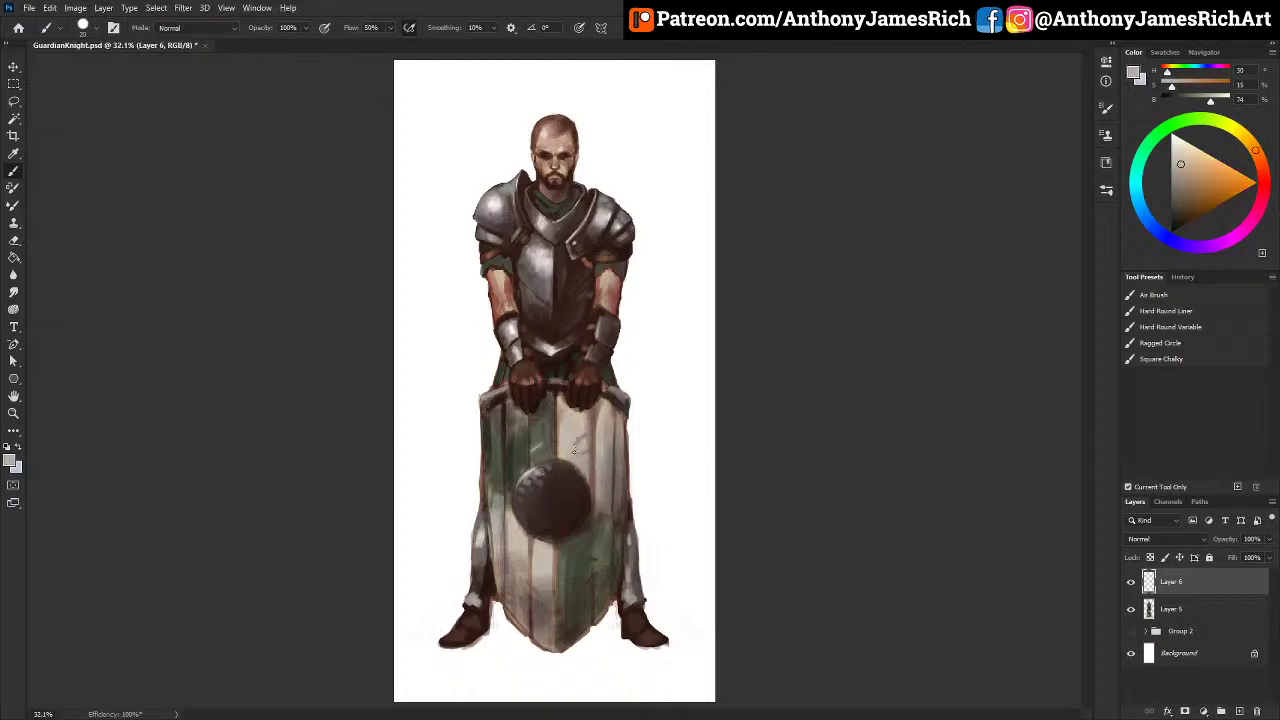
key(bracketleft)
Step: Enable vertical paint symmetry along the shield's centre and paint a light beige antler emblem on the boss
click(601, 27)
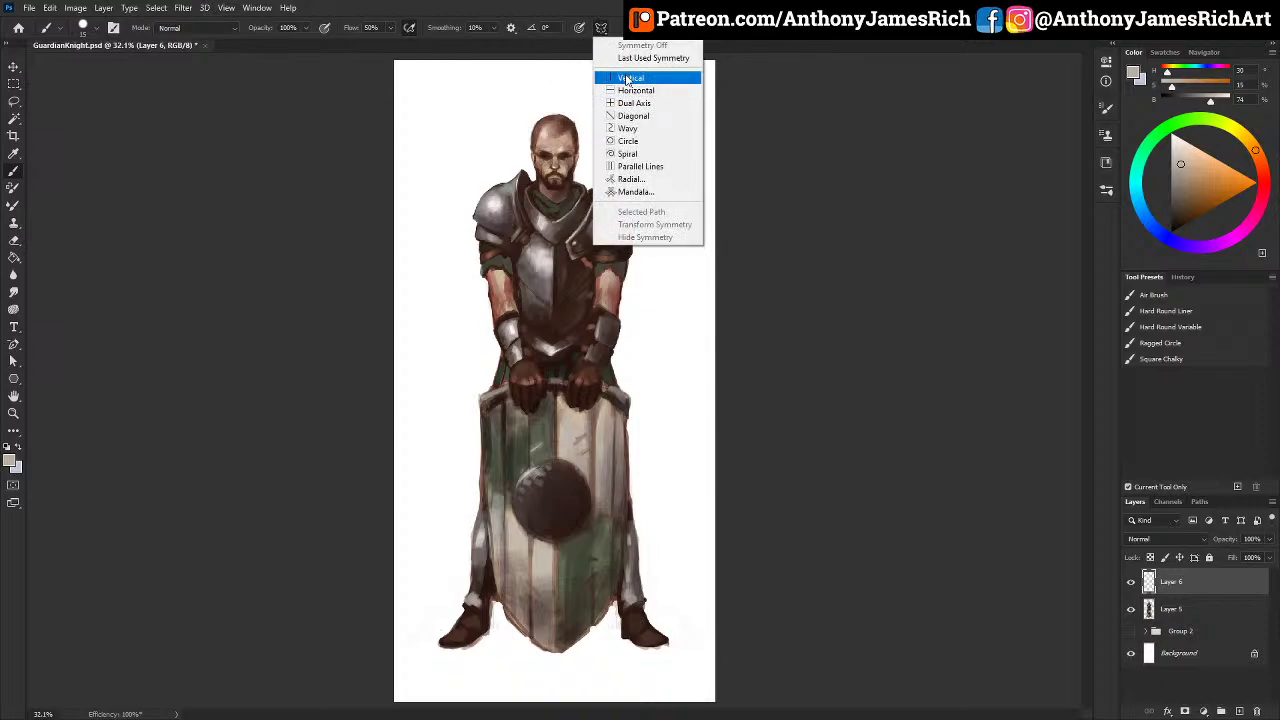
click(630, 78)
key(Return)
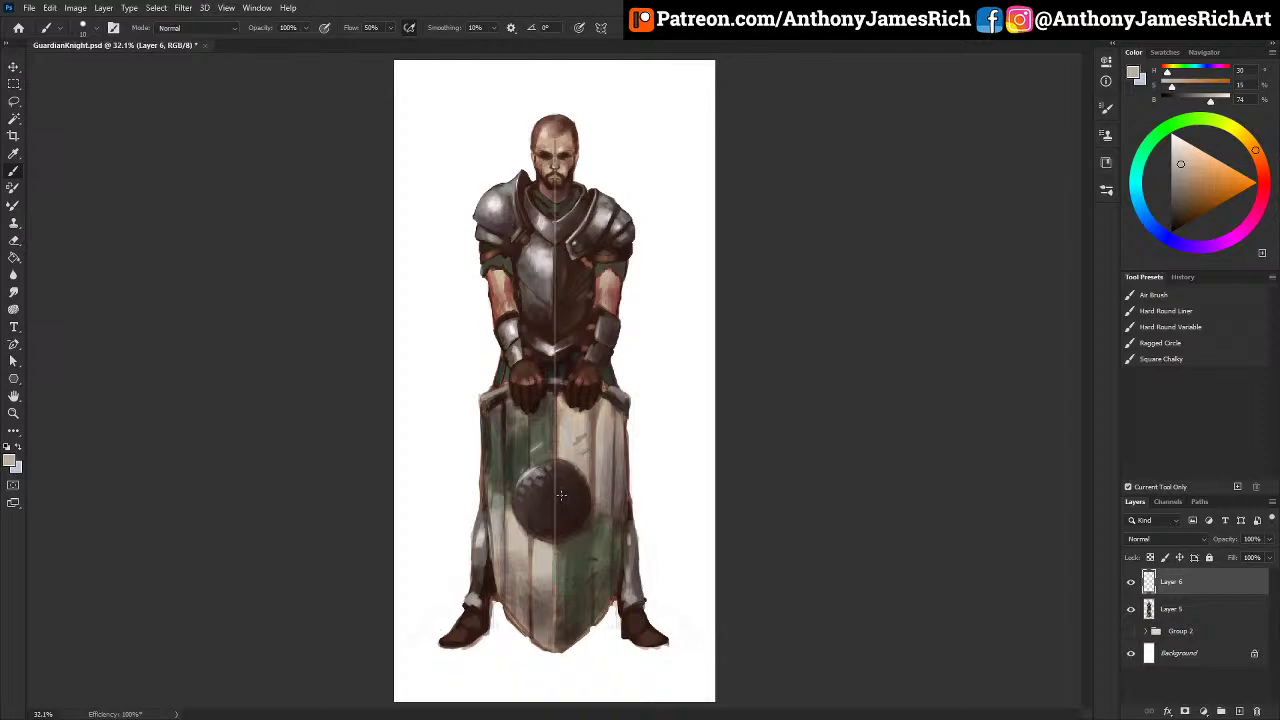
key(bracketright)
key(ctrl+plus)
key(ctrl+plus)
key(ctrl+plus)
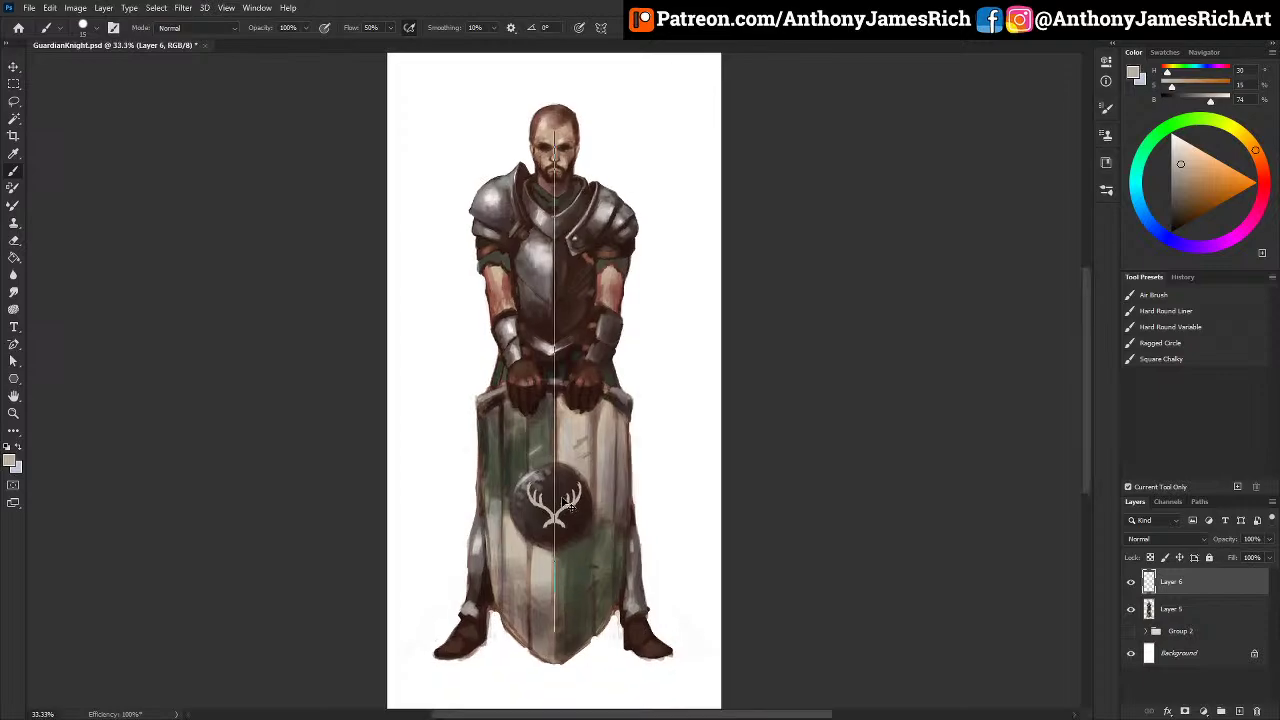
Step: Refine the base of the antler emblem with a smaller brush and turn paint symmetry off
scroll(562, 497, down, 5)
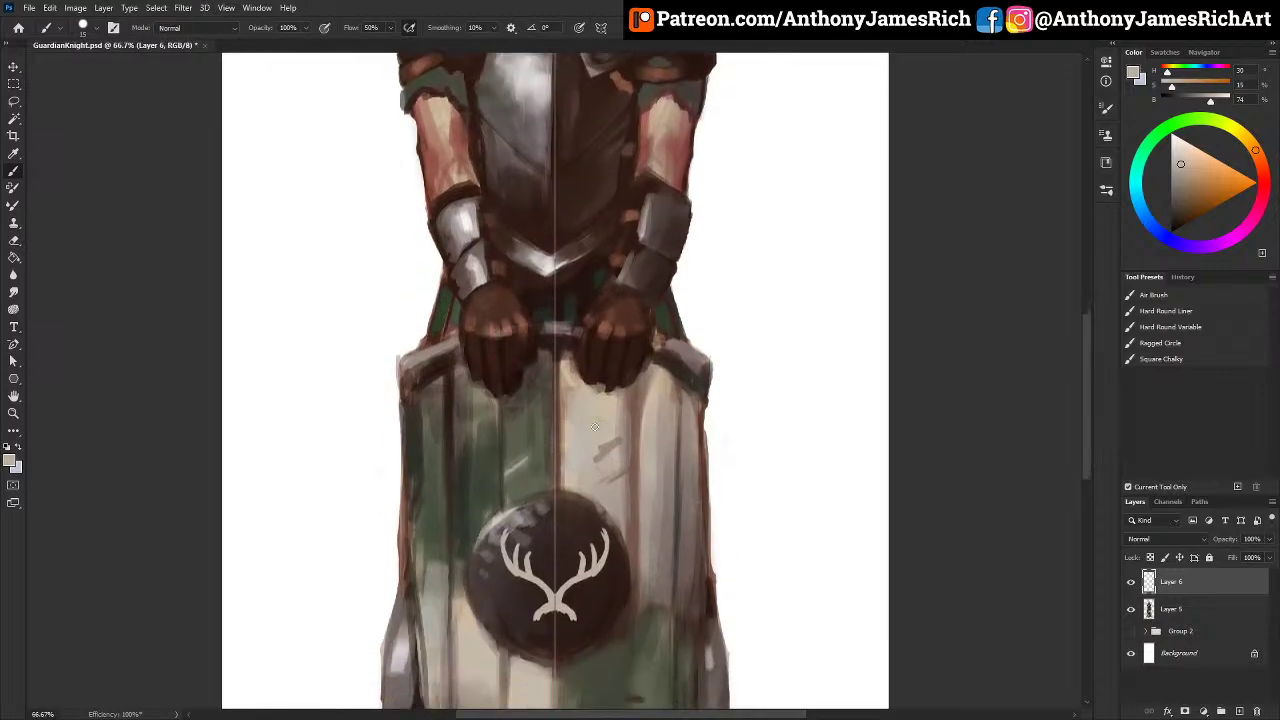
key(bracketleft)
key(bracketleft)
key(bracketleft)
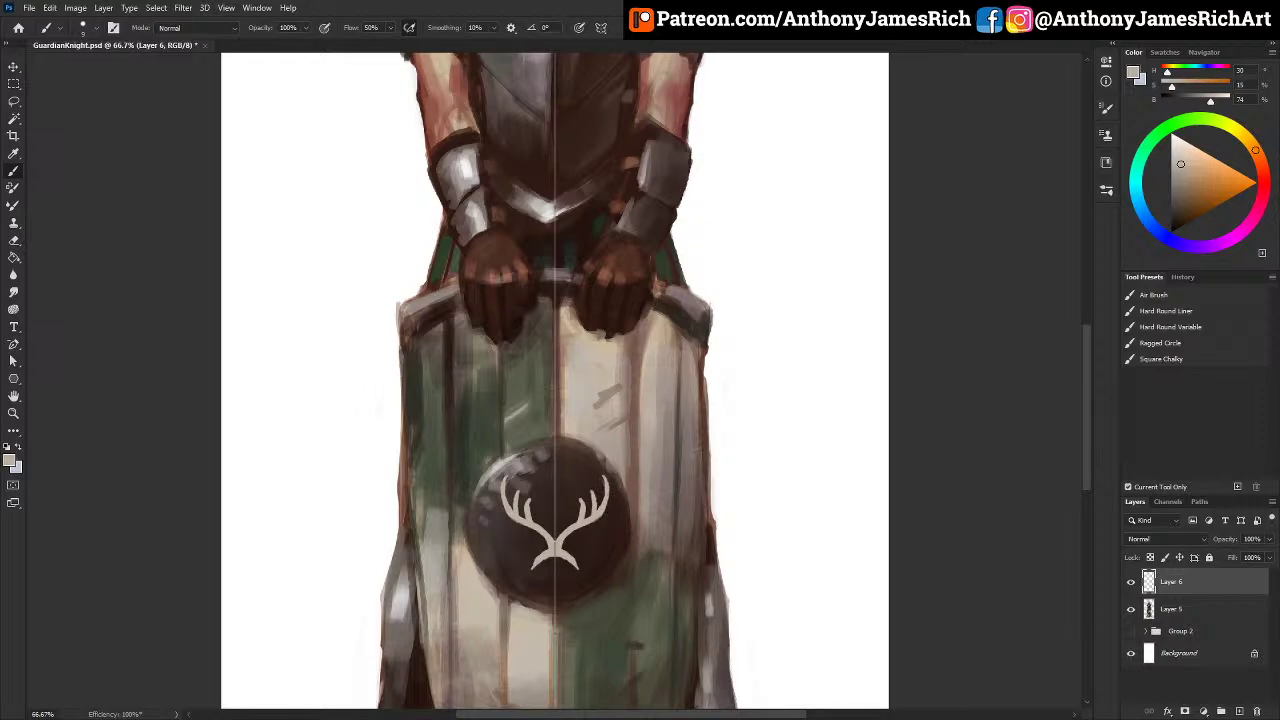
click(601, 27)
click(633, 46)
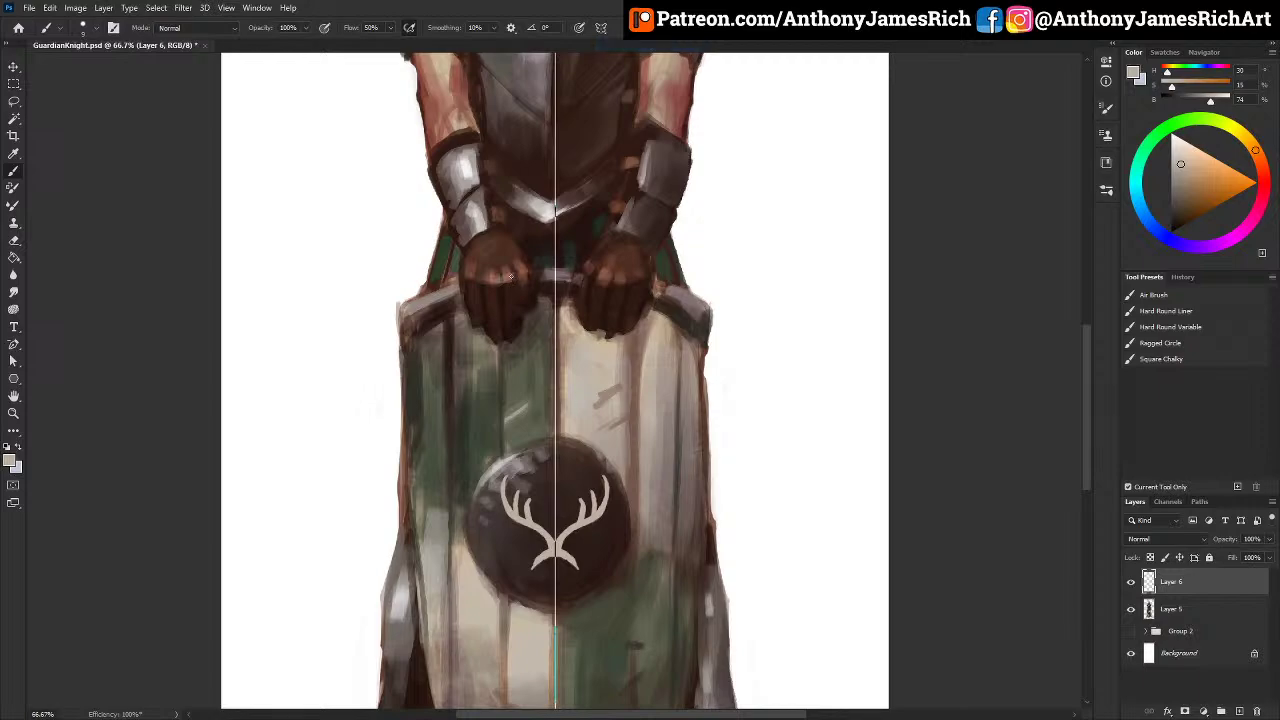
Step: Shift the antler emblem slightly left so it sits centred on the shield boss
click(601, 27)
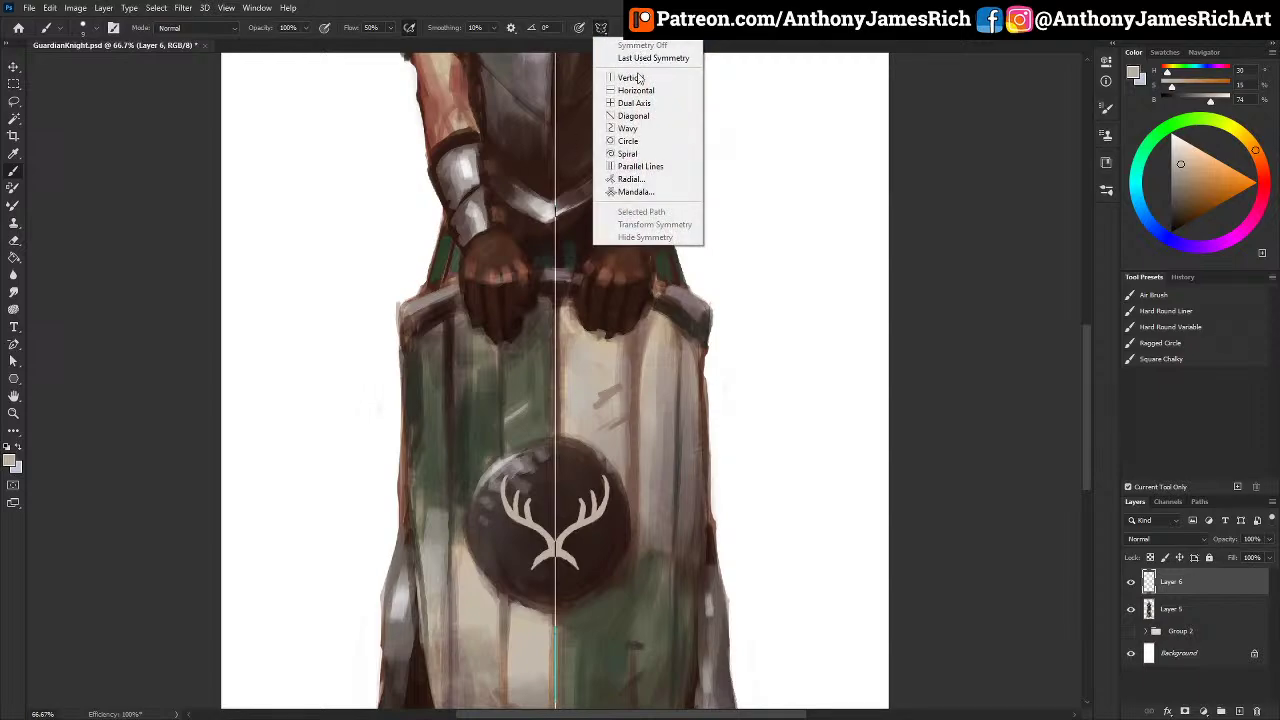
click(988, 370)
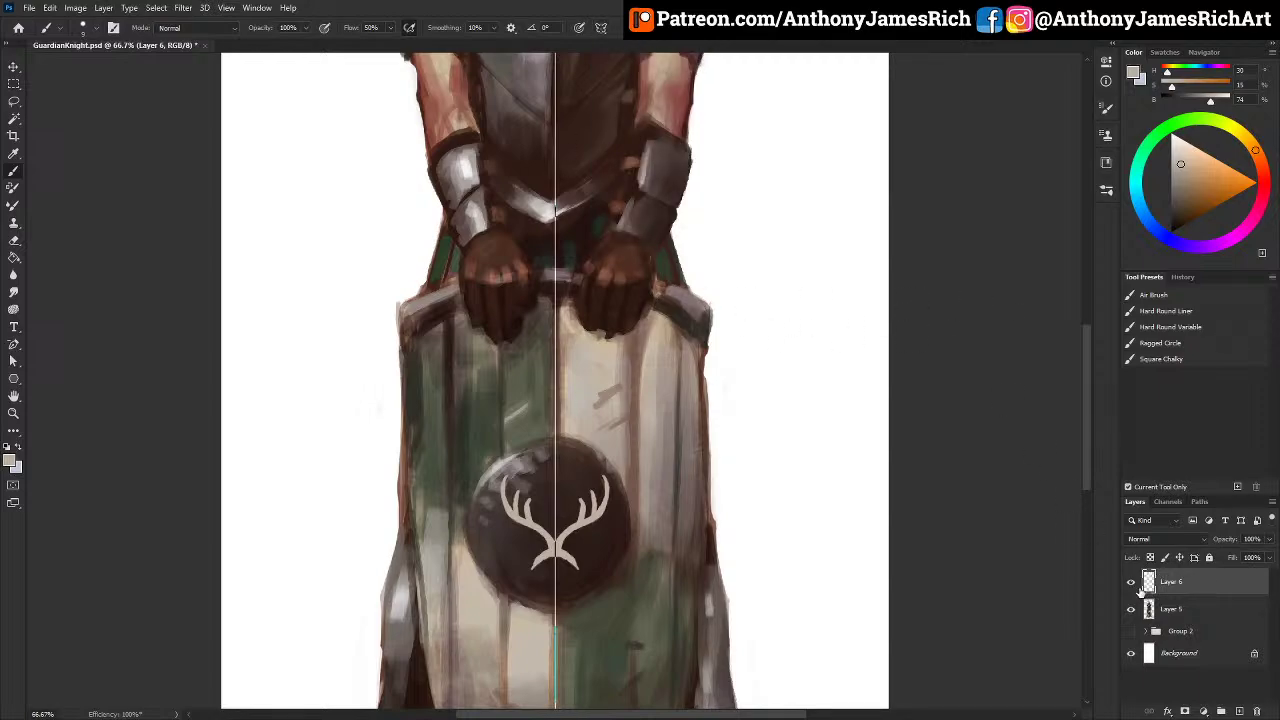
click(1131, 581)
click(1131, 581)
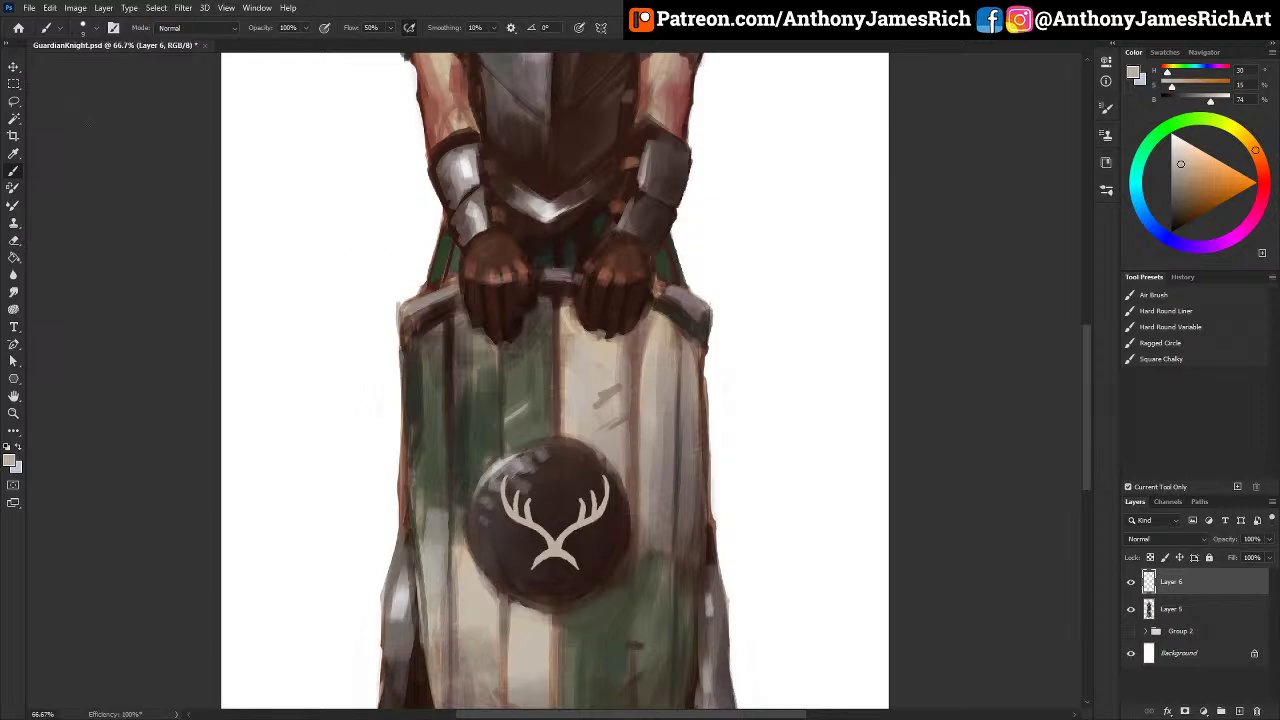
click(13, 66)
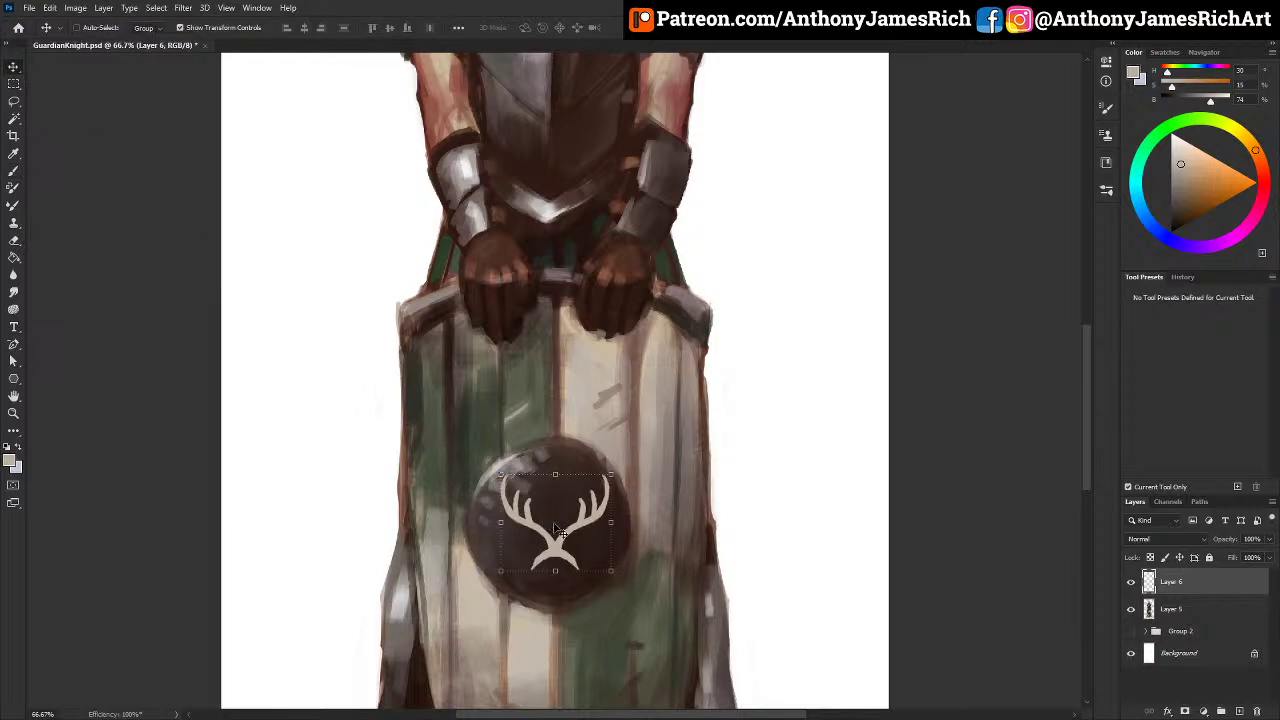
drag(558, 530, 549, 528)
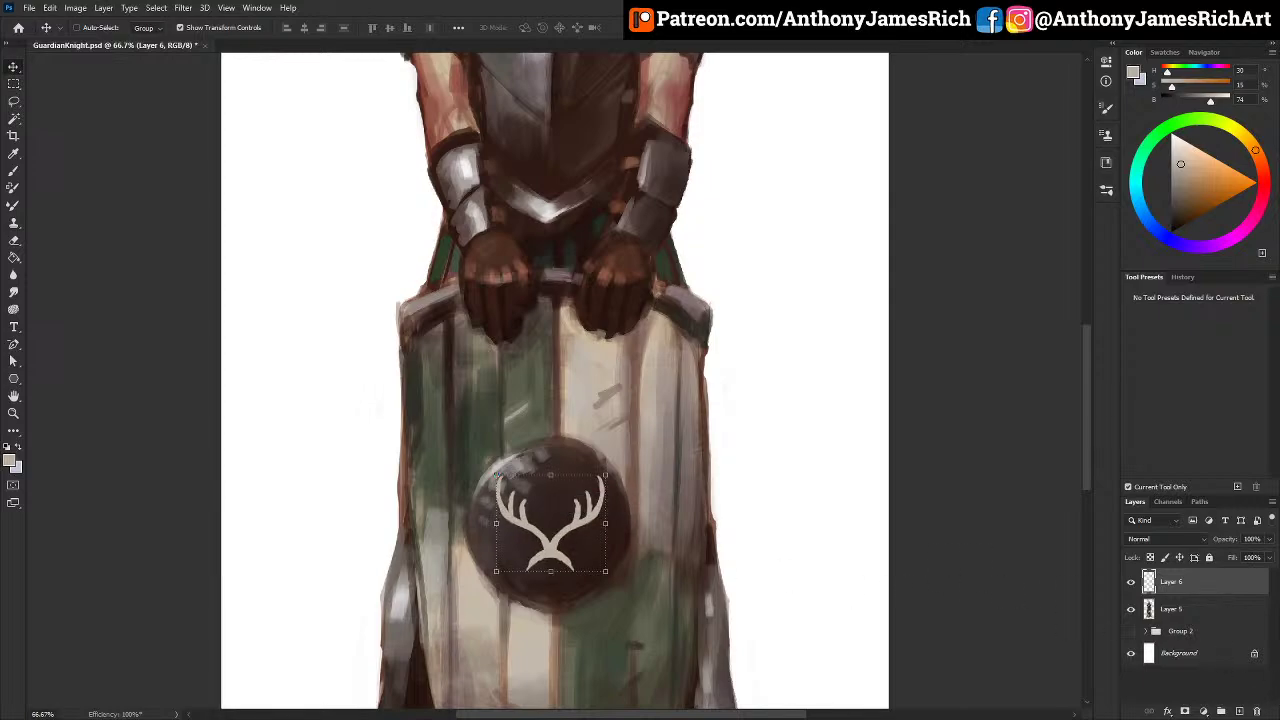
Step: Add a new layer above the antler emblem, clip it to the emblem layer and ready the brush
click(1240, 710)
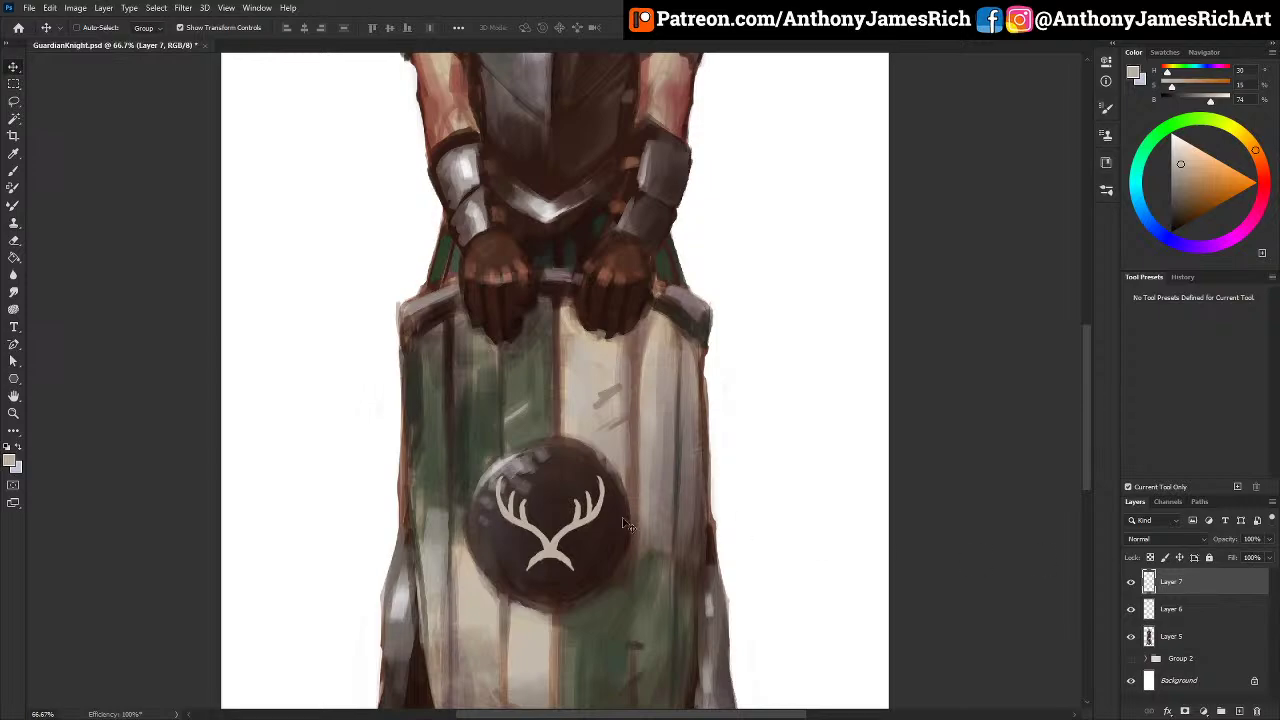
right_click(1190, 582)
click(1120, 268)
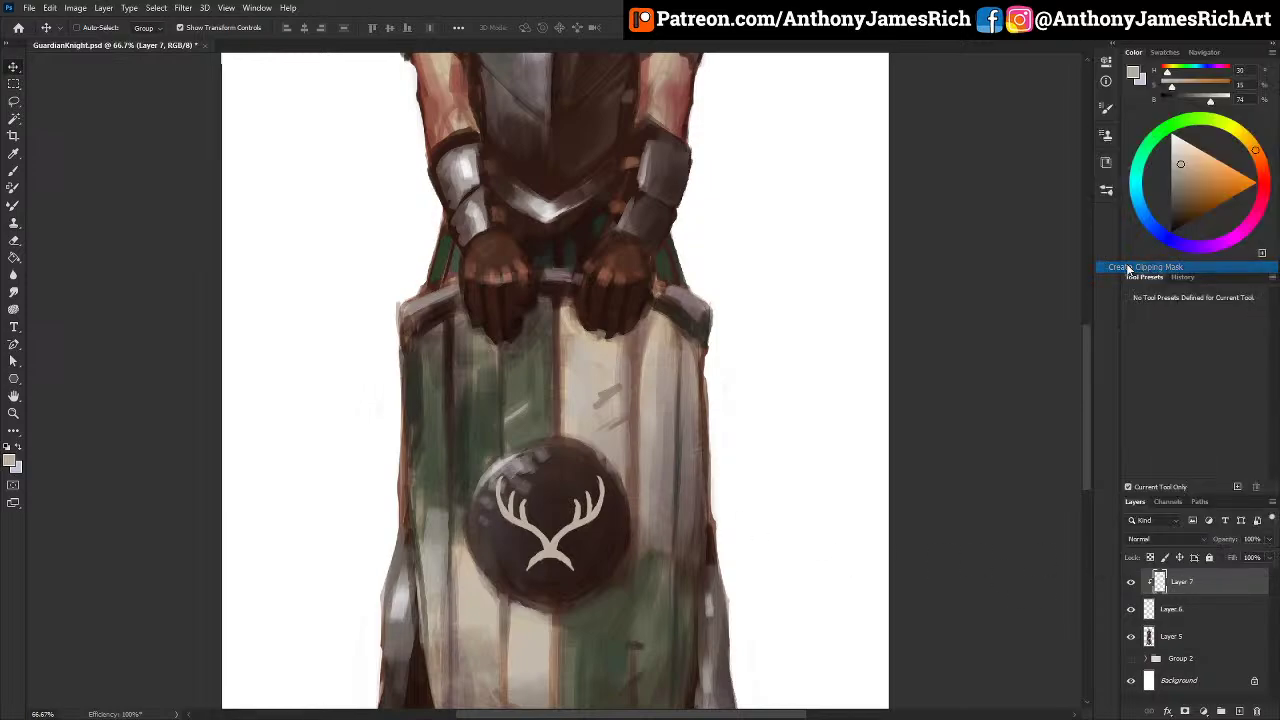
key(b)
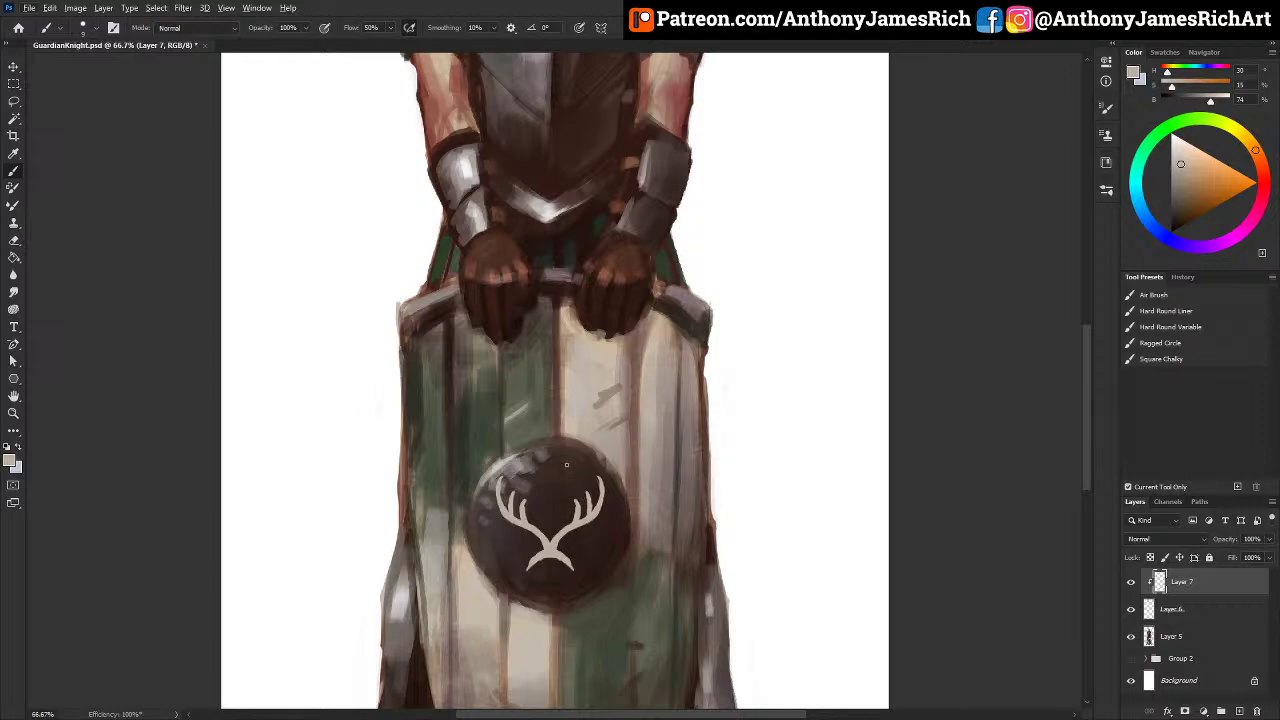
Step: Paint dark brown sampled from the boss over the beige antlers so the emblem blends into the metal
alt+click(499, 465)
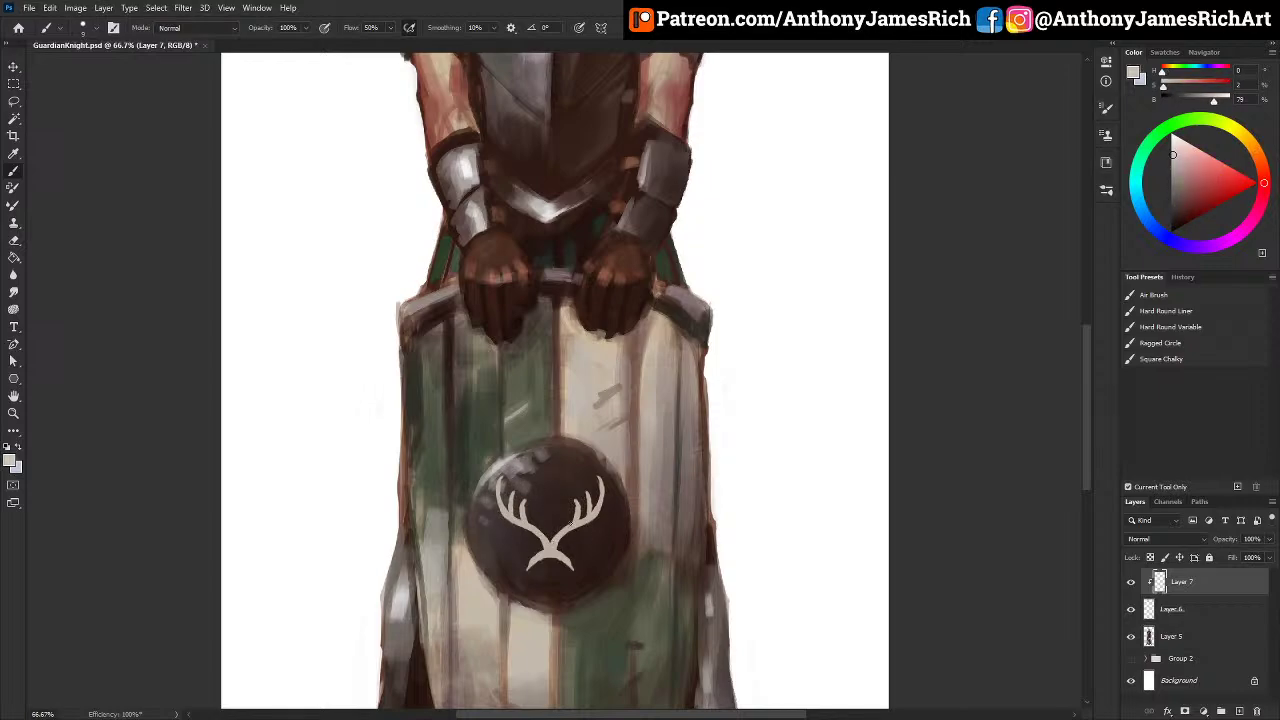
alt+click(535, 540)
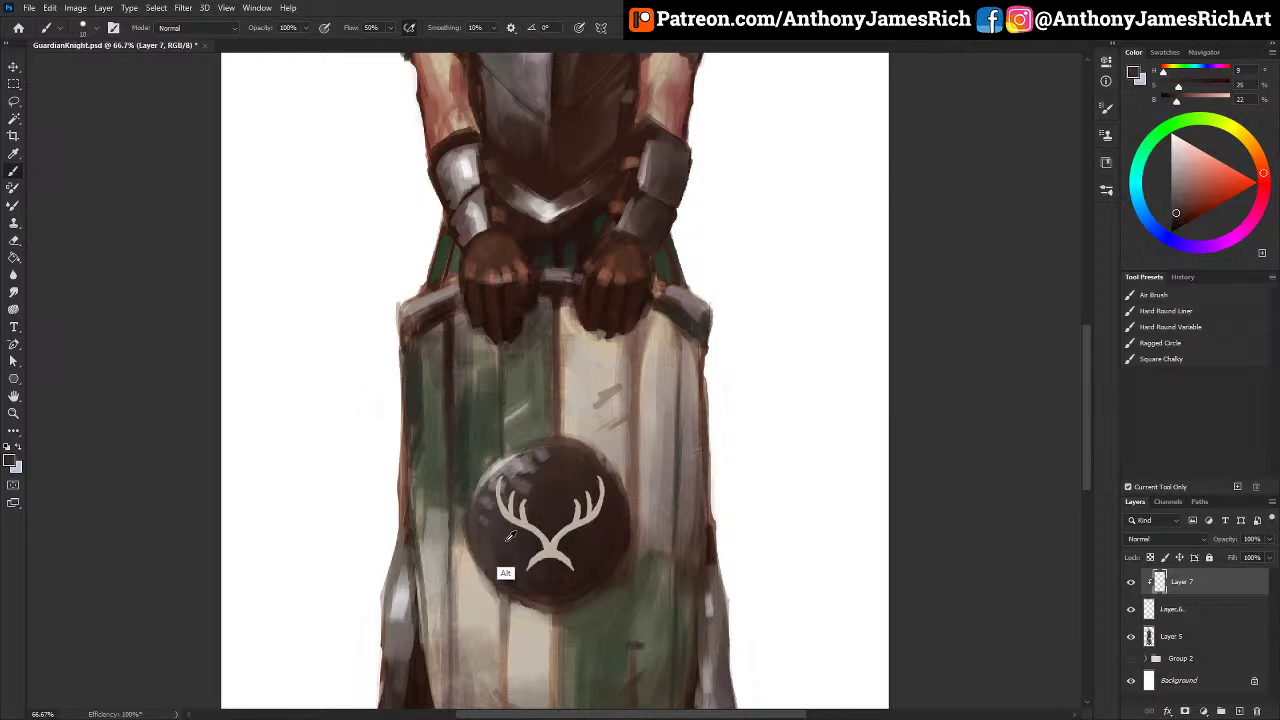
drag(530, 565, 577, 518)
mouse_move(563, 578)
mouse_down()
mouse_move(561, 512)
mouse_move(549, 499)
mouse_move(495, 549)
mouse_move(501, 469)
mouse_move(566, 529)
mouse_move(609, 460)
mouse_up()
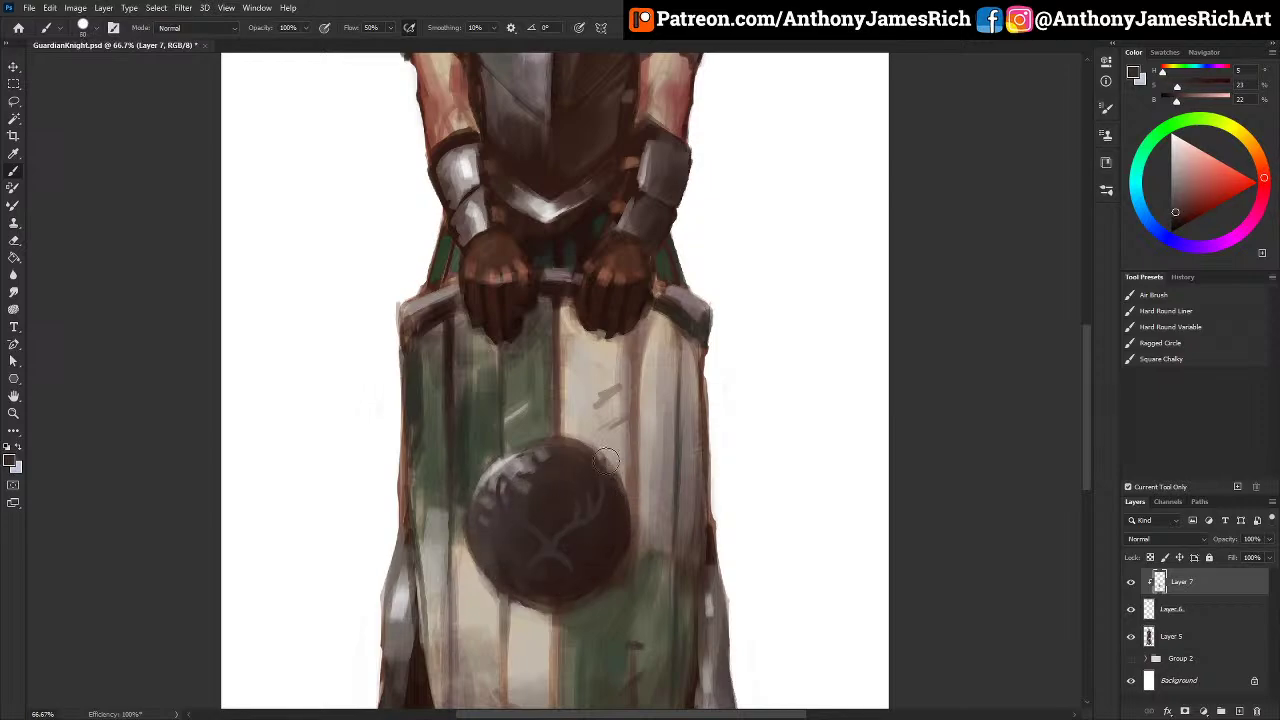
Step: Paint thin highlights along the antler edges with light grey sampled from the boss, using the Square Chalky brush at 70% opacity
alt+click(504, 466)
key(bracketleft)
key(bracketleft)
key(bracketleft)
key(bracketleft)
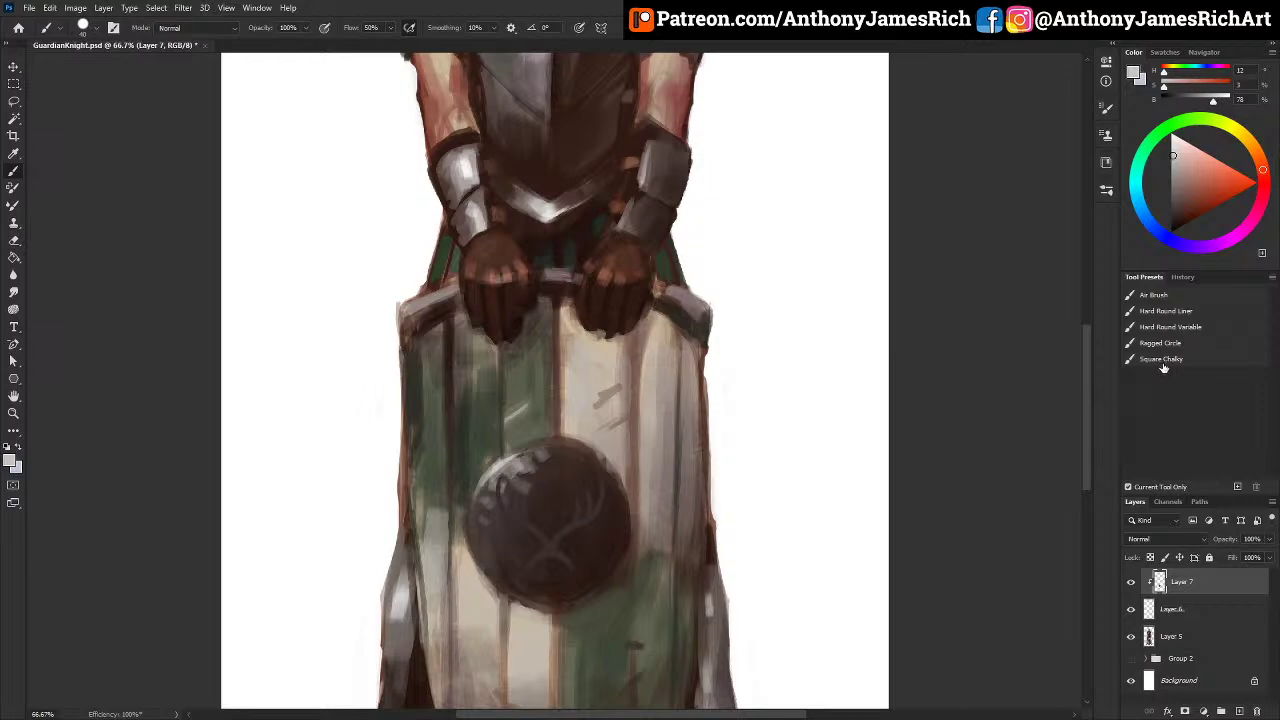
key(7)
drag(502, 475, 506, 511)
key(bracketright)
key(bracketright)
key(bracketright)
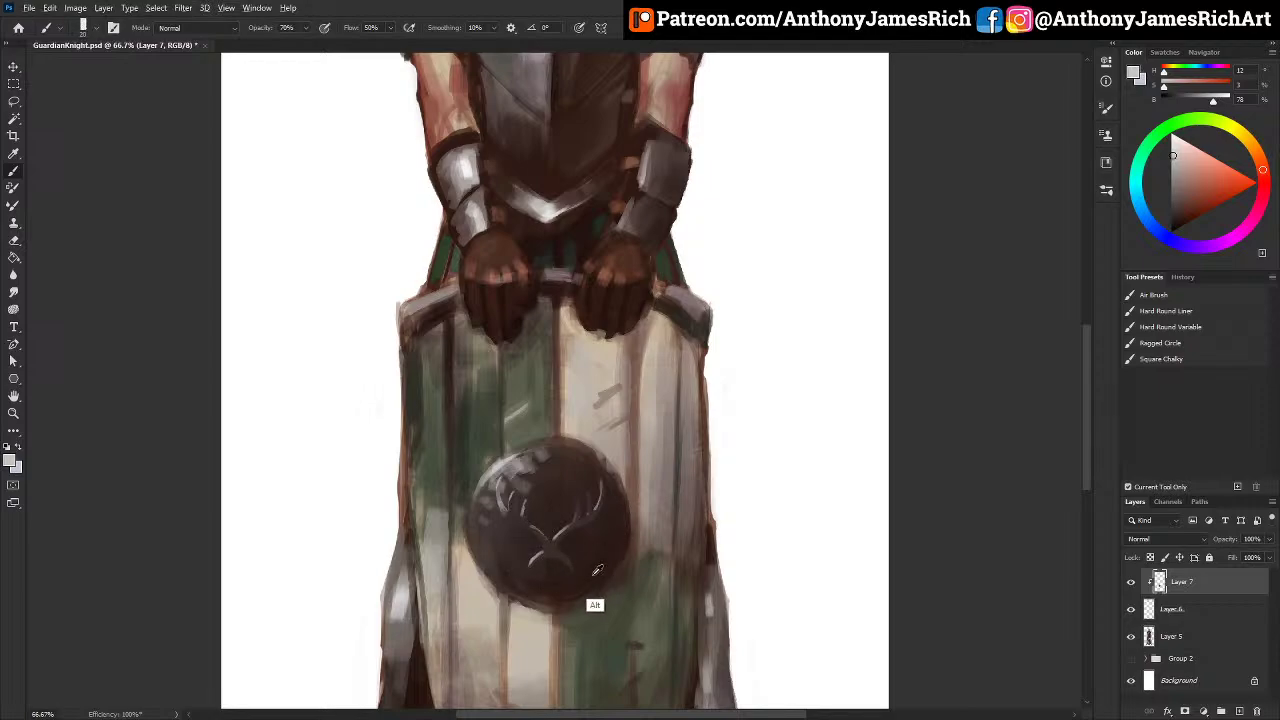
Step: Darken the antlers' shadow sides with sampled dark browns on the clipped layer, and add a new layer directly beneath the emblem
alt+click(597, 246)
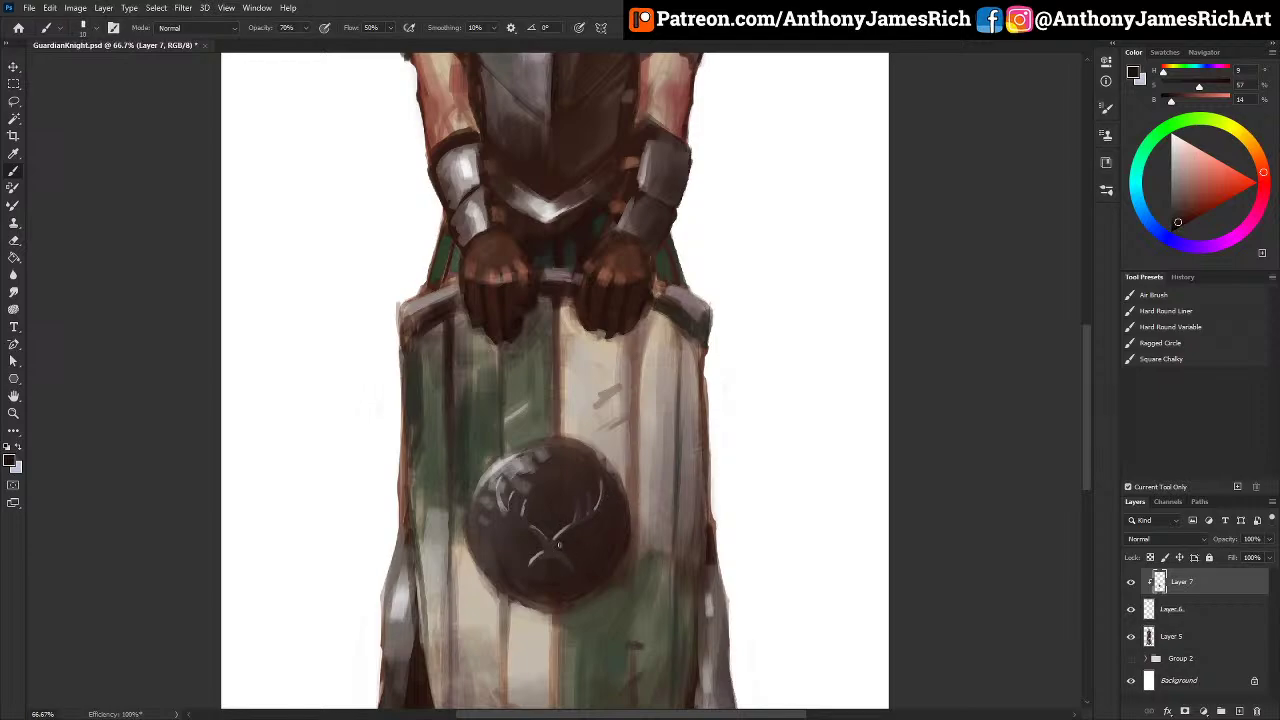
key(])
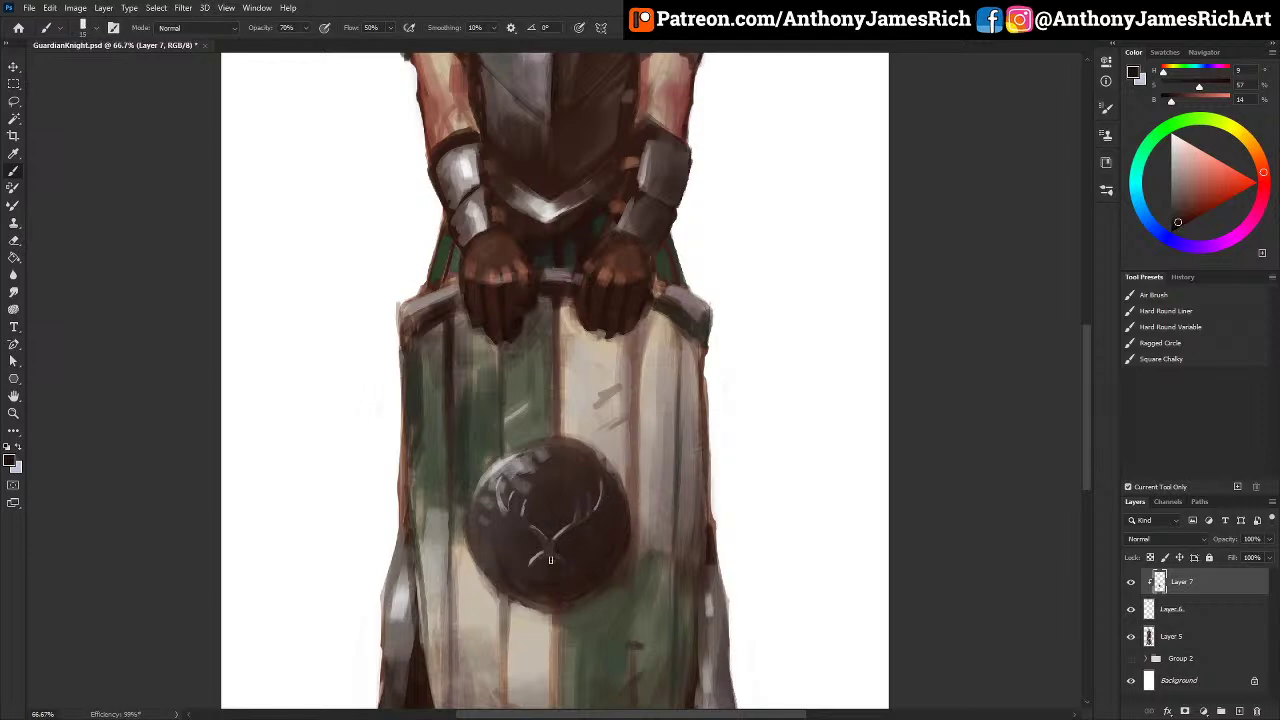
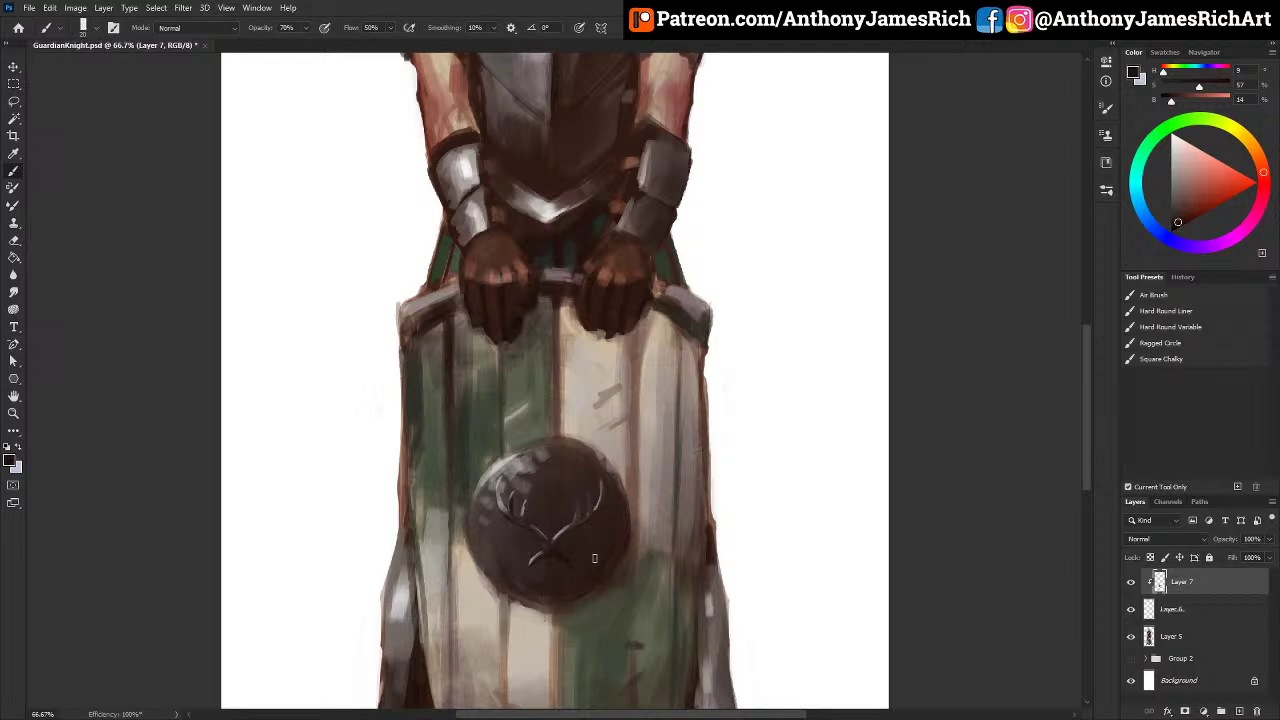
click(1162, 638)
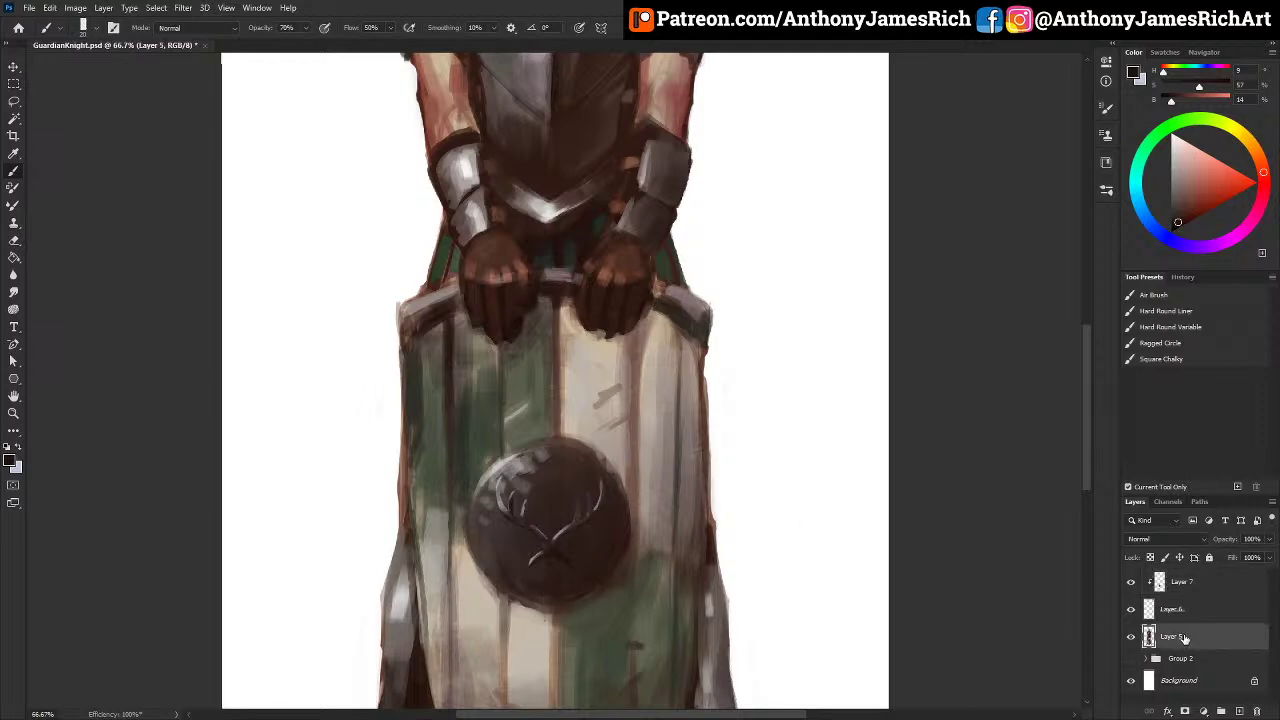
click(1241, 711)
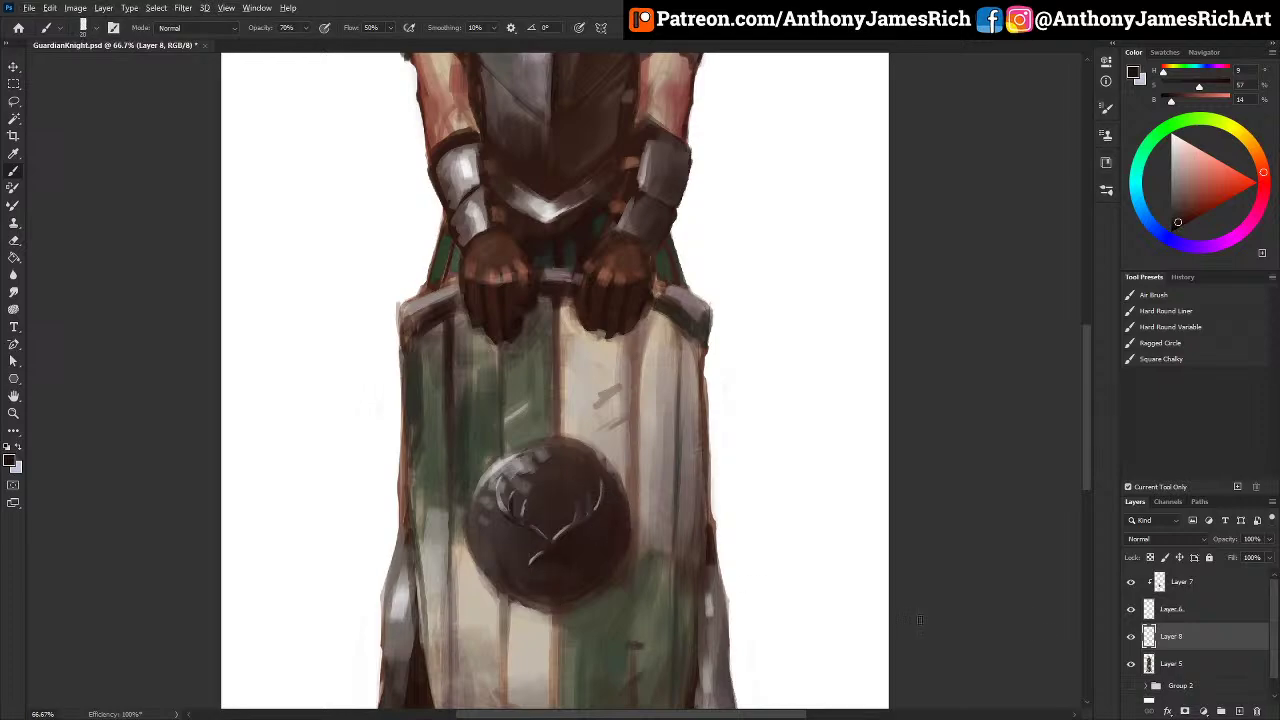
click(1198, 582)
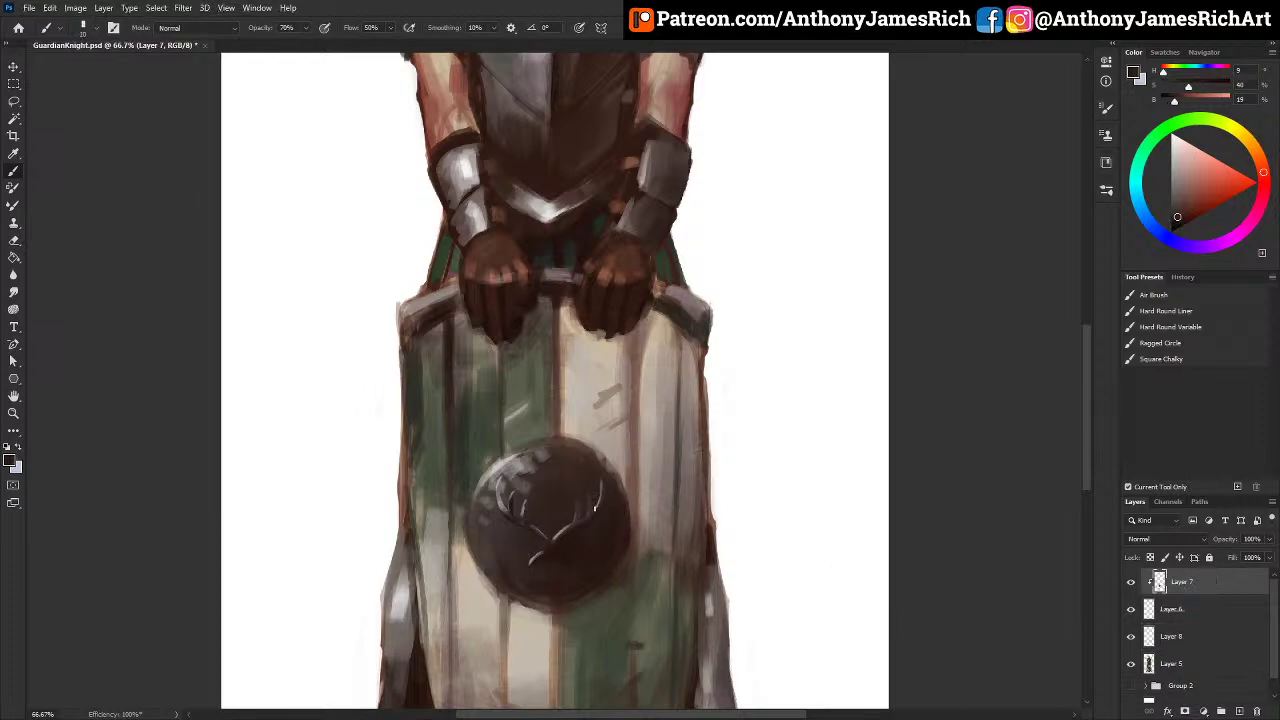
alt+click(592, 512)
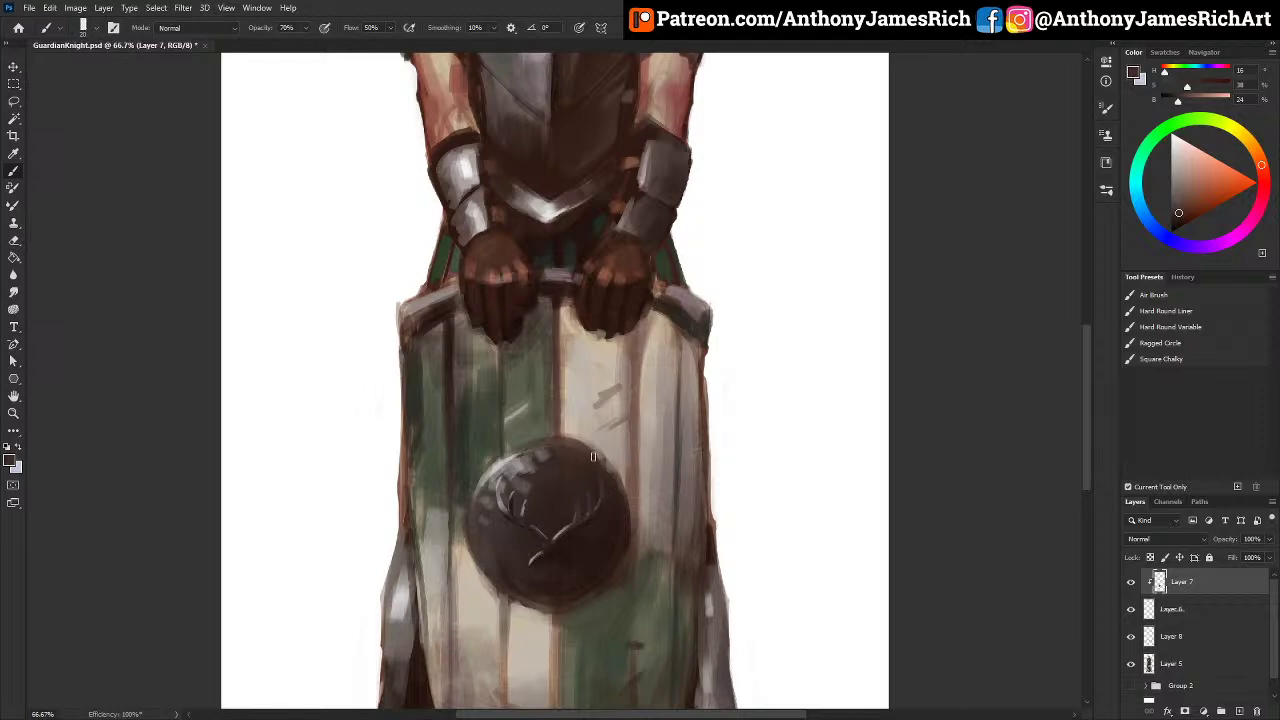
Step: Paint shadows around the right antler and boss edge with sampled dark browns on the layer beneath the emblem
click(1179, 637)
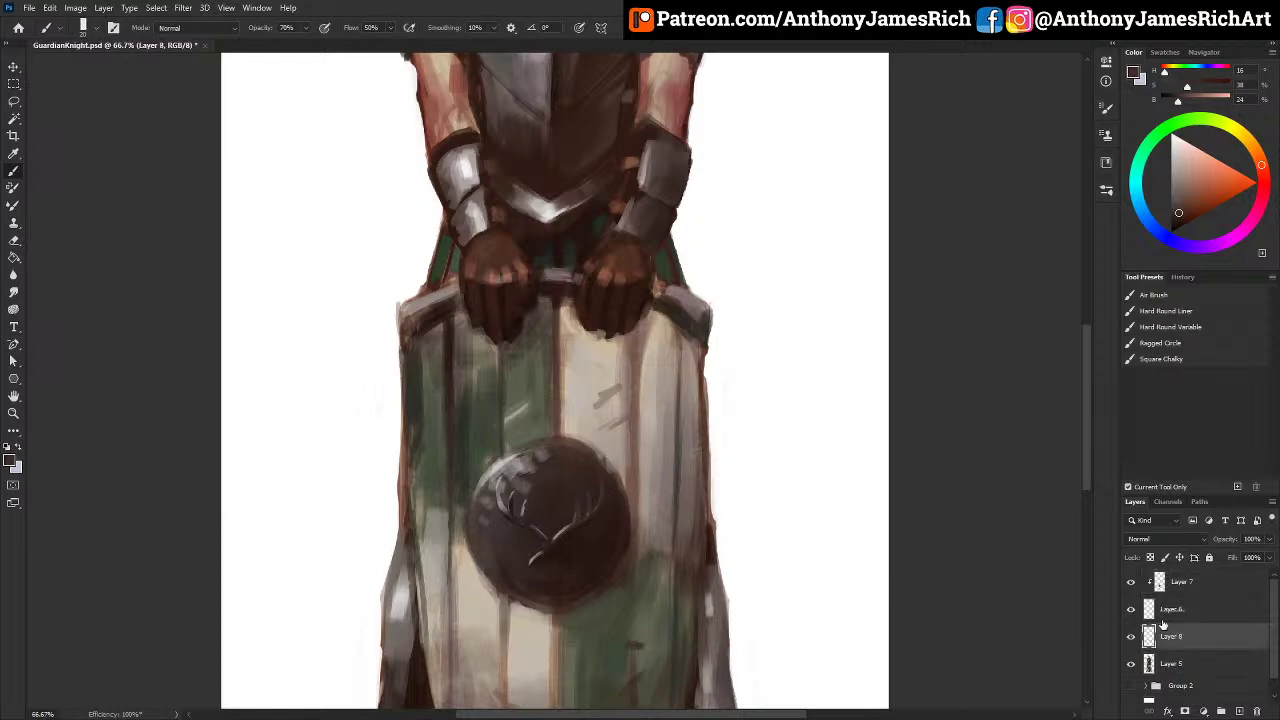
alt+click(615, 560)
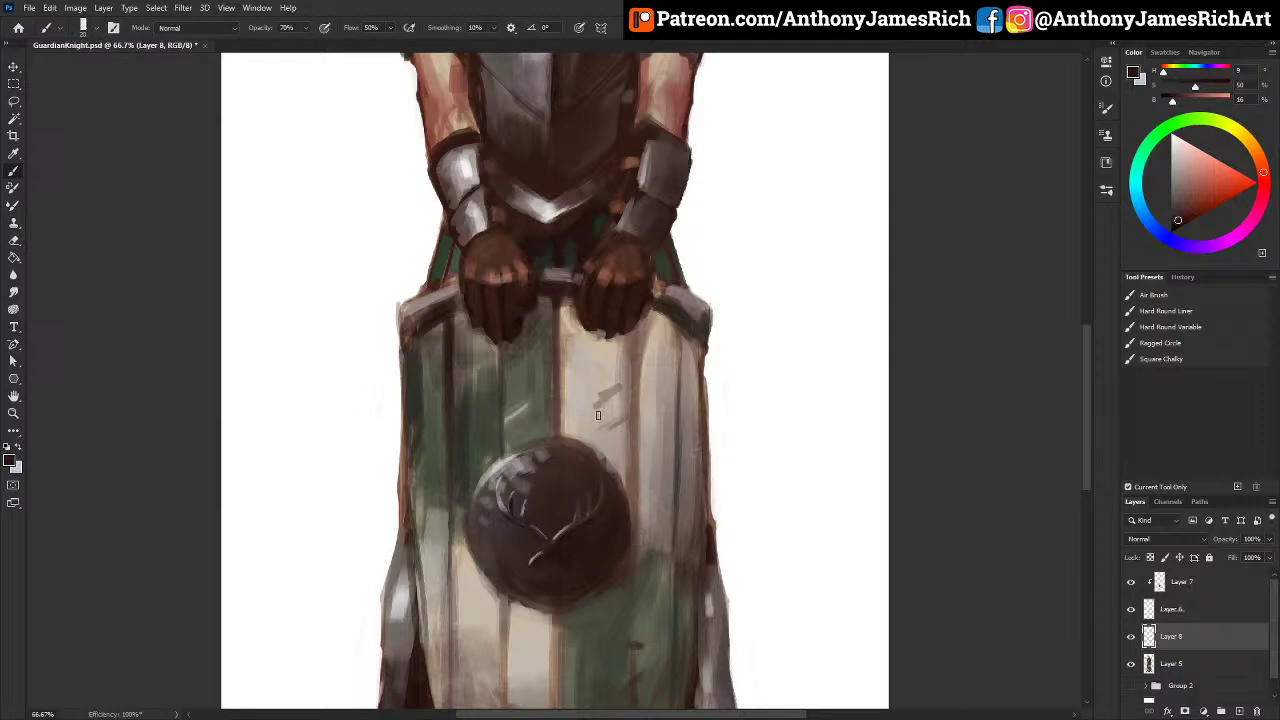
alt+click(574, 282)
alt+click(621, 553)
alt+click(553, 332)
alt+click(629, 517)
alt+click(586, 436)
alt+click(581, 444)
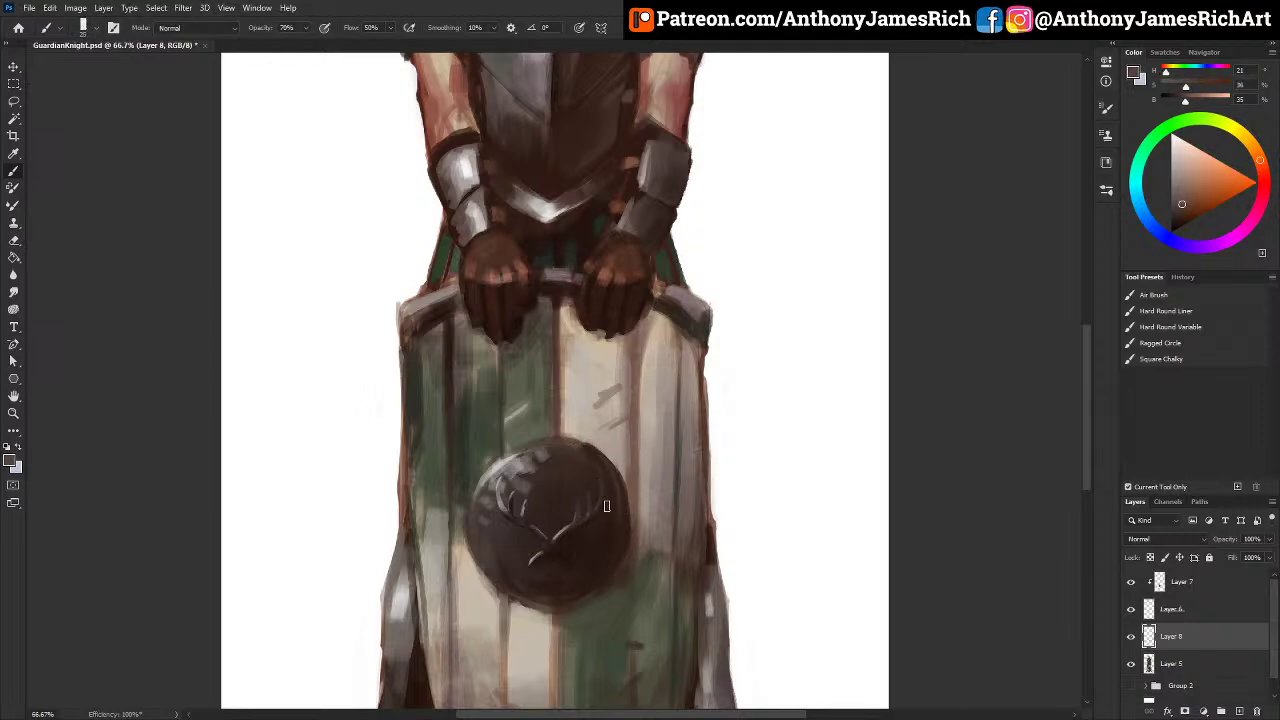
Step: Blend the boss surface around the antlers with sampled dark brown and a larger brush while viewing the whole figure
key(ctrl+0)
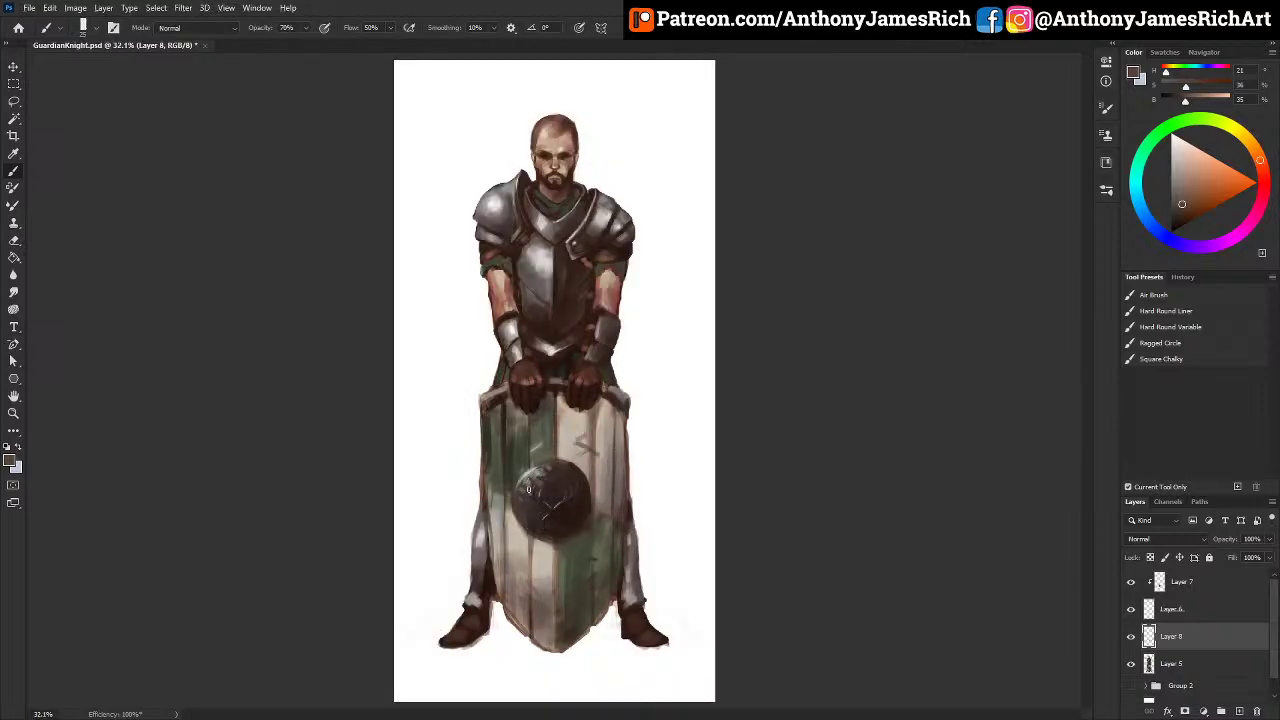
alt+click(533, 480)
alt+click(530, 487)
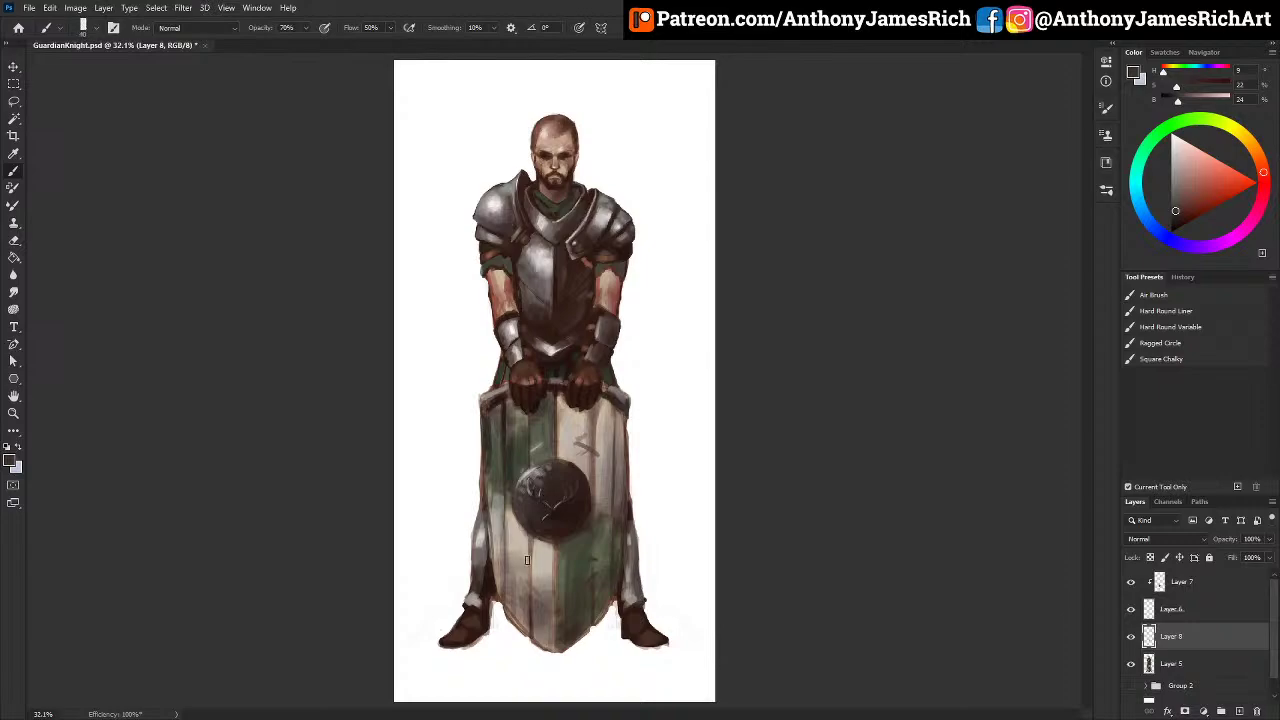
alt+click(533, 487)
drag(533, 487, 573, 485)
key(])
drag(553, 519, 562, 501)
click(1199, 609)
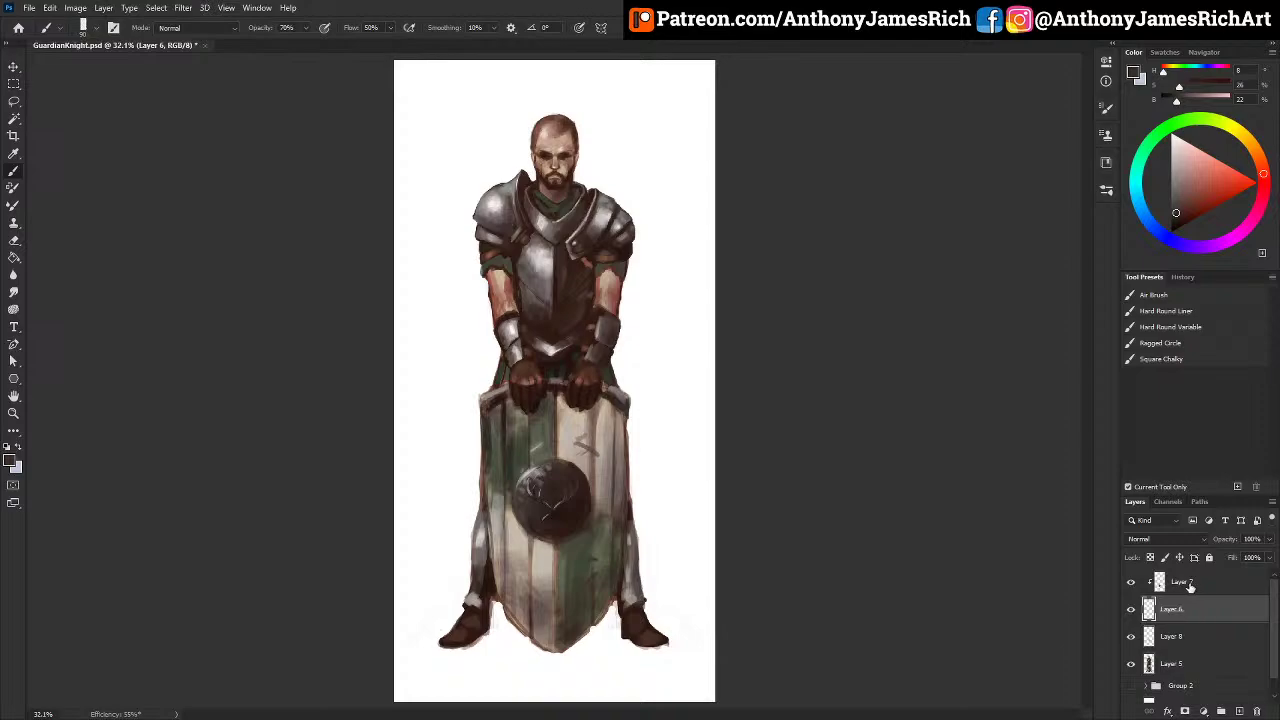
click(1190, 586)
right_click(1190, 586)
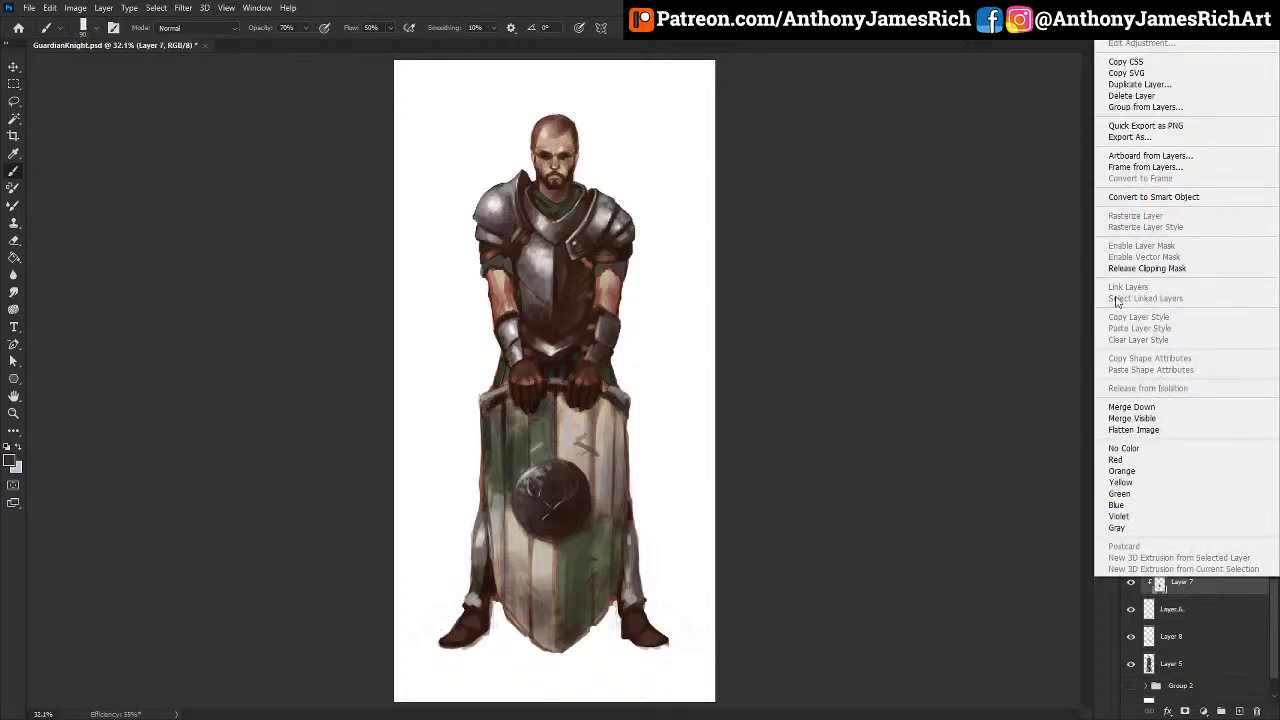
click(1135, 407)
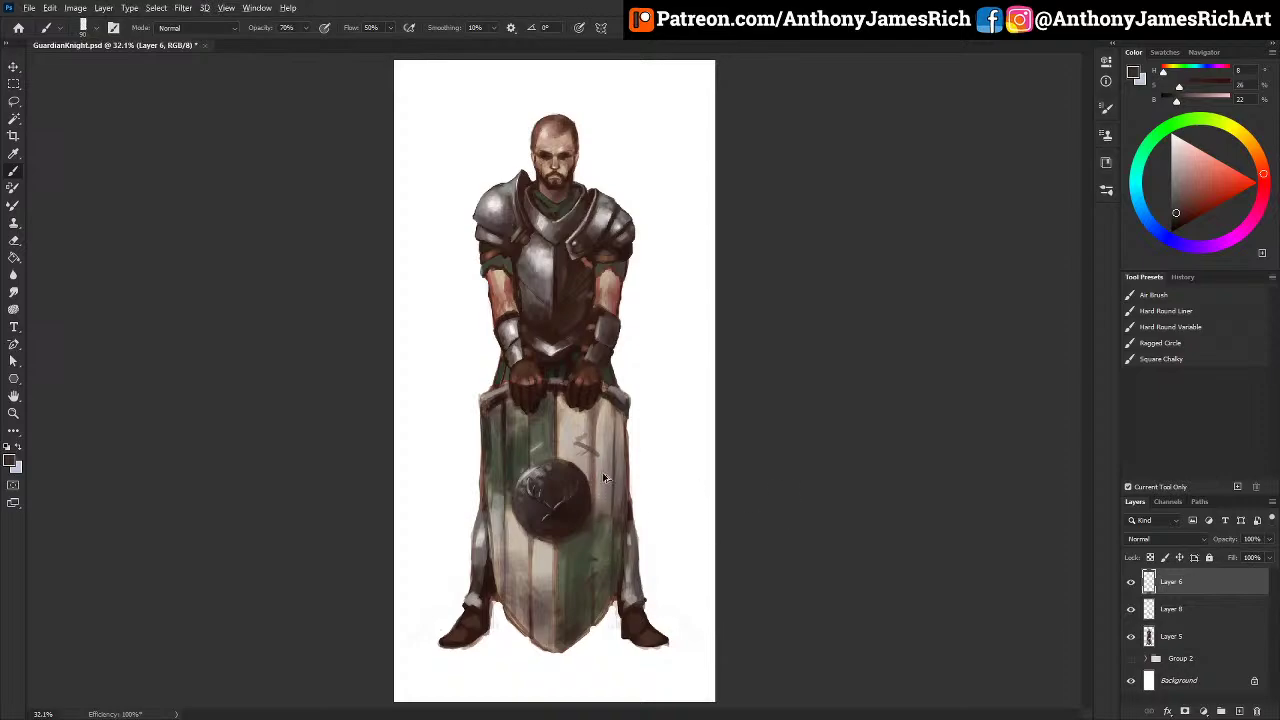
ctrl+alt+drag(555, 514, 522, 3)
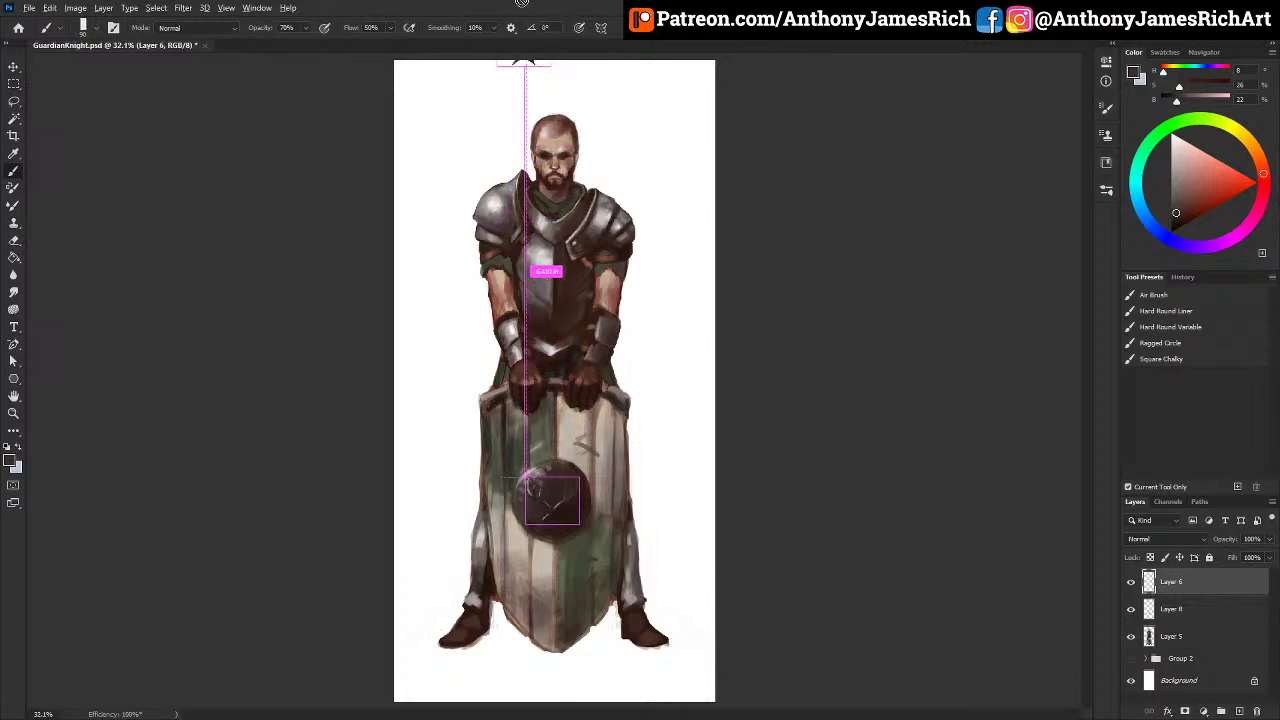
drag(616, 3, 616, 3)
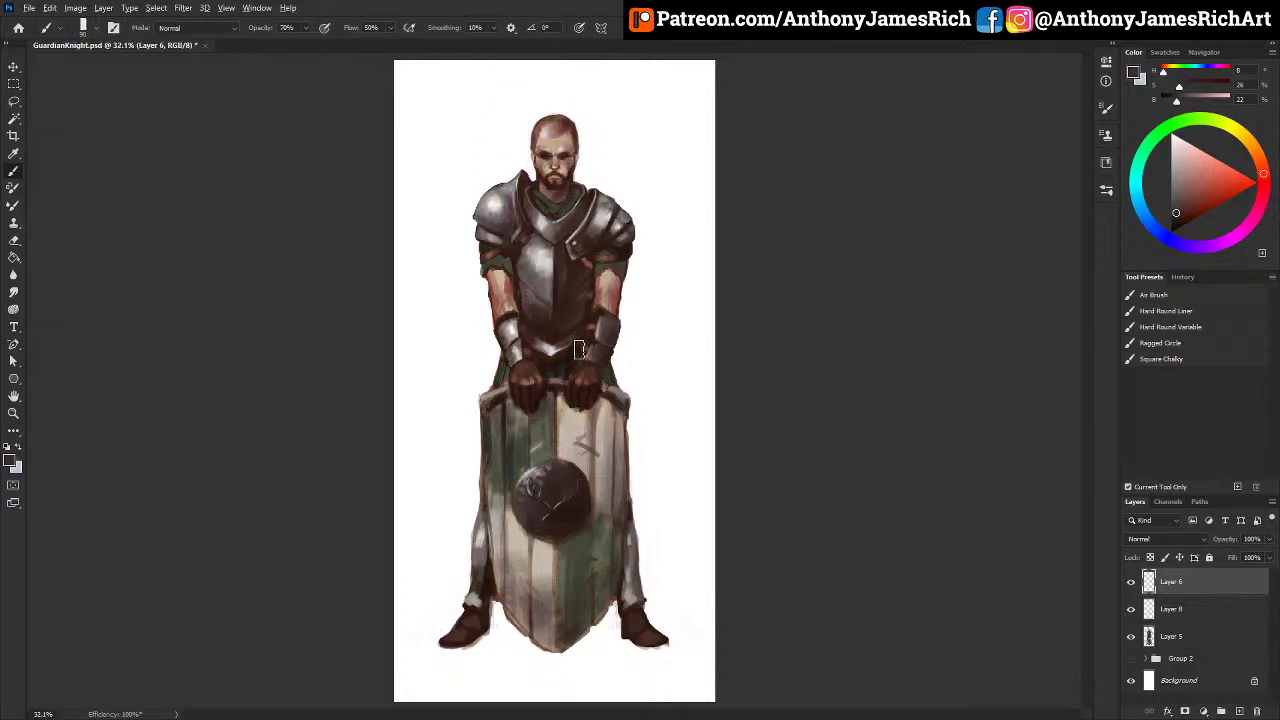
key(ctrl+z)
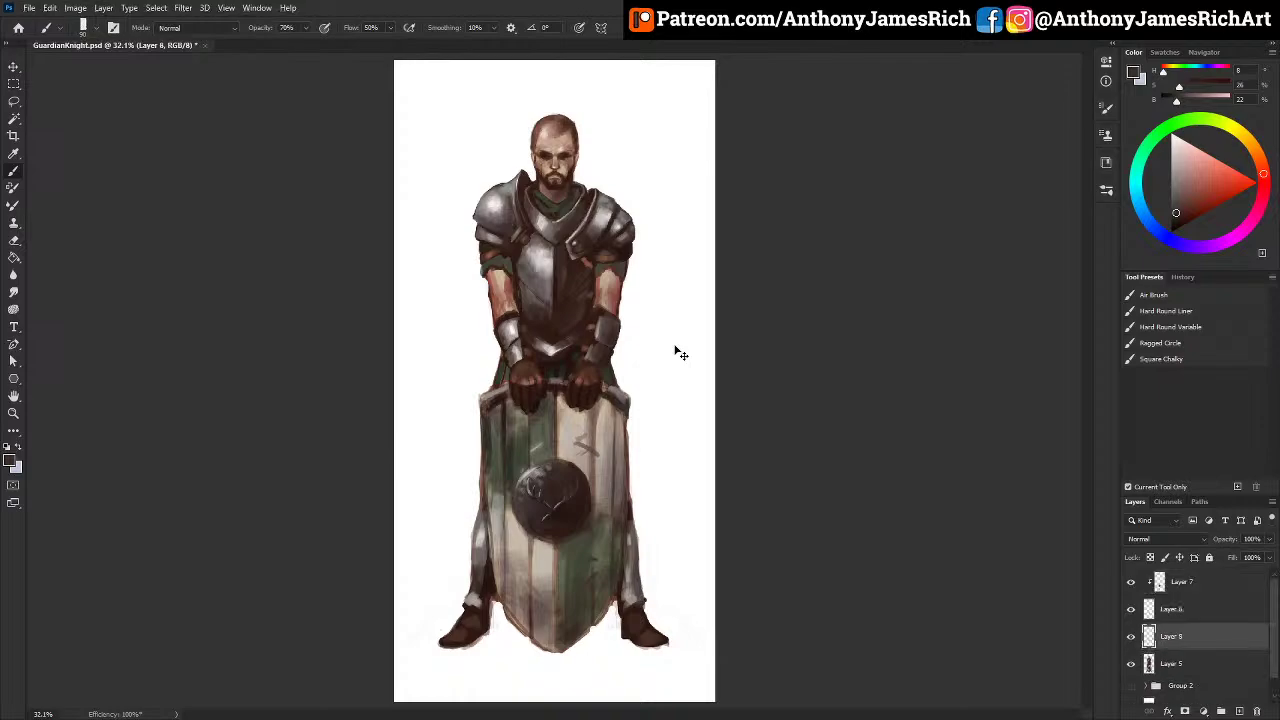
Step: Merge the clipped shading layer down into the antler emblem and place a duplicate of the emblem on the knight's left shoulder armour
click(1214, 610)
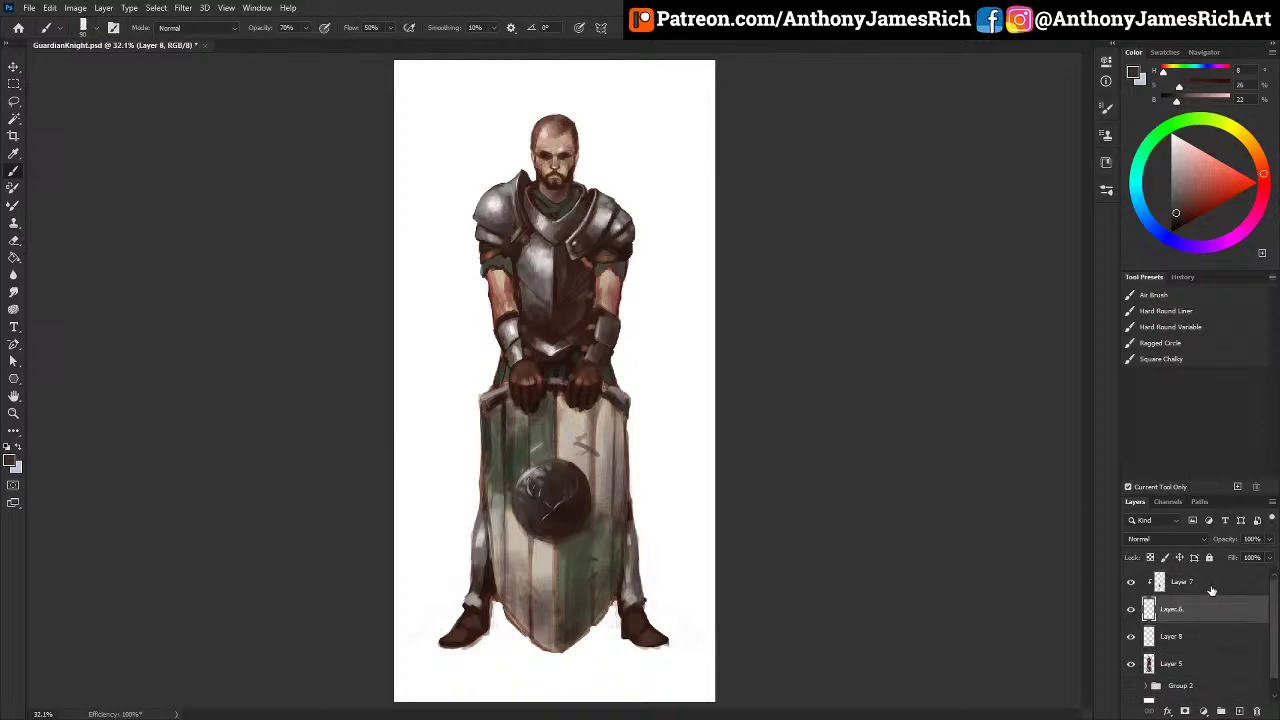
click(1210, 583)
right_click(1206, 576)
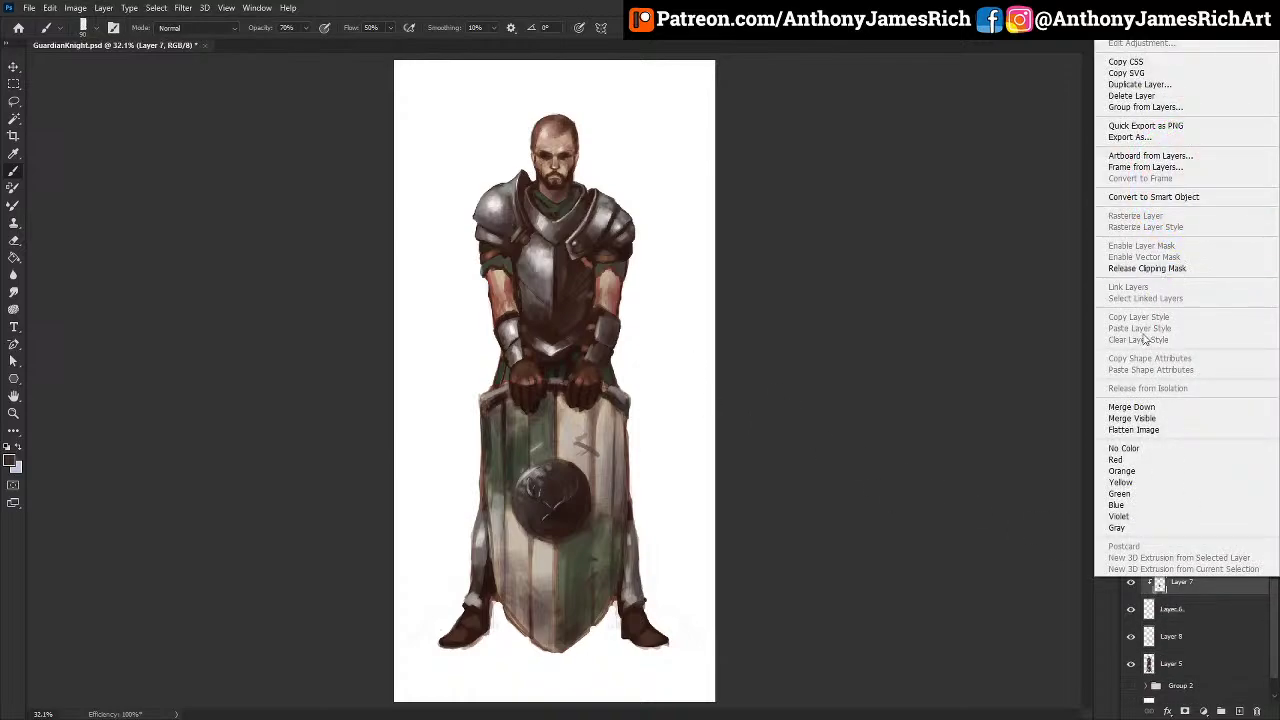
click(1131, 407)
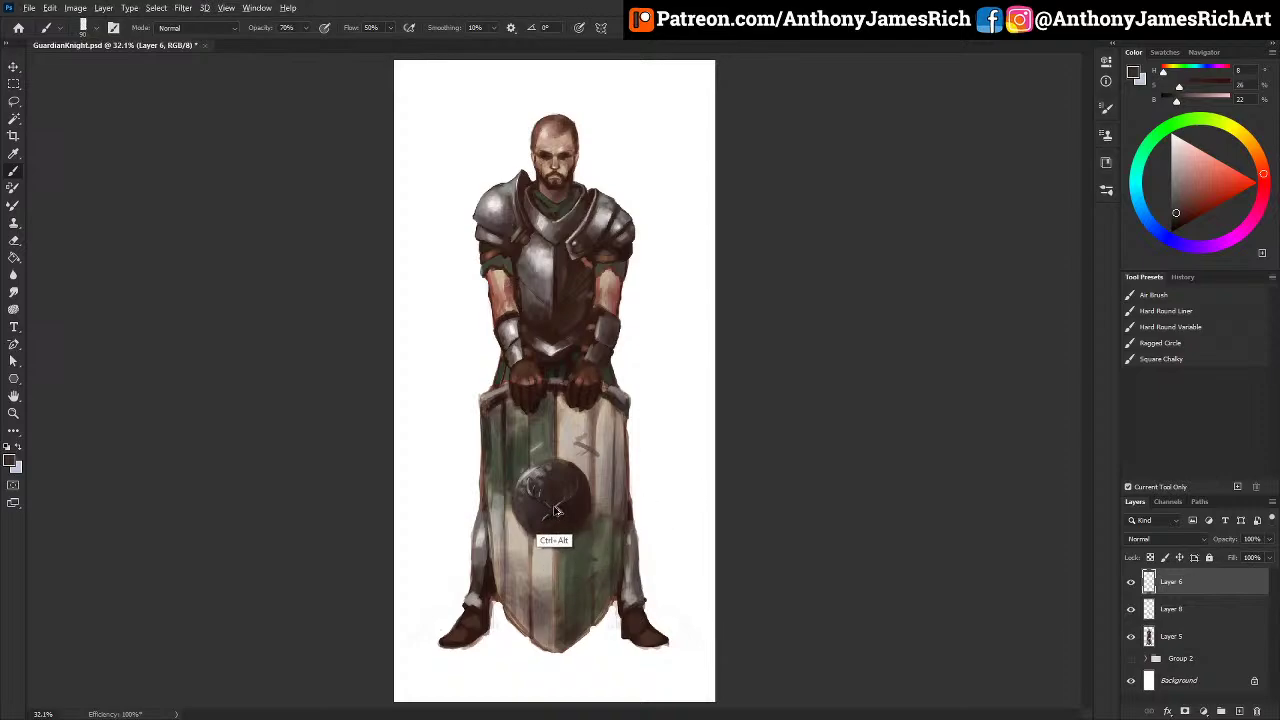
drag(556, 518, 597, 240)
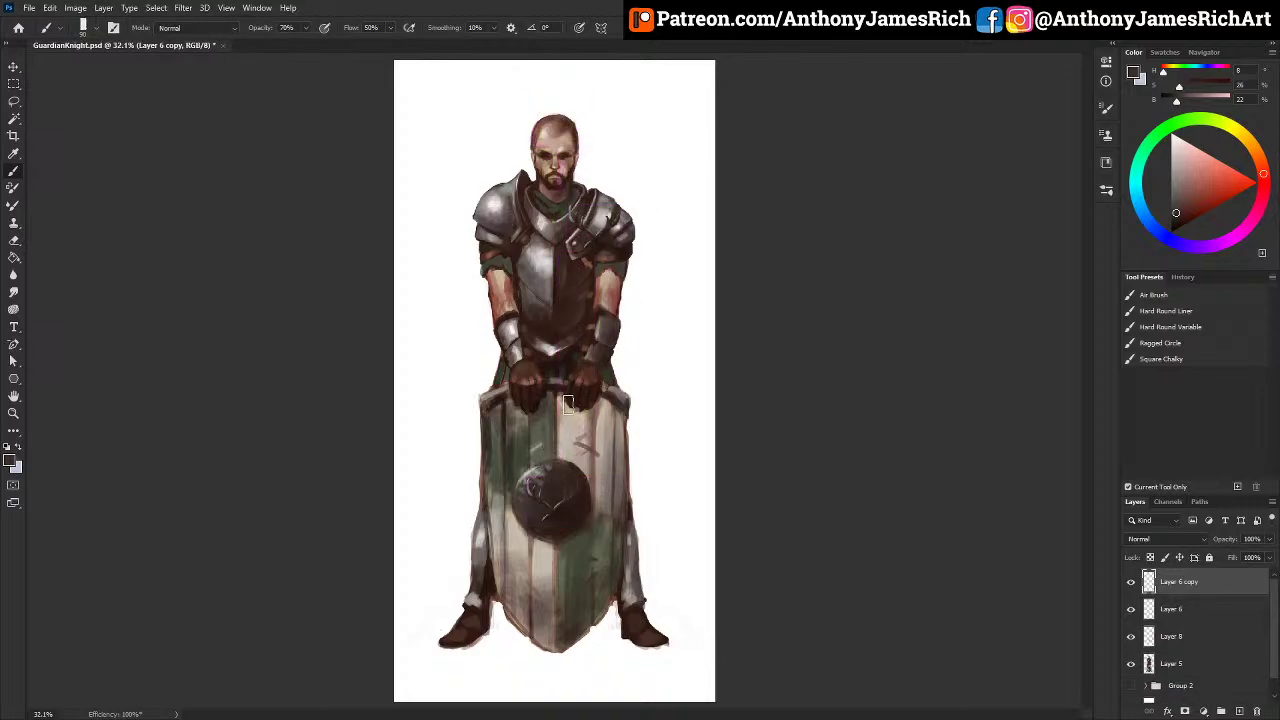
Step: Move the duplicated antler emblem from the shoulder armour onto the centre of the breastplate, undoing the stray brush mark first
right_click(465, 310)
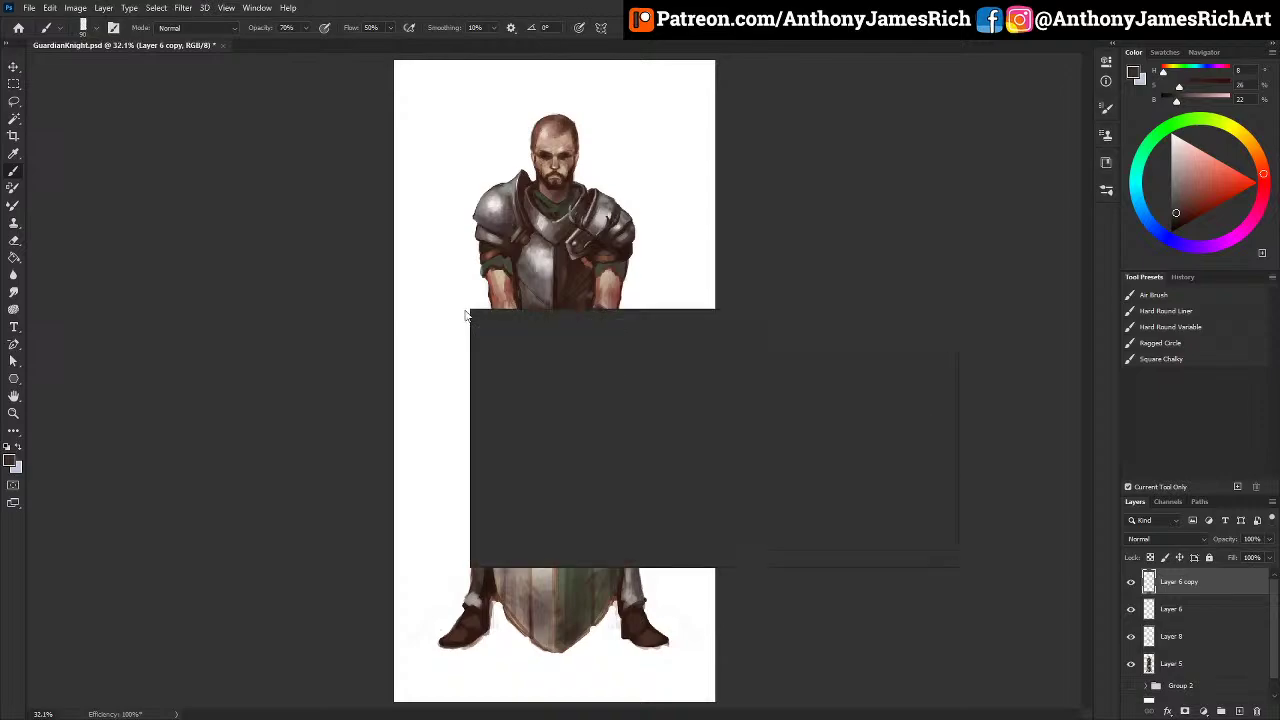
click(399, 286)
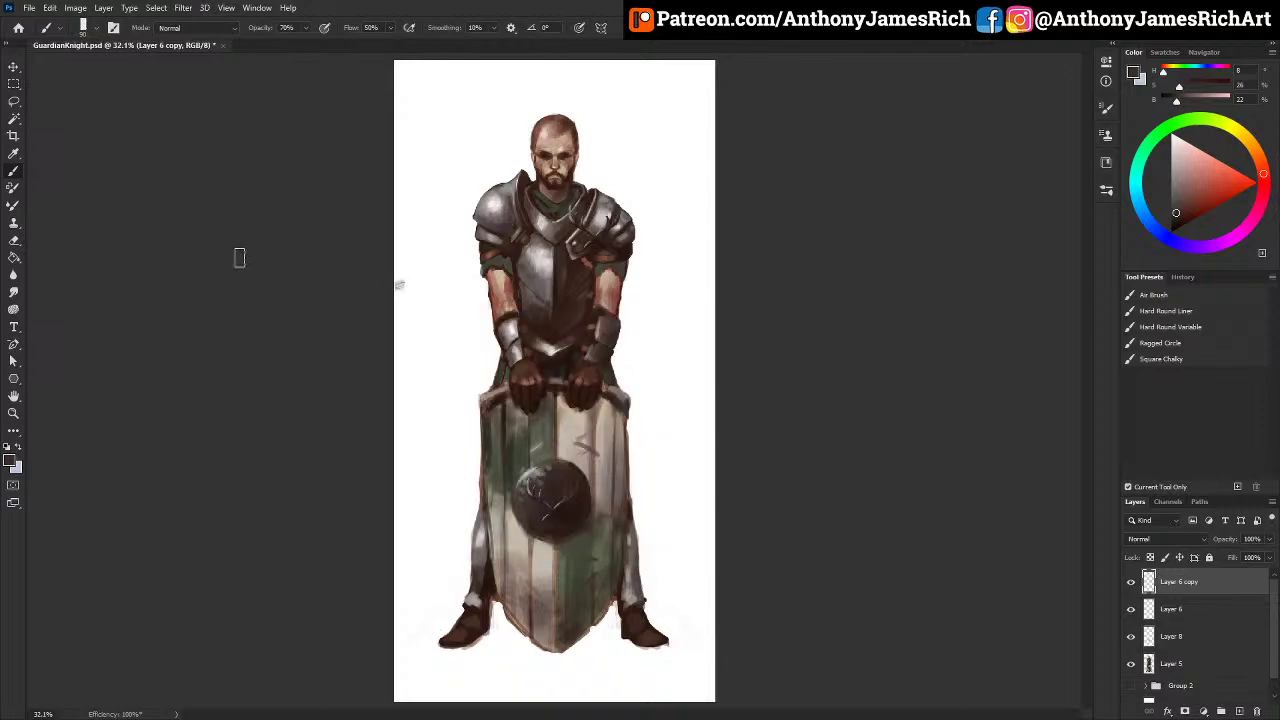
click(14, 67)
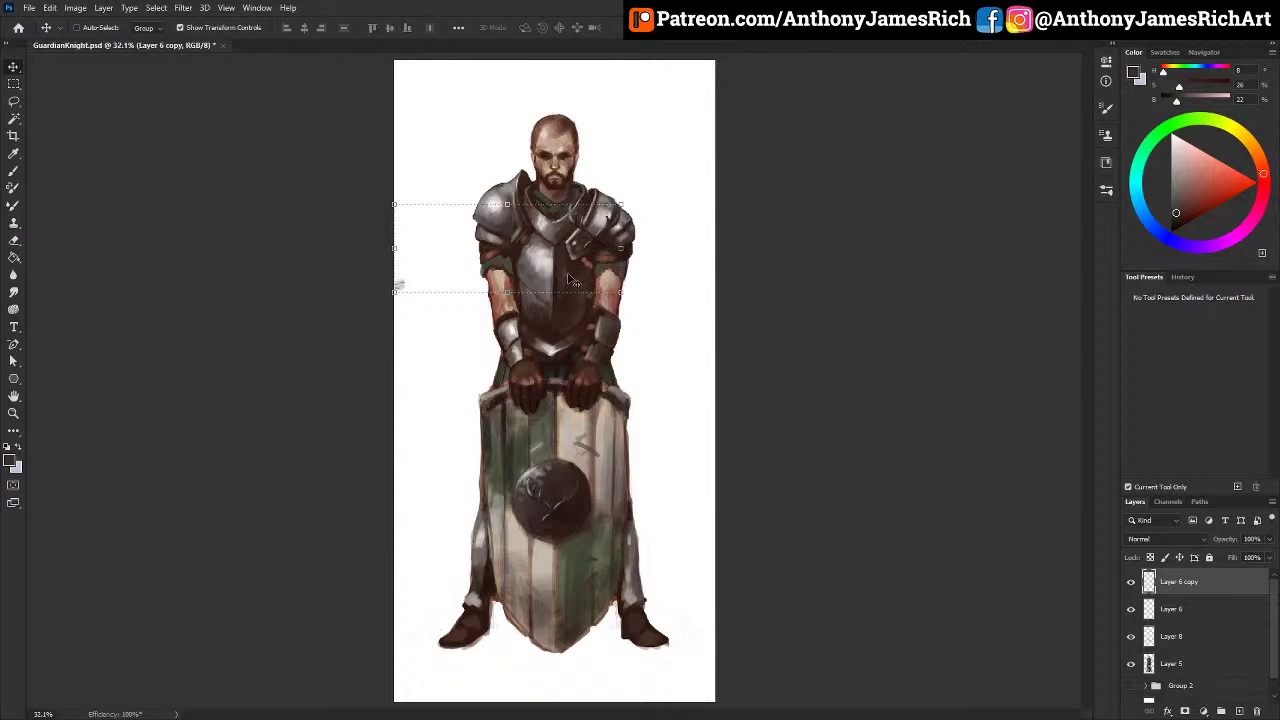
key(ctrl+z)
drag(597, 248, 558, 283)
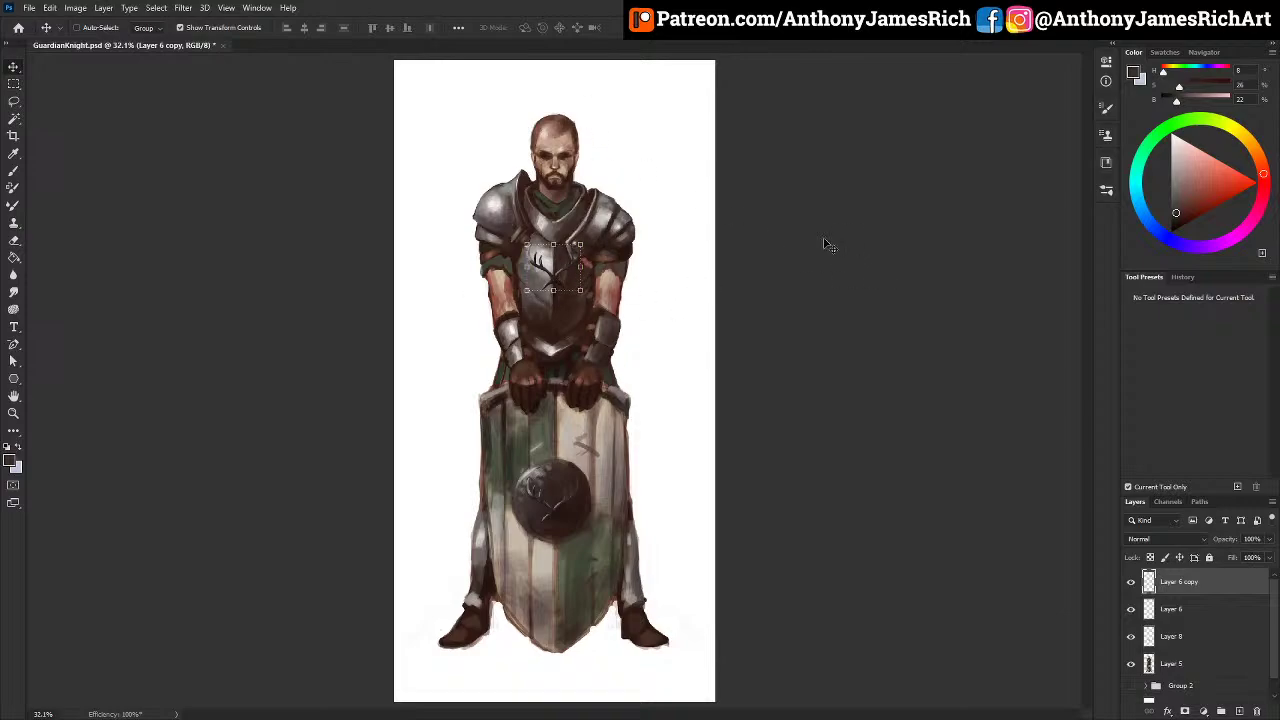
Step: Scale the breastplate emblem down to about 84% and centre it on the plate's vertical ridge
key(ctrl+1)
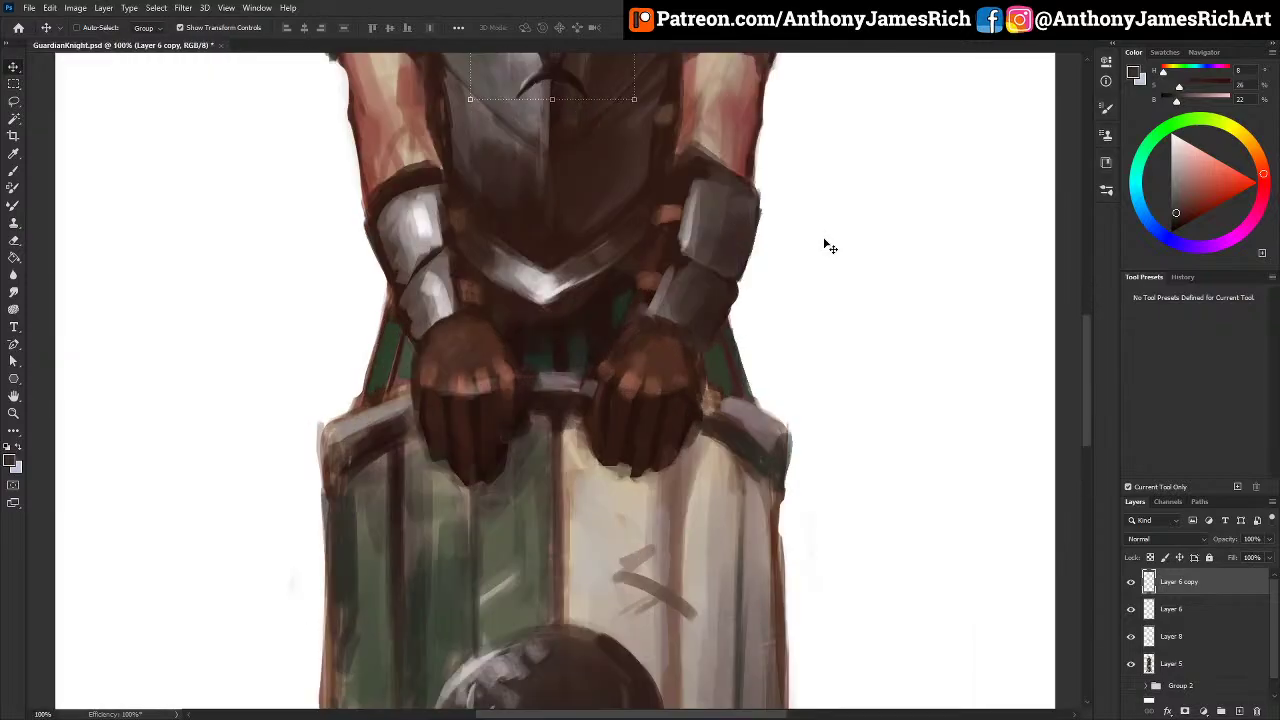
scroll(905, 233, up, 3)
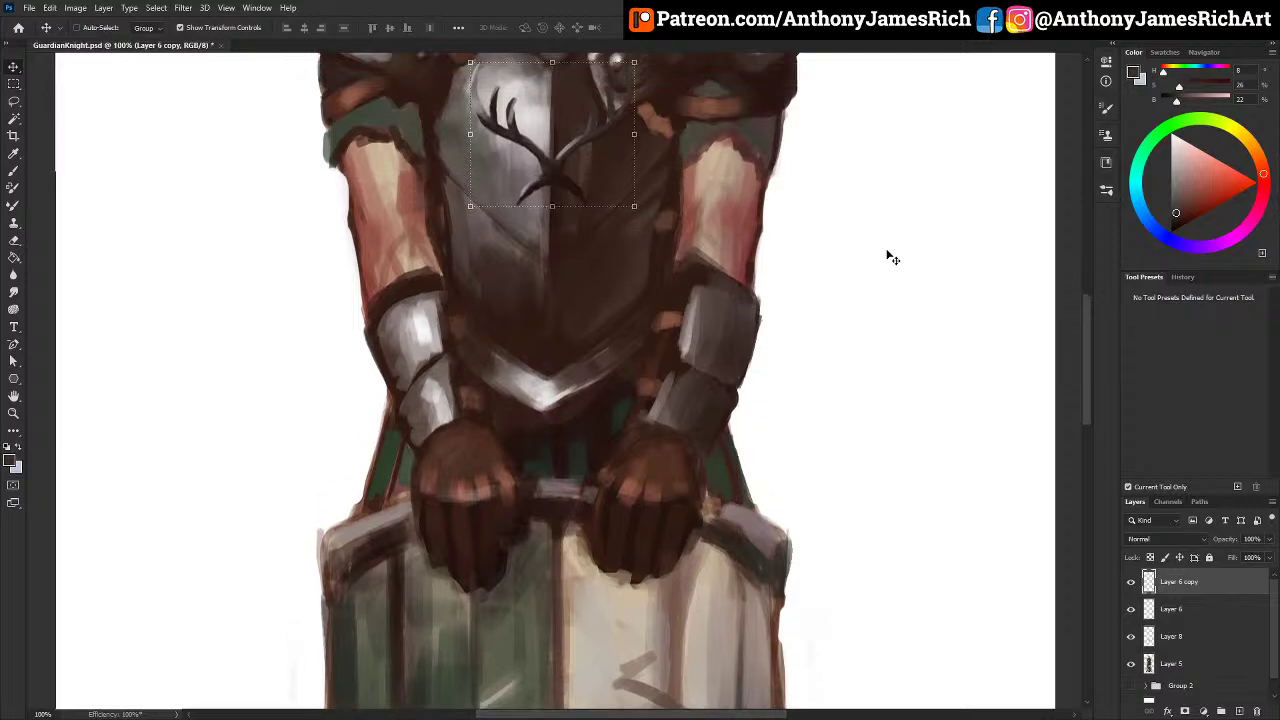
scroll(893, 258, up, 2)
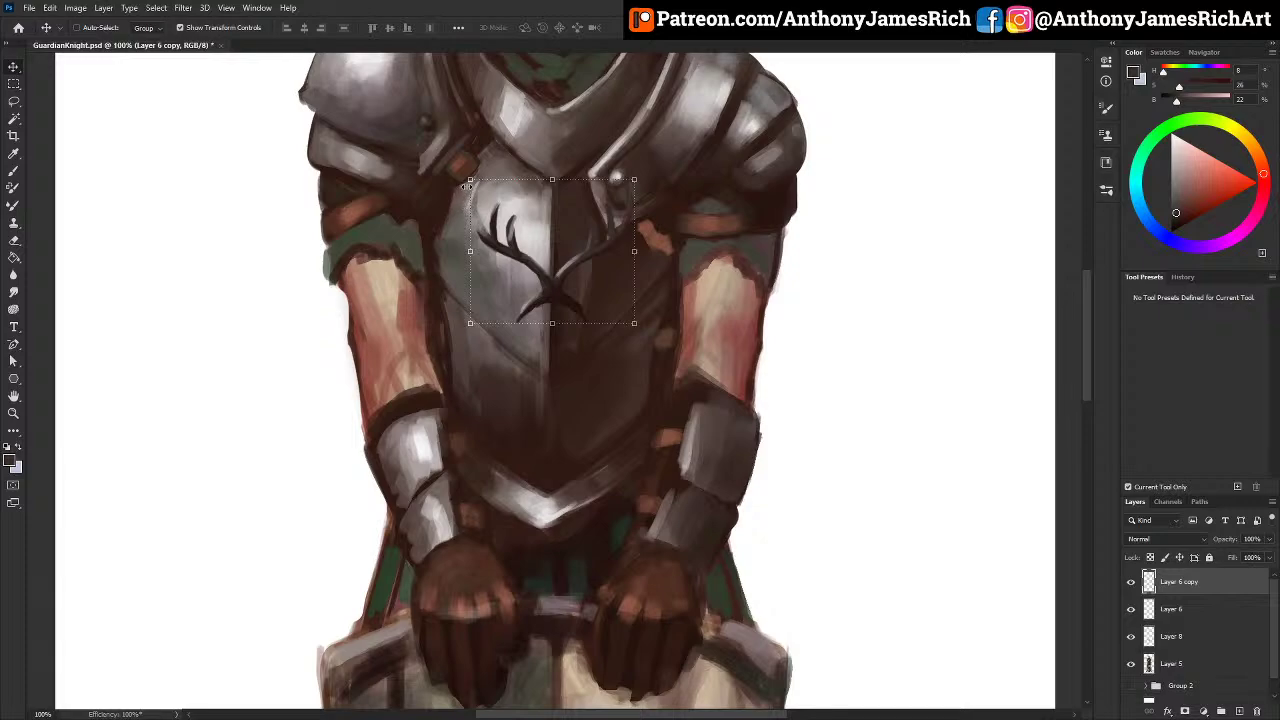
drag(468, 181, 494, 208)
drag(565, 288, 548, 297)
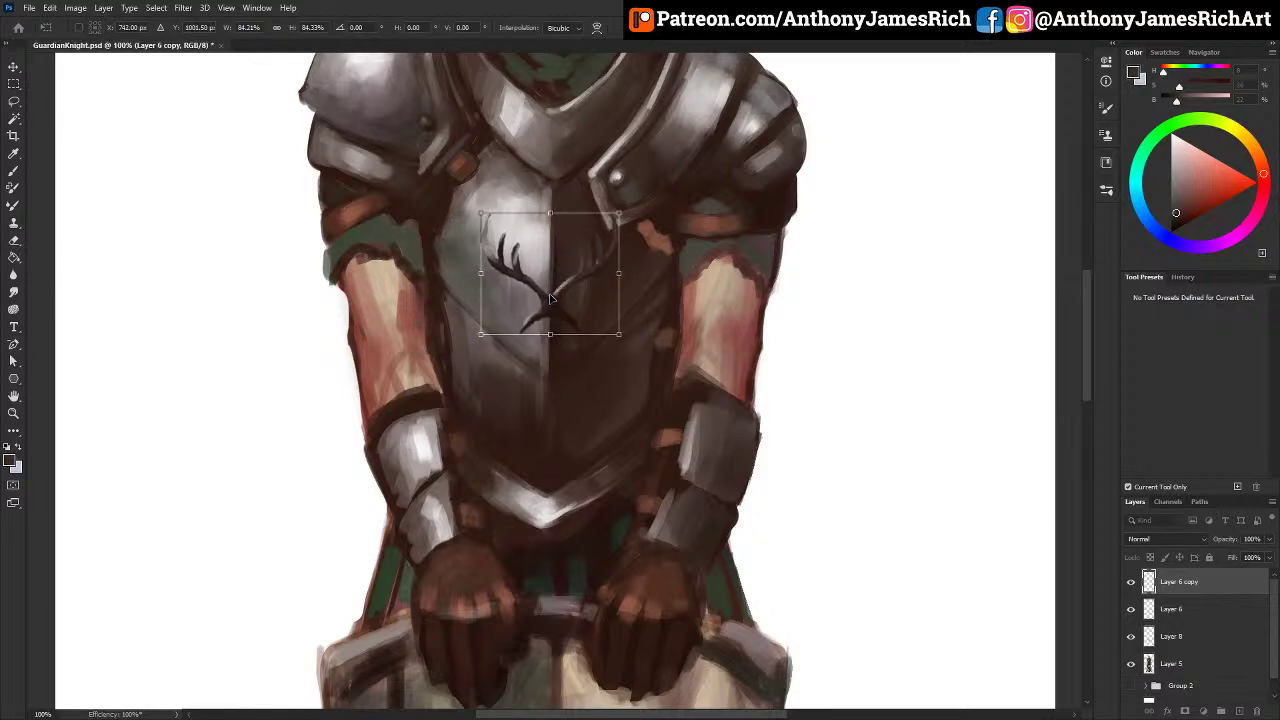
key(Return)
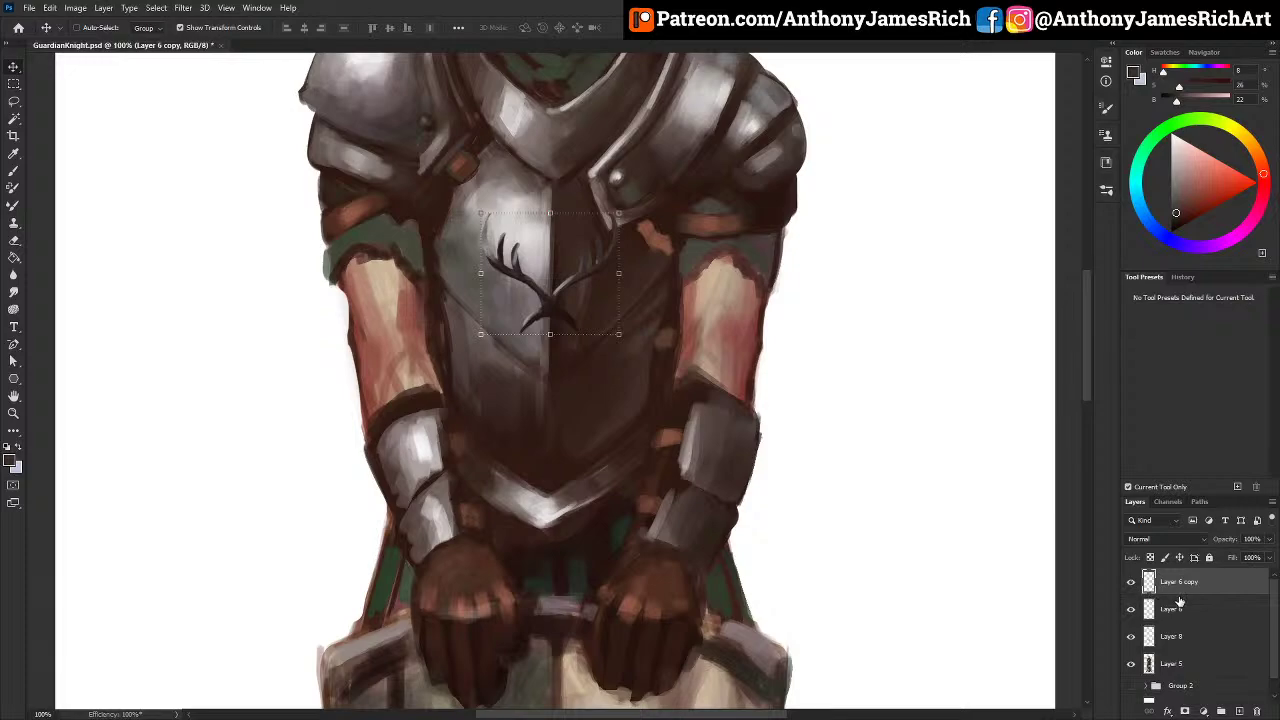
Step: Add a new layer above the emblem copy and clip it to the antlers with a clipping mask
click(1239, 711)
key(ctrl+d)
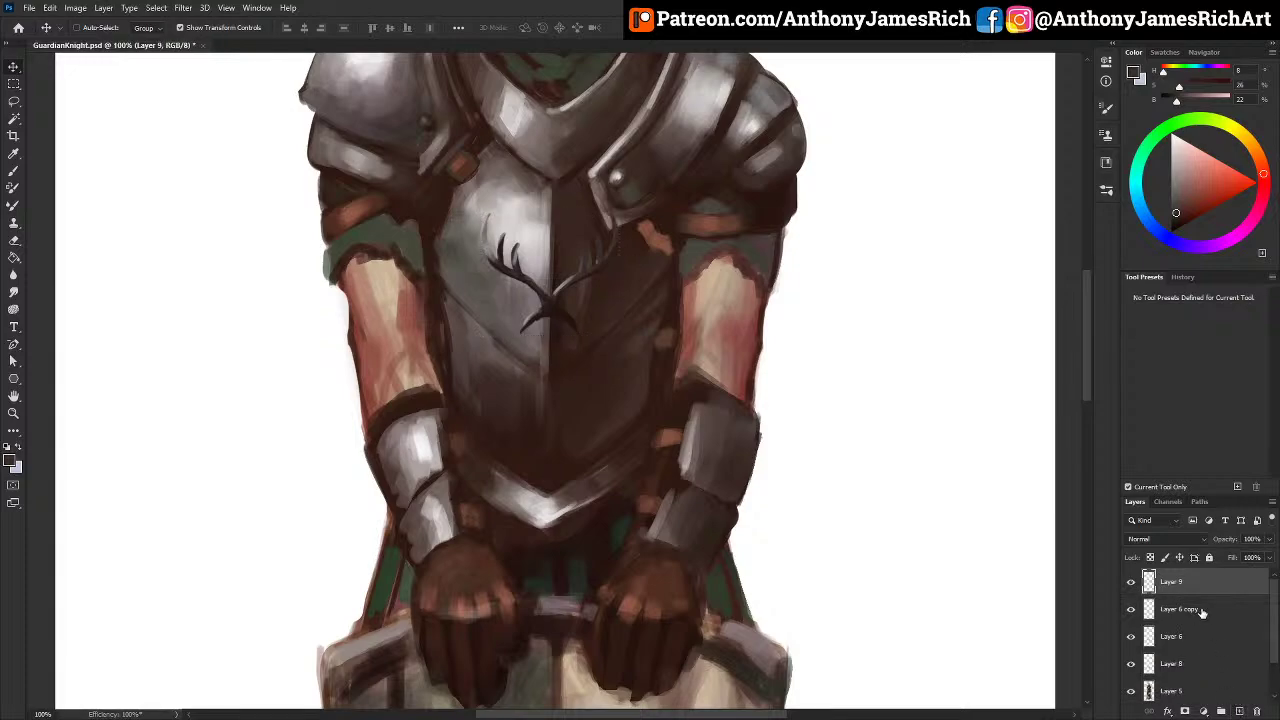
right_click(1193, 589)
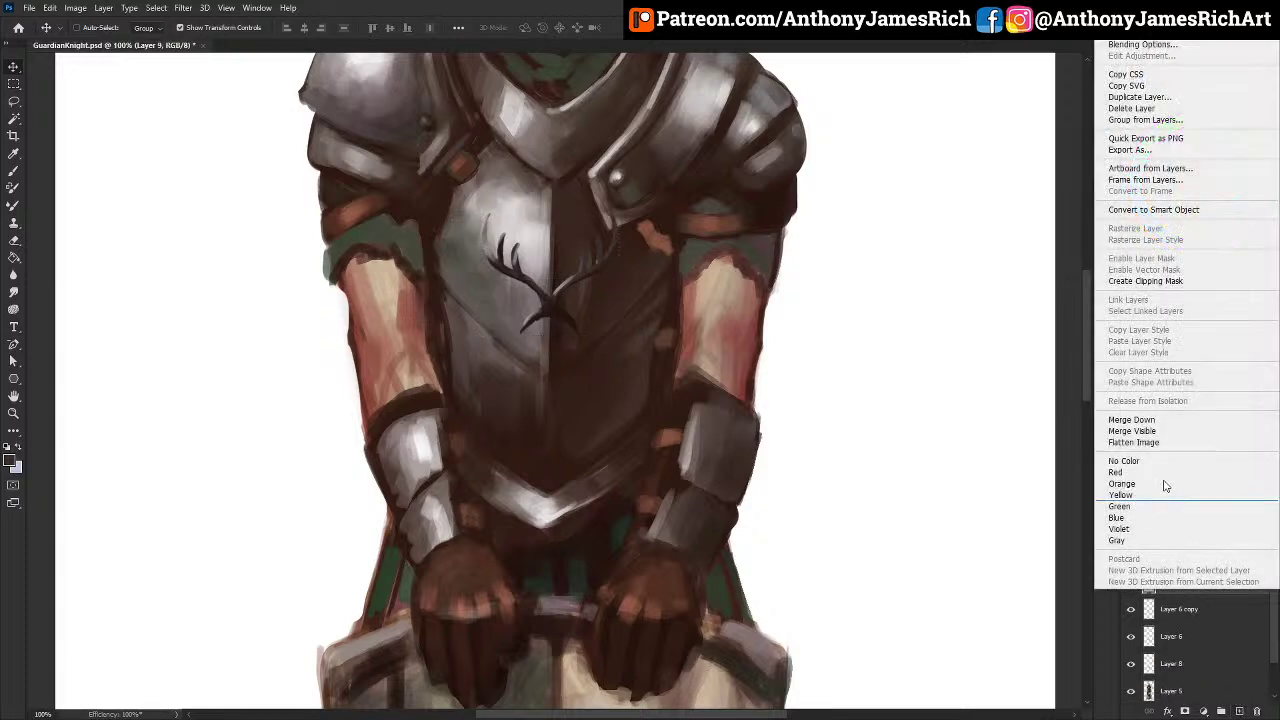
click(1147, 283)
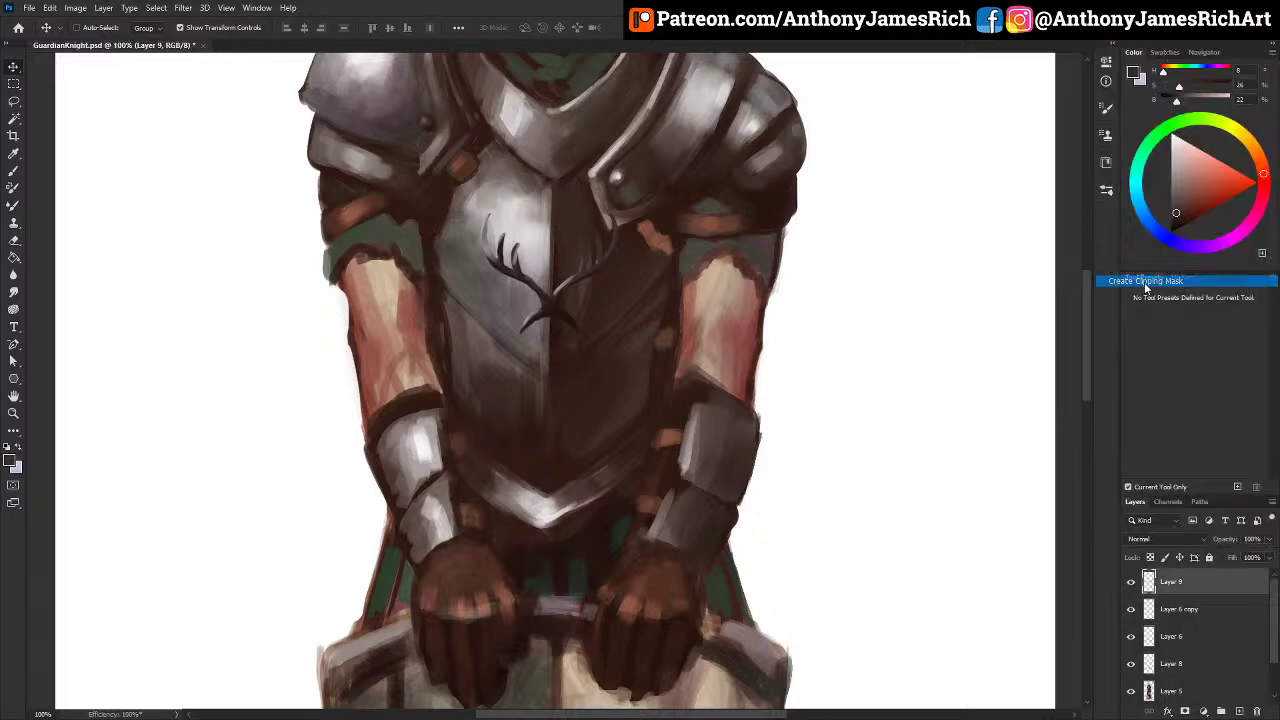
Step: Paint the breastplate antlers on the clipped layer with sampled dark brown on the shaded half and mid grey on the lit half
key(b)
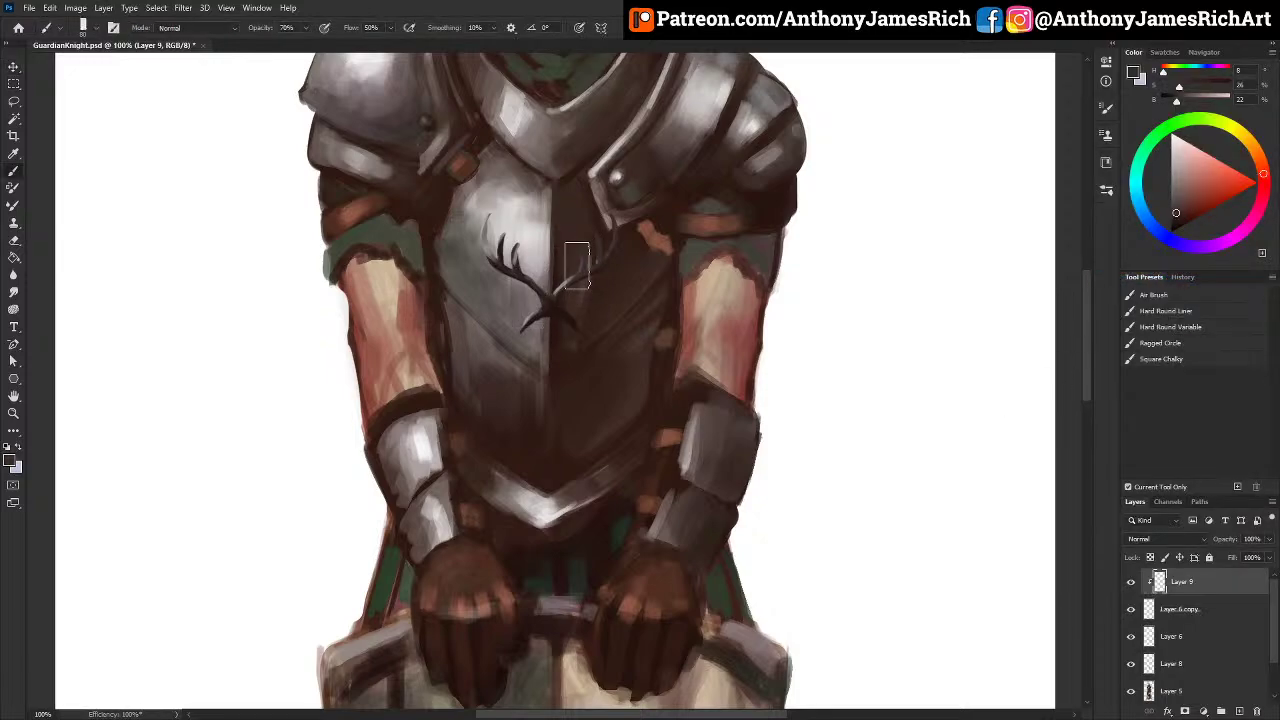
key(alt)
alt+click(566, 332)
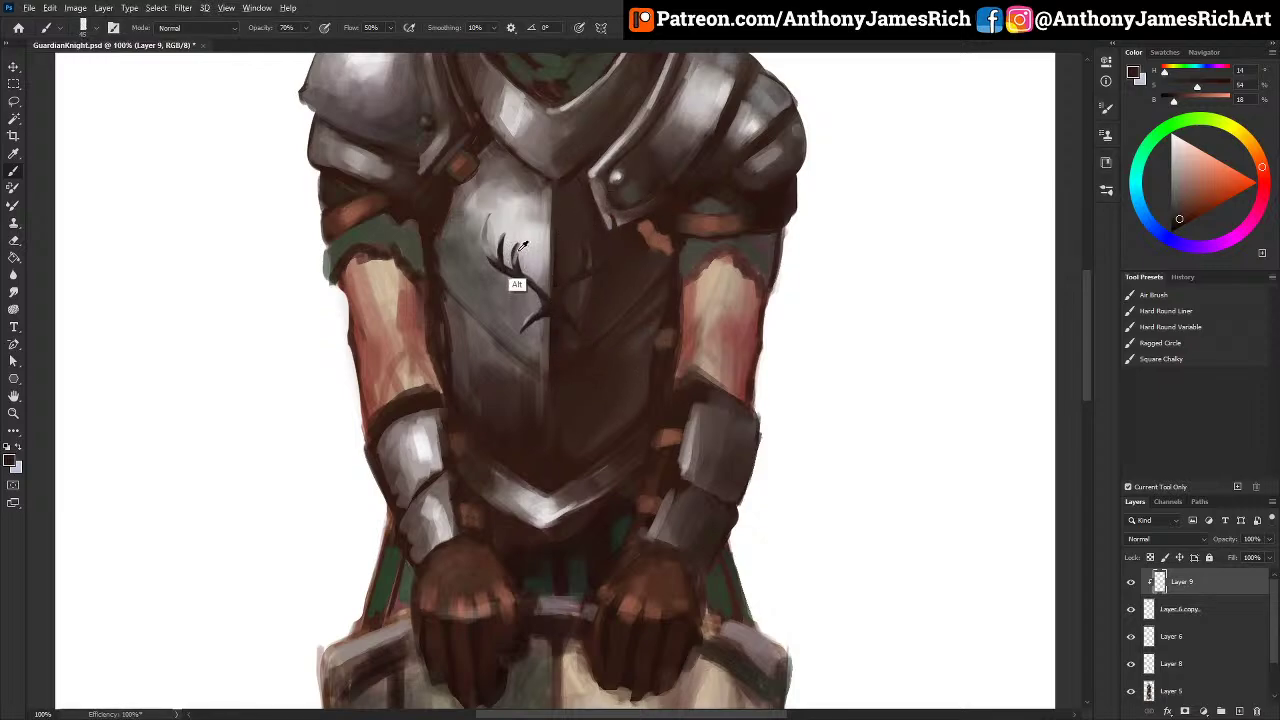
alt+click(500, 268)
mouse_move(506, 255)
mouse_down()
mouse_move(512, 240)
mouse_move(540, 320)
mouse_move(520, 248)
mouse_up()
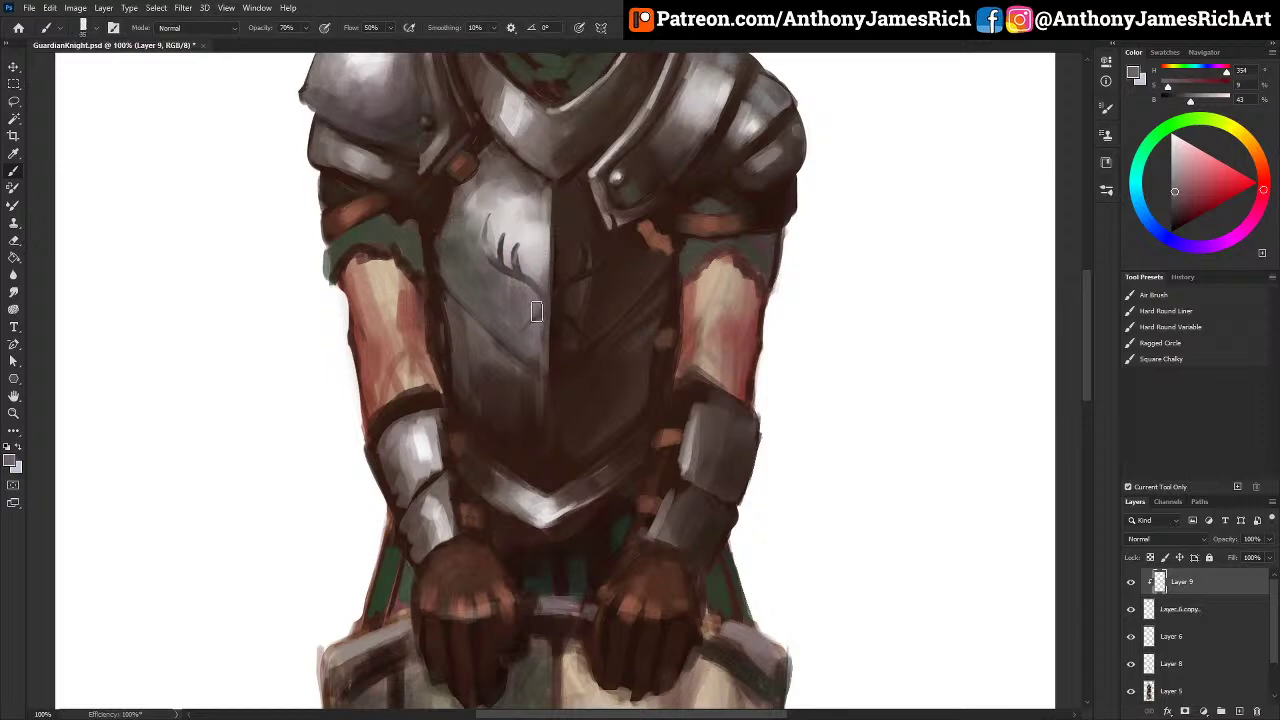
Step: Paint fine highlights along the antler on the lit half of the breastplate using a much smaller brush with sampled light grey and white
key([)
key([)
key([)
key([)
key([)
key([)
alt+click(529, 283)
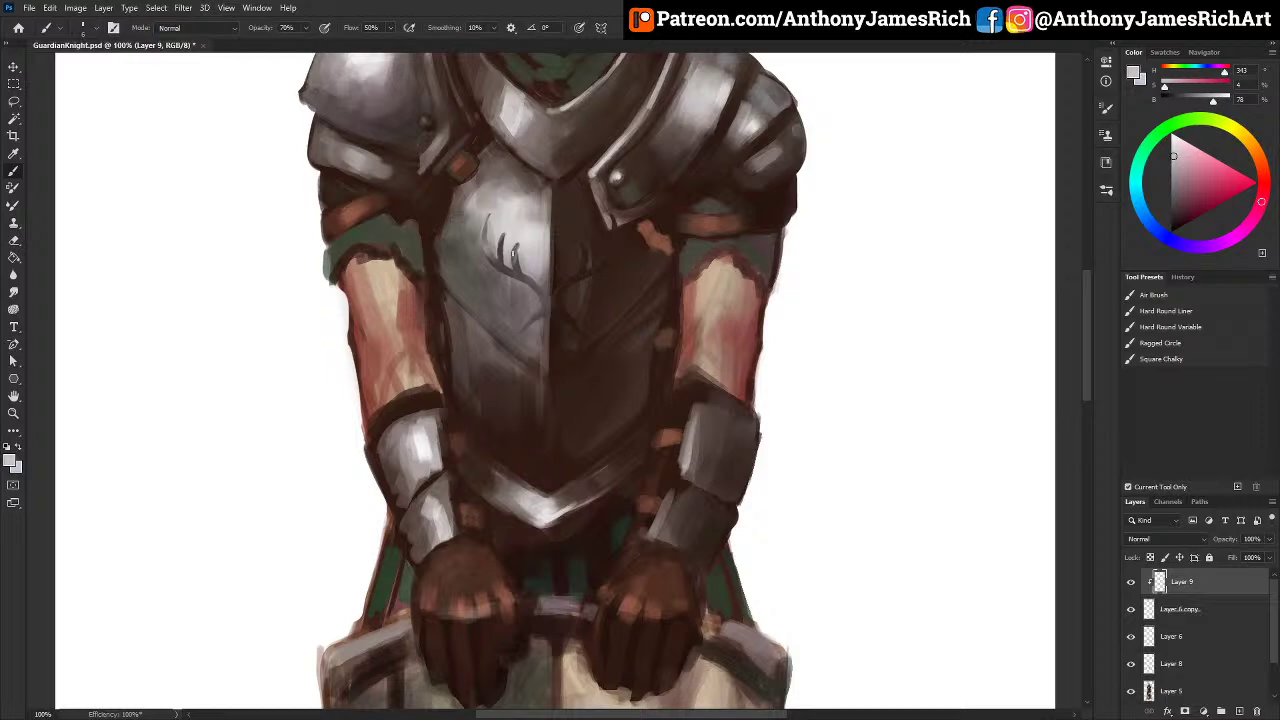
alt+click(344, 391)
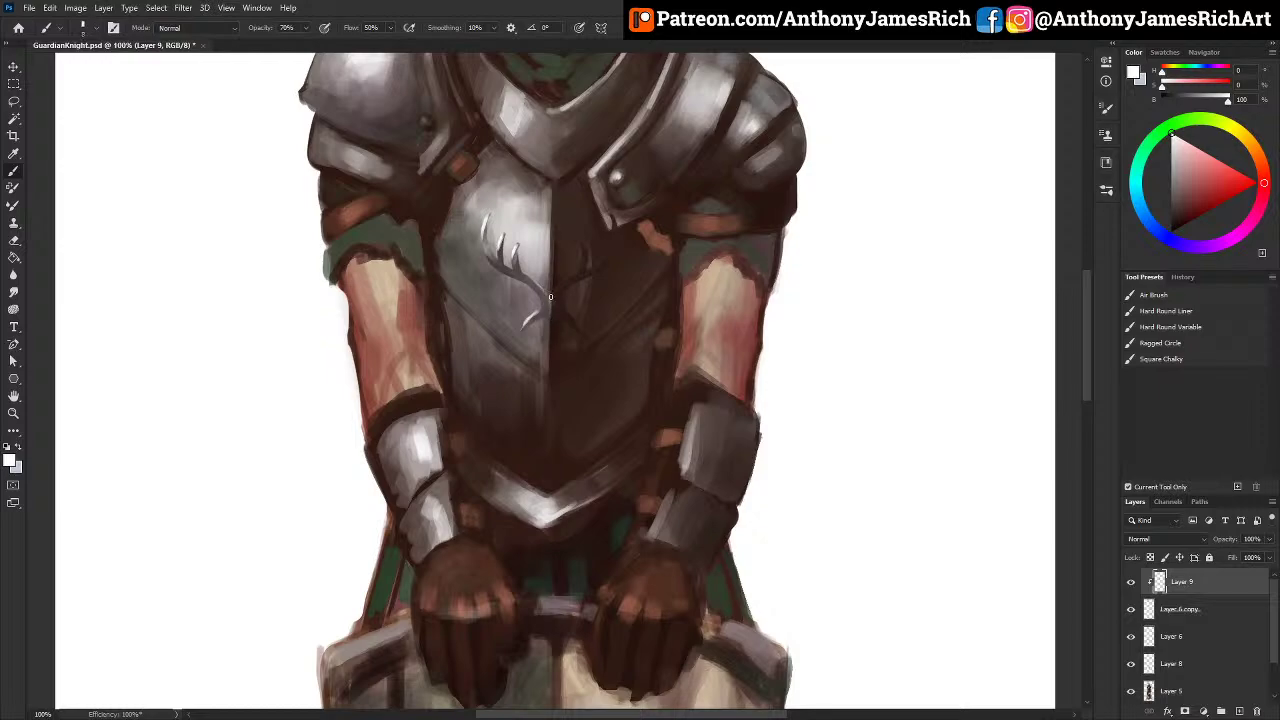
drag(550, 296, 550, 327)
key(])
drag(519, 275, 510, 250)
key(bracketleft)
key(bracketleft)
Step: Merge Layer 6 down into Layer 8, and merge that layer down into Layer 5
click(1169, 638)
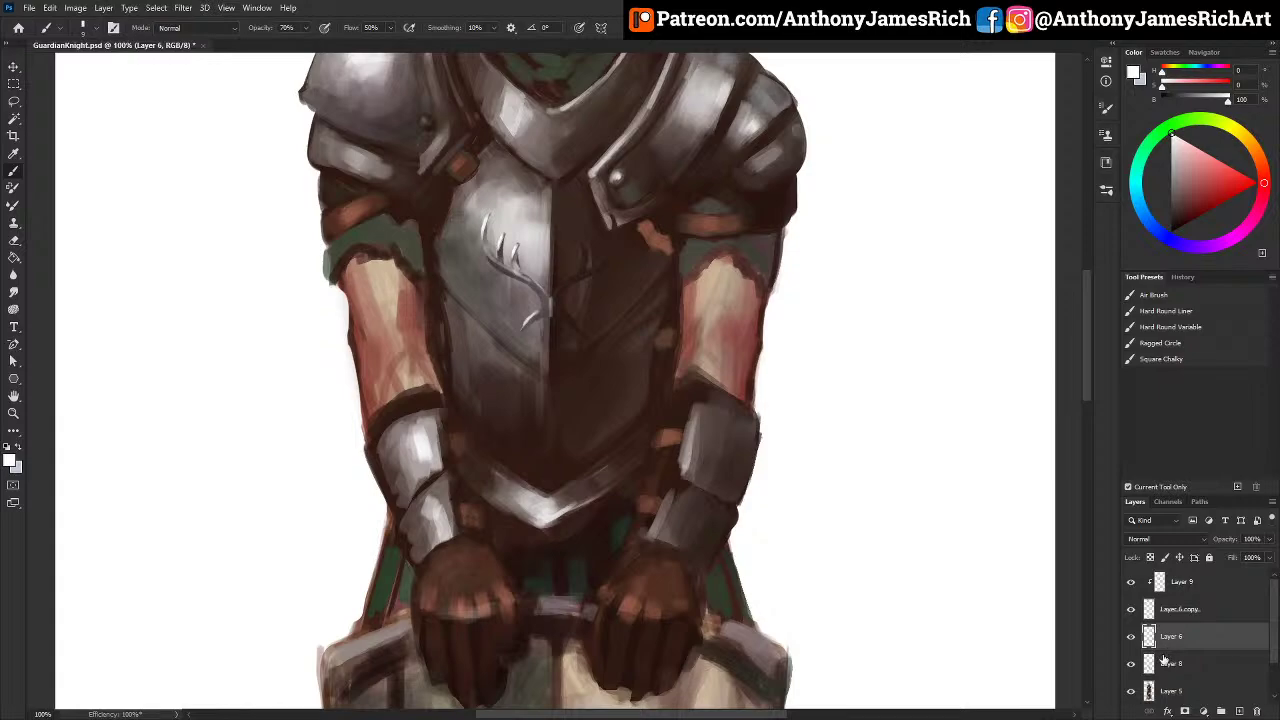
right_click(1170, 643)
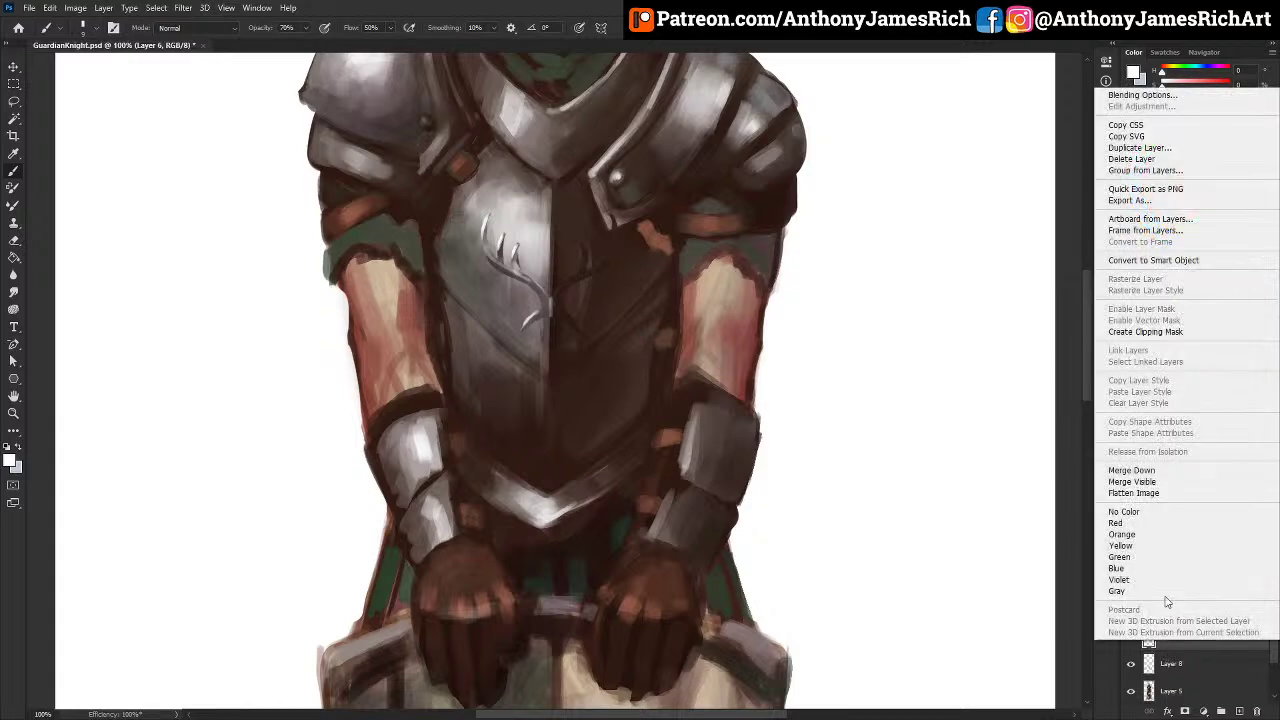
click(1150, 470)
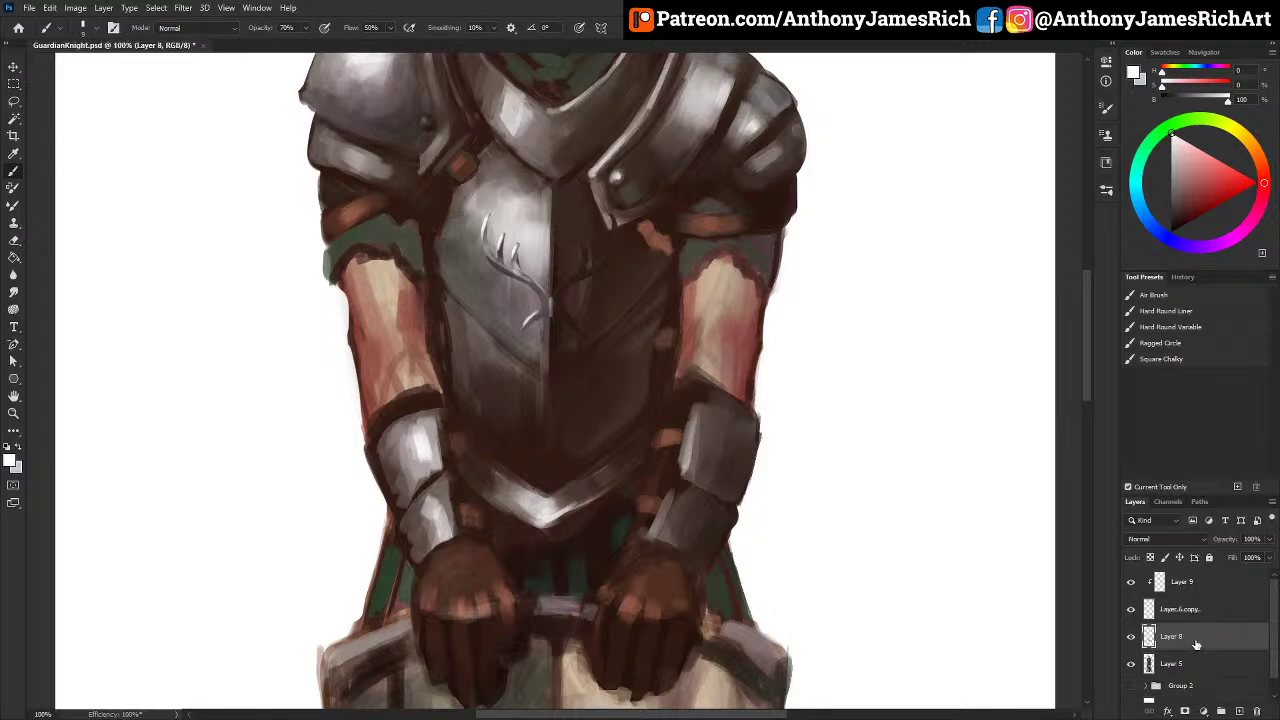
right_click(1196, 644)
click(1146, 470)
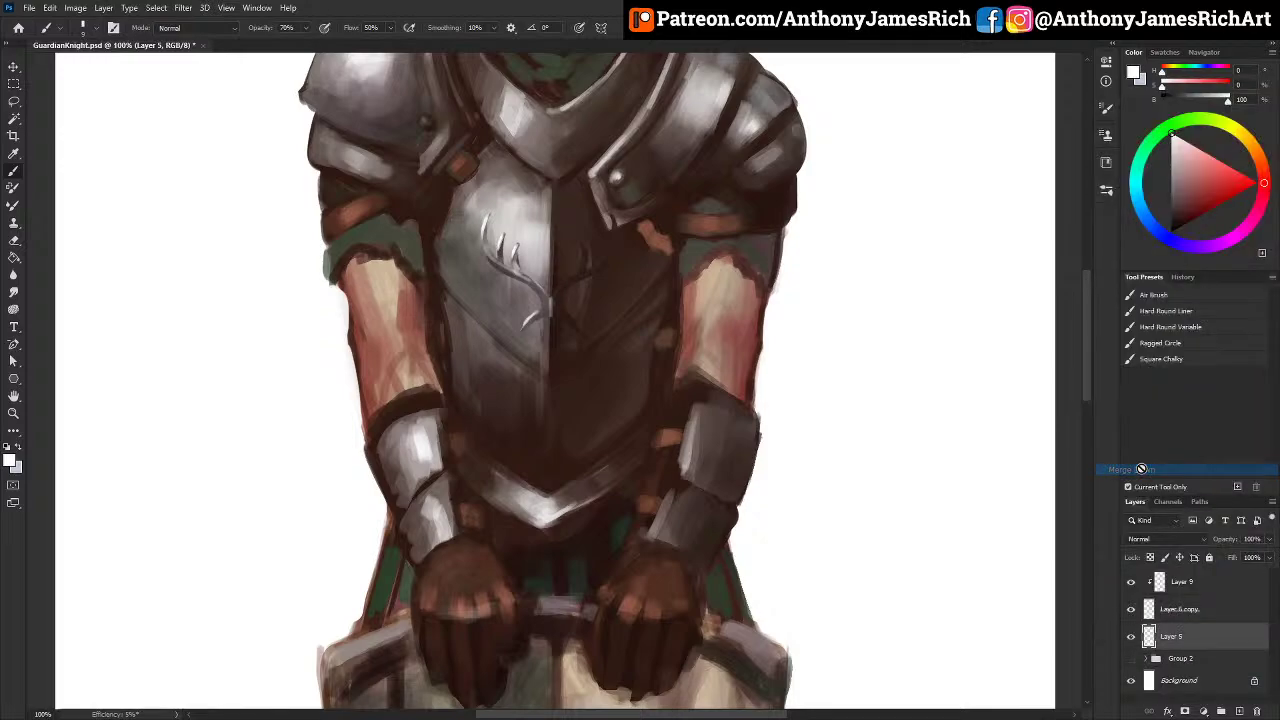
Step: Blend the breastplate's dark half and paint shadows beside the antler on Layer 5 with sampled dark browns and grey
click(1186, 610)
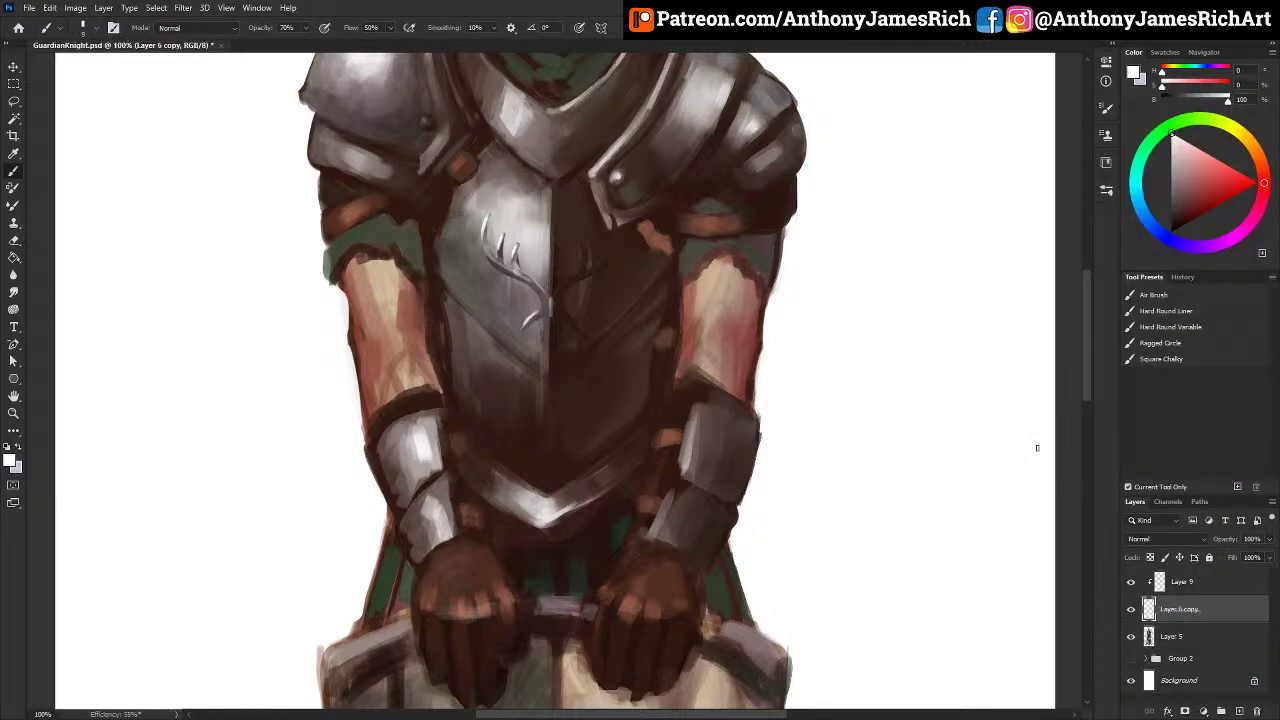
click(1186, 638)
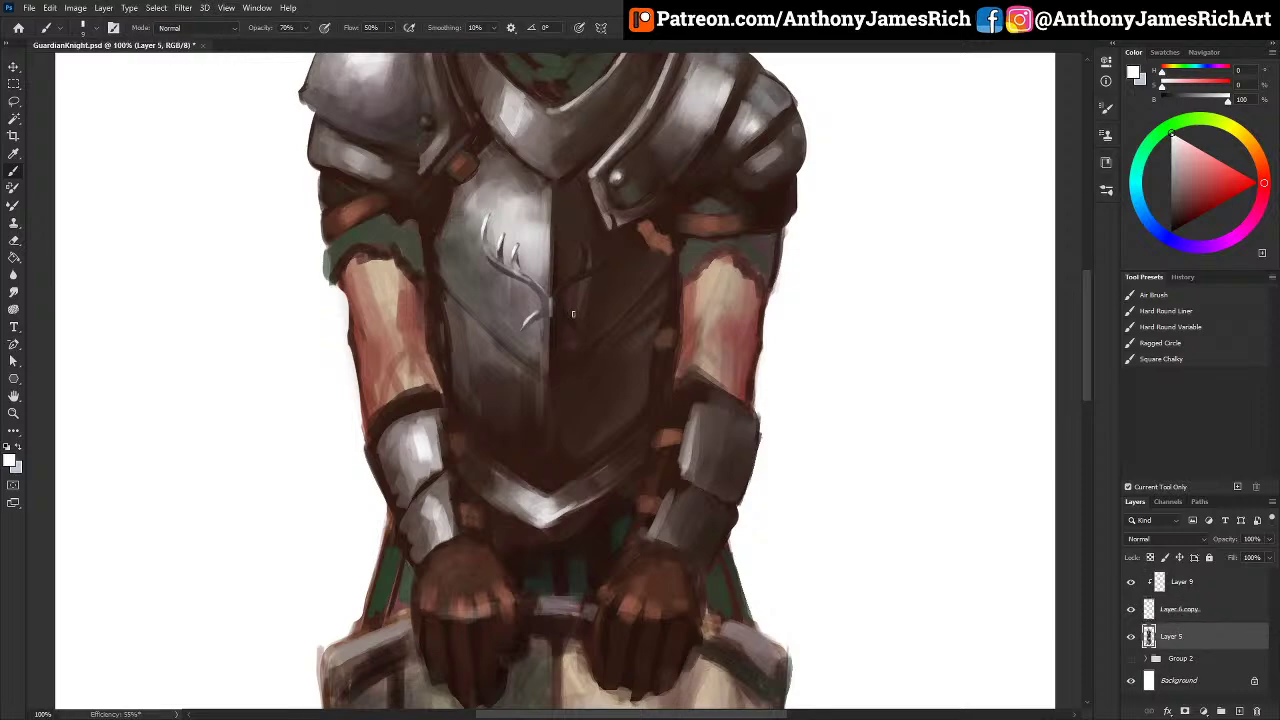
alt+click(560, 360)
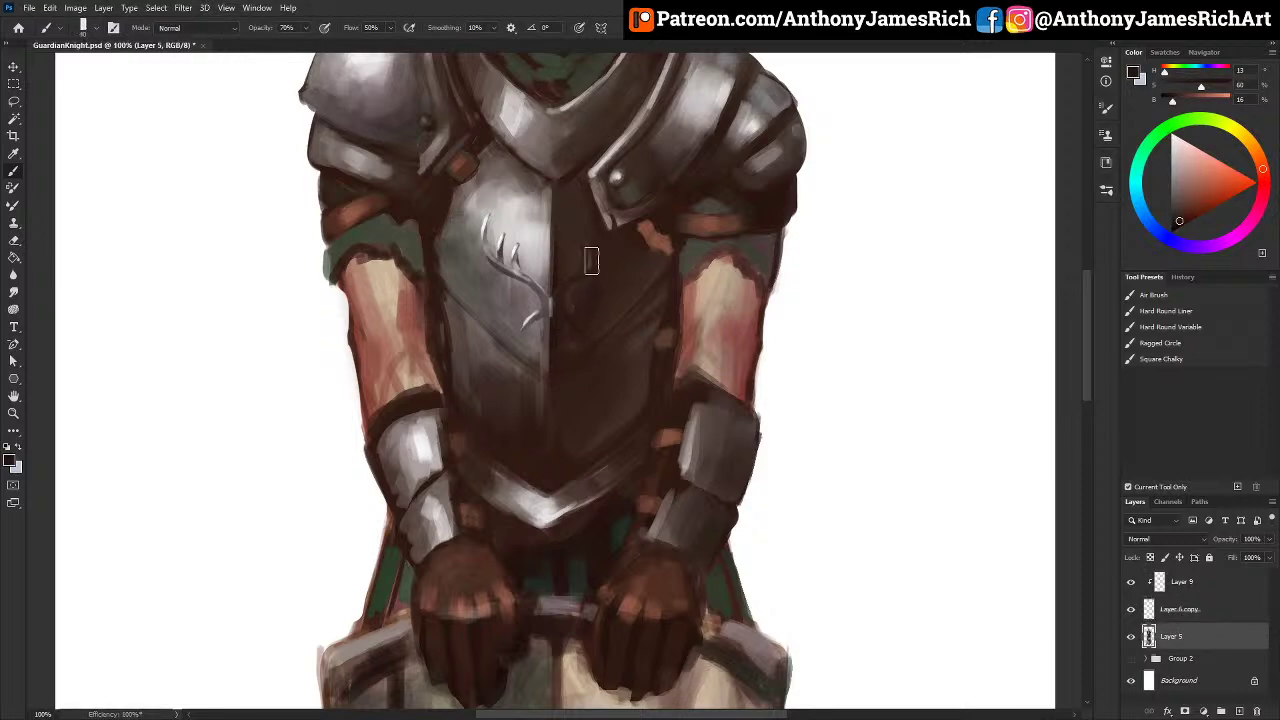
alt+click(590, 346)
alt+click(557, 358)
alt+click(547, 320)
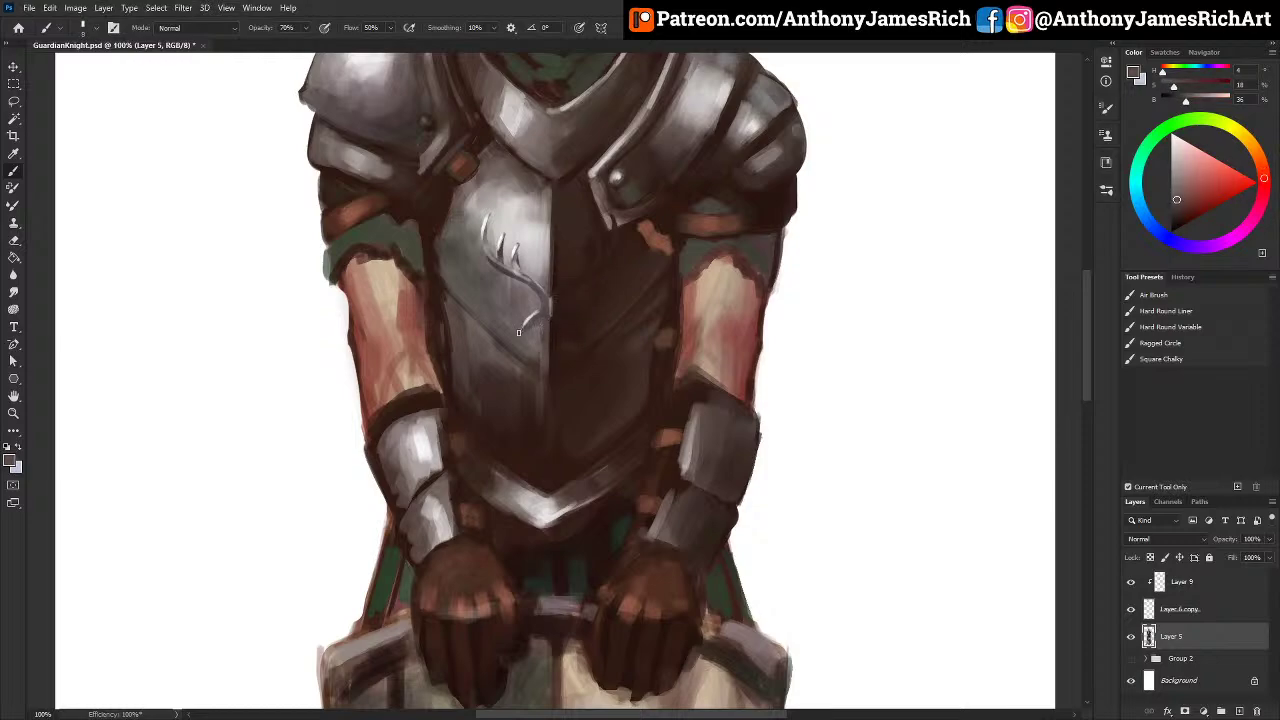
alt+click(552, 302)
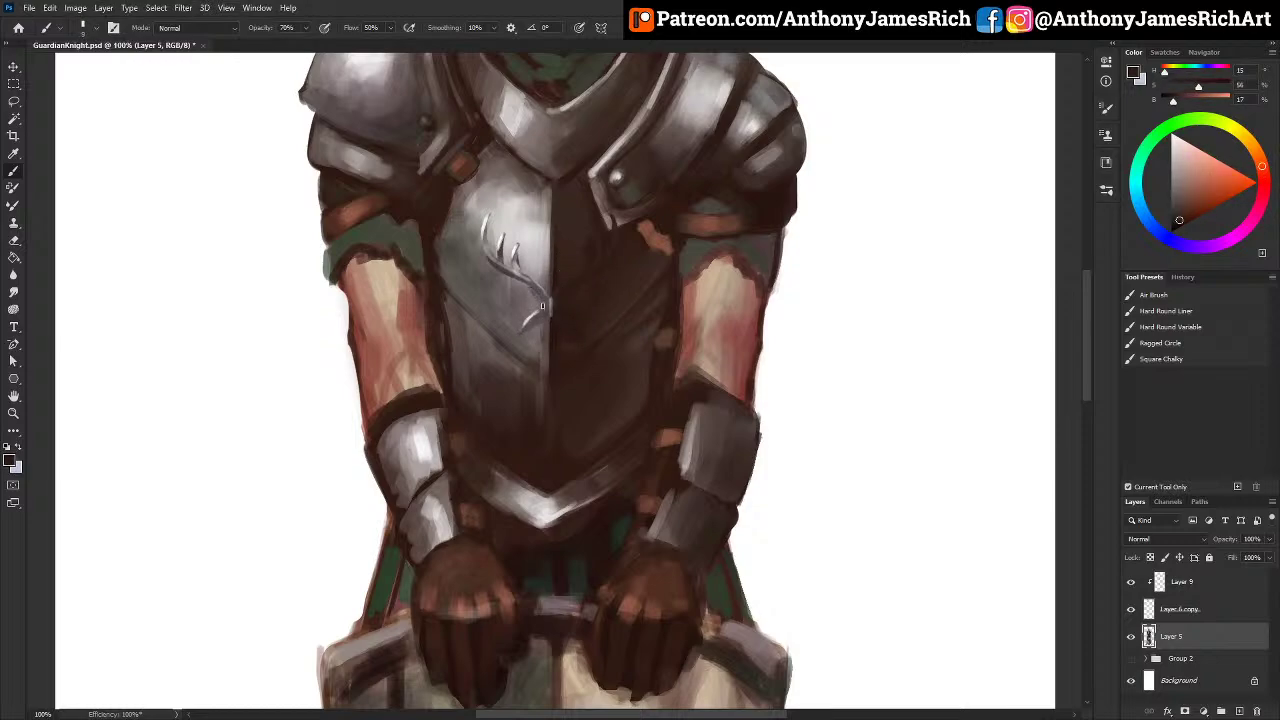
mouse_move(502, 236)
mouse_down()
mouse_move(504, 262)
mouse_move(488, 214)
mouse_move(507, 258)
mouse_up()
Step: Merge the clipped Layer 9 into the emblem copy, and merge the emblem copy down into Layer 5
click(1181, 616)
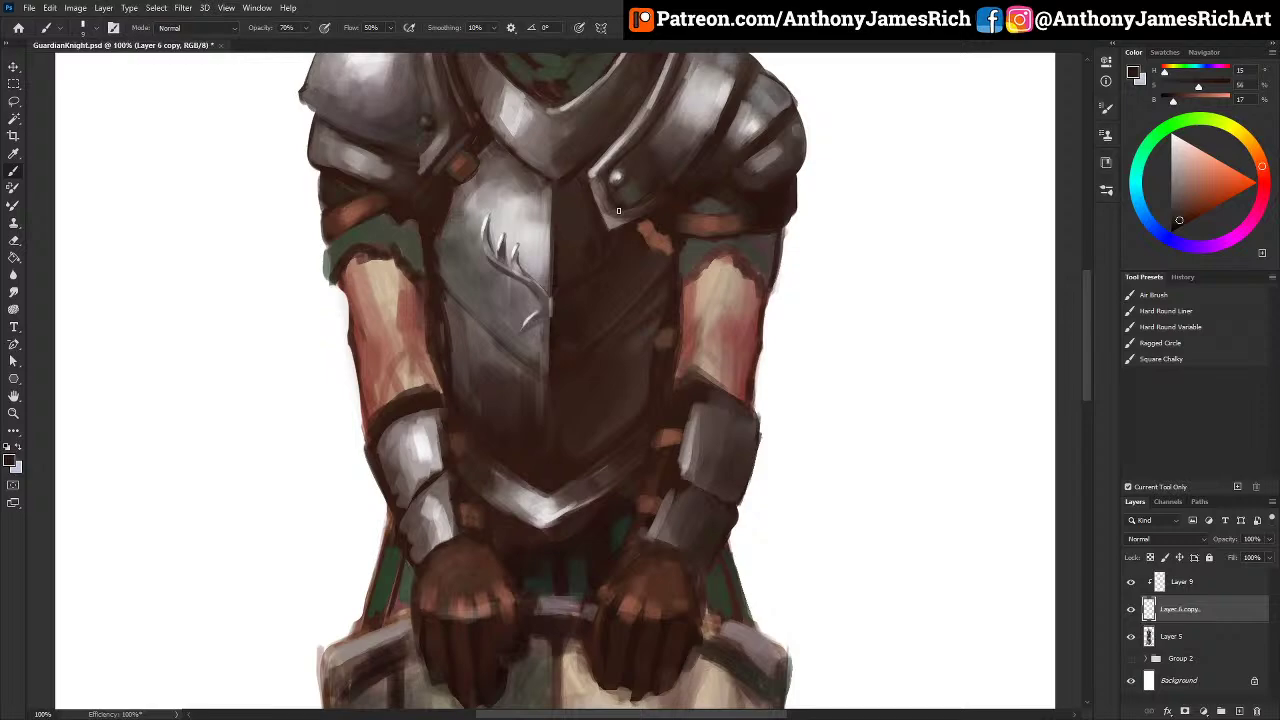
click(1180, 584)
right_click(1180, 584)
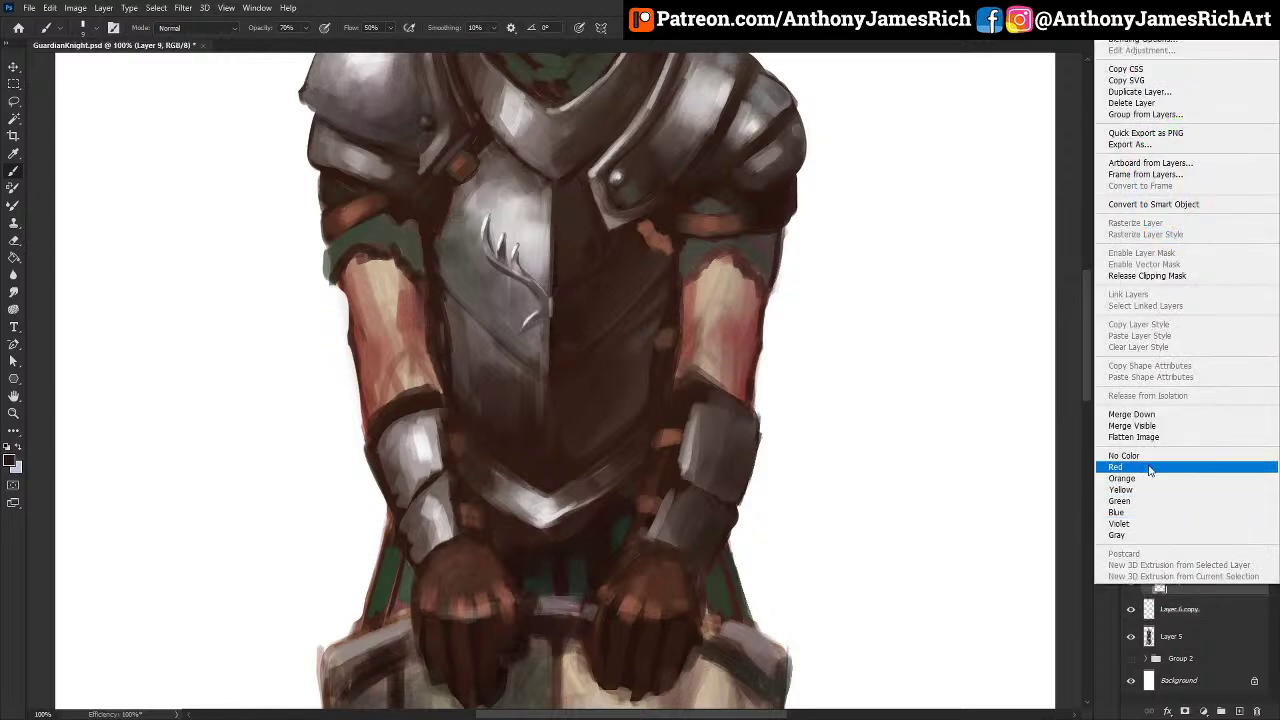
click(1140, 414)
right_click(1185, 583)
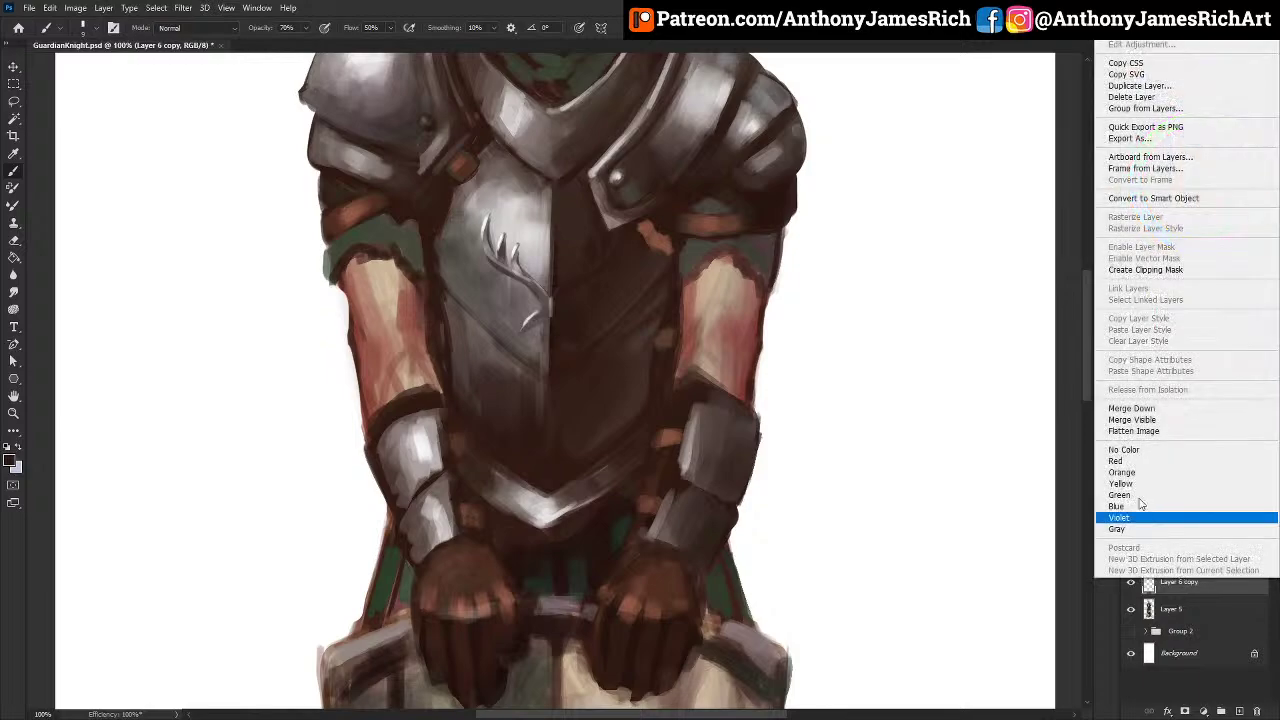
click(1135, 411)
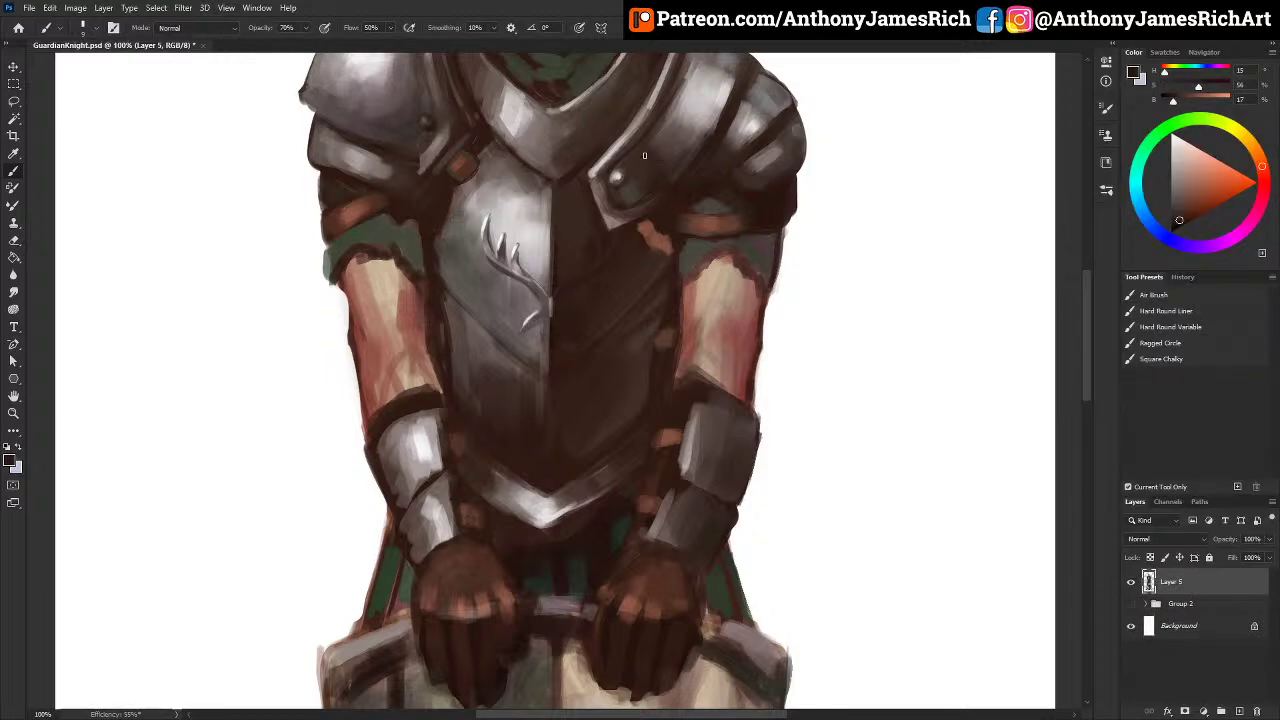
Step: Refine the riveted shoulder plate on the knight's shadowed side using sampled dark browns and greys, plus light grey on its upper band
alt+click(607, 172)
key(bracketright)
mouse_move(600, 176)
mouse_down()
mouse_move(611, 226)
mouse_move(634, 210)
mouse_up()
key(bracketright)
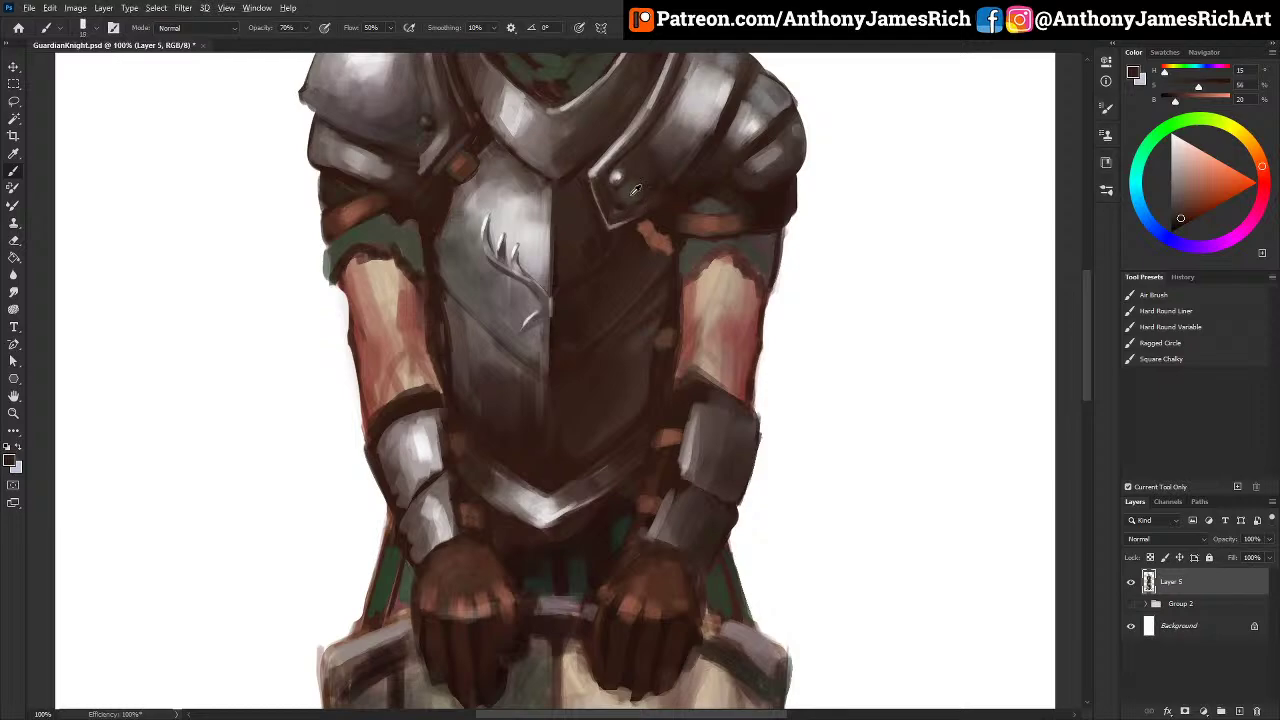
alt+click(634, 191)
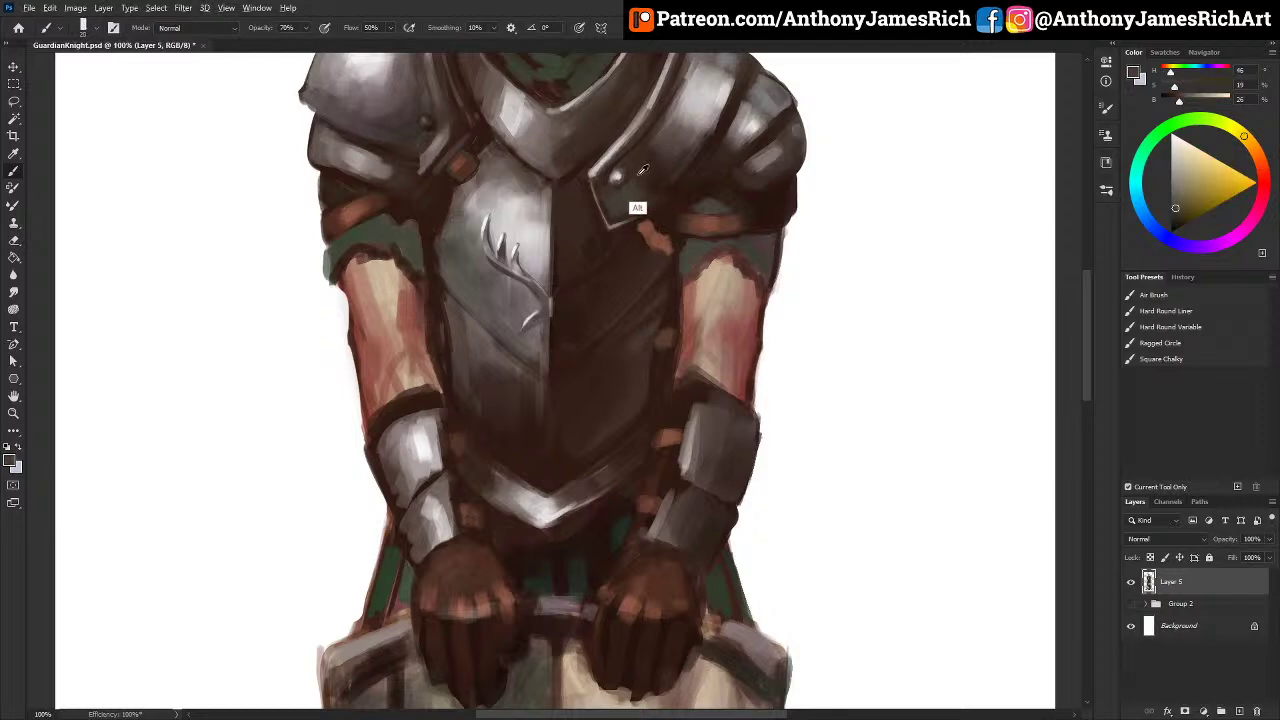
alt+click(638, 176)
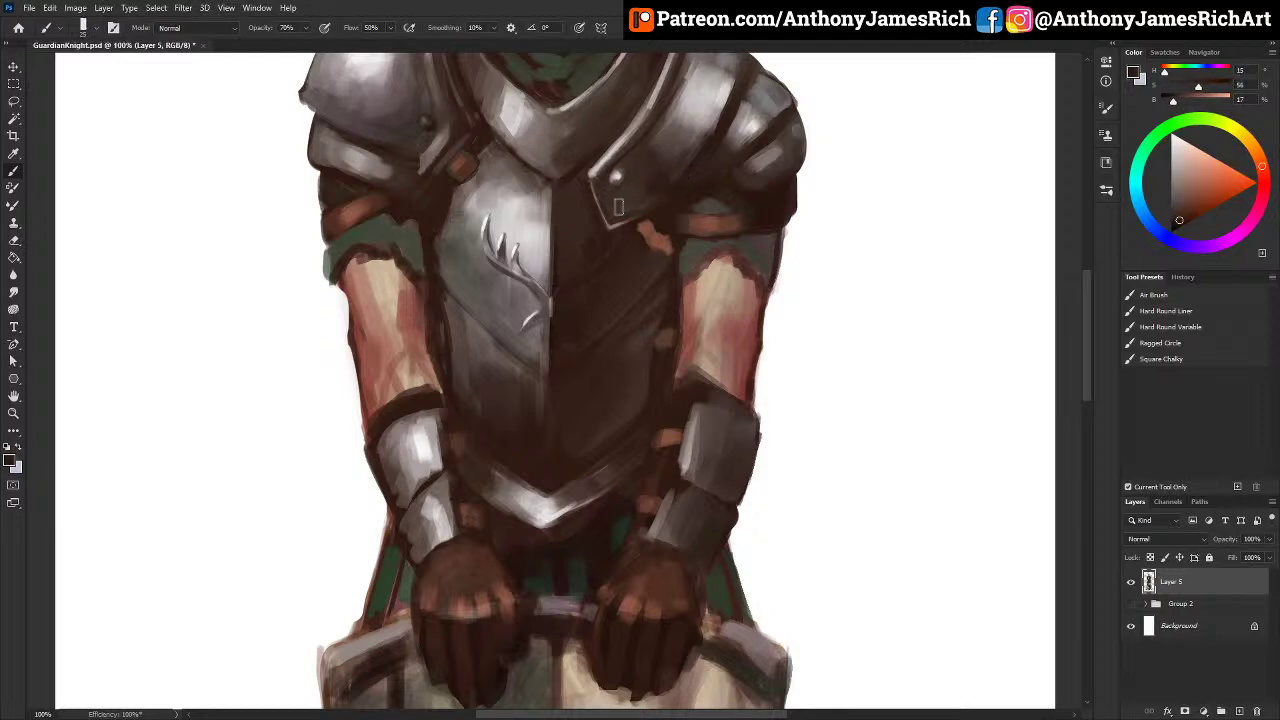
alt+click(666, 208)
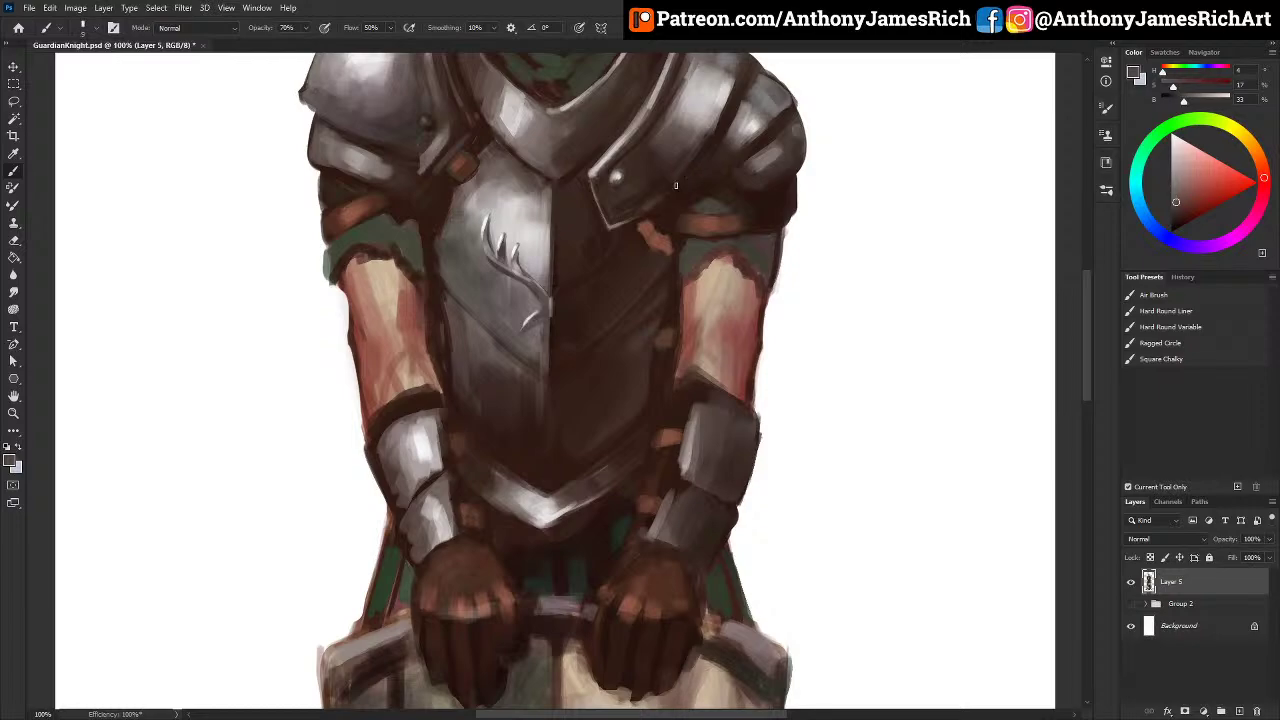
alt+click(712, 116)
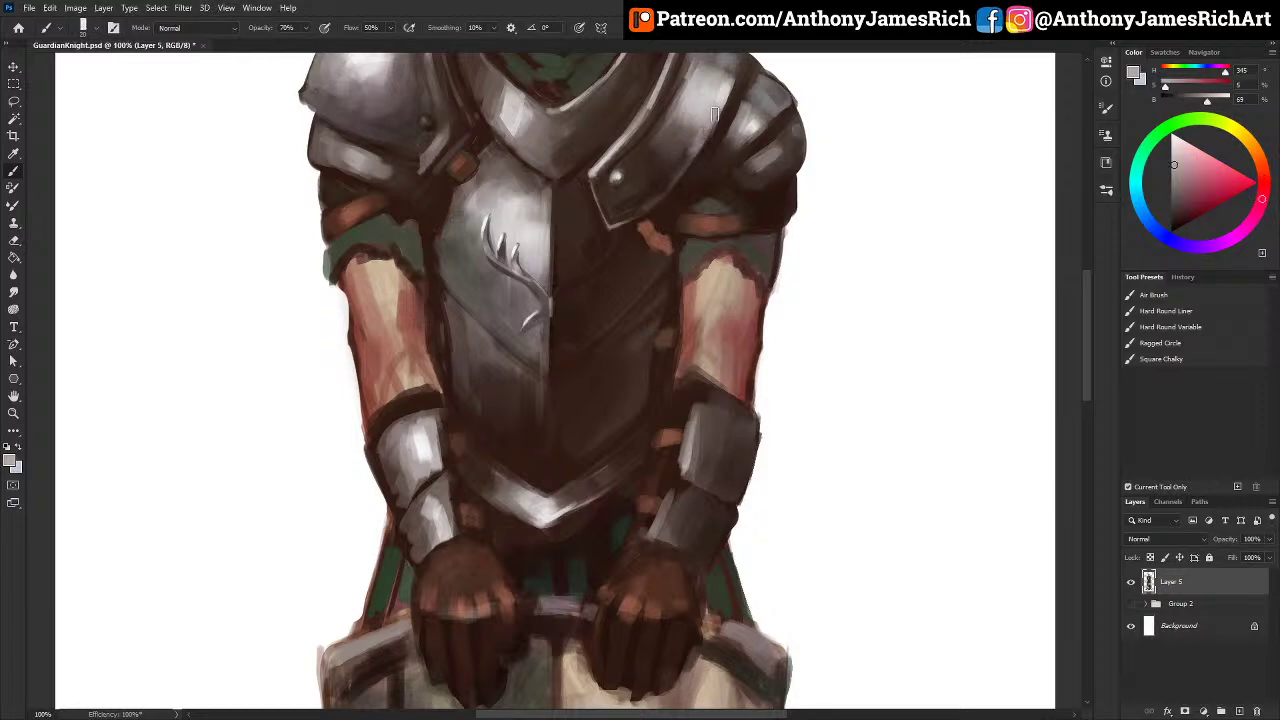
Step: Darken the lower greave beside the shield on the knight's lit side with sampled dark browns, and sample the background white
key(ctrl+0)
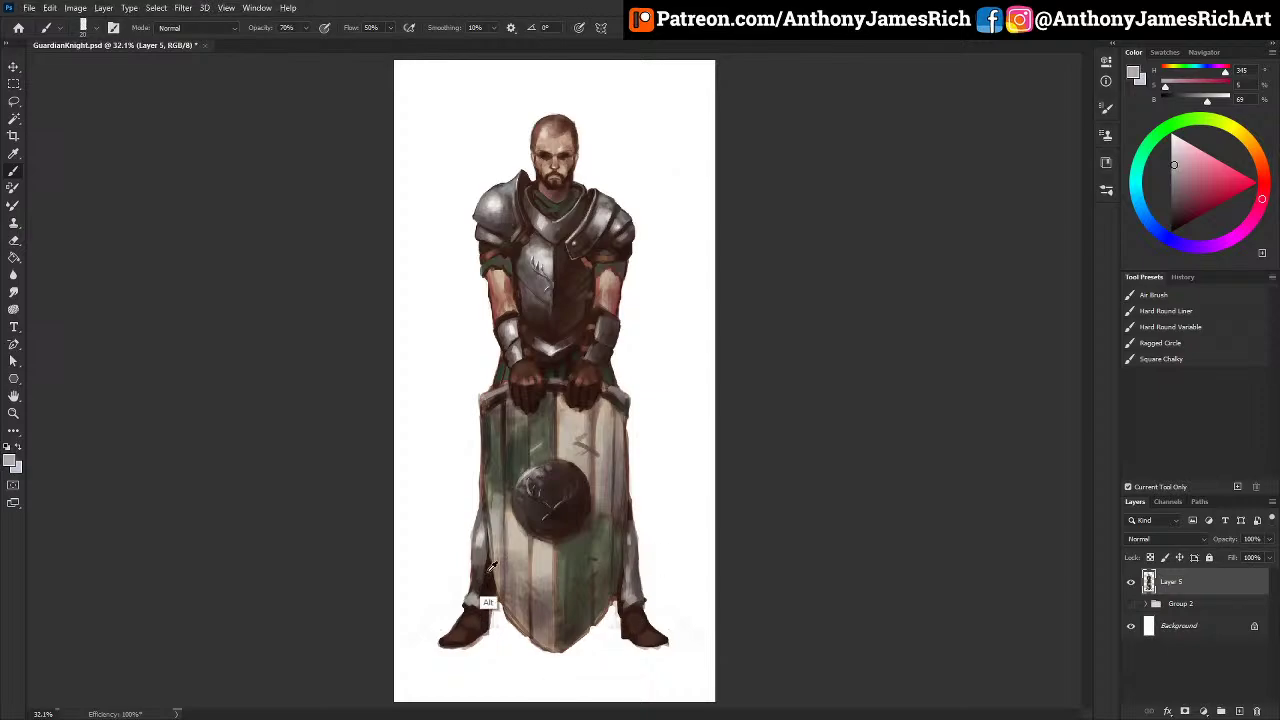
alt+click(540, 323)
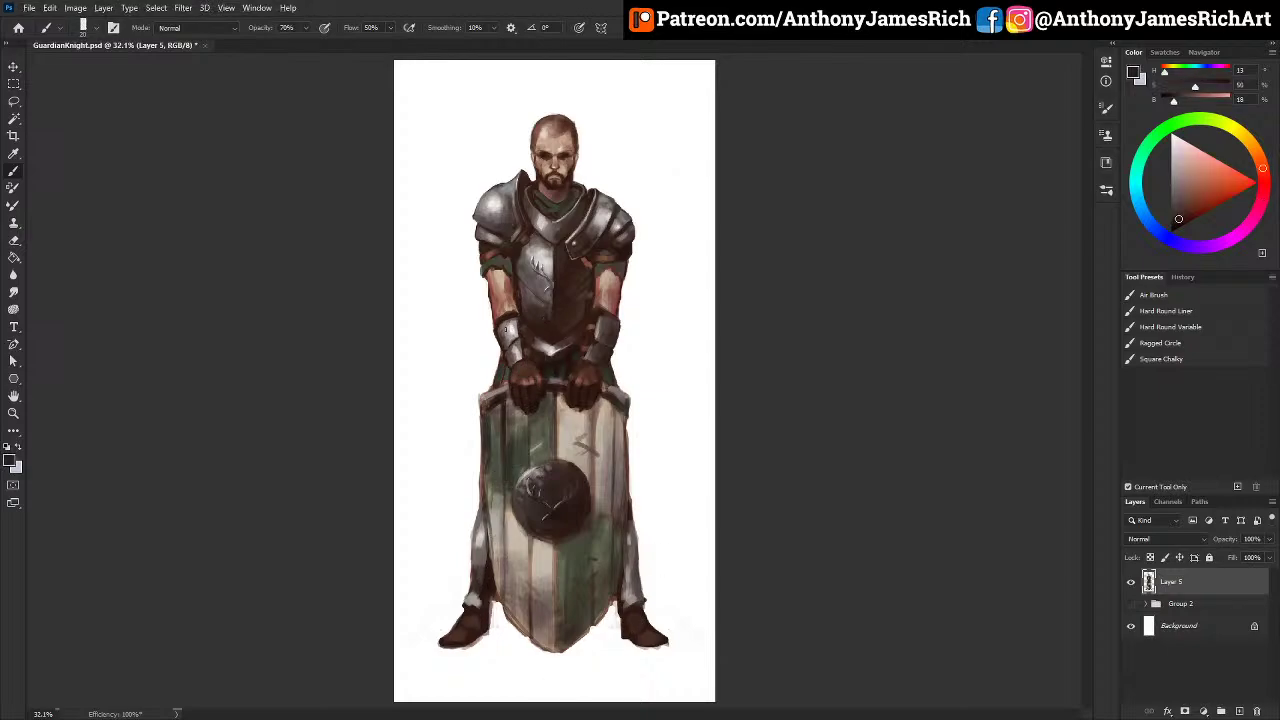
alt+click(483, 611)
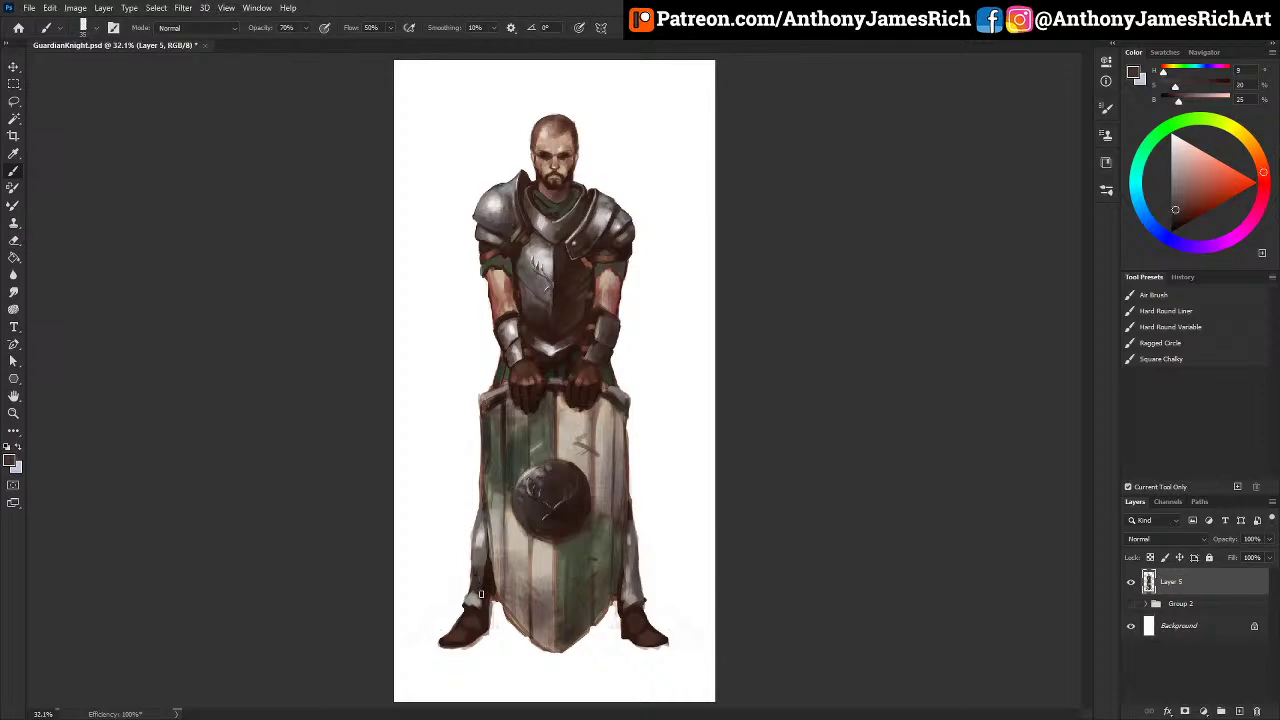
alt+click(660, 561)
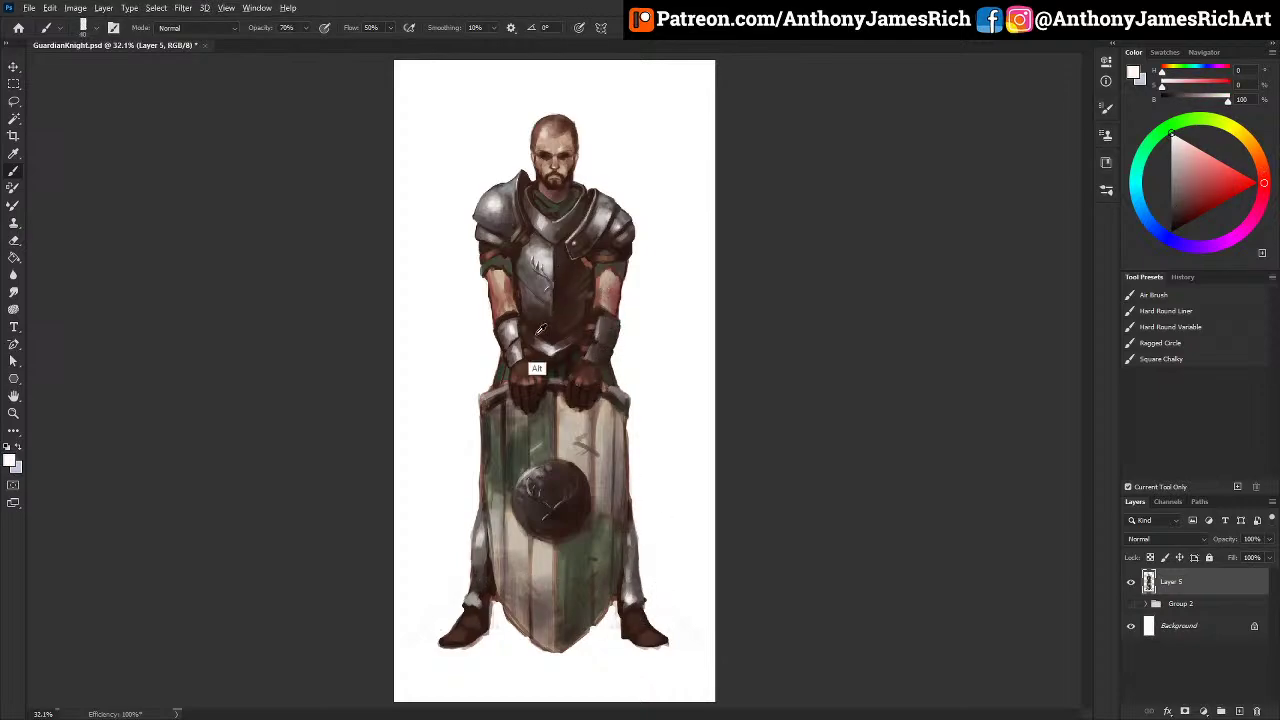
Step: Paint reddish-brown highlights and dark shading on both boots, and tidy their edges with the sampled background white
alt+click(579, 414)
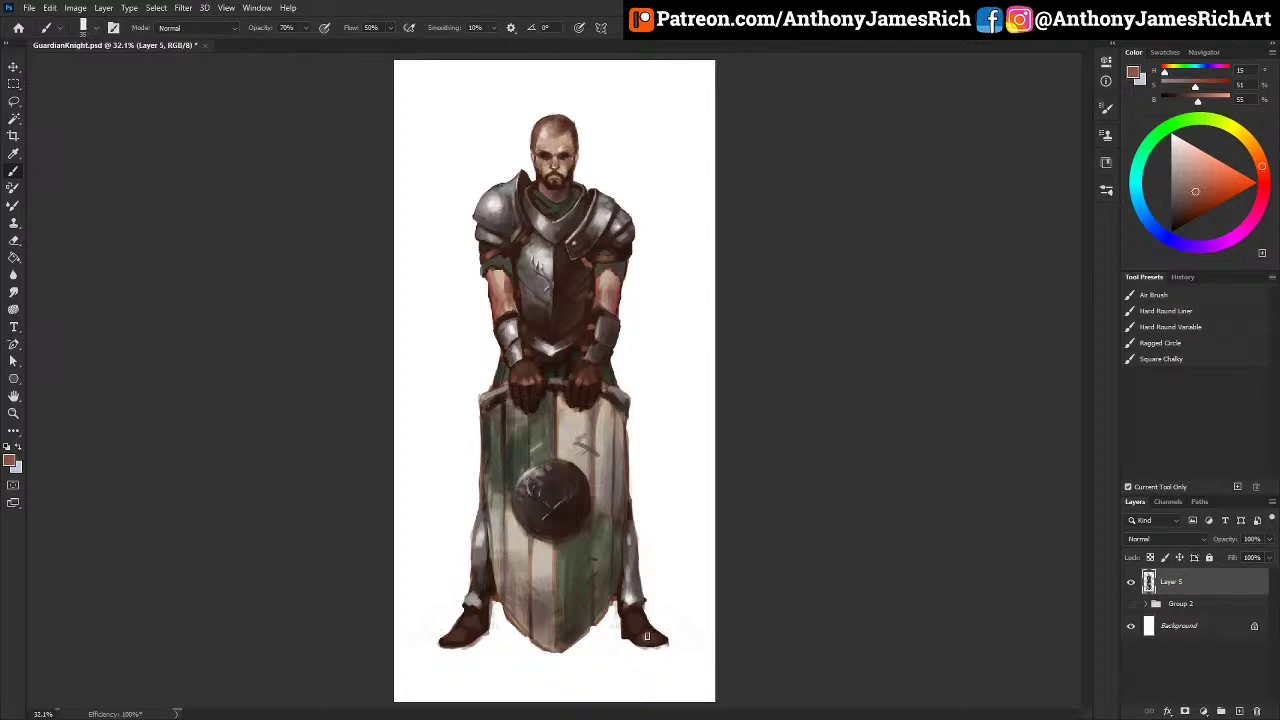
drag(646, 635, 626, 623)
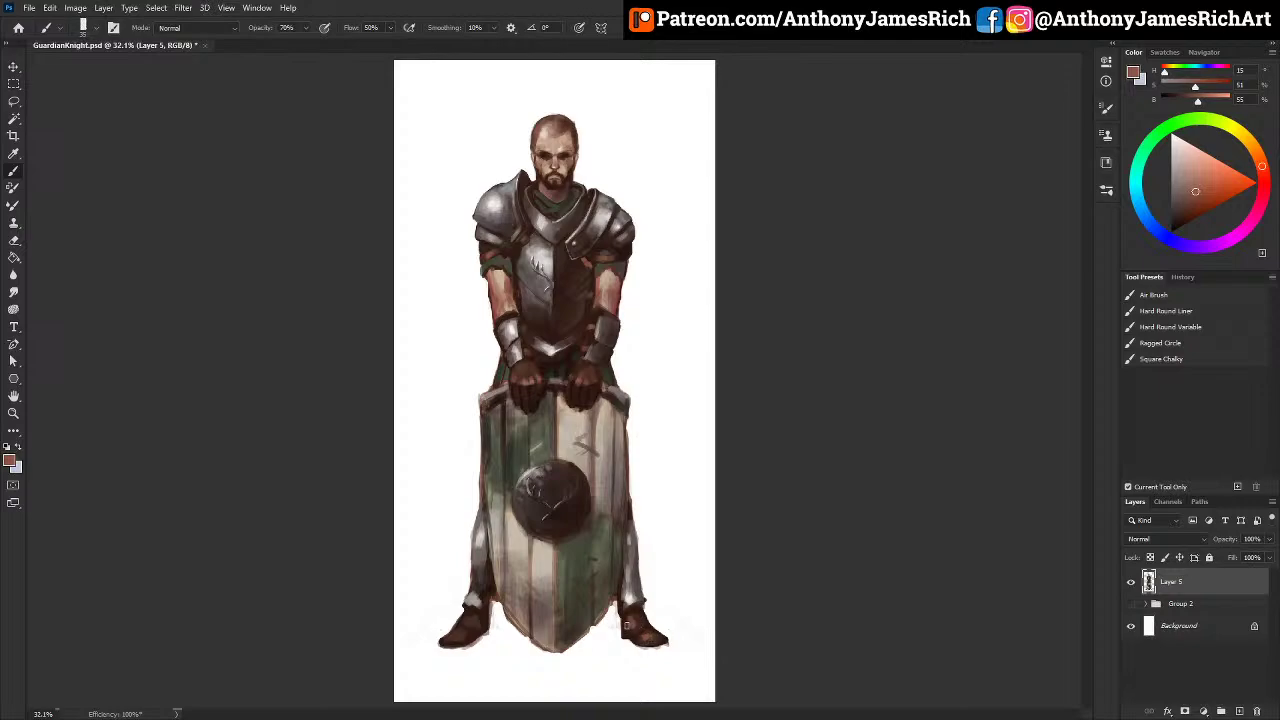
alt+click(641, 648)
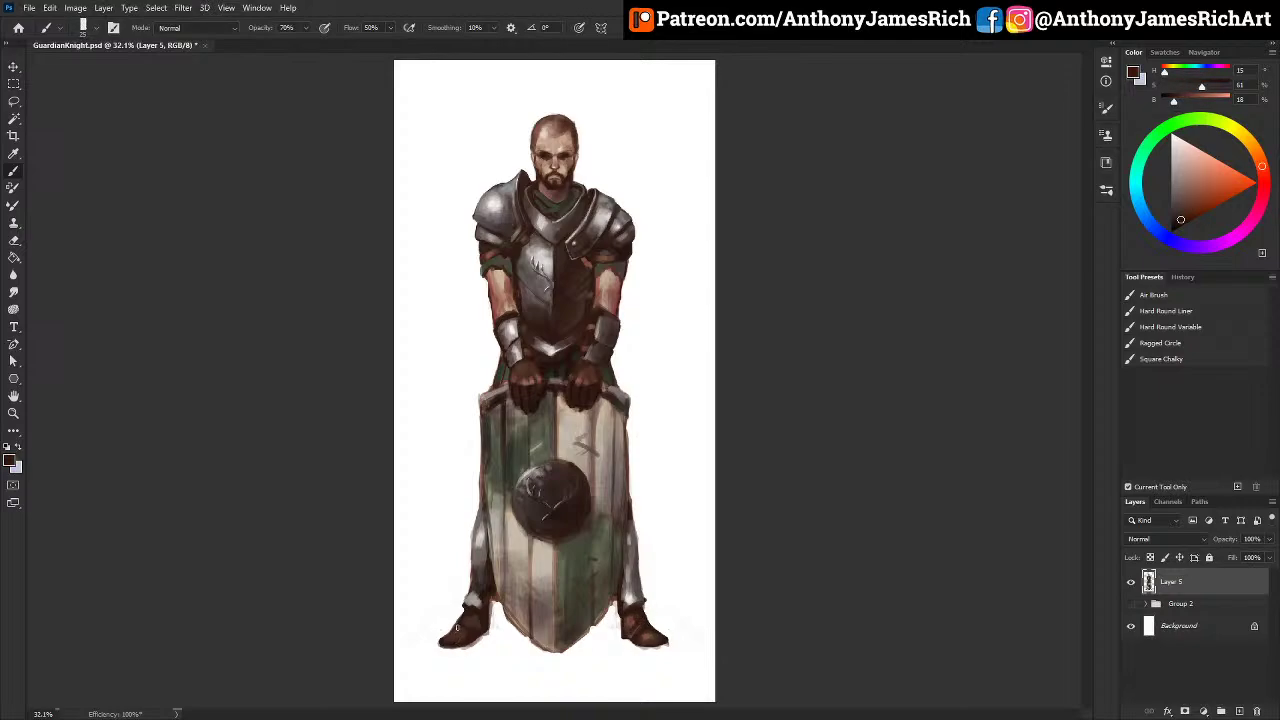
alt+click(646, 678)
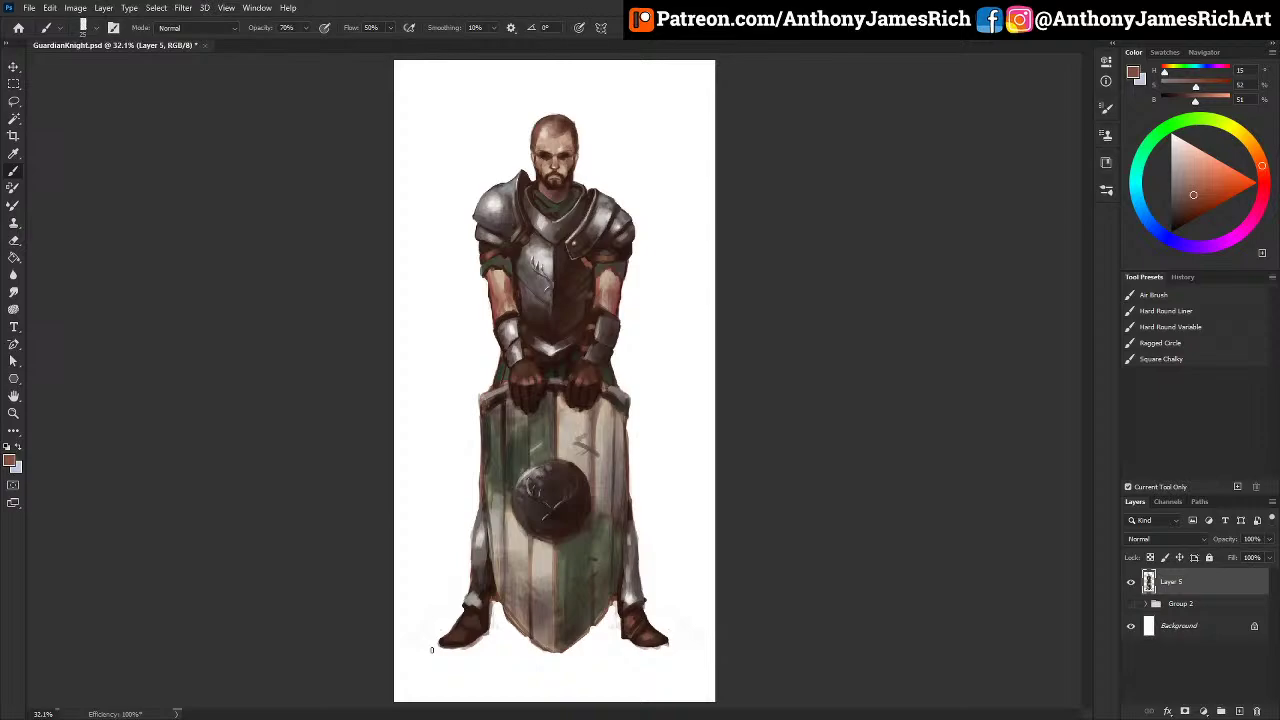
alt+click(470, 603)
alt+click(450, 580)
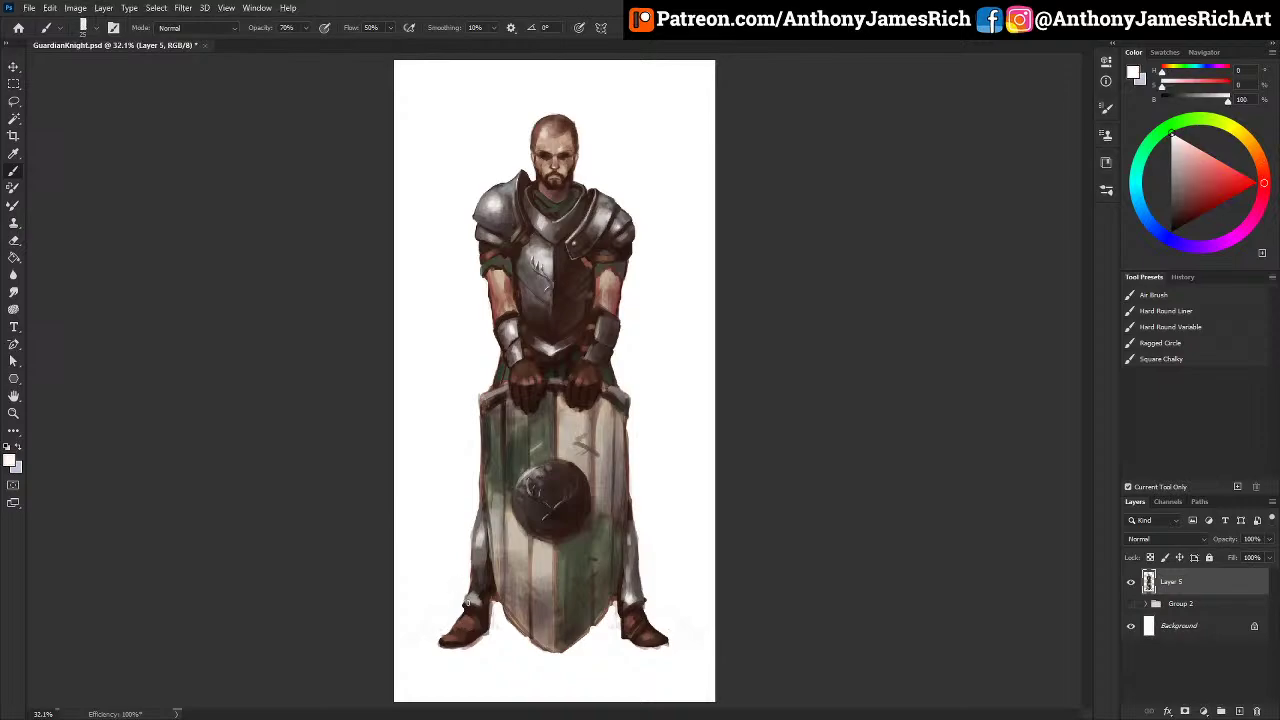
key(bracketleft)
Step: Deepen the shadows below the breastplate between the gloves and on the leg behind the shield with sampled darks and near-black brown
alt+click(531, 450)
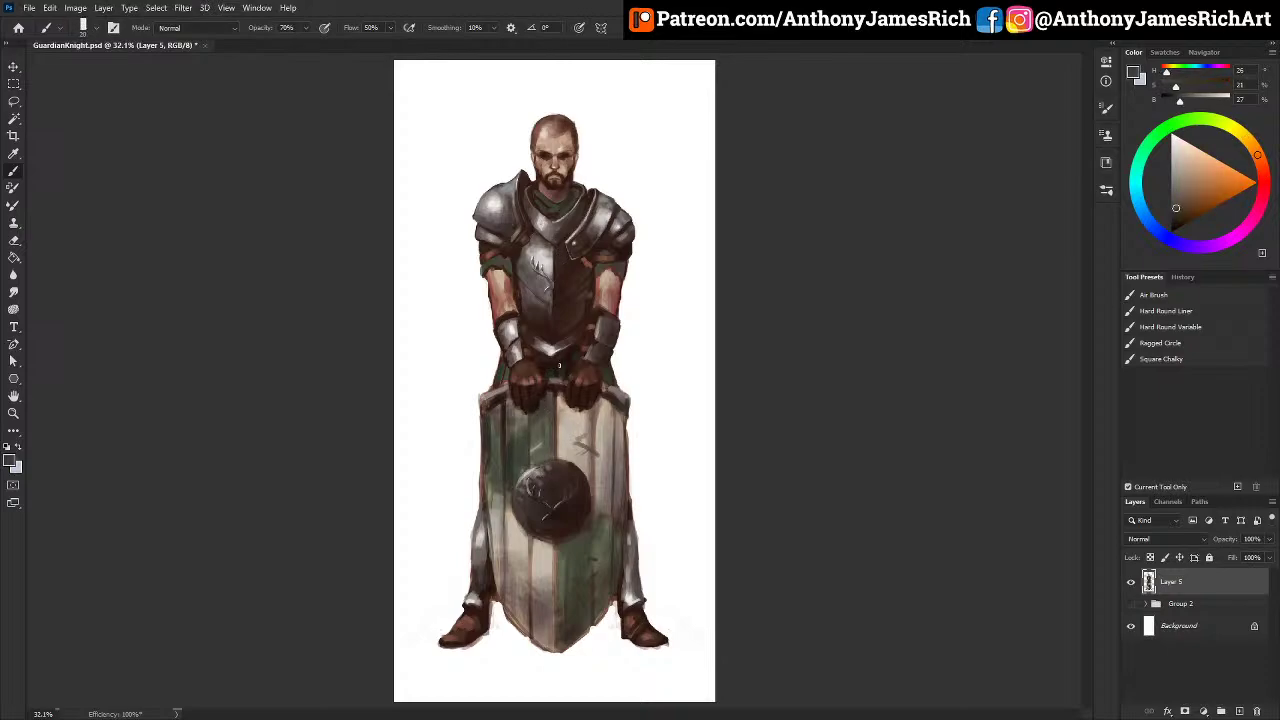
alt+click(560, 365)
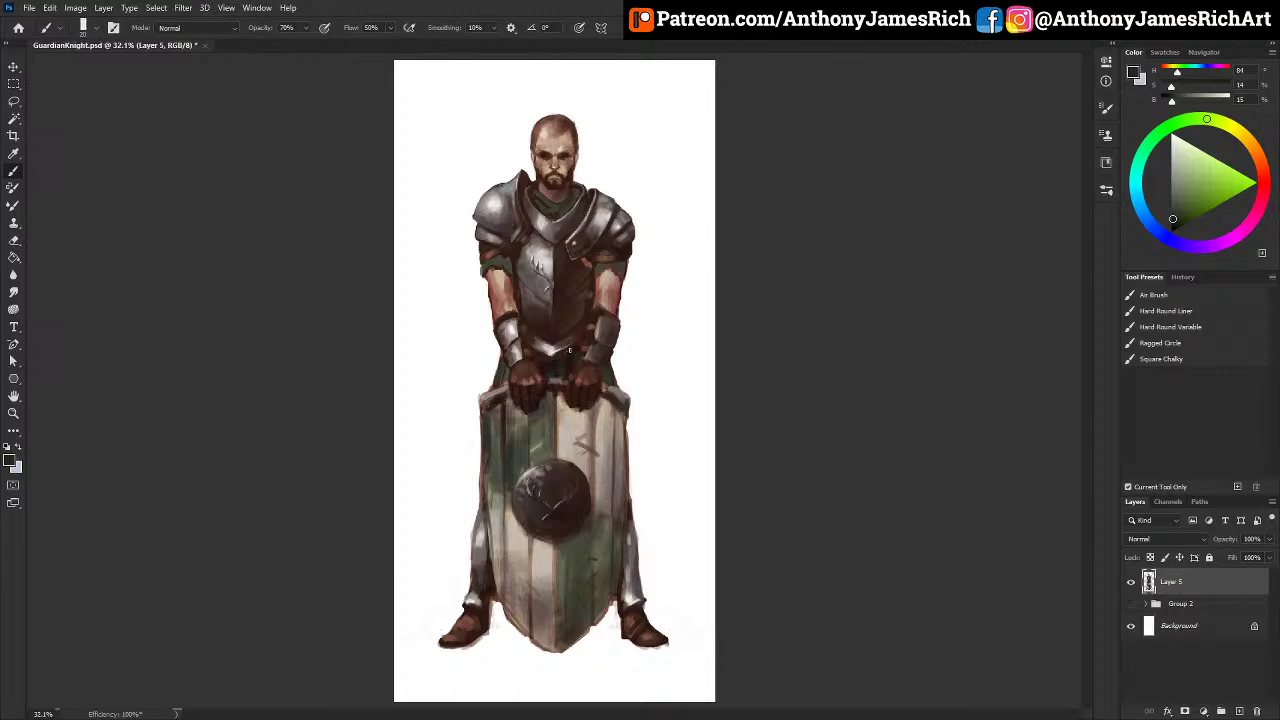
alt+click(570, 402)
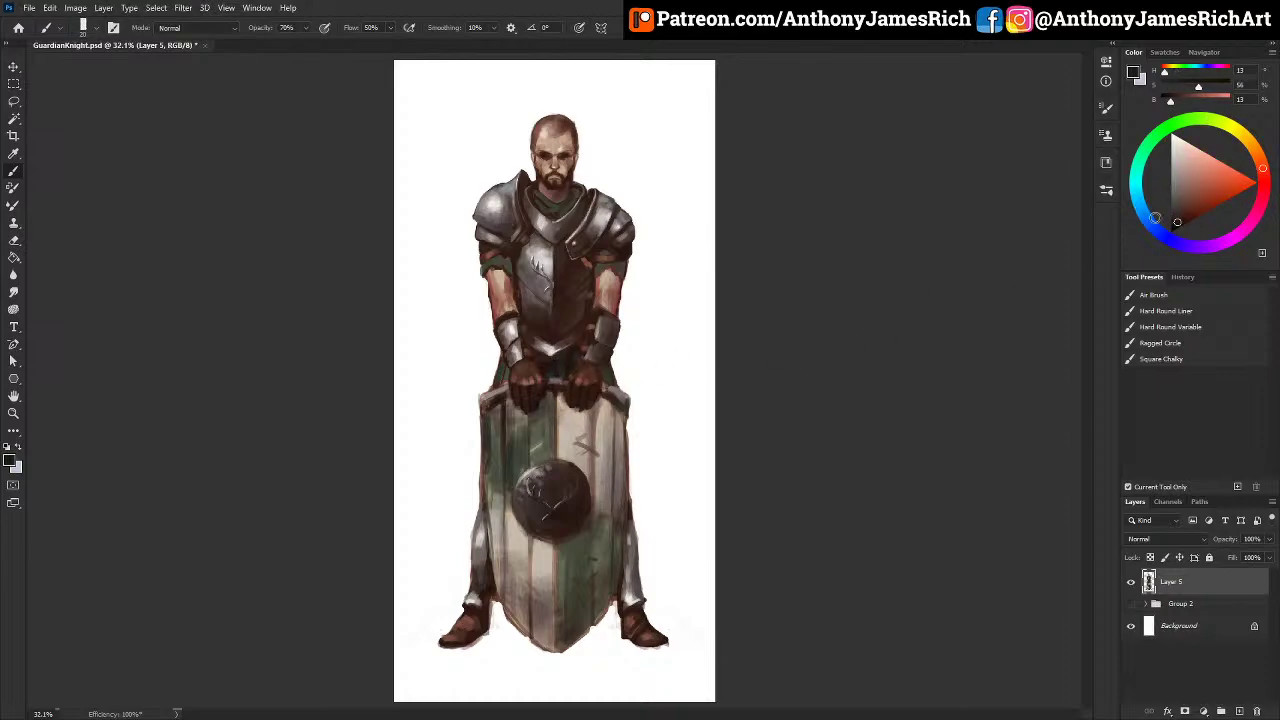
drag(1177, 222, 1177, 228)
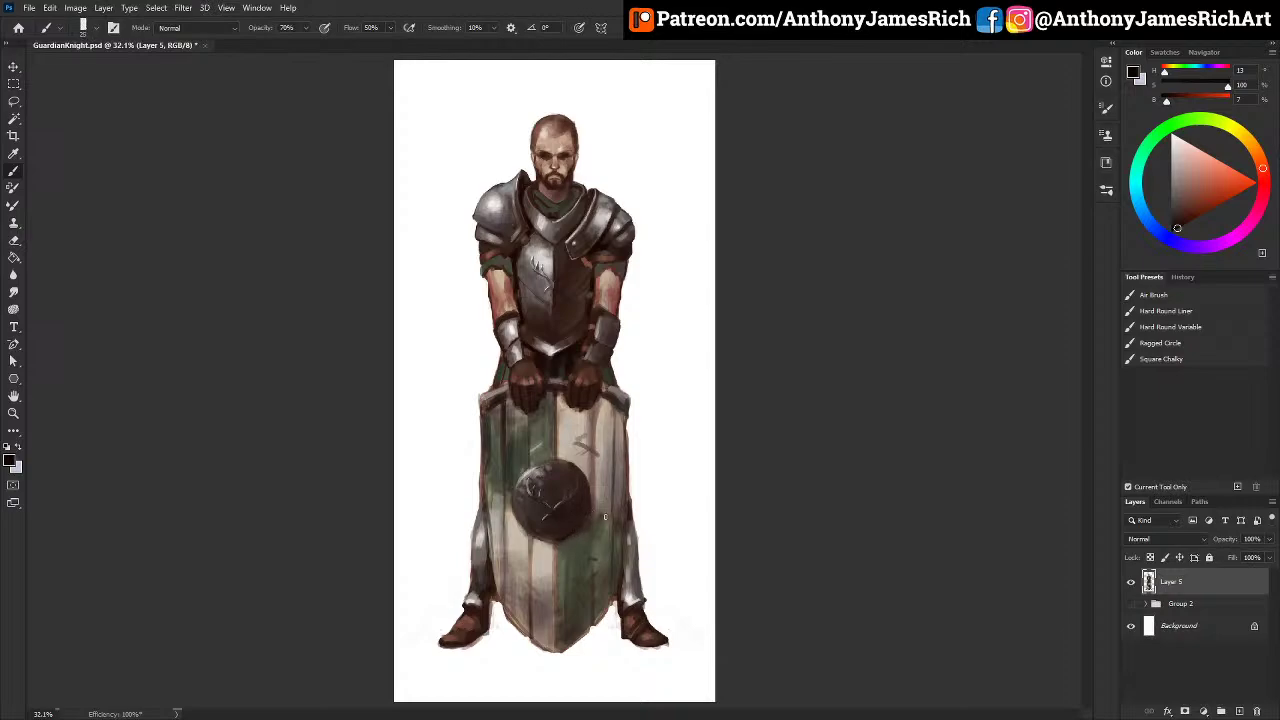
drag(487, 591, 489, 566)
Step: Touch up the lit side of the head with a sampled tone, and darken the shield's green outer plank beside the boss
alt+click(493, 575)
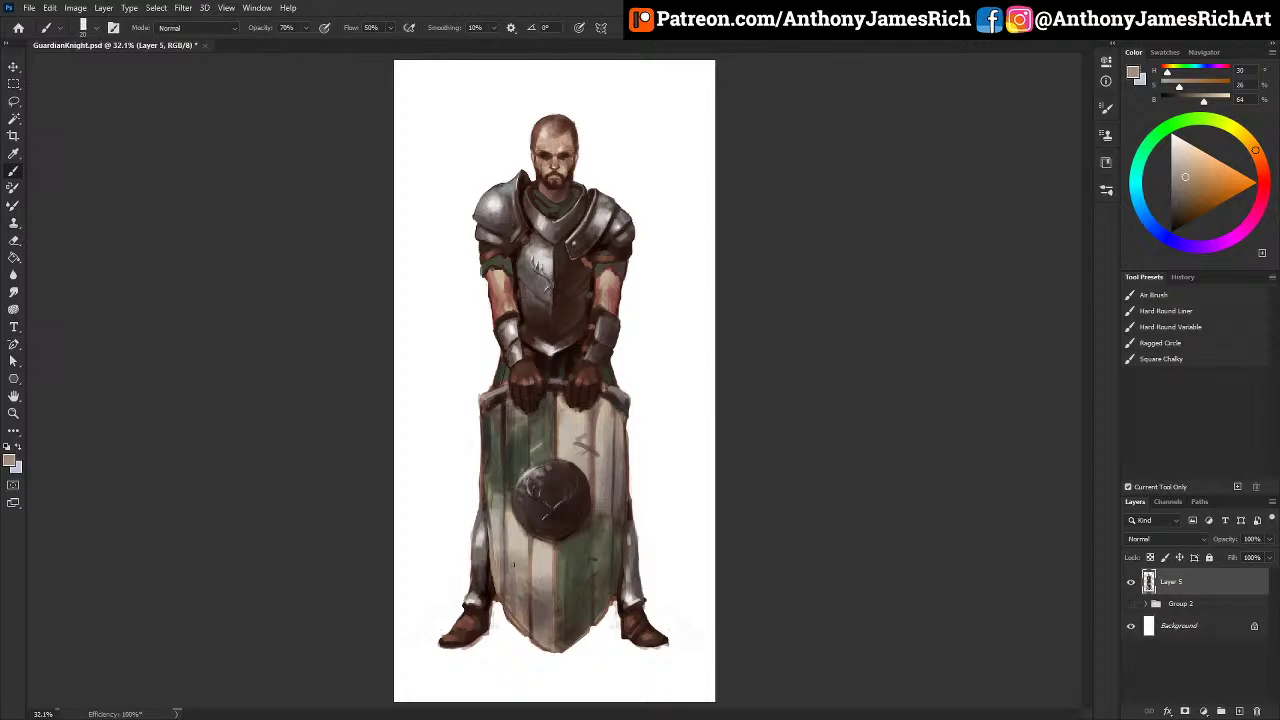
alt+click(543, 160)
drag(532, 153, 533, 158)
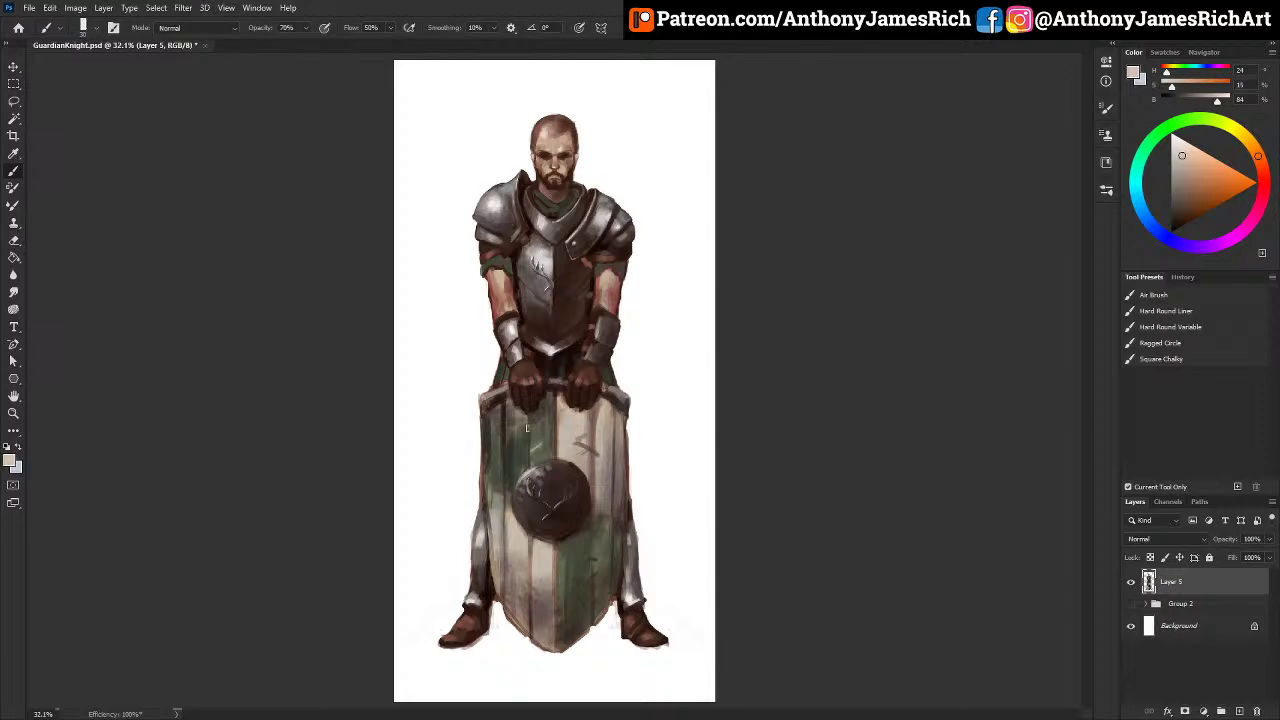
alt+click(488, 483)
alt+click(490, 486)
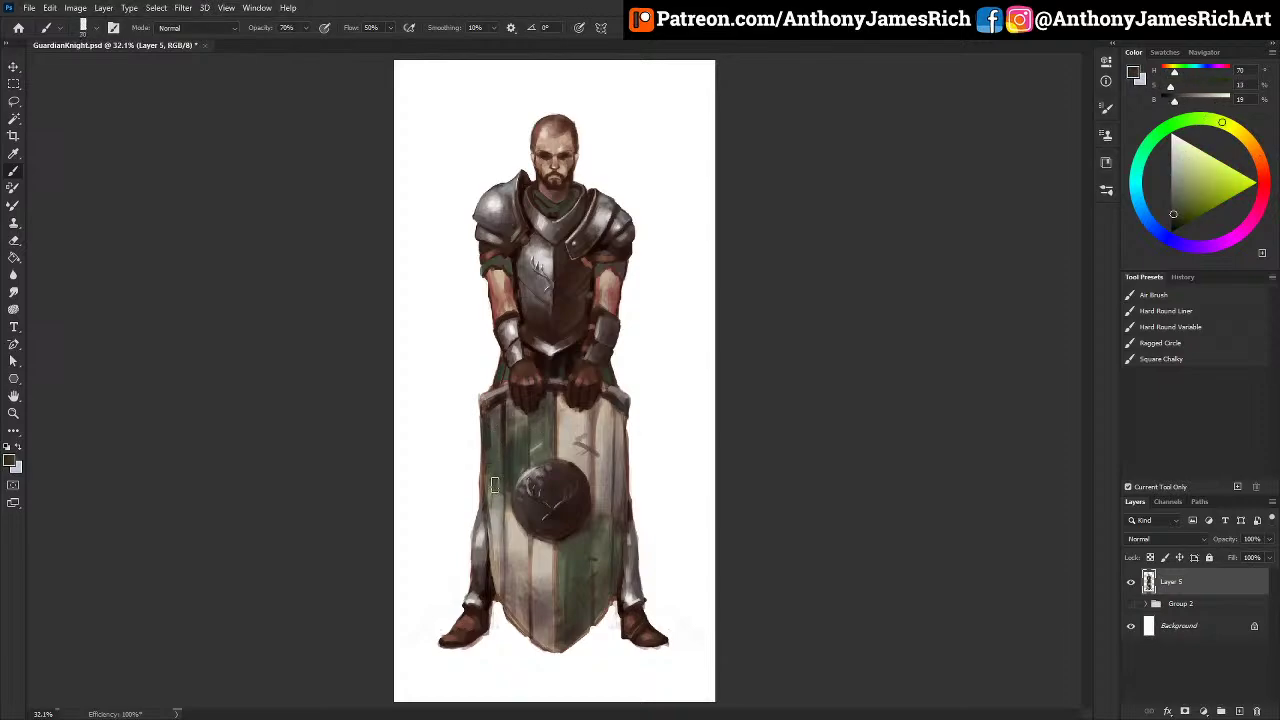
mouse_move(495, 492)
mouse_down()
mouse_move(498, 506)
mouse_move(500, 484)
mouse_up()
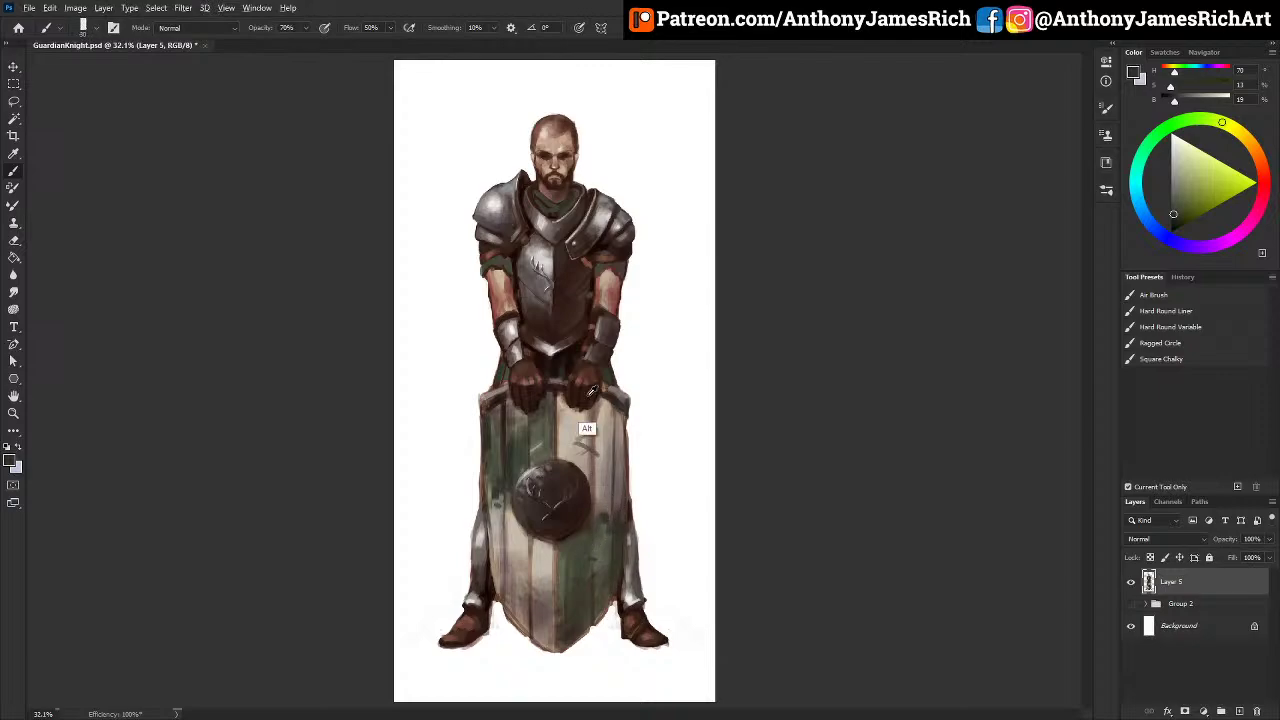
Step: Draw straight dark brown plank seams on the shield's cream quarters above and below the boss using a small brush
alt+click(556, 422)
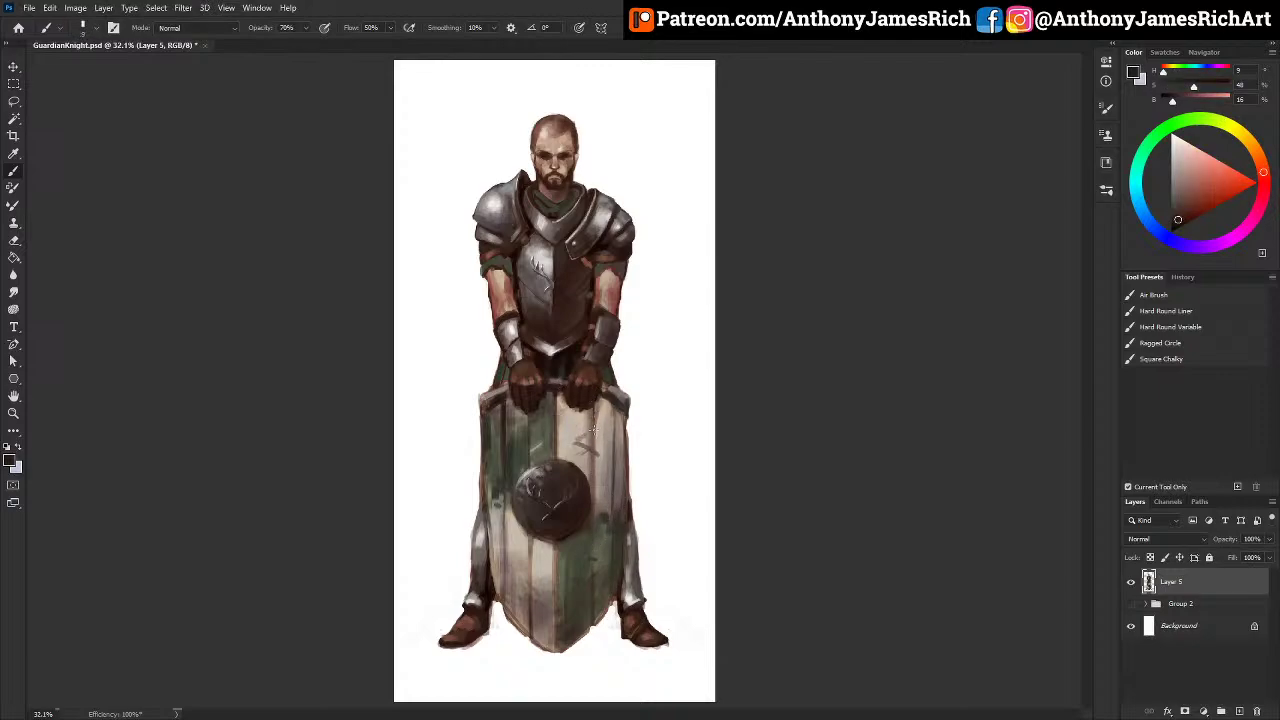
key(shift)
shift+click(595, 456)
key(shift)
key(shift)
shift+click(531, 559)
drag(530, 608, 531, 556)
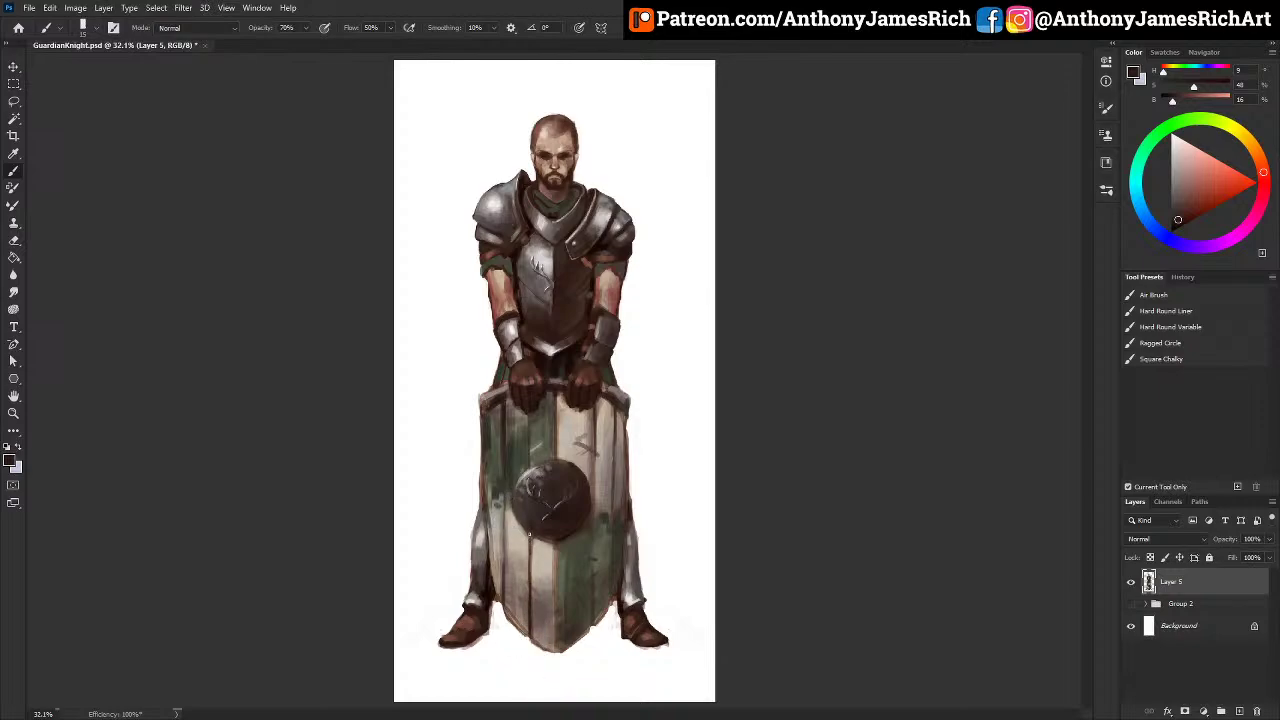
Step: Paint grey-brown shading on the cream plank just below the shield boss with a larger brush
key(bracketright)
key(bracketright)
key(bracketright)
key(alt)
alt+click(545, 550)
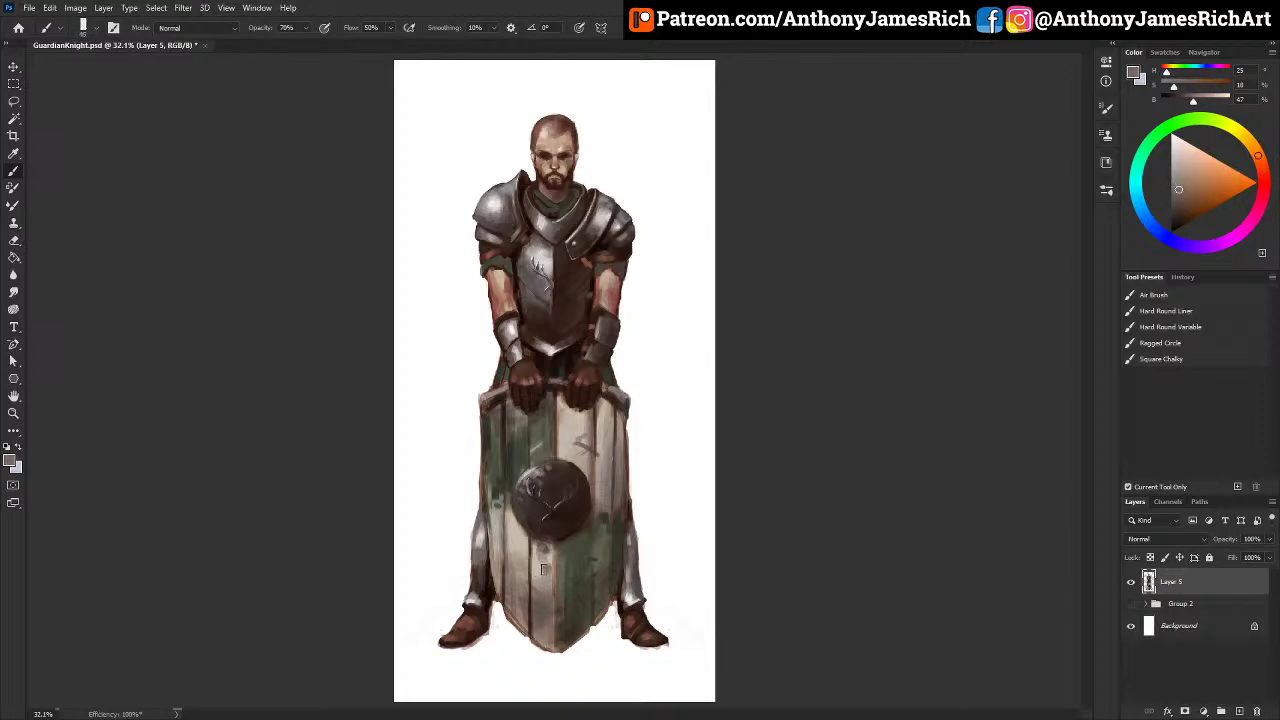
Step: Shade the lower part of the lit pauldron with sampled dark greys and rework its central highlight with near-white
alt+click(482, 212)
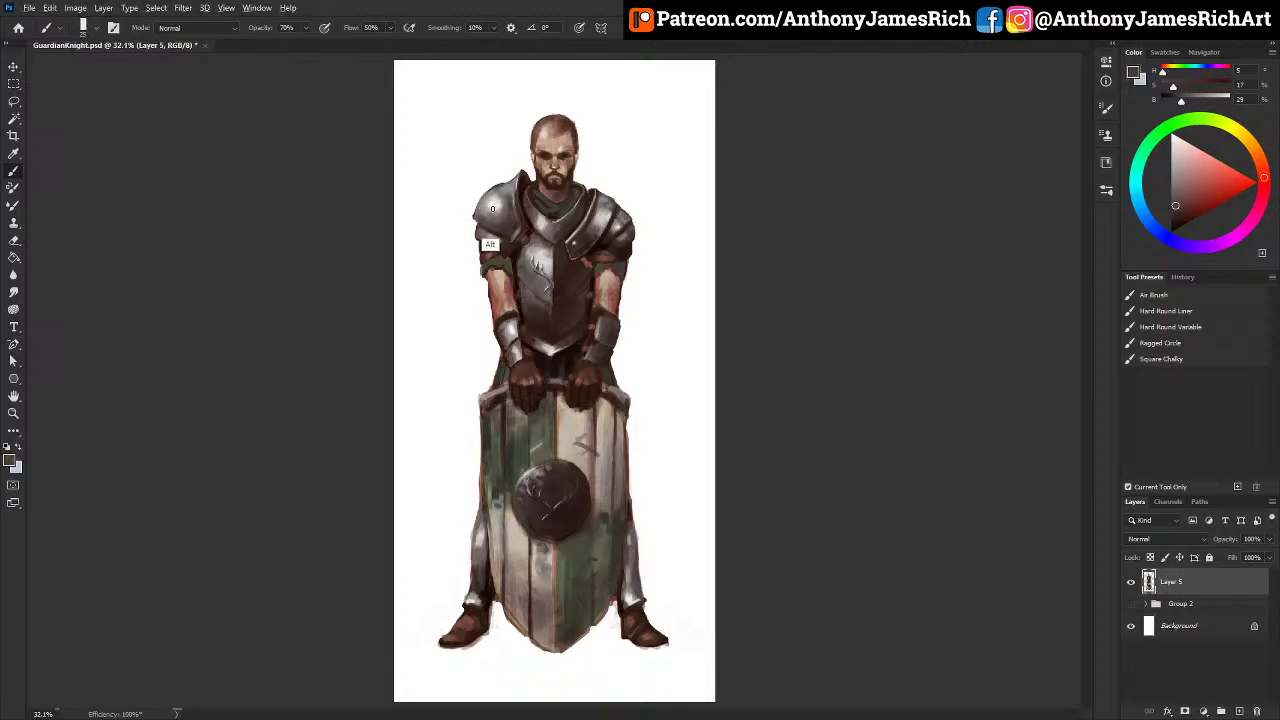
alt+click(482, 222)
drag(483, 234, 500, 243)
alt+click(489, 218)
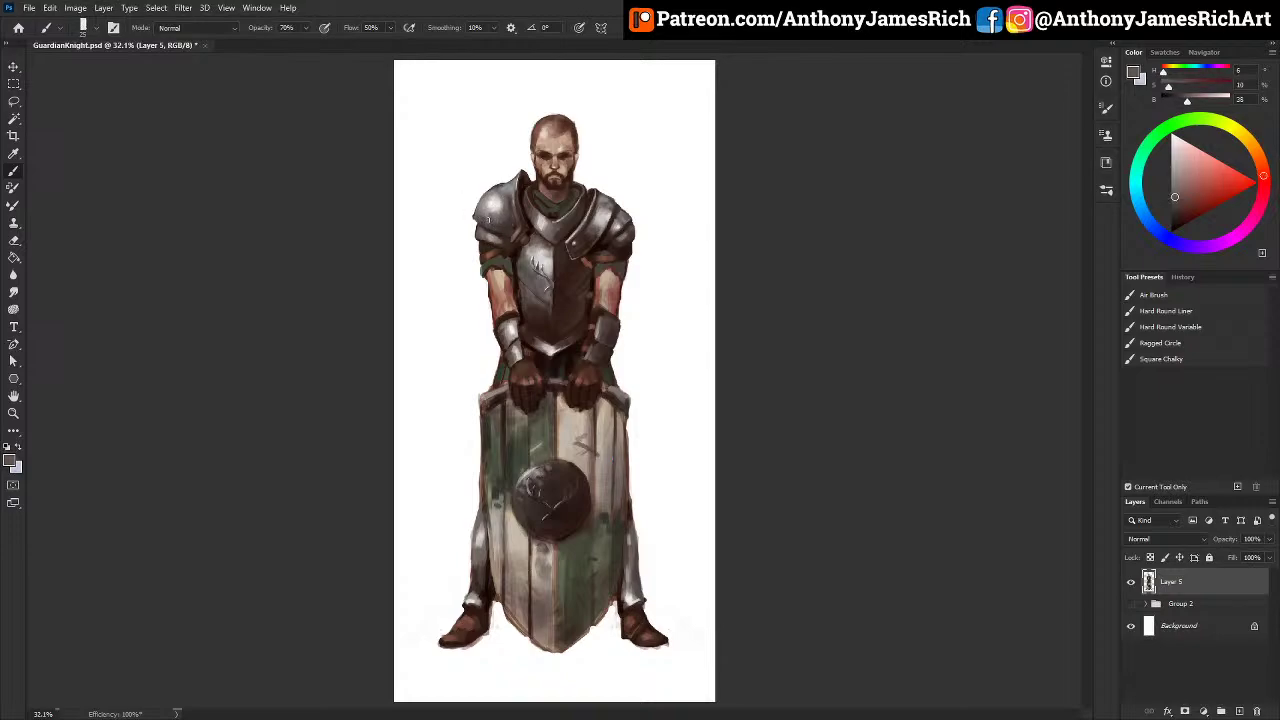
drag(493, 205, 494, 202)
alt+click(493, 201)
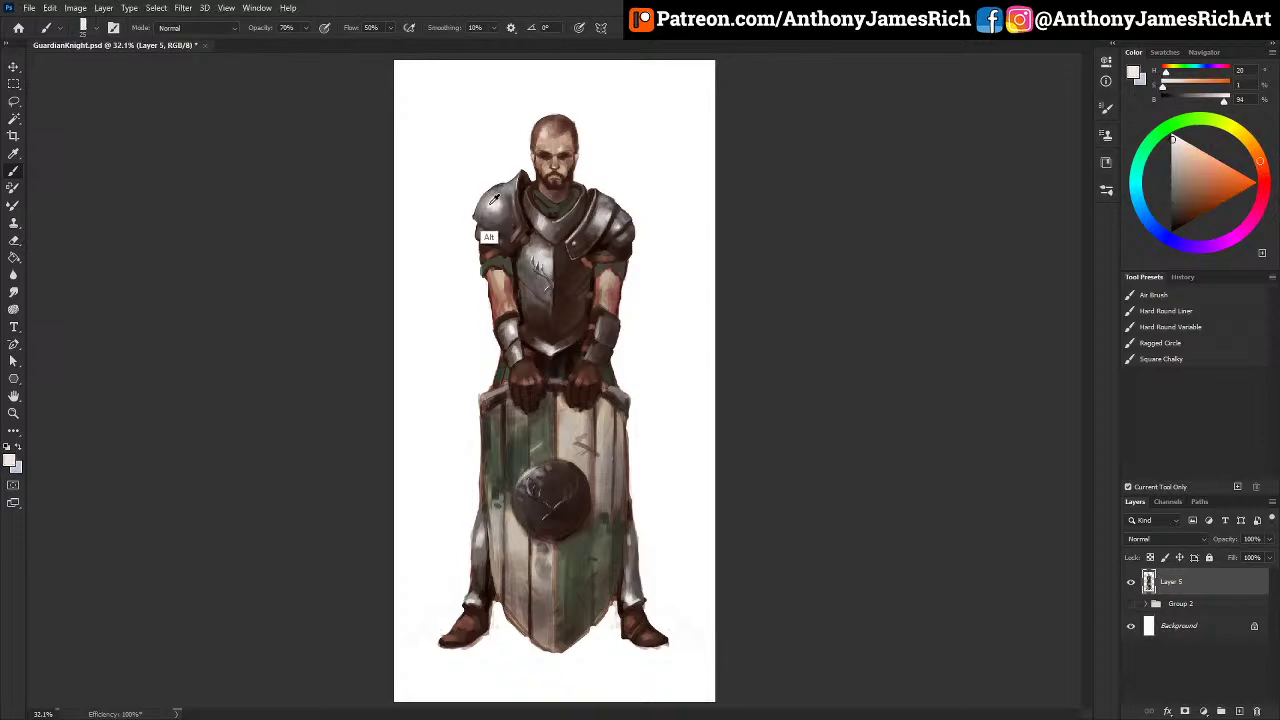
Step: Refine the lit pauldron's outer edge and lower rim with alternating sampled greys and near-white
alt+click(481, 221)
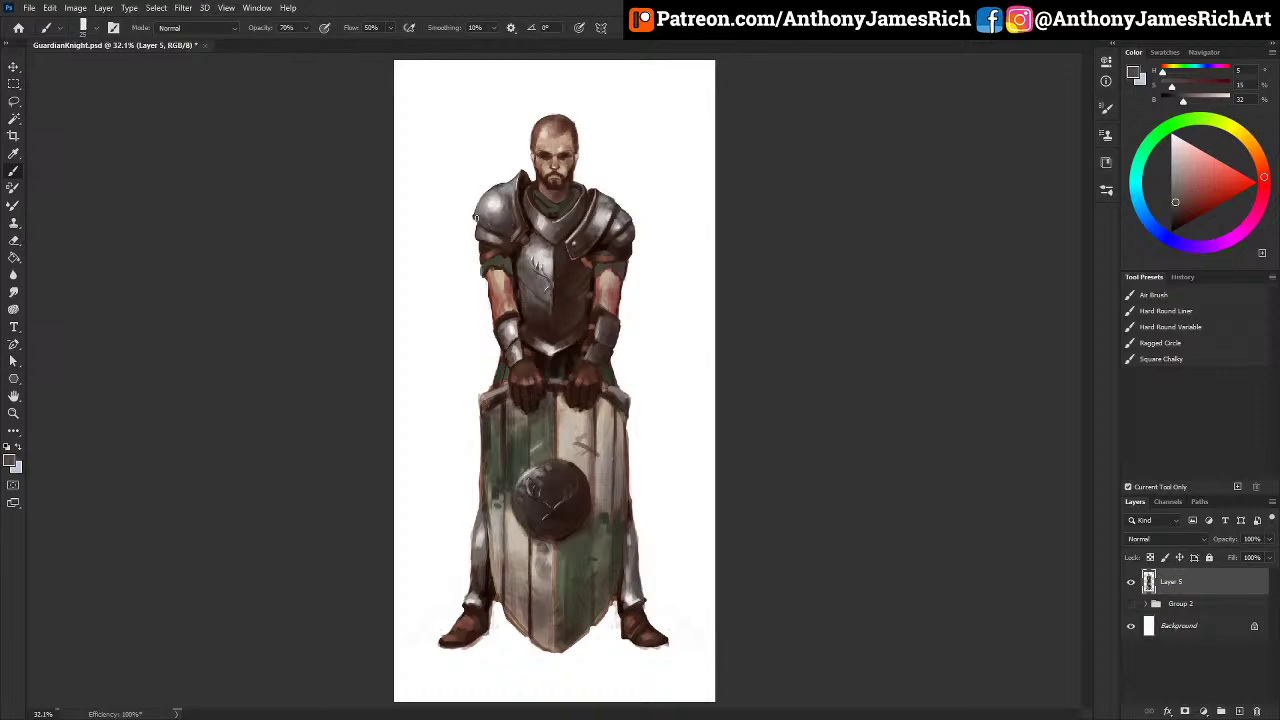
alt+click(486, 225)
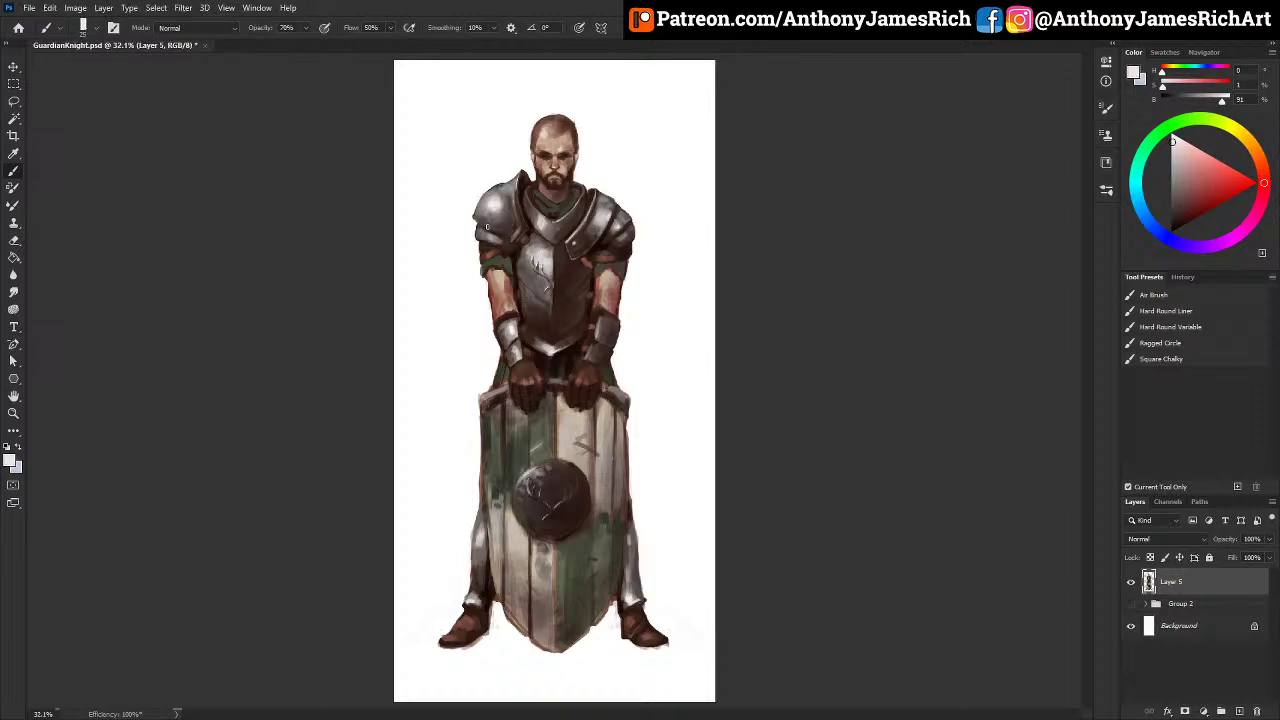
alt+click(497, 228)
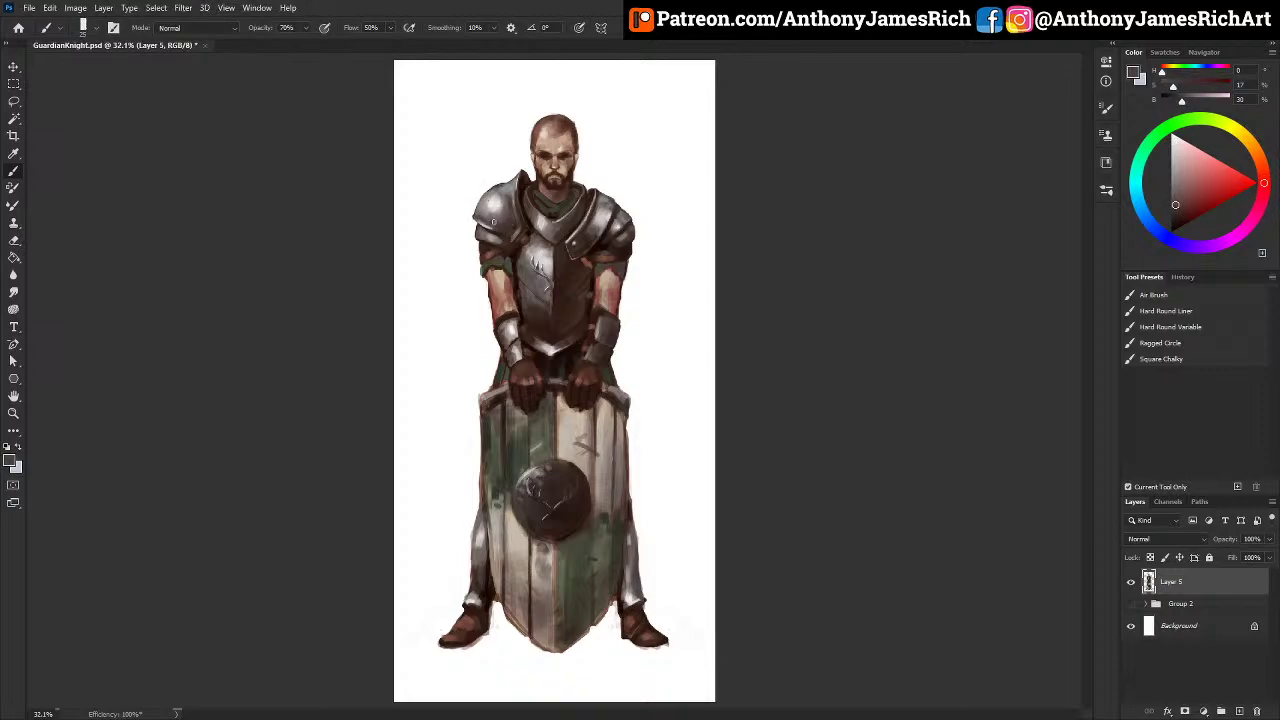
alt+click(477, 214)
alt+click(476, 214)
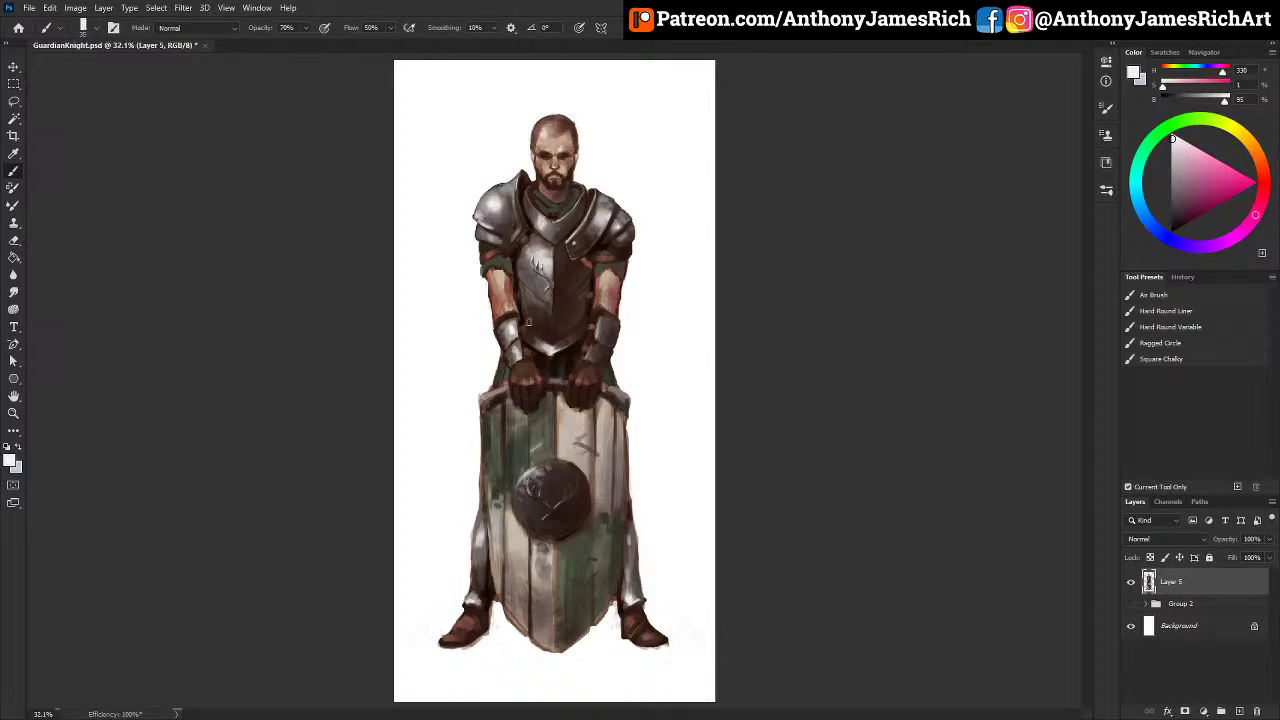
alt+click(477, 212)
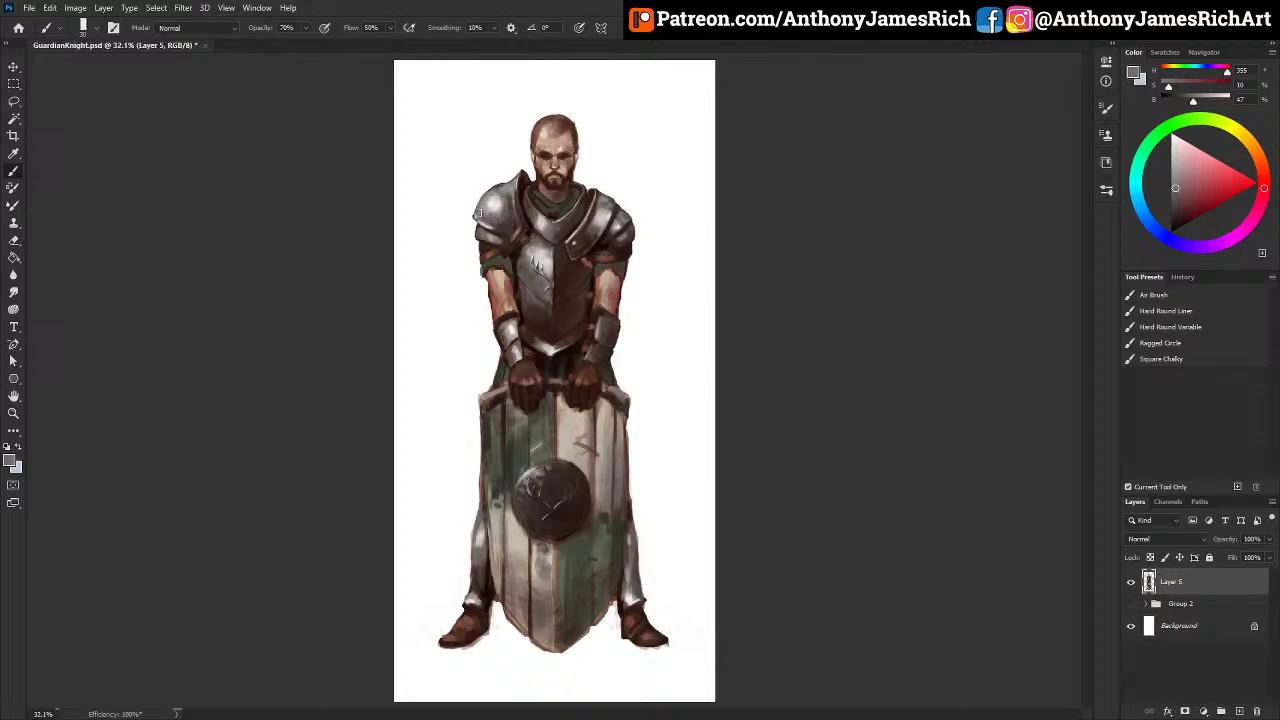
Step: Soften the shading across the lit pauldron's lower part with sampled dark brown-grey at 30% brush opacity
alt+click(528, 214)
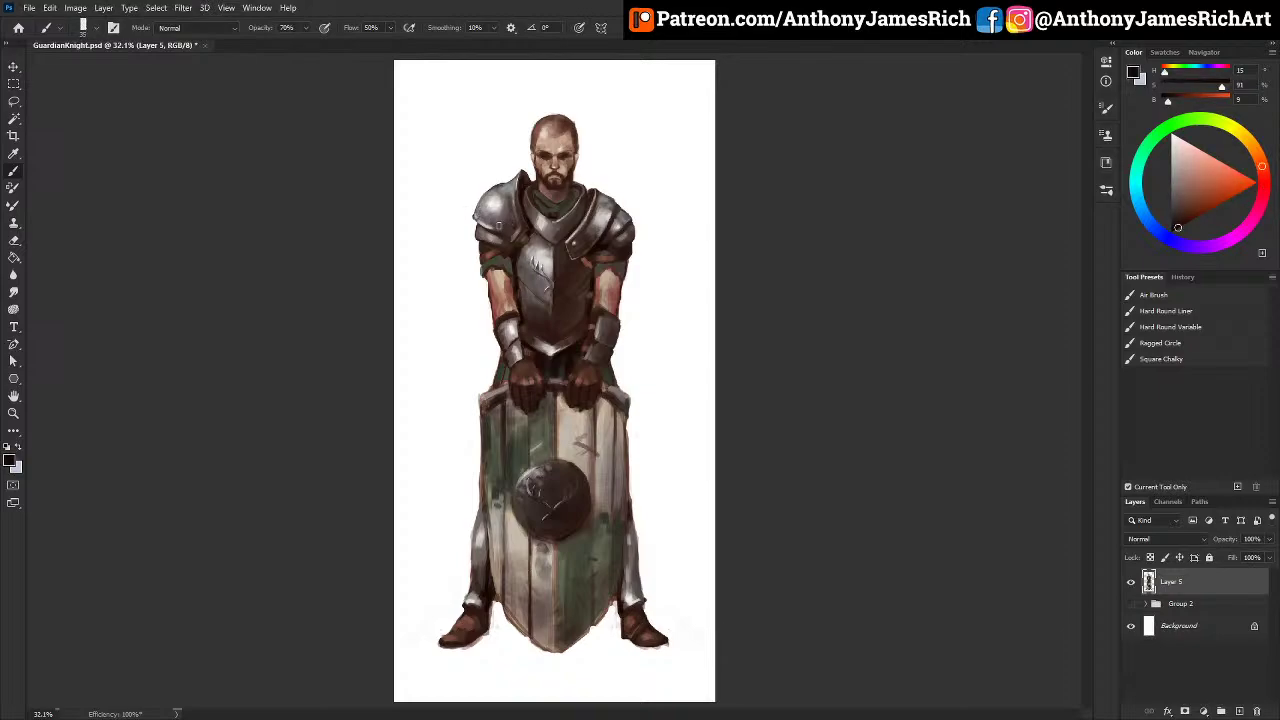
alt+click(503, 221)
key(3)
key(bracketright)
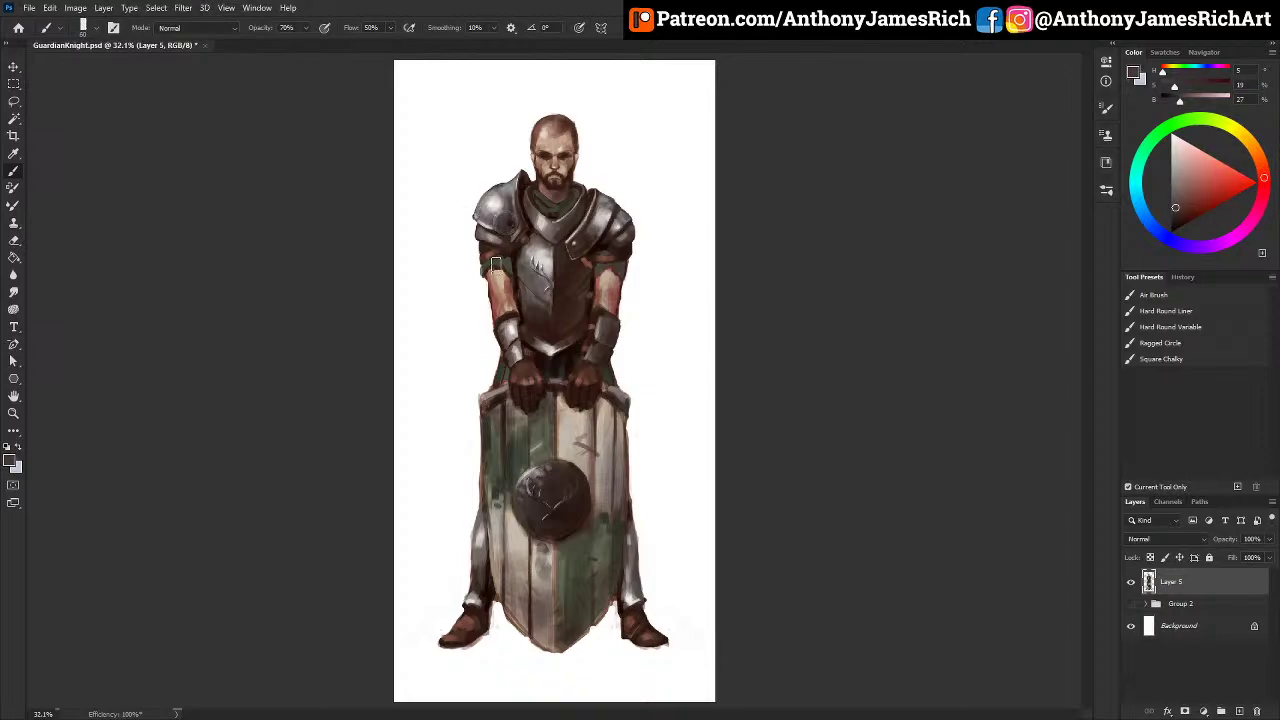
key(bracketleft)
key(bracketleft)
mouse_move(498, 220)
mouse_down()
mouse_move(508, 206)
mouse_move(492, 217)
mouse_up()
Step: Darken the gap between the lit bracer and the breastplate's lower edge with sampled near-black and a small brush
alt+click(573, 346)
key(bracketleft)
key(bracketleft)
key(bracketleft)
key(bracketleft)
key(bracketleft)
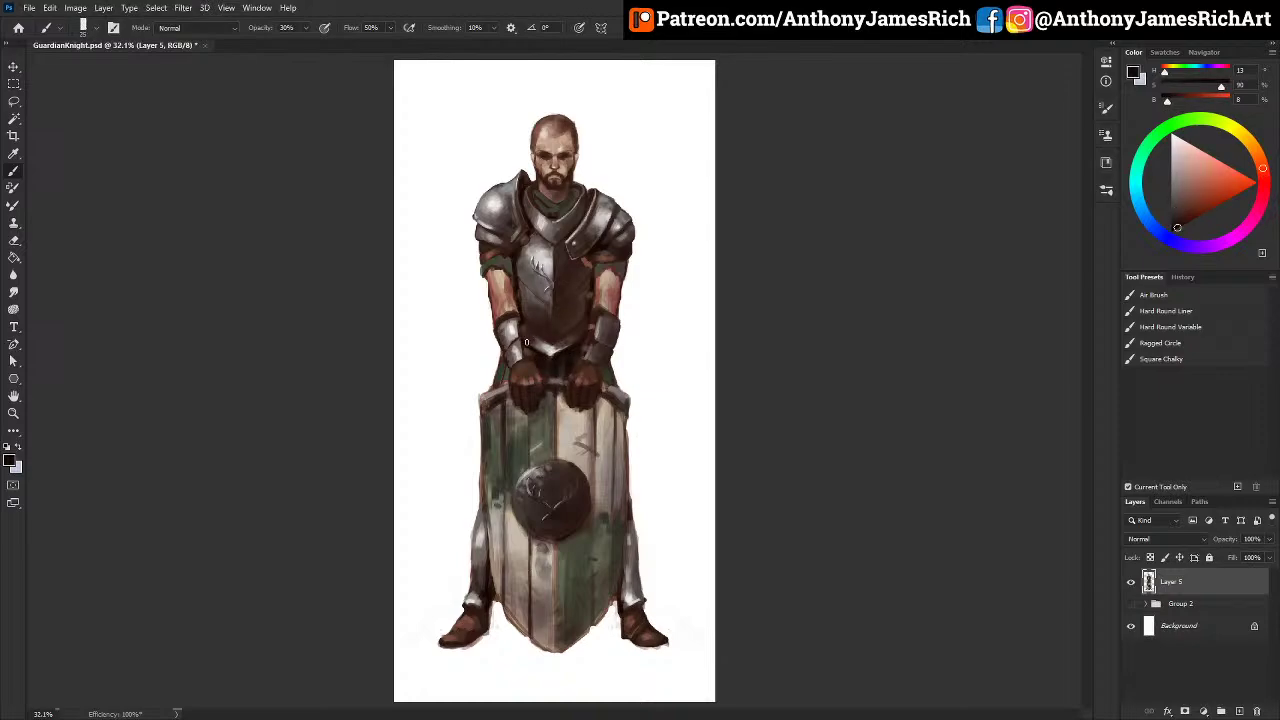
drag(527, 344, 526, 342)
Step: Rework the lit forearm and the sleeve cuff above it with sampled skin tones, reddish browns and near-black shadows
key(bracketright)
alt+click(507, 296)
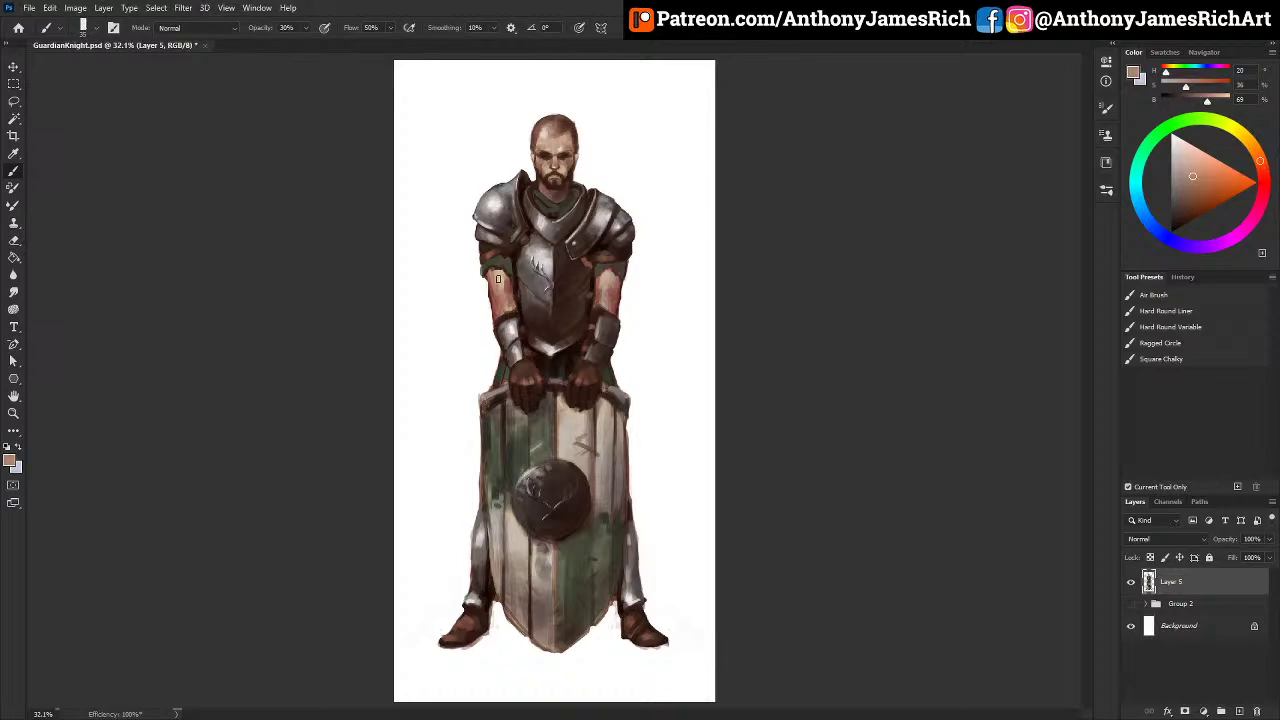
alt+click(500, 282)
alt+click(506, 282)
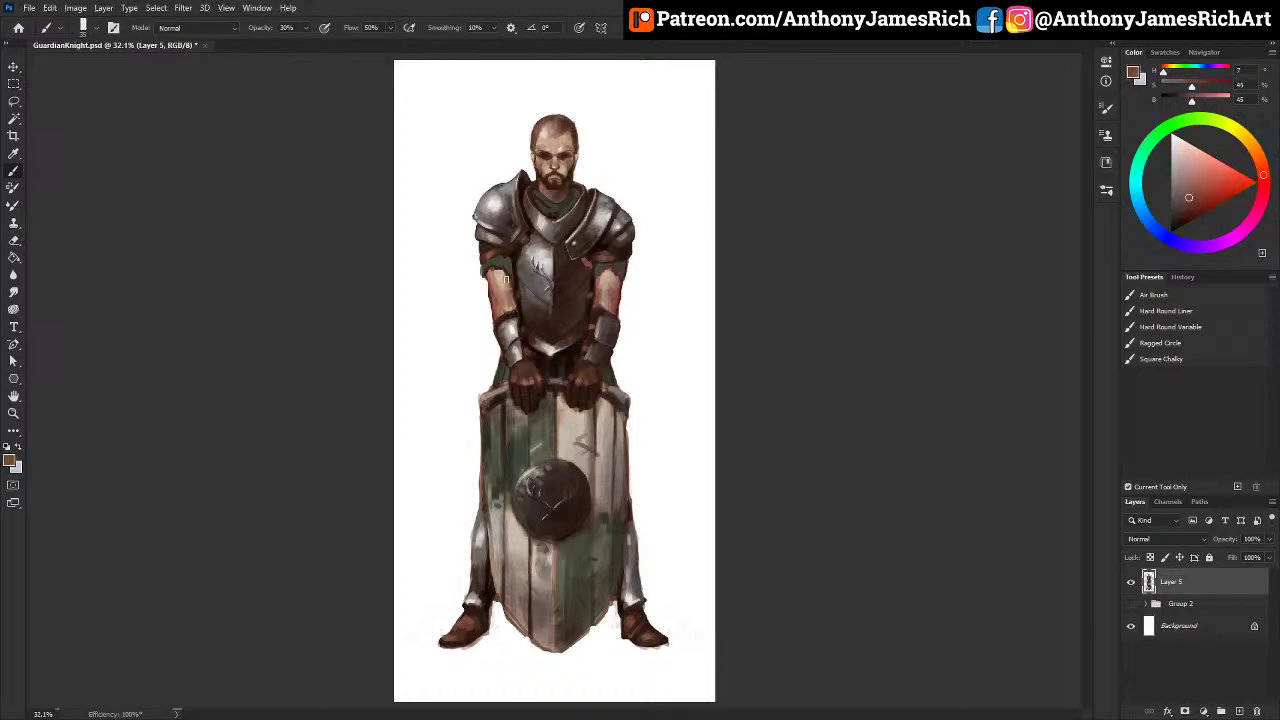
alt+click(513, 278)
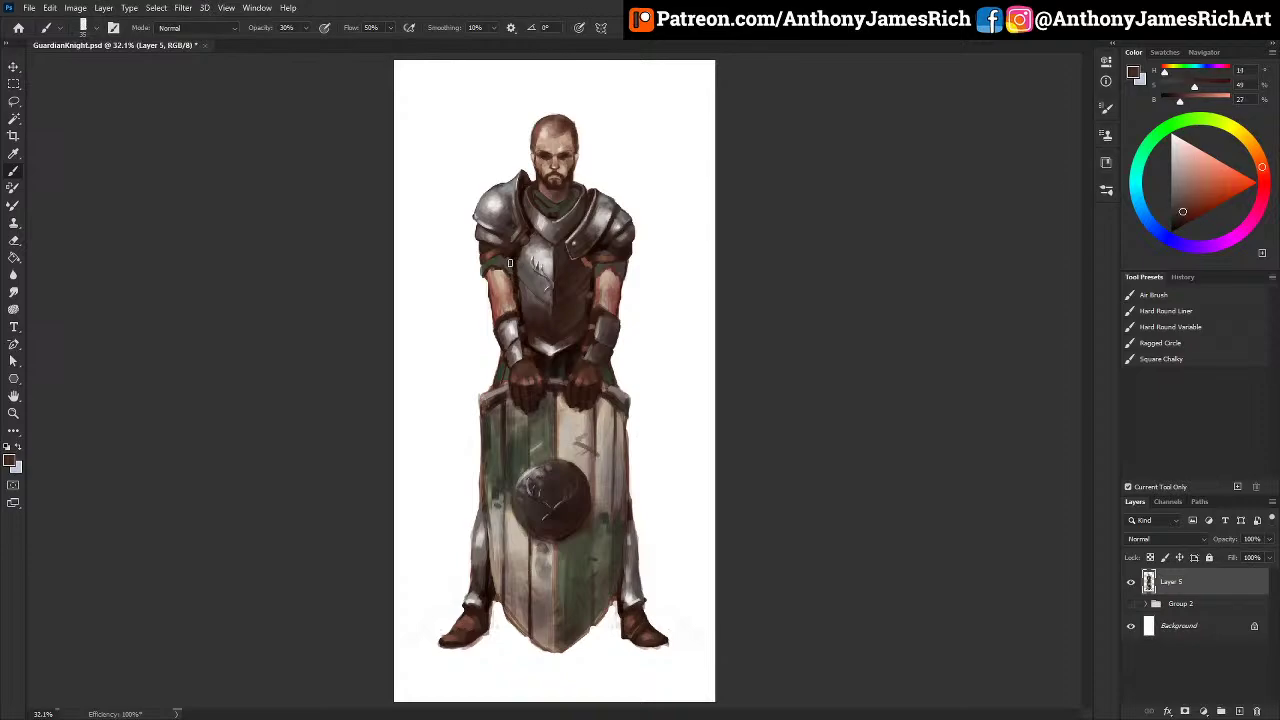
alt+click(515, 256)
alt+click(514, 256)
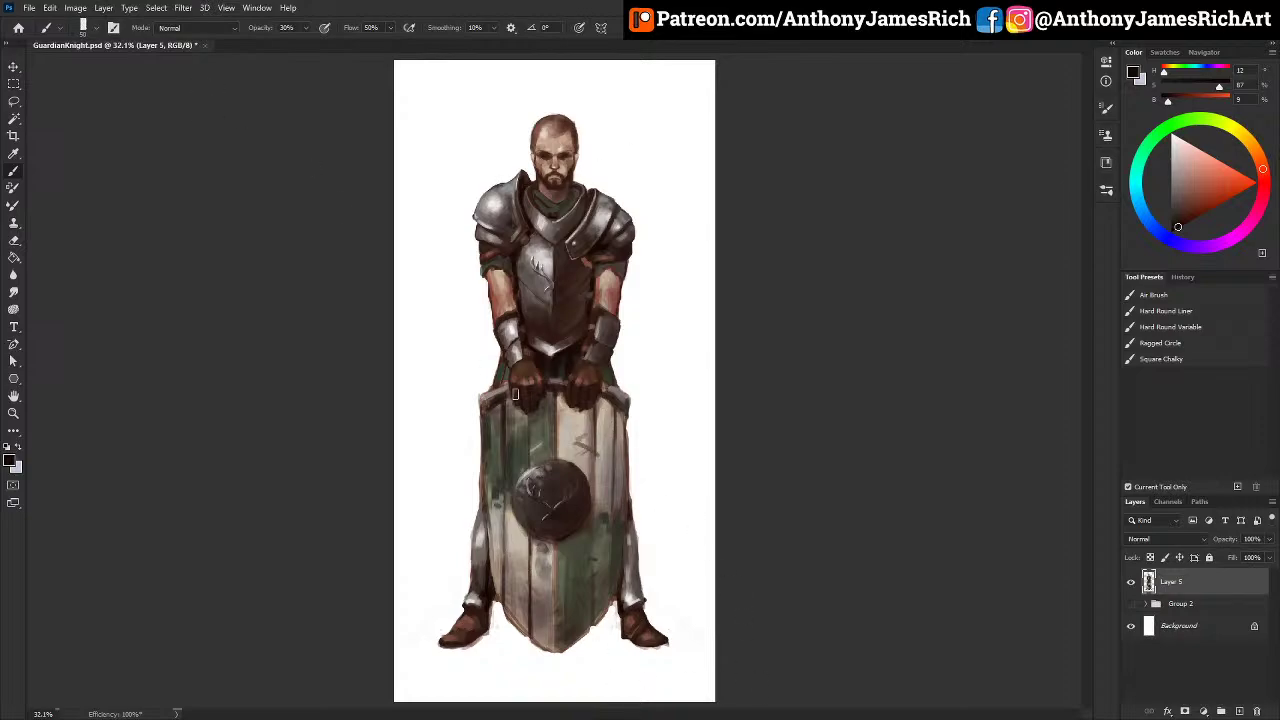
alt+click(517, 285)
Step: Shade the lit pauldron's inner side with grey-brown and touch up the breastplate's lower point with sampled dark brown and grey
alt+click(506, 232)
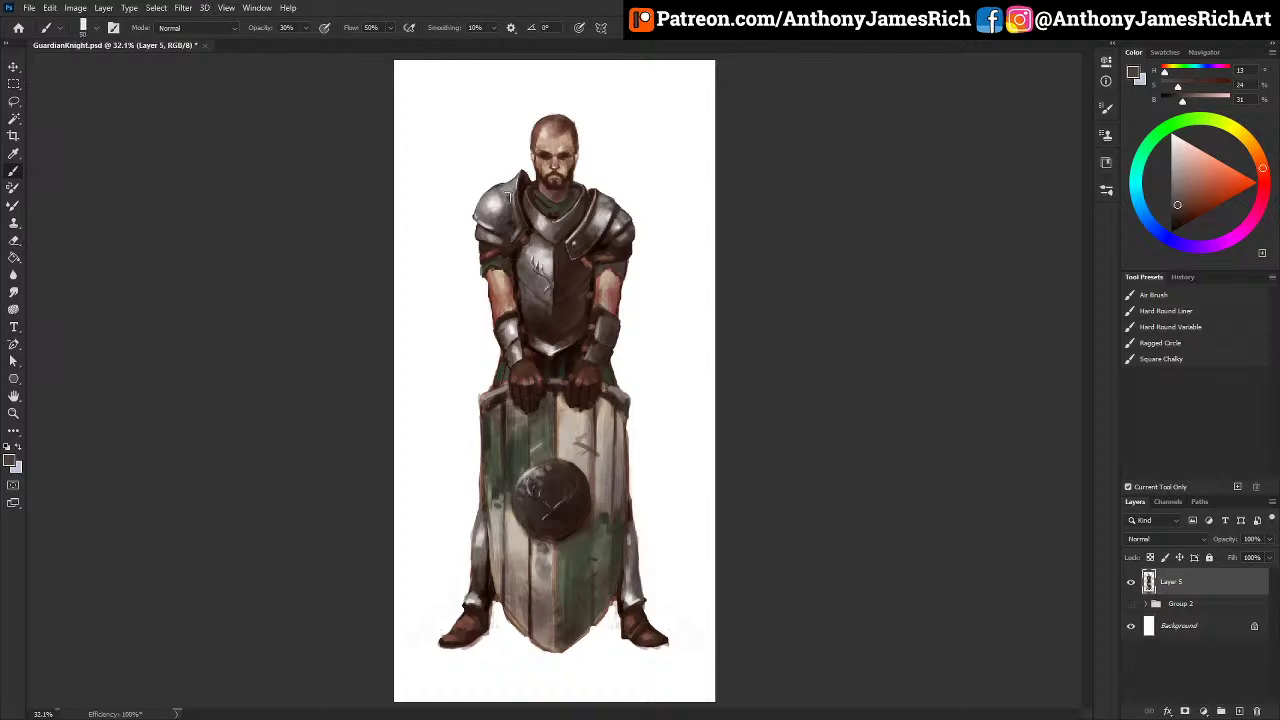
key(bracketleft)
drag(501, 189, 508, 206)
alt+click(586, 310)
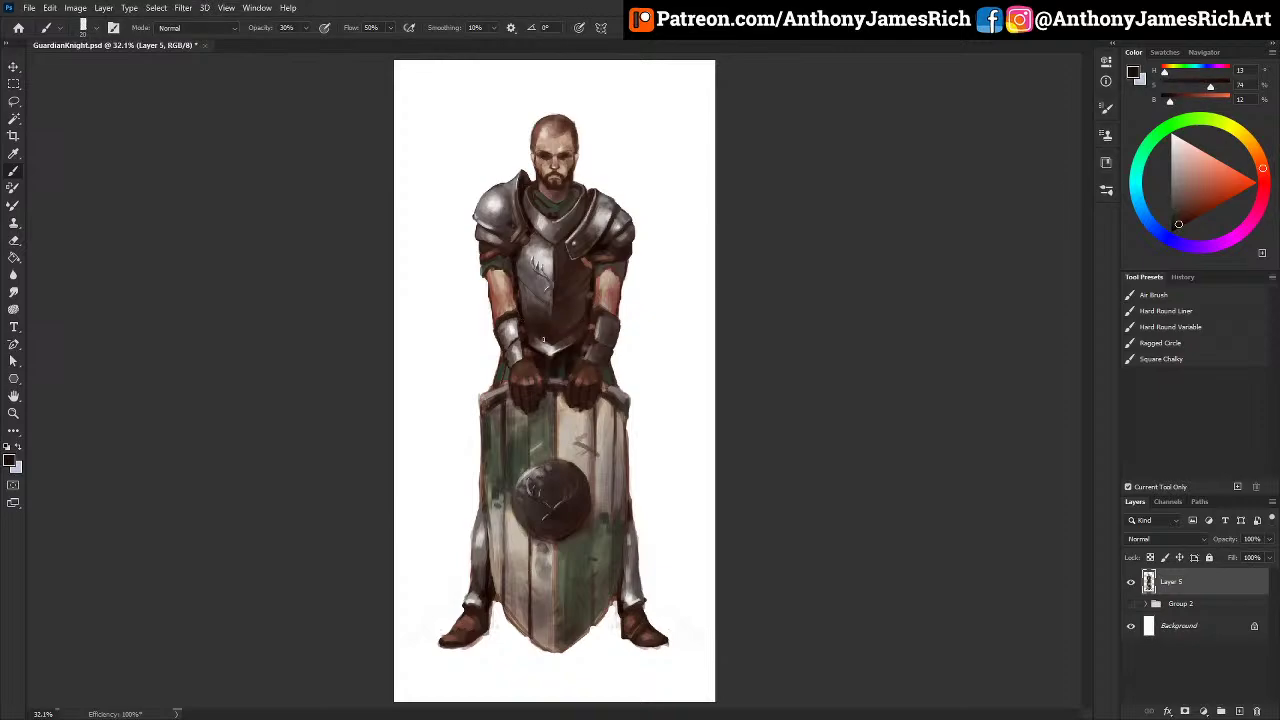
alt+click(552, 348)
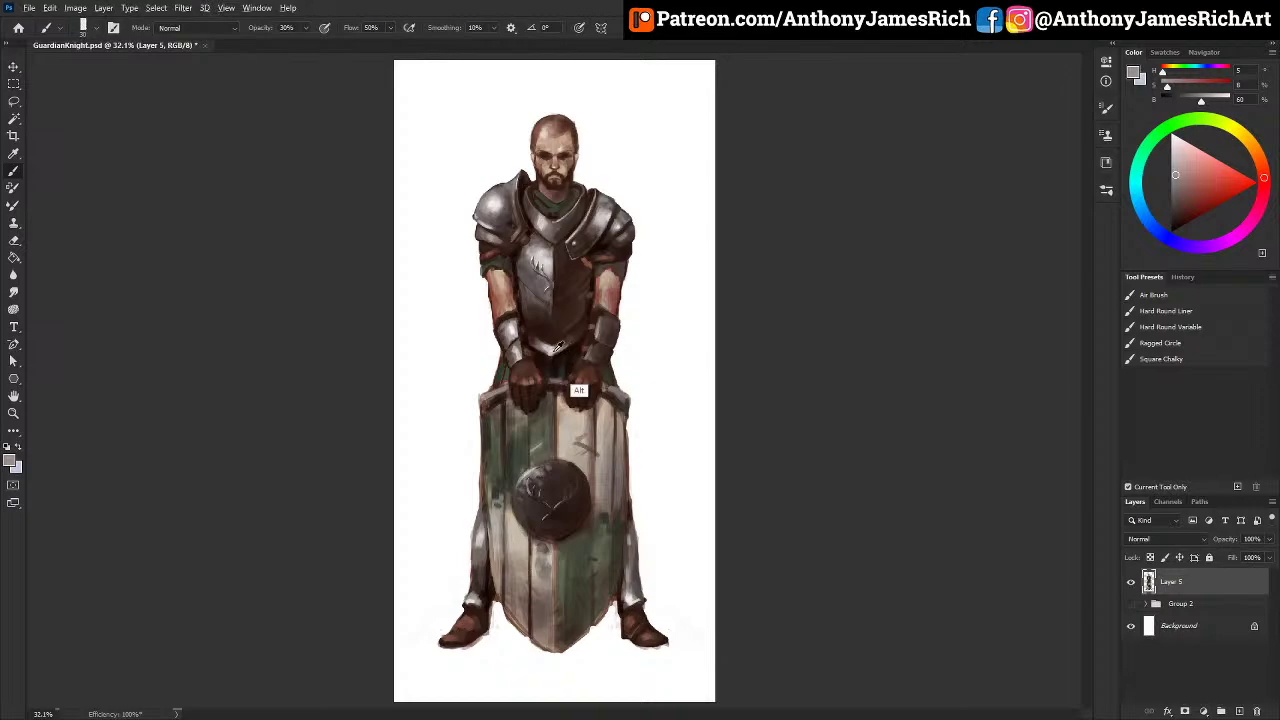
alt+click(550, 345)
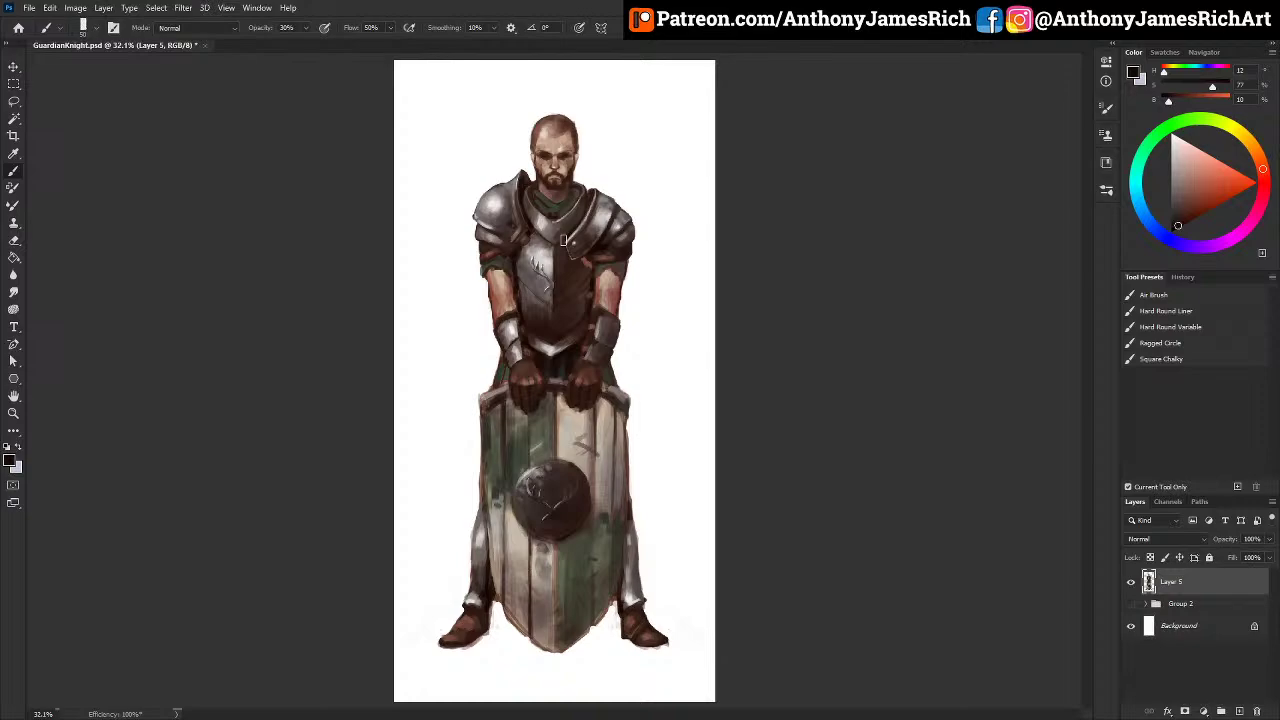
Step: Paint sampled mid and lighter grey-browns over the lower ends of the shield's cream planks
alt+click(520, 616)
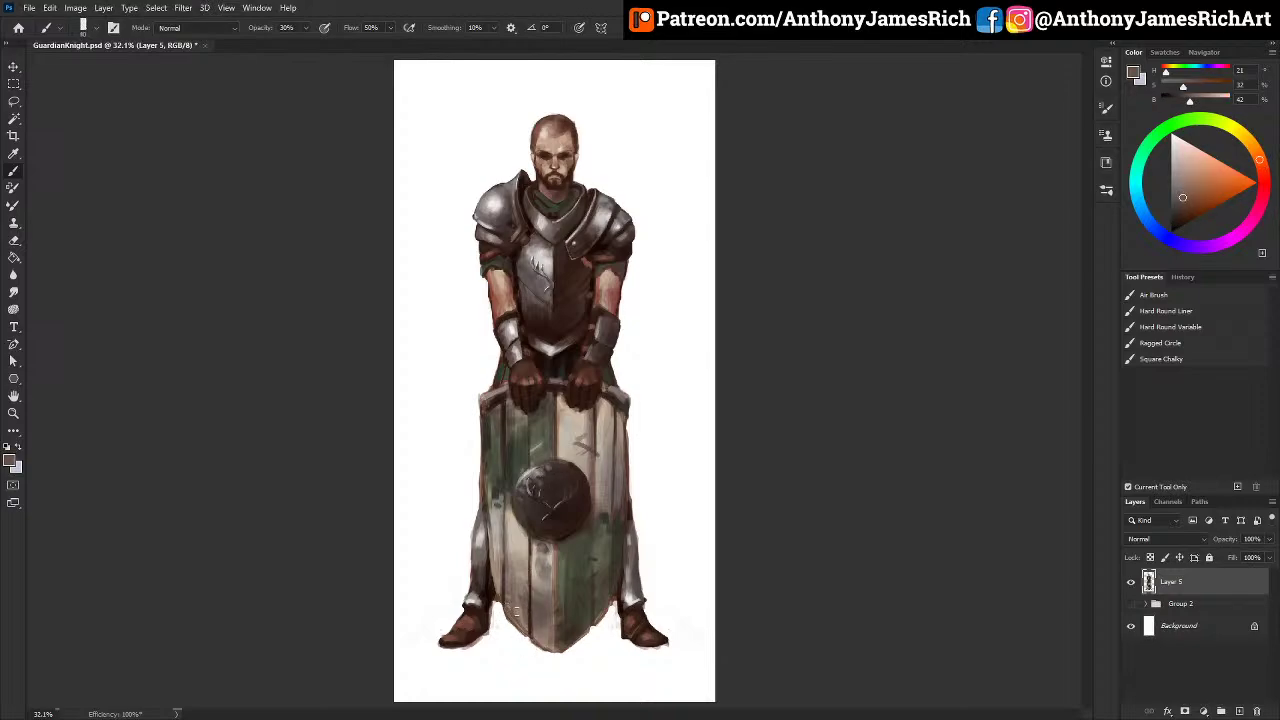
alt+click(514, 645)
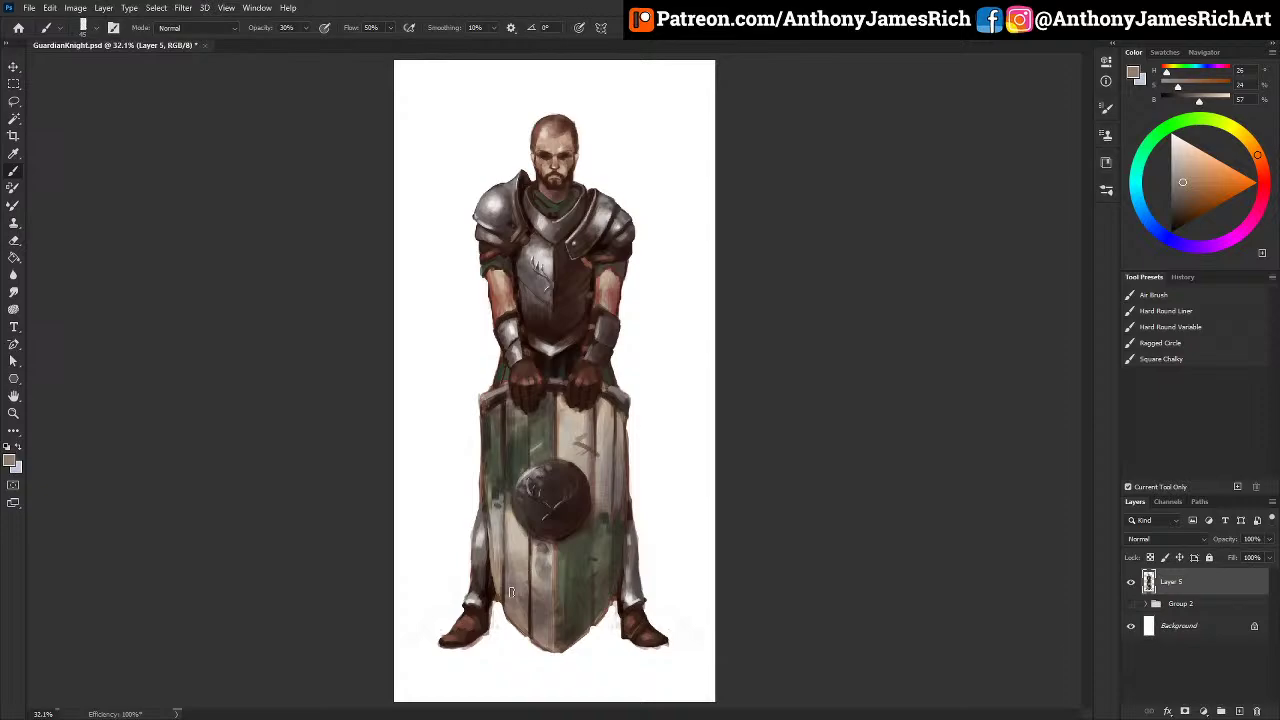
key(alt)
Step: Refine the shadowed edges between the breastplate and the arms with sampled dark browns, grey-green and near-black
alt+click(519, 253)
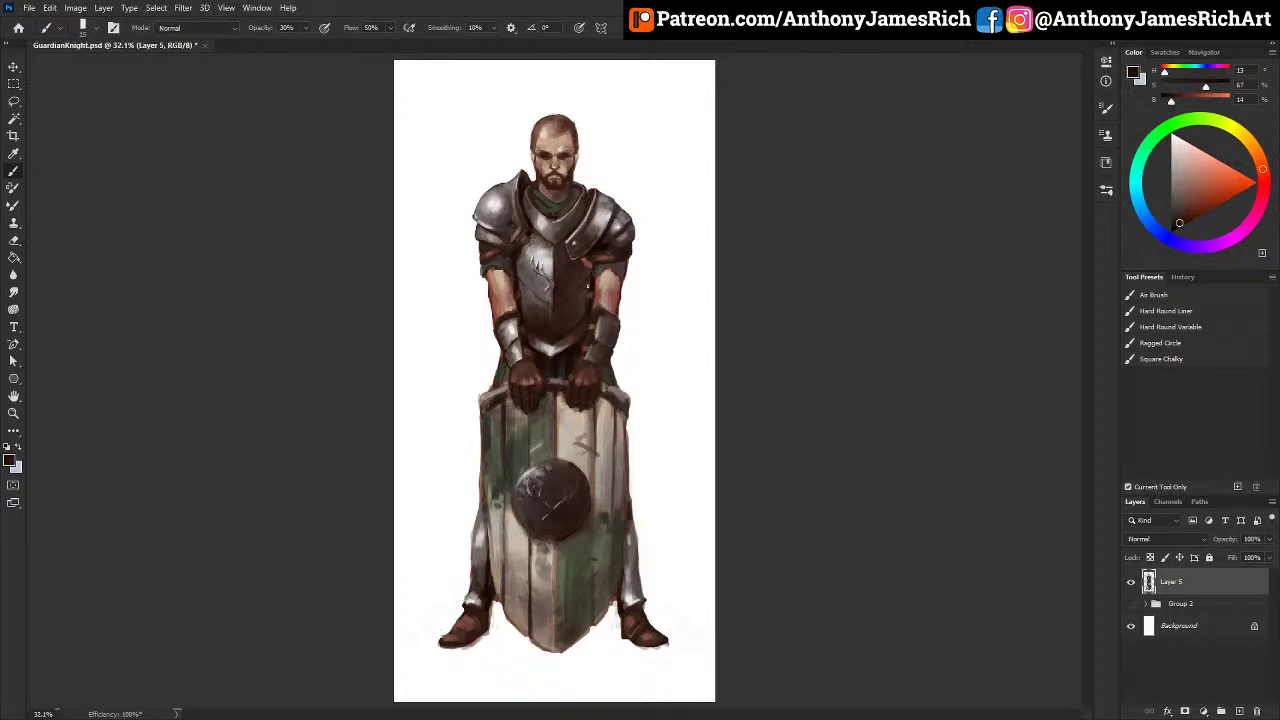
alt+click(590, 285)
alt+click(590, 272)
key(bracketright)
alt+click(530, 265)
alt+click(535, 186)
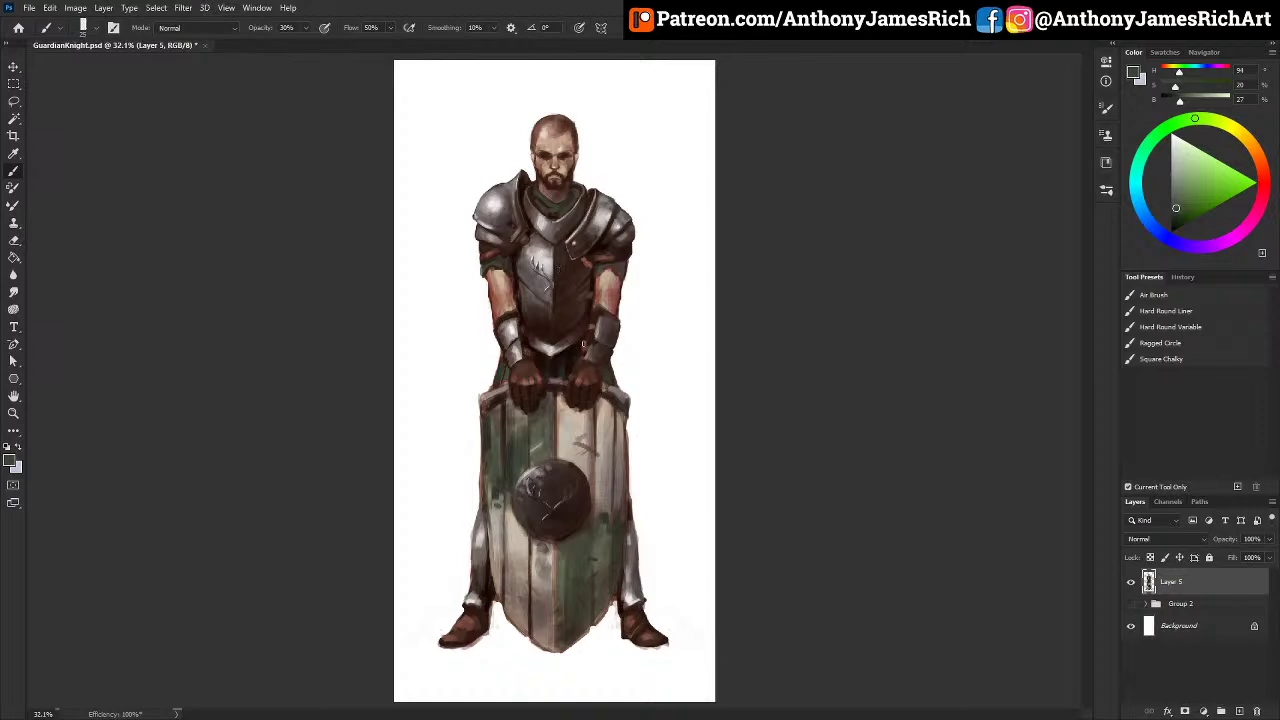
alt+click(588, 285)
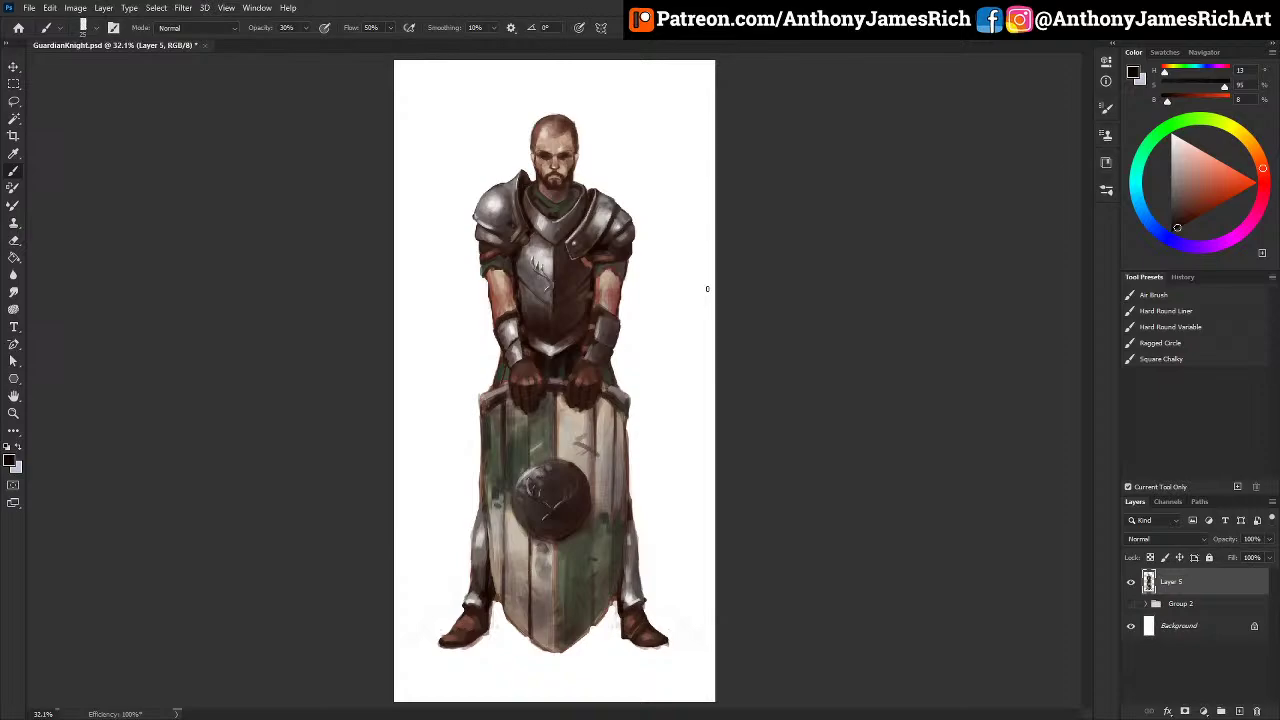
Step: Add small near-white highlights along the lit pauldron's inner edge beside the breastplate
alt+click(500, 202)
key(bracketright)
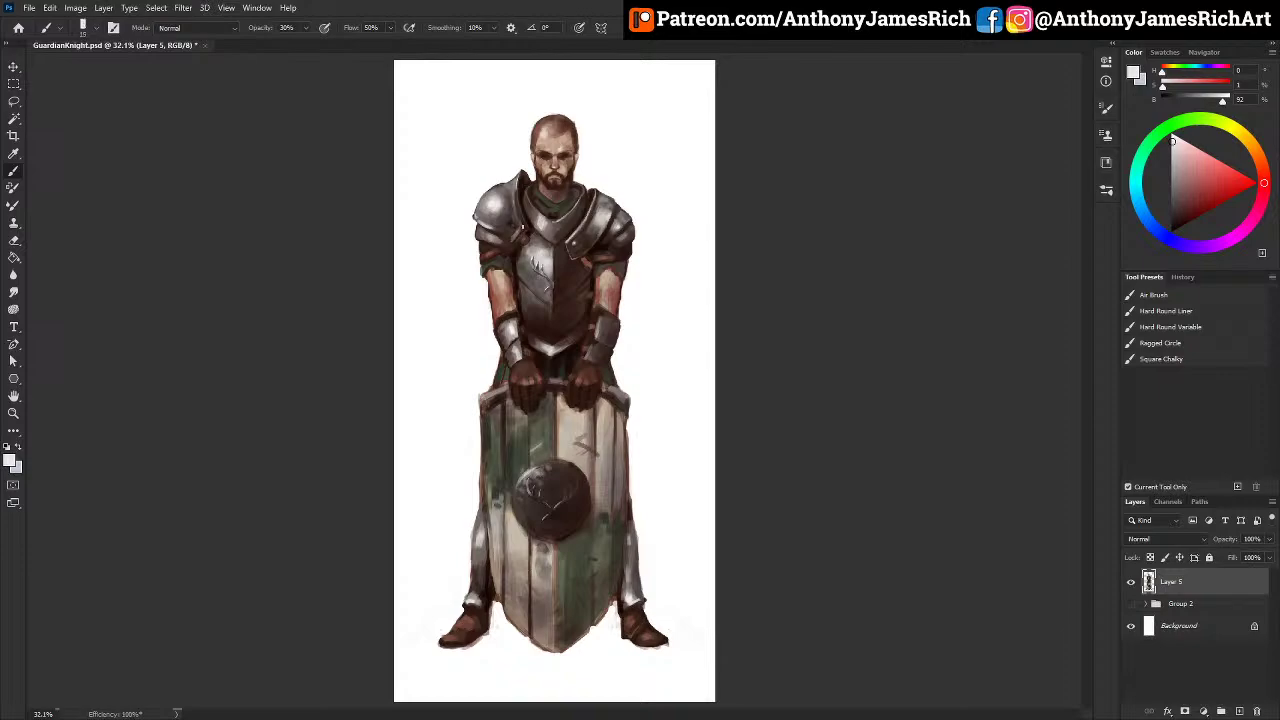
key(bracketleft)
key(bracketright)
Step: Define the shield's pointed lower edge and green plank seams with sampled dark browns
alt+click(515, 259)
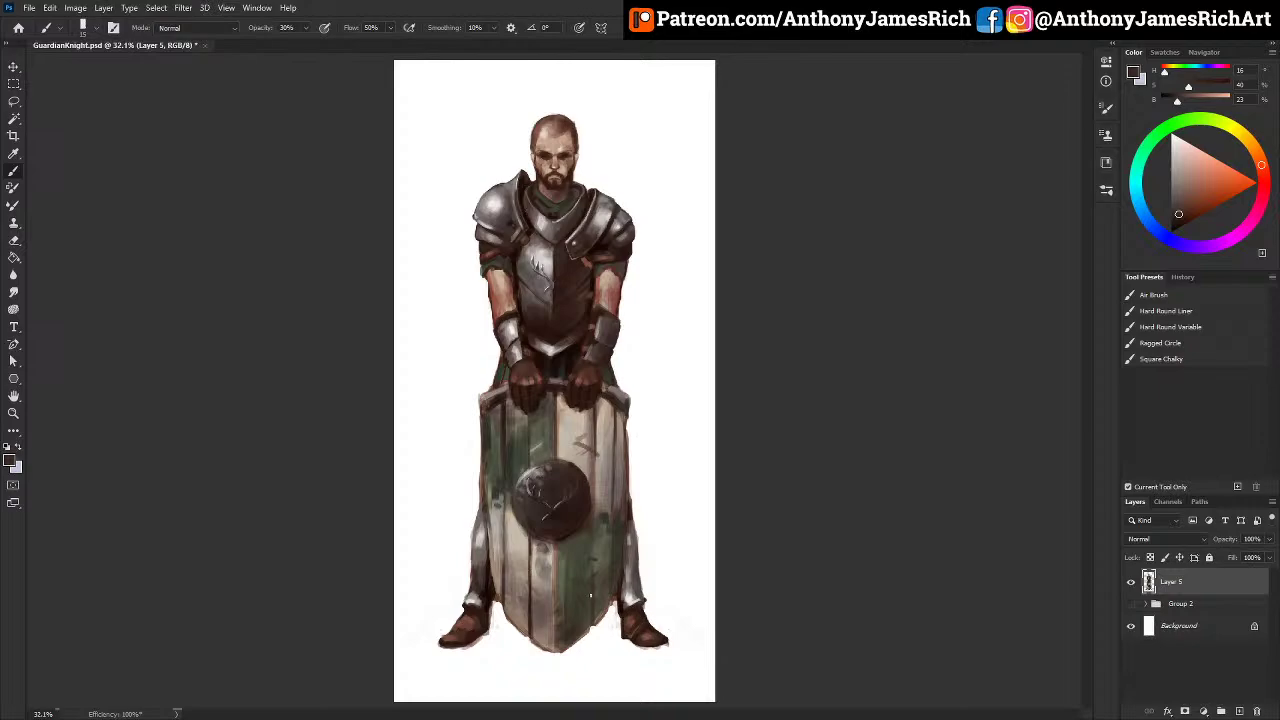
alt+click(575, 661)
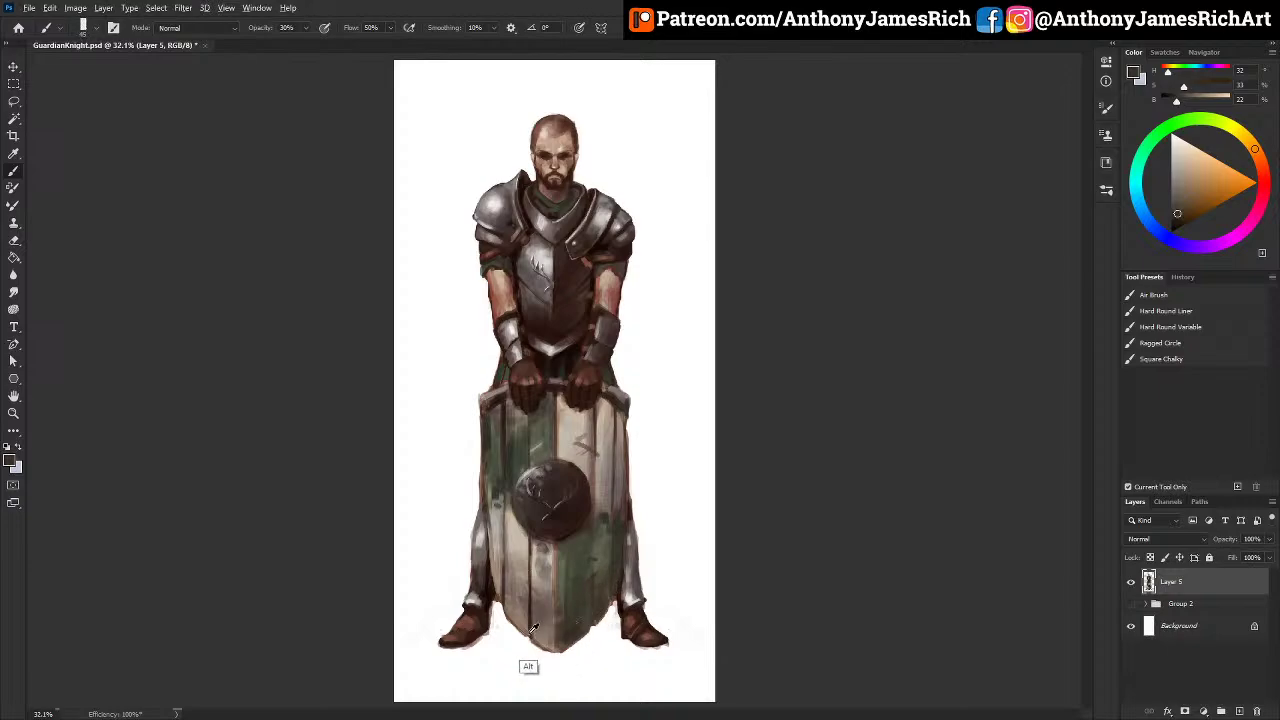
alt+click(536, 664)
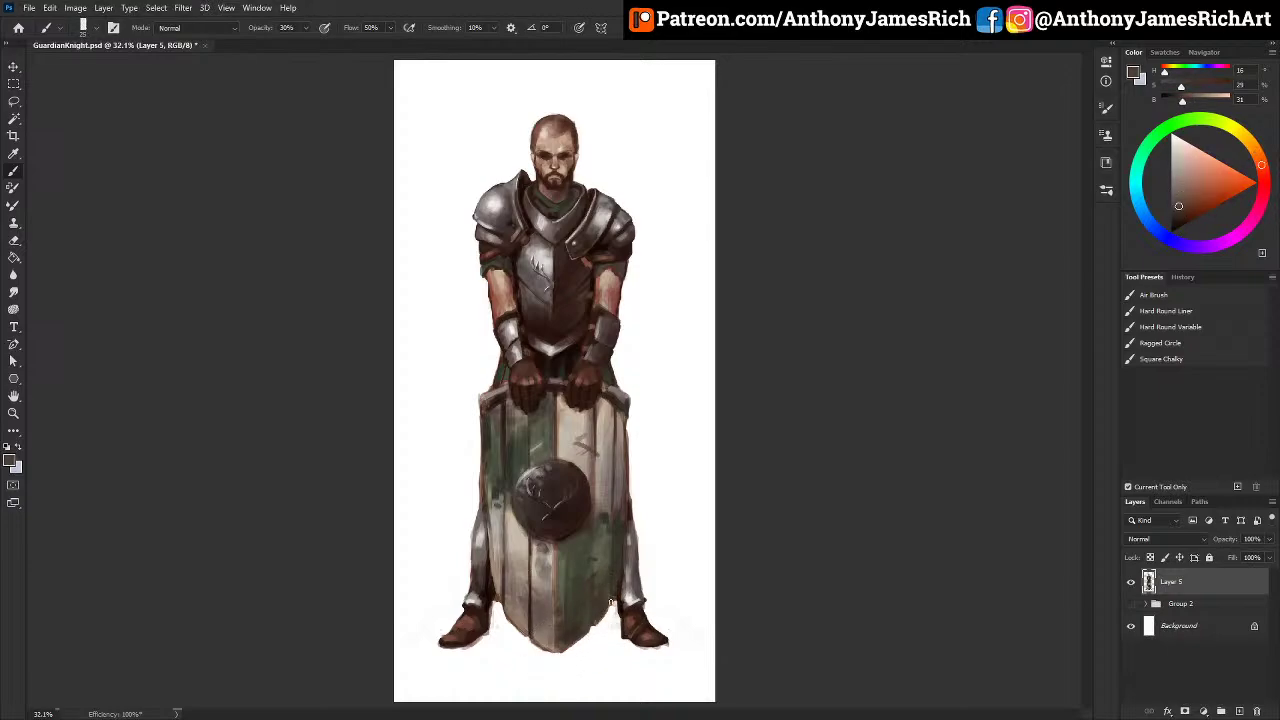
alt+click(620, 630)
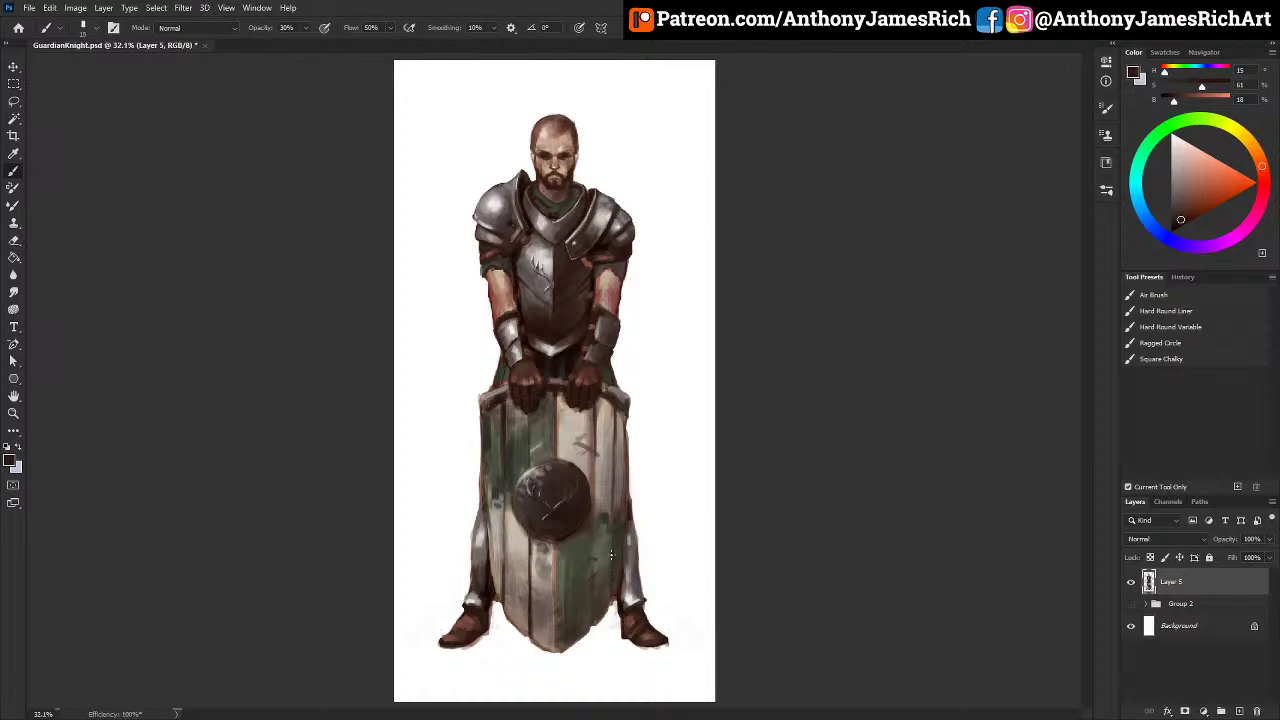
key(bracketright)
Step: View the whole painting in full-screen mode with the interface hidden
key(f)
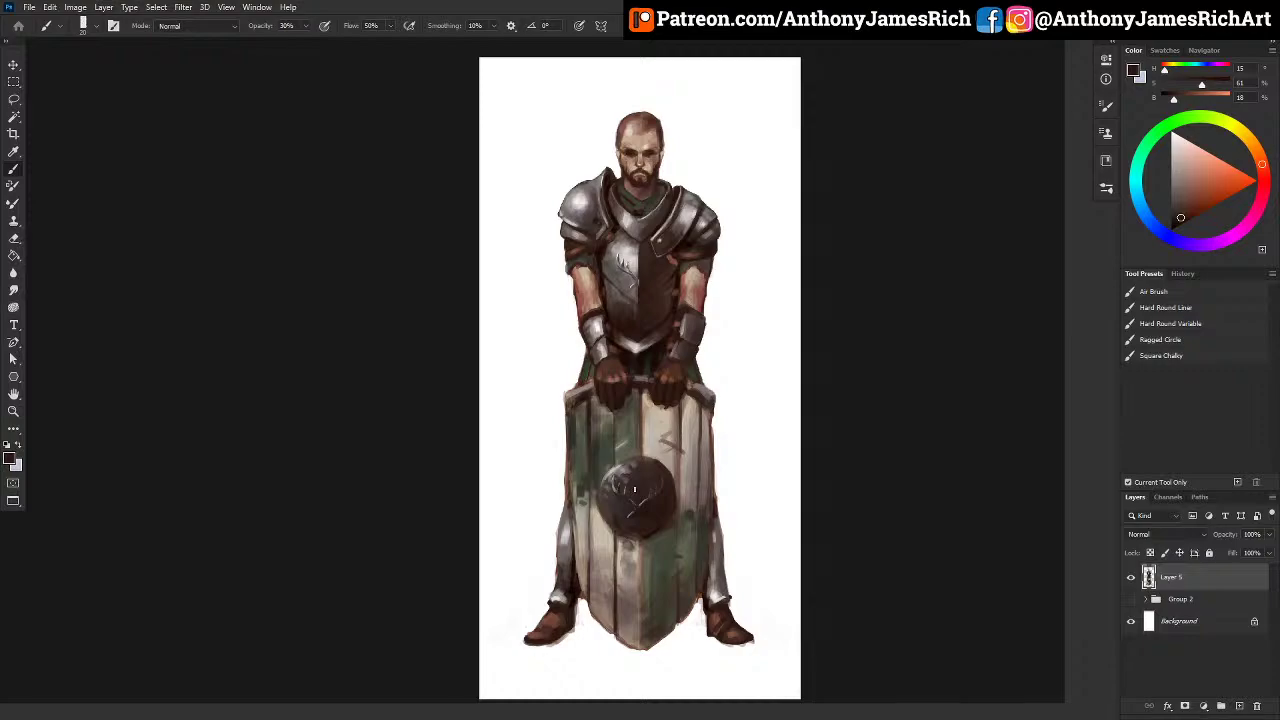
key(f)
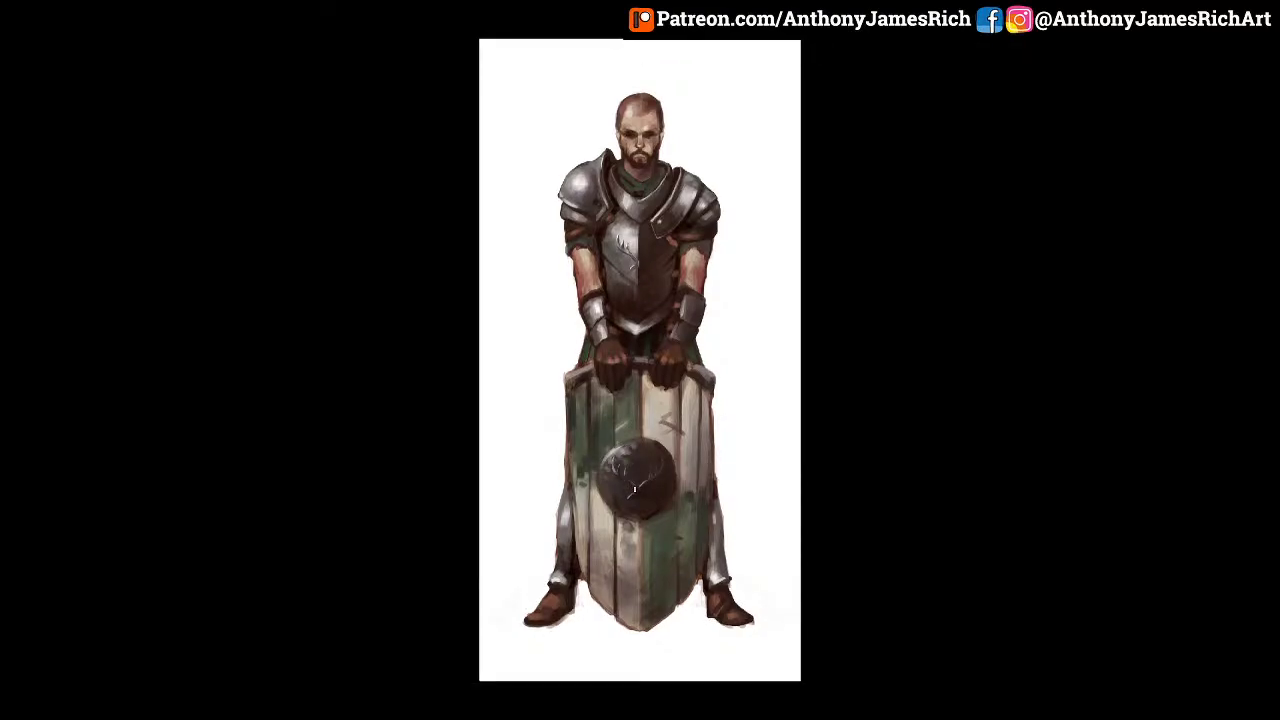